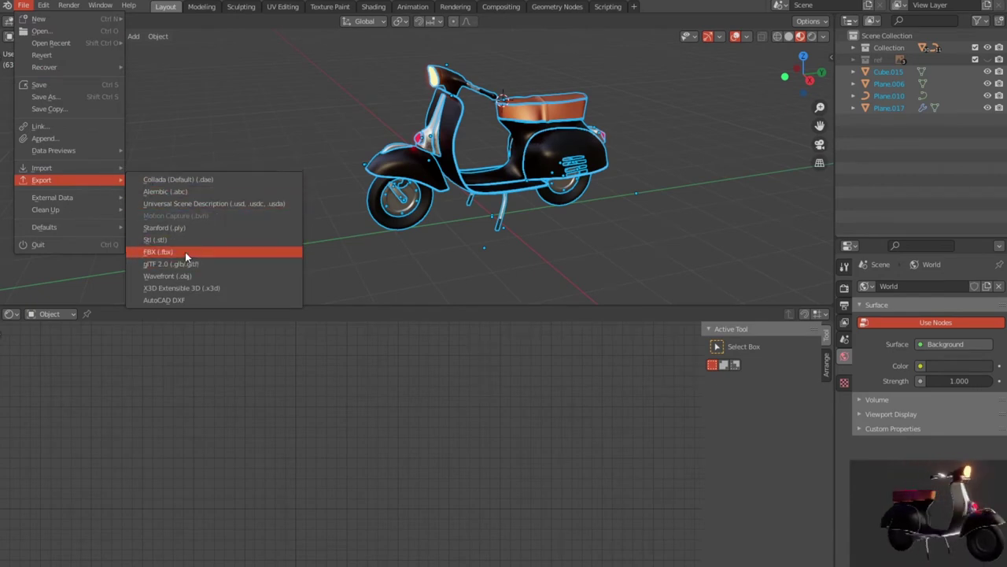
# - Export all scooter objects, not just selected ones, as 1.fbx in the vespa folder
pyautogui.click(185, 252)
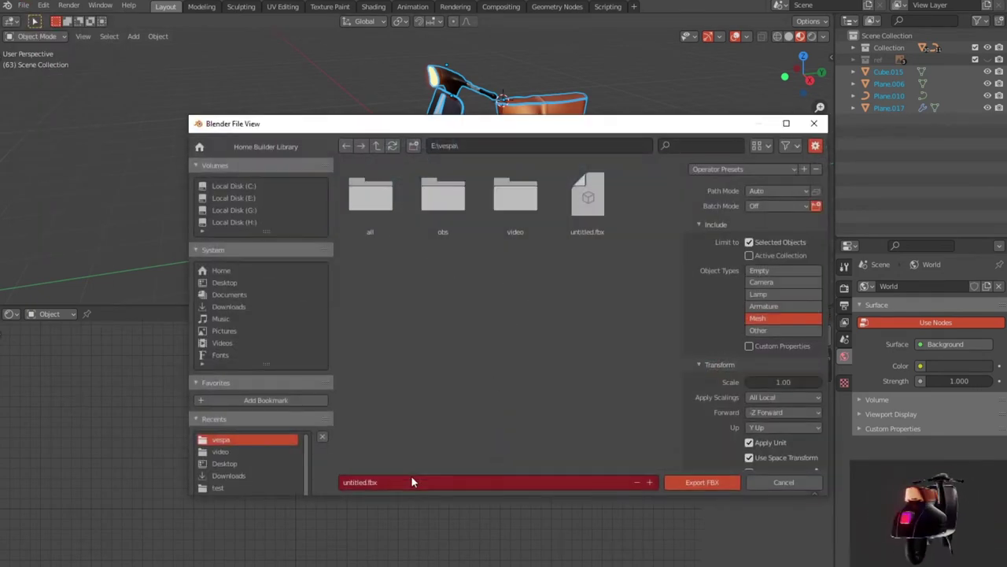
pyautogui.click(412, 482)
pyautogui.hotkey('ctrl', 'a')
pyautogui.press('BackSpace')
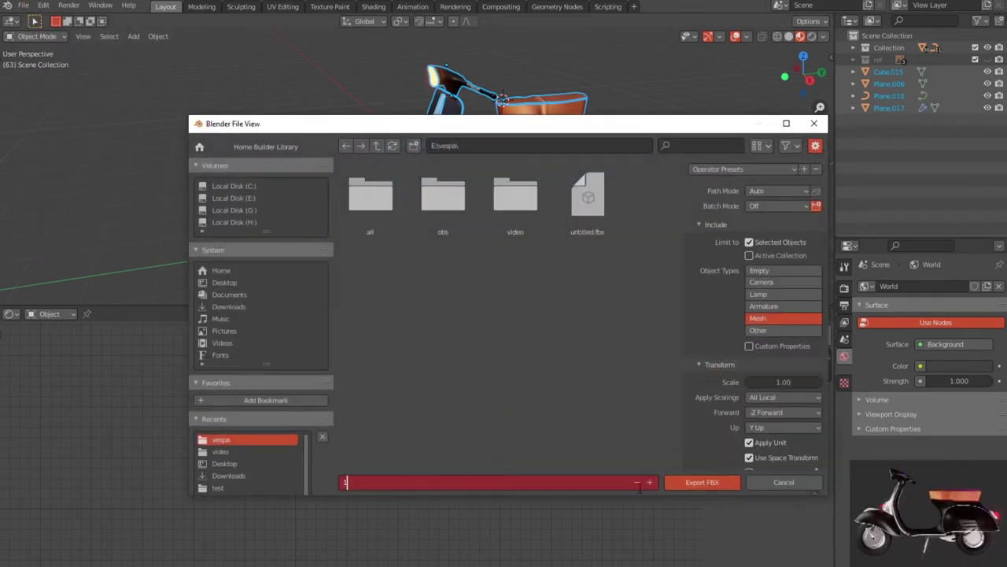
pyautogui.click(749, 242)
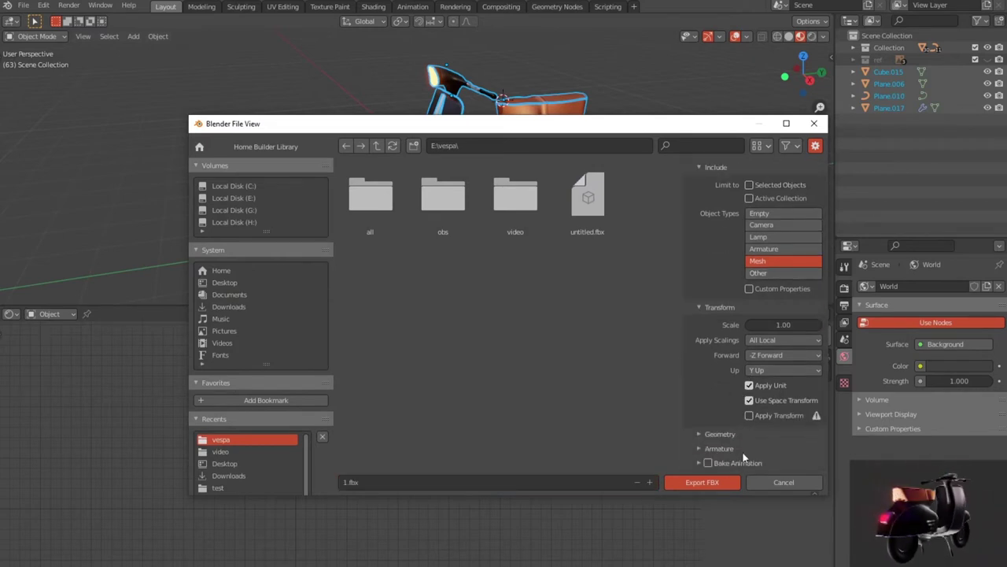
pyautogui.click(705, 482)
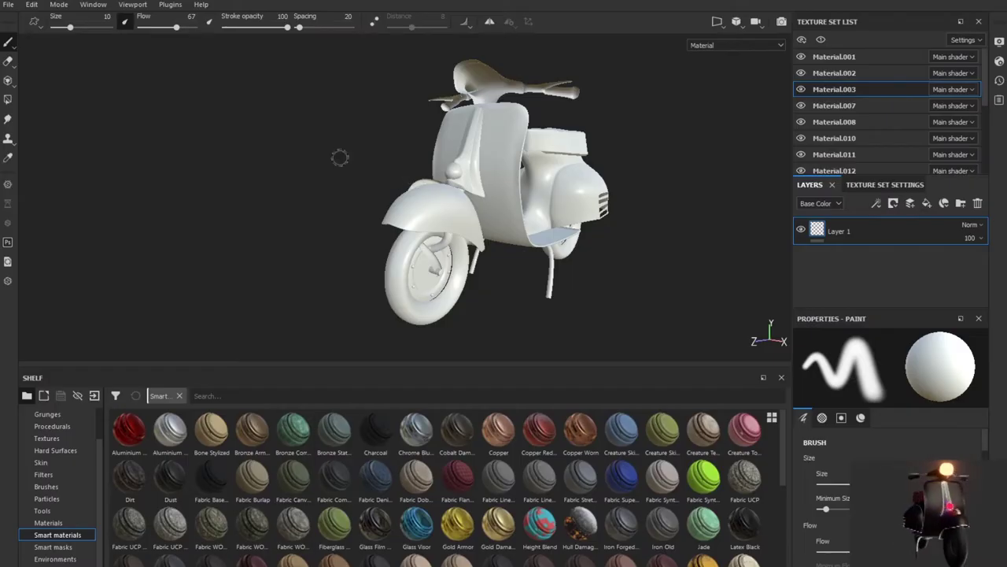
# - Create a new 2048 project from the exported 1.fbx mesh, discarding the current project's changes
pyautogui.click(7, 4)
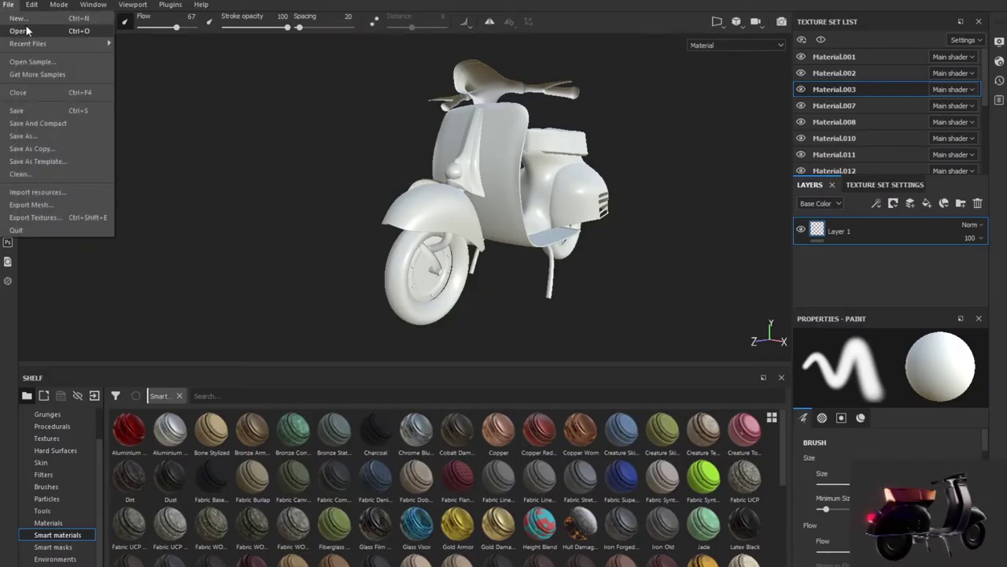
pyautogui.click(22, 18)
pyautogui.click(624, 170)
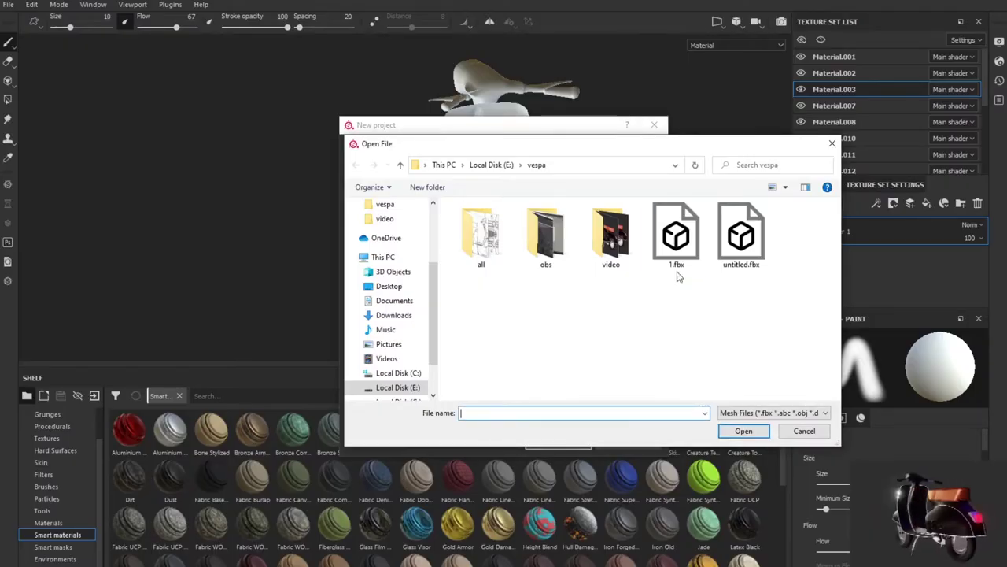
pyautogui.click(676, 268)
pyautogui.click(744, 430)
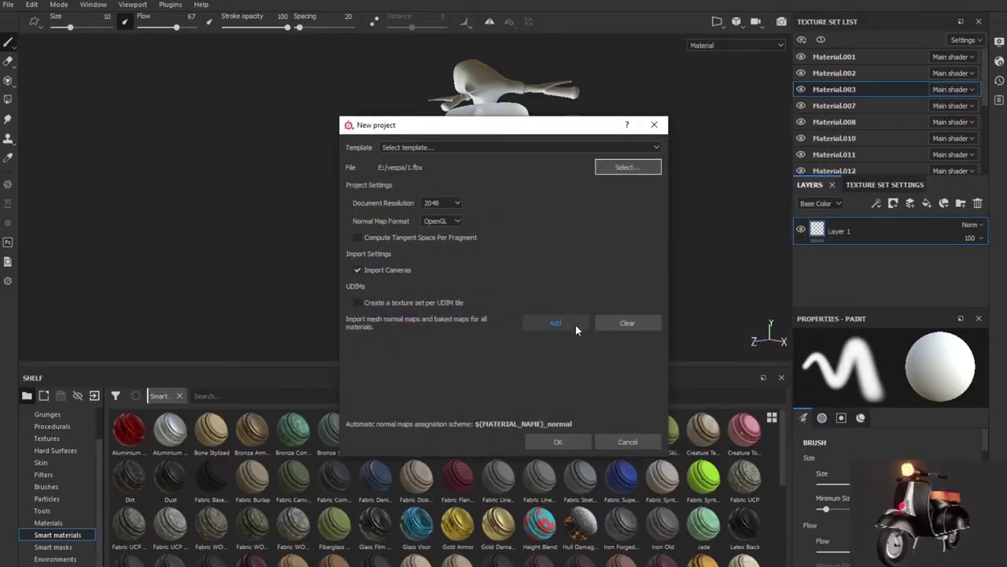
pyautogui.click(564, 442)
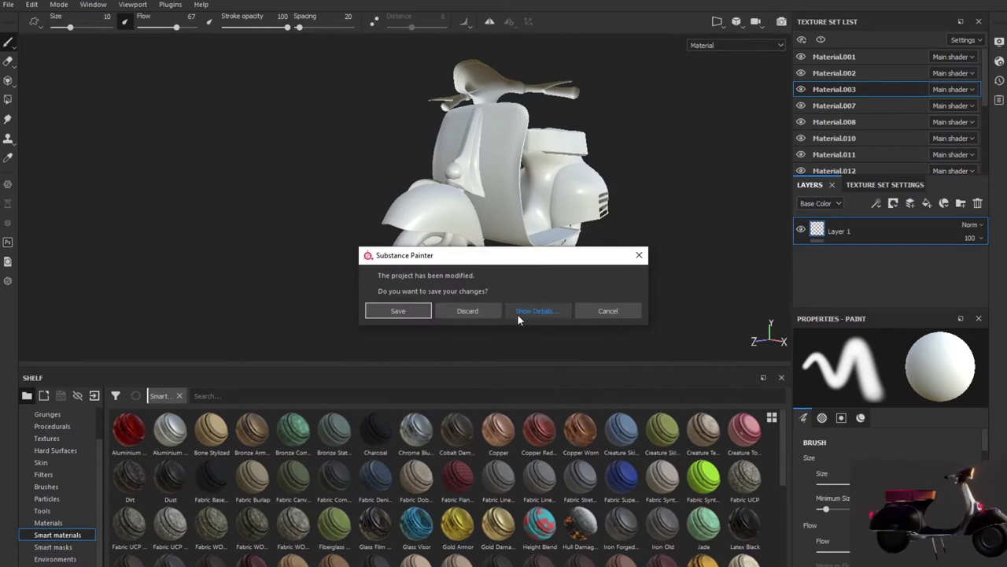
pyautogui.click(484, 311)
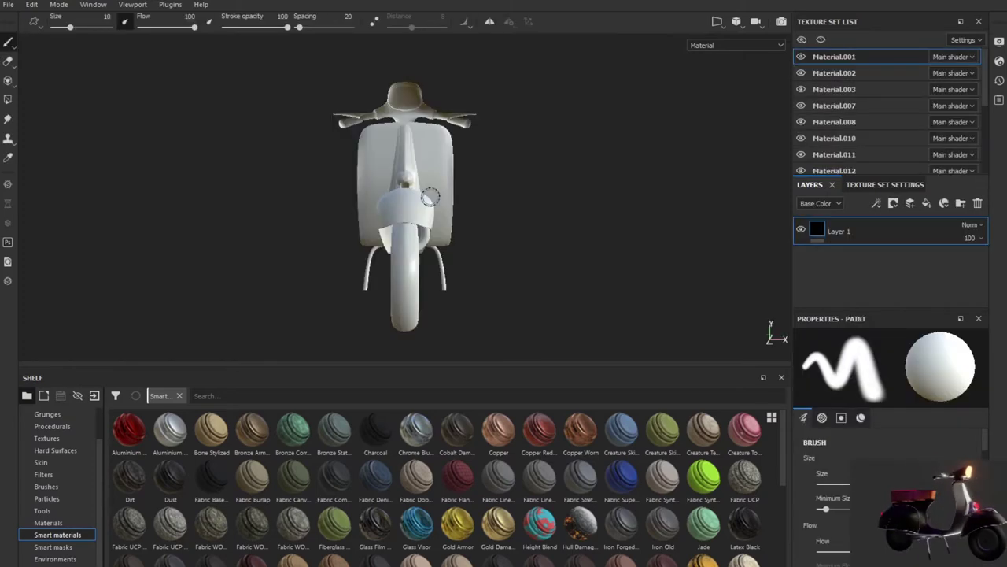
# - Select Material.002 and toggle Material.003's visibility off and on to find its scooter part
pyautogui.keyDown('alt'); pyautogui.moveTo(501, 203); pyautogui.dragTo(311, 212); pyautogui.keyUp('alt')
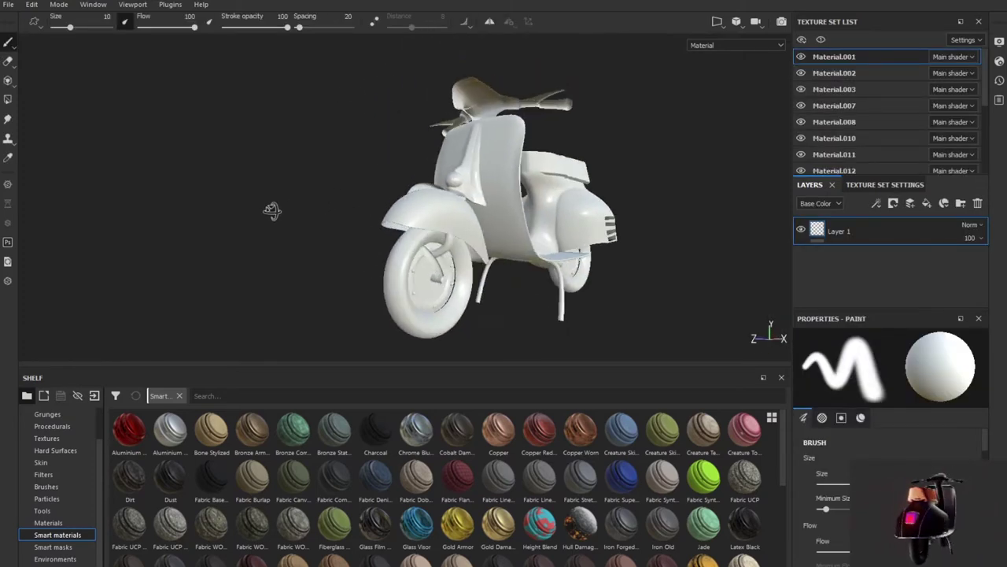
pyautogui.click(824, 75)
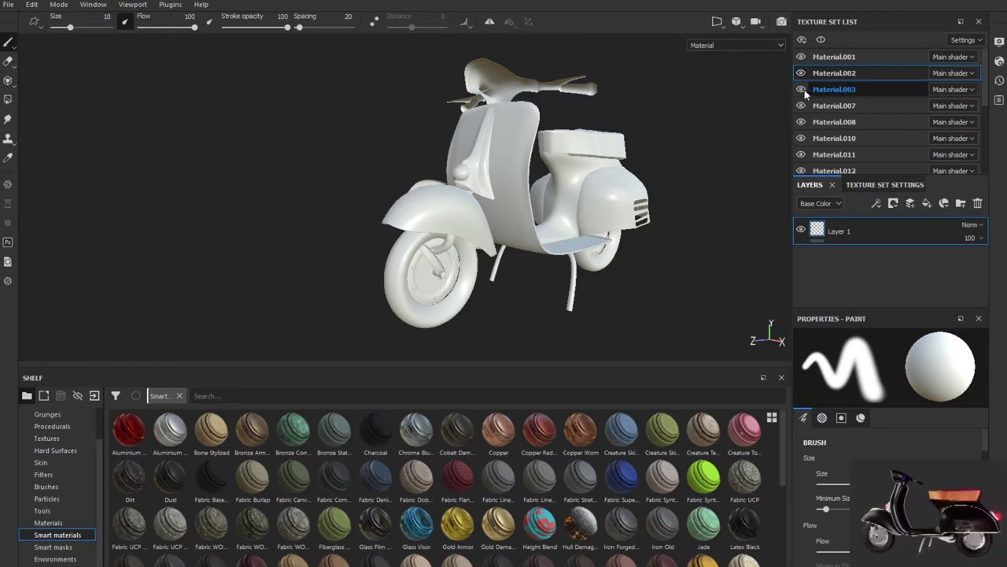
pyautogui.click(802, 89)
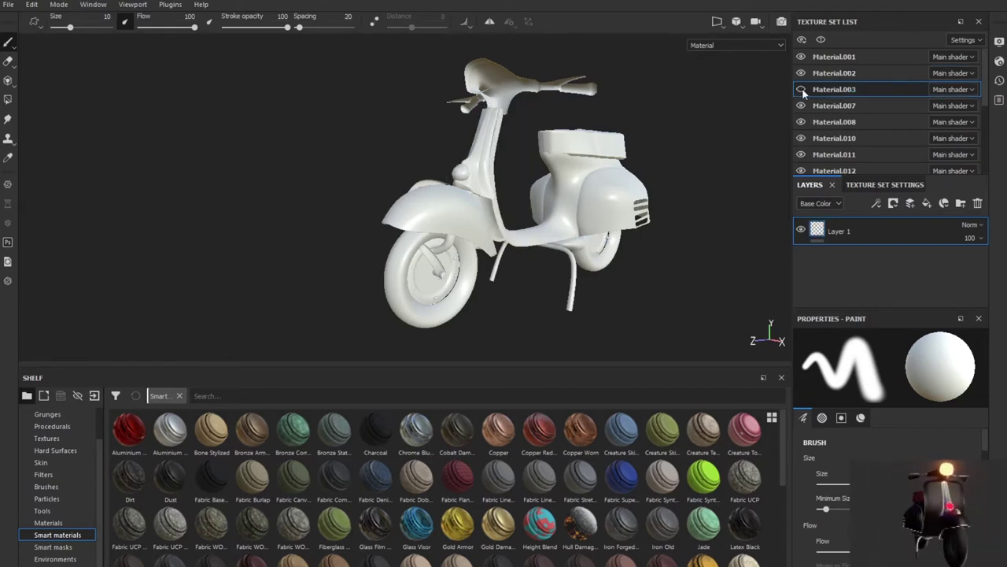
pyautogui.click(802, 89)
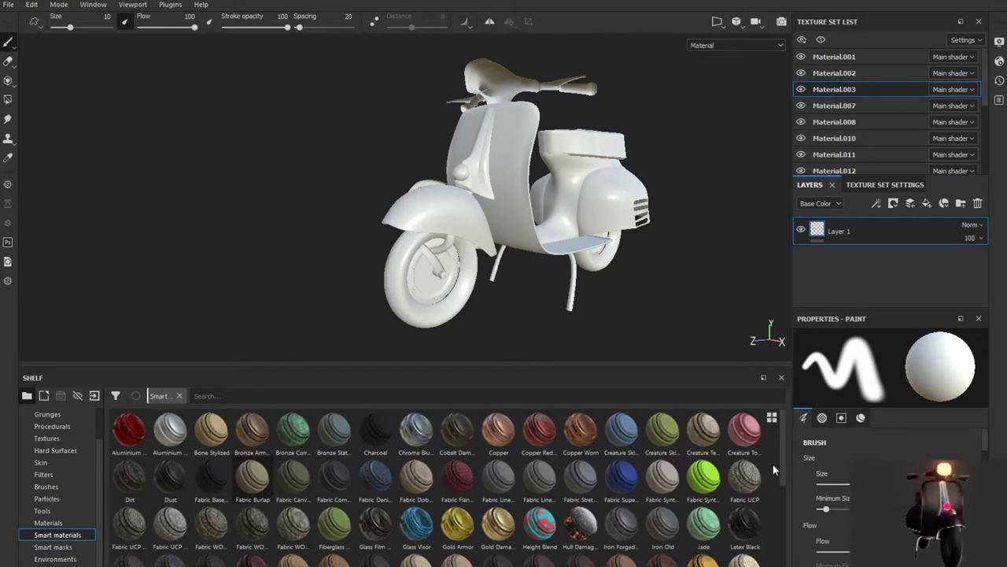
pyautogui.scroll(-5, 784, 465)
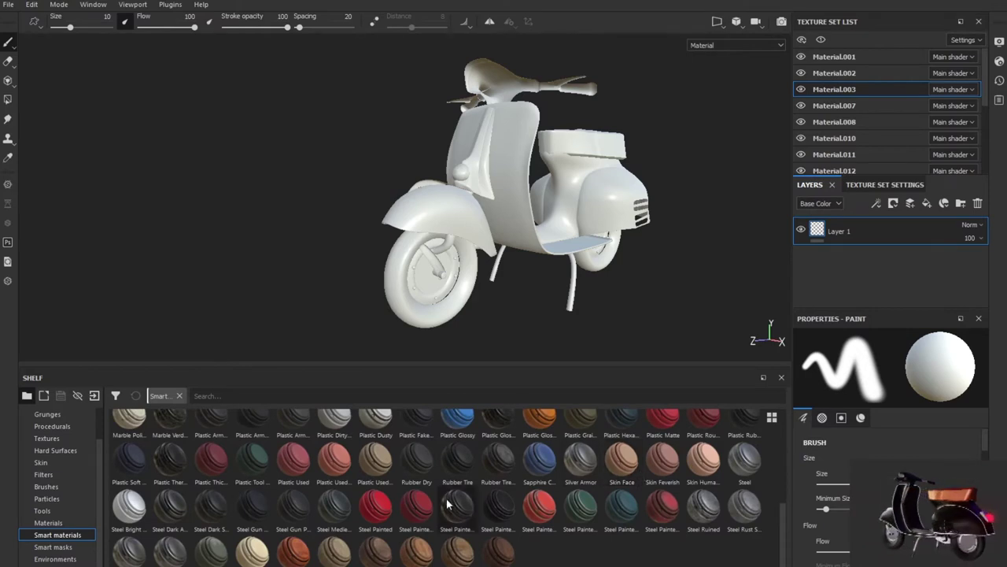
# - Add a Steel Painted smart-material layer and inspect it on the leg shield and floorboard
pyautogui.moveTo(378, 512); pyautogui.dragTo(858, 227)
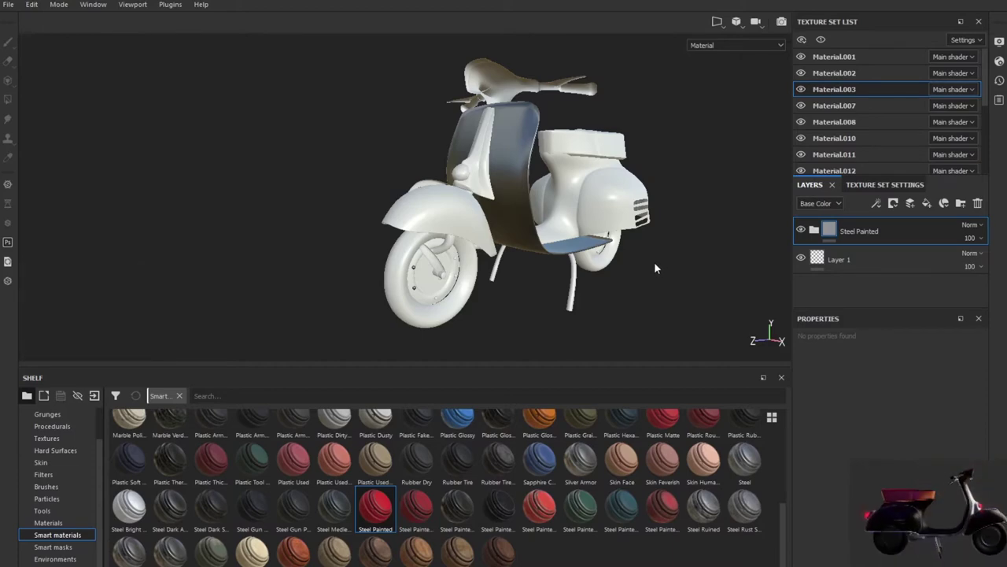
pyautogui.scroll(5, 654, 262)
pyautogui.moveTo(430, 277)
pyautogui.keyDown('alt'); pyautogui.mouseDown()
pyautogui.moveTo(360, 276)
pyautogui.moveTo(325, 175)
pyautogui.moveTo(333, 231)
pyautogui.moveTo(272, 231)
pyautogui.moveTo(287, 230)
pyautogui.mouseUp(); pyautogui.keyUp('alt')
pyautogui.press('f')
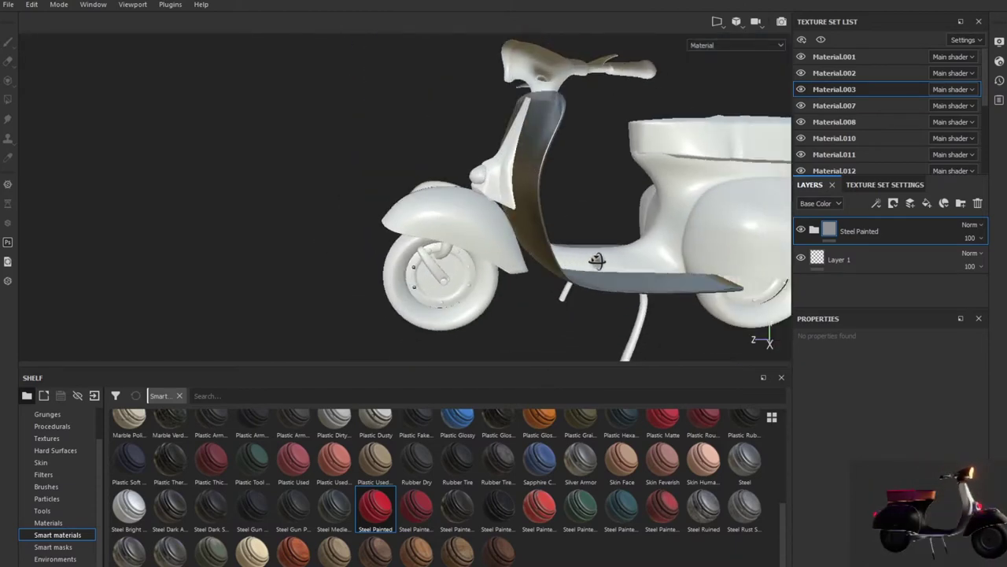
pyautogui.moveTo(534, 183)
pyautogui.keyDown('alt'); pyautogui.mouseDown(button='right')
pyautogui.moveTo(552, 245)
pyautogui.moveTo(610, 241)
pyautogui.mouseUp(button='right'); pyautogui.keyUp('alt')
pyautogui.moveTo(610, 241)
pyautogui.keyDown('alt'); pyautogui.mouseDown()
pyautogui.moveTo(731, 209)
pyautogui.moveTo(817, 203)
pyautogui.moveTo(803, 214)
pyautogui.moveTo(555, 202)
pyautogui.moveTo(376, 173)
pyautogui.moveTo(317, 176)
pyautogui.moveTo(452, 224)
pyautogui.moveTo(530, 220)
pyautogui.moveTo(591, 278)
pyautogui.moveTo(488, 163)
pyautogui.moveTo(622, 213)
pyautogui.moveTo(326, 168)
pyautogui.moveTo(502, 202)
pyautogui.moveTo(644, 293)
pyautogui.moveTo(641, 304)
pyautogui.moveTo(580, 275)
pyautogui.moveTo(630, 254)
pyautogui.moveTo(653, 265)
pyautogui.moveTo(569, 191)
pyautogui.moveTo(589, 225)
pyautogui.moveTo(592, 195)
pyautogui.mouseUp(); pyautogui.keyUp('alt')
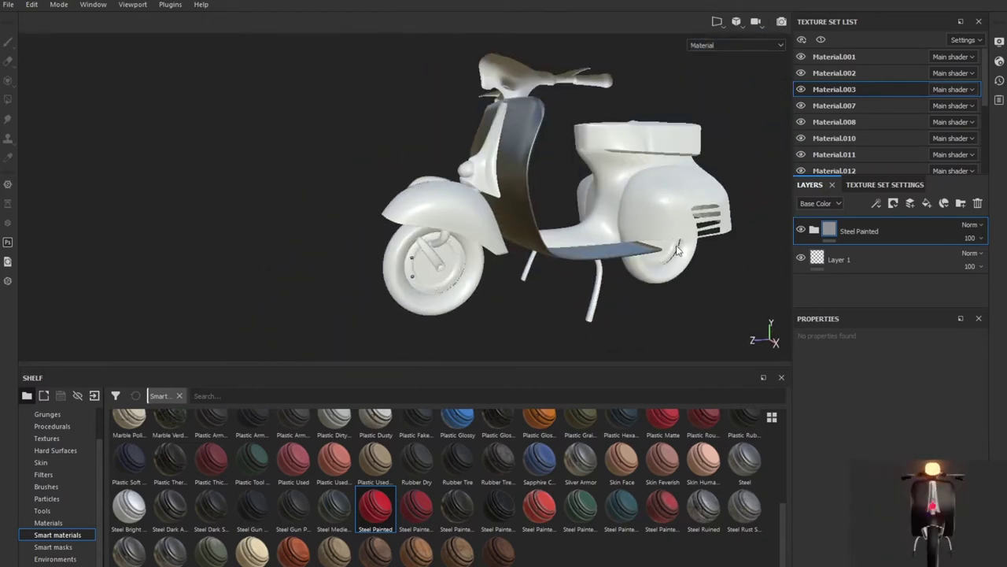
pyautogui.scroll(3, 668, 245)
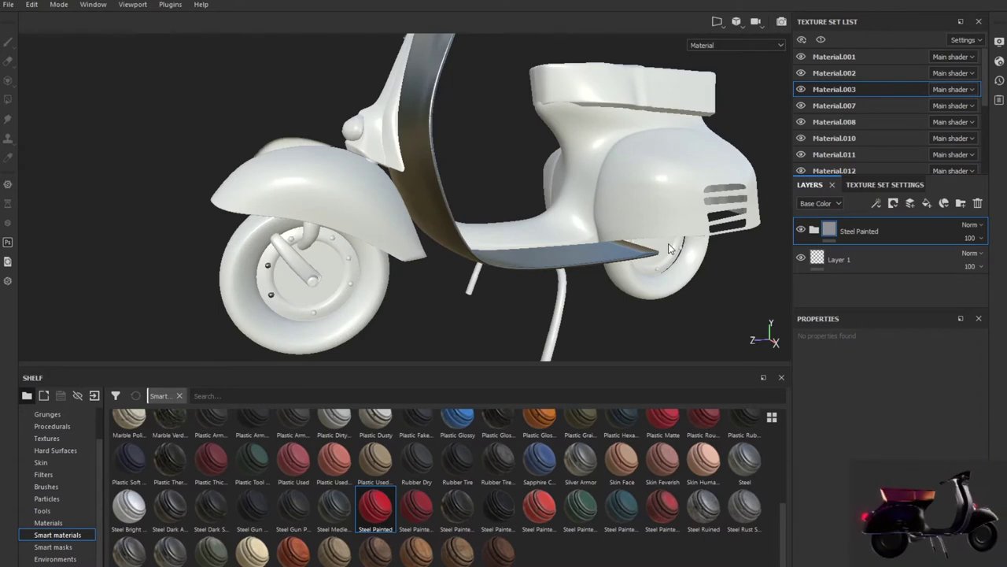
pyautogui.scroll(-2, 668, 247)
# - Toggle the Steel Painted layer on and off to compare, then delete it
pyautogui.click(801, 230)
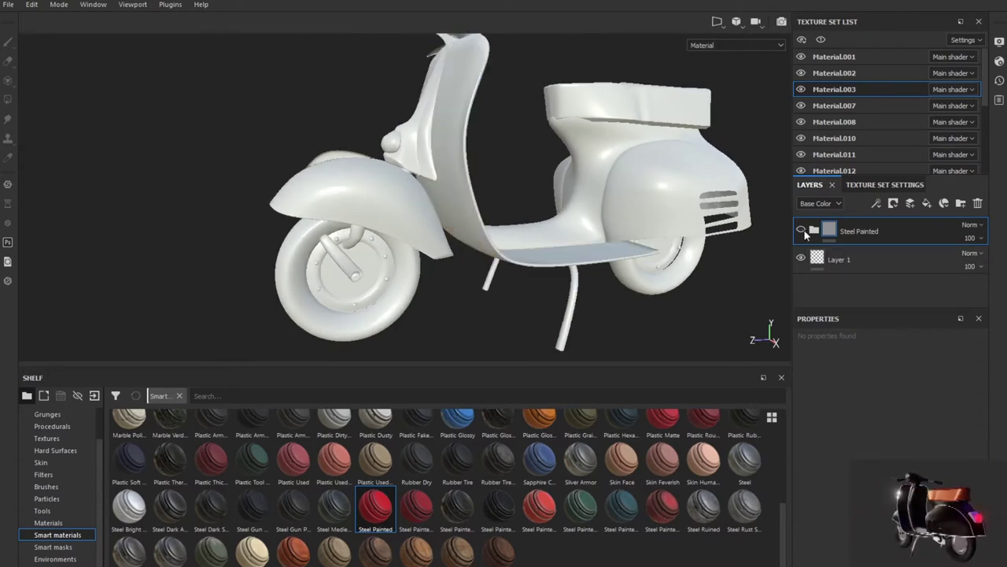
pyautogui.click(801, 230)
pyautogui.click(801, 229)
pyautogui.click(801, 230)
pyautogui.click(801, 230)
pyautogui.click(801, 229)
pyautogui.click(801, 230)
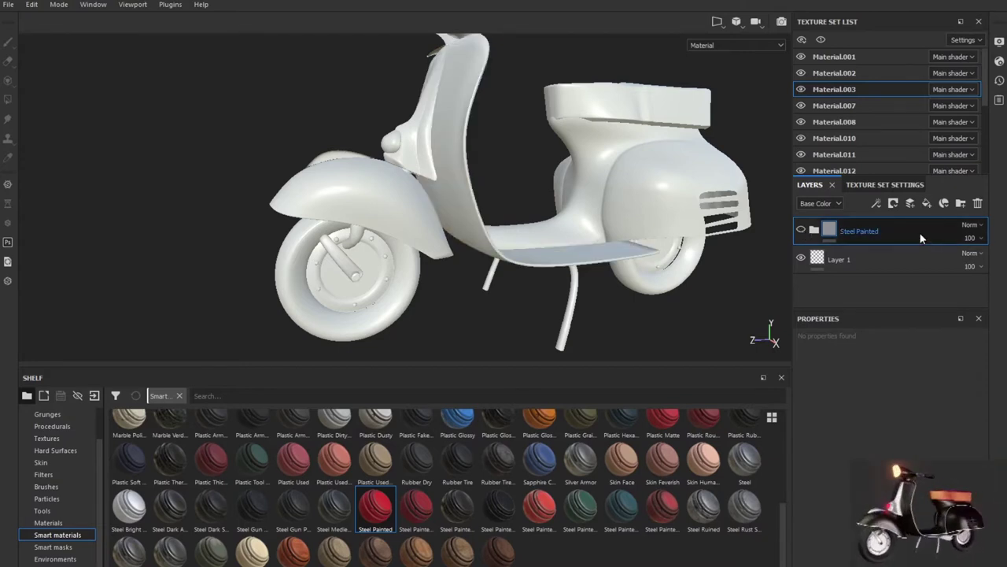
pyautogui.press('Delete')
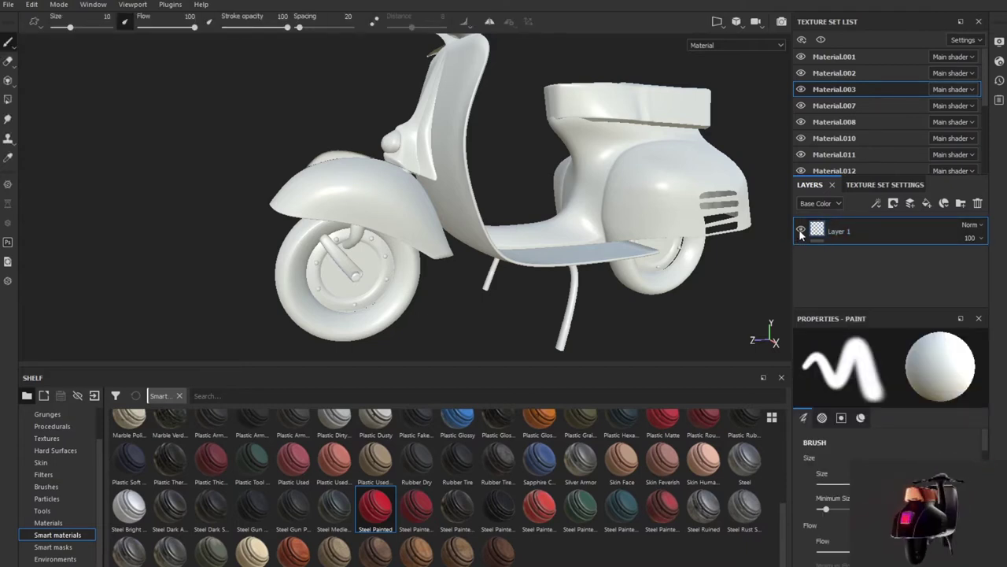
# - Toggle Material.003, .007, .008 (seat) and .010 (headlight) visibility to identify their parts
pyautogui.click(801, 89)
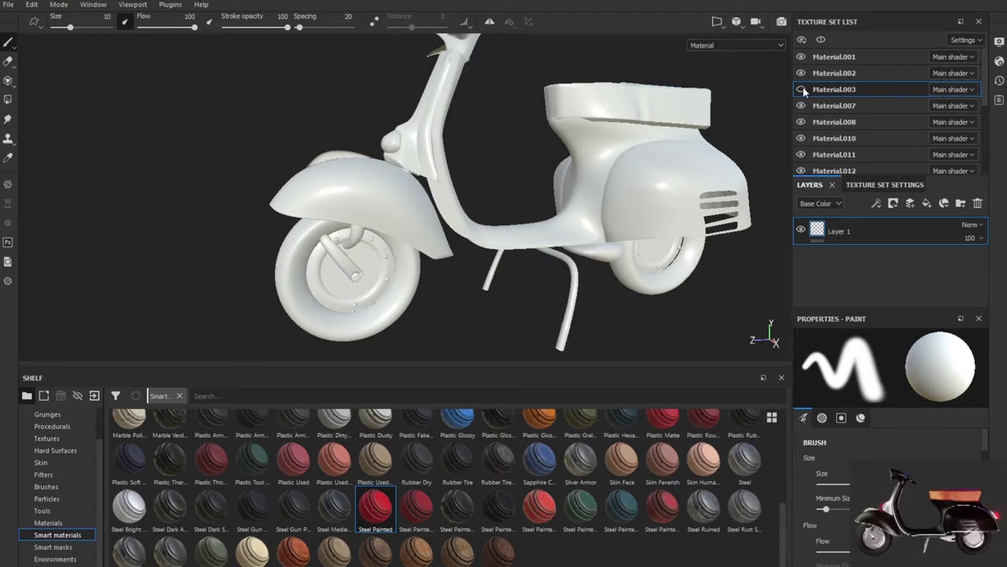
pyautogui.click(801, 89)
pyautogui.click(802, 106)
pyautogui.click(801, 105)
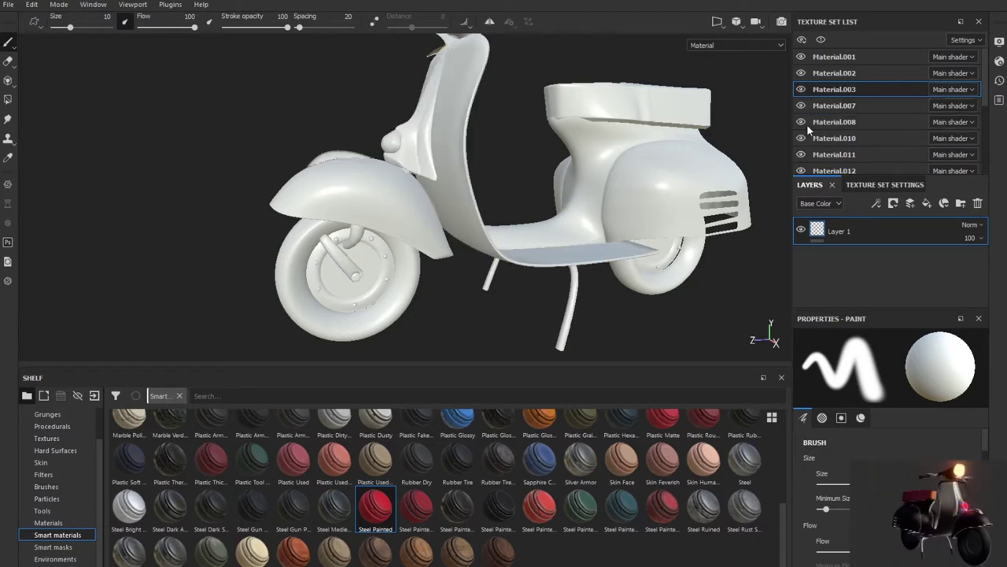
pyautogui.click(802, 122)
pyautogui.click(801, 122)
pyautogui.click(824, 126)
pyautogui.click(809, 139)
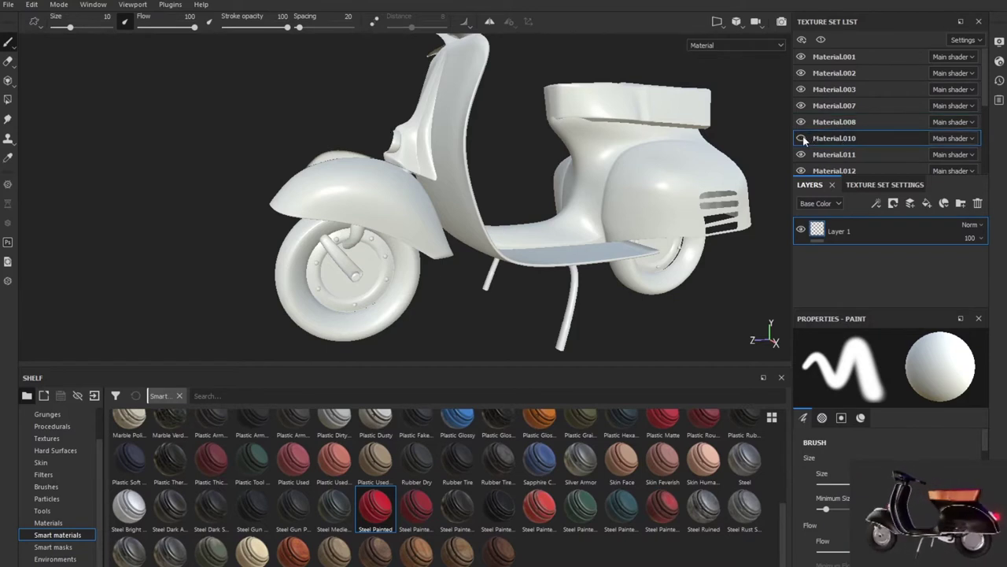
pyautogui.click(802, 139)
pyautogui.click(823, 154)
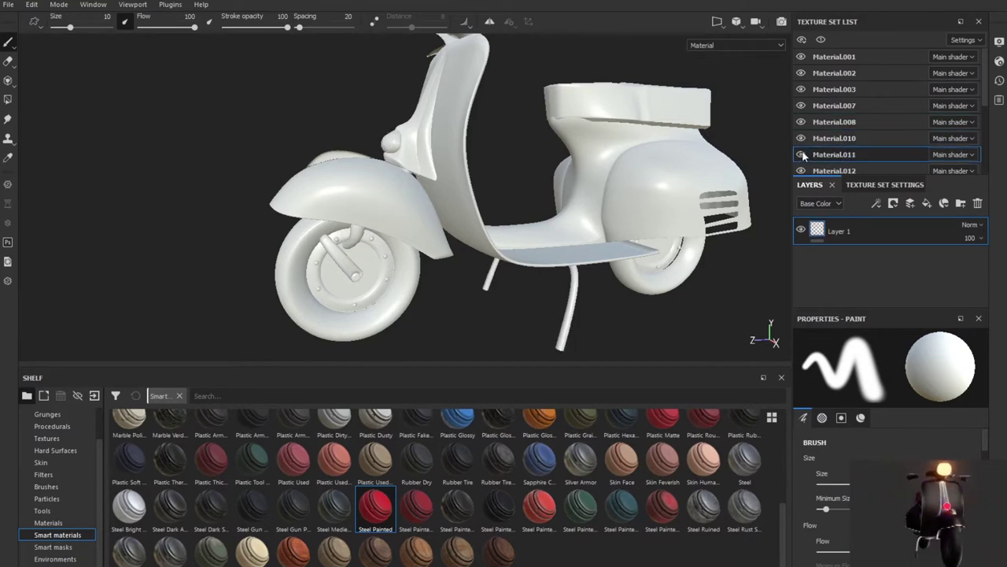
# - Check the wheel inside and Material.021 wheel texture sets by toggling their visibility
pyautogui.scroll(-3, 803, 155)
pyautogui.click(832, 157)
pyautogui.click(801, 159)
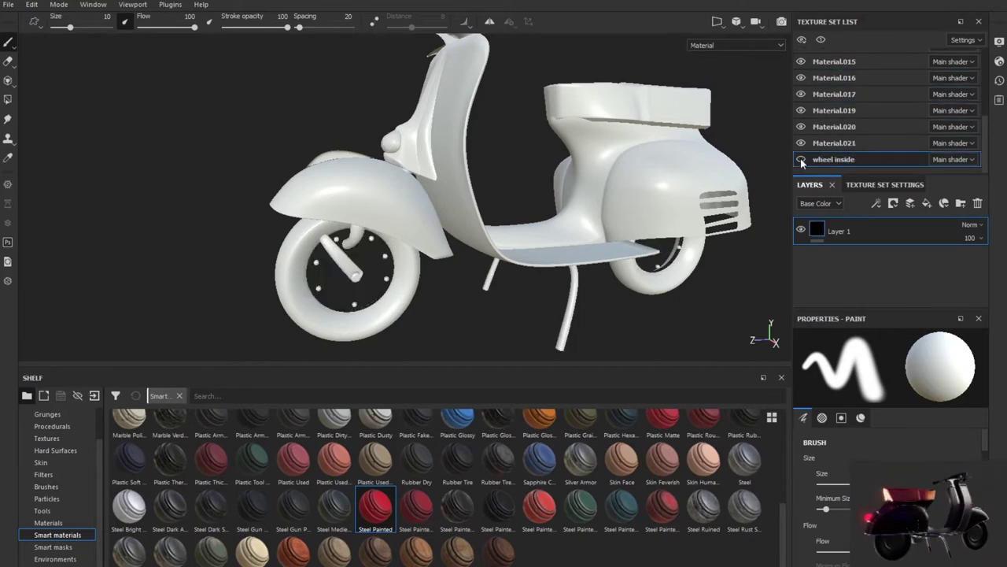
pyautogui.click(800, 158)
pyautogui.click(800, 158)
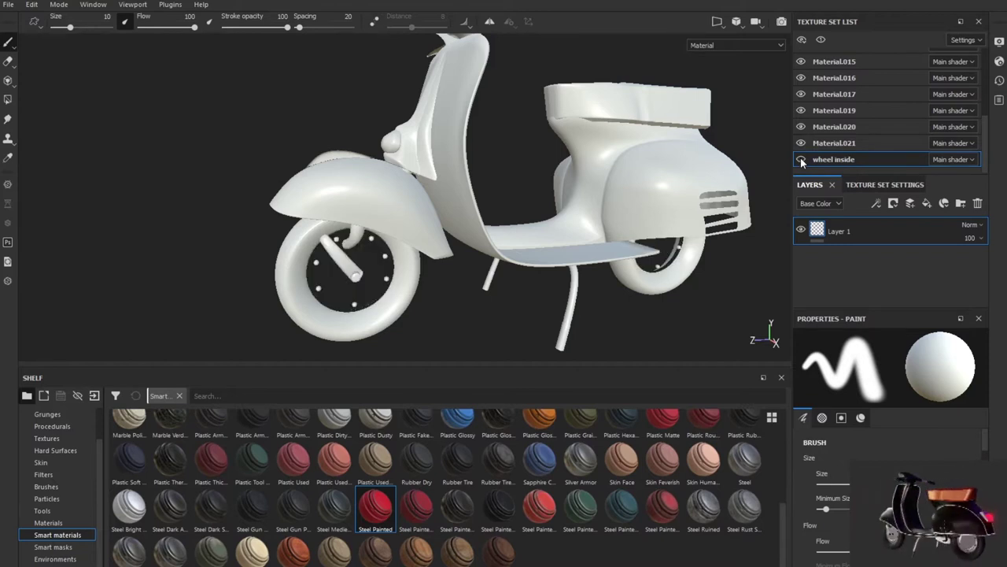
pyautogui.click(801, 159)
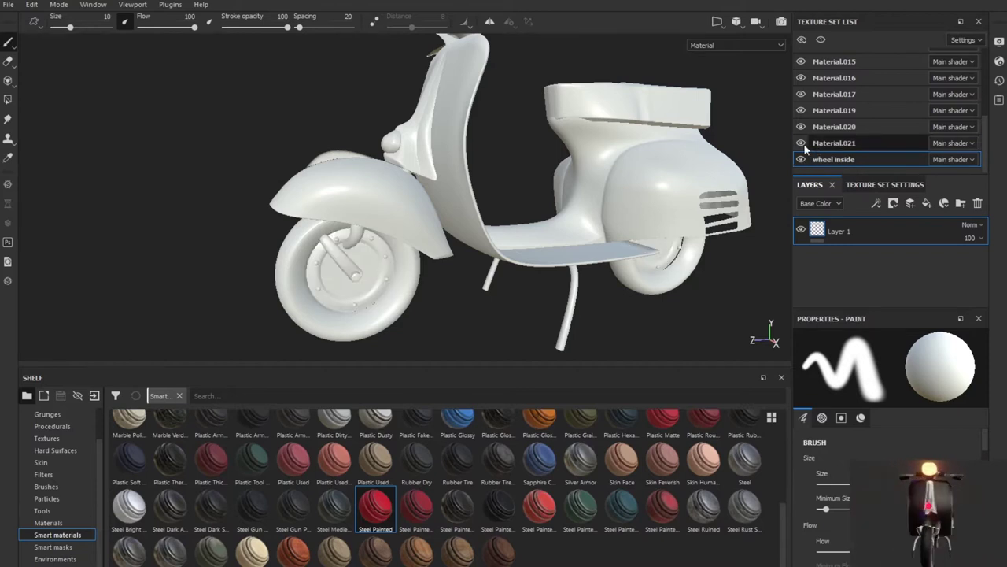
pyautogui.click(803, 142)
pyautogui.click(803, 143)
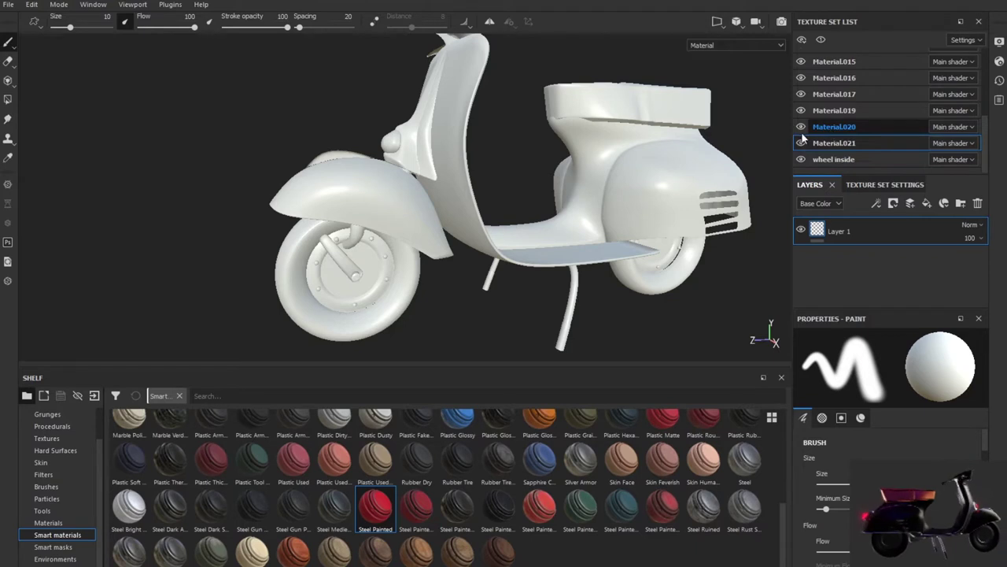
pyautogui.click(801, 129)
pyautogui.scroll(5, 866, 111)
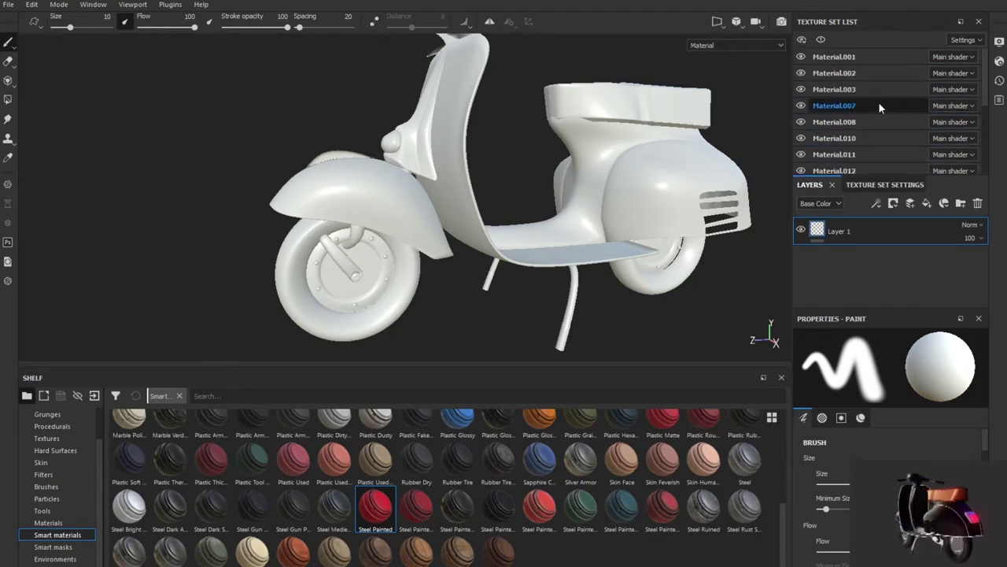
# - Toggle Material.001's visibility off and on twice, leaving its body parts shown
pyautogui.click(858, 57)
pyautogui.click(802, 57)
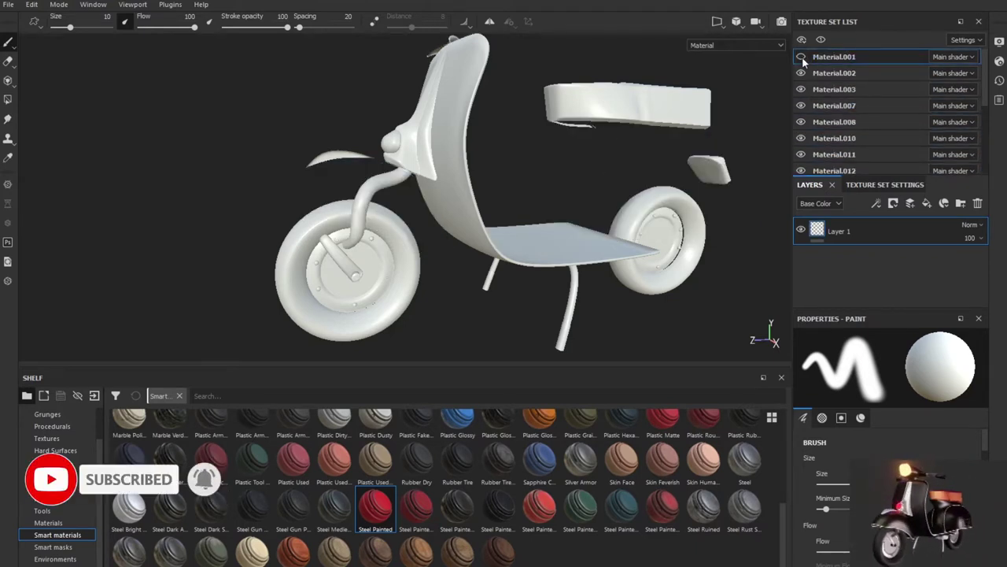
pyautogui.click(802, 56)
pyautogui.click(802, 56)
pyautogui.click(802, 56)
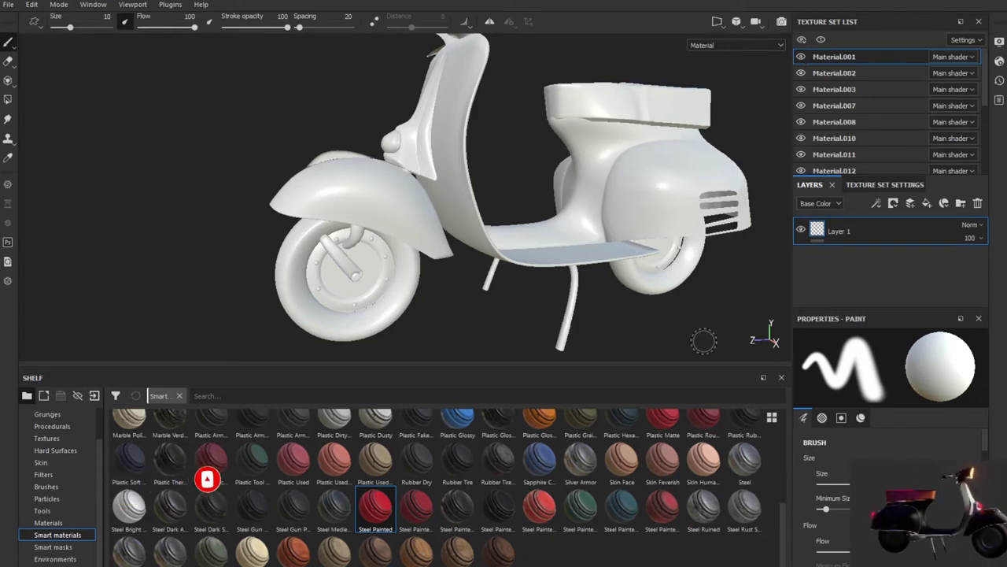
pyautogui.moveTo(367, 519); pyautogui.dragTo(842, 260)
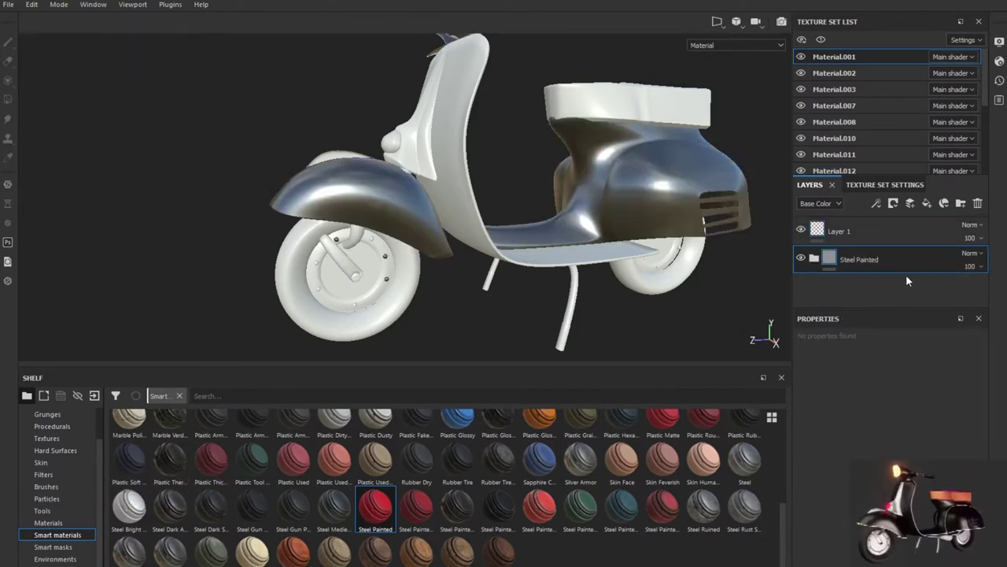
pyautogui.moveTo(606, 231)
pyautogui.keyDown('alt'); pyautogui.mouseDown()
pyautogui.moveTo(480, 181)
pyautogui.moveTo(661, 298)
pyautogui.mouseUp(); pyautogui.keyUp('alt')
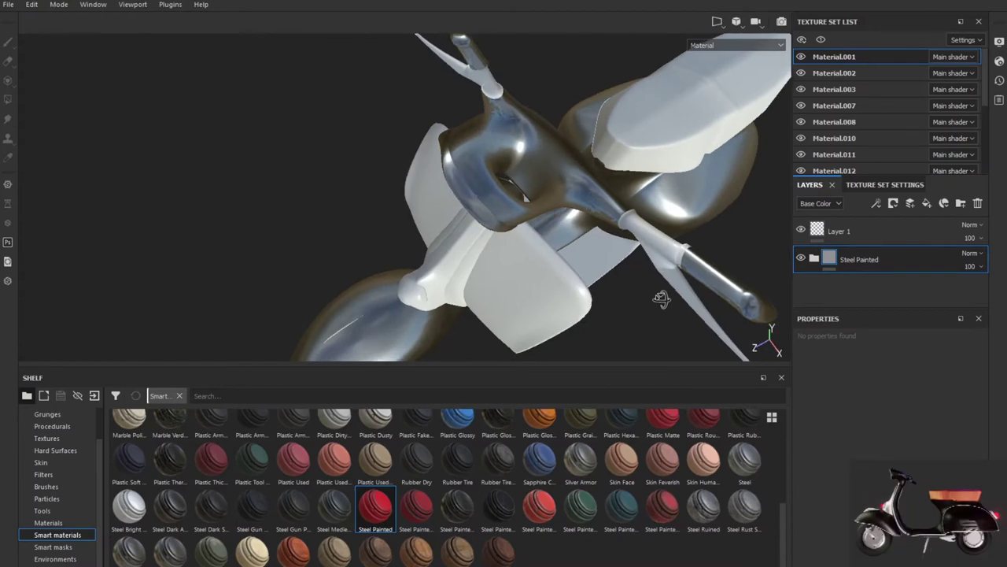
pyautogui.keyDown('alt'); pyautogui.moveTo(661, 299); pyautogui.dragTo(633, 236); pyautogui.keyUp('alt')
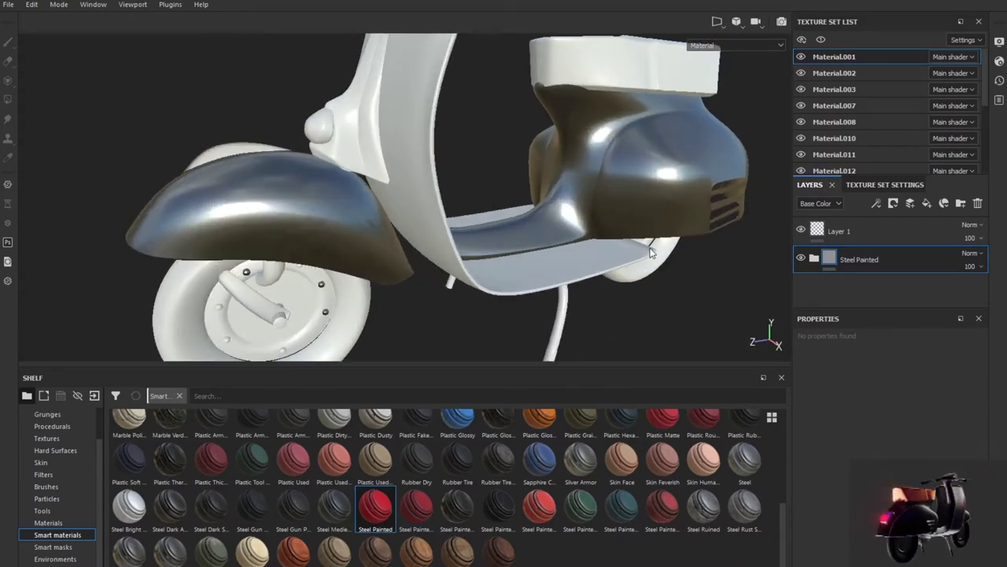
pyautogui.keyDown('alt'); pyautogui.moveTo(633, 236); pyautogui.dragTo(650, 252, button='right'); pyautogui.keyUp('alt')
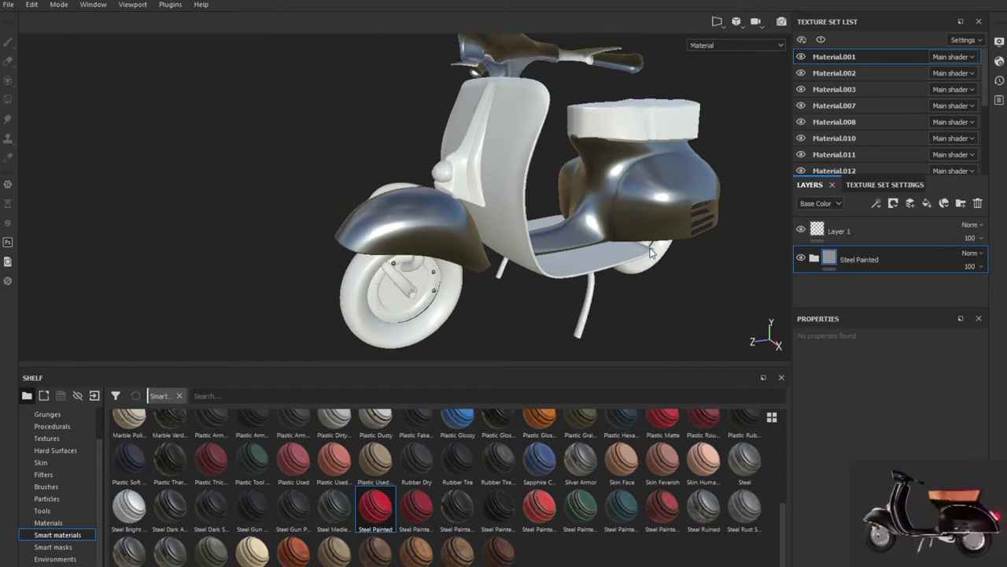
pyautogui.rightClick(889, 257)
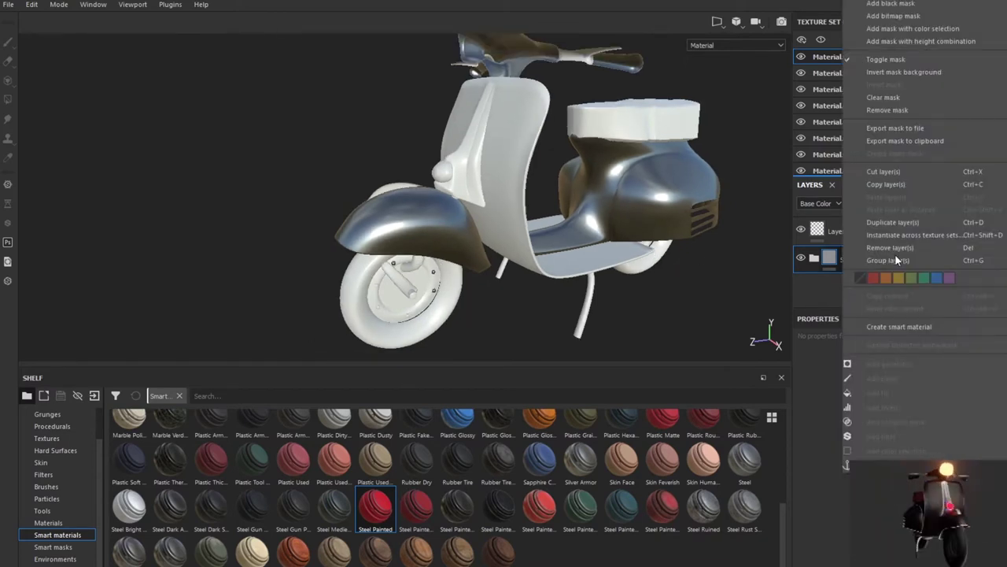
pyautogui.click(949, 3)
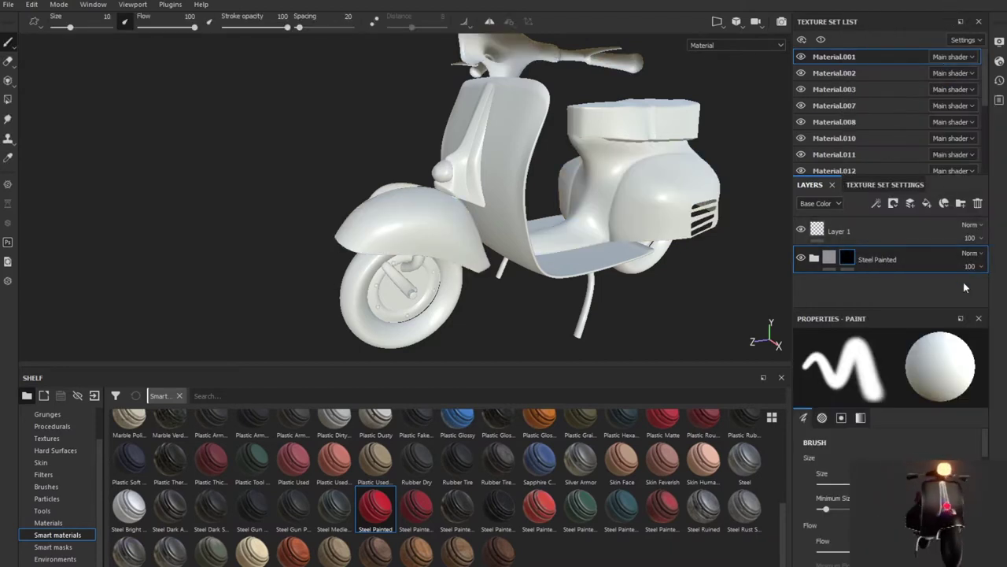
pyautogui.hotkey('ctrl', 'z')
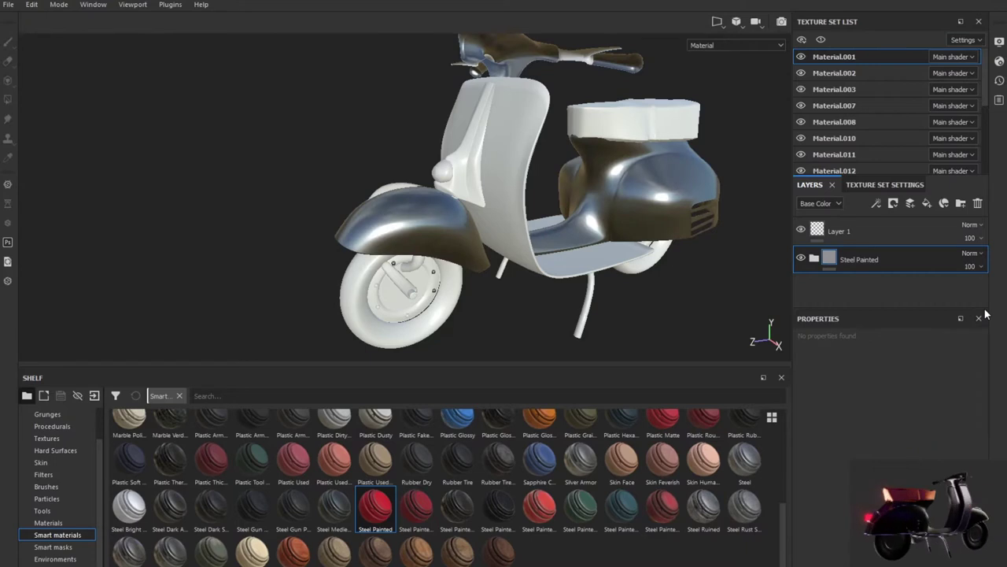
pyautogui.hotkey('ctrl', 'z')
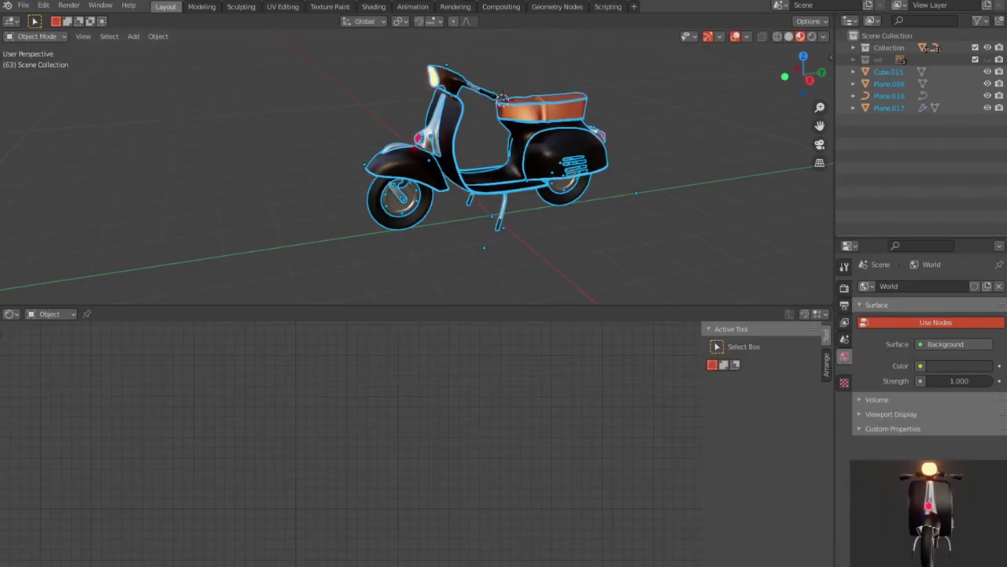
# - Deselect all scooter parts, then randomly select half of them and reroll the random selection
pyautogui.scroll(2, 496, 258)
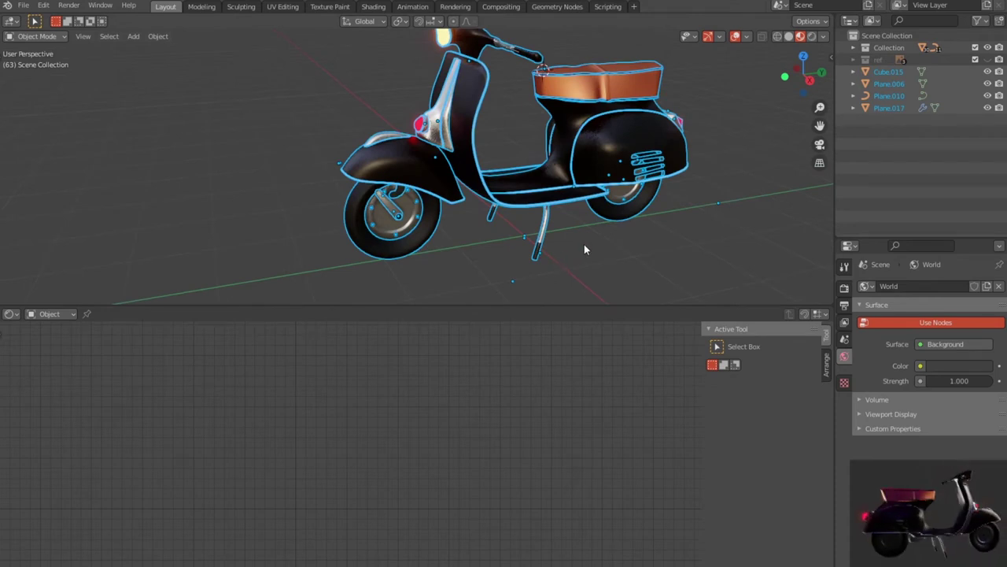
pyautogui.click(697, 269)
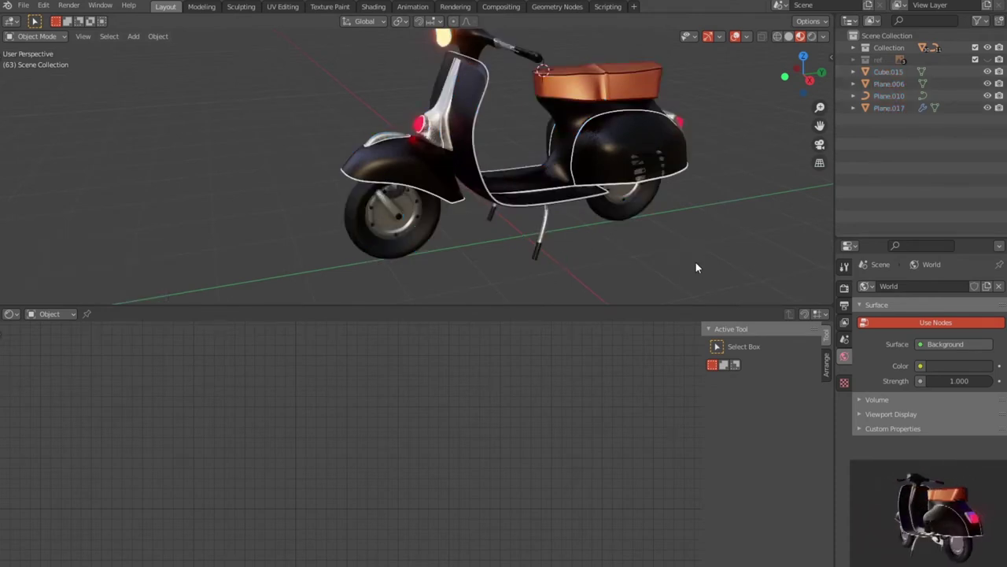
pyautogui.hotkey('ctrl', 'z')
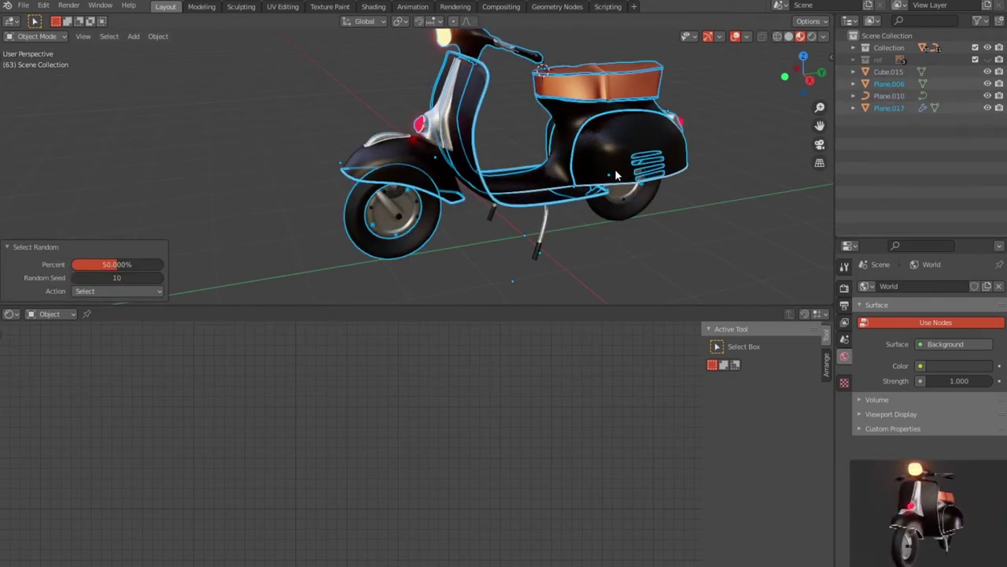
pyautogui.hotkey('shift', 'r')
pyautogui.hotkey('shift', 'r')
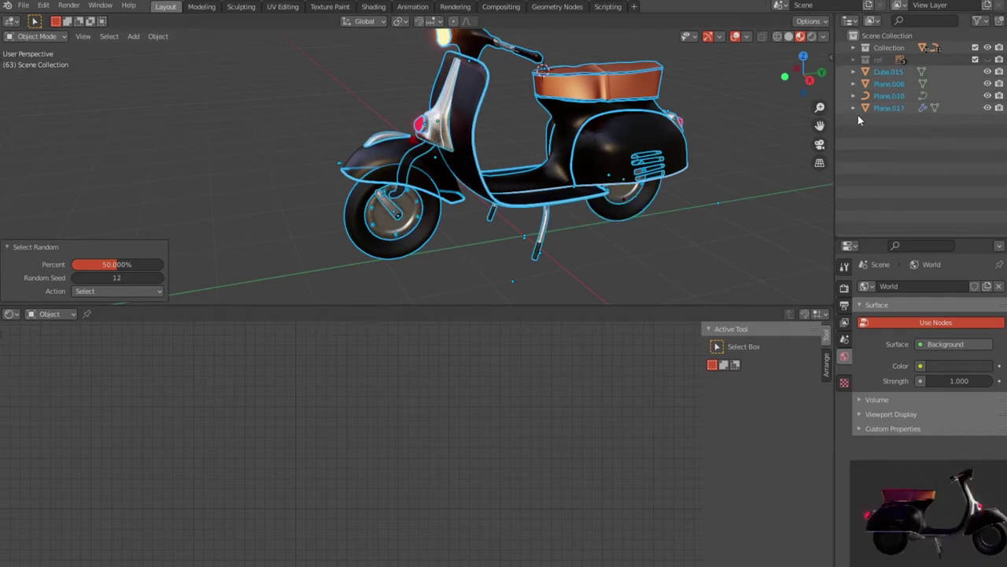
# - Inspect the materials of Cube through Cube.014 one by one in the Outliner
pyautogui.click(854, 47)
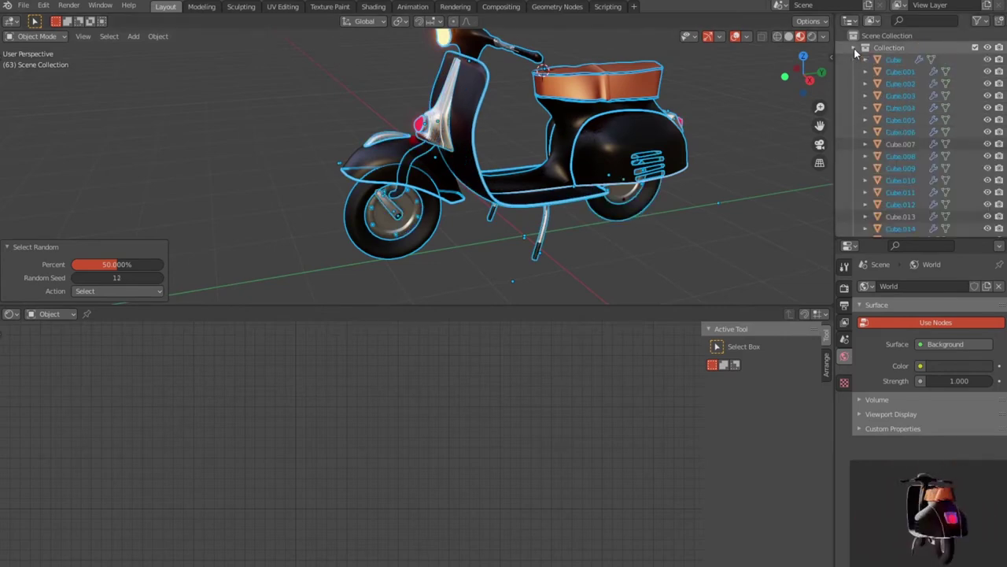
pyautogui.click(892, 59)
pyautogui.click(893, 71)
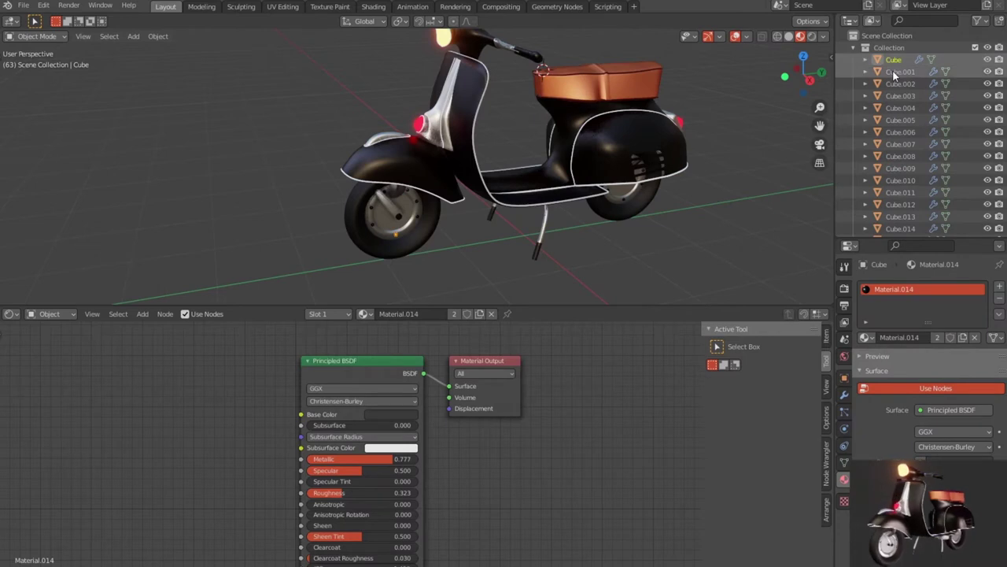
pyautogui.click(897, 83)
pyautogui.click(901, 109)
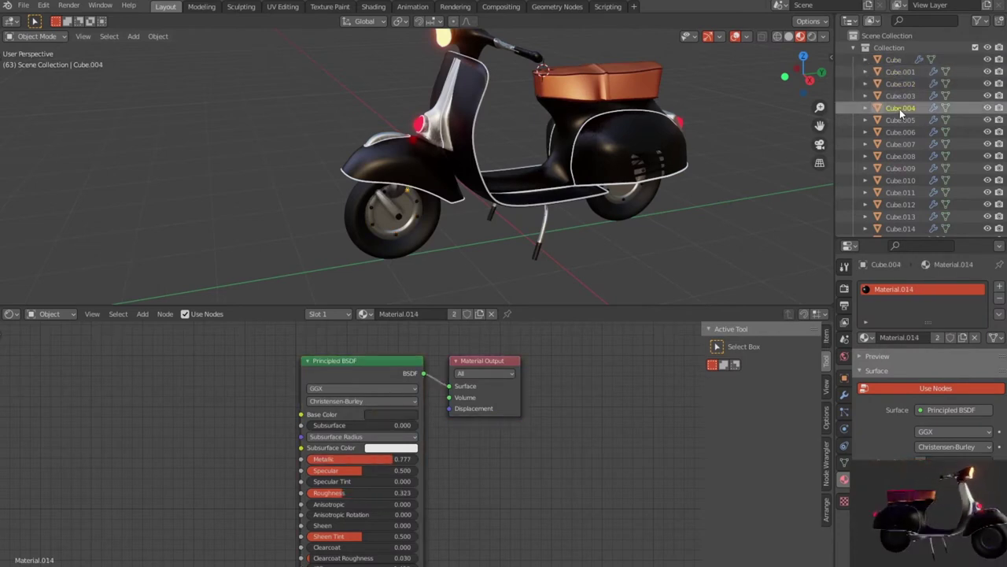
pyautogui.click(898, 146)
pyautogui.click(897, 170)
pyautogui.click(899, 191)
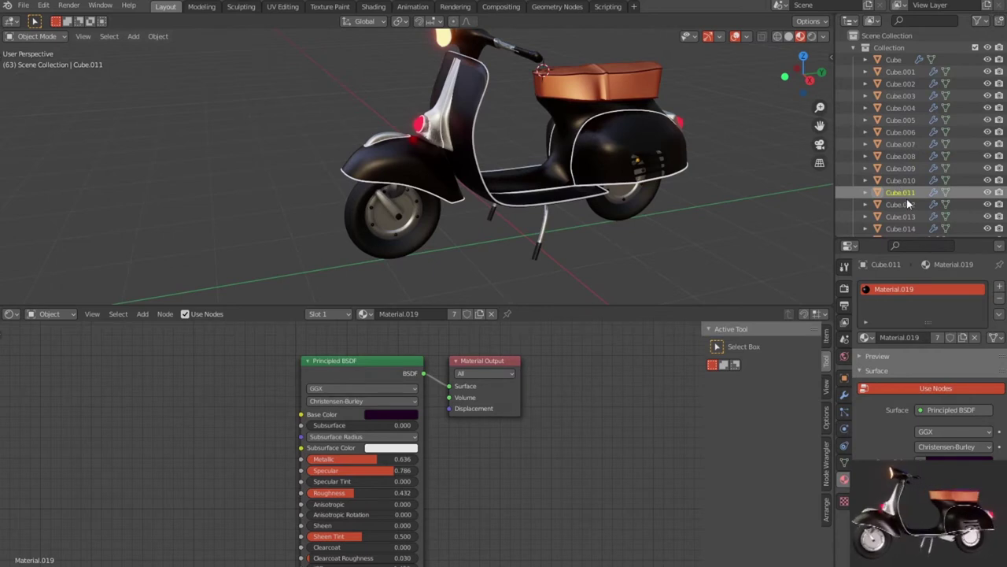
pyautogui.click(906, 202)
pyautogui.click(901, 217)
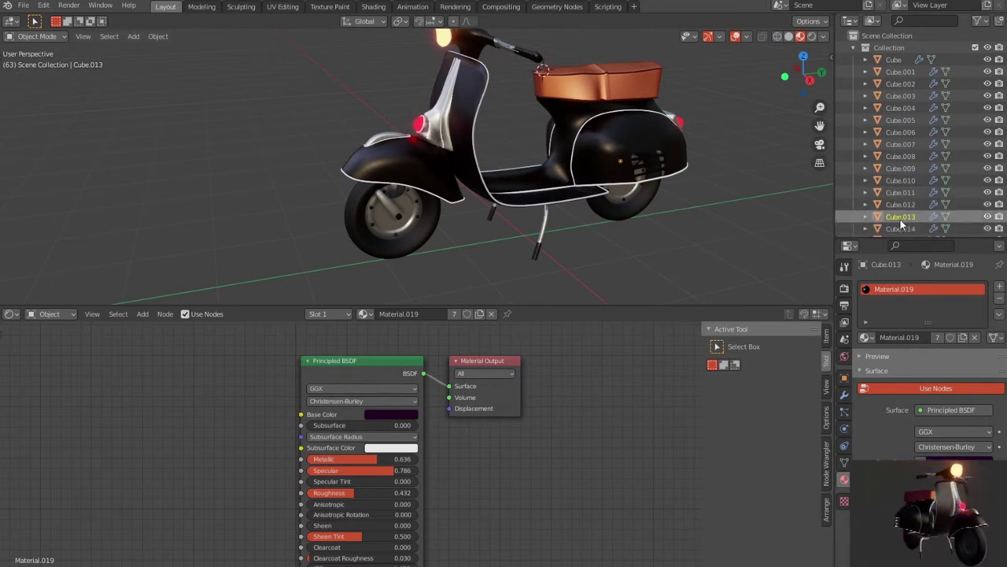
pyautogui.click(902, 228)
# - Select Cube.015, the tail light, further down the Outliner to view its material
pyautogui.scroll(-5, 902, 205)
pyautogui.scroll(-5, 900, 178)
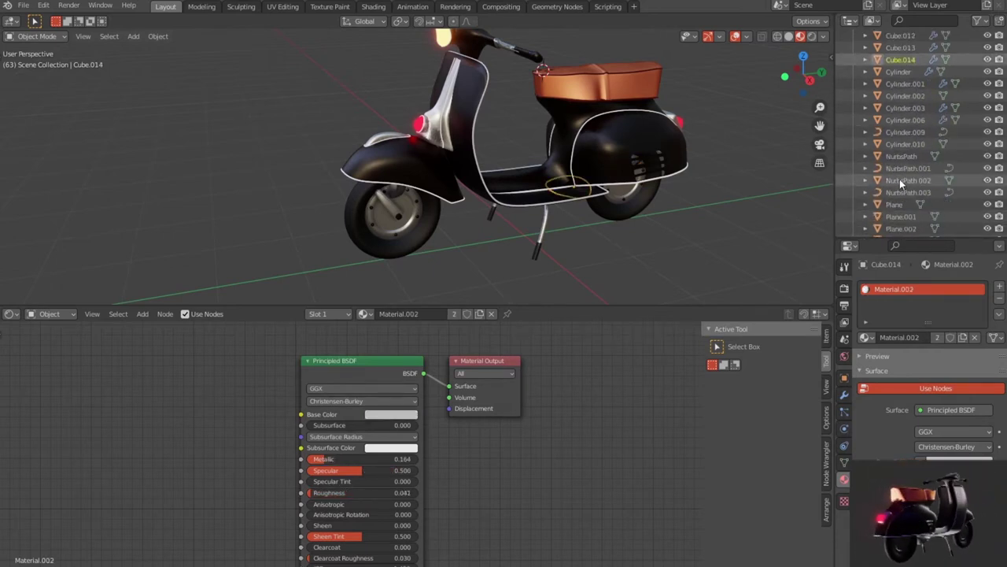
pyautogui.scroll(-2, 900, 179)
pyautogui.scroll(-4, 899, 178)
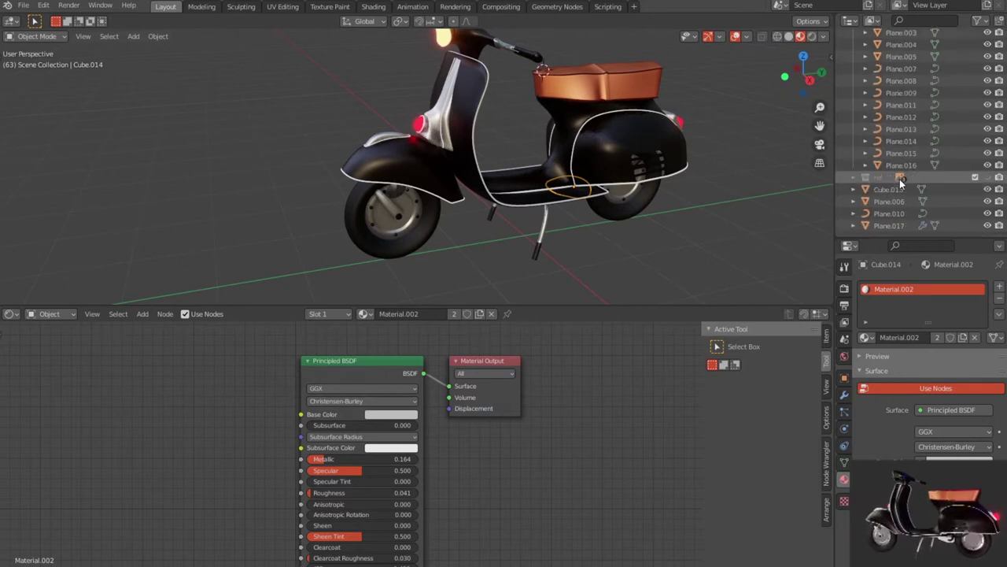
pyautogui.click(882, 191)
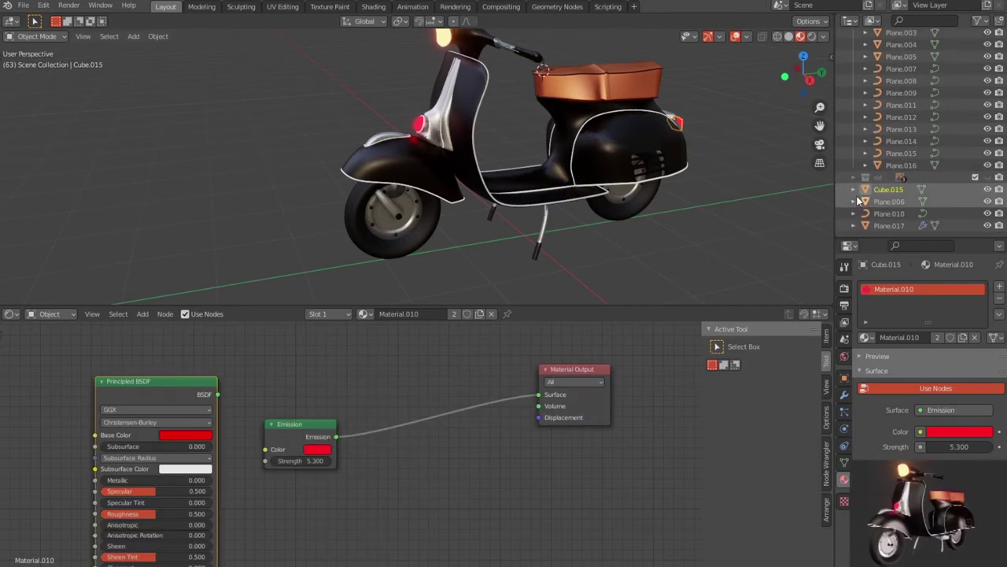
pyautogui.click(988, 190)
pyautogui.click(989, 190)
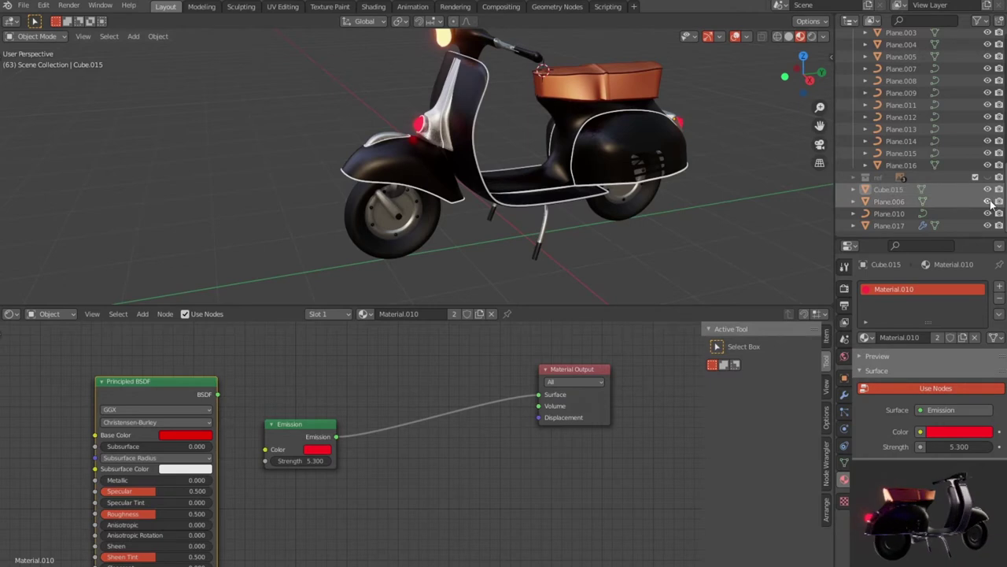
pyautogui.click(989, 201)
pyautogui.click(988, 202)
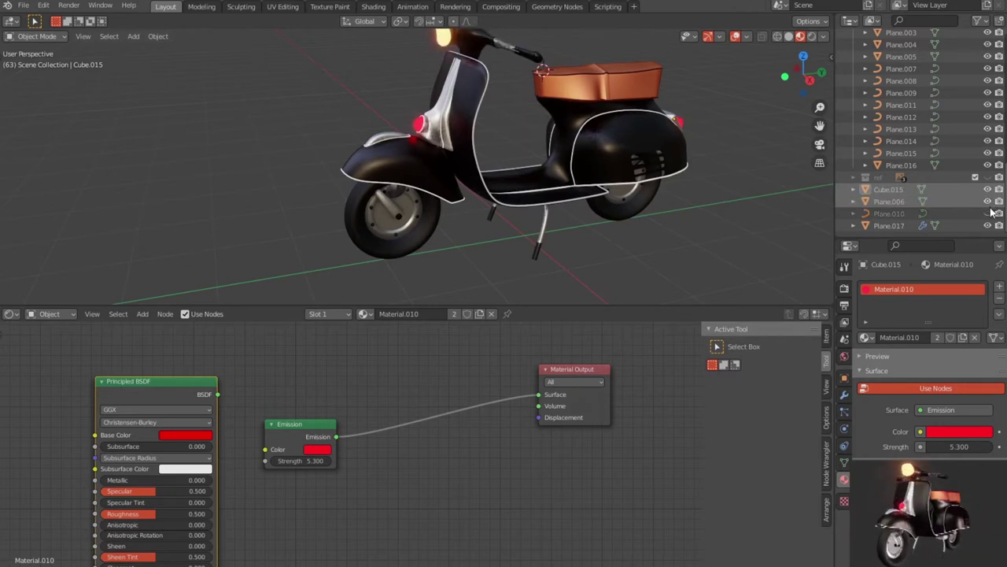
pyautogui.click(989, 214)
pyautogui.click(989, 226)
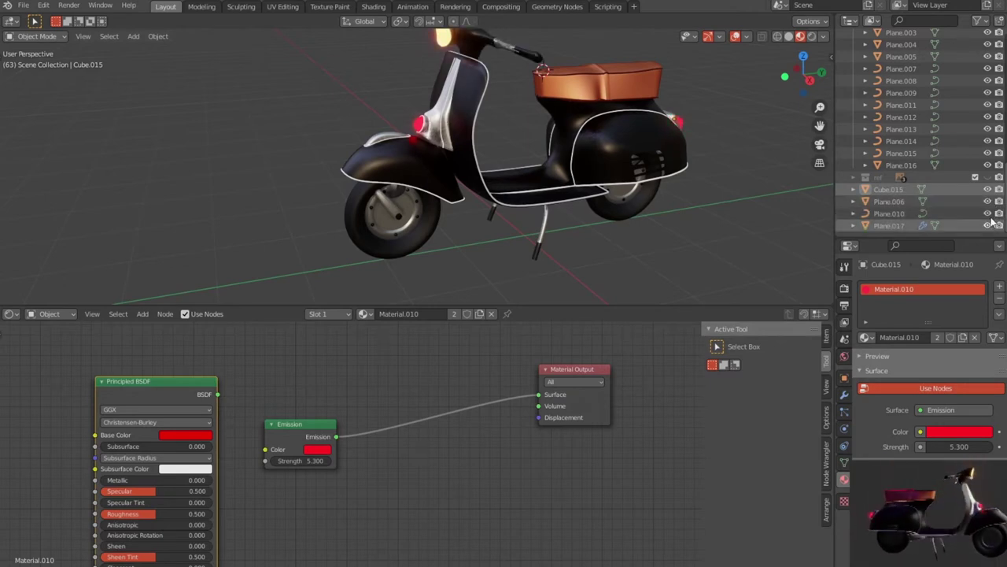
pyautogui.click(989, 226)
pyautogui.click(989, 153)
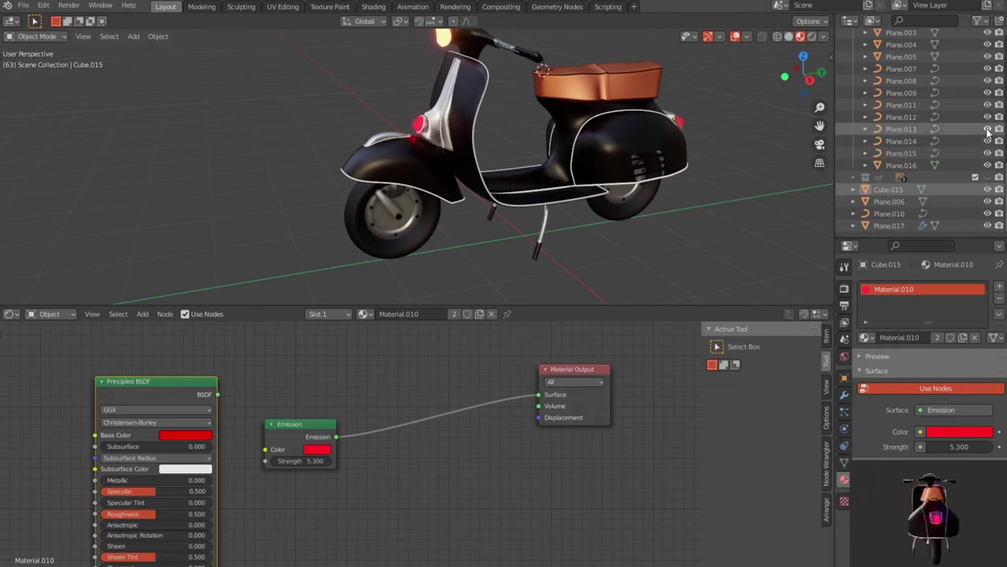
pyautogui.click(987, 117)
pyautogui.scroll(5, 987, 116)
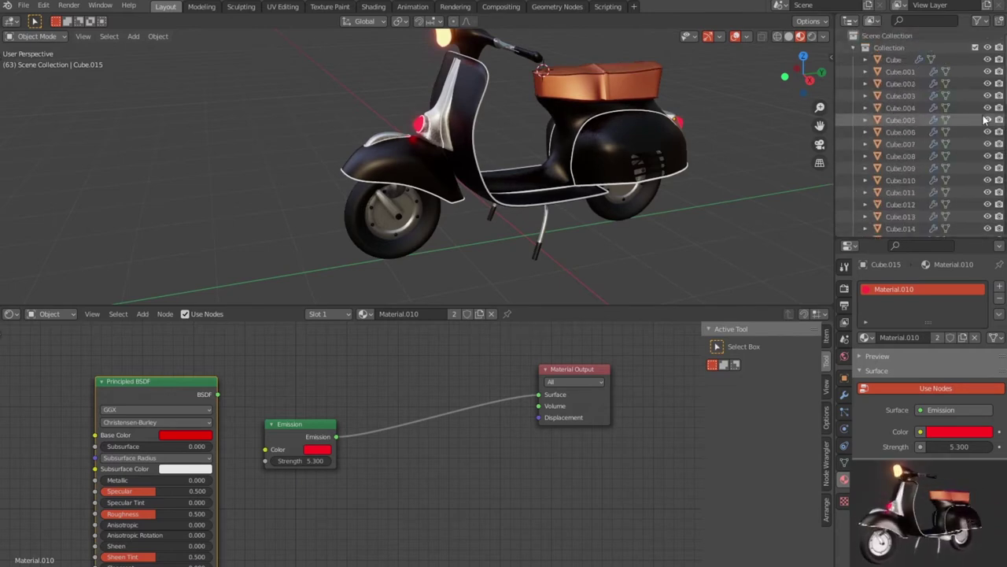
pyautogui.click(988, 49)
pyautogui.click(988, 48)
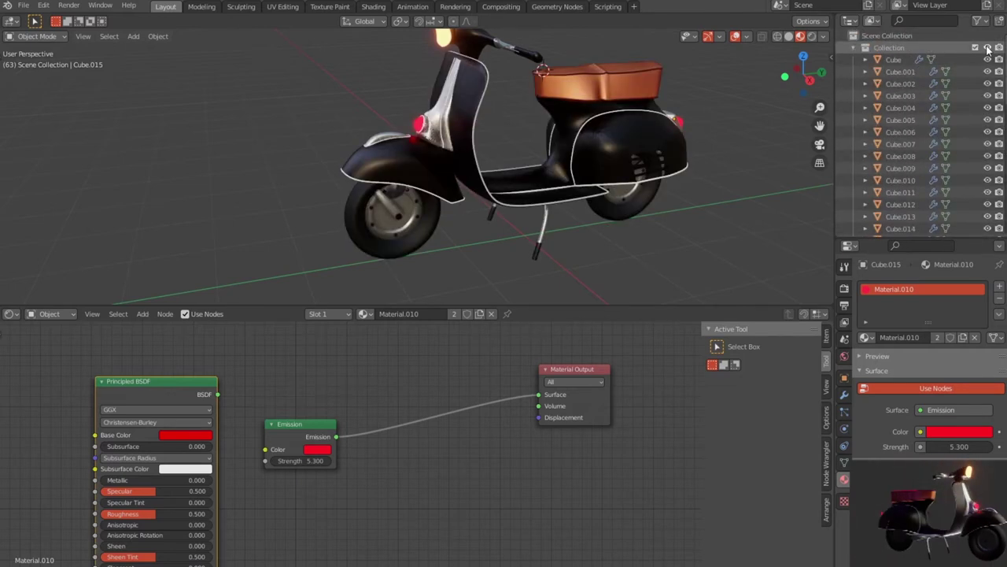
pyautogui.click(989, 60)
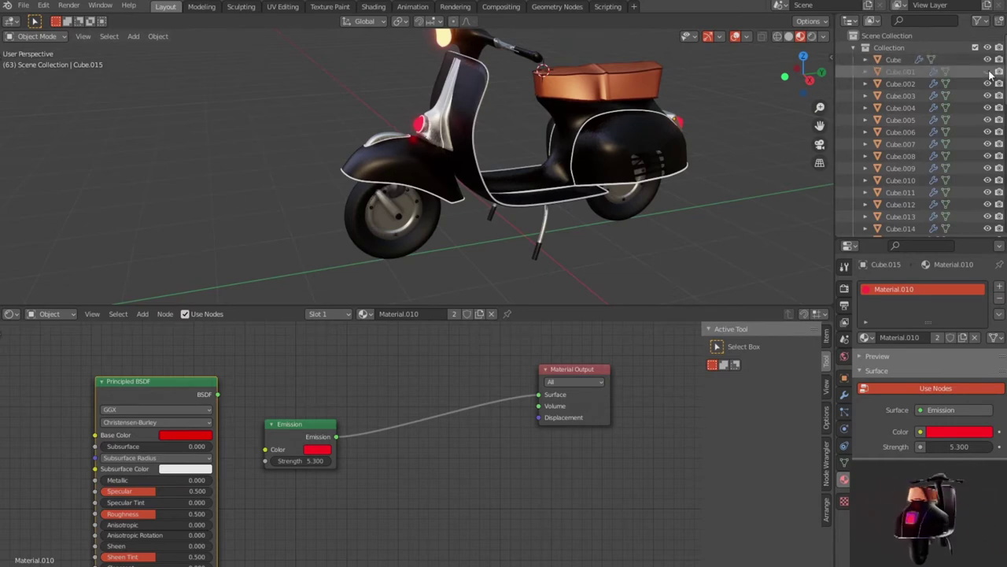
pyautogui.scroll(-3, 989, 77)
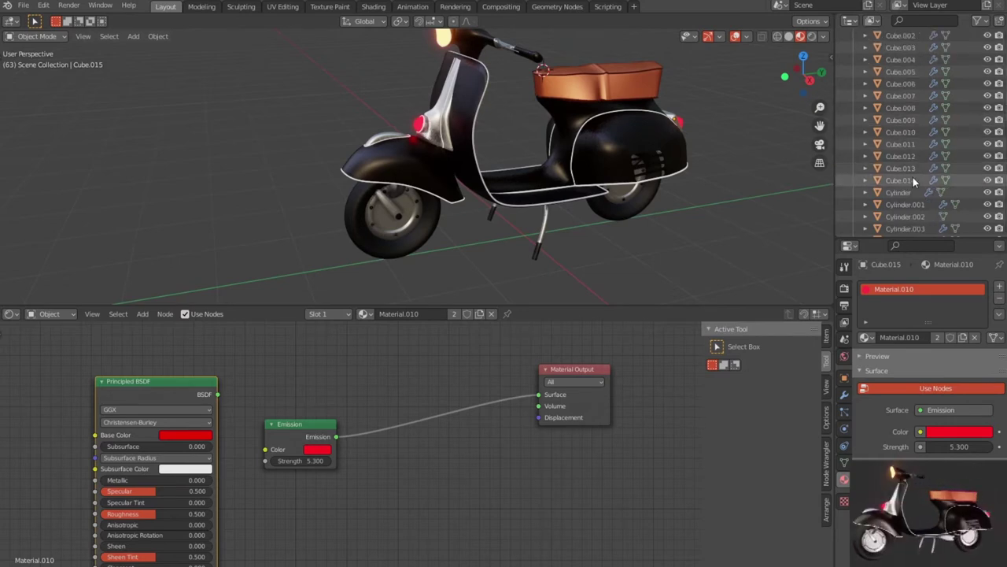
pyautogui.click(912, 179)
pyautogui.scroll(3, 919, 147)
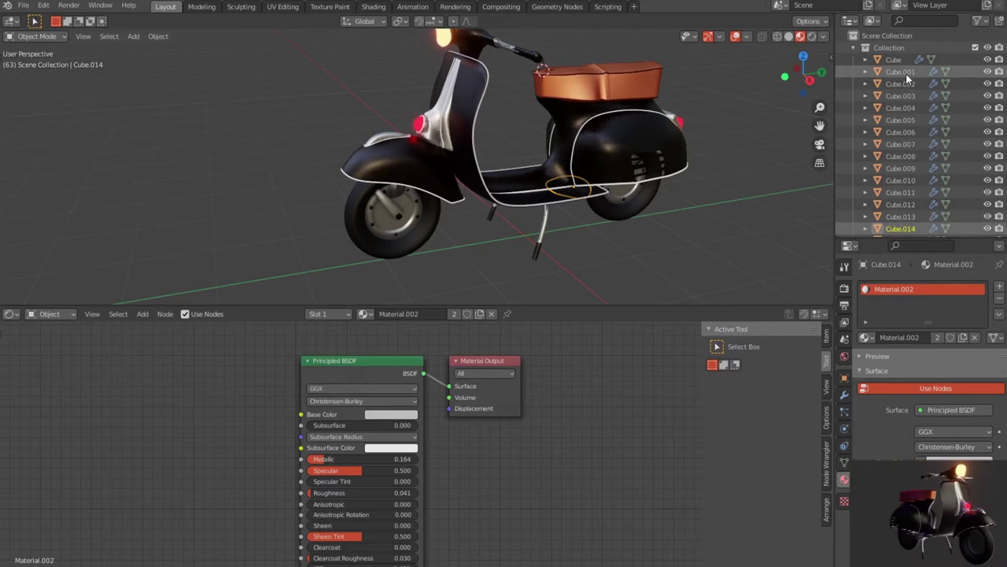
pyautogui.keyDown('shift'); pyautogui.click(903, 71); pyautogui.keyUp('shift')
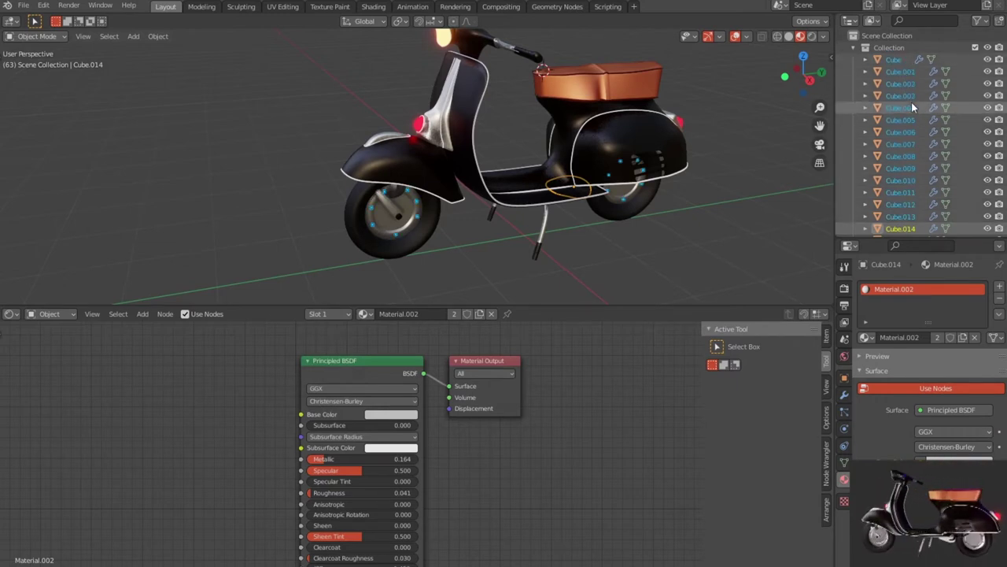
pyautogui.scroll(-2, 928, 185)
pyautogui.scroll(2, 928, 185)
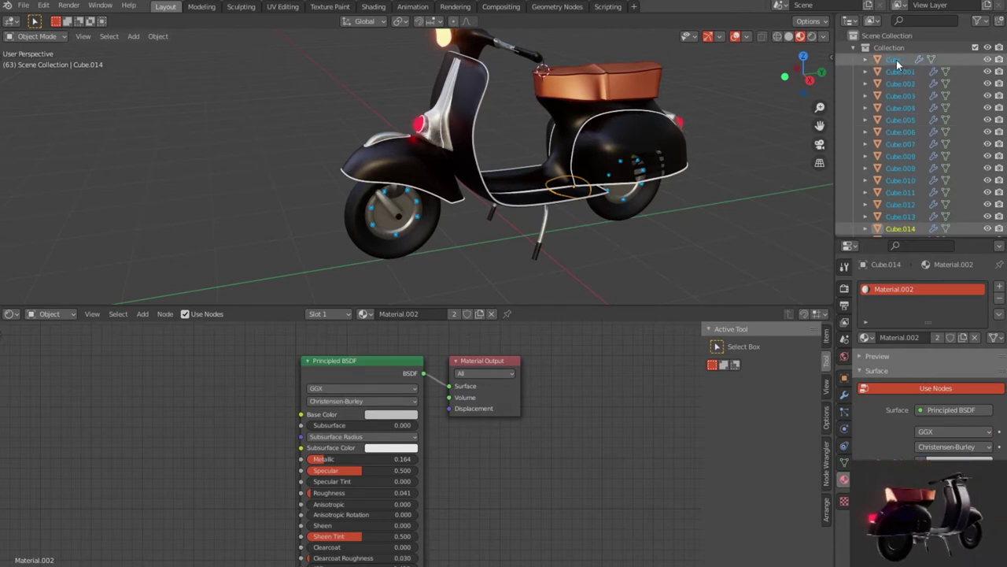
# - Move the selected cubes into a new collection named 'l'
pyautogui.press('m')
pyautogui.click(903, 117)
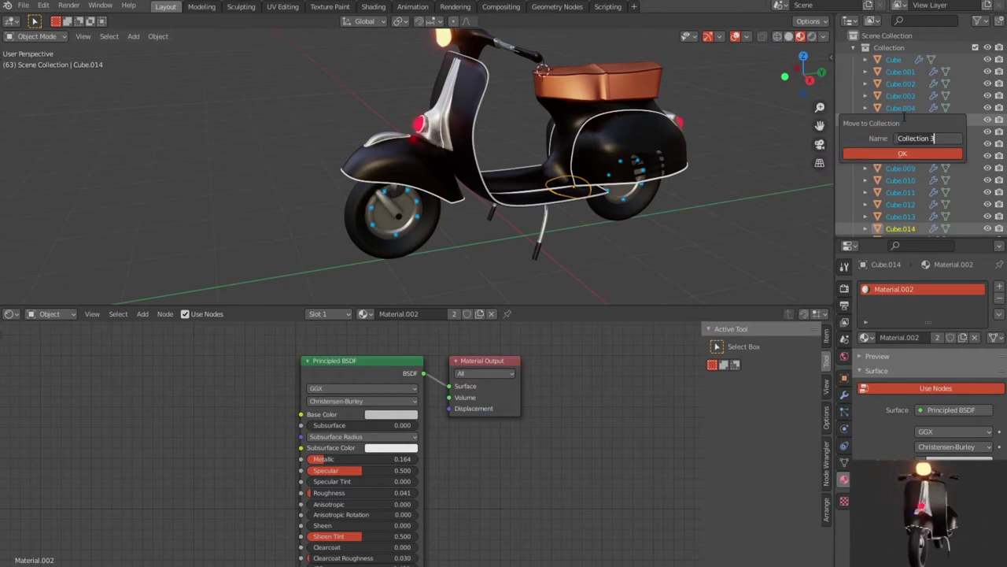
pyautogui.write('bl')
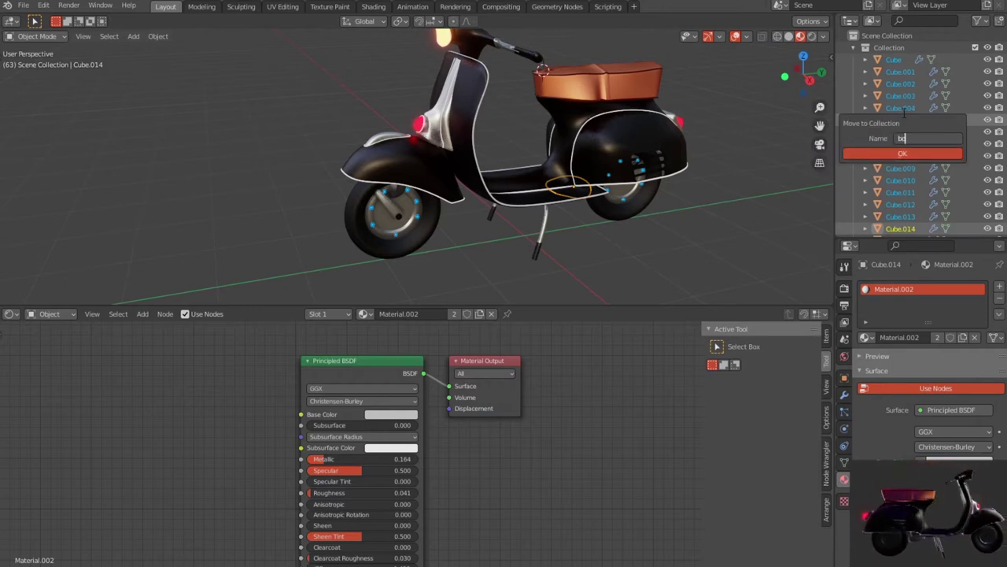
pyautogui.click(903, 154)
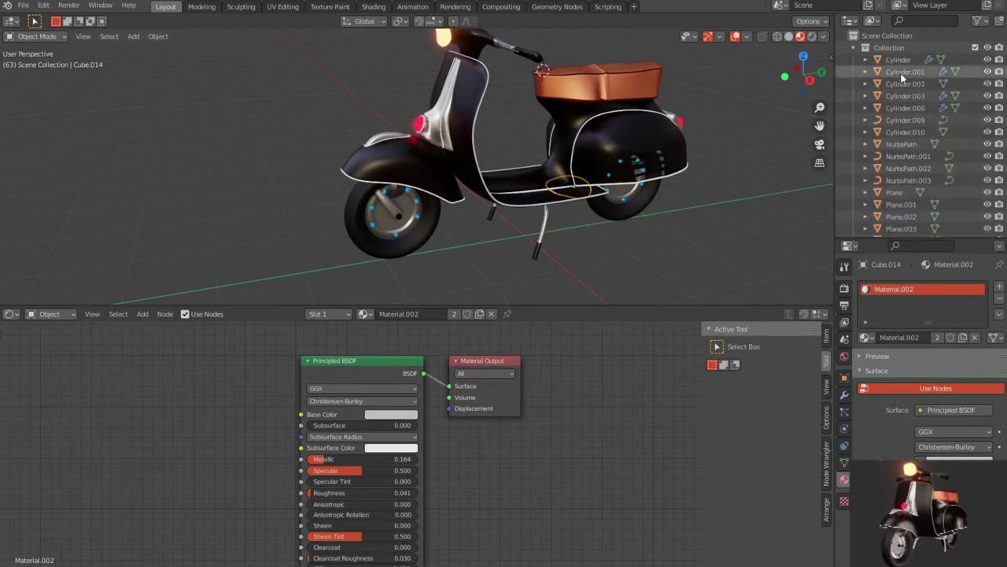
# - Confirm the Cylinder is the front tire by toggling its visibility, then make it active
pyautogui.click(909, 61)
pyautogui.click(987, 60)
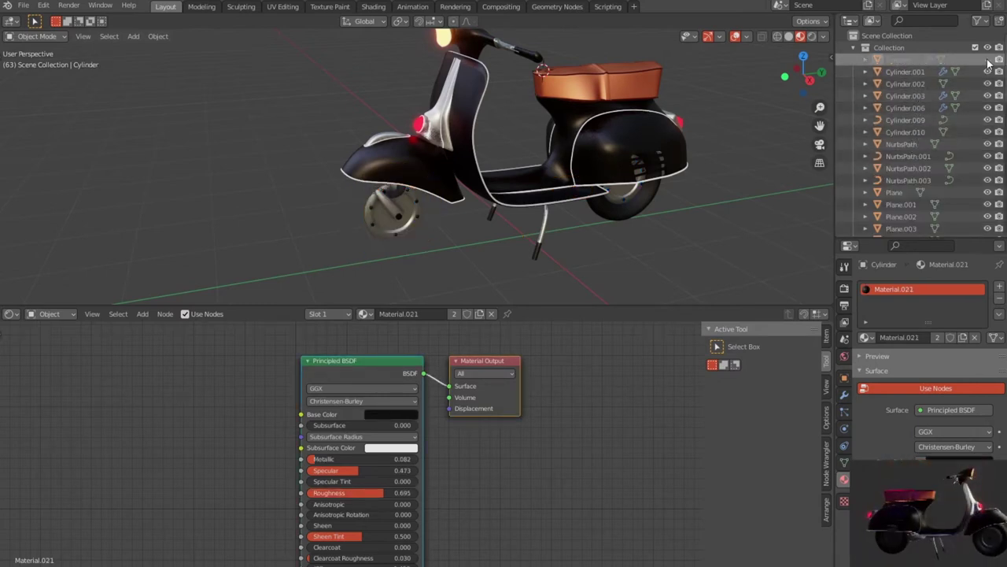
pyautogui.click(988, 61)
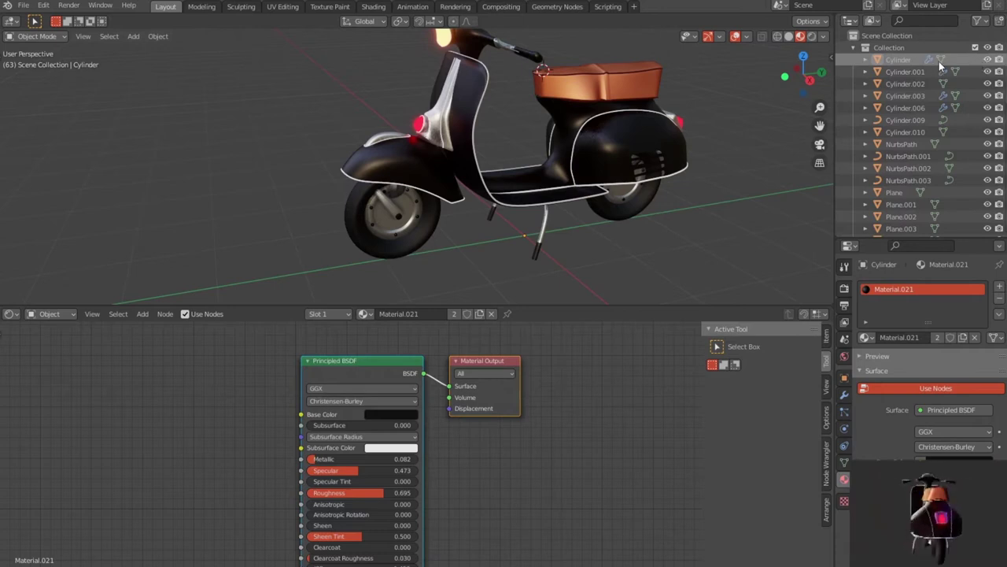
pyautogui.click(964, 59)
pyautogui.scroll(2, 450, 212)
pyautogui.scroll(2, 456, 213)
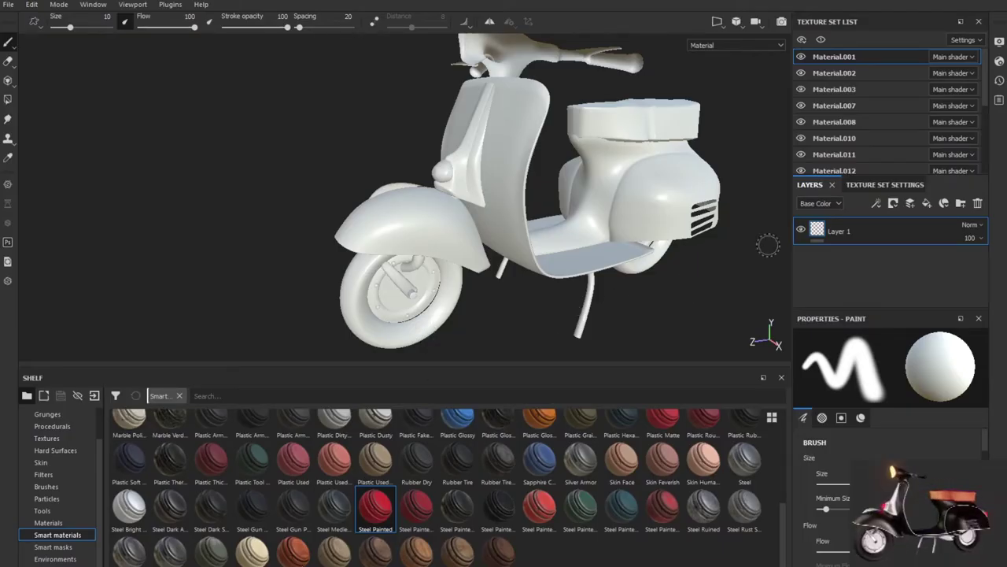
# - Hide the Material.012 and wheel inside texture sets to expose the tire
pyautogui.click(809, 107)
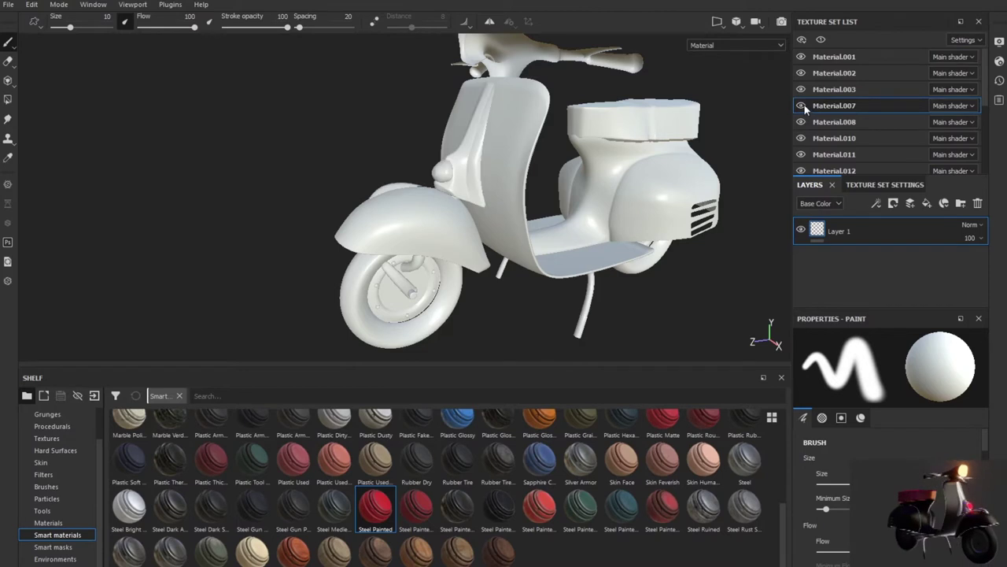
pyautogui.click(800, 170)
pyautogui.scroll(-3, 801, 166)
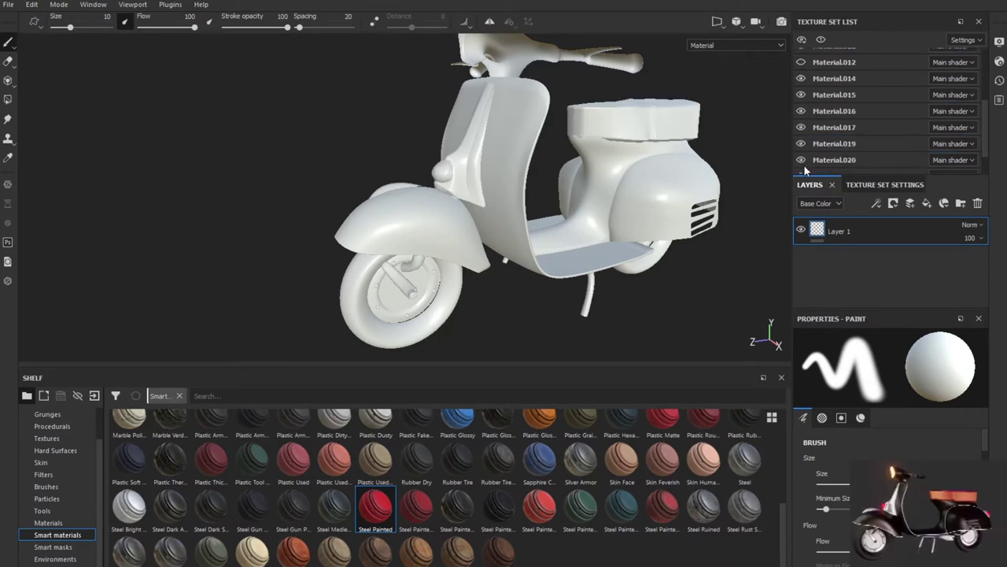
pyautogui.scroll(-1, 802, 149)
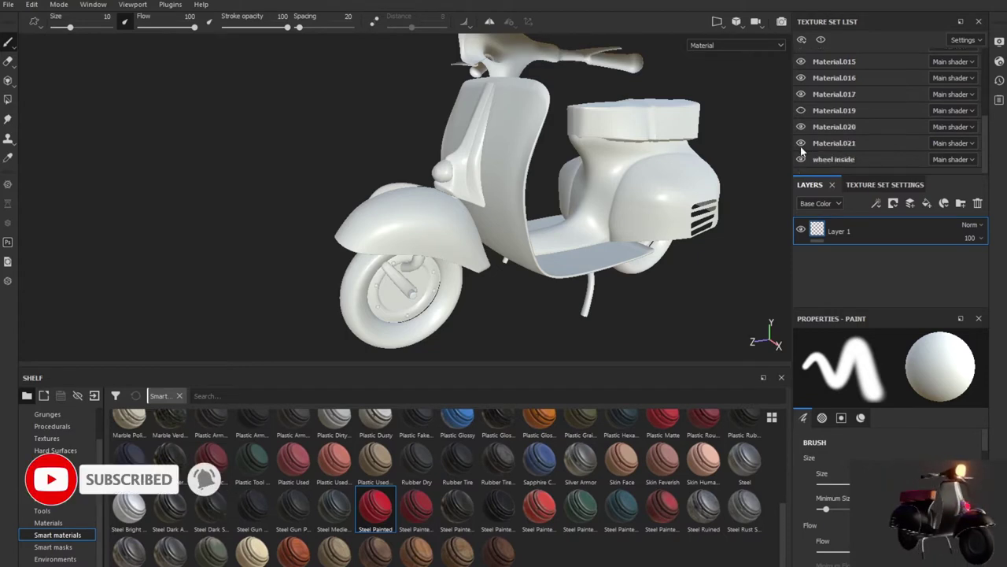
pyautogui.click(802, 160)
pyautogui.click(802, 160)
pyautogui.click(802, 160)
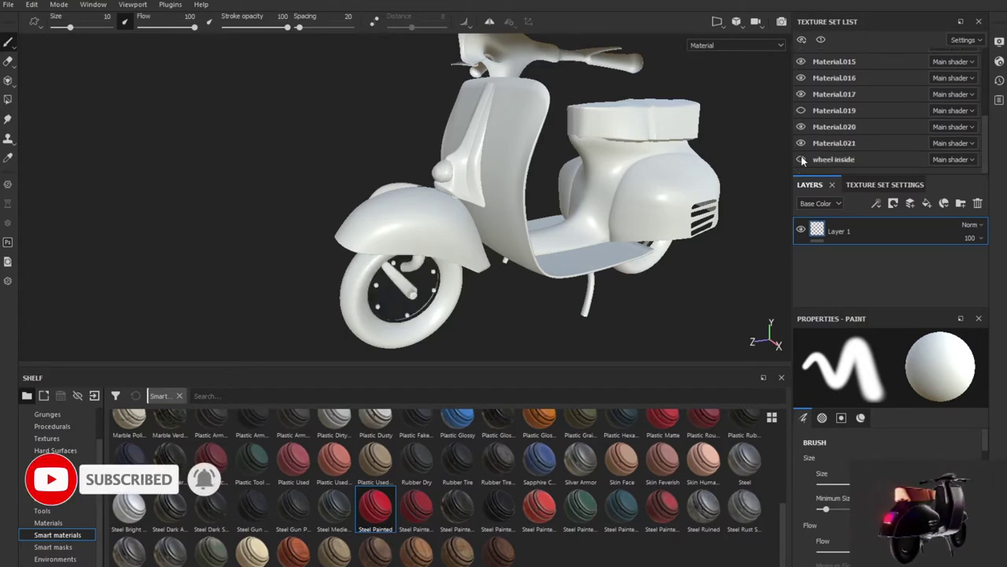
# - Hide the Material.020 handlebar set and make Material.021, the front tire, the active set
pyautogui.click(801, 143)
pyautogui.click(801, 142)
pyautogui.click(838, 143)
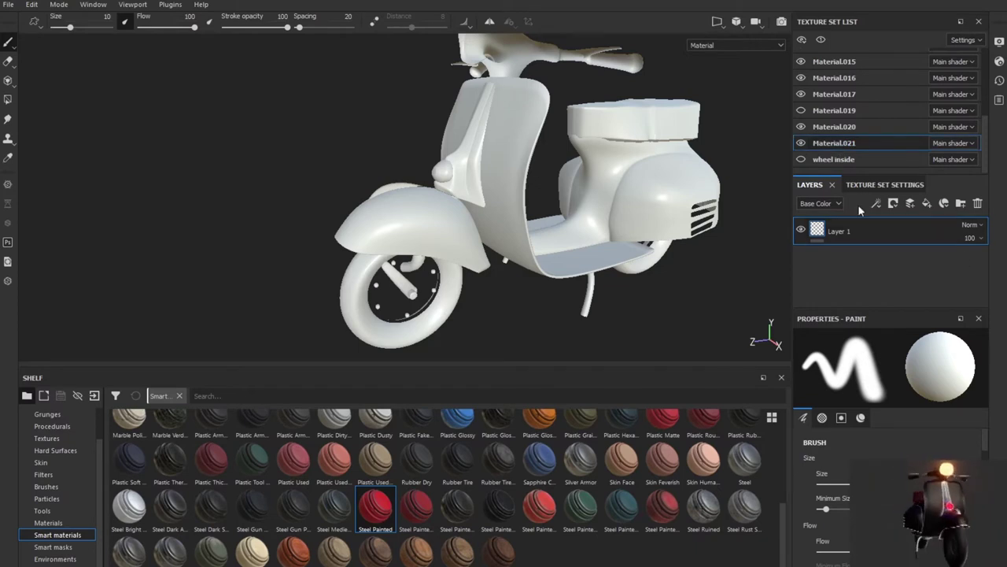
pyautogui.click(801, 127)
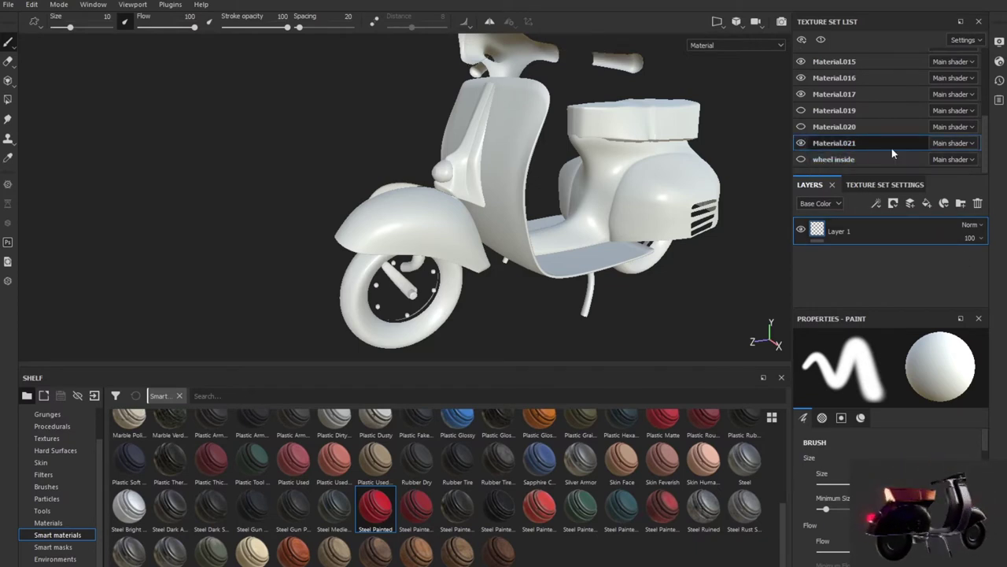
pyautogui.click(852, 158)
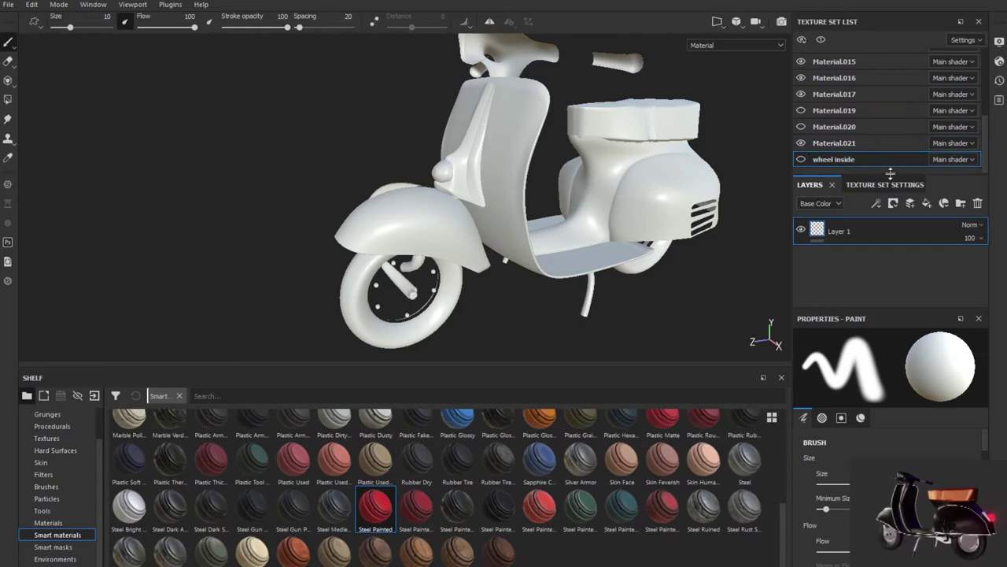
pyautogui.click(866, 144)
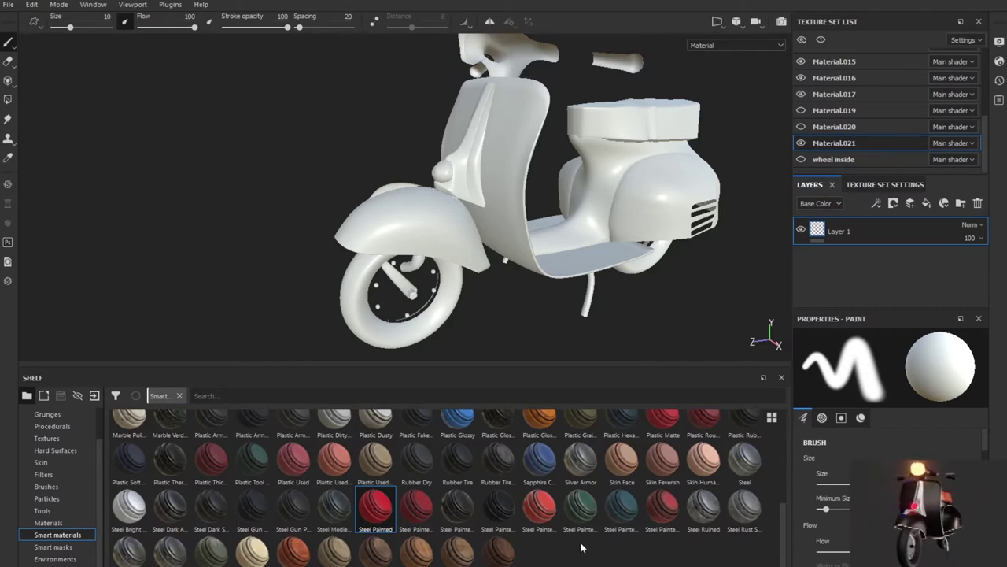
pyautogui.scroll(5, 581, 548)
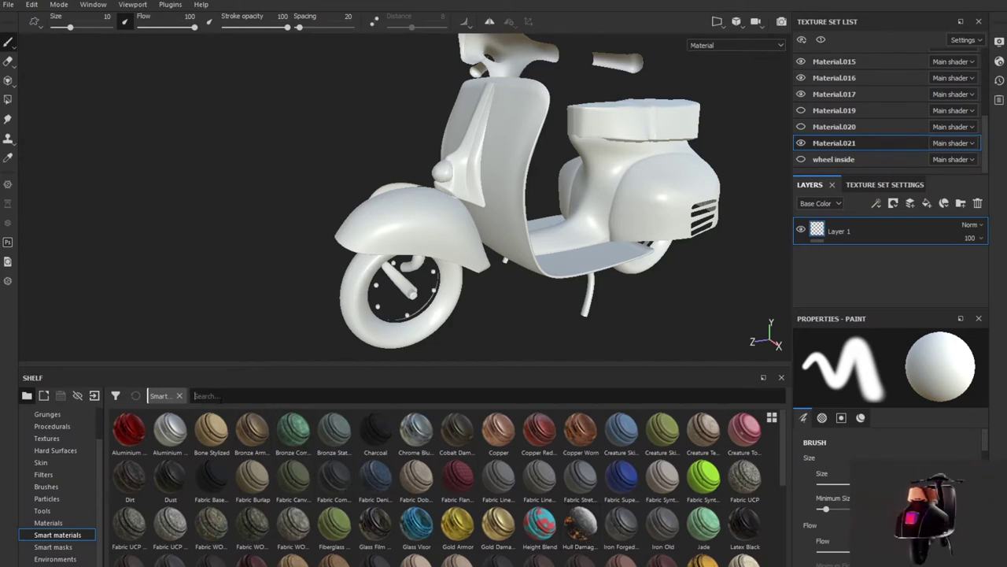
# - Search the shelf for 'rub' and apply Rubber Tire Dirty to the Material.021 tire set
pyautogui.click(218, 397)
pyautogui.write('ru')
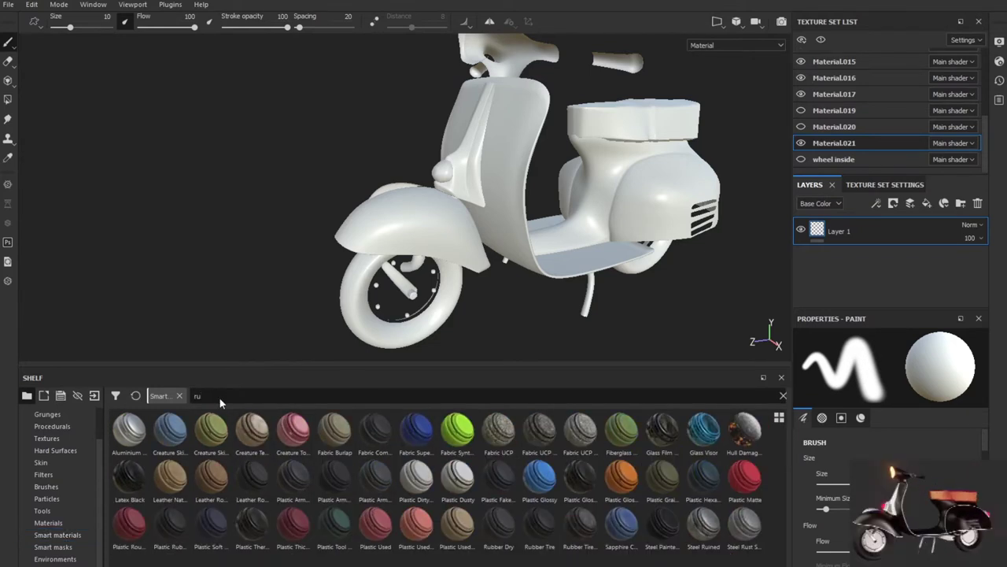
pyautogui.write('b')
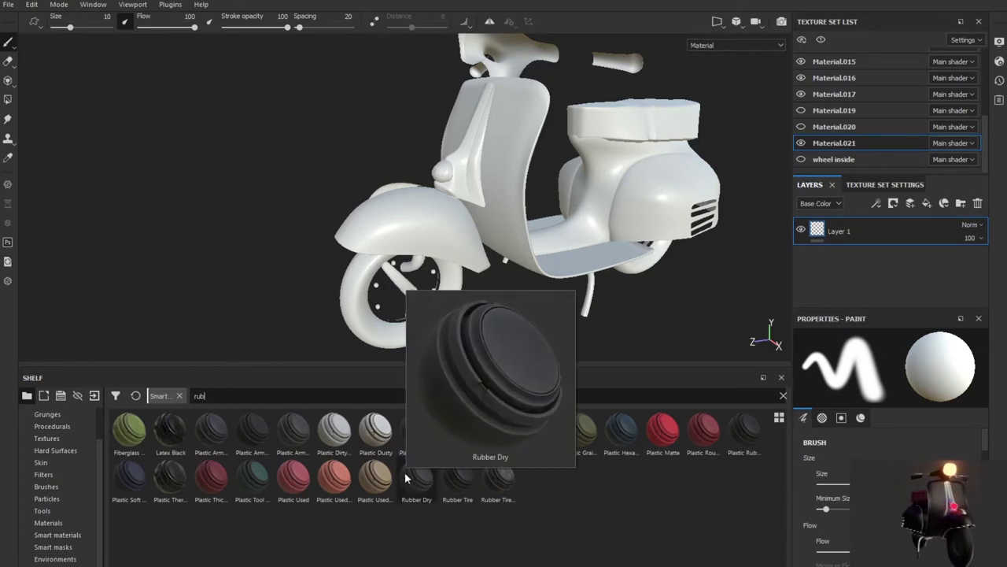
pyautogui.moveTo(498, 475)
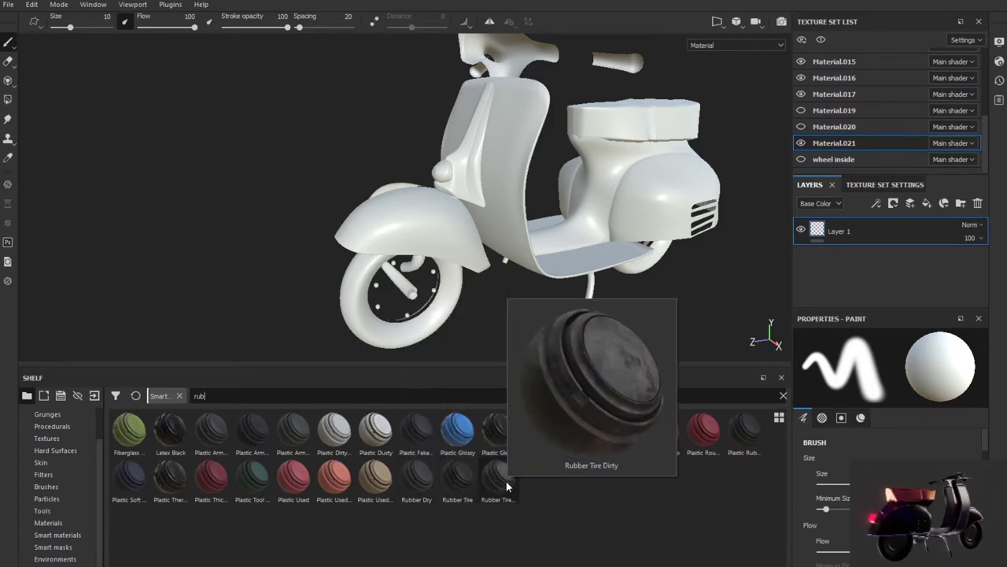
pyautogui.moveTo(506, 486); pyautogui.dragTo(842, 232)
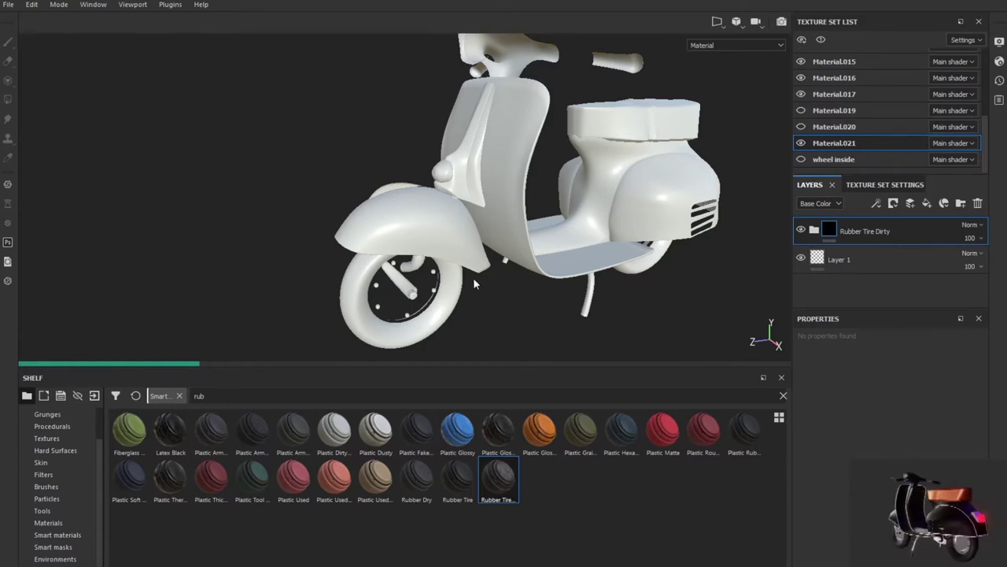
# - Inspect the textured front tire from several angles, then close the project
pyautogui.moveTo(493, 282)
pyautogui.keyDown('alt'); pyautogui.mouseDown()
pyautogui.moveTo(626, 265)
pyautogui.moveTo(621, 212)
pyautogui.moveTo(329, 251)
pyautogui.mouseUp(); pyautogui.keyUp('alt')
pyautogui.moveTo(329, 250)
pyautogui.keyDown('alt'); pyautogui.mouseDown(button='right')
pyautogui.moveTo(315, 244)
pyautogui.moveTo(468, 299)
pyautogui.moveTo(553, 371)
pyautogui.moveTo(507, 340)
pyautogui.moveTo(493, 315)
pyautogui.mouseUp(button='right'); pyautogui.keyUp('alt')
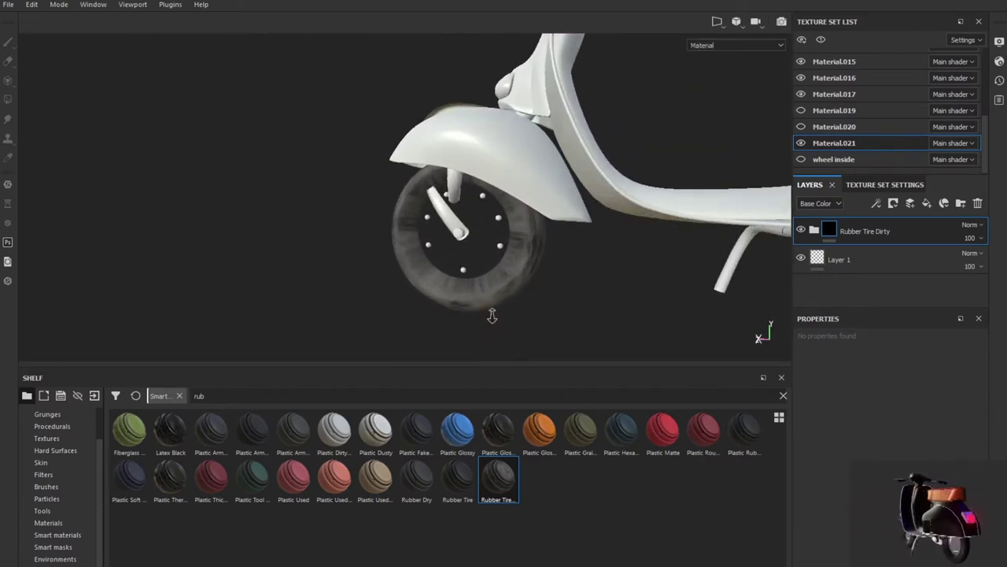
pyautogui.moveTo(493, 315)
pyautogui.keyDown('alt'); pyautogui.mouseDown()
pyautogui.moveTo(867, 282)
pyautogui.moveTo(574, 250)
pyautogui.mouseUp(); pyautogui.keyUp('alt')
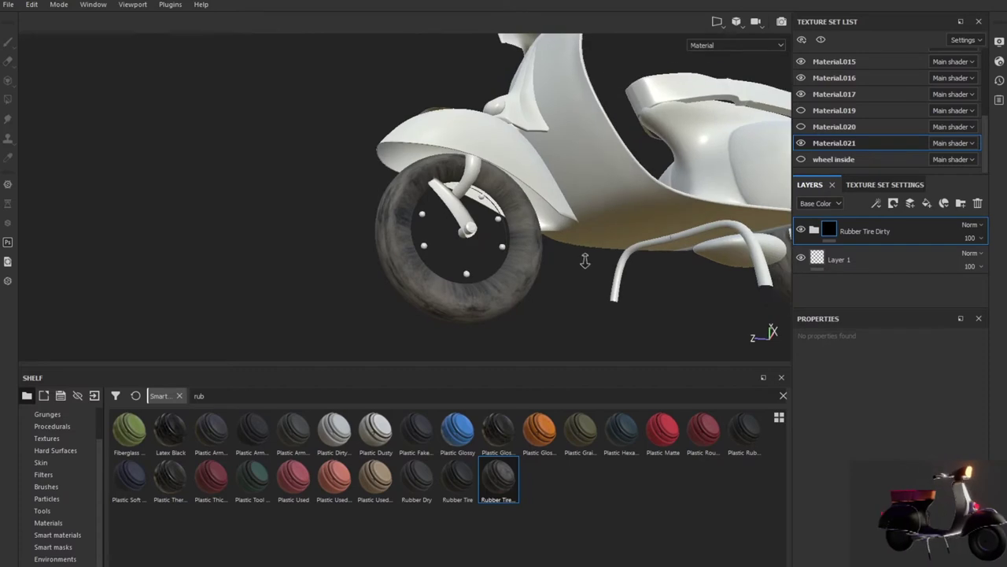
pyautogui.moveTo(574, 250)
pyautogui.keyDown('alt'); pyautogui.mouseDown(button='right')
pyautogui.moveTo(443, 140)
pyautogui.moveTo(503, 200)
pyautogui.mouseUp(button='right'); pyautogui.keyUp('alt')
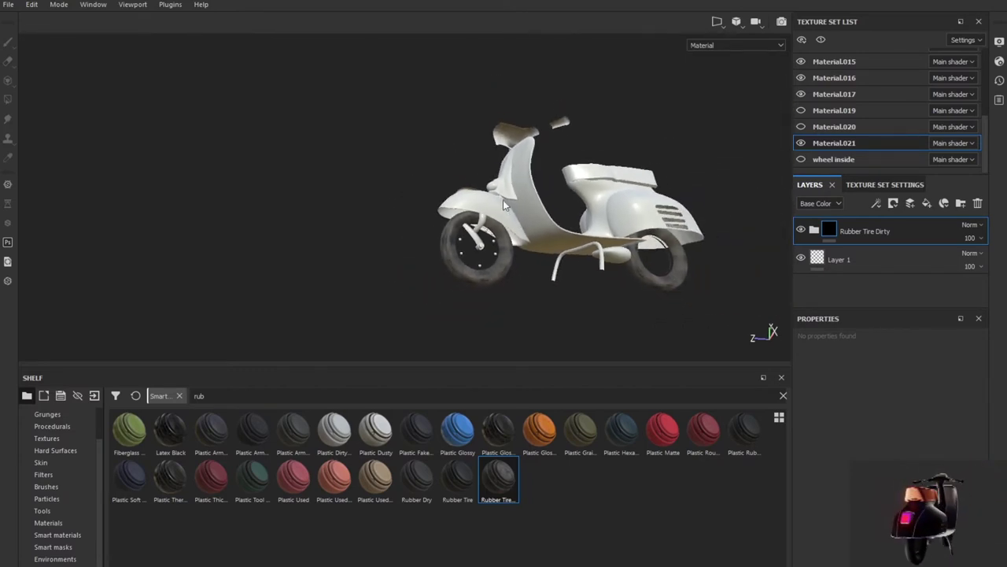
pyautogui.moveTo(503, 200)
pyautogui.keyDown('alt'); pyautogui.mouseDown()
pyautogui.moveTo(617, 327)
pyautogui.moveTo(713, 322)
pyautogui.moveTo(614, 304)
pyautogui.moveTo(636, 292)
pyautogui.moveTo(532, 265)
pyautogui.moveTo(551, 284)
pyautogui.moveTo(575, 354)
pyautogui.moveTo(576, 311)
pyautogui.moveTo(394, 303)
pyautogui.moveTo(425, 315)
pyautogui.mouseUp(); pyautogui.keyUp('alt')
pyautogui.hotkey('ctrl', 'q')
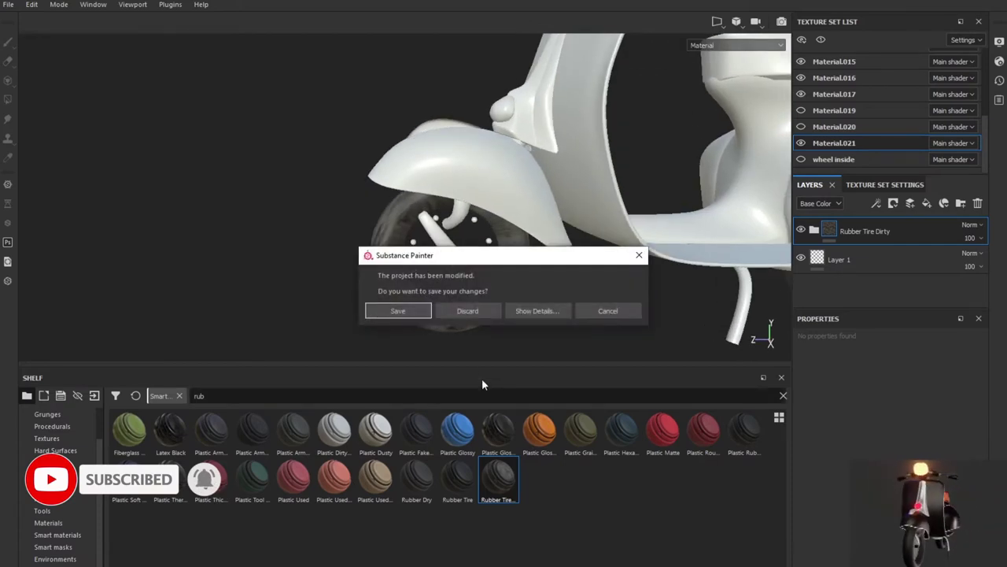
# - Discard the Painter project's changes and switch Blender to the UV Editing workspace
pyautogui.click(470, 310)
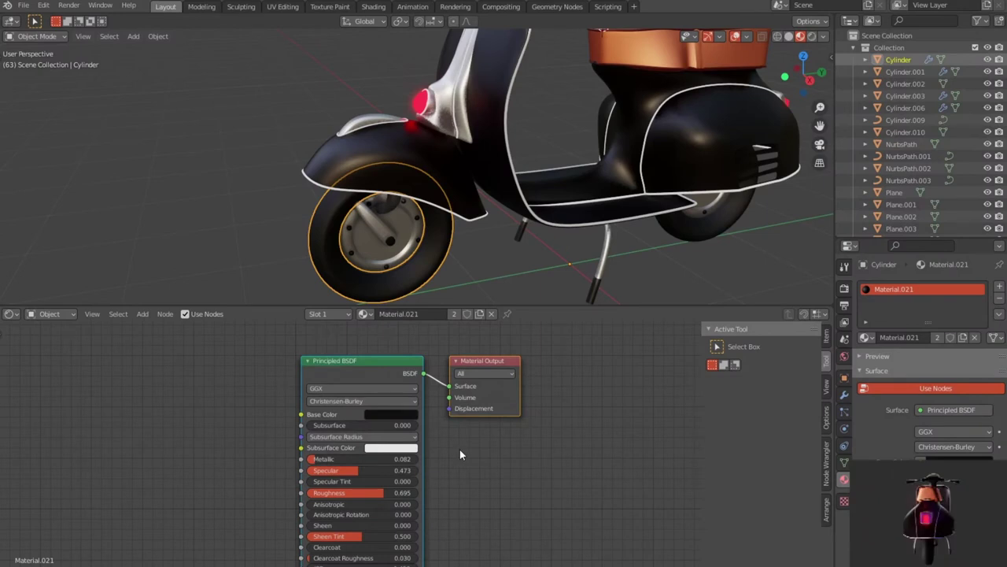
pyautogui.scroll(-2, 460, 450)
pyautogui.scroll(2, 460, 450)
pyautogui.scroll(-2, 460, 449)
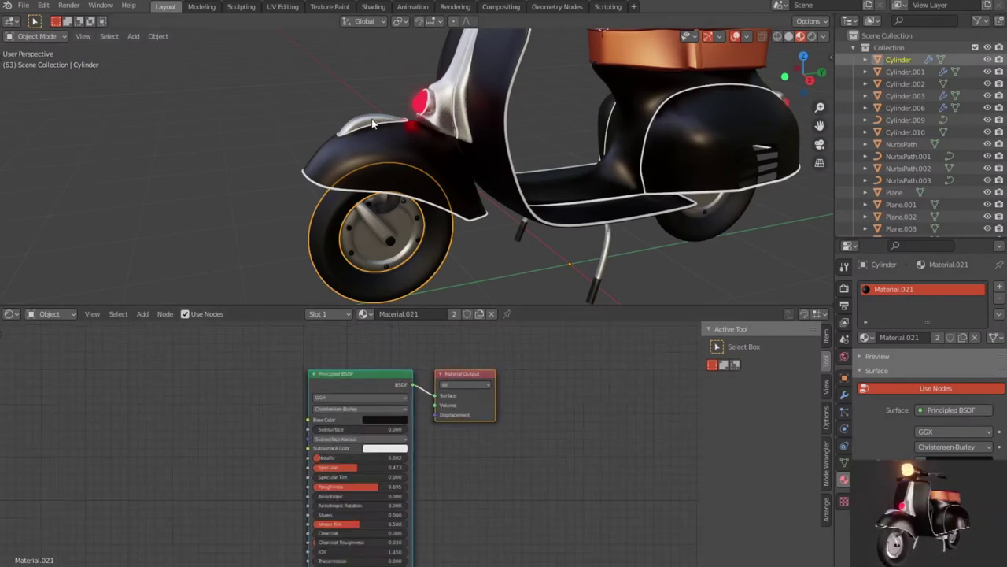
pyautogui.click(285, 7)
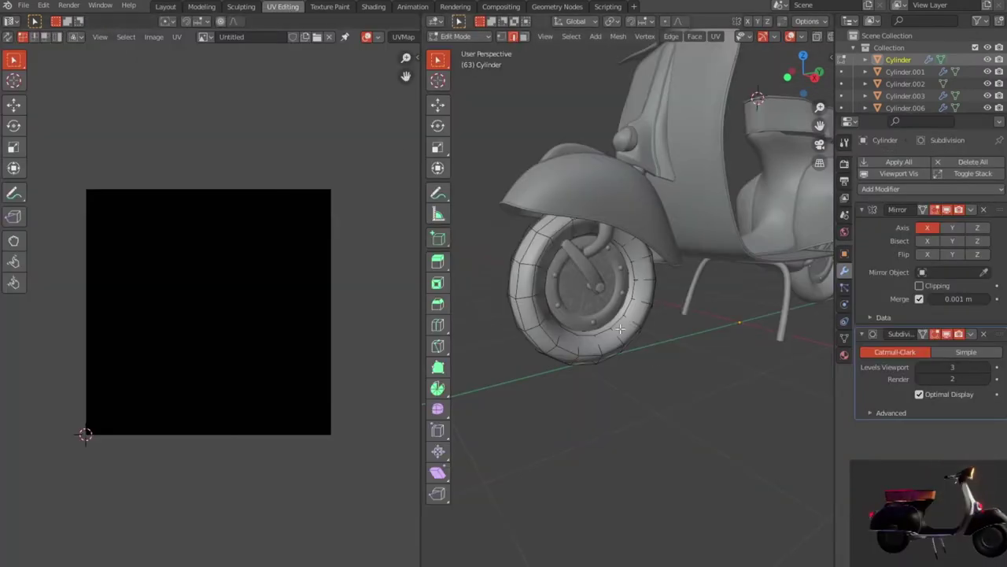
pyautogui.scroll(-3, 651, 344)
pyautogui.scroll(-4, 648, 342)
pyautogui.scroll(2, 648, 340)
pyautogui.scroll(2, 648, 340)
pyautogui.scroll(1, 669, 318)
pyautogui.scroll(2, 656, 333)
pyautogui.scroll(2, 637, 344)
# - Return to Object Mode and apply the front tire's Subdivision modifier, leaving only Mirror
pyautogui.moveTo(629, 346); pyautogui.dragTo(659, 337, button='middle')
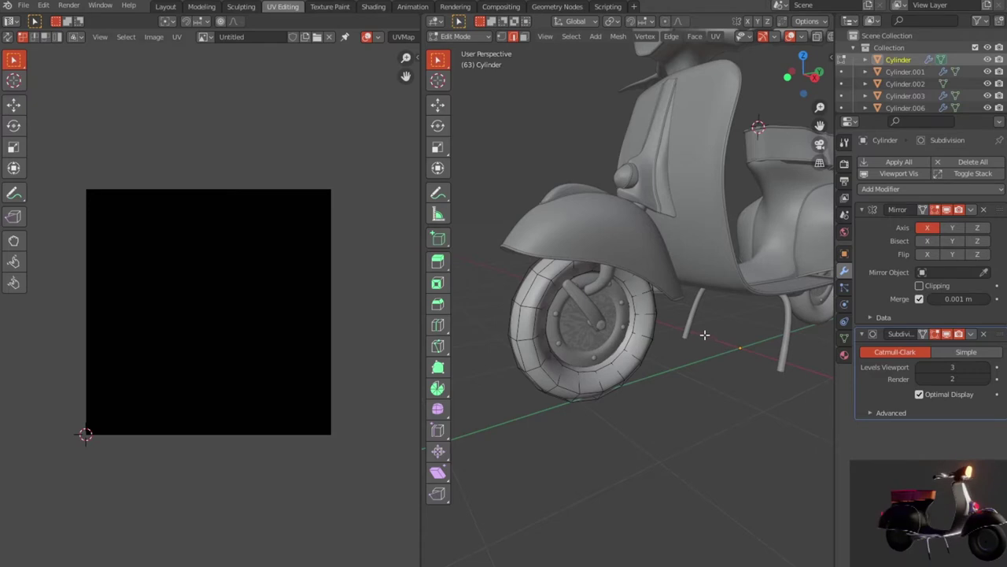
pyautogui.click(971, 335)
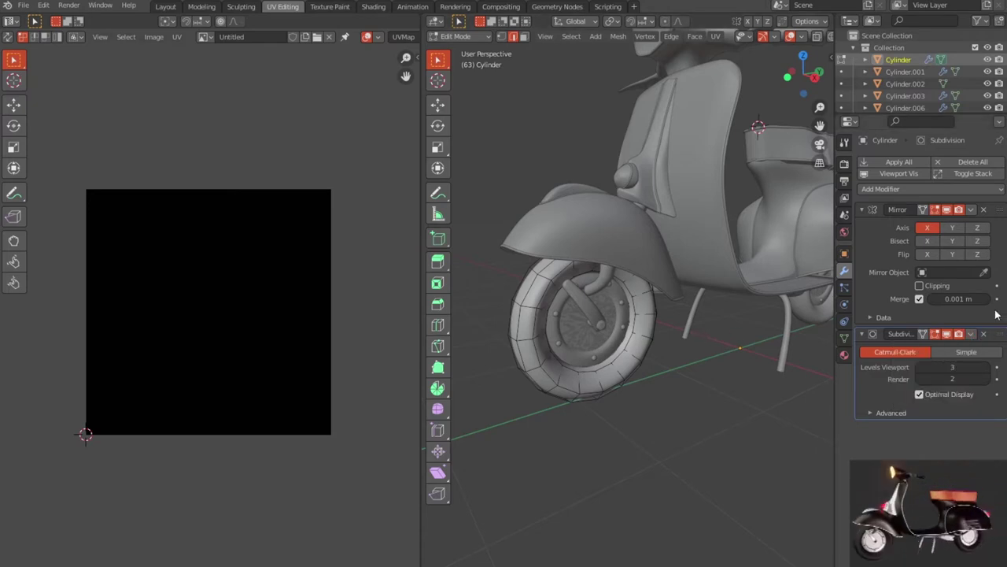
pyautogui.press('Tab')
pyautogui.moveTo(652, 349); pyautogui.dragTo(635, 345, button='middle')
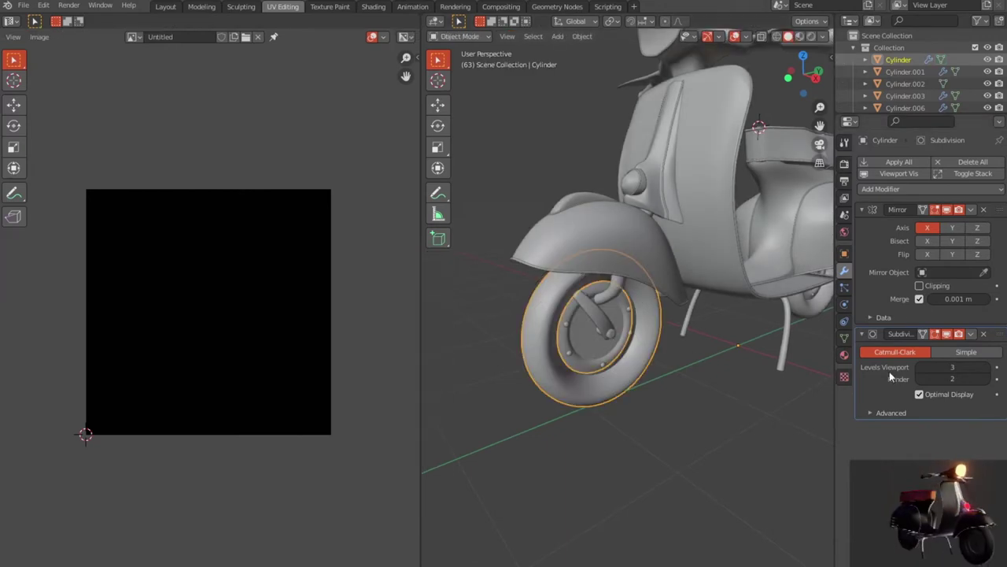
pyautogui.click(971, 335)
pyautogui.click(944, 351)
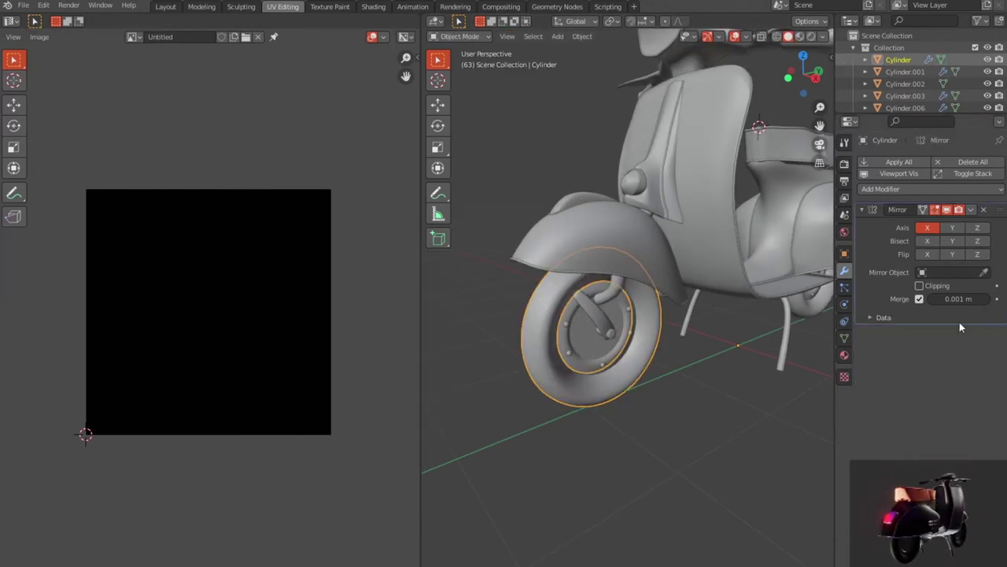
pyautogui.click(973, 211)
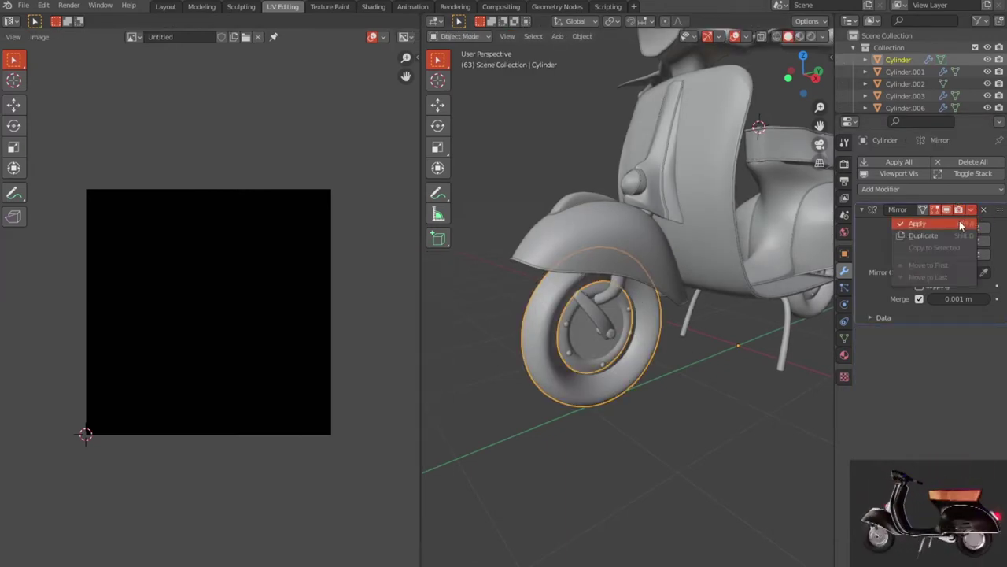
# - Apply the front tyre Cylinder's Mirror modifier and Smart UV Project its whole mesh
pyautogui.click(957, 223)
pyautogui.press('Tab')
pyautogui.scroll(2, 613, 359)
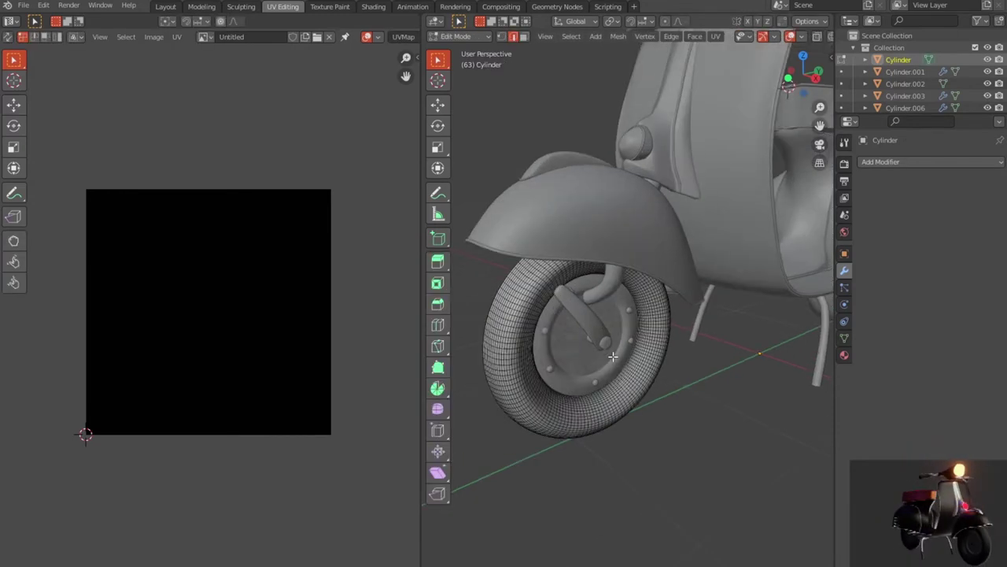
pyautogui.scroll(2, 598, 352)
pyautogui.moveTo(593, 351); pyautogui.dragTo(620, 327, button='middle')
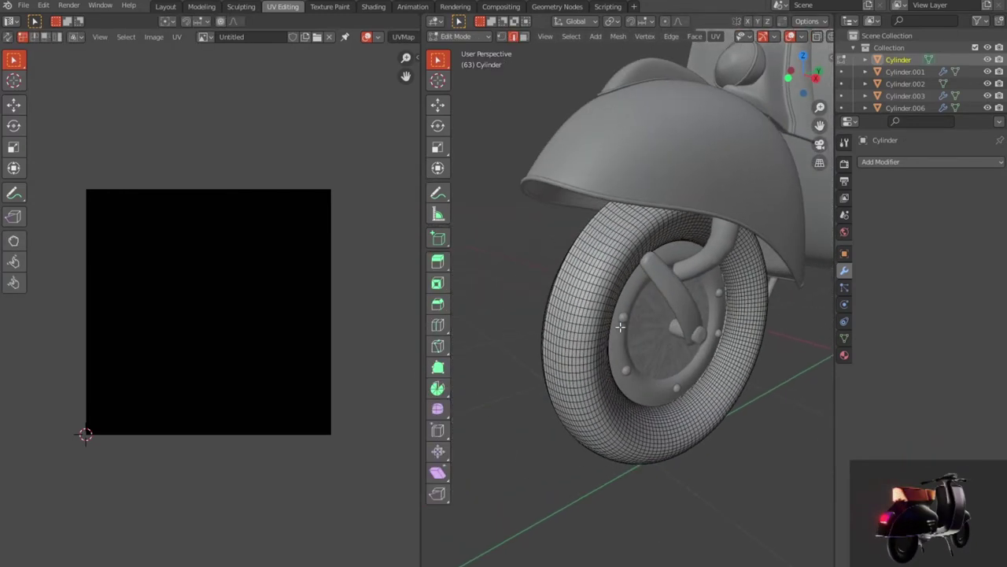
pyautogui.press('a')
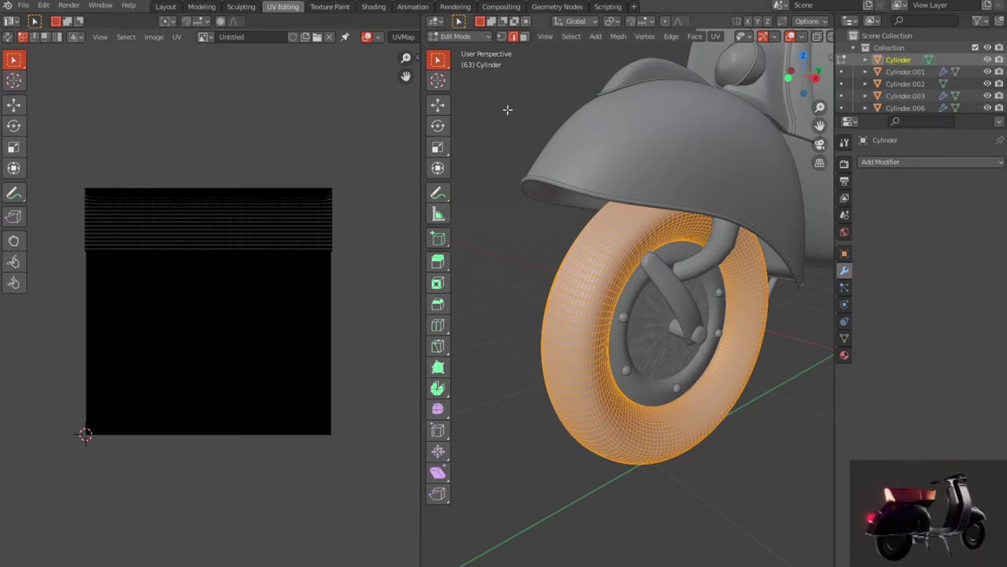
pyautogui.press('u')
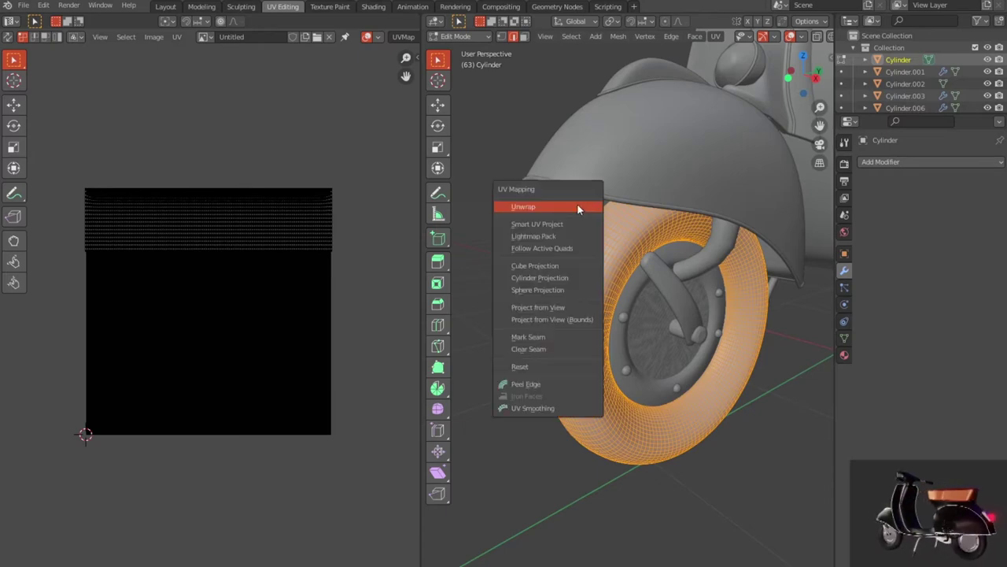
pyautogui.click(576, 223)
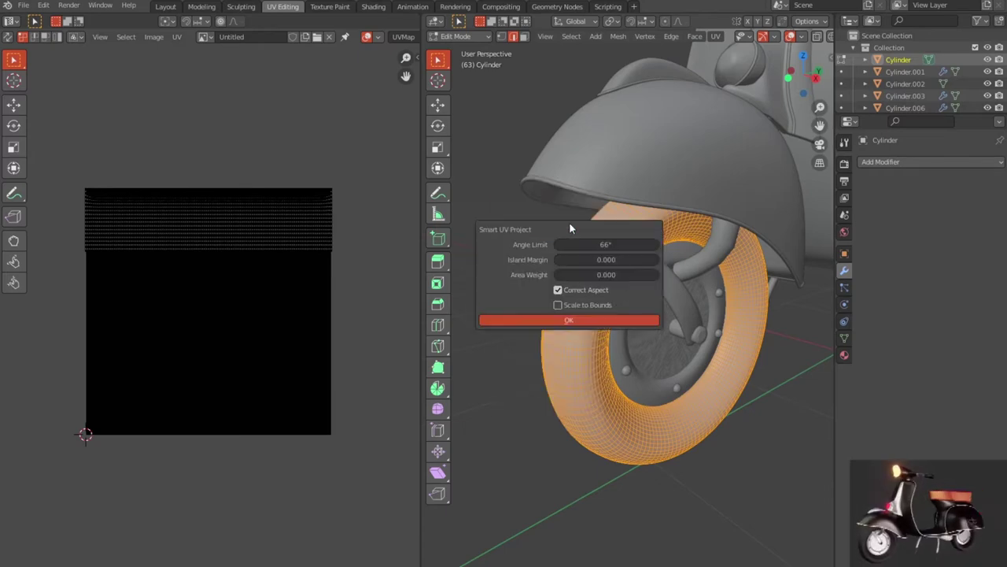
pyautogui.click(596, 322)
# - Check the tyre from behind and the side, then return to Object Mode
pyautogui.scroll(5, 215, 320)
pyautogui.scroll(2, 214, 321)
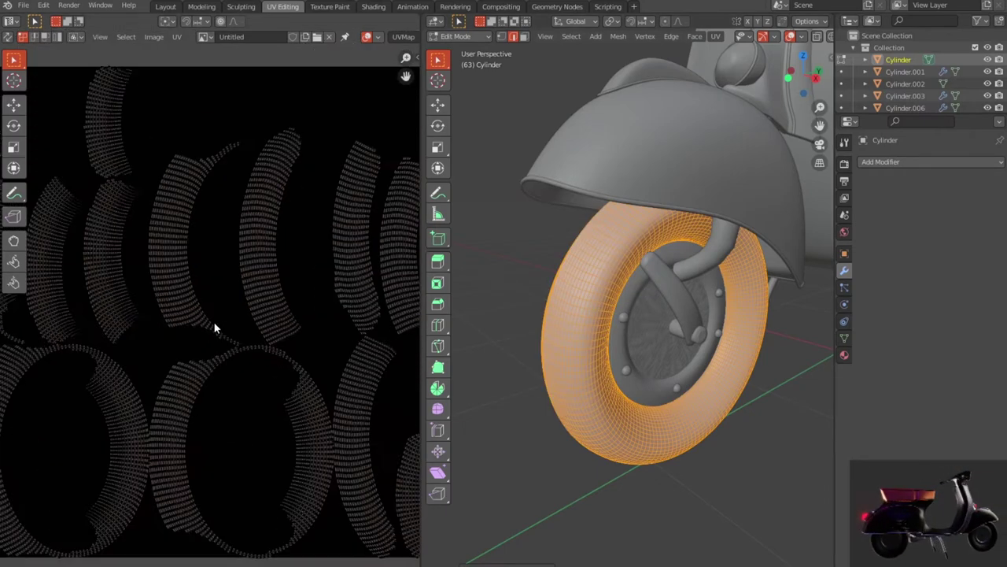
pyautogui.scroll(-2, 215, 329)
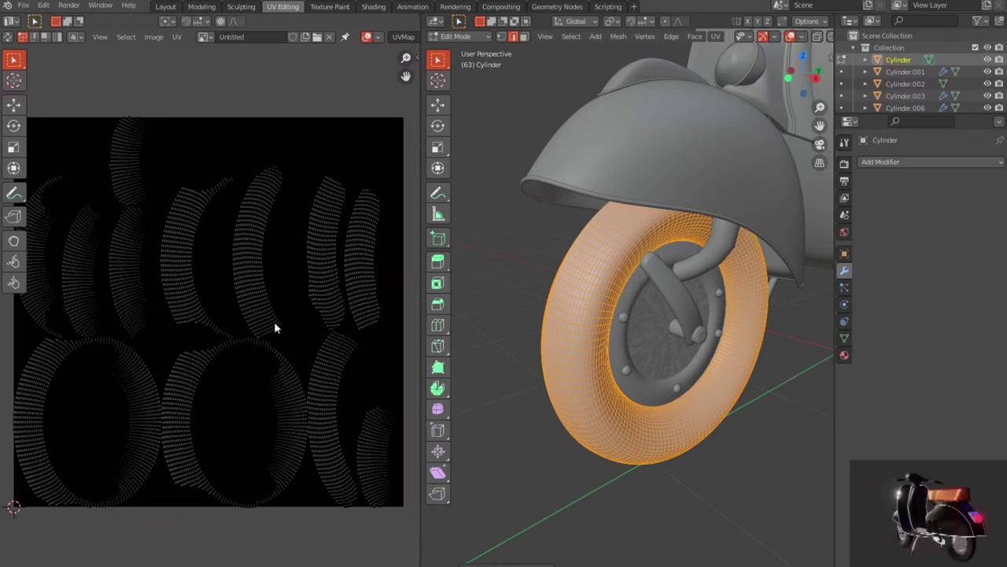
pyautogui.scroll(-8, 583, 328)
pyautogui.press('KP_Decimal')
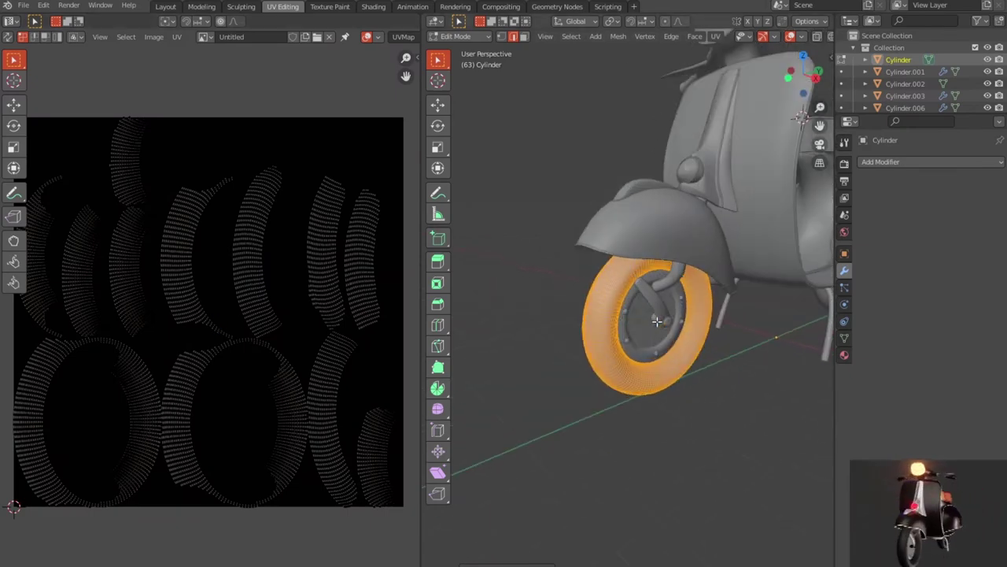
pyautogui.keyDown('shift'); pyautogui.moveTo(695, 287); pyautogui.dragTo(546, 318, button='middle'); pyautogui.keyUp('shift')
pyautogui.scroll(-3, 562, 299)
pyautogui.press('ctrl+KP_1')
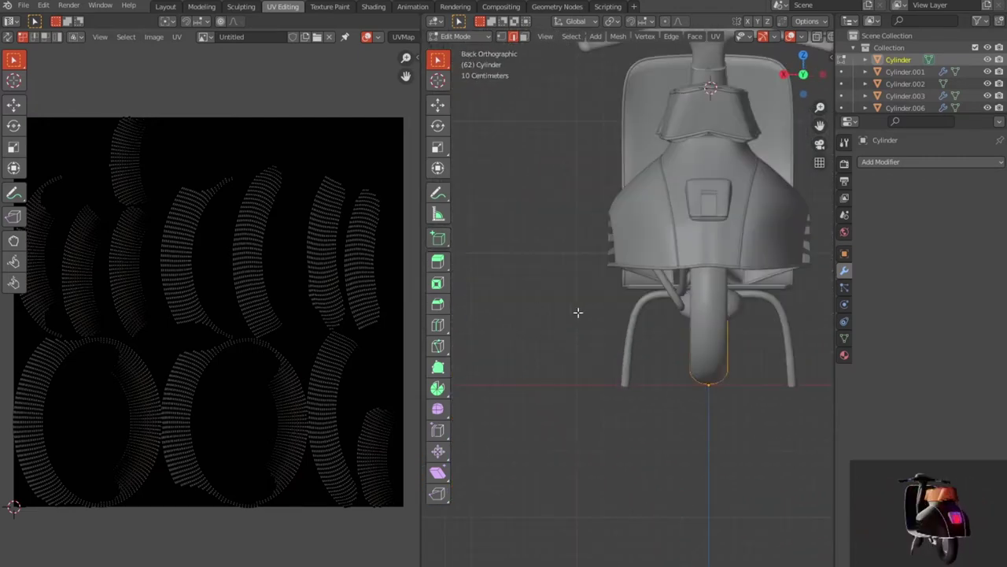
pyautogui.moveTo(601, 306); pyautogui.dragTo(680, 324, button='middle')
pyautogui.press('Tab')
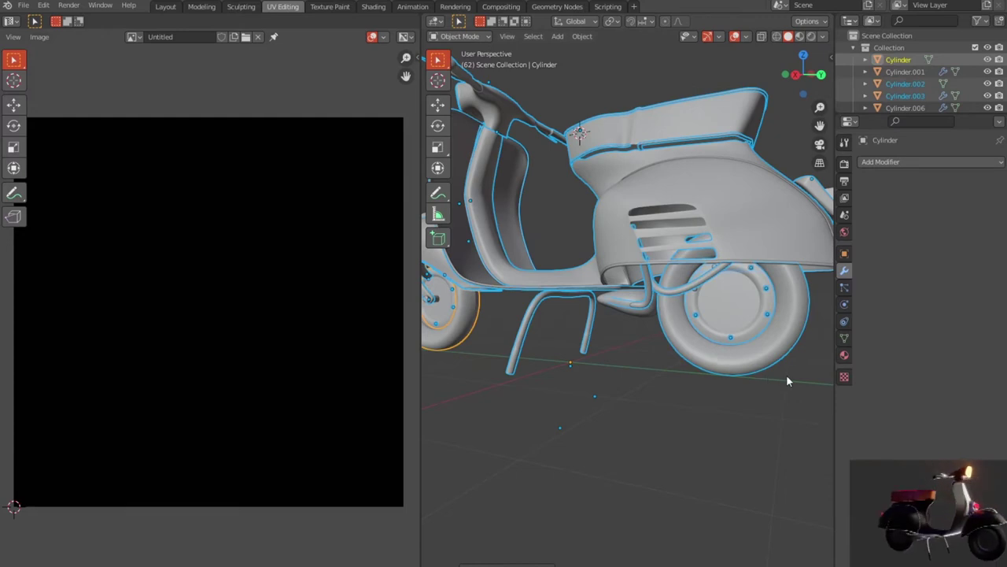
# - Select and frame the front hub Cylinder.001, then apply its Mirror and Subdivision modifiers
pyautogui.click(905, 71)
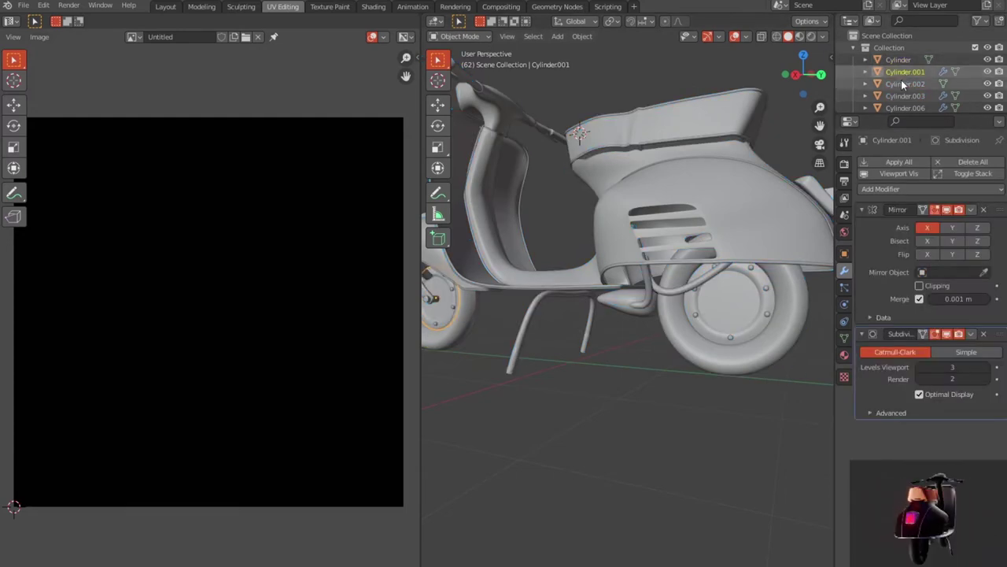
pyautogui.press('KP_Decimal')
pyautogui.scroll(-5, 712, 313)
pyautogui.moveTo(662, 315)
pyautogui.mouseDown(button='middle')
pyautogui.moveTo(581, 330)
pyautogui.moveTo(574, 345)
pyautogui.moveTo(611, 321)
pyautogui.moveTo(665, 321)
pyautogui.mouseUp(button='middle')
pyautogui.scroll(4, 575, 351)
pyautogui.press('KP_Decimal')
pyautogui.press('Tab')
pyautogui.press('Tab')
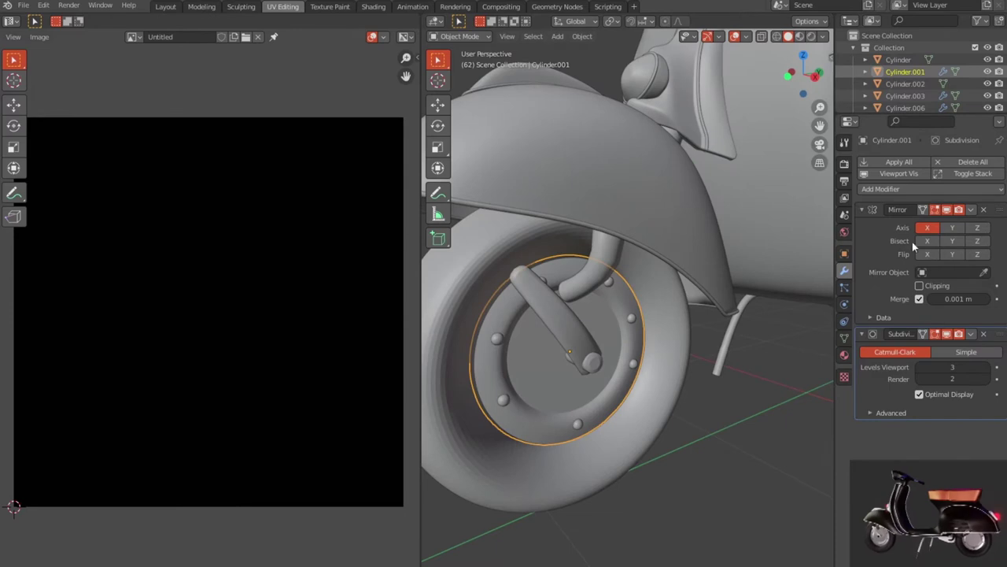
pyautogui.click(972, 211)
pyautogui.click(951, 224)
pyautogui.click(972, 210)
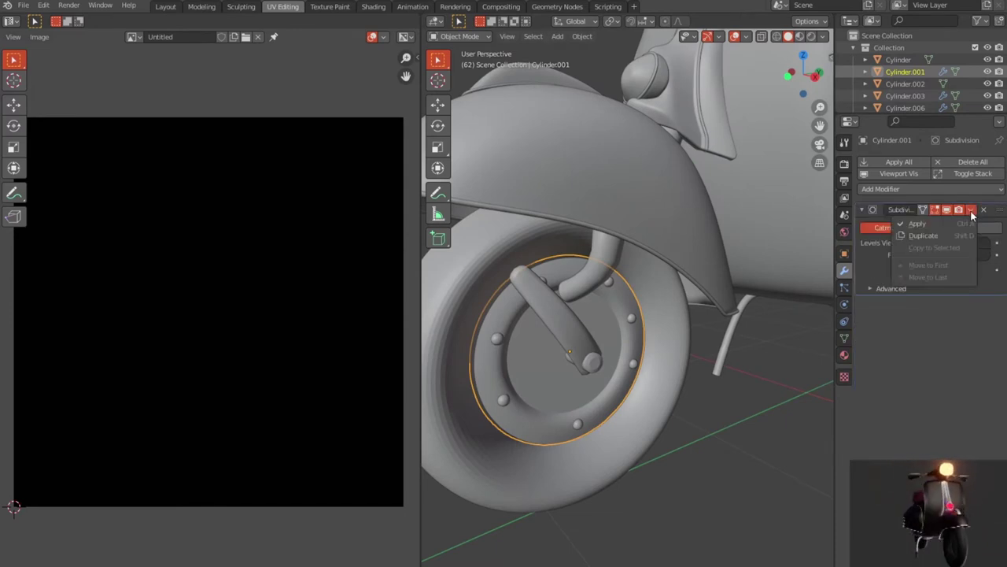
pyautogui.click(952, 223)
# - Smart UV Project the entire hub mesh and return to Object Mode
pyautogui.press('Tab')
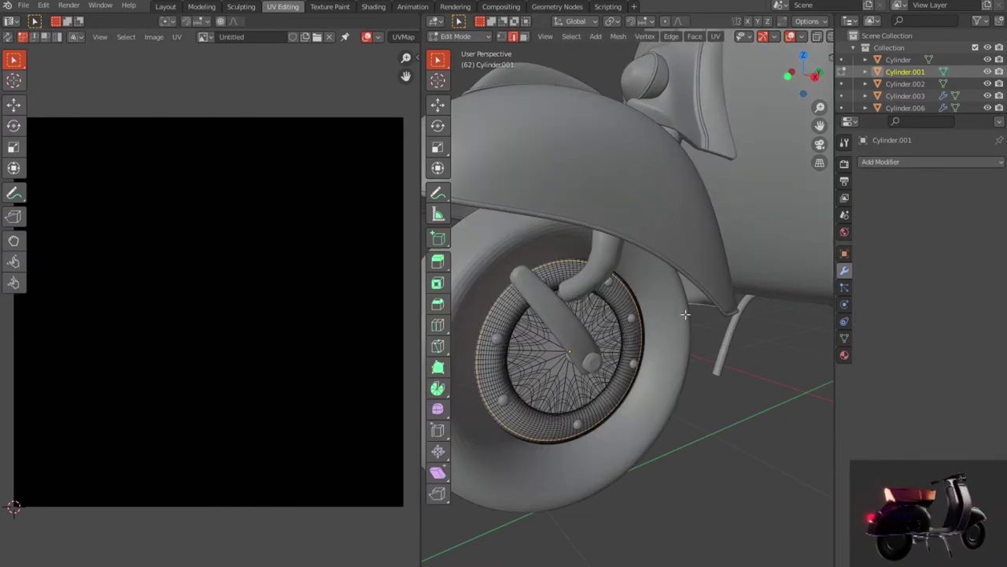
pyautogui.press('a')
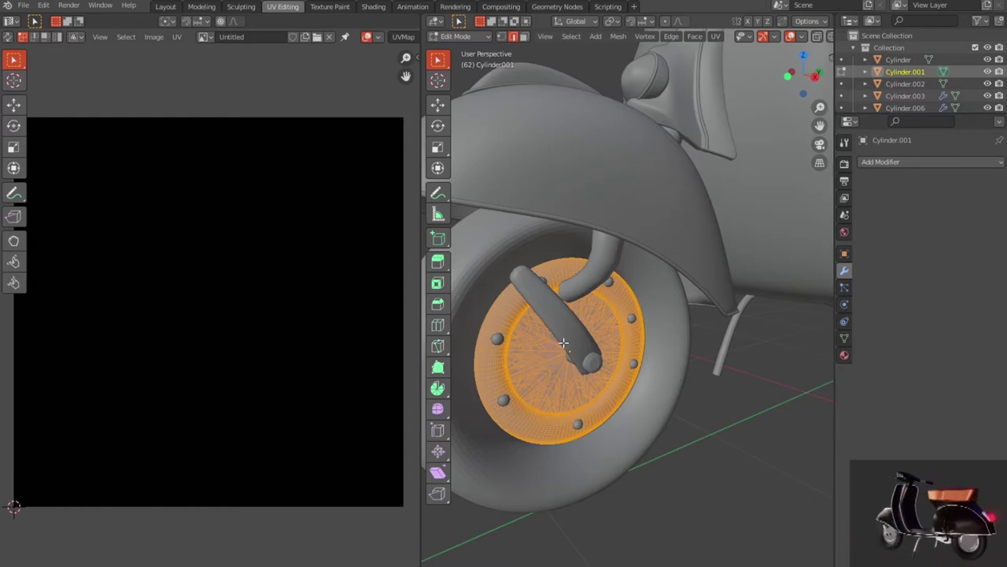
pyautogui.press('u')
pyautogui.click(563, 342)
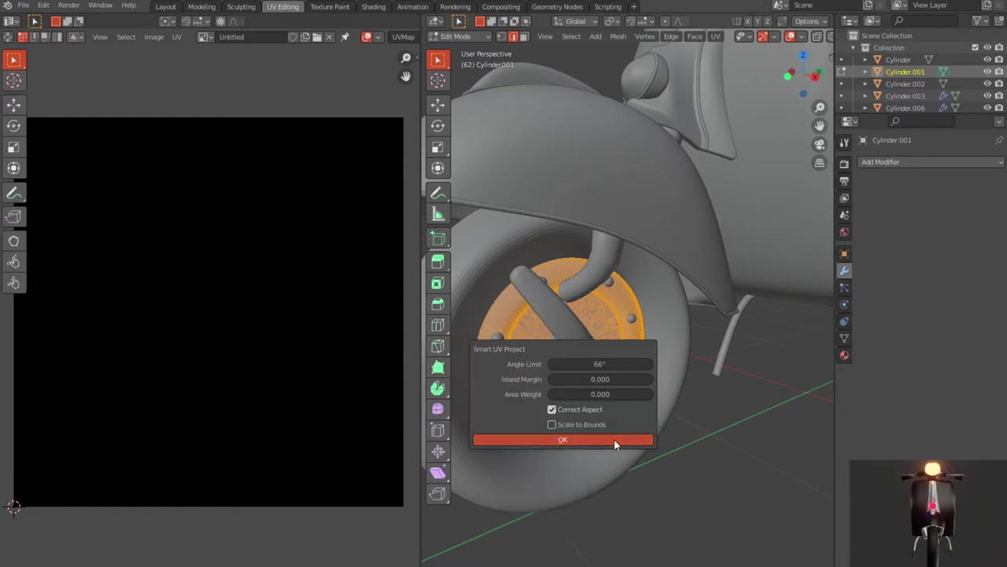
pyautogui.click(614, 439)
pyautogui.scroll(-3, 662, 401)
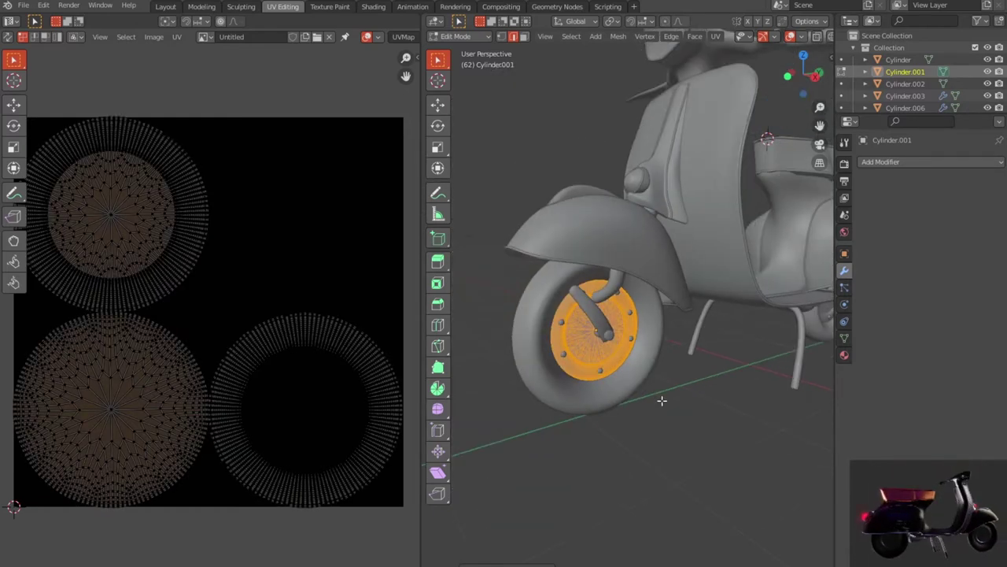
pyautogui.scroll(1, 661, 401)
pyautogui.press('Tab')
# - Select all scooter objects, add the fender and fork, then deselect everything
pyautogui.press('a')
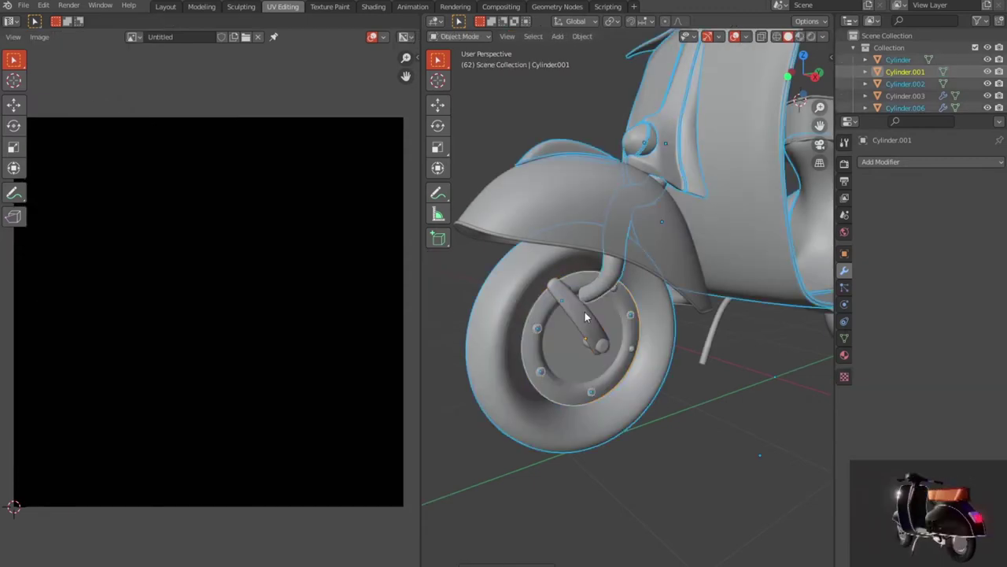
pyautogui.keyDown('shift'); pyautogui.click(585, 315); pyautogui.keyUp('shift')
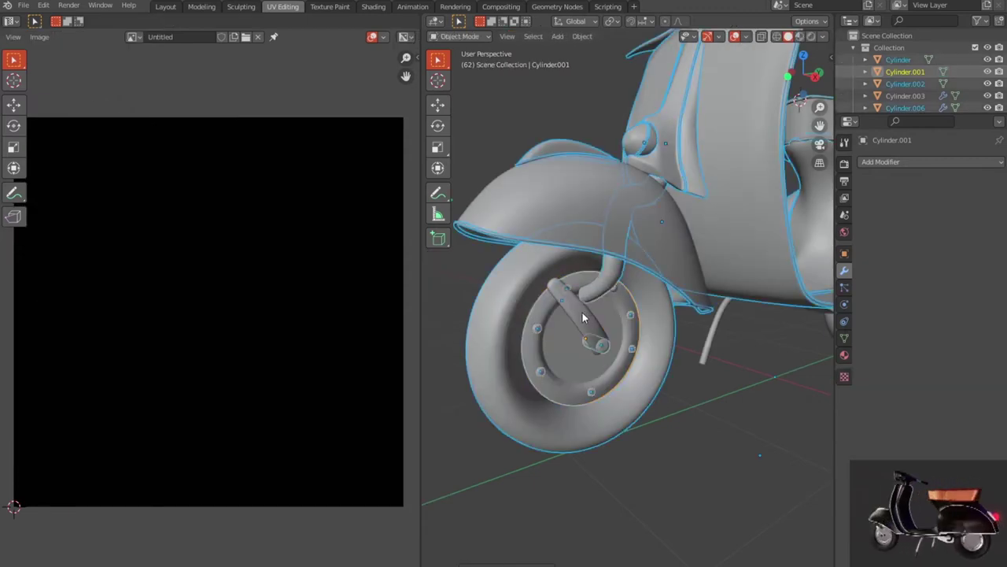
pyautogui.click(692, 418)
pyautogui.press('a')
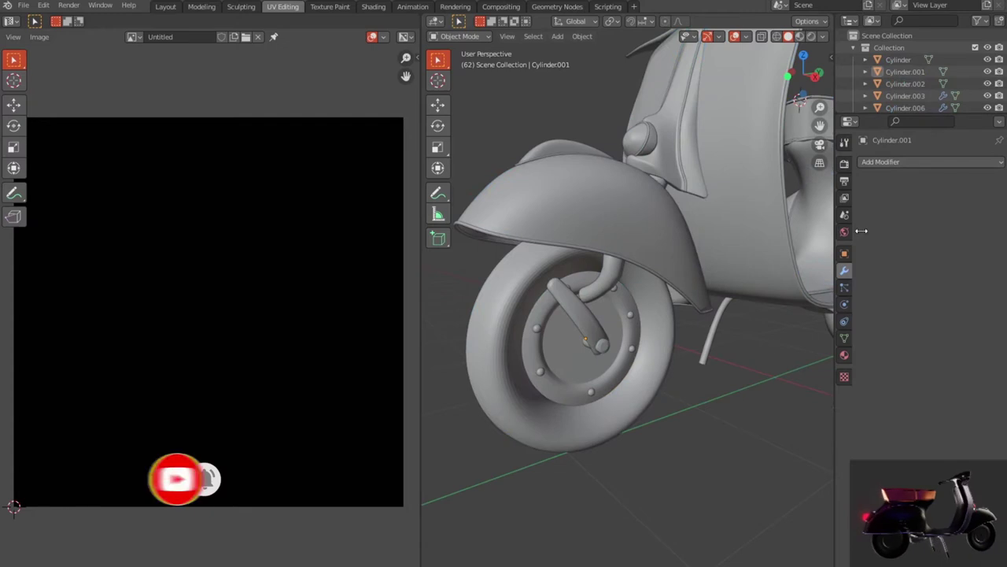
# - Select the small round lamp Cylinder.002 and frame it in the view
pyautogui.click(894, 82)
pyautogui.click(899, 72)
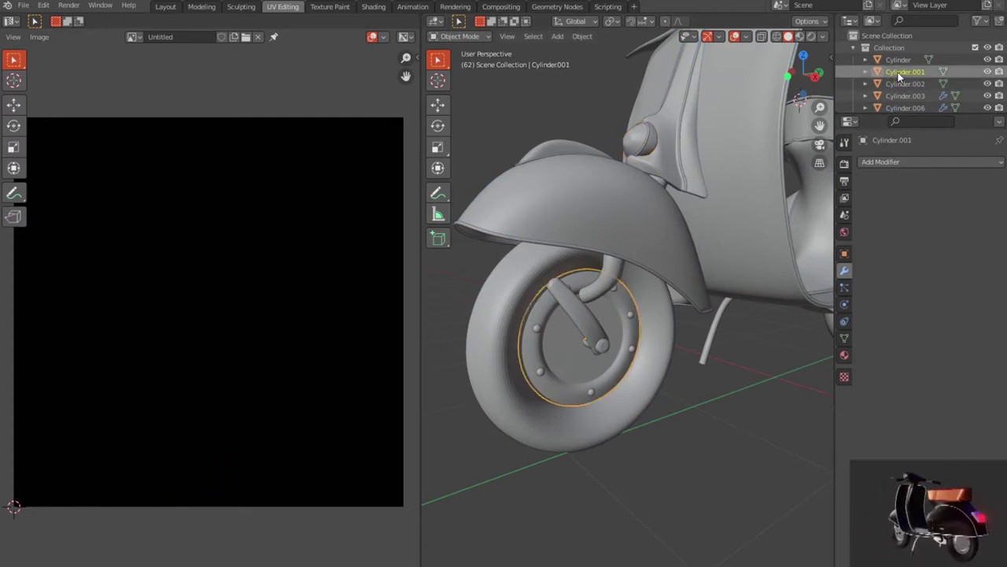
pyautogui.click(898, 62)
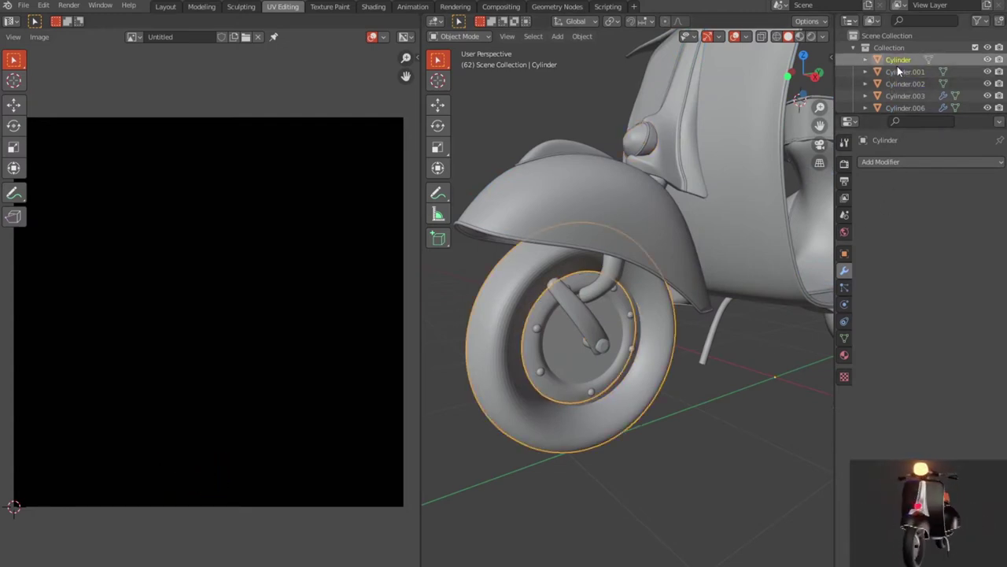
pyautogui.click(898, 70)
pyautogui.click(900, 82)
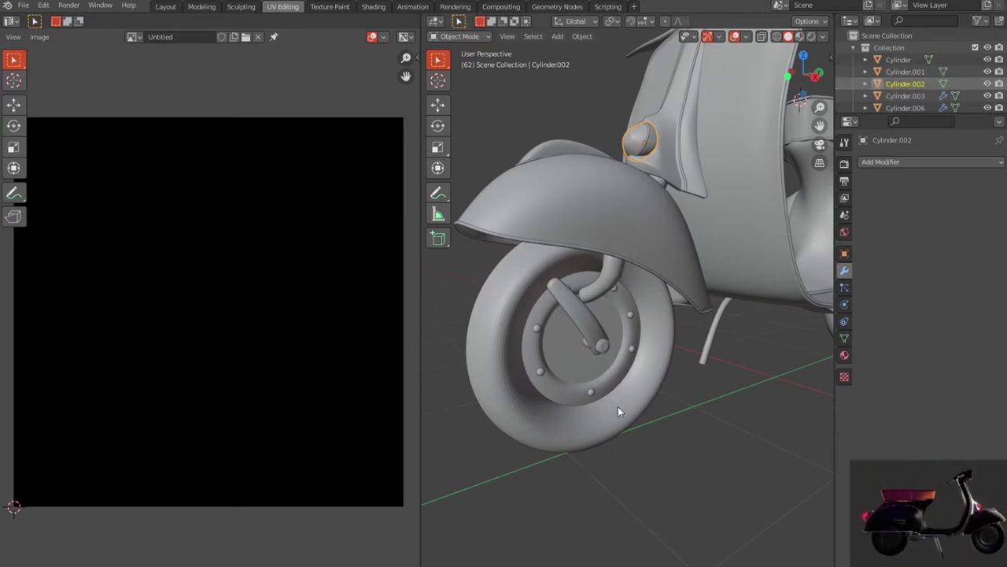
pyautogui.scroll(-5, 618, 406)
pyautogui.scroll(2, 658, 400)
pyautogui.scroll(3, 659, 326)
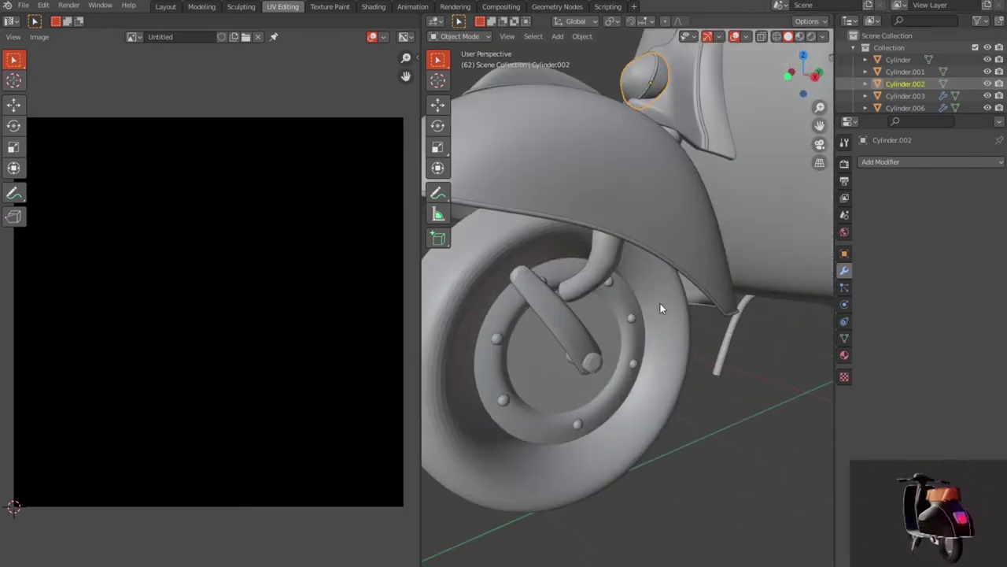
pyautogui.scroll(2, 661, 303)
pyautogui.press('KP_Decimal')
pyautogui.scroll(3, 702, 383)
pyautogui.scroll(-3, 701, 383)
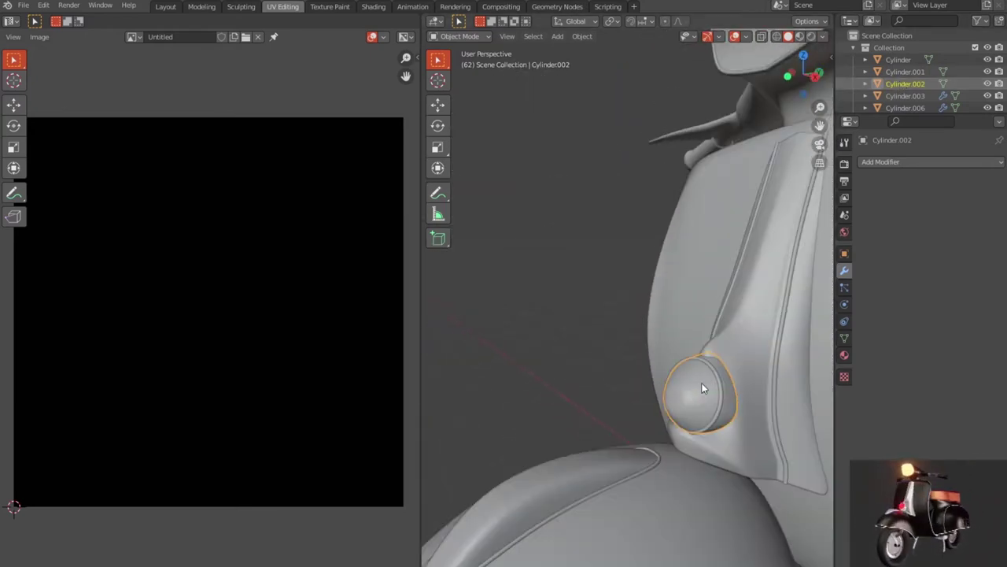
# - Smart UV Project the whole lamp mesh, then select and frame Cylinder.003
pyautogui.press('Tab')
pyautogui.press('a')
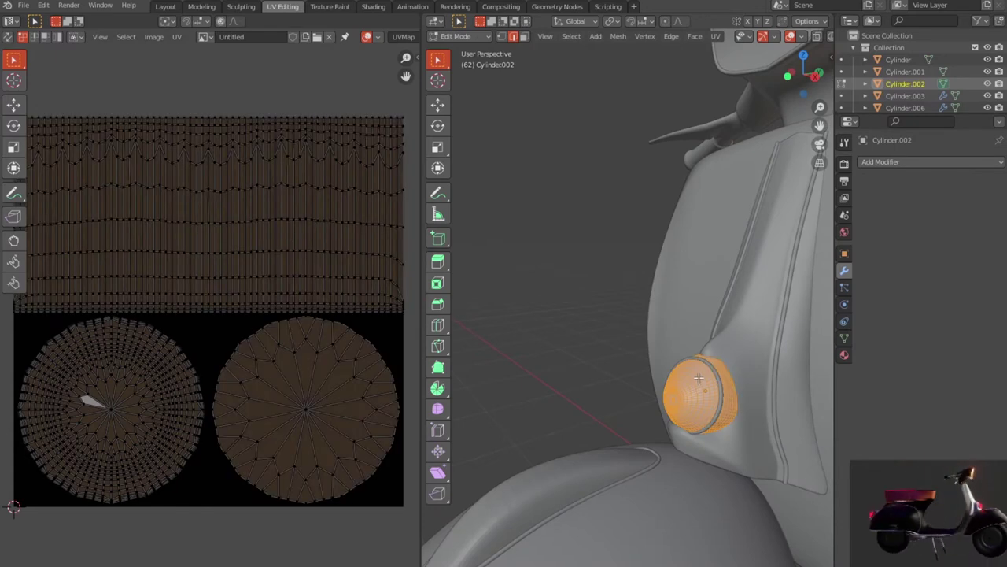
pyautogui.scroll(-4, 698, 378)
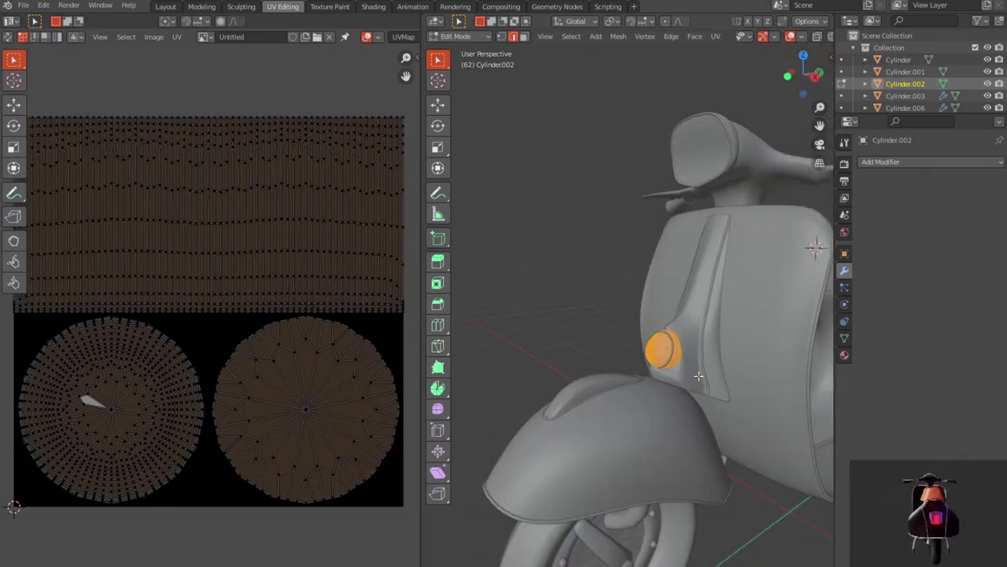
pyautogui.press('u')
pyautogui.click(698, 375)
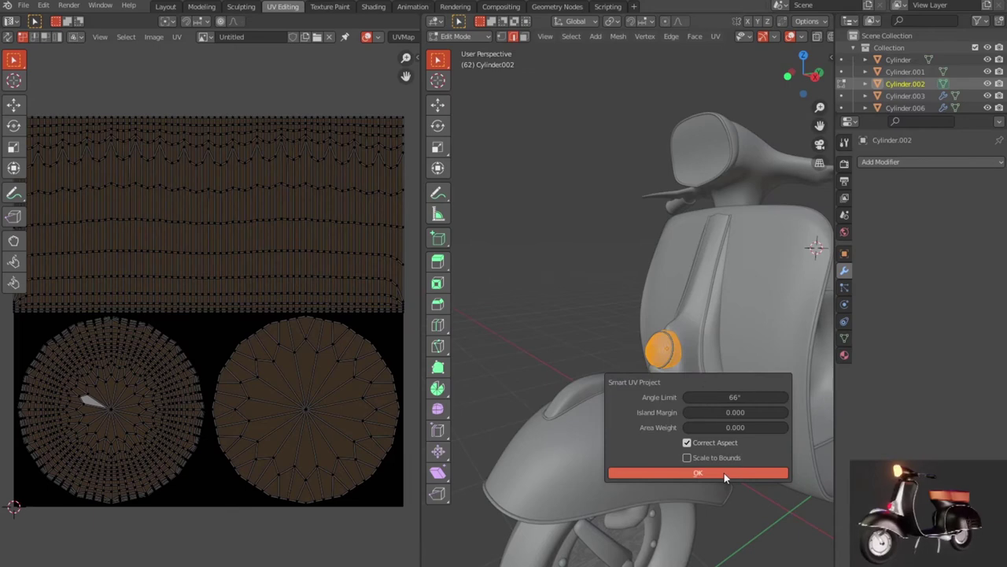
pyautogui.click(725, 473)
pyautogui.scroll(-3, 685, 426)
pyautogui.scroll(-3, 686, 426)
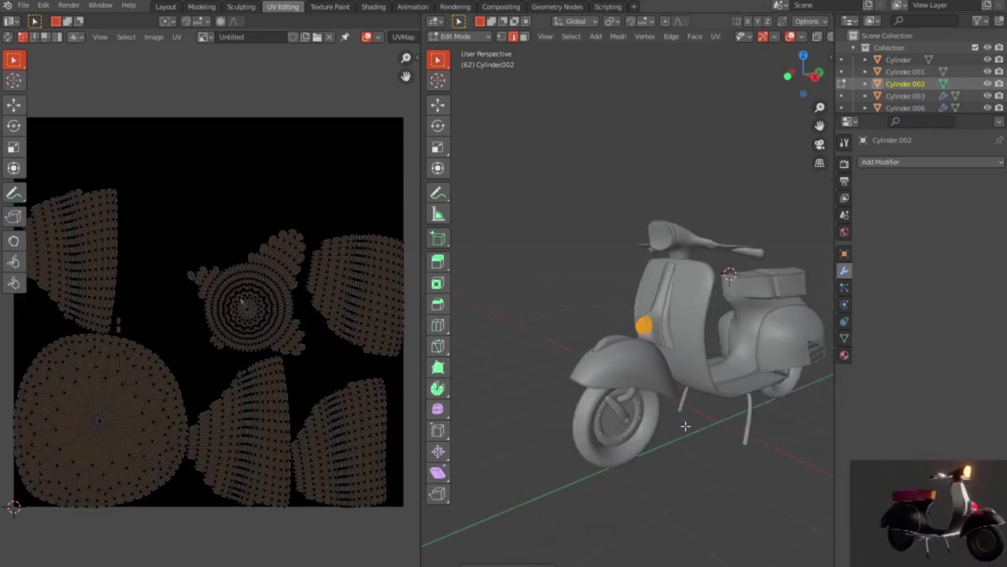
pyautogui.press('Tab')
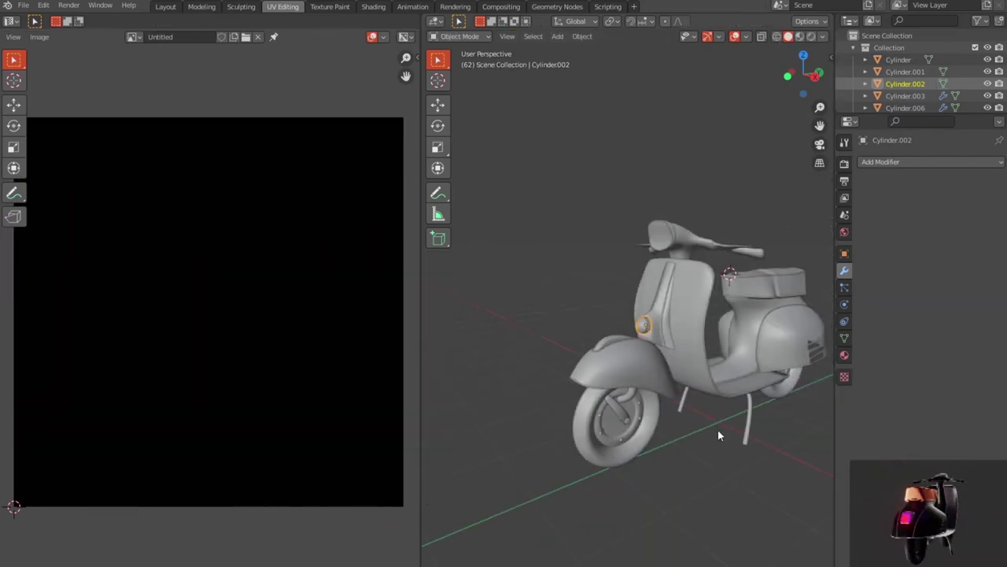
pyautogui.click(899, 96)
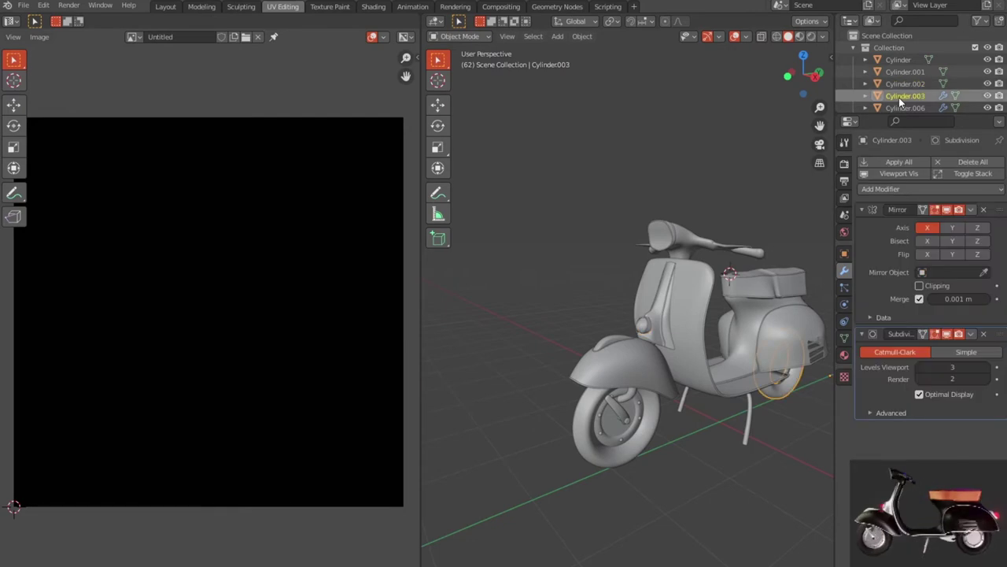
pyautogui.press('KP_Decimal')
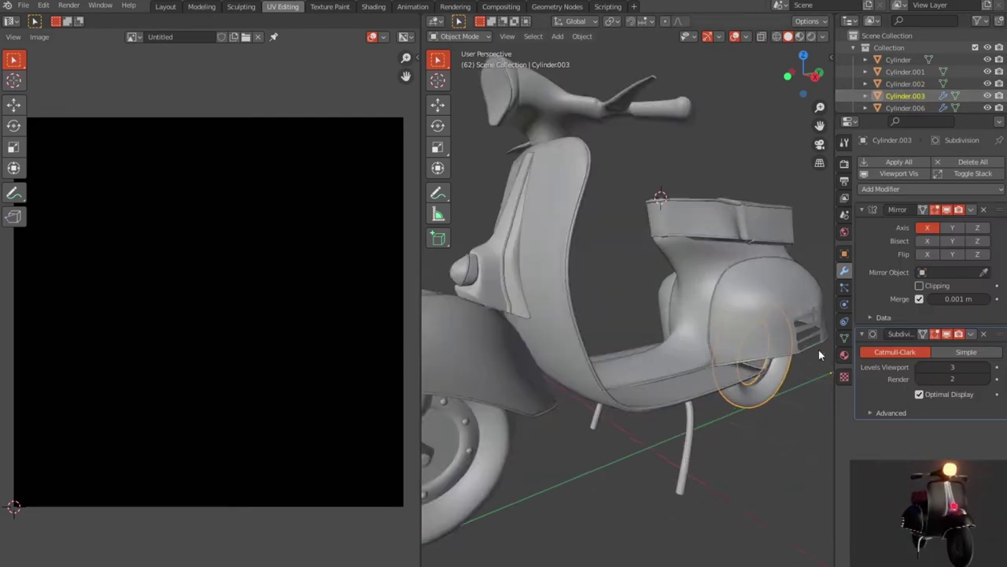
# - Apply the Mirror and Subdivision modifiers on the rear tyre Cylinder.003
pyautogui.press('Tab')
pyautogui.press('Tab')
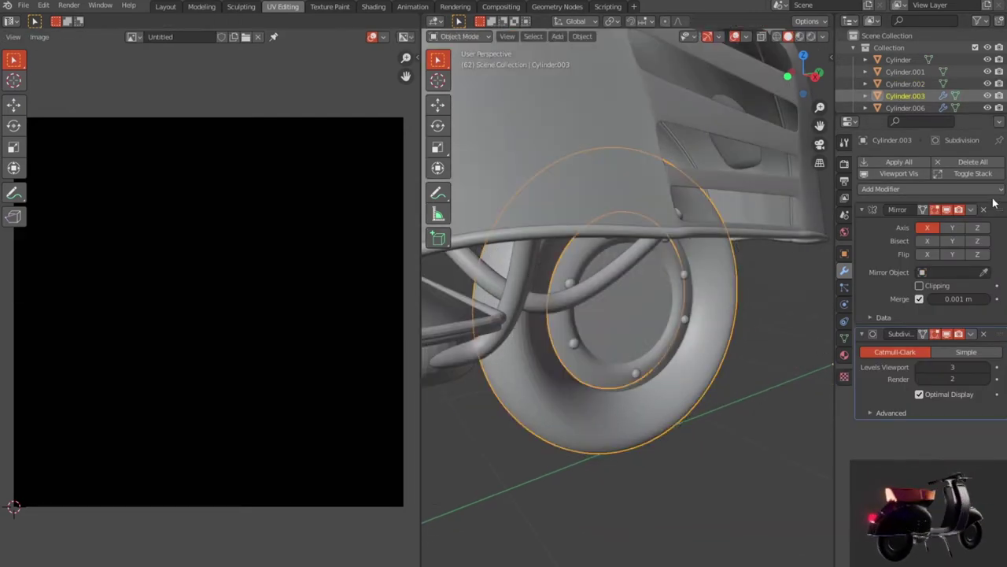
pyautogui.click(973, 211)
pyautogui.click(963, 230)
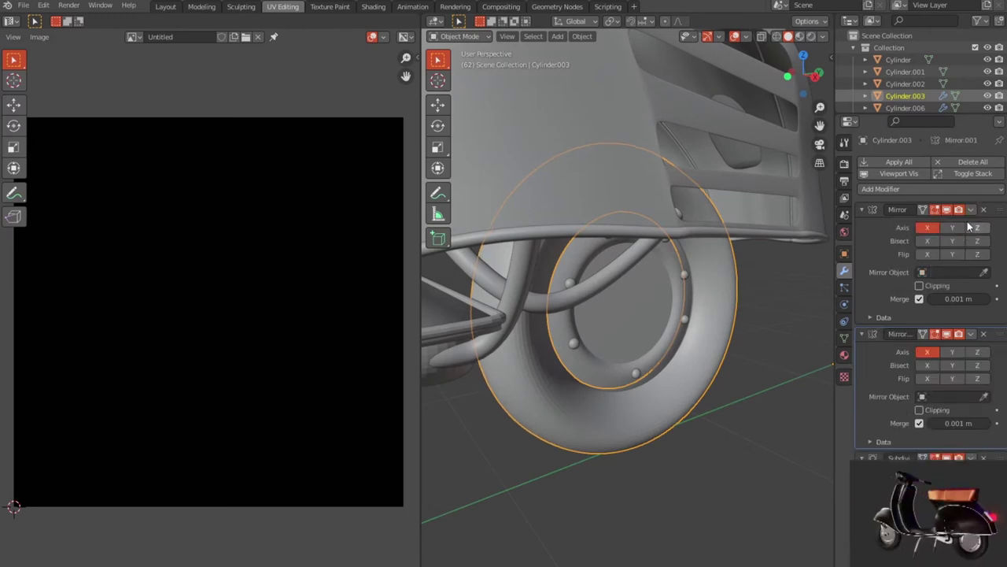
pyautogui.click(983, 209)
pyautogui.click(972, 211)
pyautogui.click(983, 210)
pyautogui.click(973, 211)
pyautogui.click(954, 222)
# - Smart UV Project the entire rear tyre mesh and return to Object Mode
pyautogui.press('Tab')
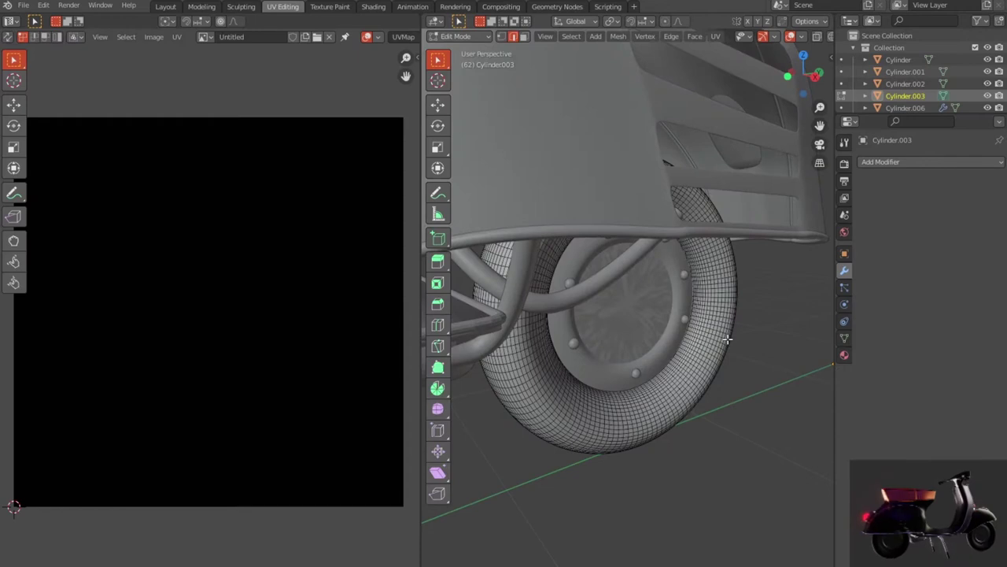
pyautogui.press('a')
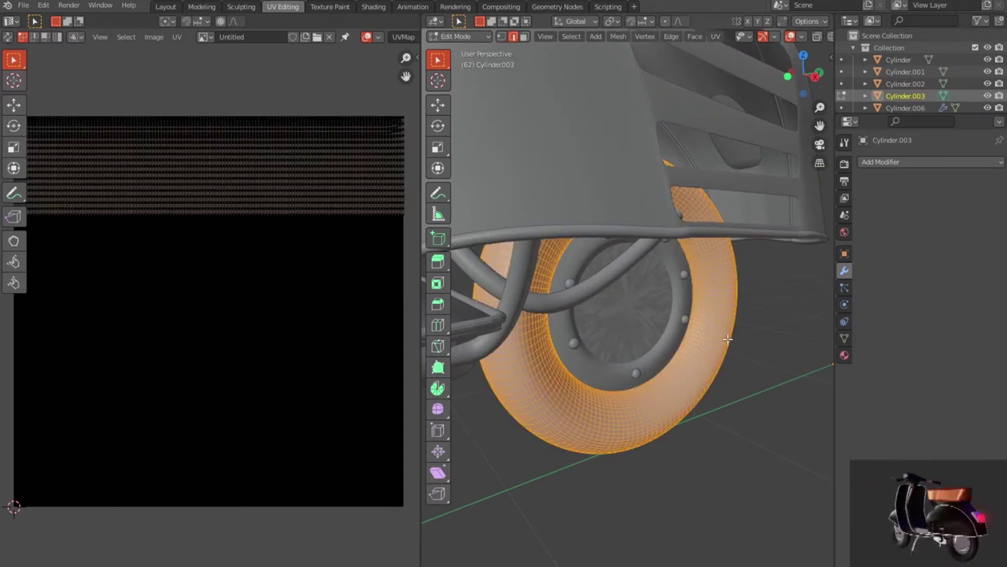
pyautogui.press('u')
pyautogui.click(727, 337)
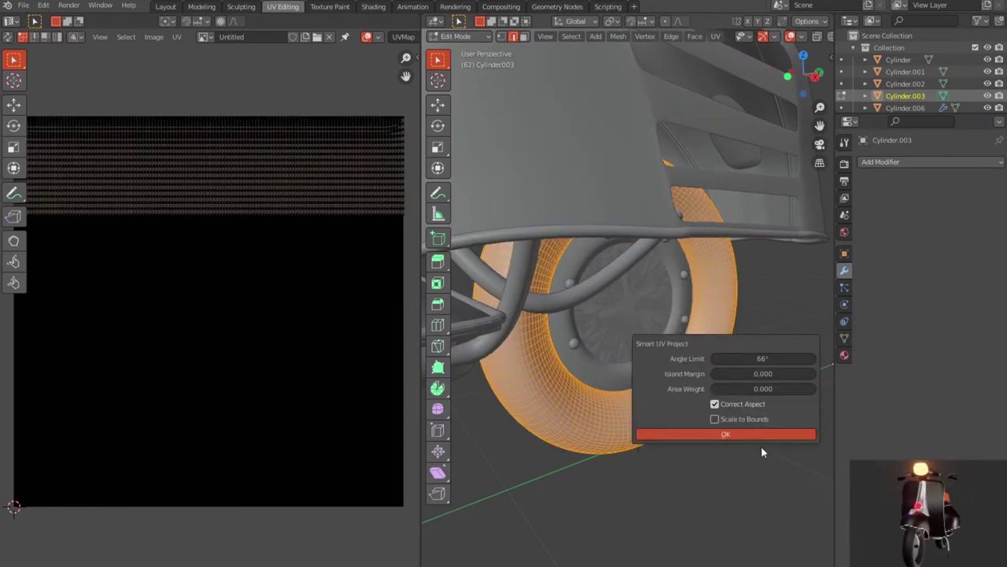
pyautogui.click(753, 433)
pyautogui.scroll(-3, 722, 425)
pyautogui.scroll(-2, 722, 427)
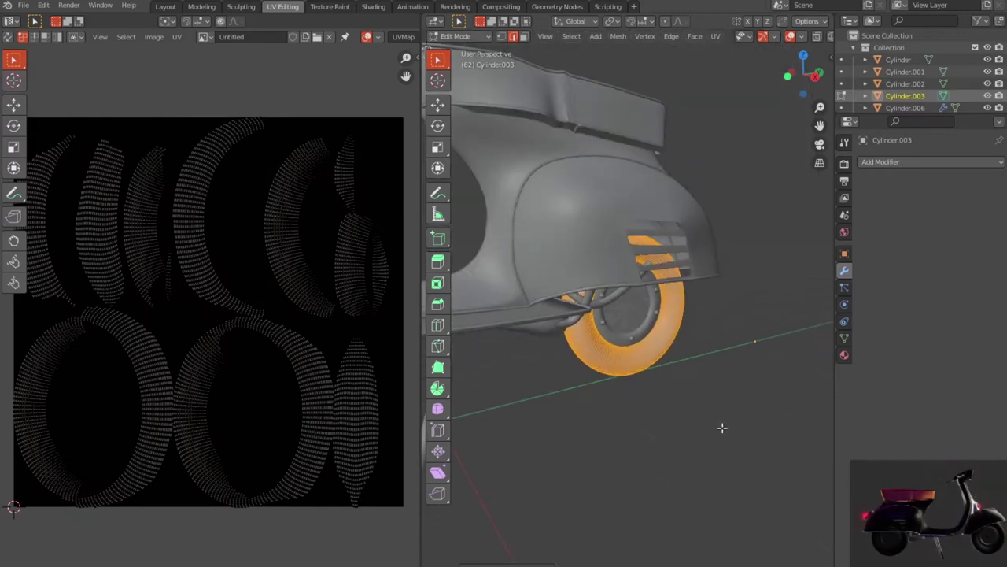
pyautogui.press('Tab')
# - Select the rear hub Cylinder.006 and apply its Mirror and Subdivision modifiers
pyautogui.click(901, 108)
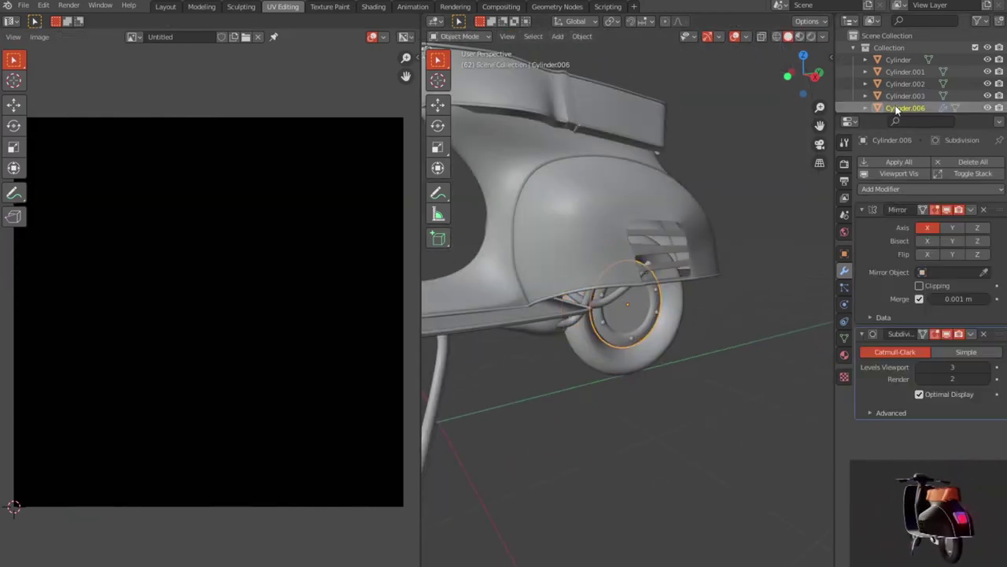
pyautogui.scroll(2, 742, 289)
pyautogui.click(971, 210)
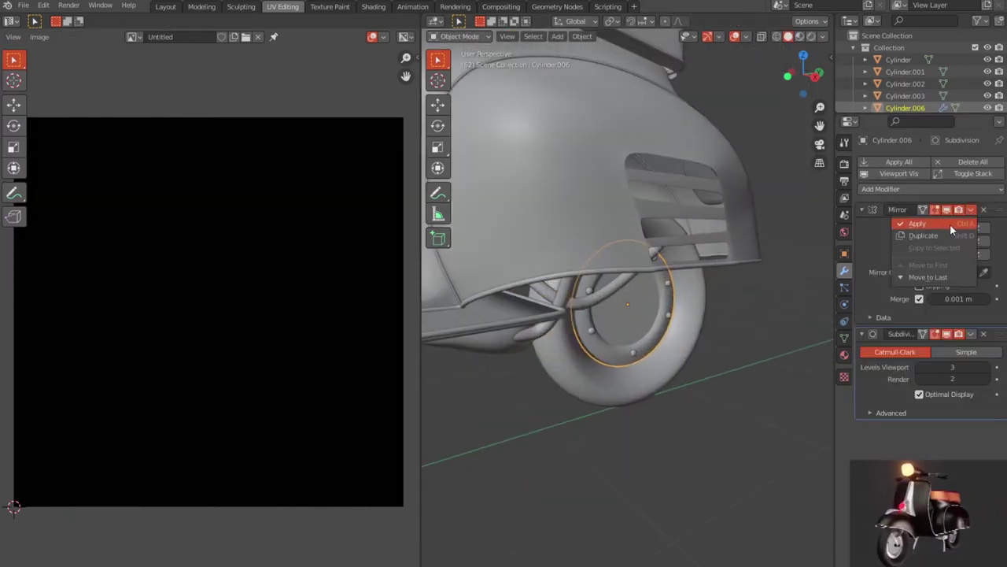
pyautogui.click(954, 227)
pyautogui.click(972, 209)
pyautogui.click(951, 223)
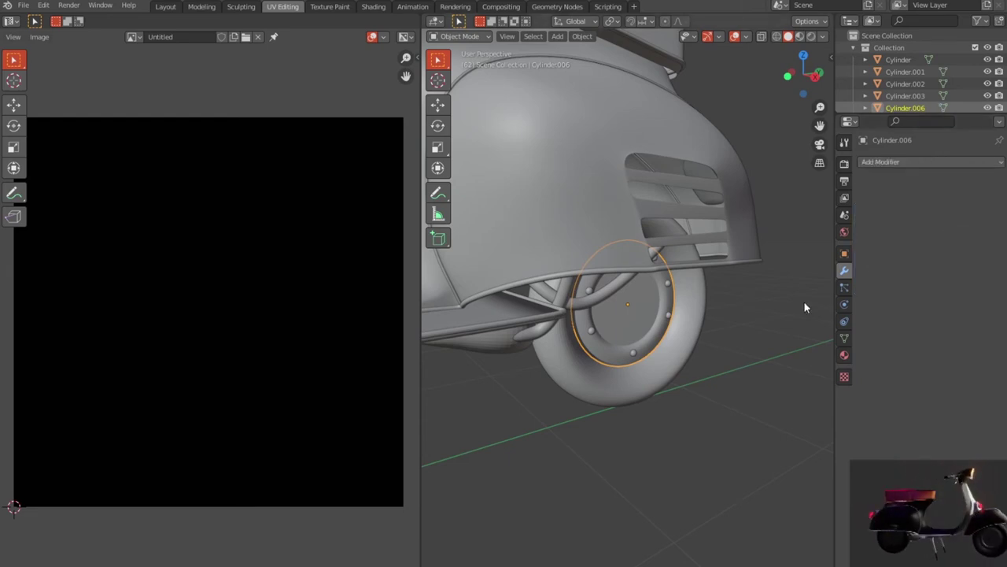
# - Smart UV Project the whole rear hub mesh and return to Object Mode
pyautogui.press('Tab')
pyautogui.press('l')
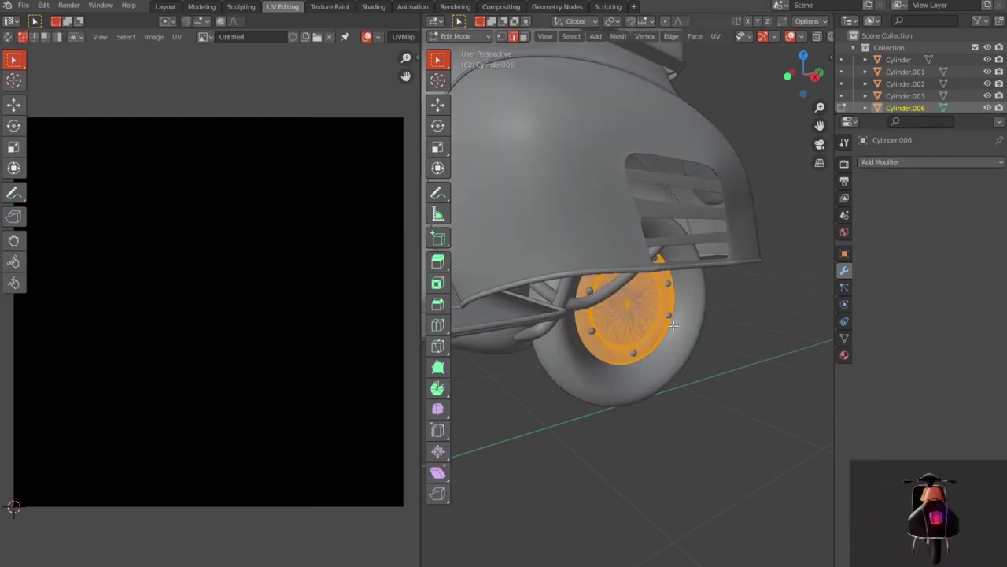
pyautogui.press('u')
pyautogui.click(673, 324)
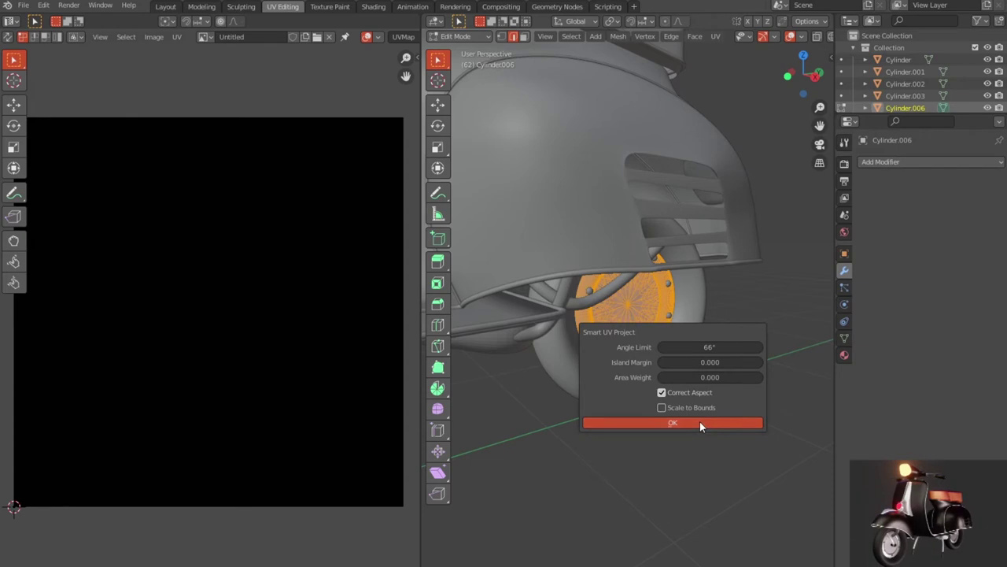
pyautogui.click(700, 424)
pyautogui.press('Tab')
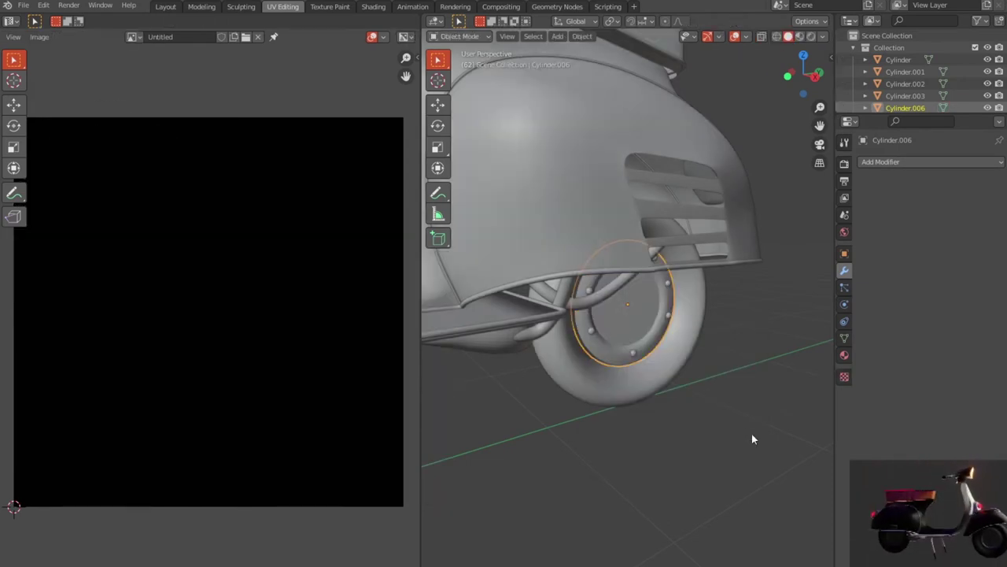
pyautogui.scroll(-5, 751, 434)
pyautogui.scroll(-3, 928, 82)
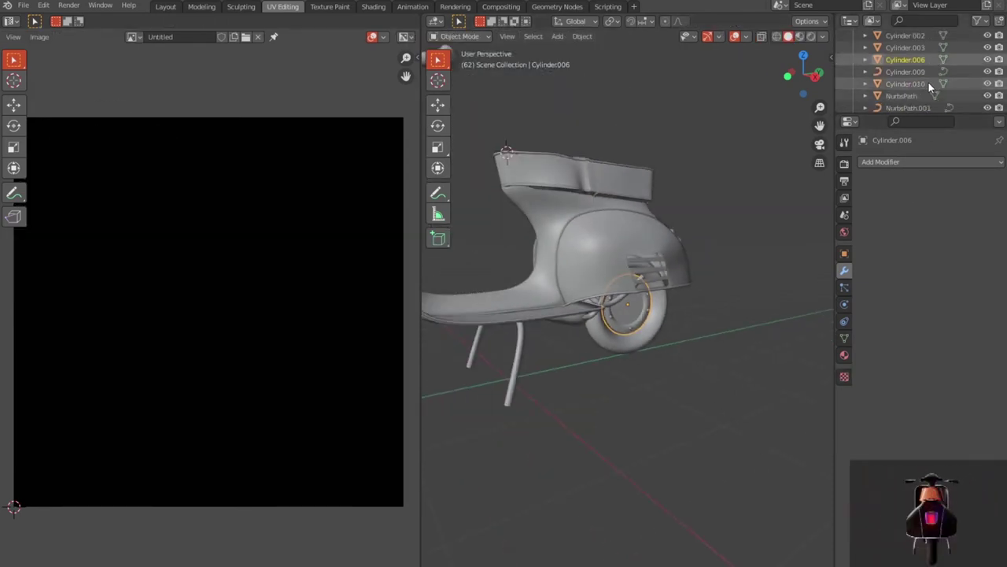
# - Select the NurbsPath tube down the front and unwrap it with Smart UV Project
pyautogui.click(905, 72)
pyautogui.moveTo(747, 303); pyautogui.dragTo(717, 323, button='middle')
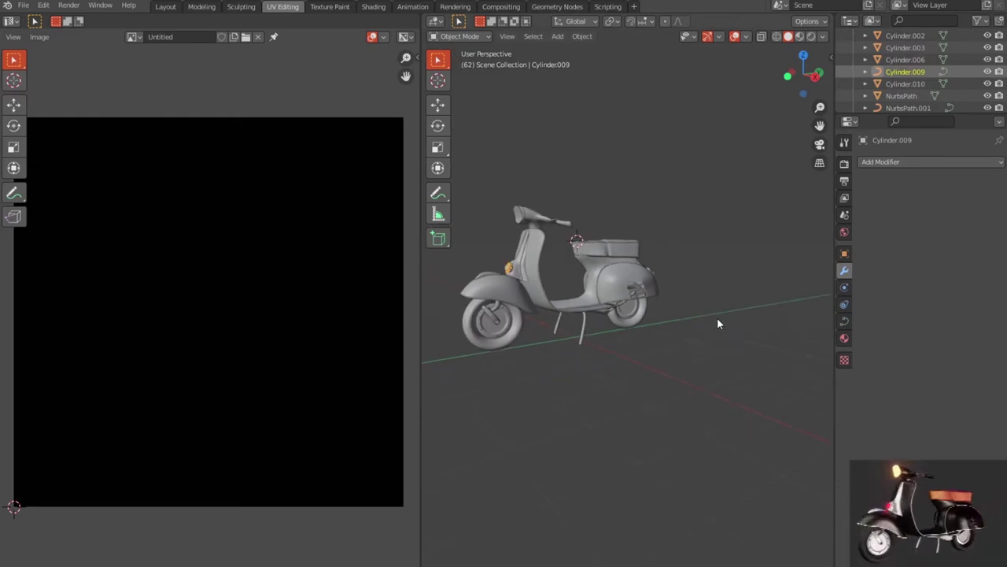
pyautogui.click(896, 83)
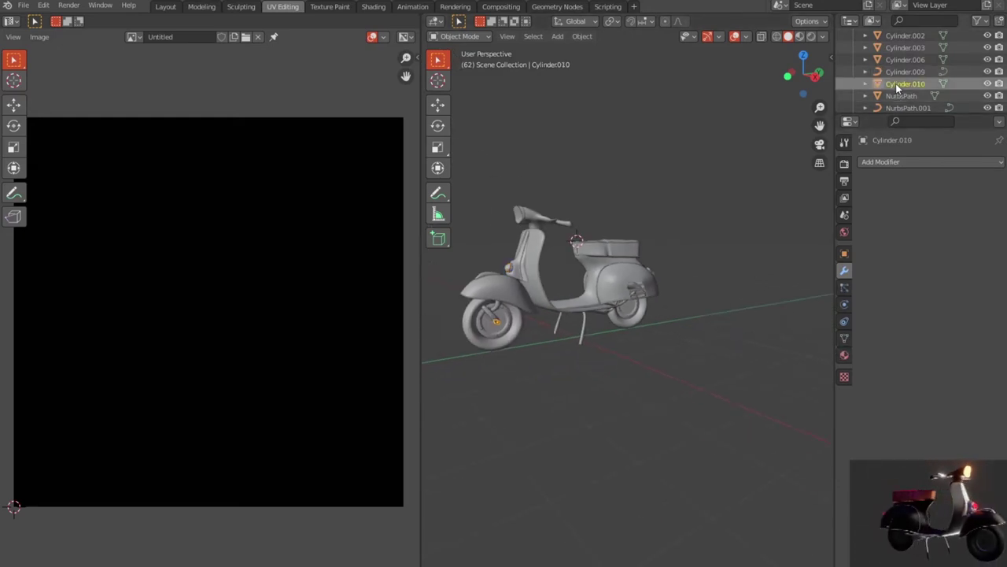
pyautogui.click(893, 94)
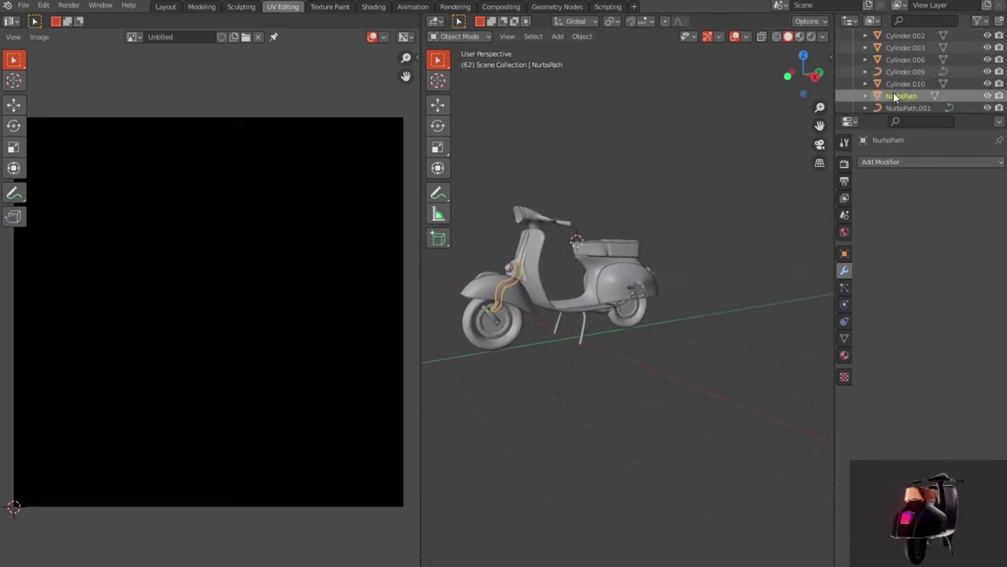
pyautogui.press('Tab')
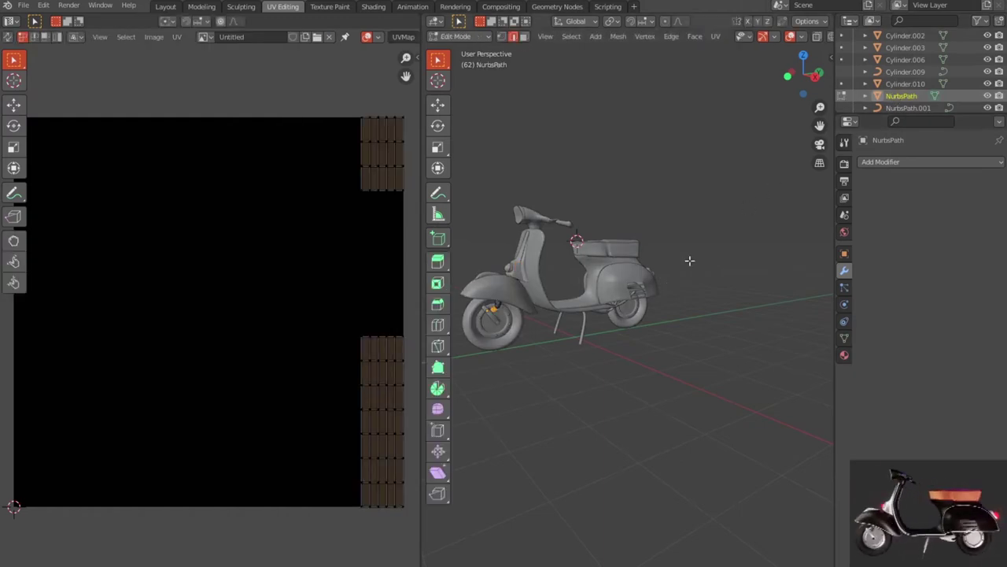
pyautogui.press('Tab')
pyautogui.press('Tab')
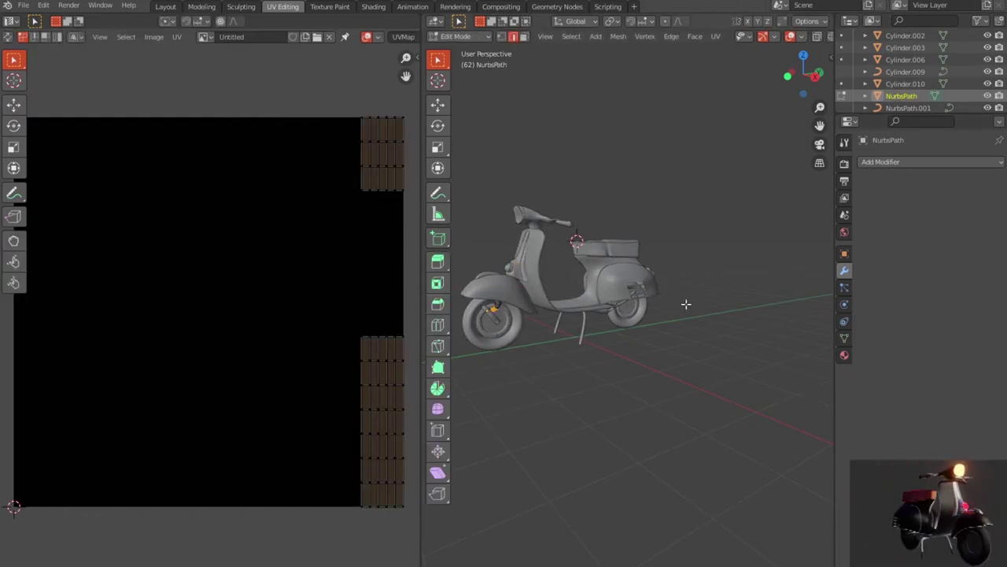
pyautogui.press('u')
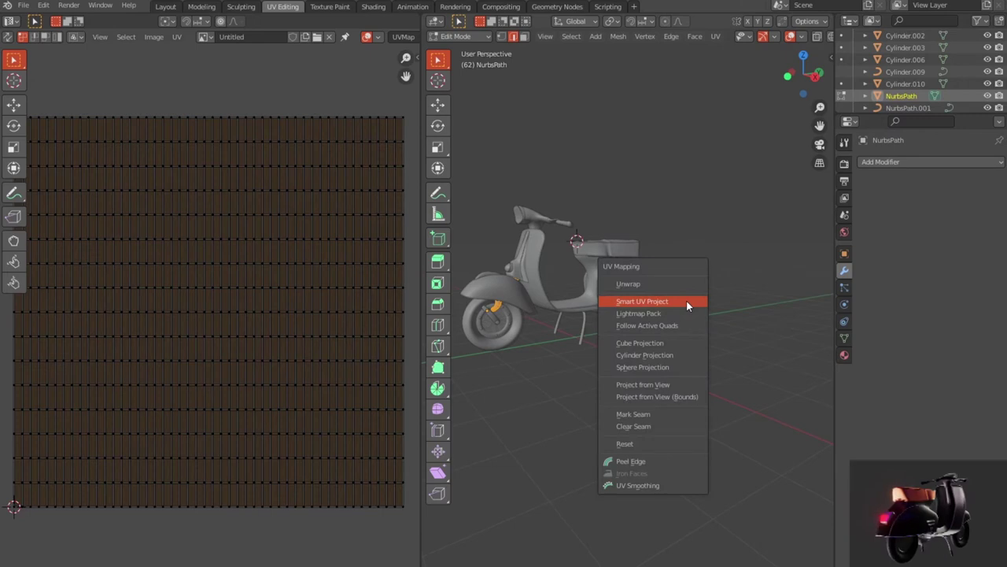
pyautogui.click(685, 299)
pyautogui.click(701, 398)
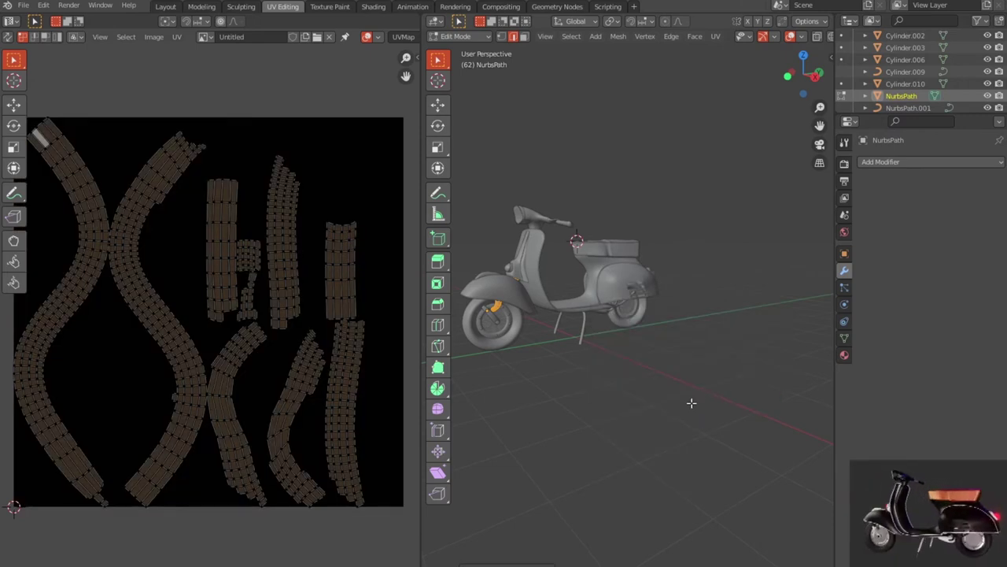
pyautogui.press('Tab')
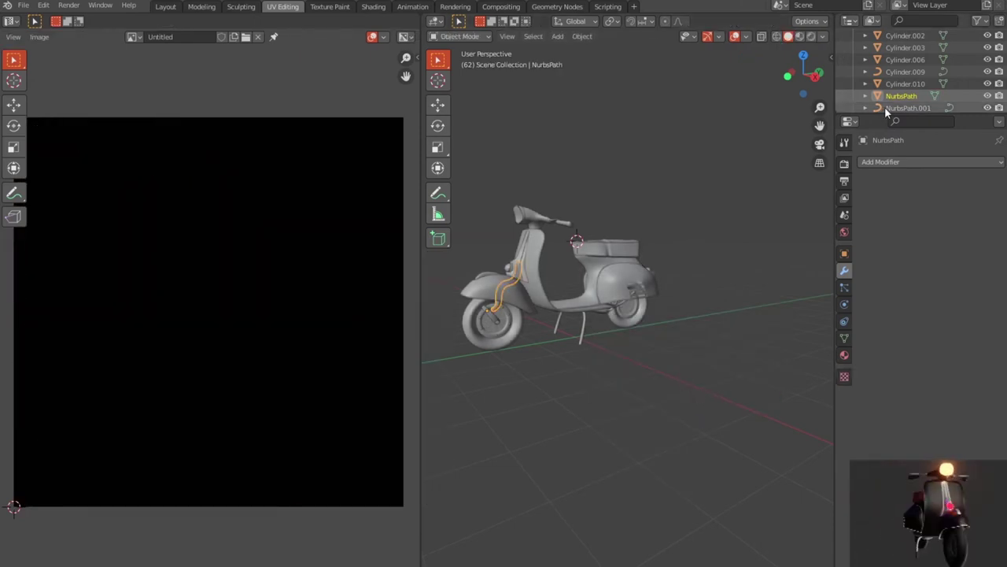
# - Convert the NurbsPath.001 stand to a mesh and Smart UV Project unwrap it
pyautogui.click(884, 106)
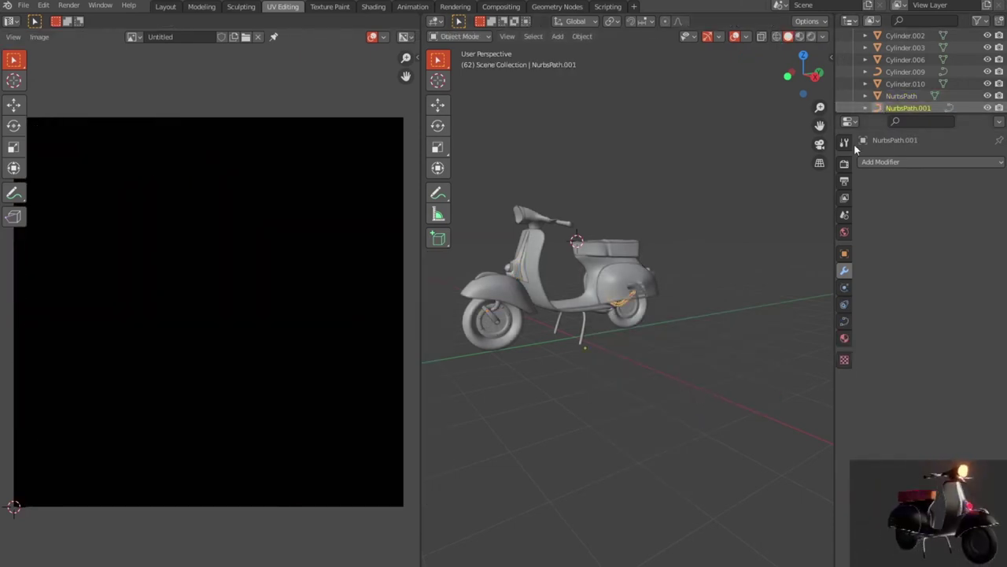
pyautogui.rightClick(617, 299)
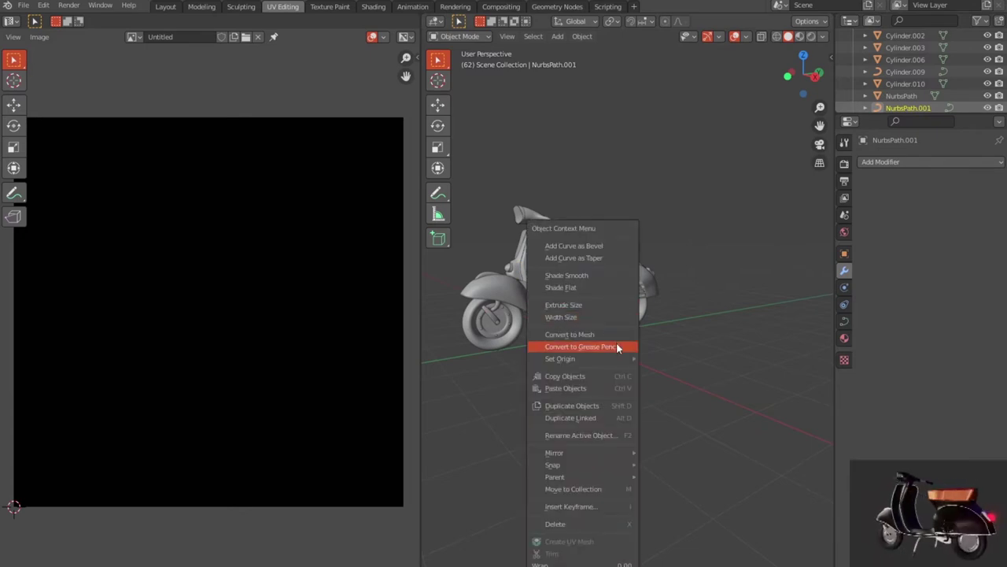
pyautogui.click(617, 334)
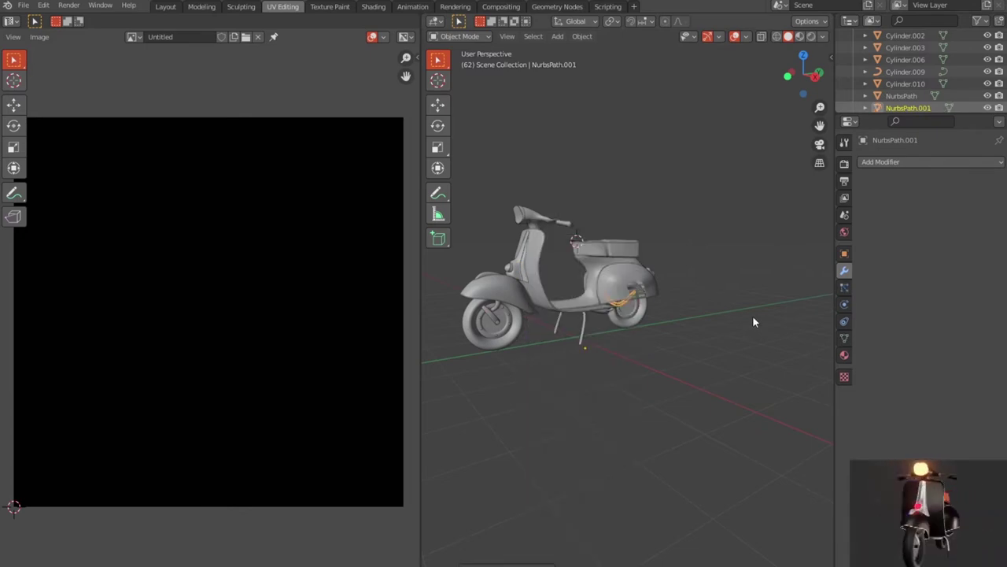
pyautogui.press('Tab')
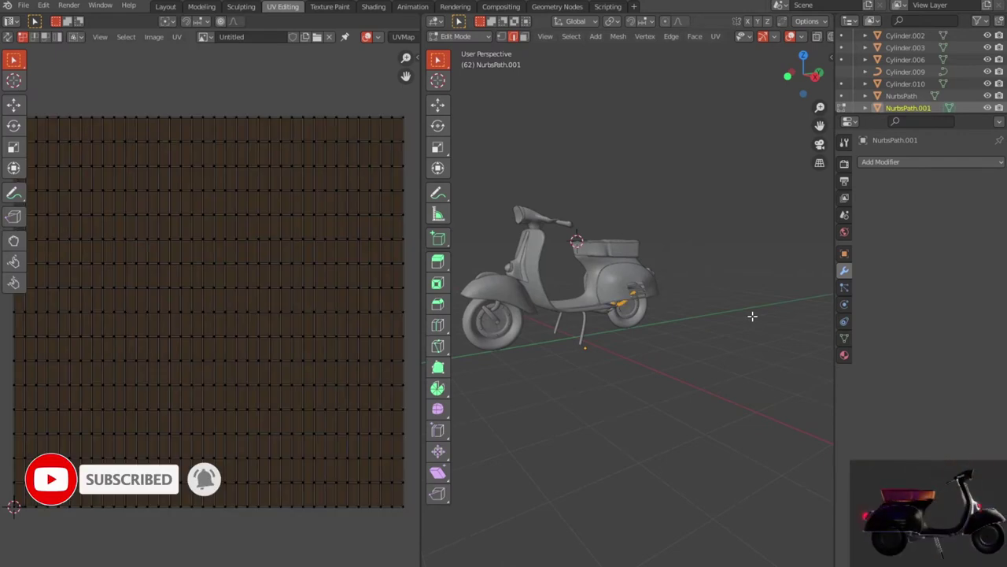
pyautogui.press('u')
pyautogui.click(753, 315)
pyautogui.click(771, 408)
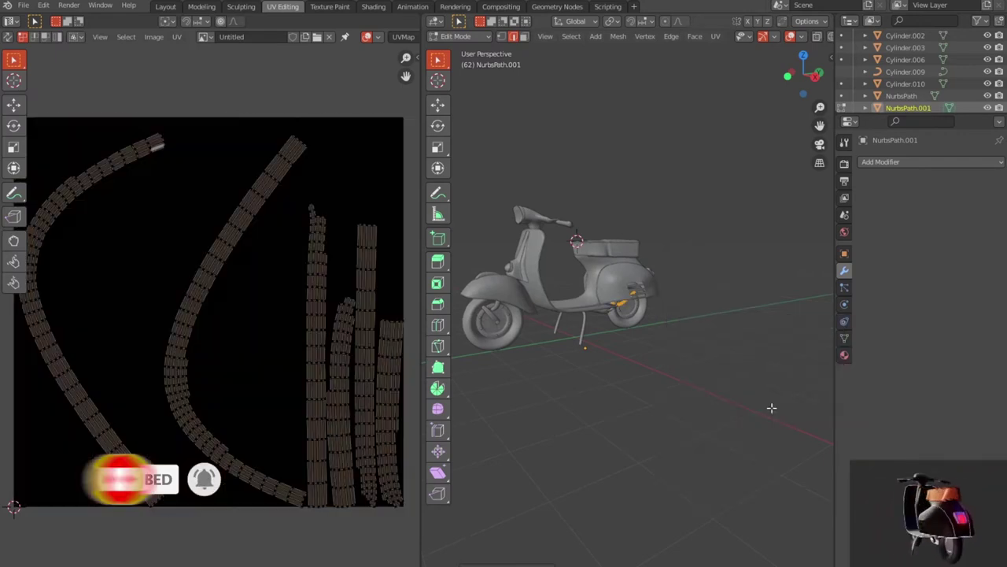
pyautogui.scroll(-2, 960, 87)
pyautogui.scroll(-2, 959, 81)
# - Add NurbsPath.002 stand legs, inspect edge actions without changes, and return to Object Mode
pyautogui.click(949, 71)
pyautogui.scroll(3, 591, 341)
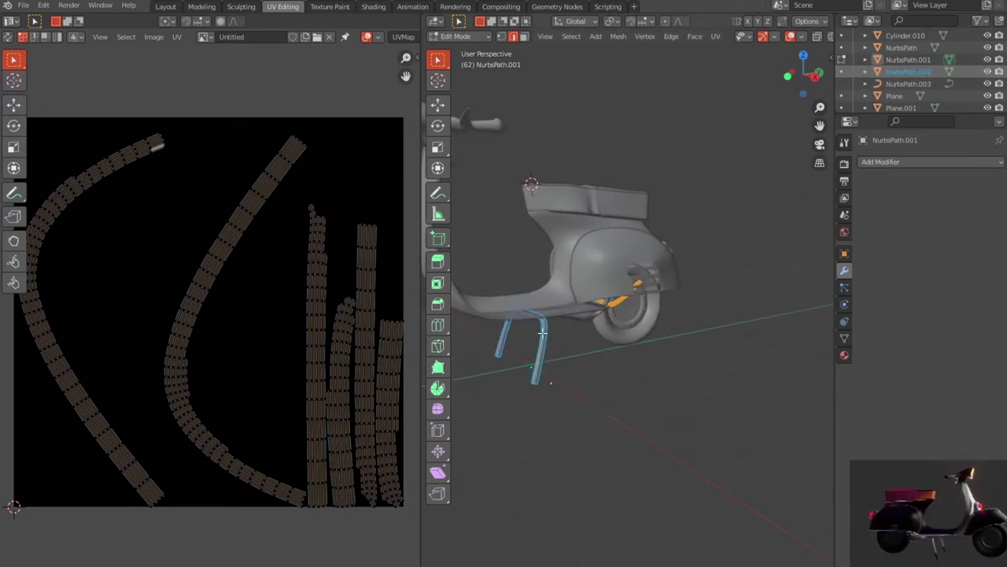
pyautogui.rightClick(527, 329)
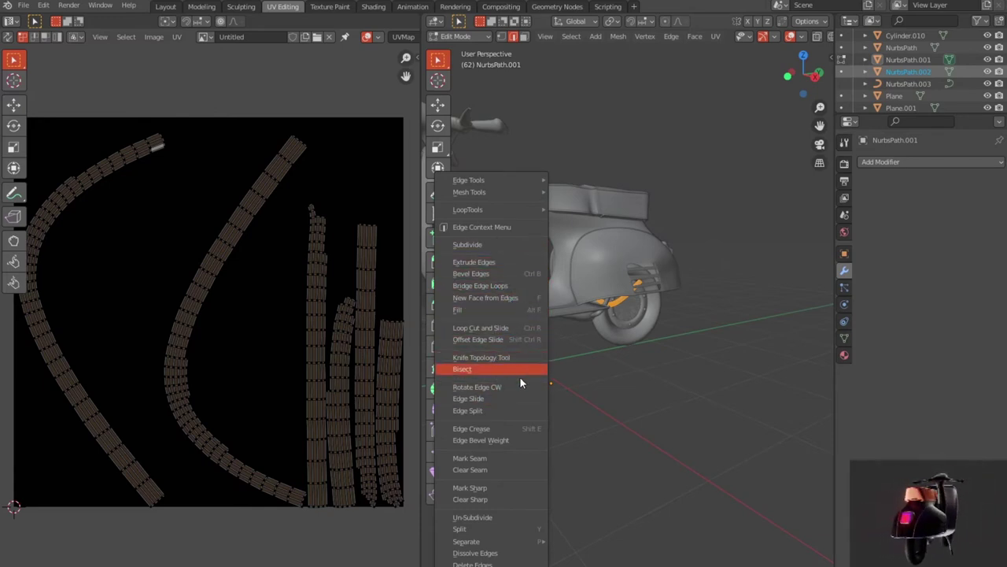
pyautogui.moveTo(584, 359); pyautogui.dragTo(616, 305, button='middle')
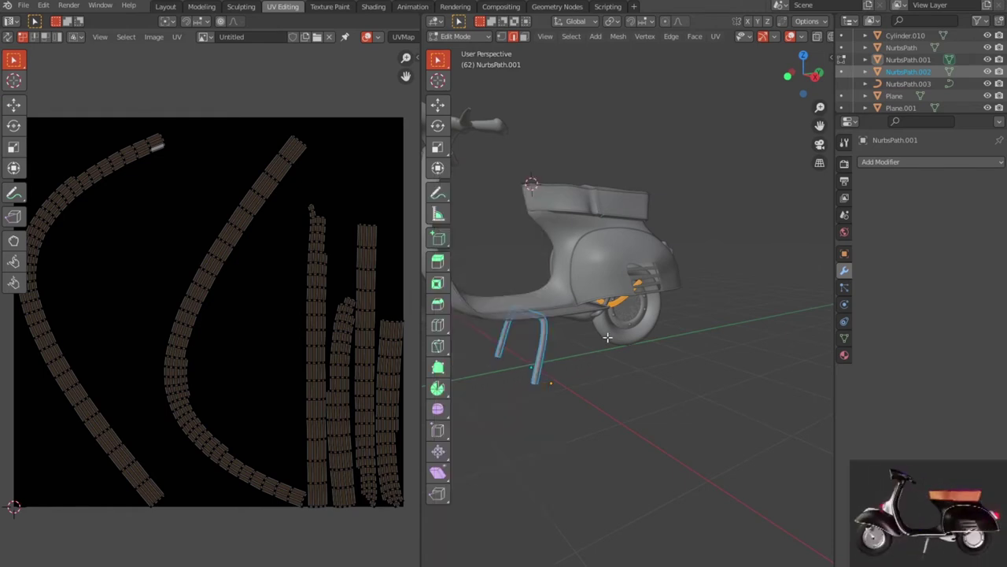
pyautogui.rightClick(615, 305)
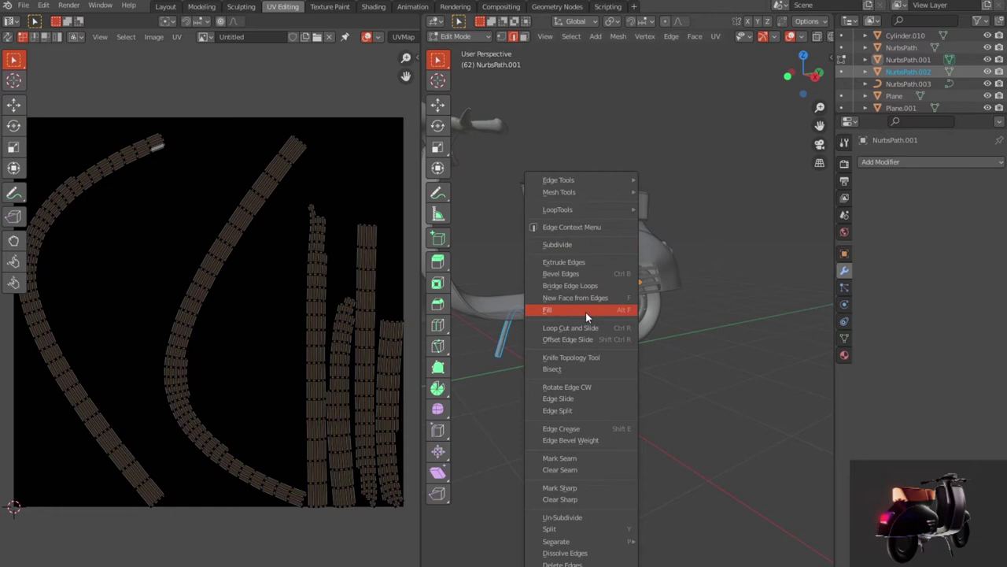
pyautogui.click(632, 468)
pyautogui.press('Tab')
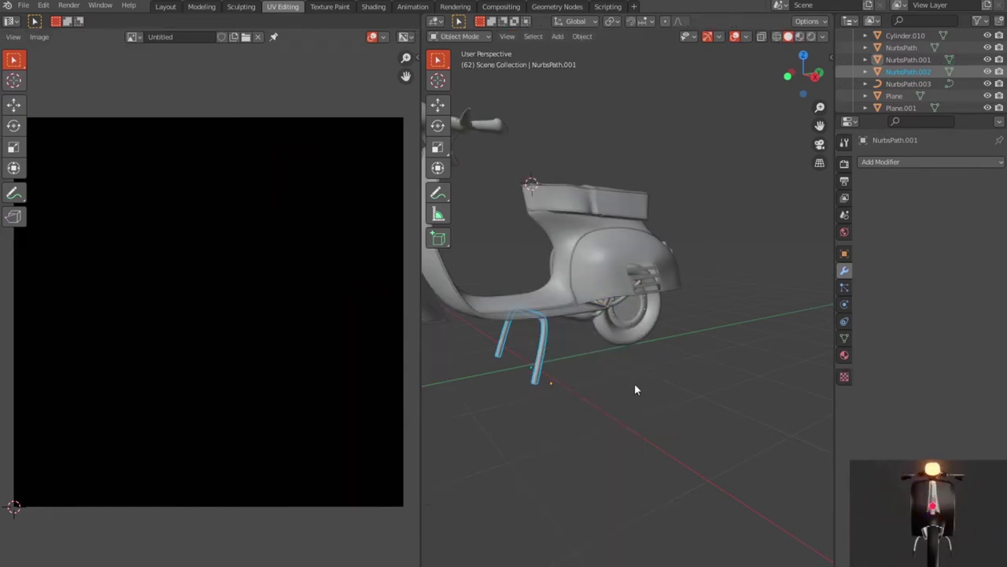
# - Give the stand legs object NurbsPath.002 a Smart UV Project unwrap
pyautogui.press('a')
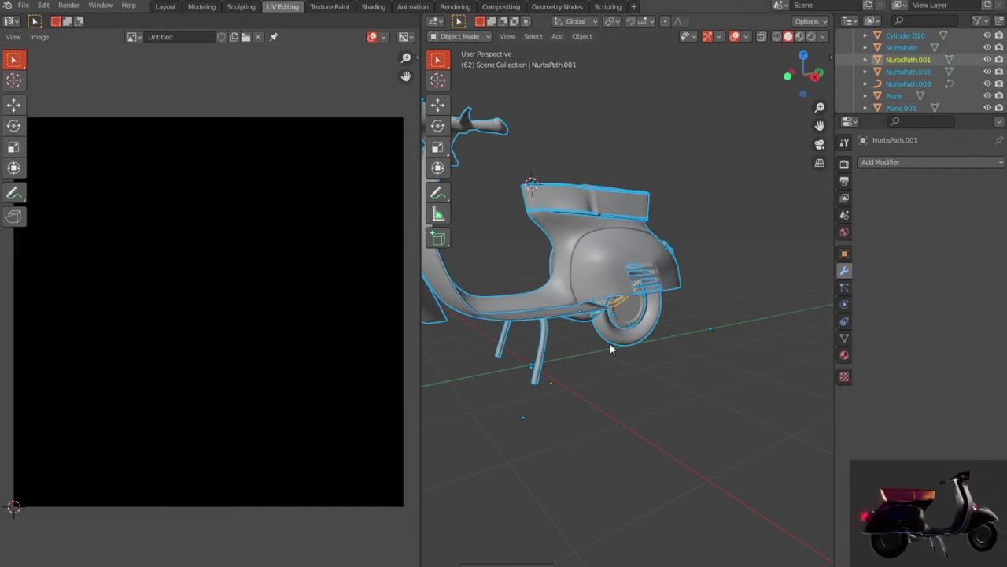
pyautogui.click(897, 84)
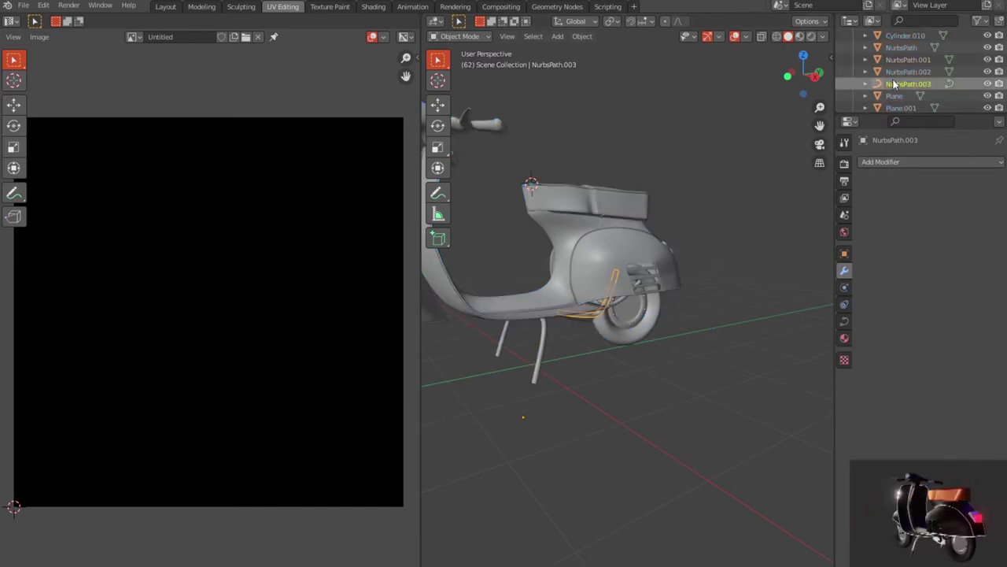
pyautogui.click(894, 72)
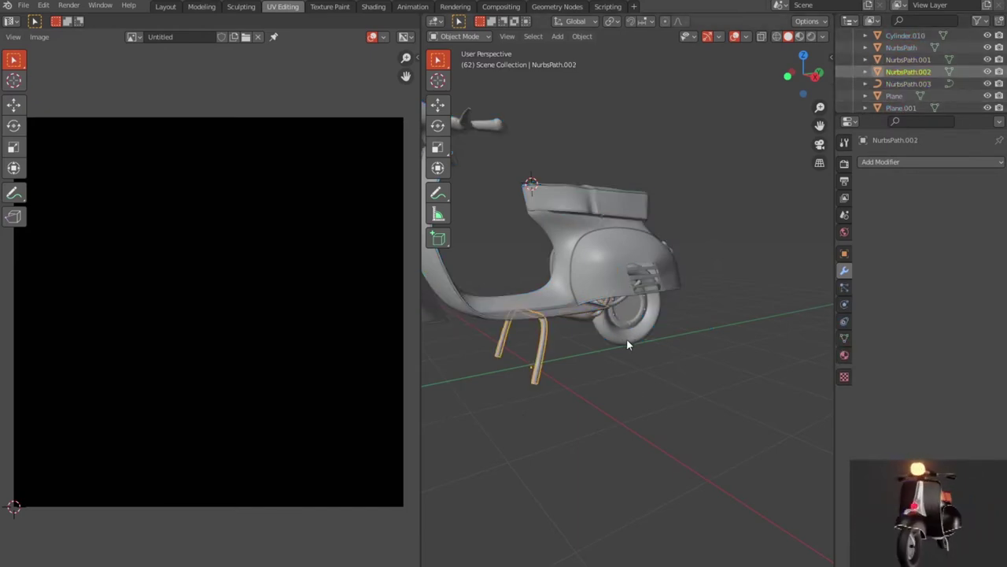
pyautogui.press('Tab')
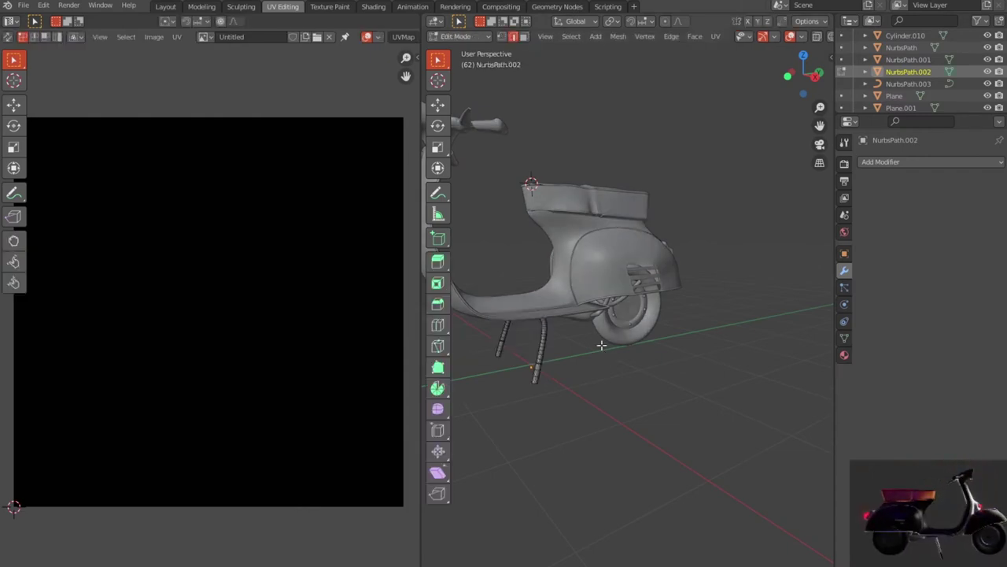
pyautogui.press('a')
pyautogui.press('u')
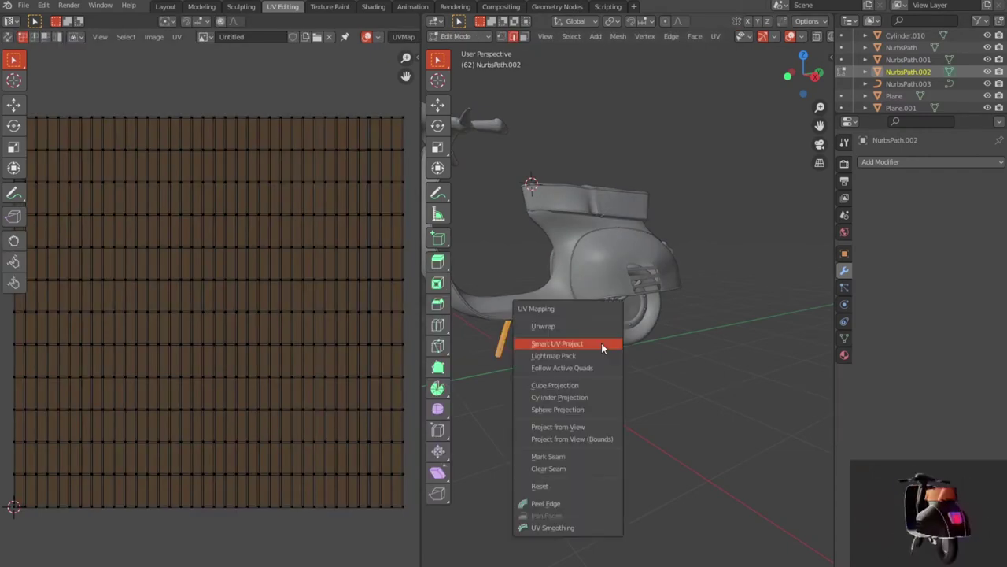
pyautogui.click(602, 343)
pyautogui.click(649, 443)
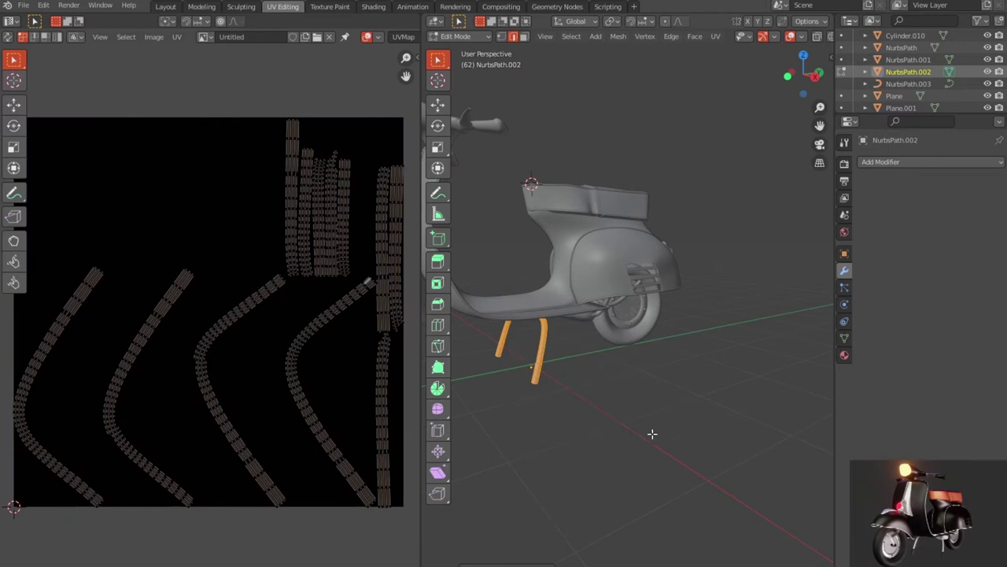
pyautogui.press('Tab')
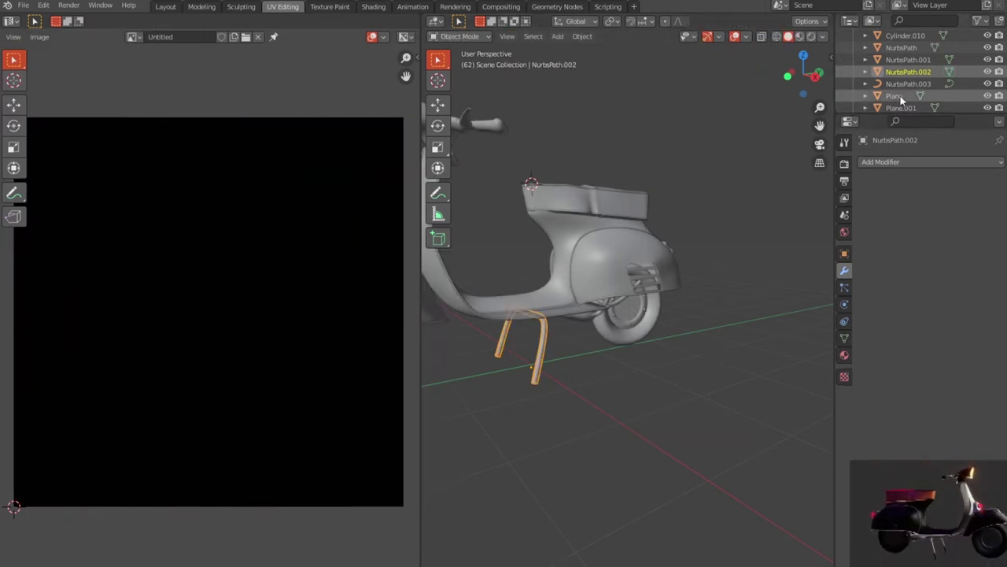
# - Smart-UV-unwrap the Plane leg-shield panel and return to object mode
pyautogui.click(903, 83)
pyautogui.click(894, 98)
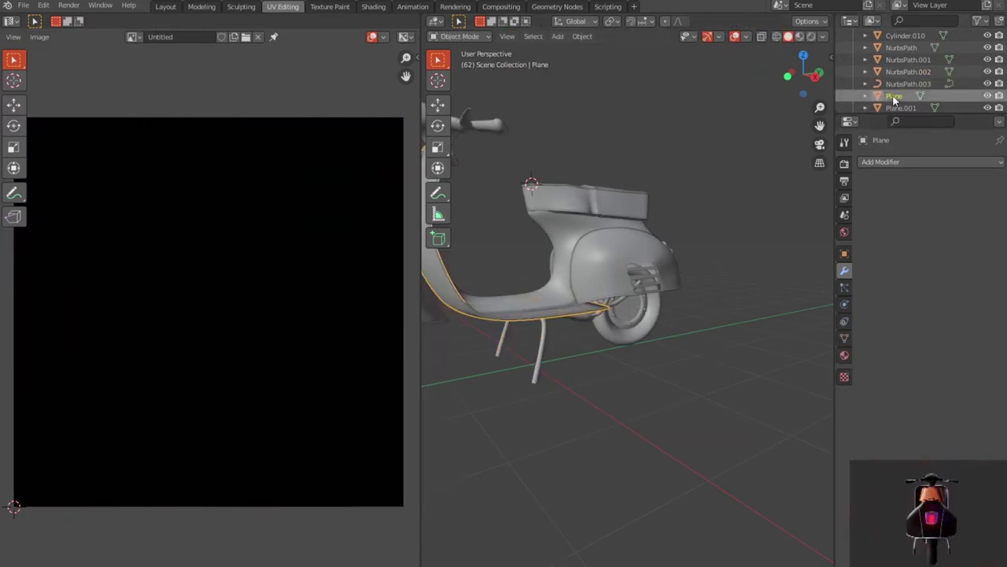
pyautogui.moveTo(798, 186); pyautogui.dragTo(639, 354, button='middle')
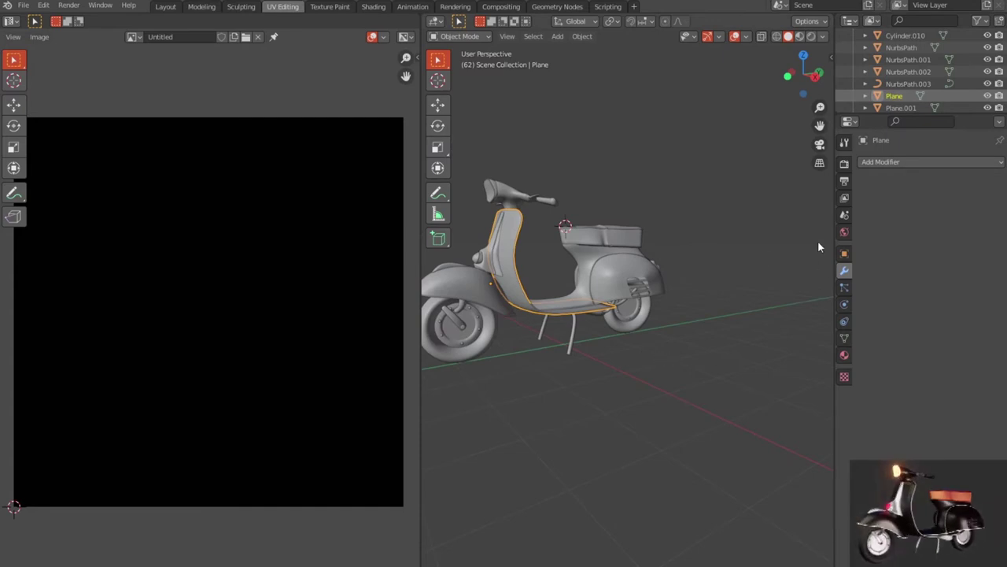
pyautogui.press('Tab')
pyautogui.press('a')
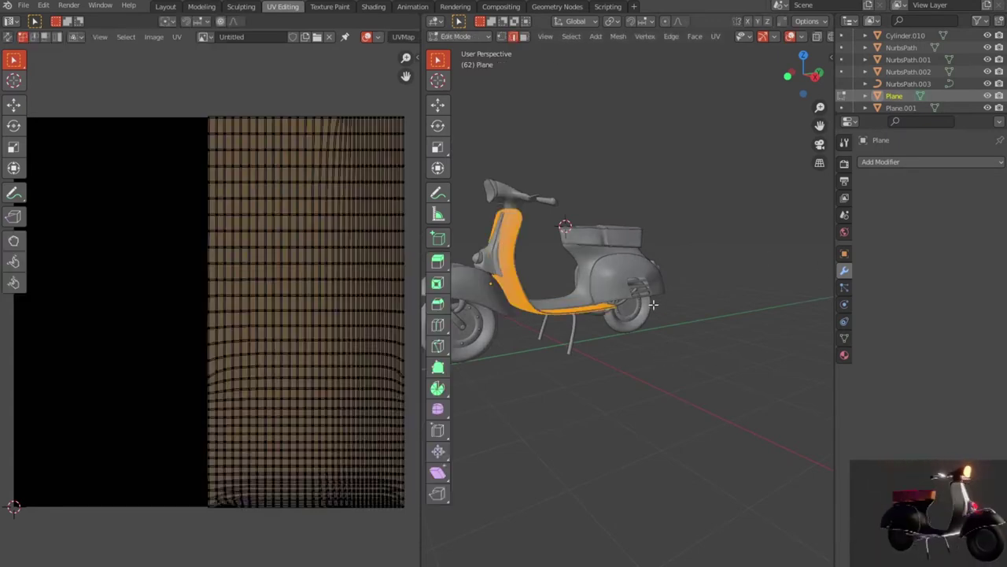
pyautogui.press('u')
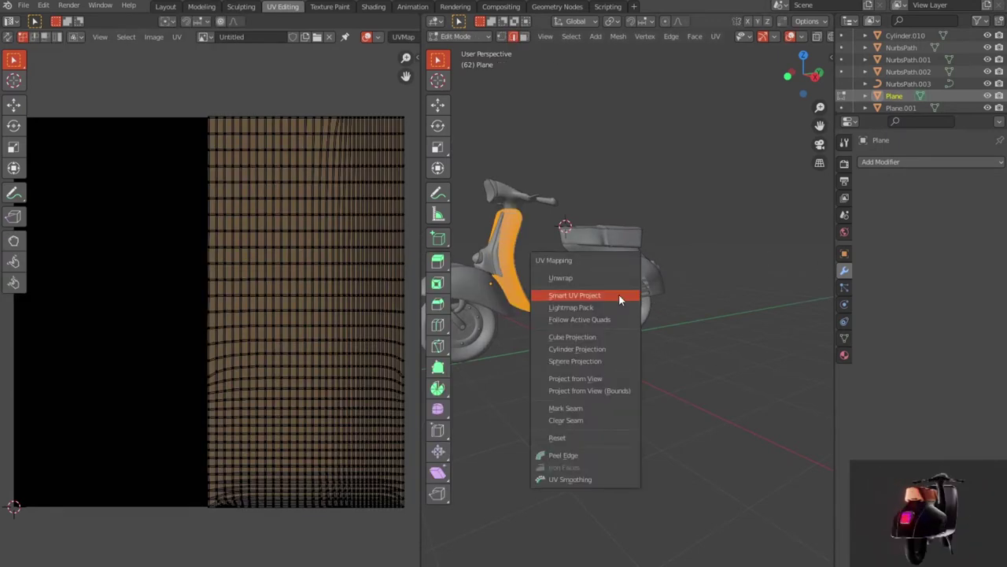
pyautogui.click(618, 295)
pyautogui.click(633, 395)
pyautogui.moveTo(641, 392)
pyautogui.mouseDown(button='middle')
pyautogui.moveTo(668, 403)
pyautogui.moveTo(540, 412)
pyautogui.moveTo(641, 348)
pyautogui.mouseUp(button='middle')
pyautogui.scroll(4, 540, 412)
pyautogui.scroll(3, 634, 349)
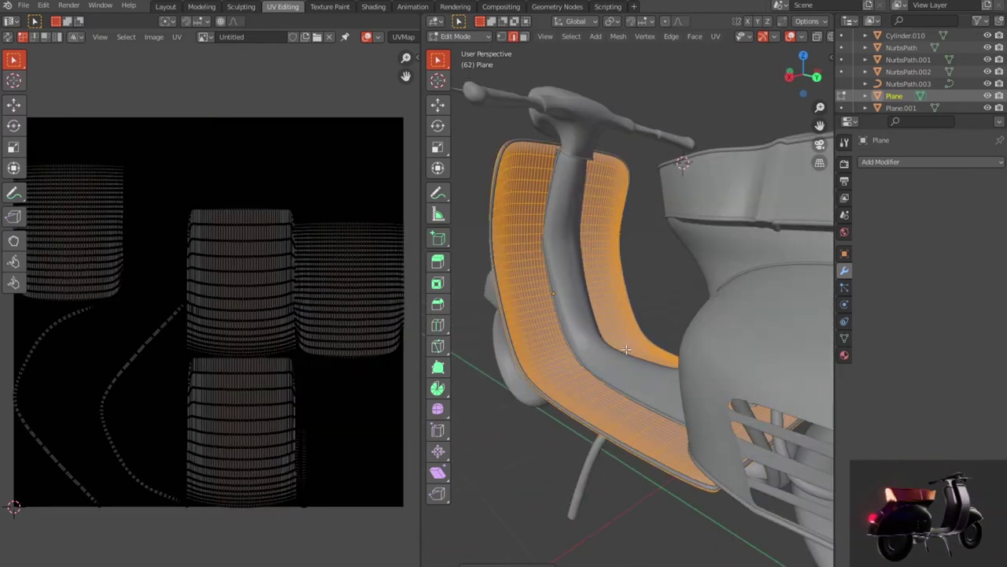
pyautogui.press('Tab')
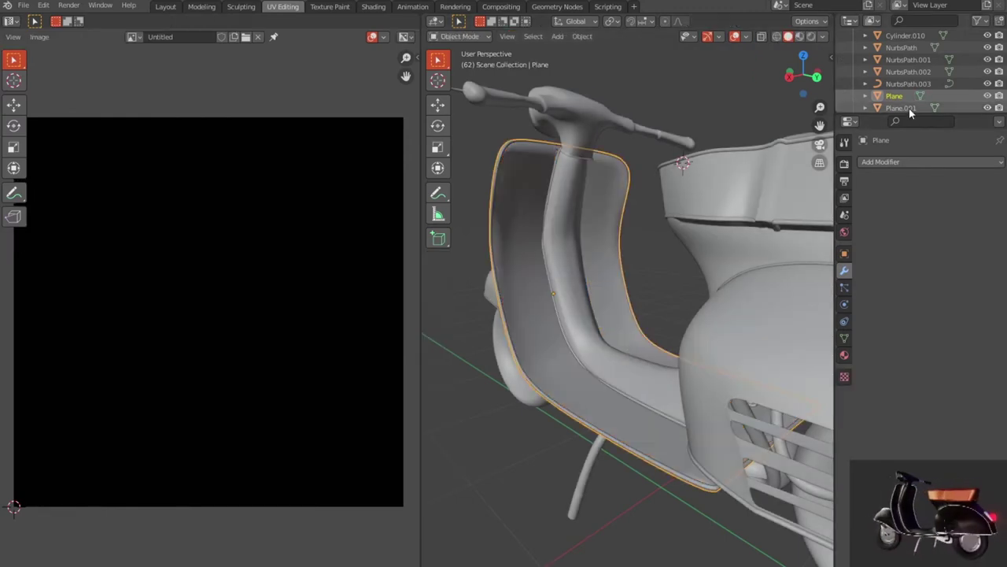
# - Apply a Smart UV Project unwrap to the front fender panel Plane.001
pyautogui.click(901, 108)
pyautogui.scroll(-3, 641, 287)
pyautogui.moveTo(592, 314); pyautogui.dragTo(718, 315, button='middle')
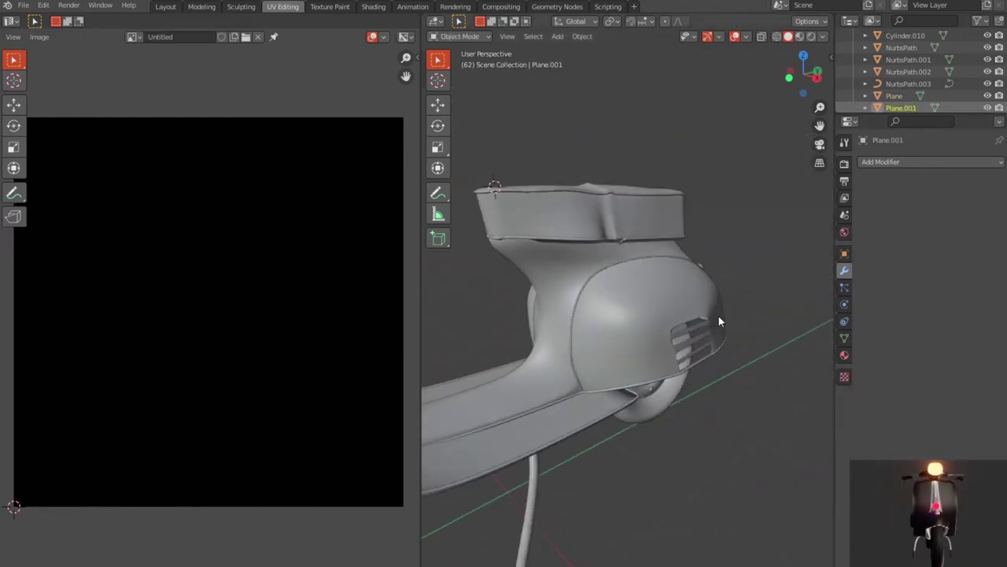
pyautogui.scroll(-3, 708, 318)
pyautogui.press('Tab')
pyautogui.press('a')
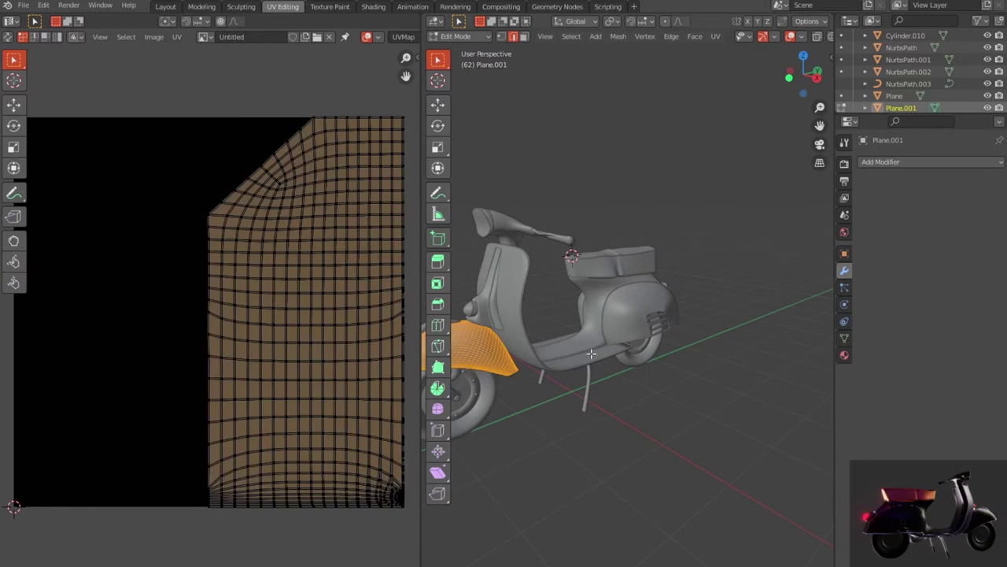
pyautogui.press('u')
pyautogui.click(591, 353)
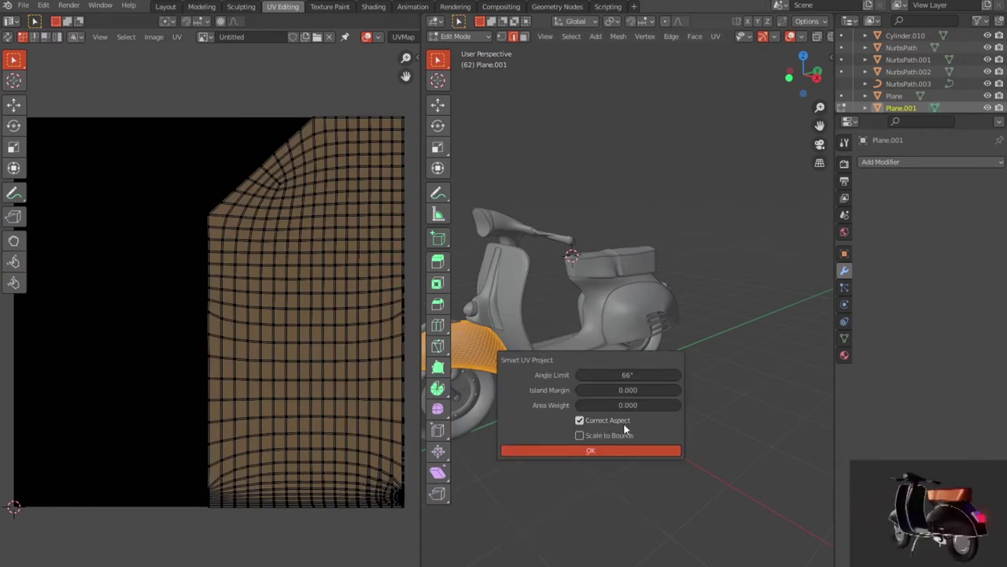
pyautogui.click(645, 451)
pyautogui.scroll(-3, 691, 407)
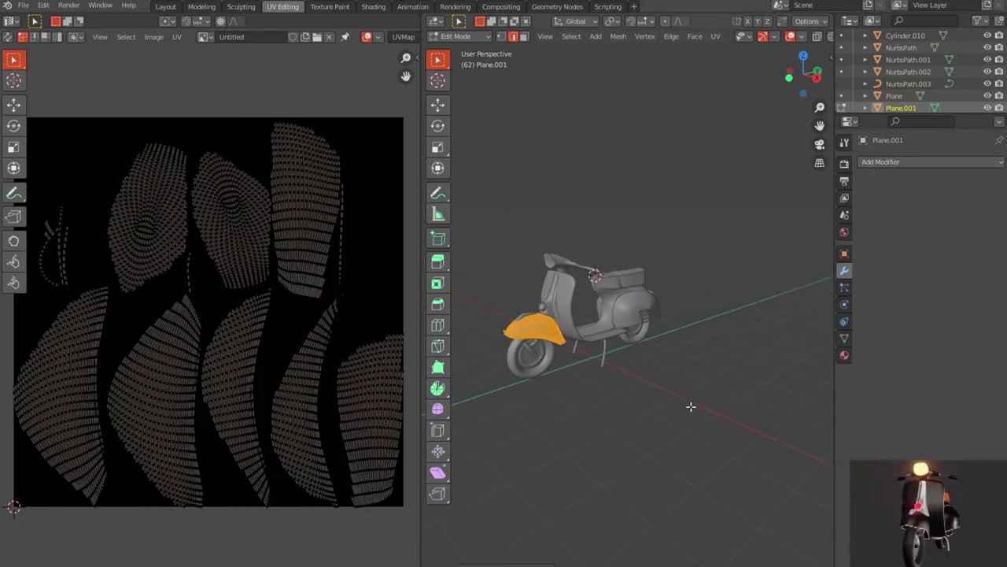
pyautogui.press('Tab')
# - Smart-UV-unwrap the leg-shield strip Plane.002 at 66° and return to object mode
pyautogui.scroll(-2, 908, 94)
pyautogui.scroll(-1, 909, 94)
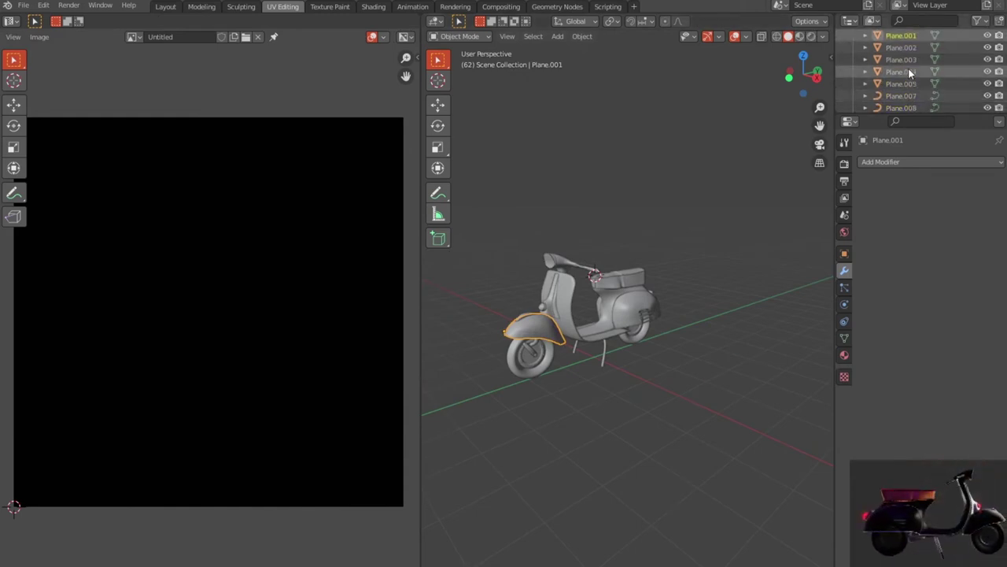
pyautogui.click(903, 48)
pyautogui.scroll(3, 527, 318)
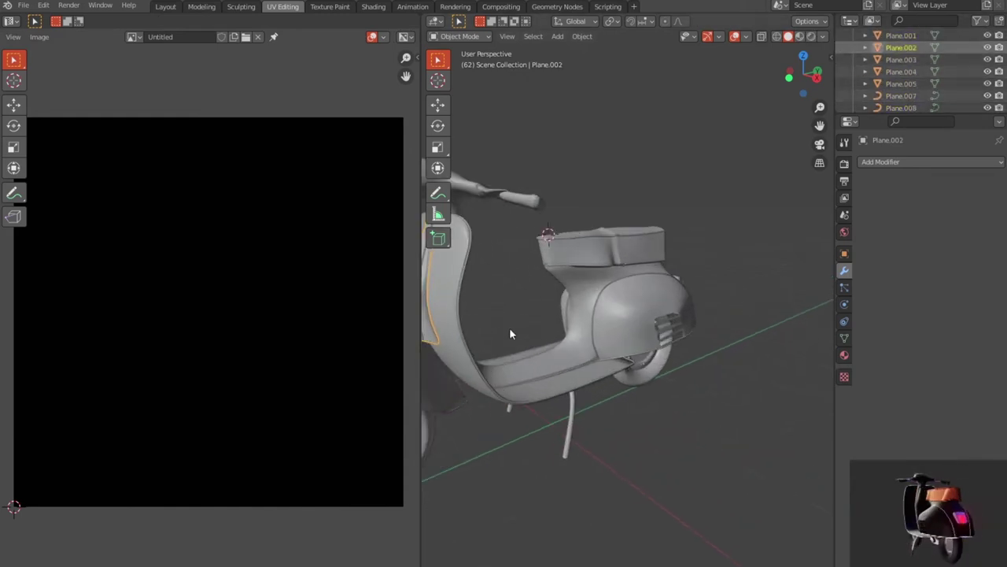
pyautogui.scroll(2, 601, 354)
pyautogui.scroll(2, 592, 362)
pyautogui.press('Tab')
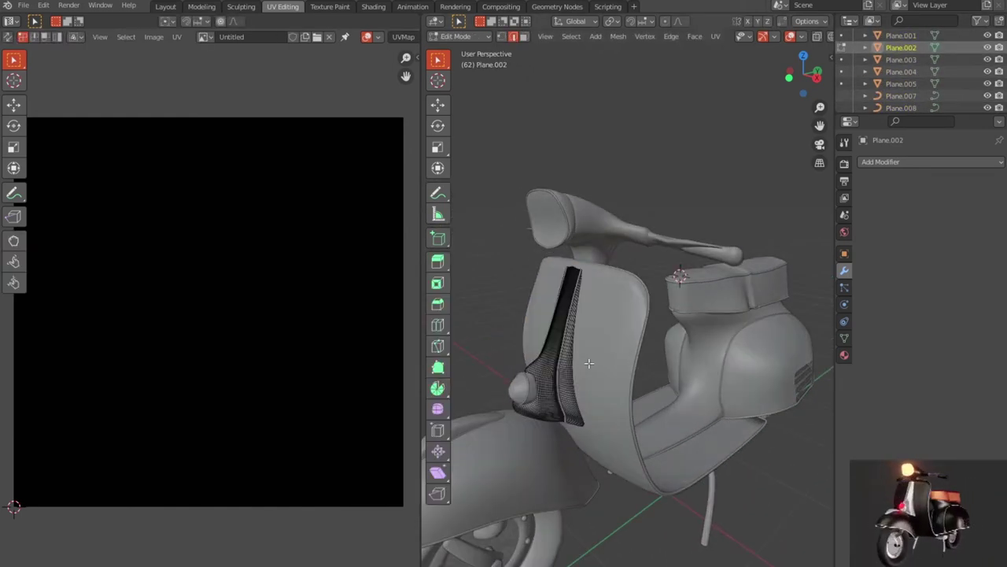
pyautogui.press('a')
pyautogui.press('u')
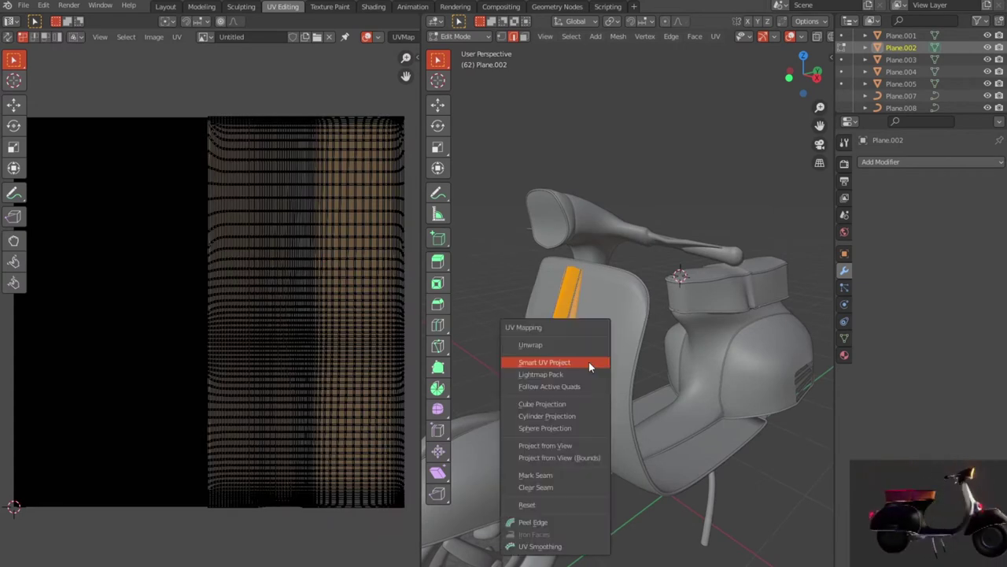
pyautogui.click(589, 361)
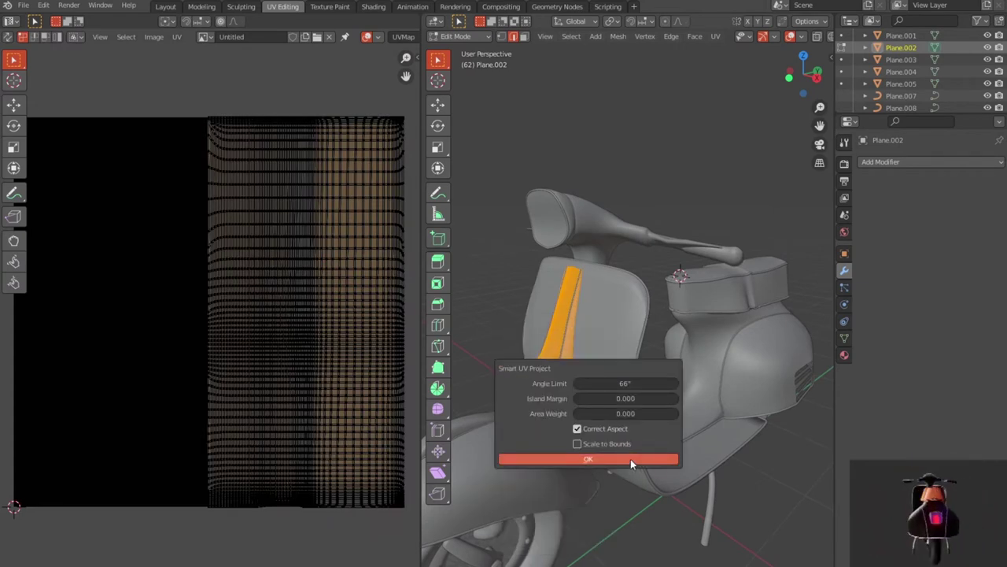
pyautogui.click(631, 459)
pyautogui.press('Tab')
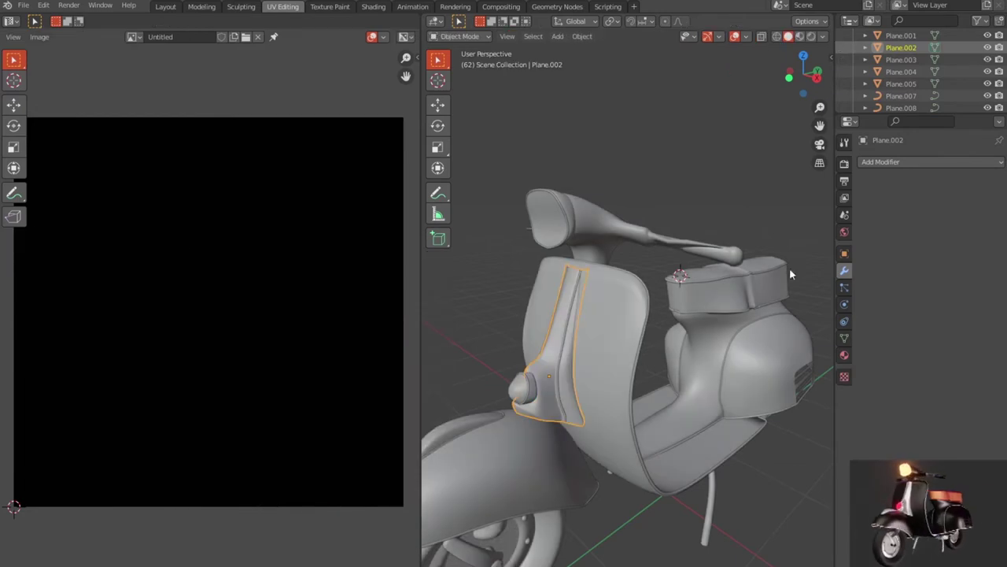
pyautogui.click(902, 59)
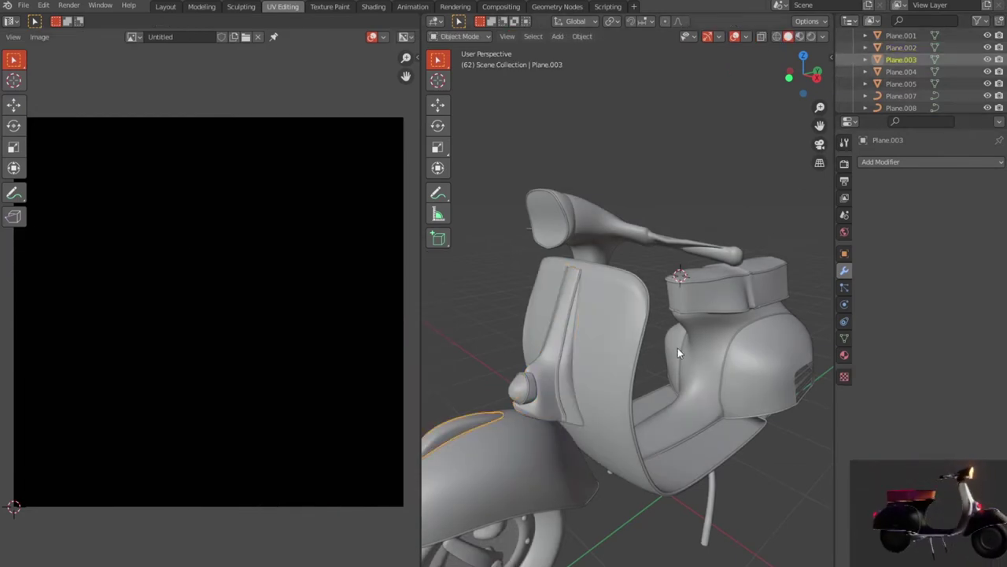
# - Give Plane.003 a Smart UV Project unwrap across all its geometry
pyautogui.press('Tab')
pyautogui.press('a')
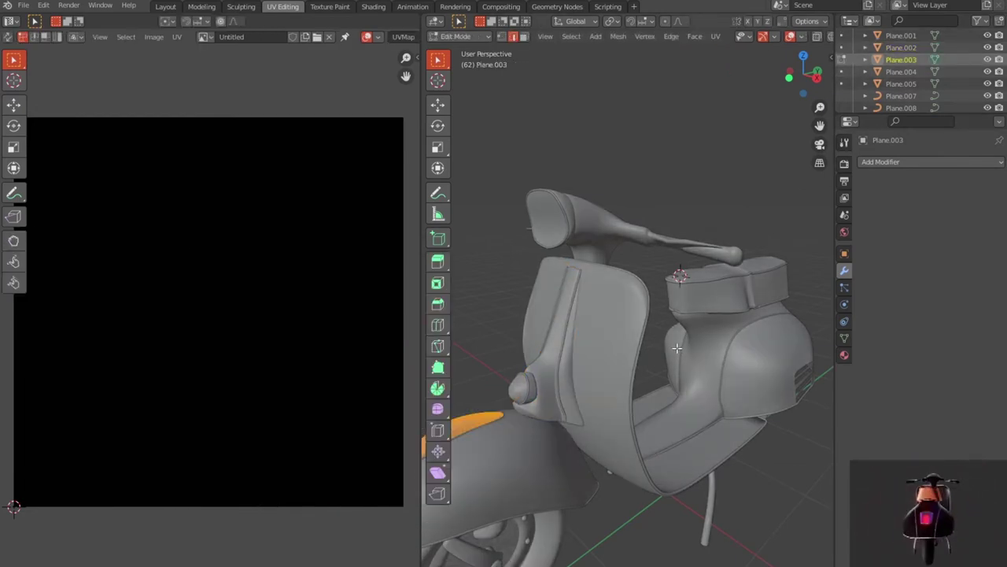
pyautogui.press('u')
pyautogui.click(676, 347)
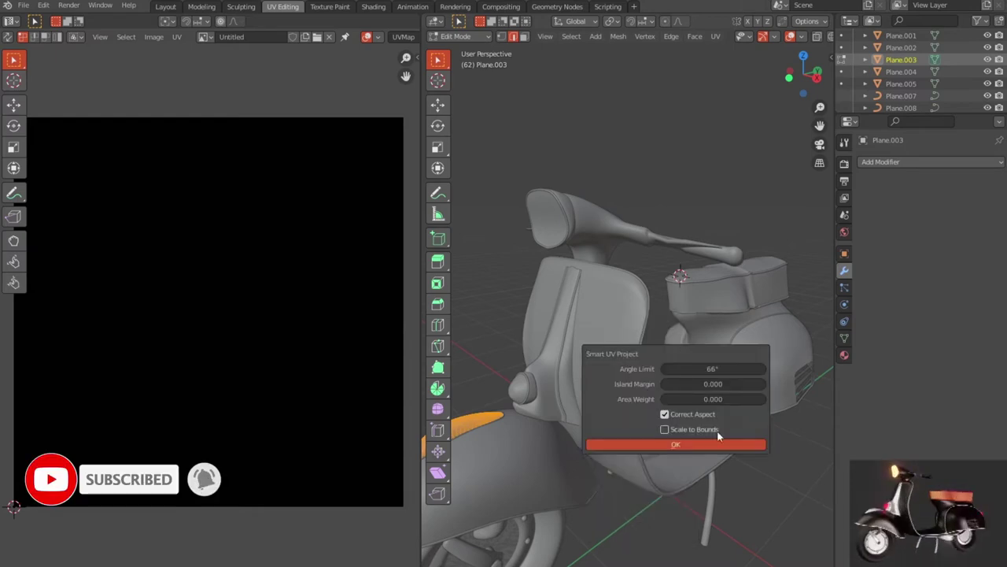
pyautogui.click(720, 441)
pyautogui.press('Tab')
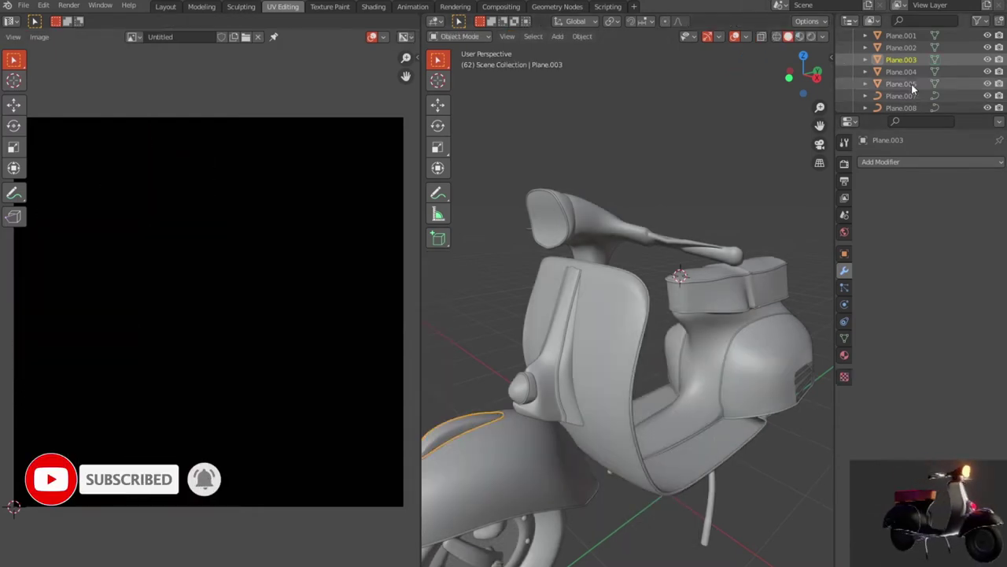
# - Smart-UV-unwrap the rear side panel Plane.004 and return to object mode
pyautogui.click(905, 73)
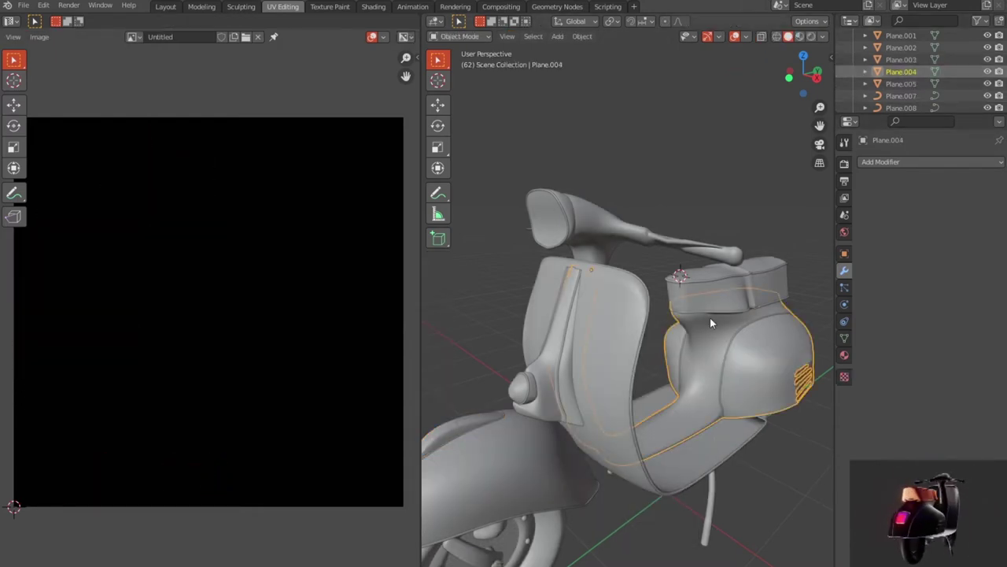
pyautogui.press('Tab')
pyautogui.press('a')
pyautogui.rightClick(710, 312)
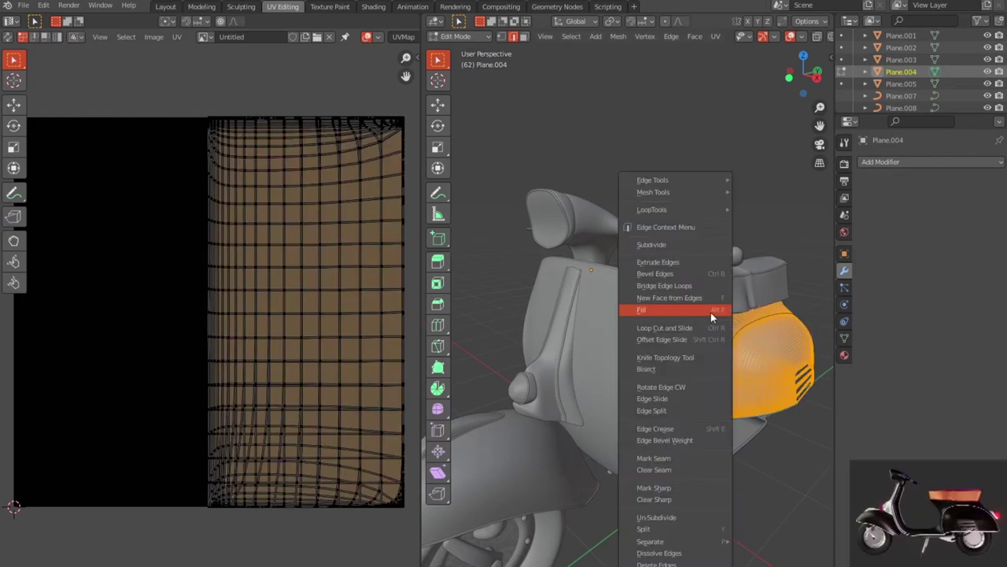
pyautogui.press('Escape')
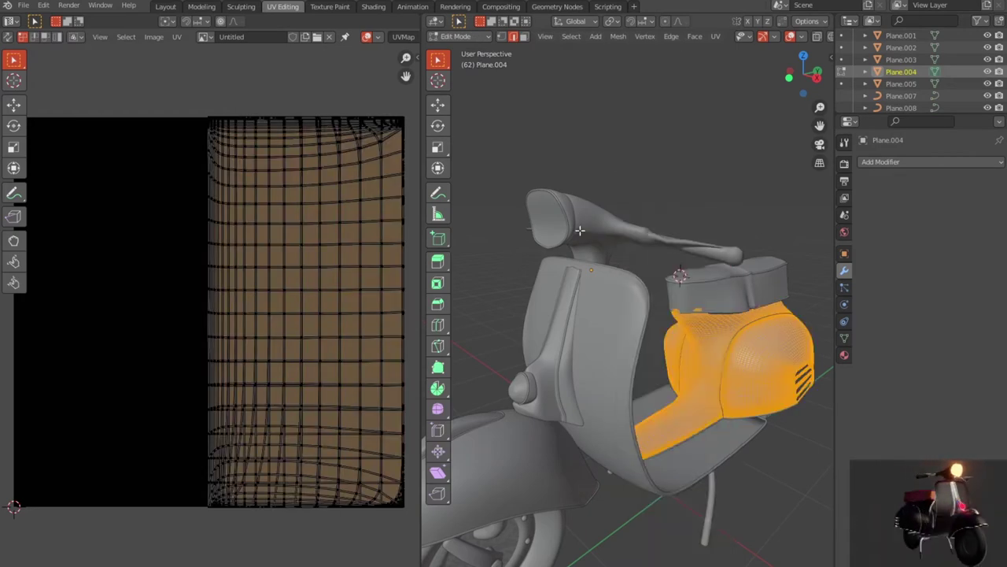
pyautogui.press('u')
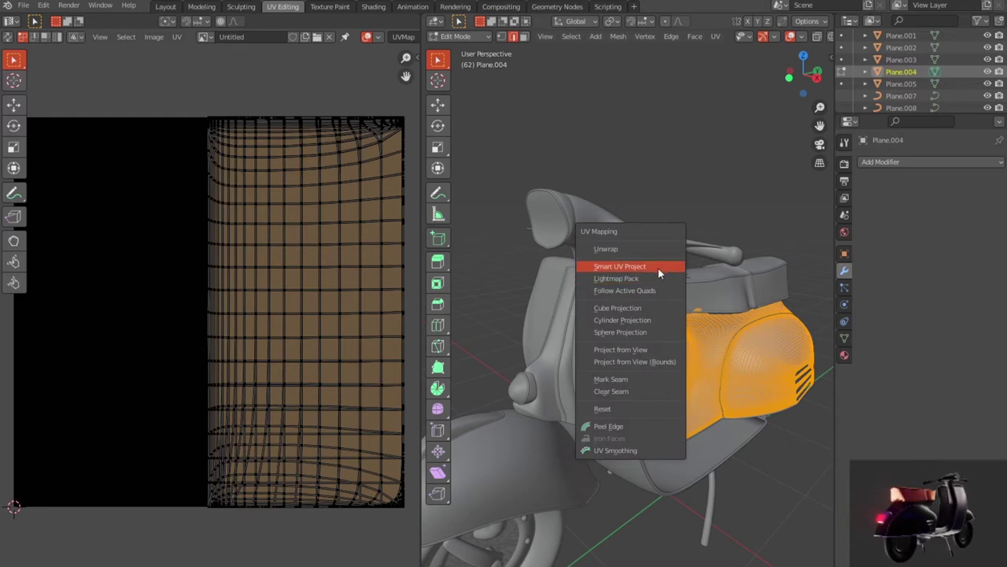
pyautogui.click(663, 262)
pyautogui.click(674, 365)
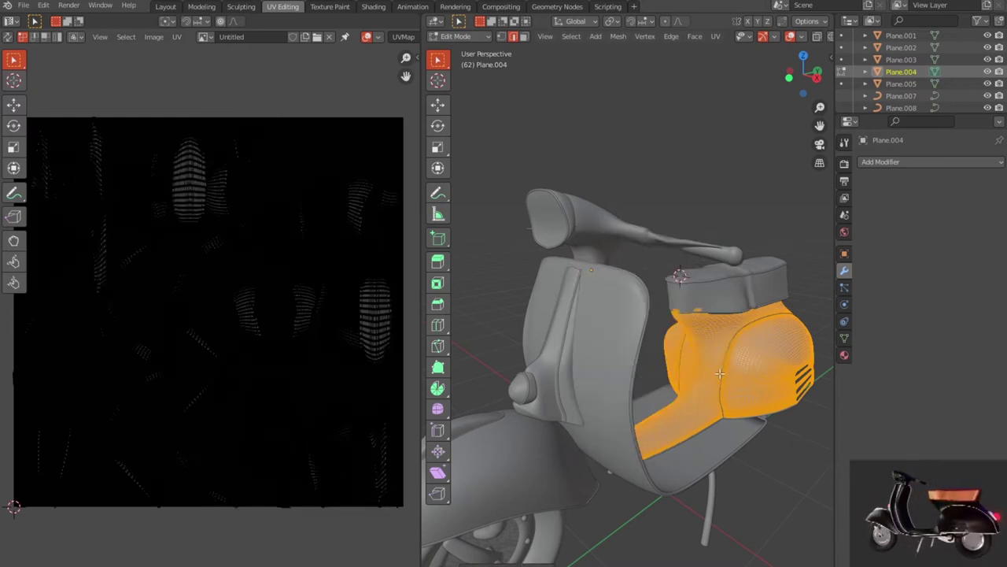
pyautogui.scroll(-5, 719, 373)
pyautogui.press('Tab')
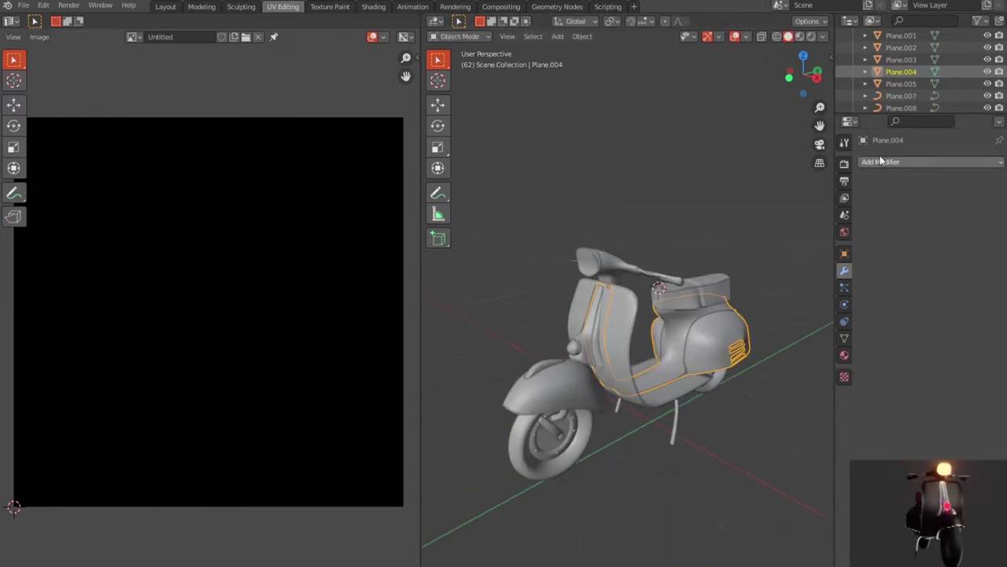
pyautogui.click(892, 83)
# - Give the seat mesh Plane.005 a Smart UV Project unwrap at 66°
pyautogui.scroll(3, 768, 276)
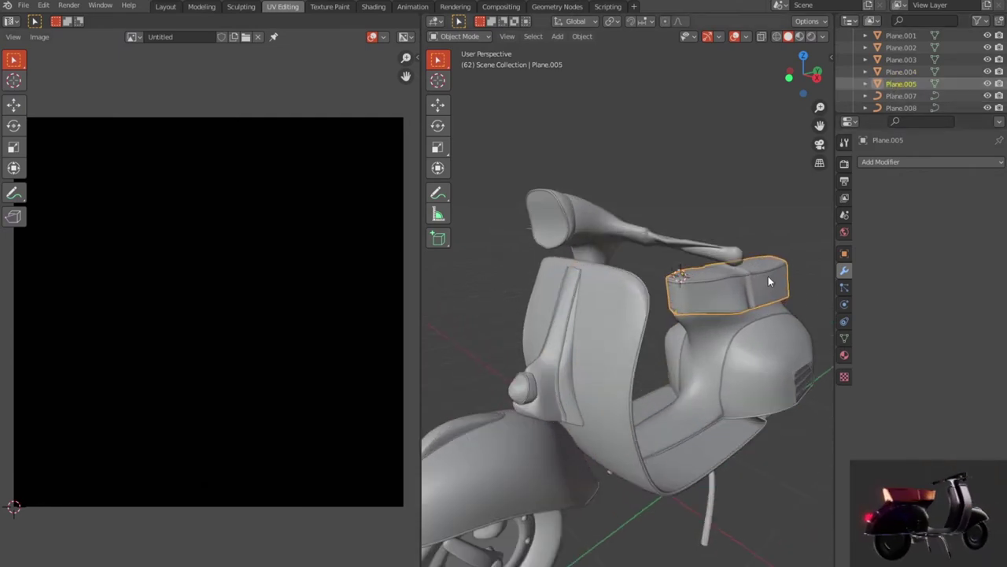
pyautogui.press('Tab')
pyautogui.press('a')
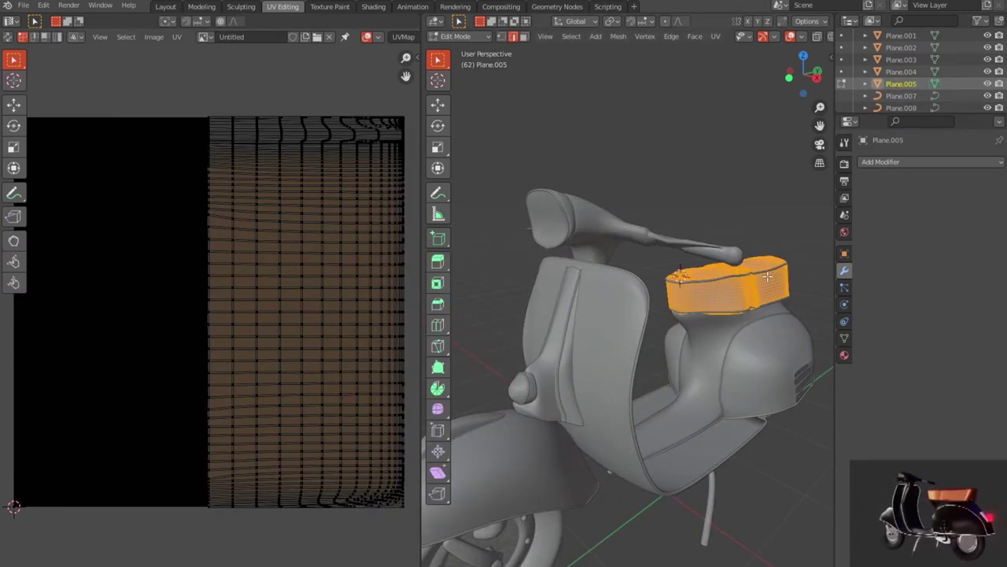
pyautogui.press('u')
pyautogui.click(767, 276)
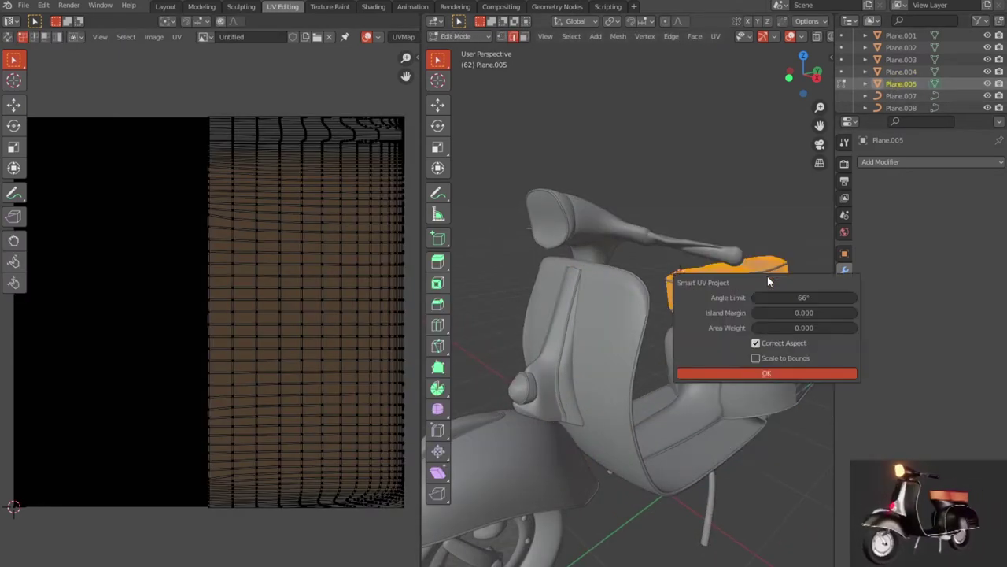
pyautogui.click(773, 371)
pyautogui.press('Tab')
# - Inspect the front fender curve Plane.007 in Edit Mode without changing it
pyautogui.scroll(-4, 756, 346)
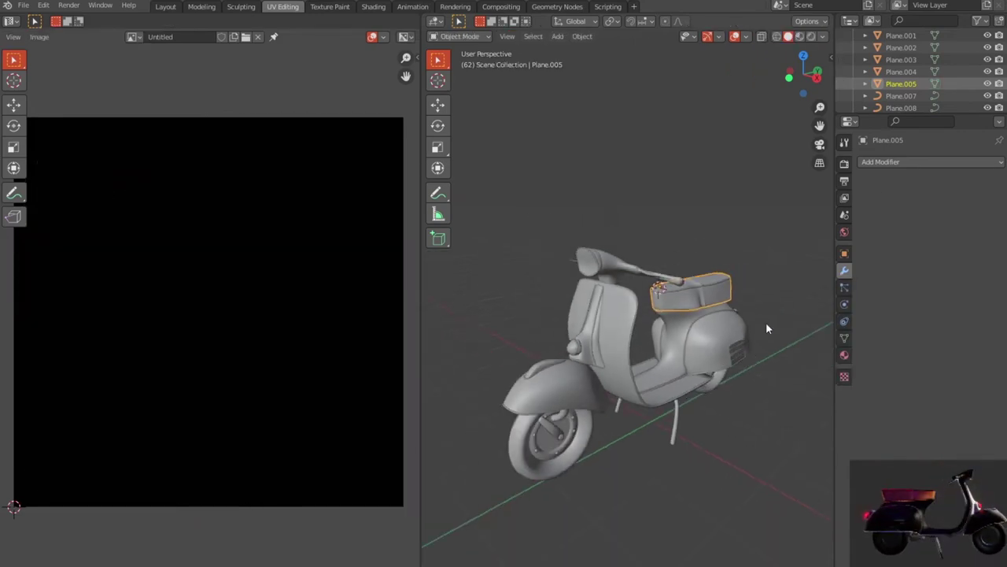
pyautogui.click(904, 96)
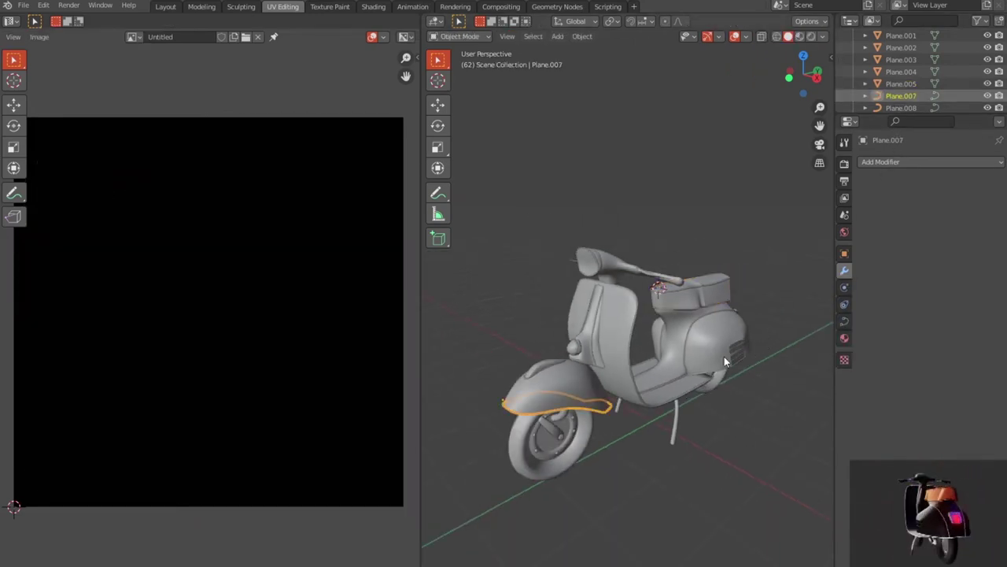
pyautogui.press('Tab')
pyautogui.scroll(2, 696, 390)
pyautogui.press('a')
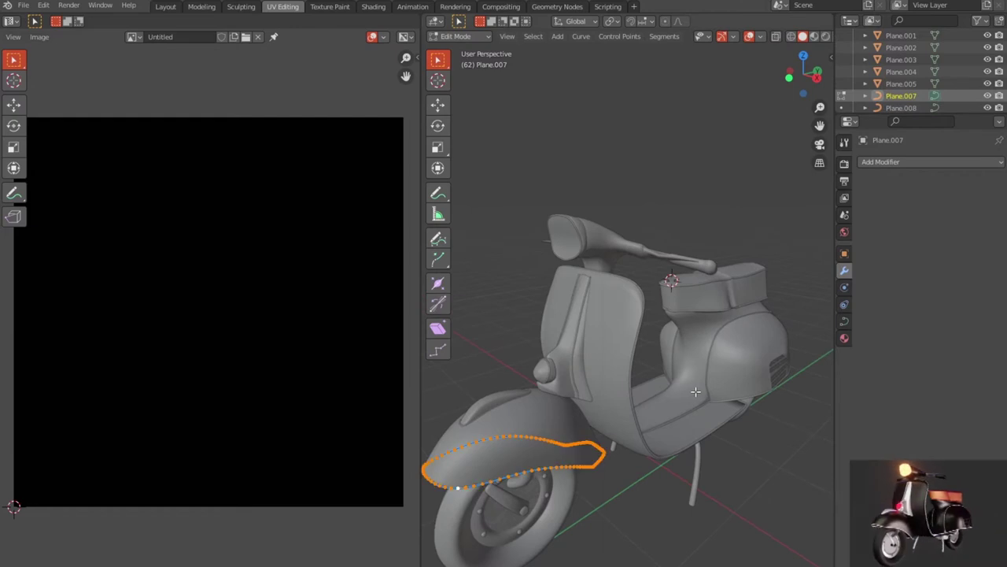
pyautogui.rightClick(697, 388)
pyautogui.click(660, 173)
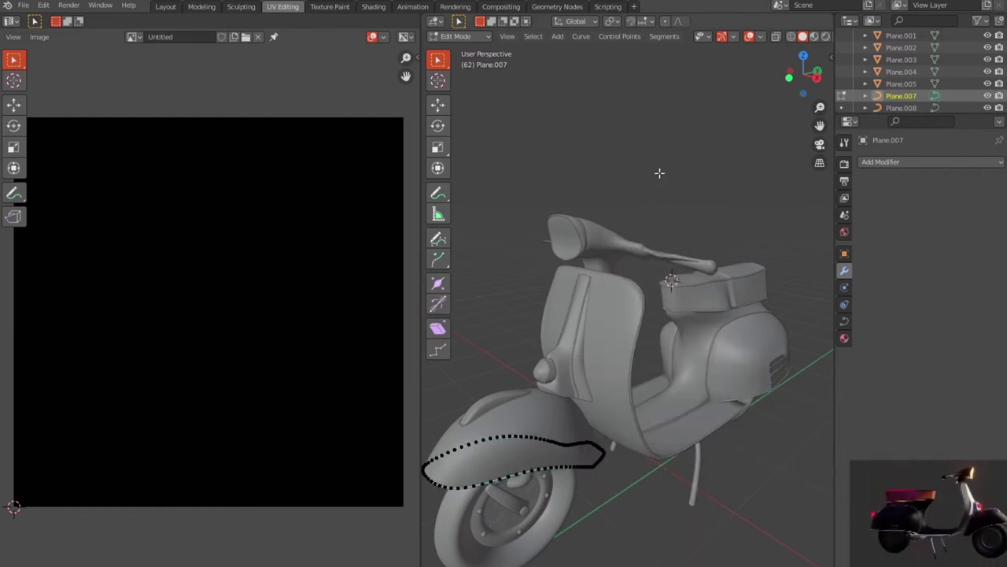
pyautogui.press('a')
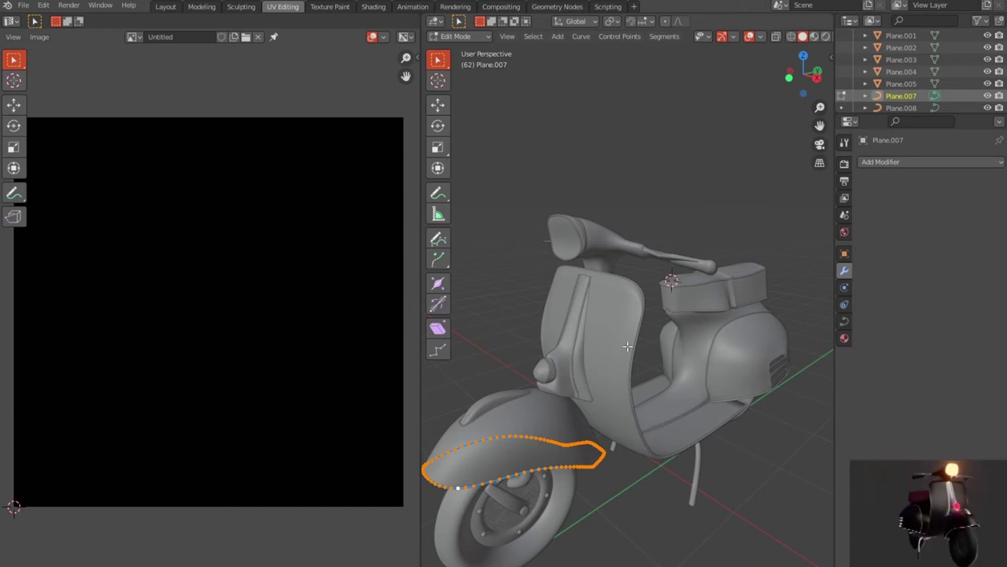
pyautogui.press('Tab')
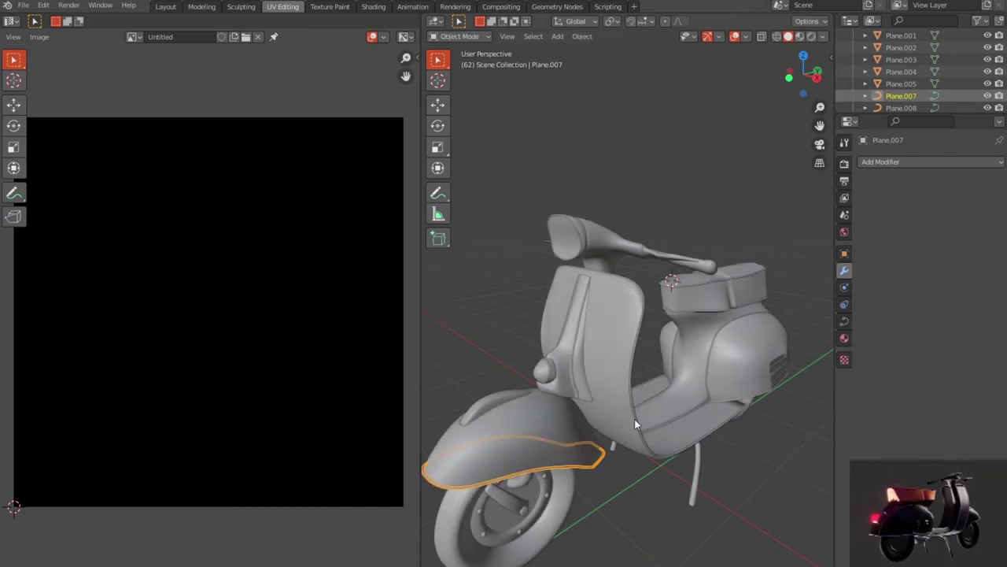
# - Convert the fender curve Plane.007 to a mesh and Smart-UV-unwrap it
pyautogui.rightClick(601, 463)
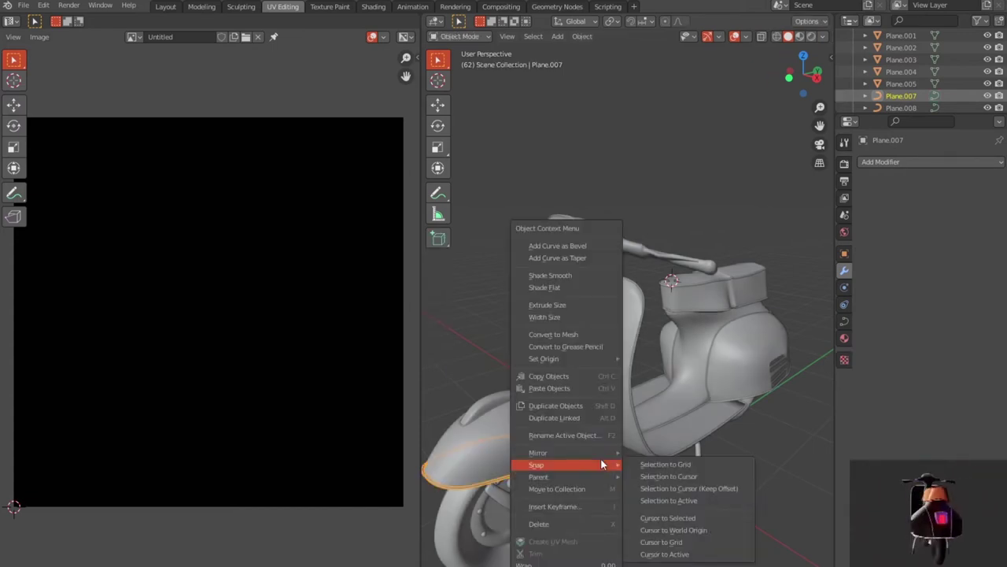
pyautogui.click(591, 331)
pyautogui.press('Tab')
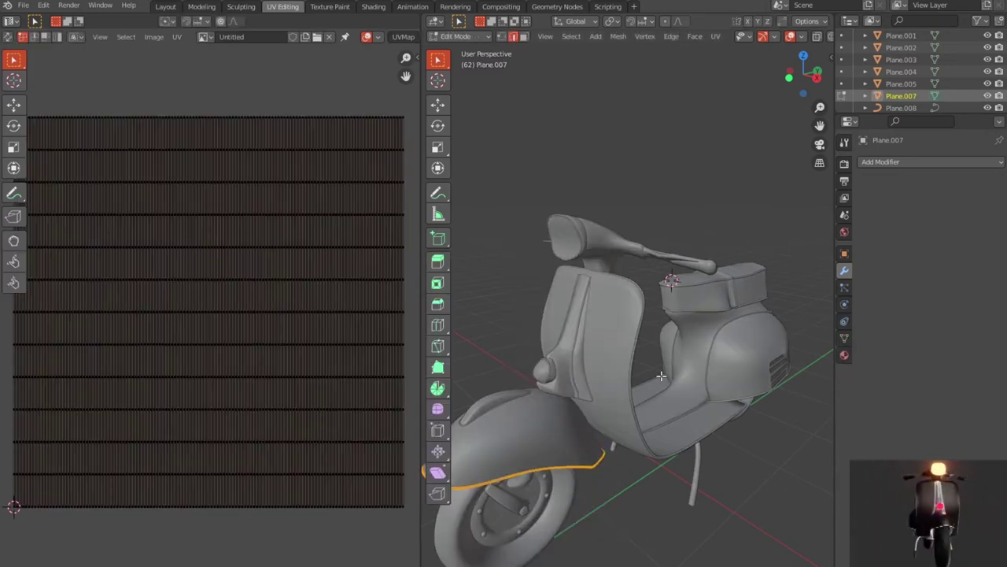
pyautogui.press('u')
pyautogui.click(660, 374)
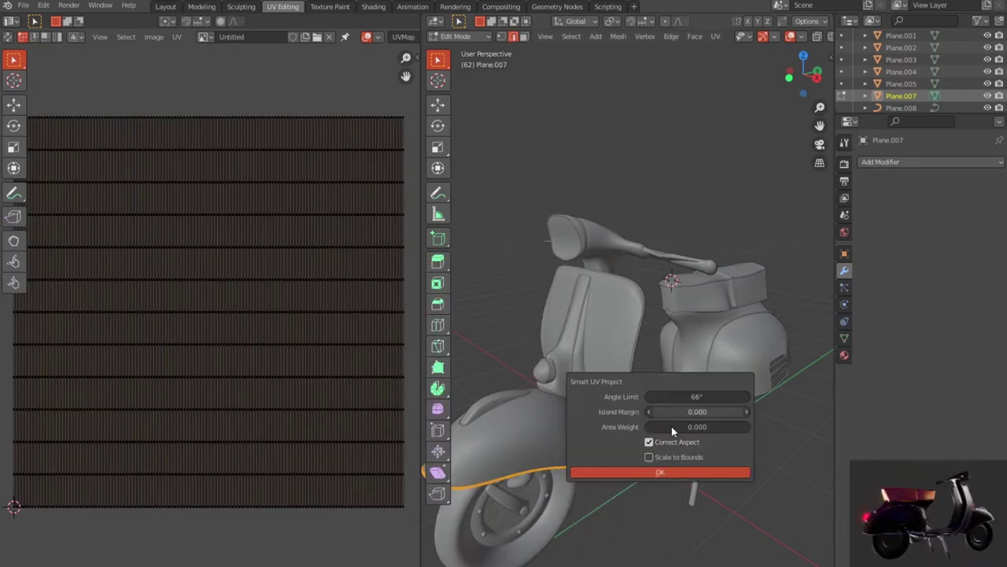
pyautogui.click(685, 473)
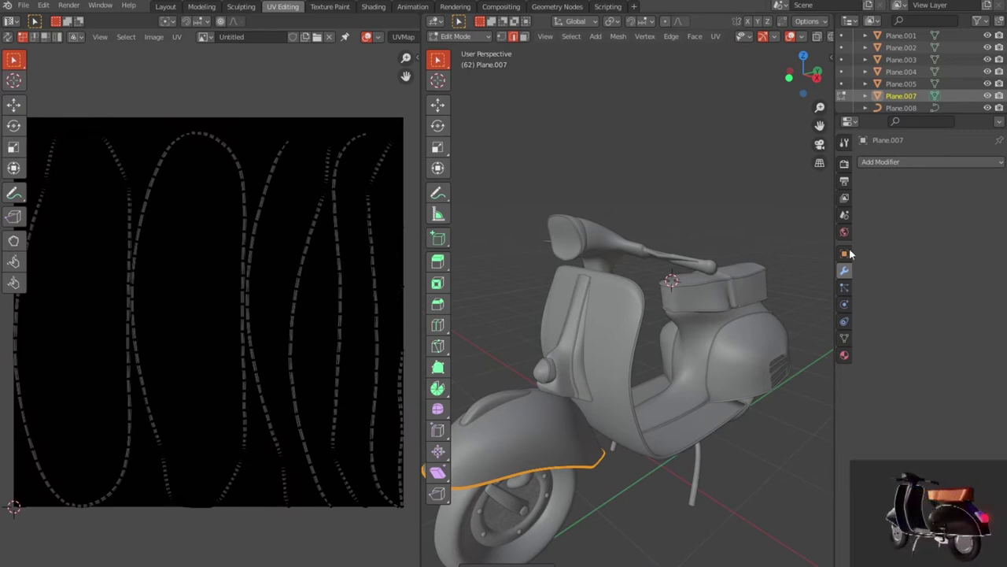
# - Enlarge the Outliner to show more objects and select the leg-shield curve Plane.008
pyautogui.click(897, 108)
pyautogui.moveTo(891, 114); pyautogui.dragTo(924, 395)
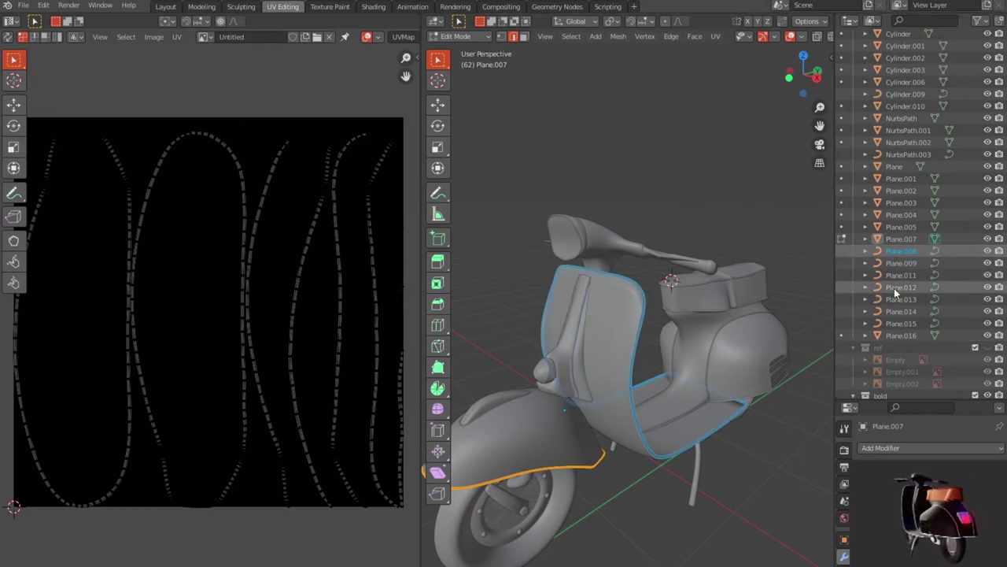
pyautogui.click(894, 263)
pyautogui.press('Tab')
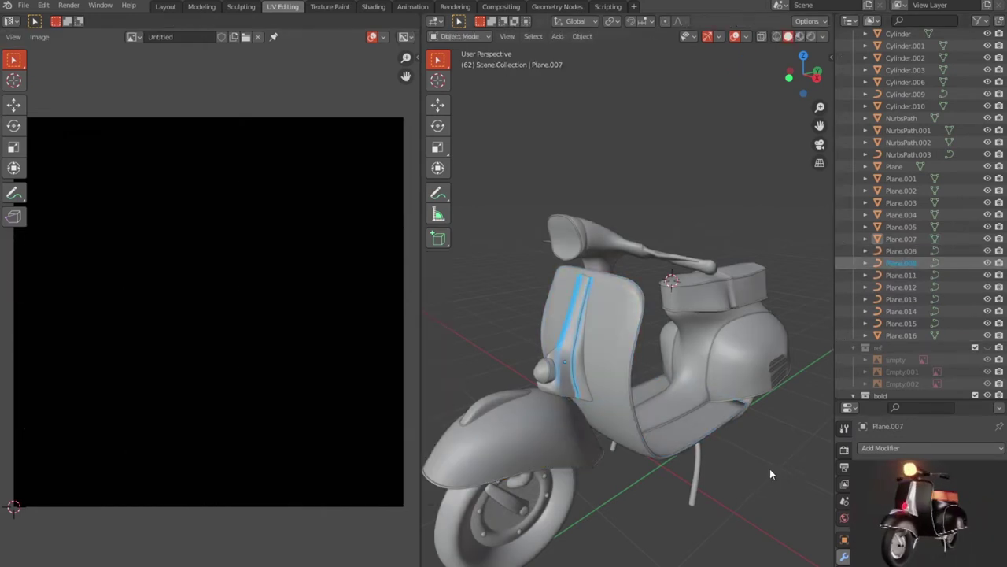
pyautogui.click(899, 251)
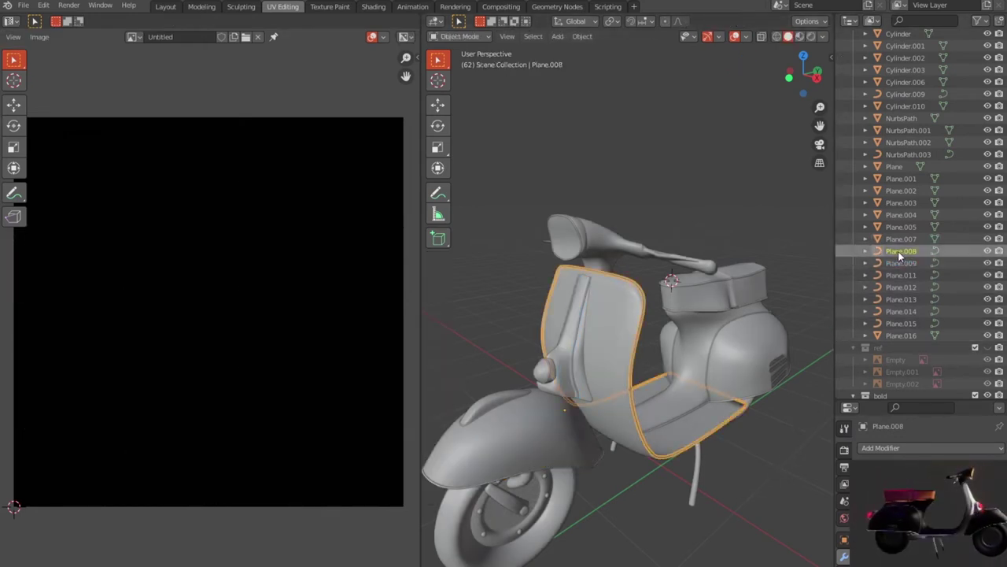
pyautogui.press('Tab')
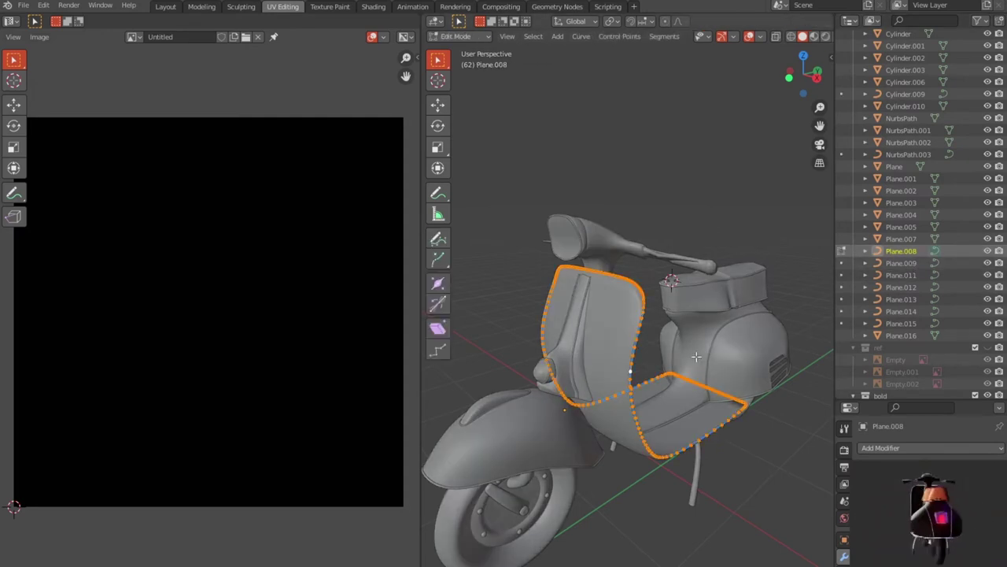
pyautogui.press('Tab')
# - Convert Plane.008 to a mesh and give it a Smart UV Project unwrap at 66°
pyautogui.rightClick(671, 362)
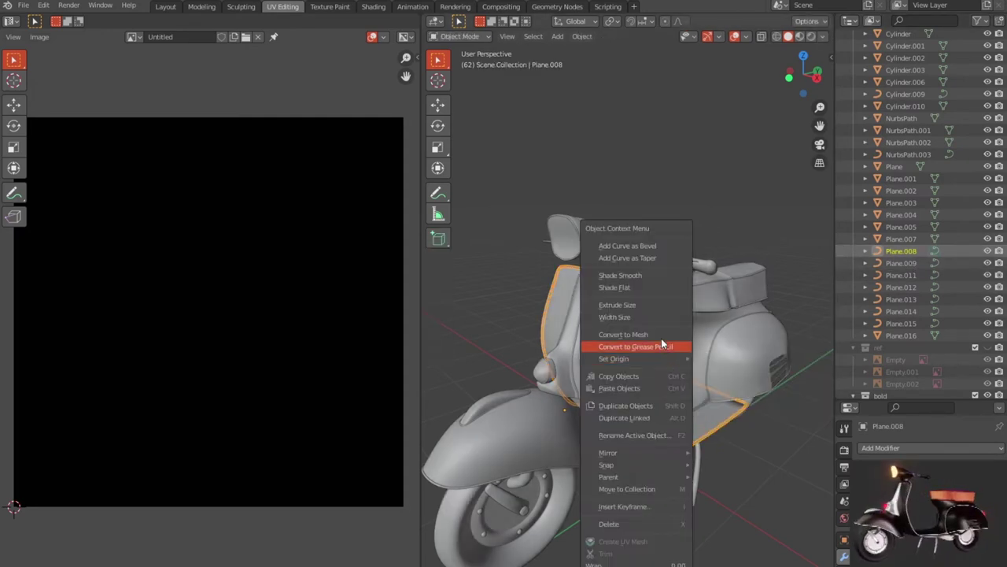
pyautogui.click(661, 343)
pyautogui.press('Tab')
pyautogui.press('a')
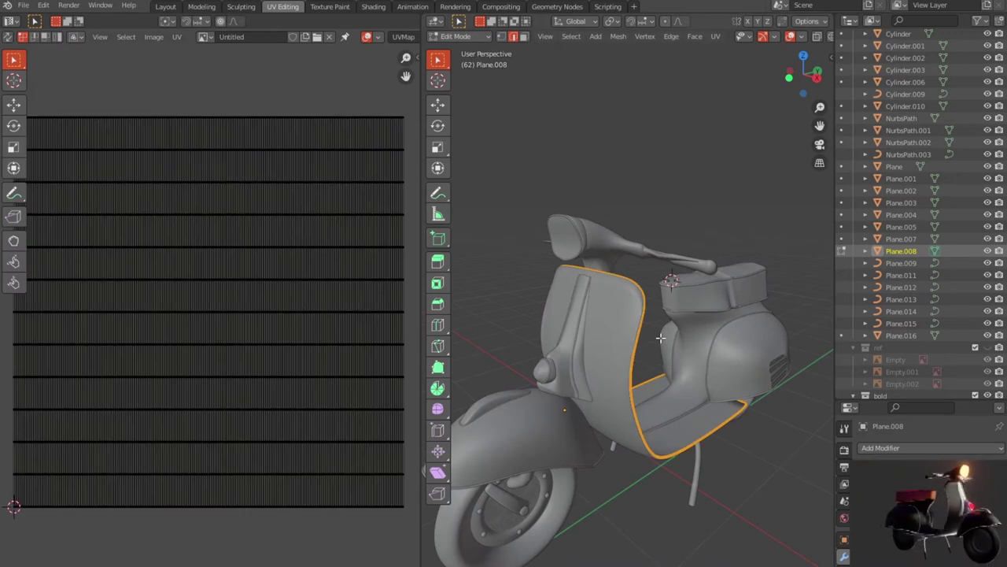
pyautogui.press('u')
pyautogui.click(661, 337)
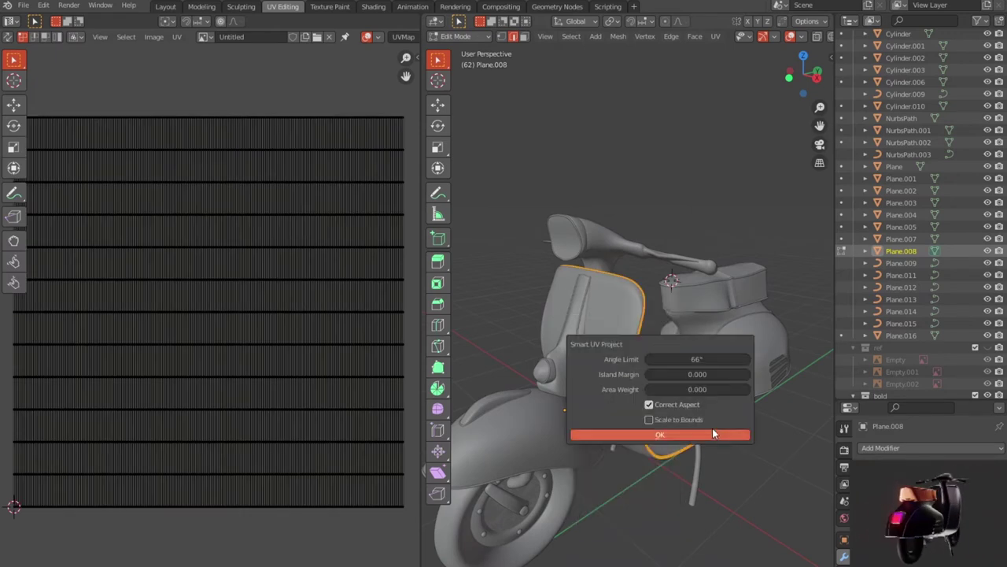
pyautogui.click(713, 428)
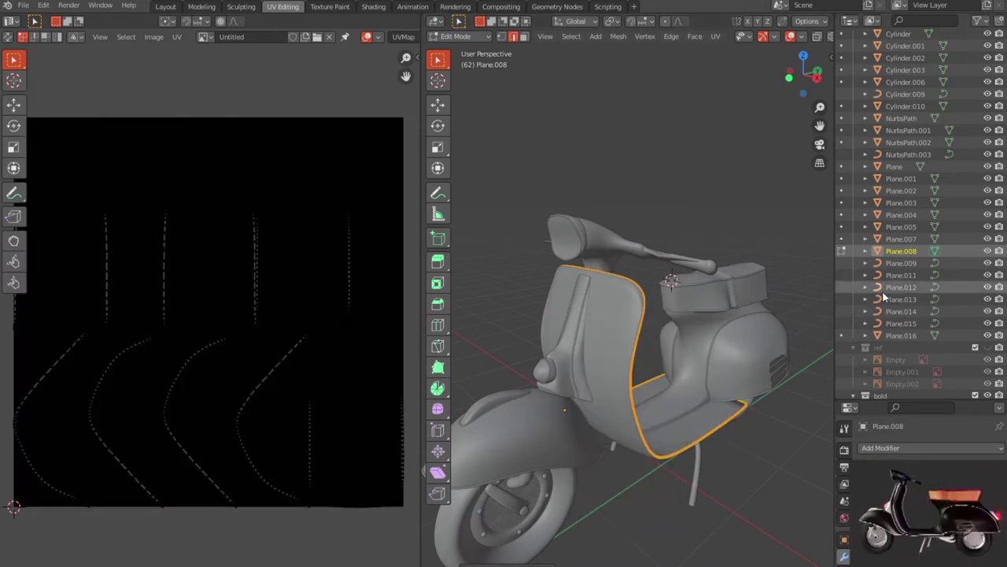
pyautogui.click(893, 244)
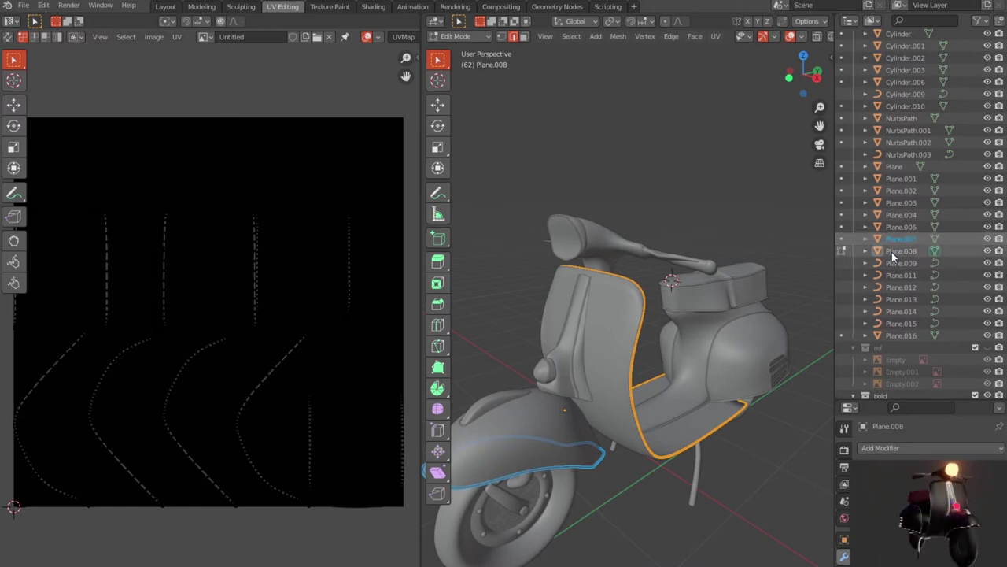
pyautogui.click(892, 252)
pyautogui.press('Tab')
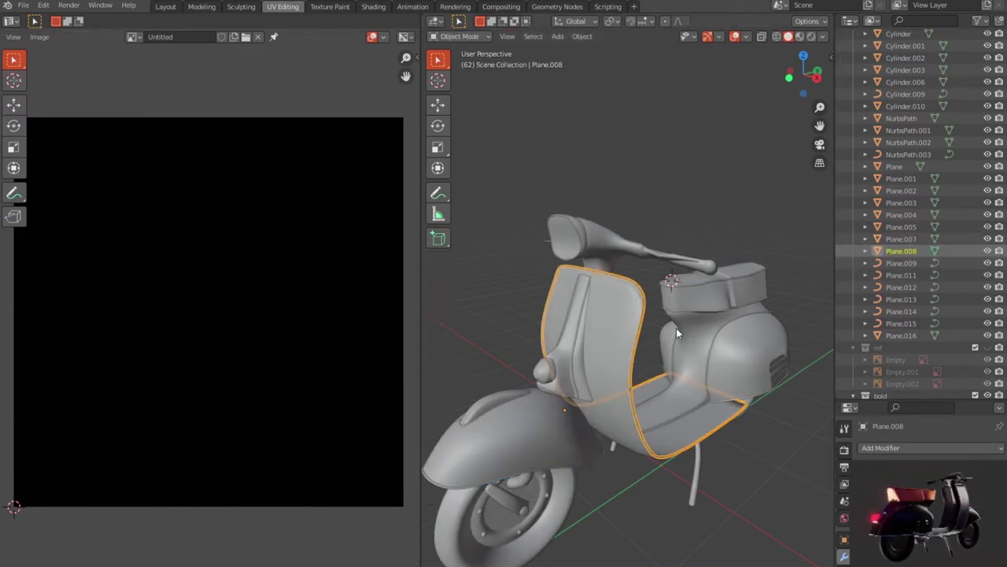
# - Check Plane.007 and Plane.008, then open the strip curve Plane.009 in Edit Mode
pyautogui.click(901, 240)
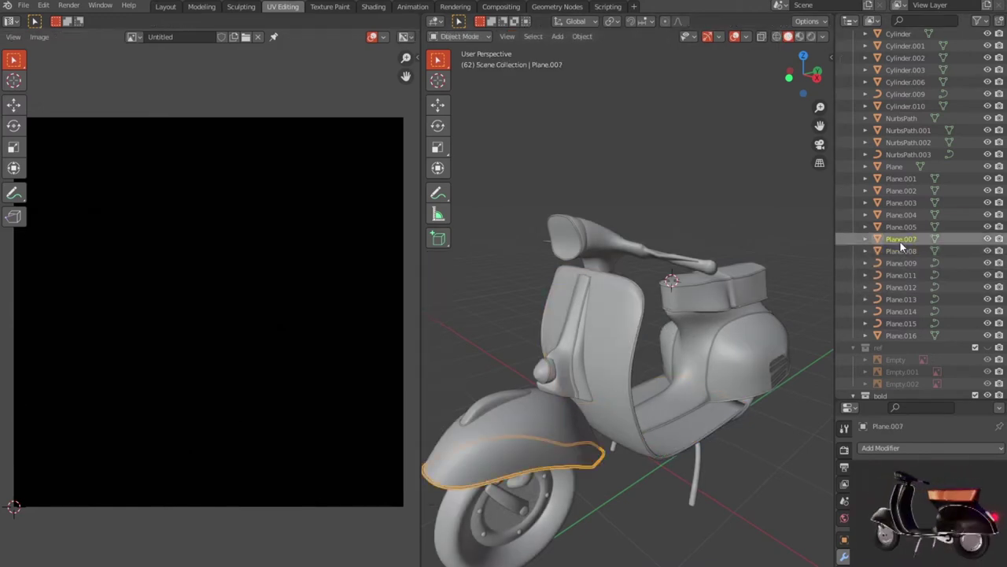
pyautogui.click(897, 251)
pyautogui.click(894, 264)
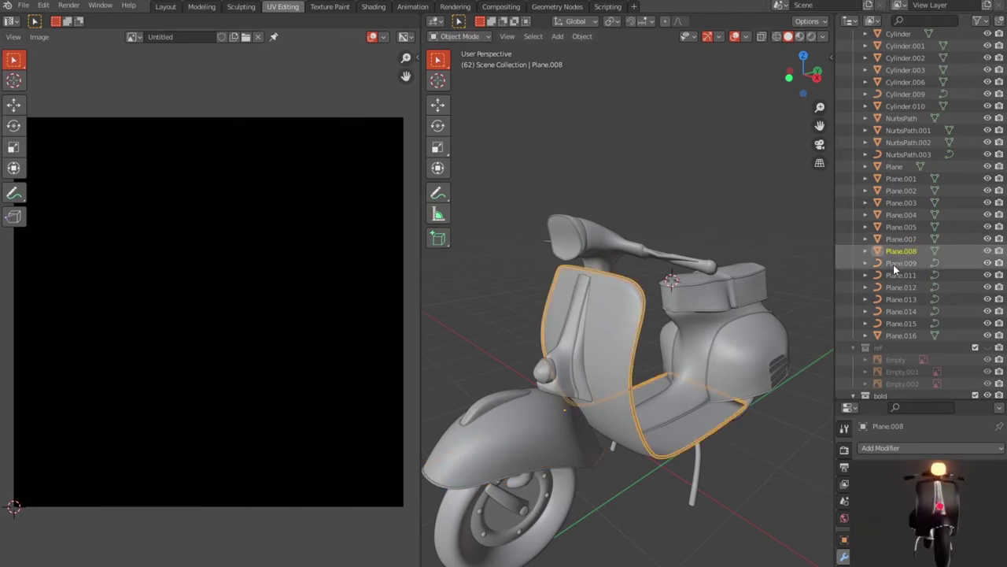
pyautogui.press('Tab')
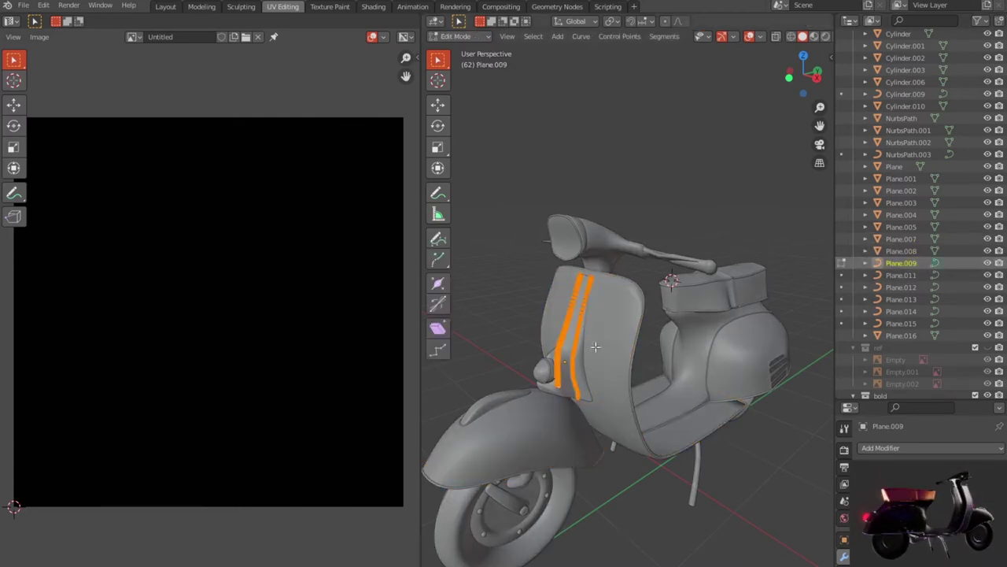
# - Convert the strip Plane.009 to a mesh and give it a Smart UV Project unwrap
pyautogui.press('Tab')
pyautogui.rightClick(595, 343)
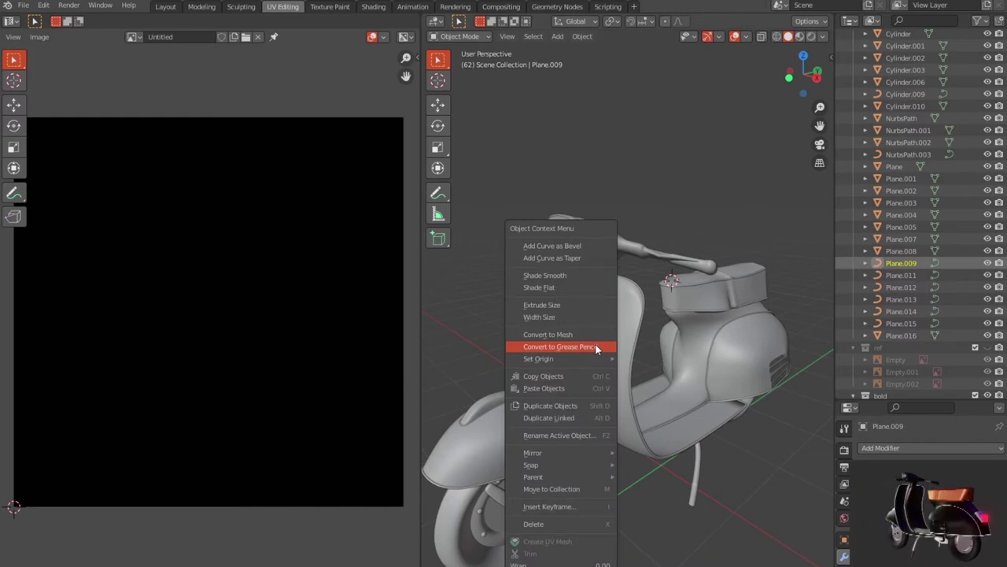
pyautogui.click(595, 337)
pyautogui.press('Tab')
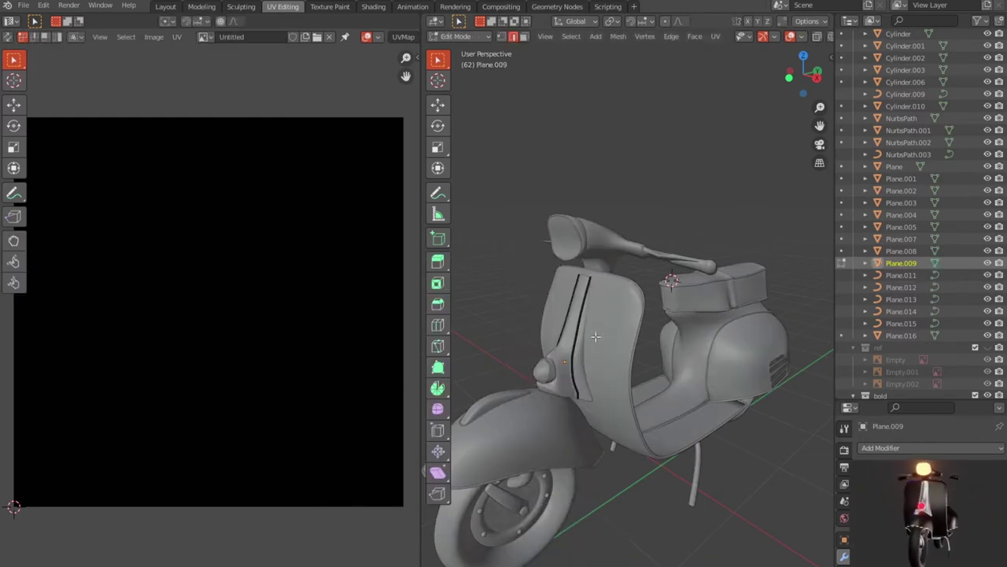
pyautogui.press('a')
pyautogui.rightClick(595, 335)
pyautogui.click(595, 335)
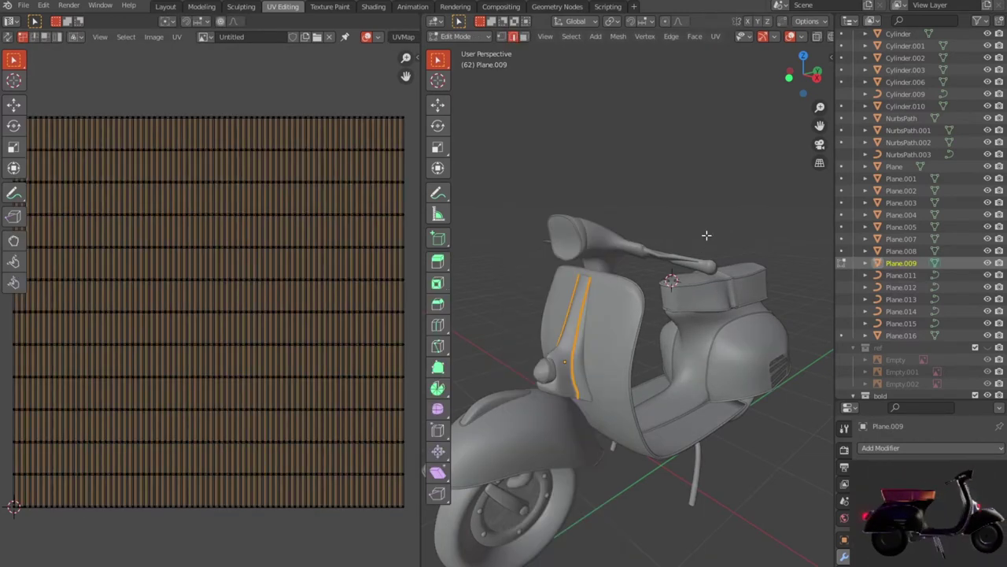
pyautogui.press('u')
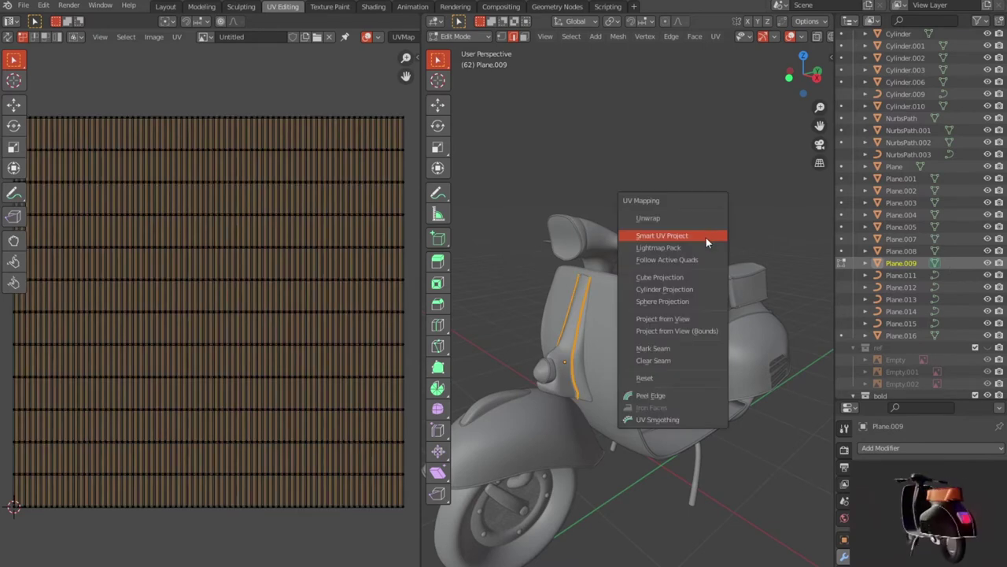
pyautogui.click(705, 236)
pyautogui.click(724, 330)
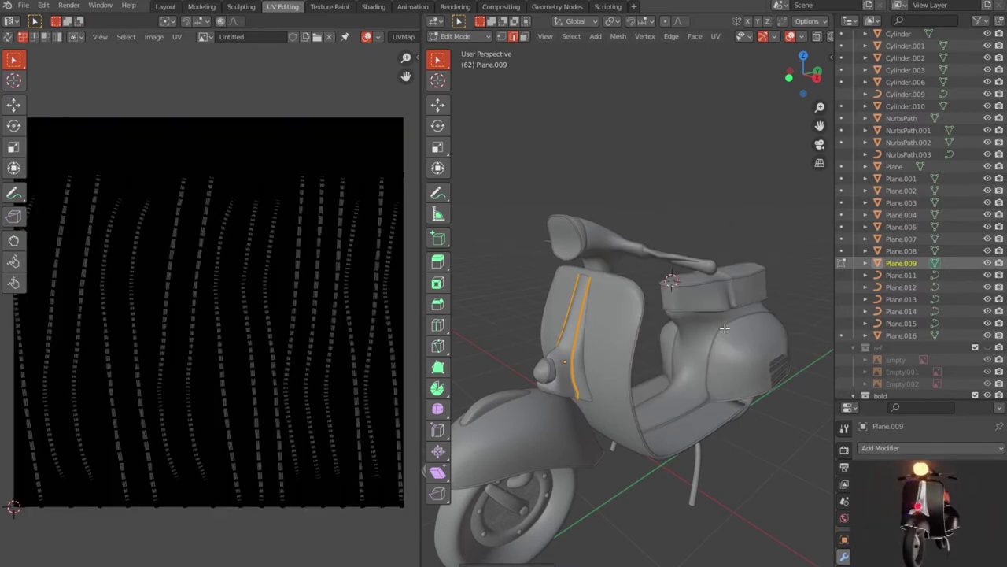
pyautogui.press('Tab')
# - Convert the side-panel trim curve Plane.011 to a mesh and Smart-UV-unwrap it
pyautogui.click(896, 277)
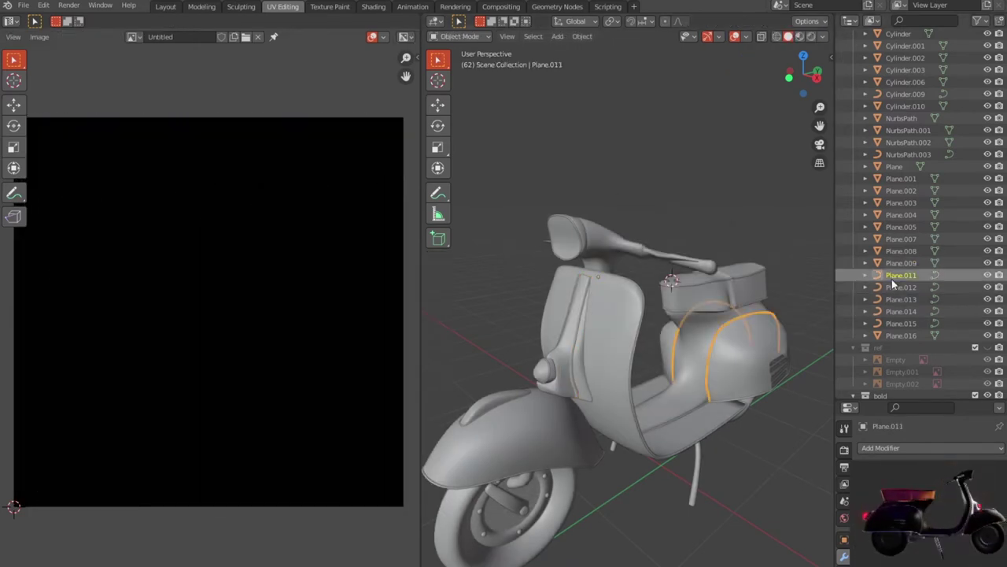
pyautogui.rightClick(734, 347)
pyautogui.click(733, 336)
pyautogui.press('Tab')
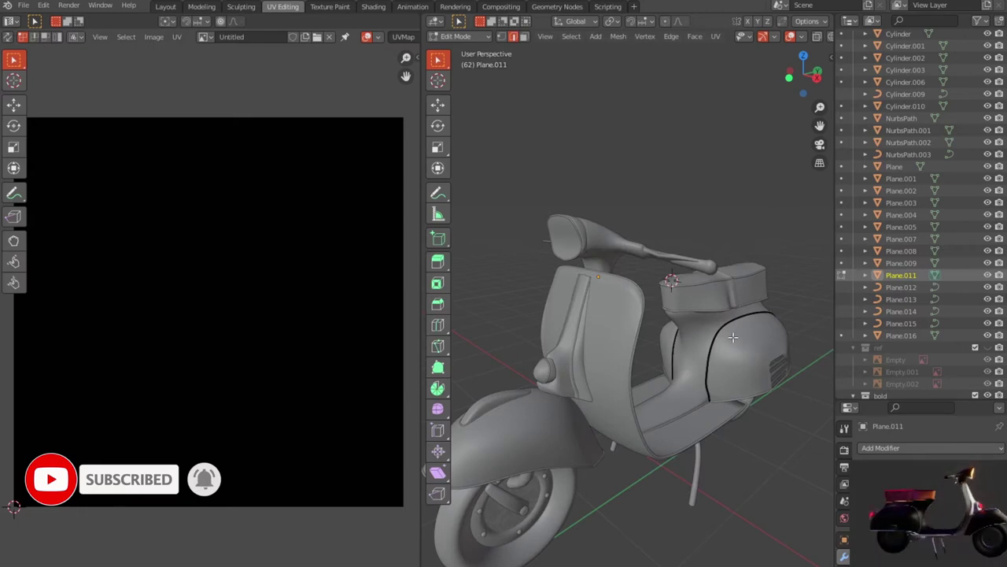
pyautogui.press('u')
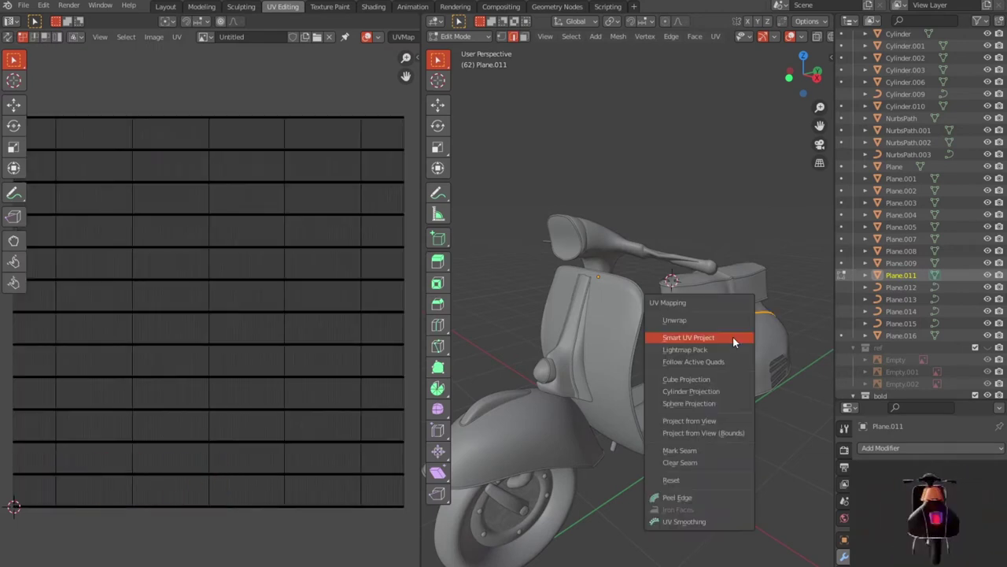
pyautogui.click(732, 336)
pyautogui.click(778, 432)
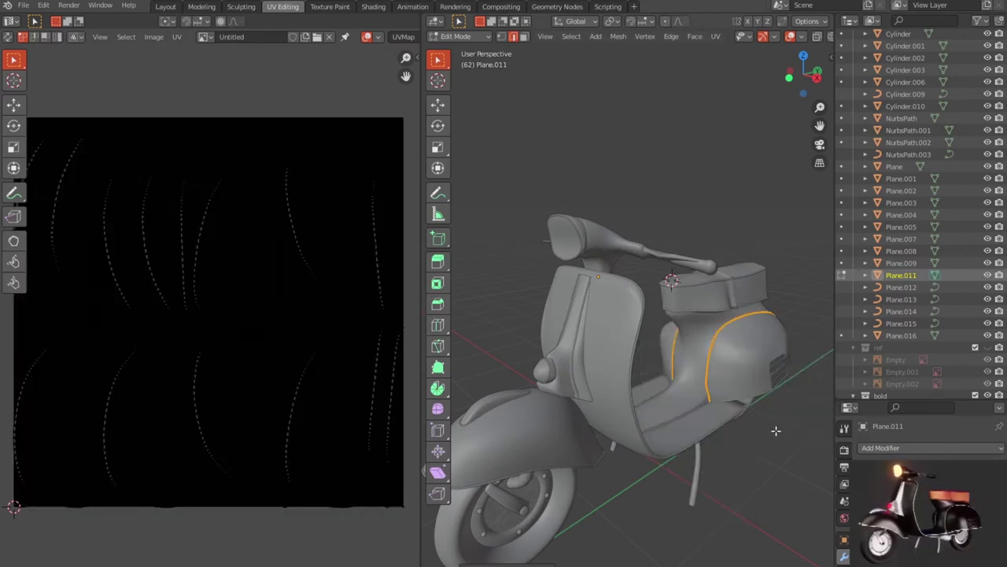
pyautogui.press('Tab')
pyautogui.click(894, 289)
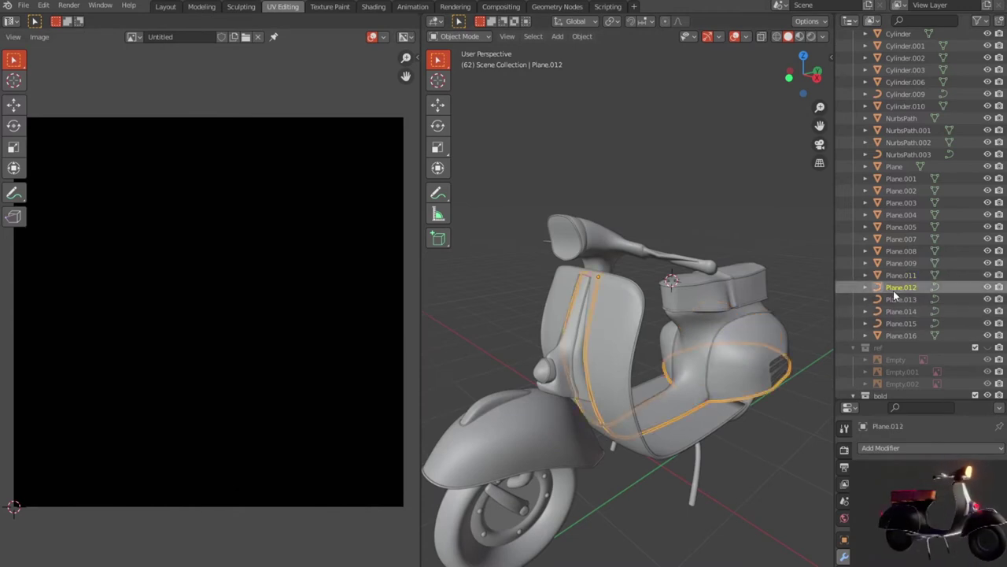
# - Convert the Plane.012 floorboard trim to a mesh and unwrap it with Smart UV Project
pyautogui.rightClick(698, 400)
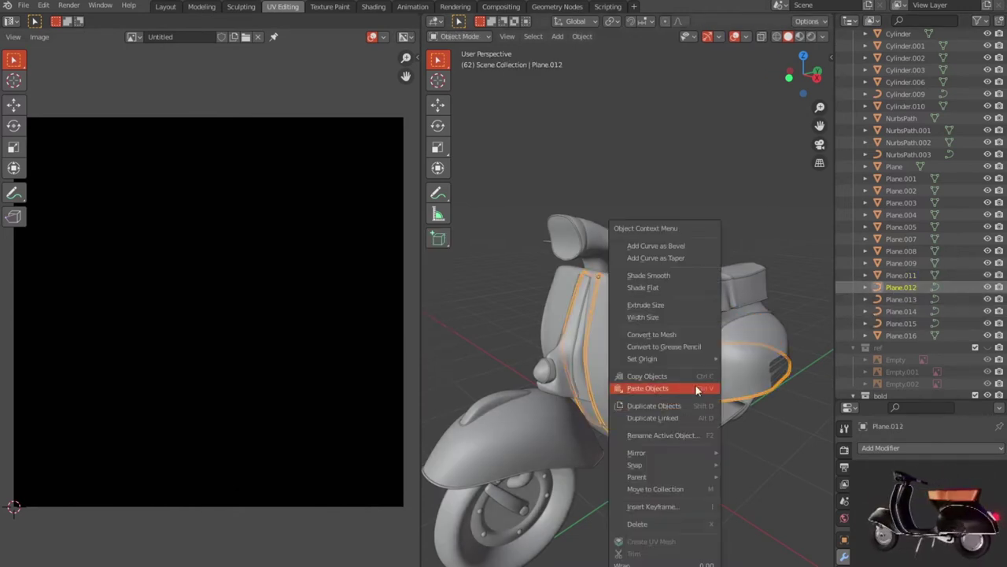
pyautogui.click(692, 336)
pyautogui.press('Tab')
pyautogui.press('a')
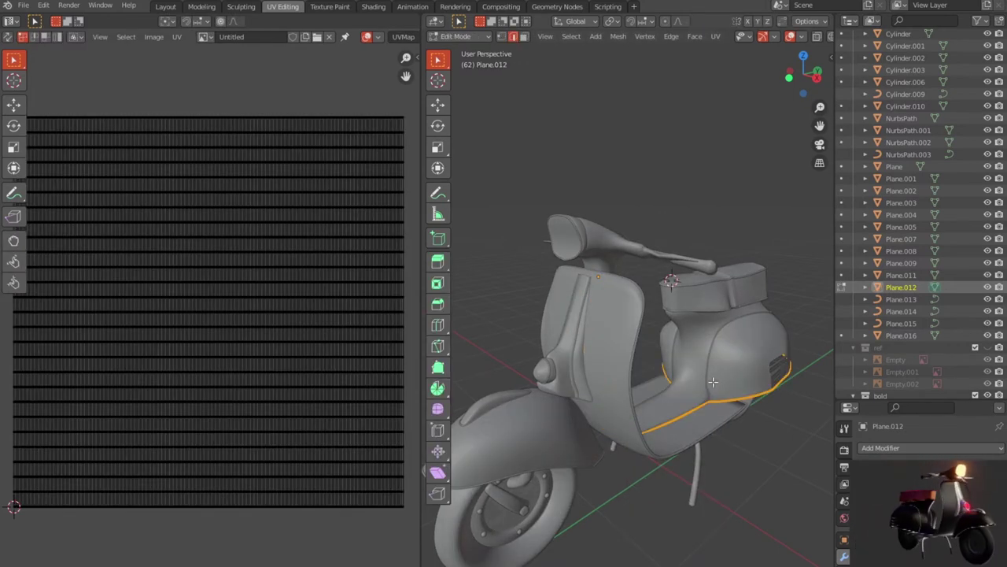
pyautogui.press('u')
pyautogui.click(713, 381)
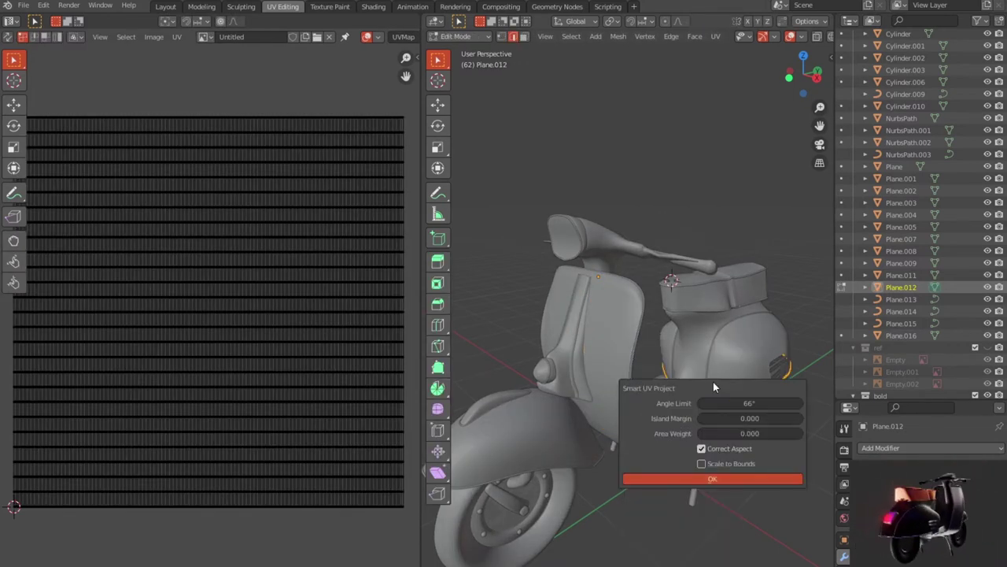
pyautogui.click(772, 476)
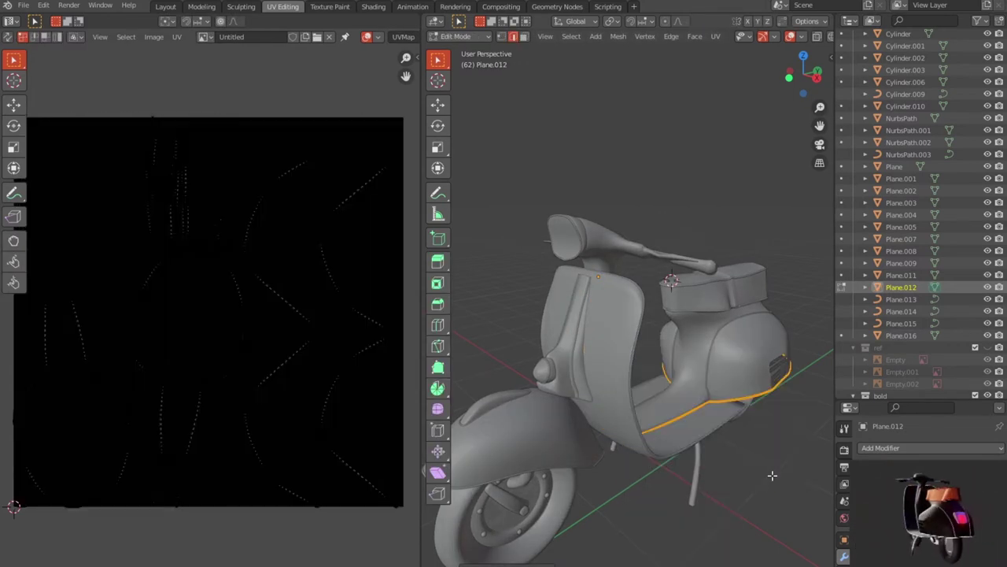
pyautogui.doubleClick(897, 300)
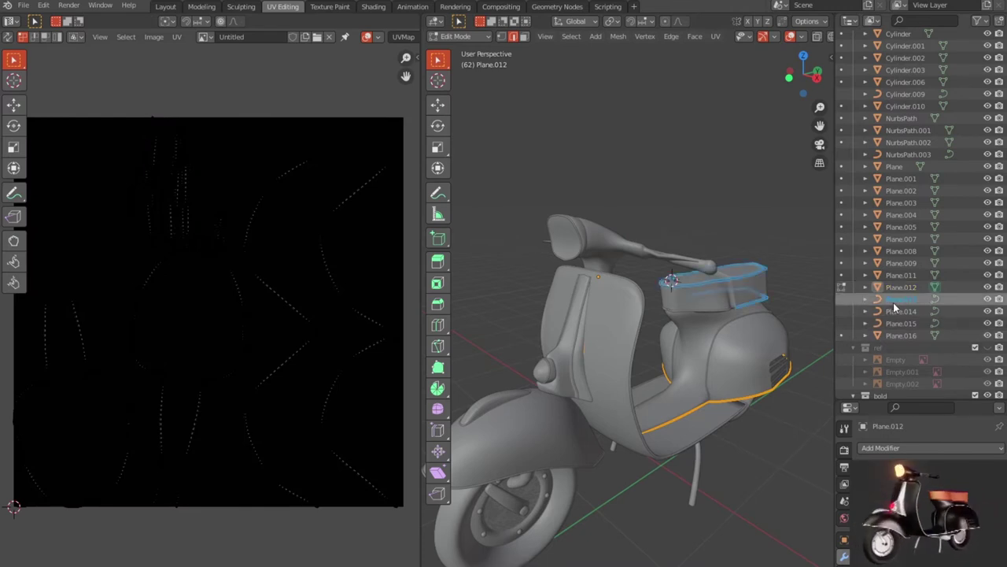
pyautogui.rightClick(720, 330)
pyautogui.press('Tab')
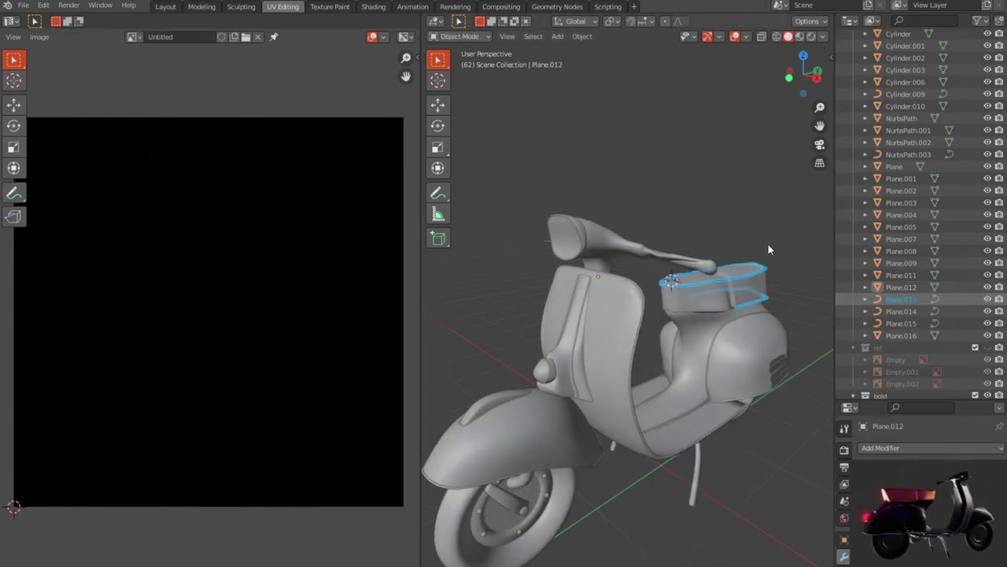
# - Convert the Plane.013 seat-base trim to a mesh and unwrap it with Smart UV Project
pyautogui.click(879, 324)
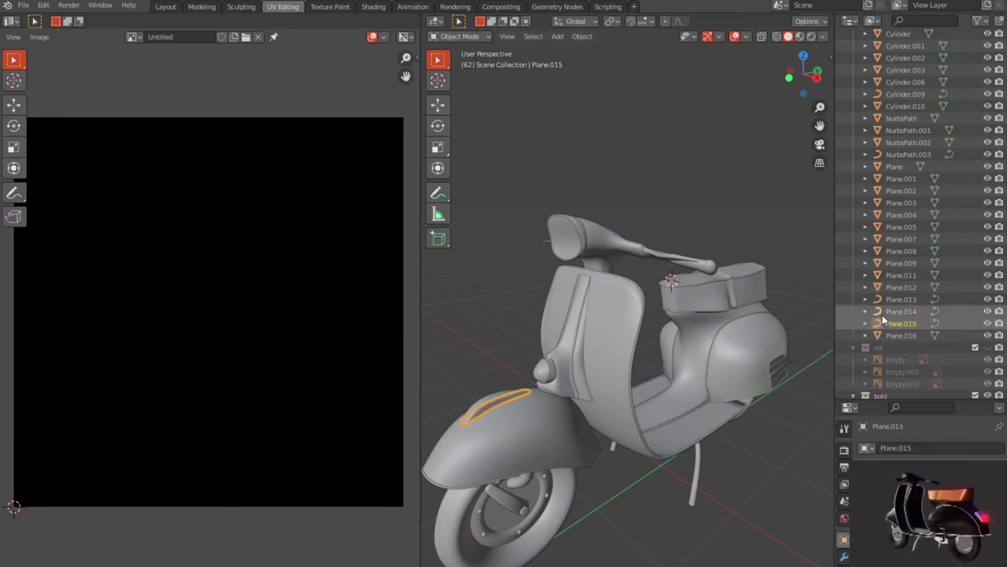
pyautogui.click(889, 300)
pyautogui.rightClick(773, 268)
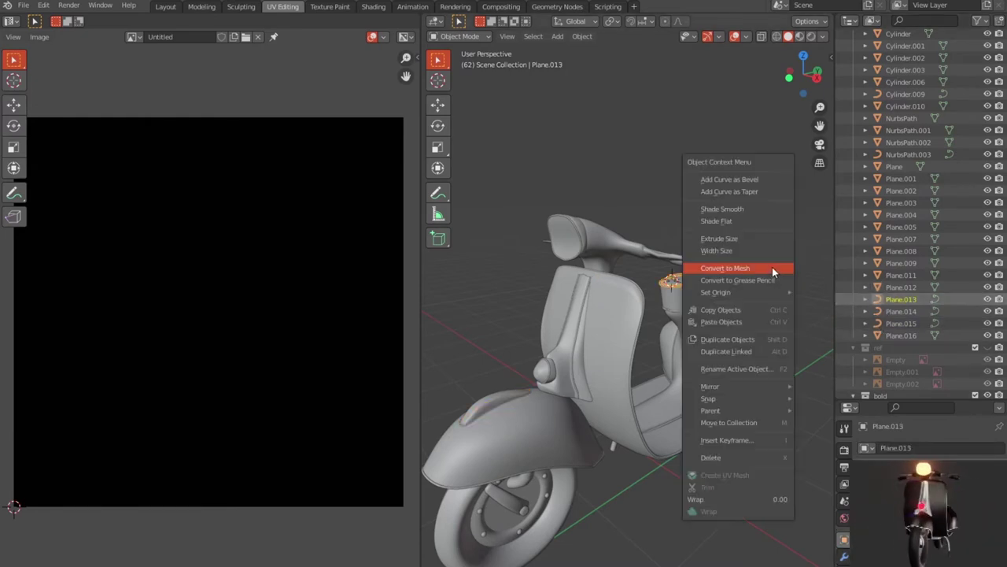
pyautogui.click(772, 268)
pyautogui.press('Tab')
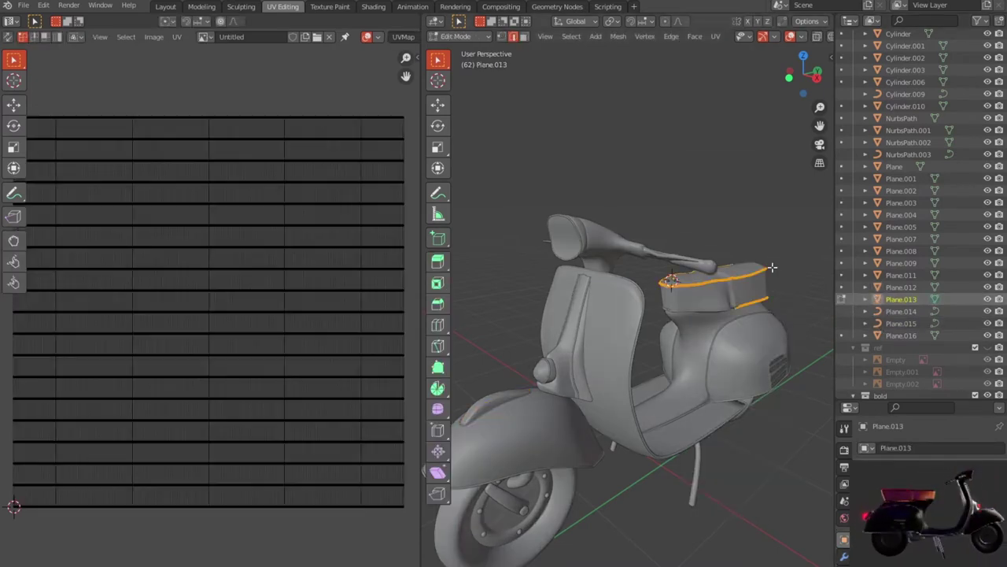
pyautogui.press('u')
pyautogui.click(771, 266)
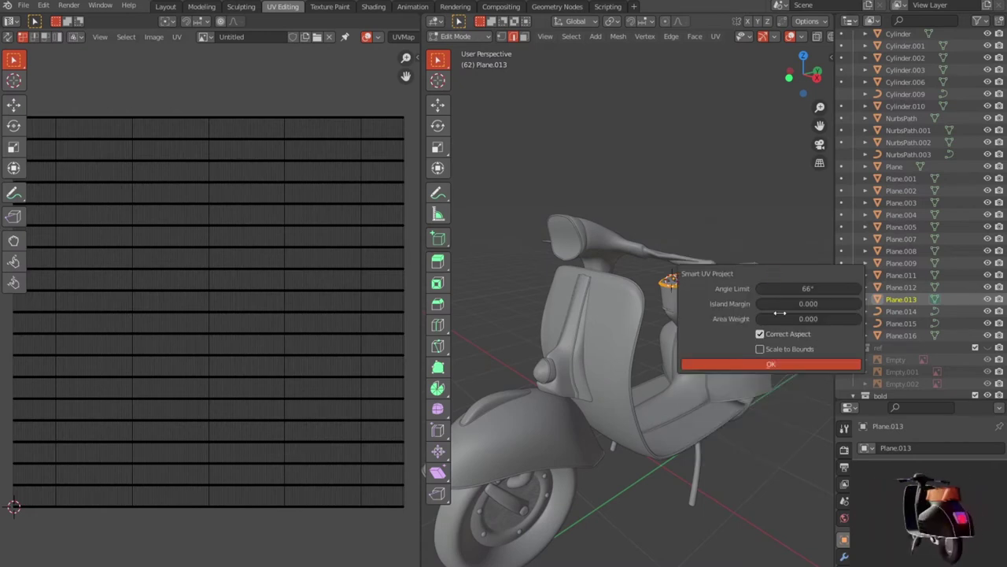
pyautogui.click(774, 364)
pyautogui.press('Tab')
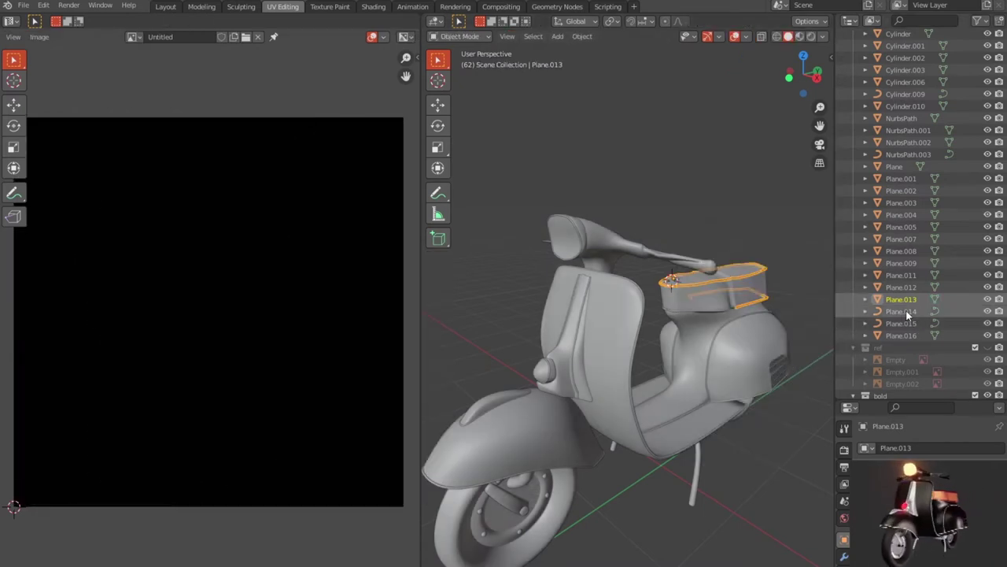
pyautogui.click(903, 312)
pyautogui.press('Tab')
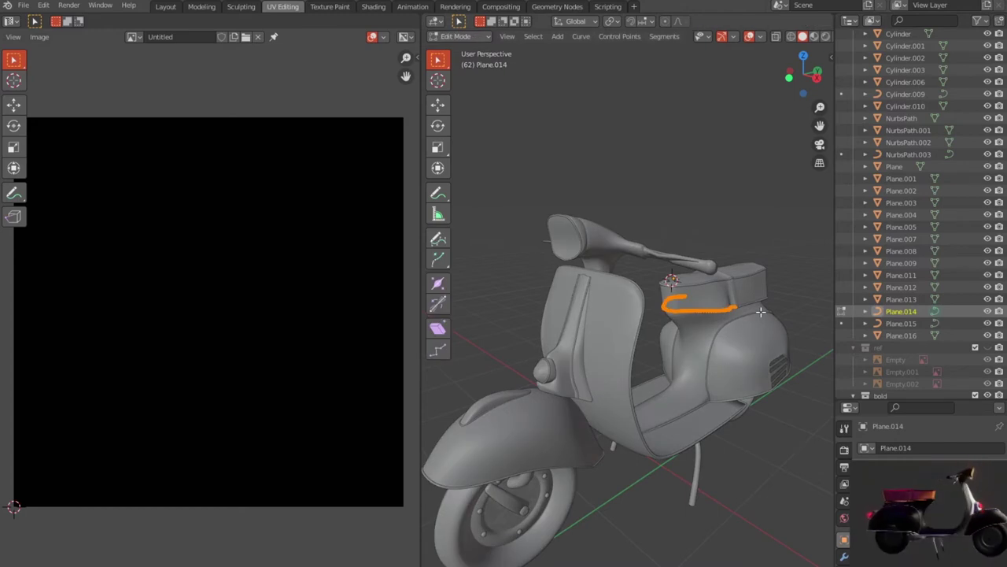
# - Convert Plane.014 to a Smart UV-unwrapped mesh, then put the Plane.015 fender curve into Edit Mode
pyautogui.rightClick(762, 311)
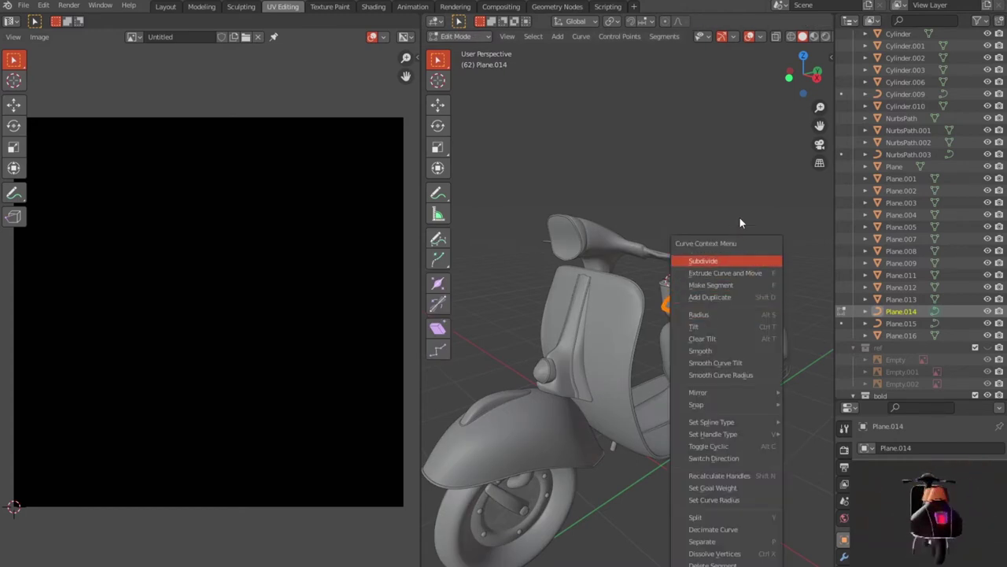
pyautogui.press('Tab')
pyautogui.rightClick(732, 279)
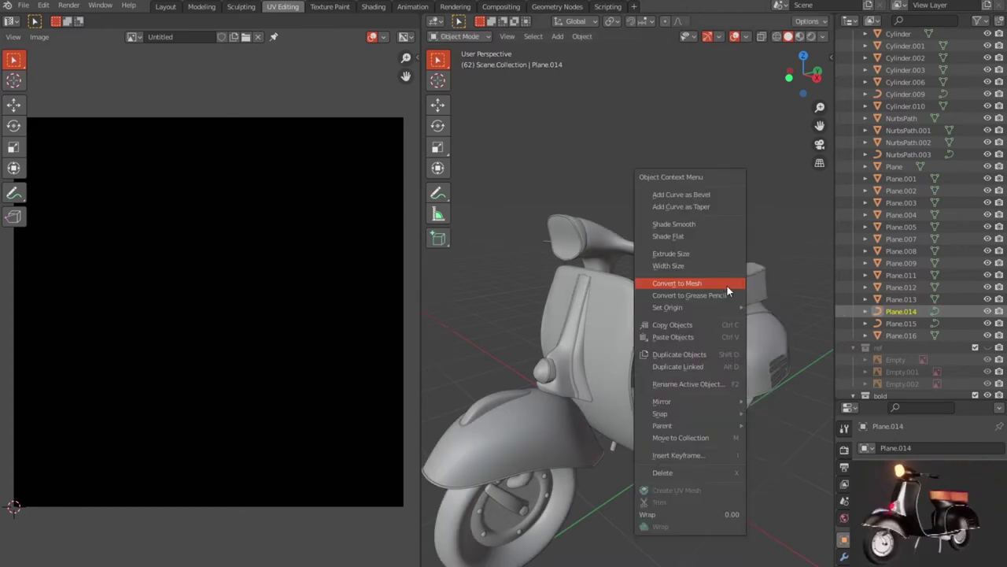
pyautogui.click(727, 286)
pyautogui.press('Tab')
pyautogui.press('a')
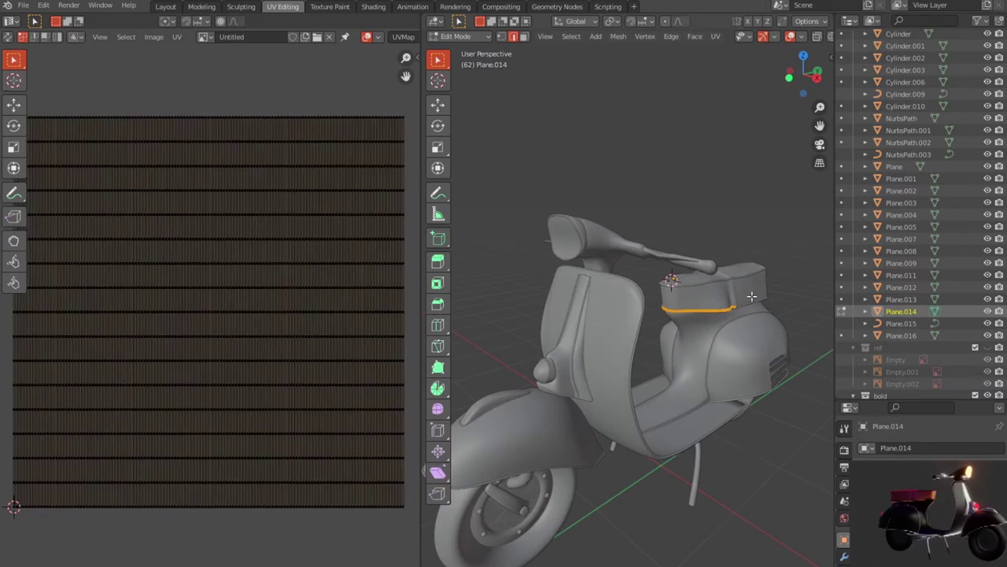
pyautogui.press('u')
pyautogui.click(752, 296)
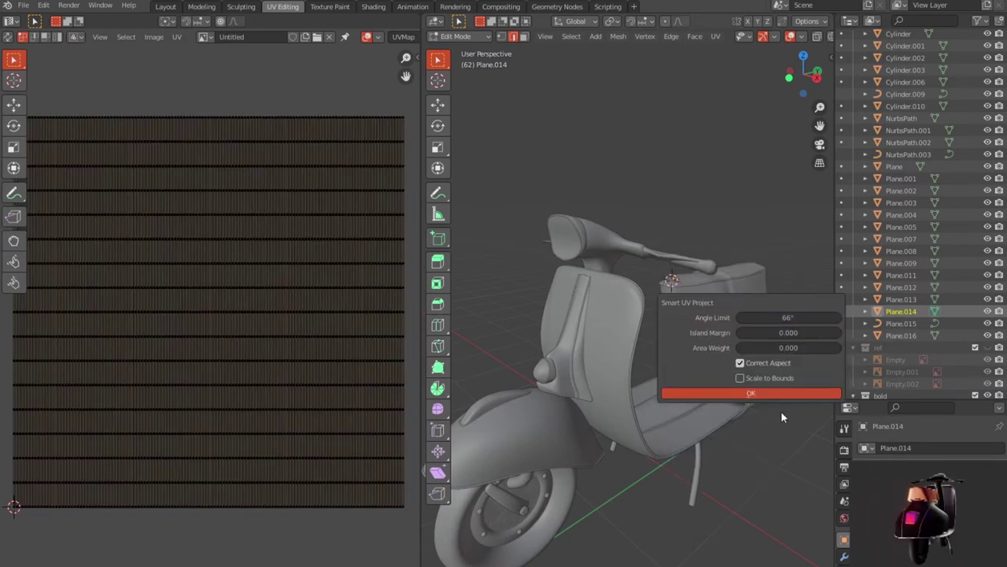
pyautogui.click(779, 392)
pyautogui.press('Tab')
pyautogui.click(898, 323)
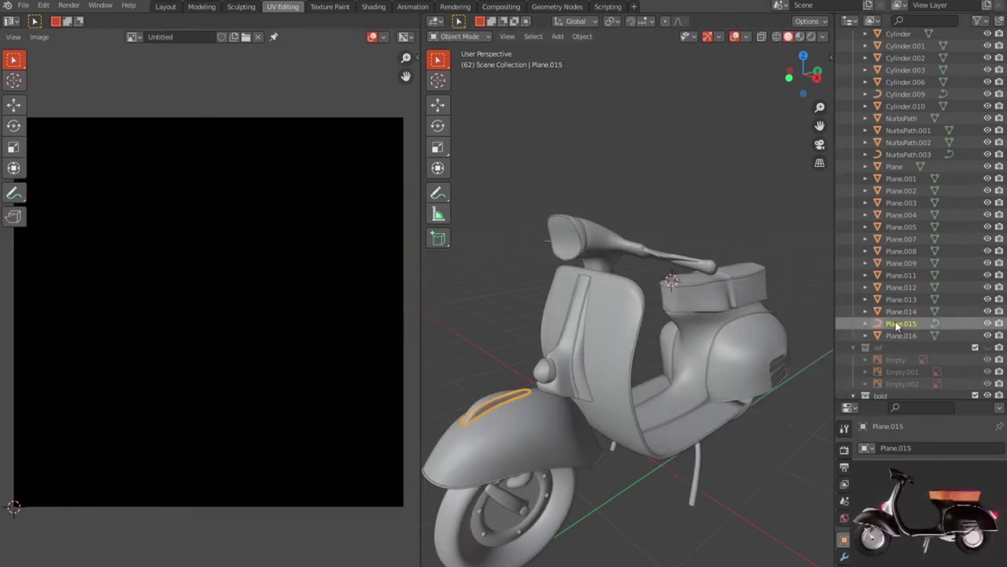
pyautogui.press('Tab')
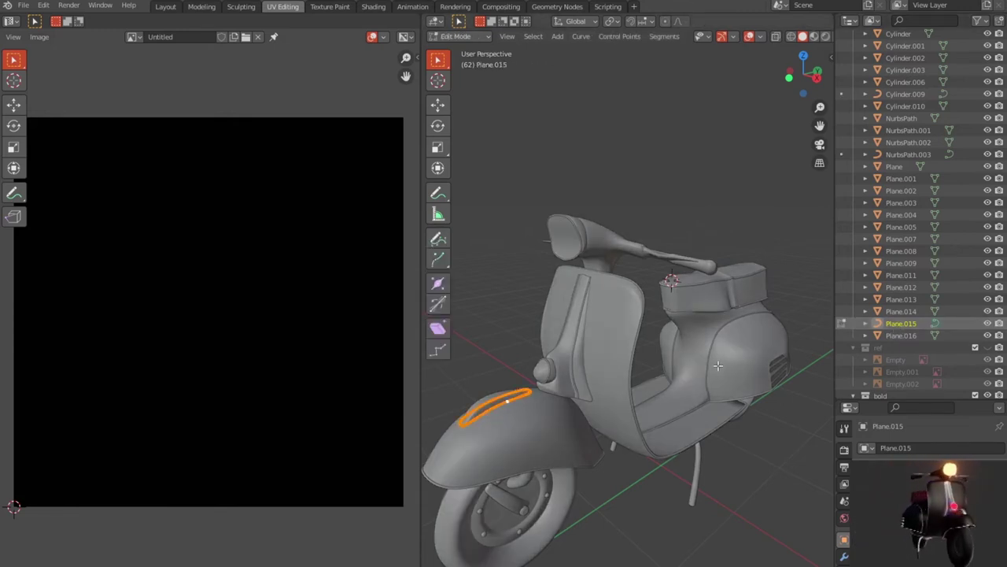
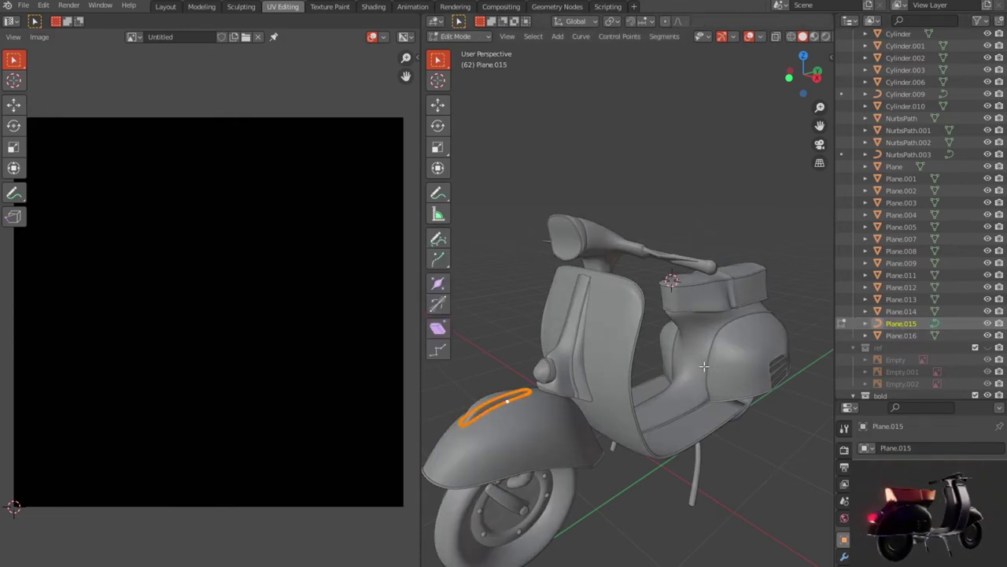
# - Convert the front fender trim curve Plane.015 into a mesh
pyautogui.scroll(-2, 581, 393)
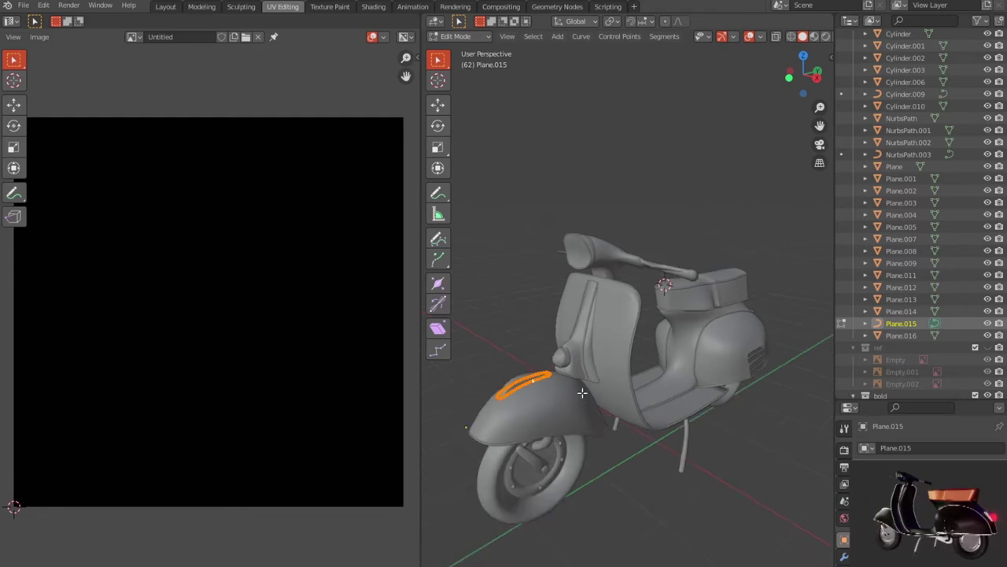
pyautogui.scroll(2, 582, 393)
pyautogui.press('Tab')
pyautogui.rightClick(582, 392)
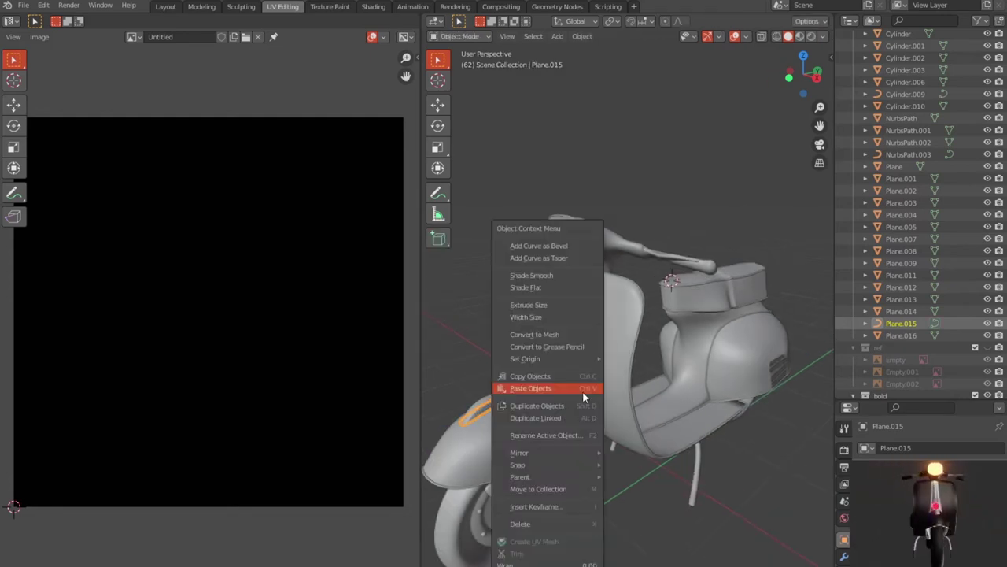
pyautogui.click(579, 335)
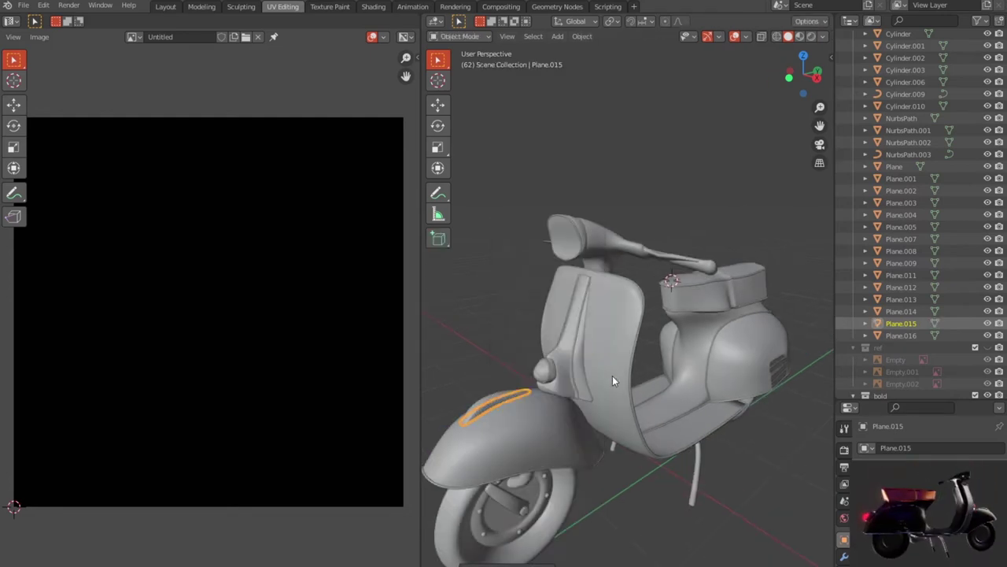
# - Smart UV Project the whole Plane.015 mesh and return to Object Mode
pyautogui.press('Tab')
pyautogui.press('a')
pyautogui.rightClick(613, 376)
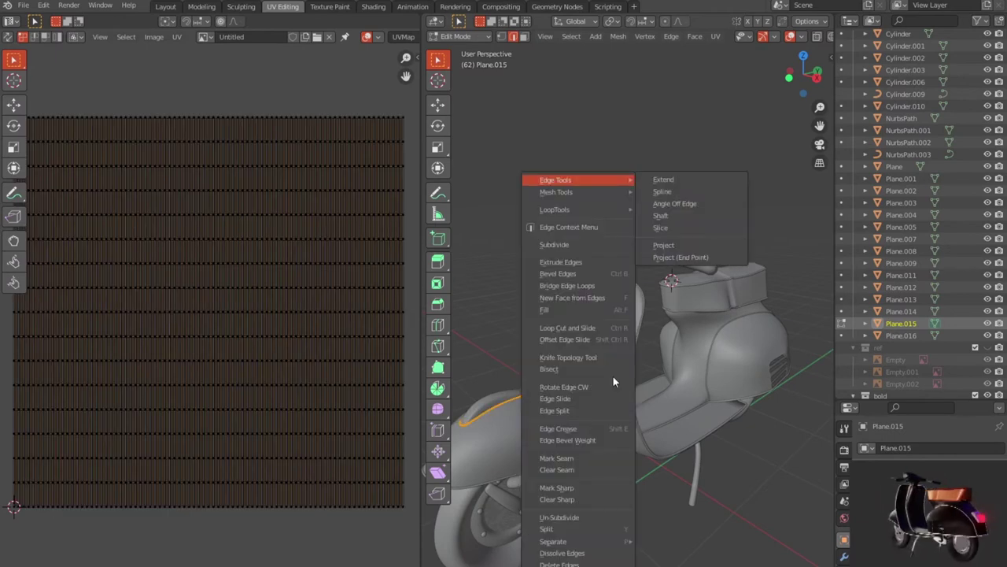
pyautogui.click(606, 355)
pyautogui.click(690, 208)
pyautogui.press('a')
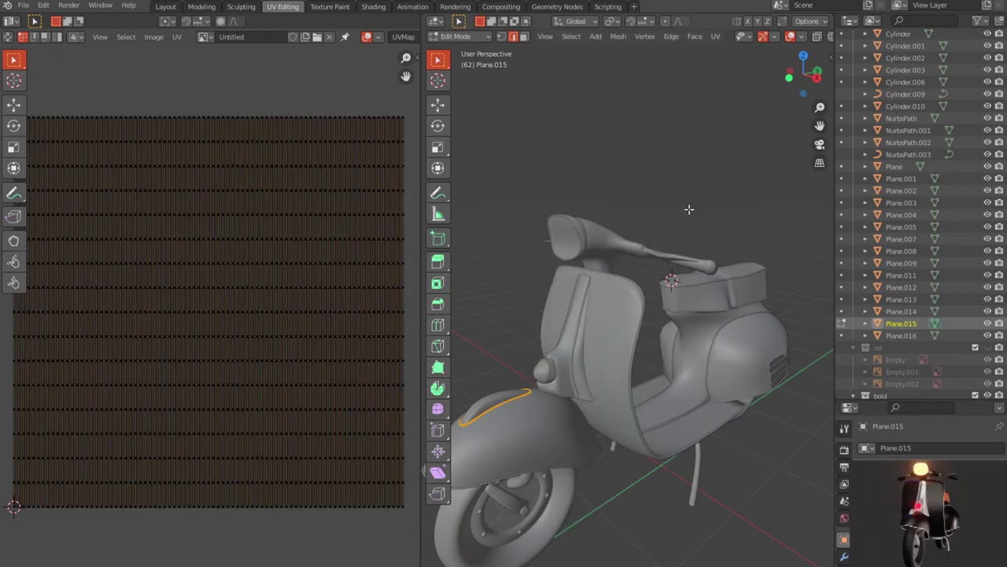
pyautogui.press('u')
pyautogui.click(678, 212)
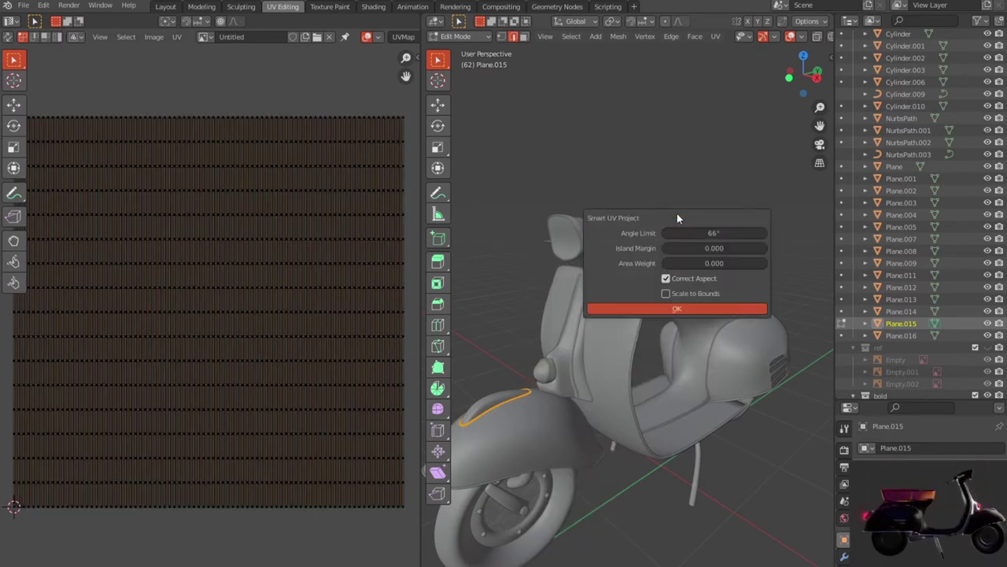
pyautogui.click(693, 309)
pyautogui.press('Tab')
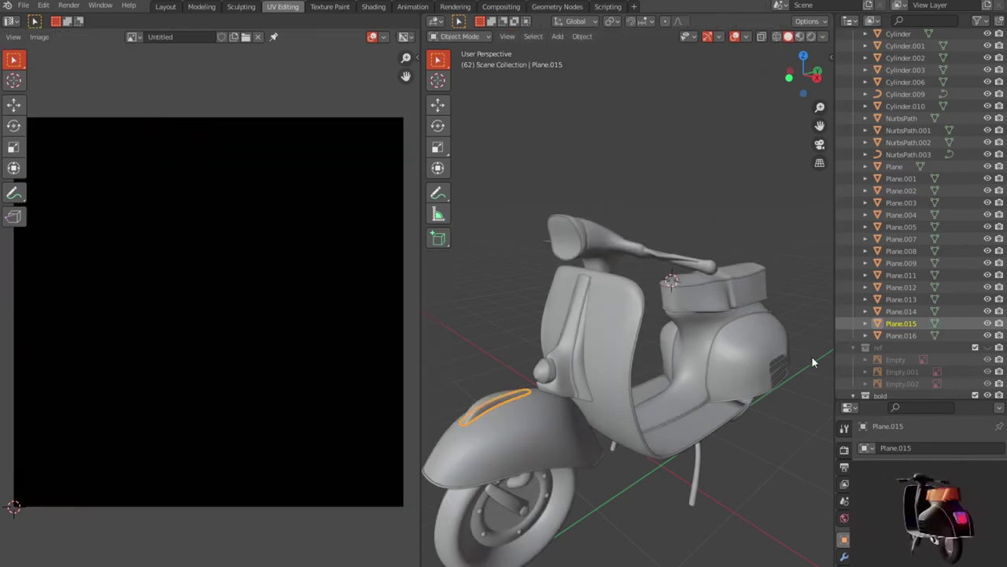
# - Inspect Plane.016's existing UVs in Edit Mode without re-unwrapping, then exit
pyautogui.click(892, 334)
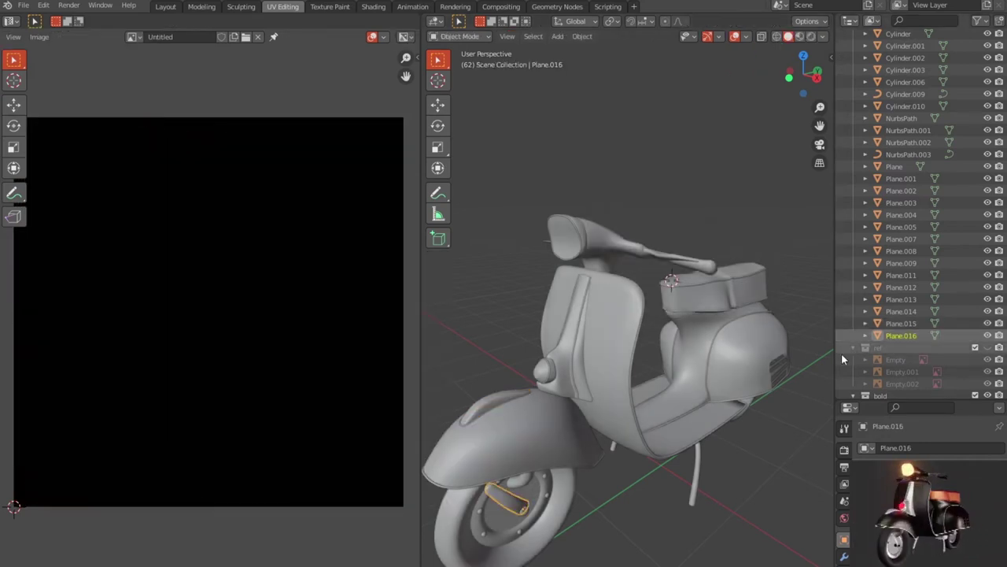
pyautogui.press('Tab')
pyautogui.press('a')
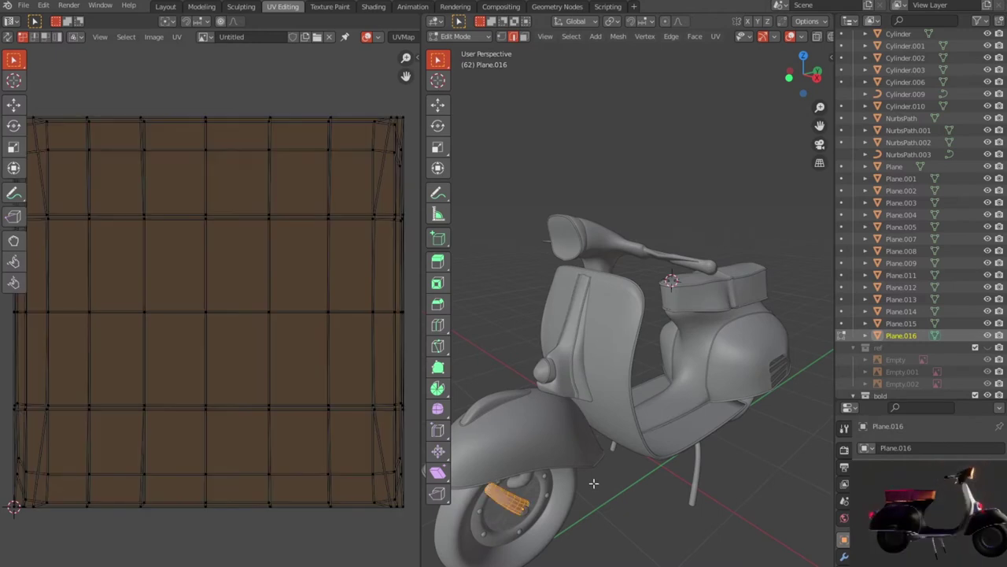
pyautogui.press('u')
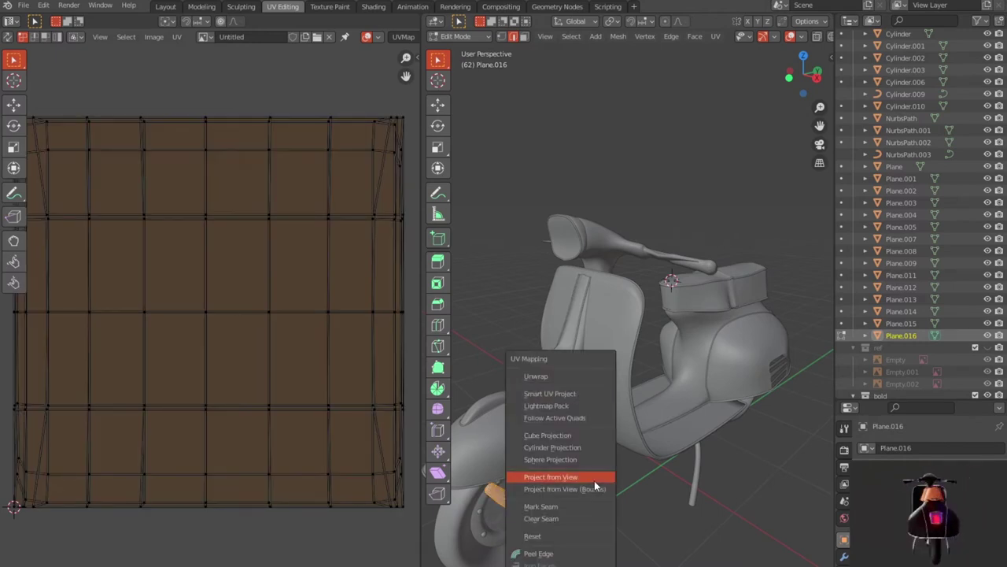
pyautogui.click(578, 394)
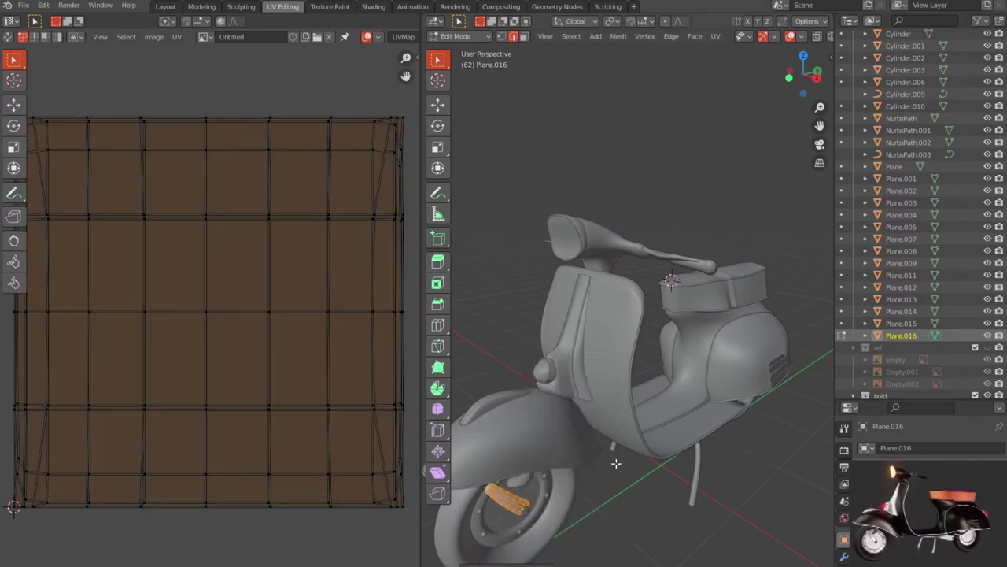
pyautogui.scroll(-5, 625, 472)
pyautogui.scroll(5, 626, 473)
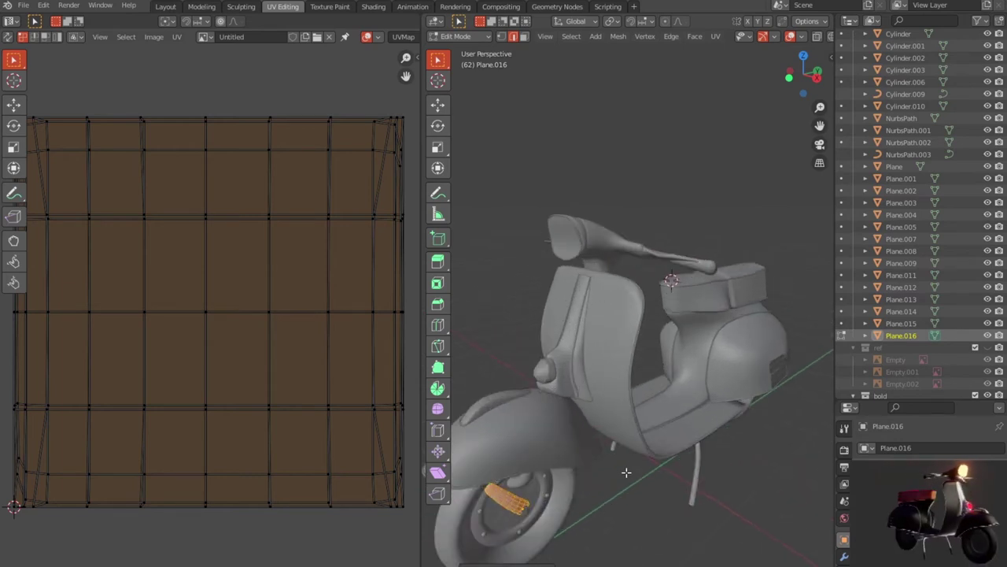
pyautogui.moveTo(625, 472); pyautogui.dragTo(662, 438, button='middle')
pyautogui.press('Tab')
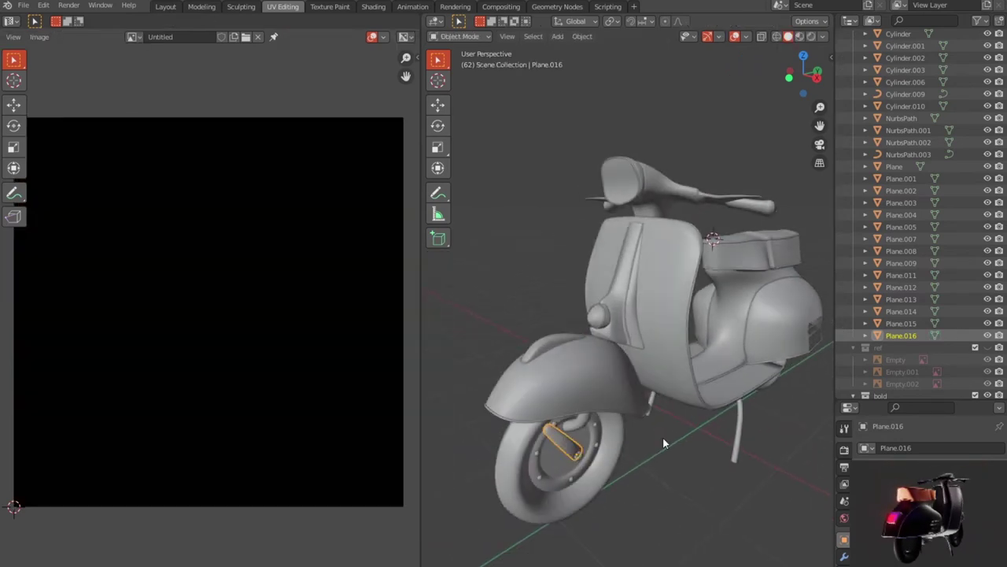
# - Delete the ref collection while keeping its objects in the scene
pyautogui.scroll(-3, 921, 437)
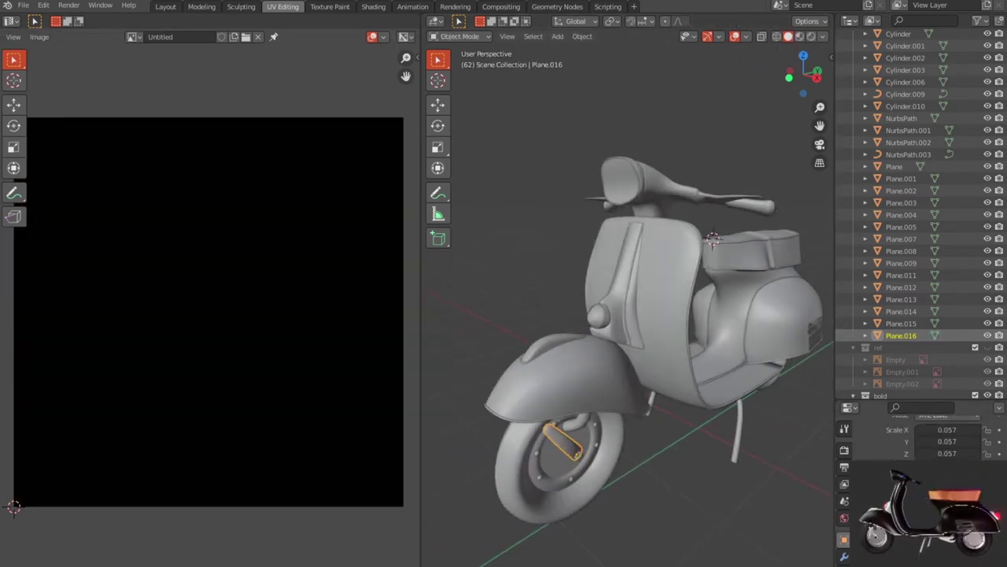
pyautogui.click(844, 556)
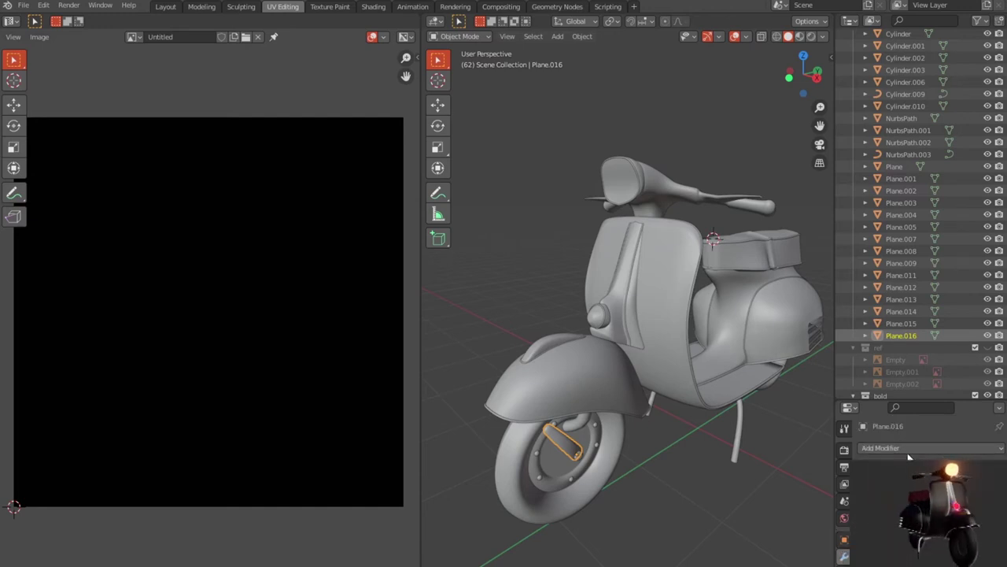
pyautogui.click(913, 348)
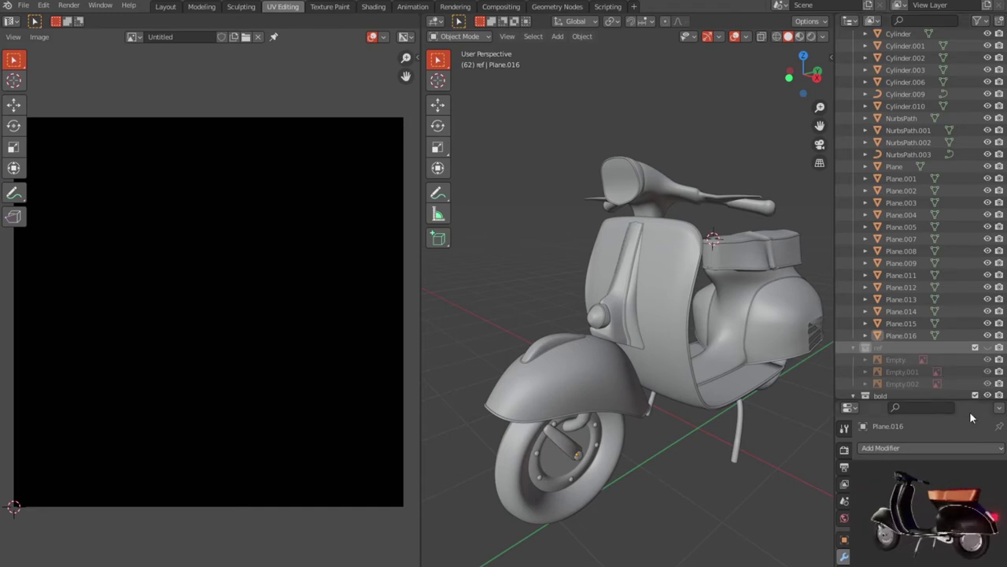
pyautogui.click(988, 347)
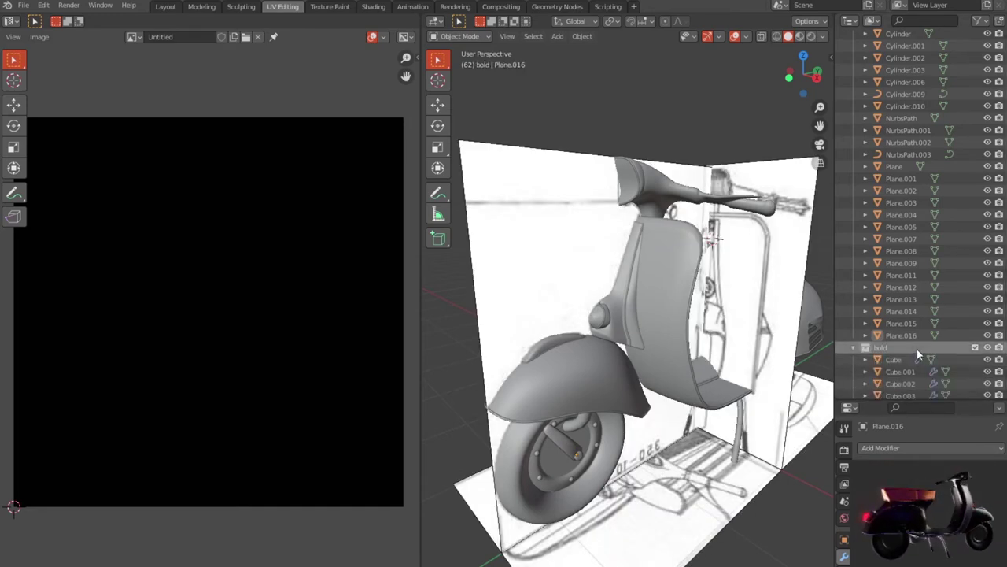
pyautogui.press('x')
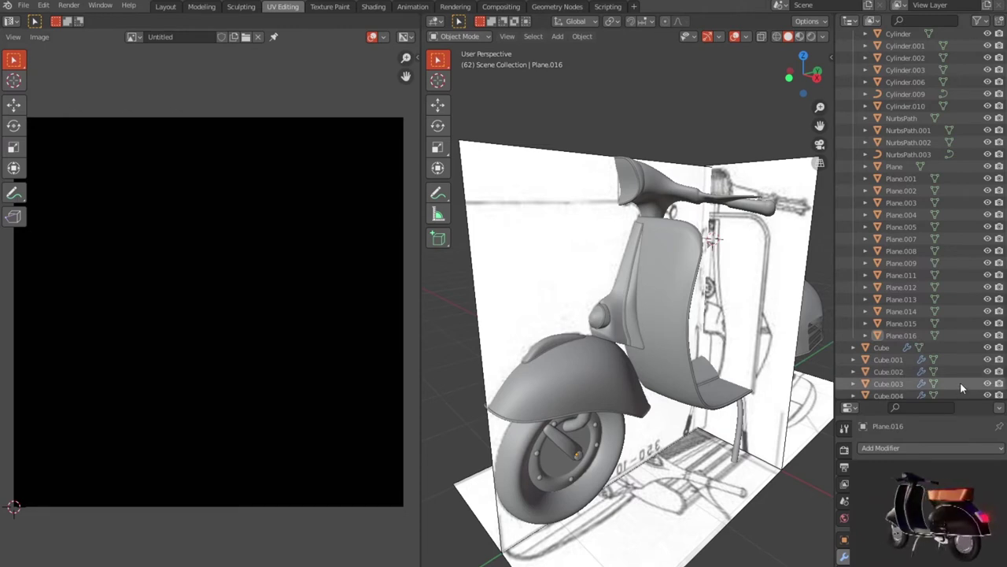
pyautogui.click(947, 347)
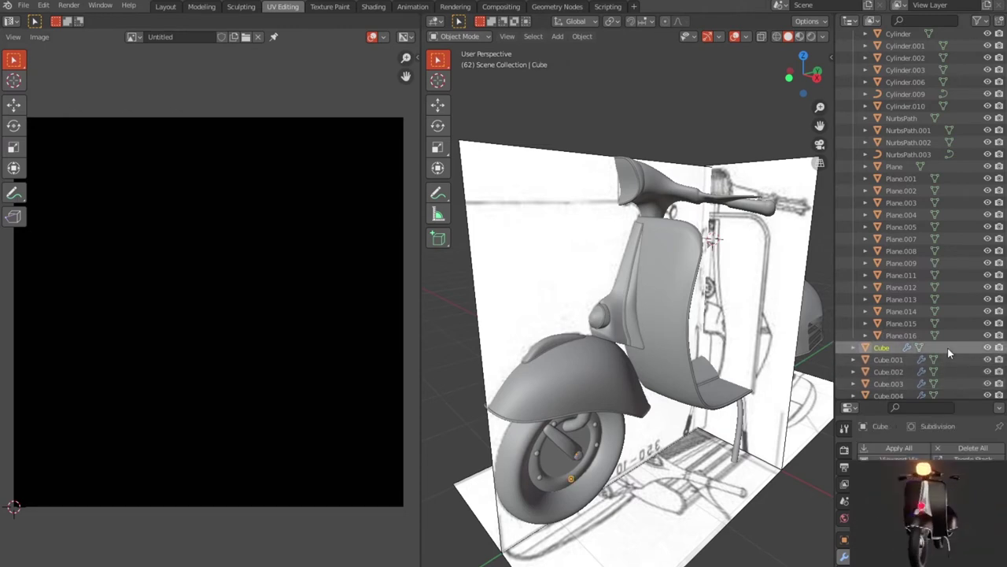
pyautogui.click(988, 348)
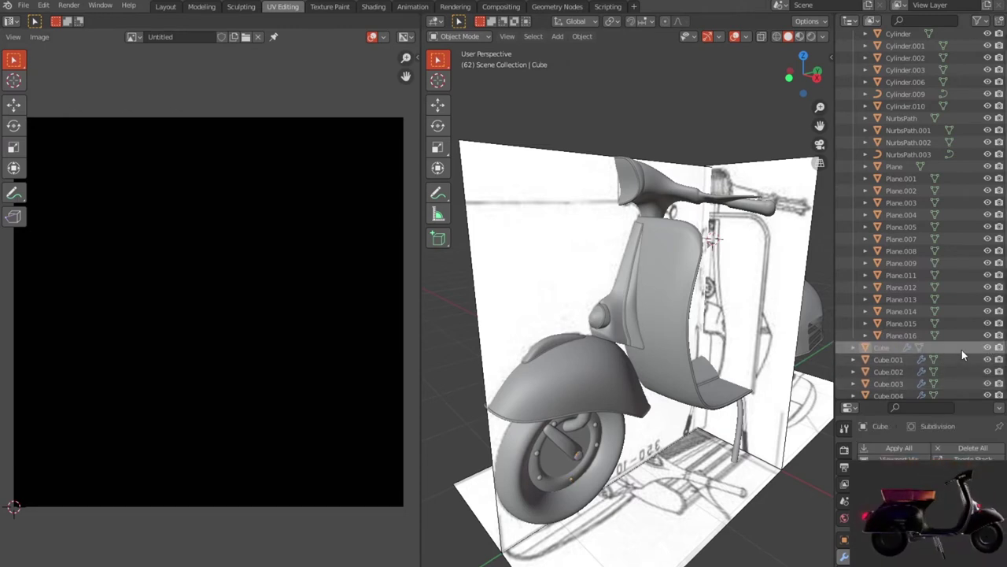
pyautogui.hotkey('ctrl', 'z')
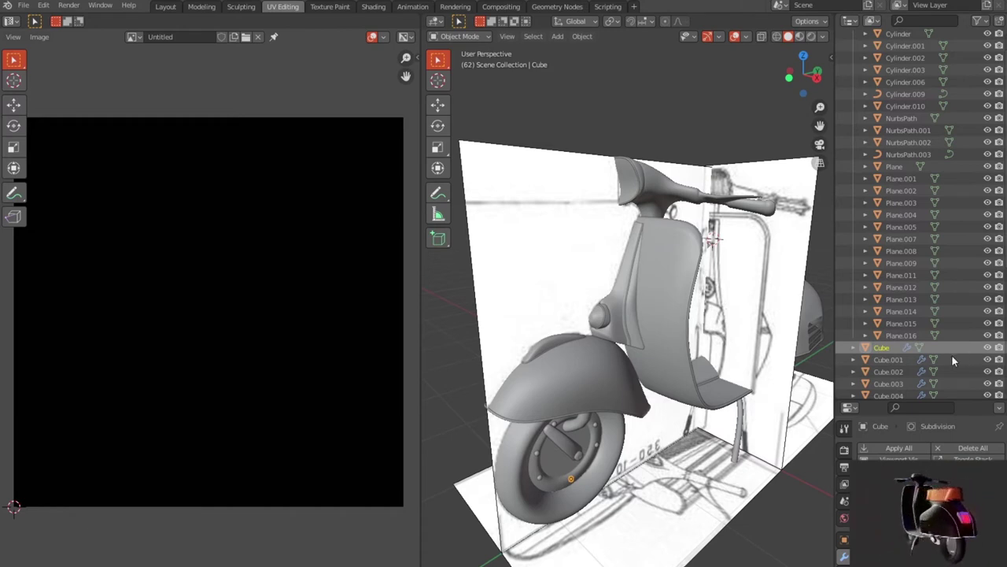
# - Select the parts Cube through Cube.015 and frame them in the viewport
pyautogui.click(900, 370)
pyautogui.scroll(-1, 903, 372)
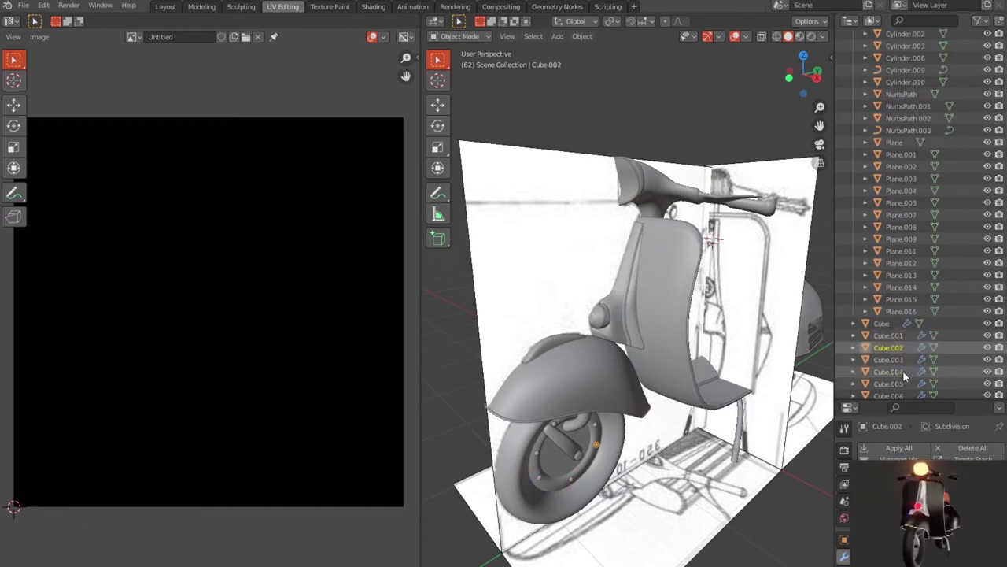
pyautogui.scroll(-3, 903, 370)
pyautogui.scroll(-5, 903, 370)
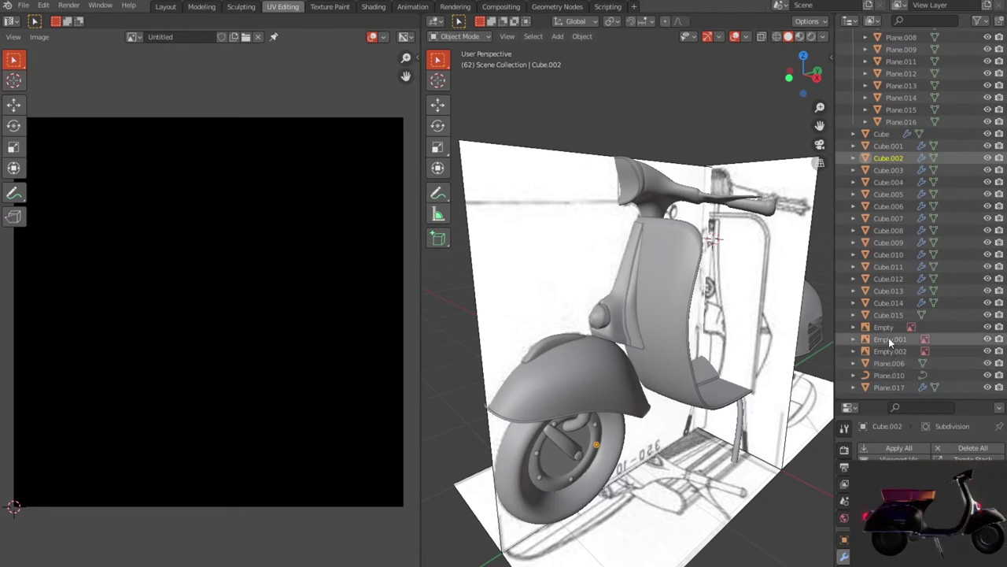
pyautogui.click(884, 316)
pyautogui.scroll(2, 884, 321)
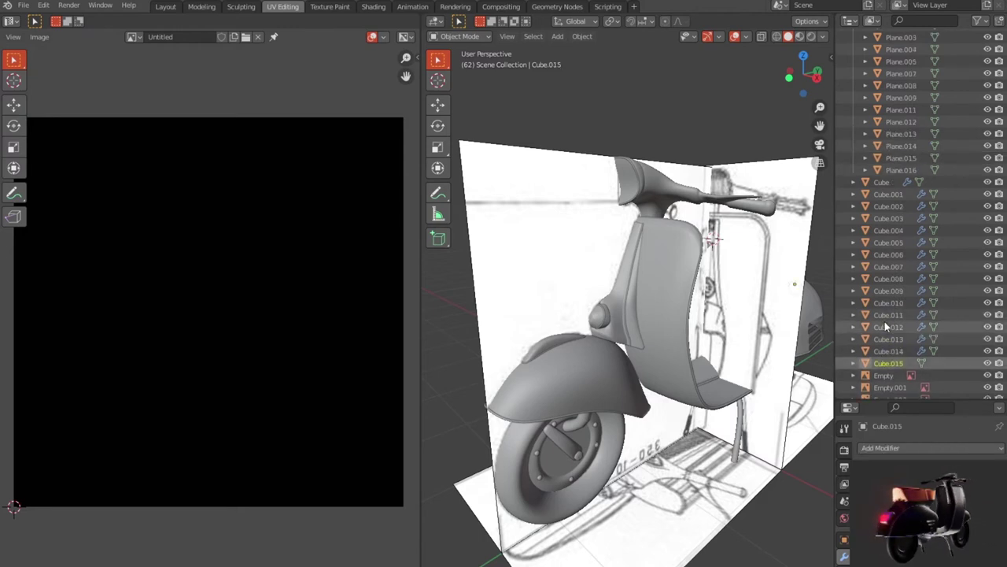
pyautogui.keyDown('shift'); pyautogui.click(887, 185); pyautogui.keyUp('shift')
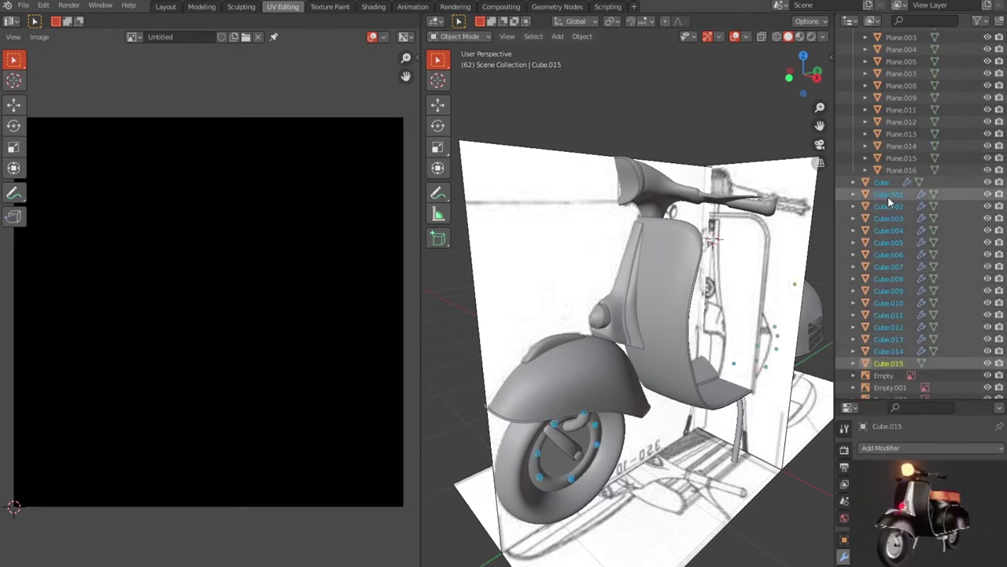
pyautogui.press('KP_Decimal')
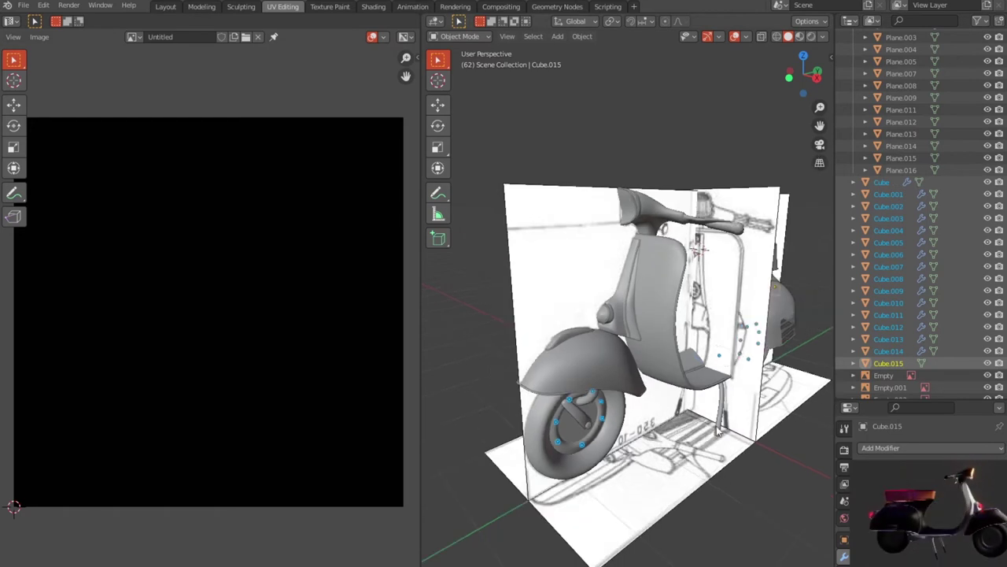
# - Delete the three reference-image empties, Empty through Empty.002
pyautogui.scroll(-2, 900, 353)
pyautogui.click(886, 317)
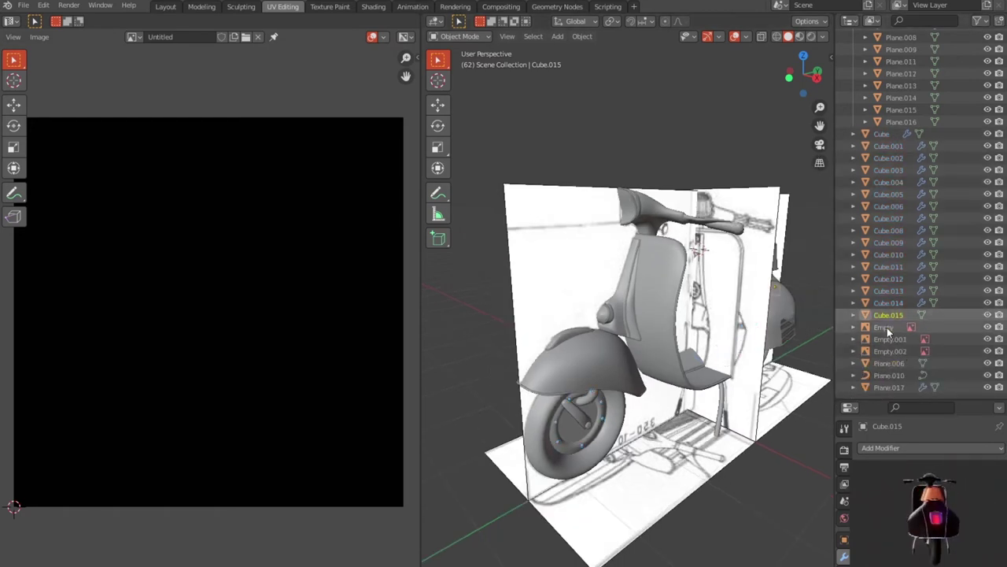
pyautogui.click(887, 328)
pyautogui.keyDown('shift'); pyautogui.click(903, 349); pyautogui.keyUp('shift')
pyautogui.press('Delete')
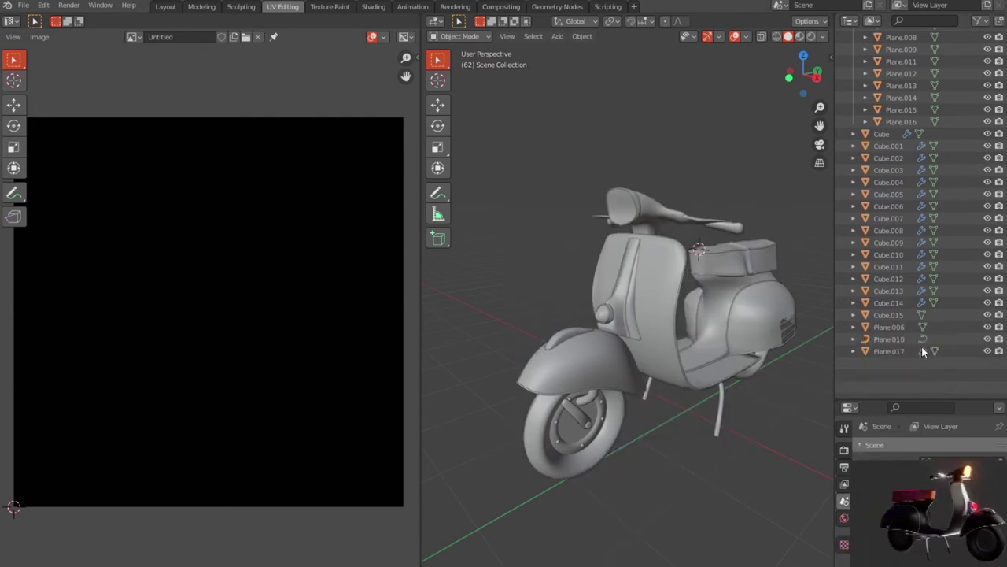
# - Smart UV Project all of the handlebar mesh Plane.006
pyautogui.scroll(2, 921, 344)
pyautogui.click(896, 363)
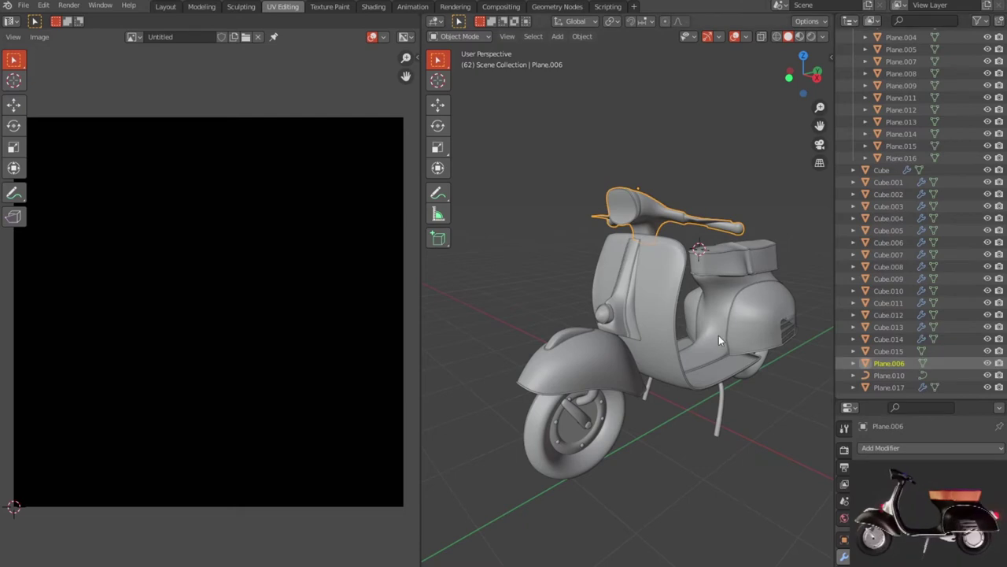
pyautogui.press('Tab')
pyautogui.press('a')
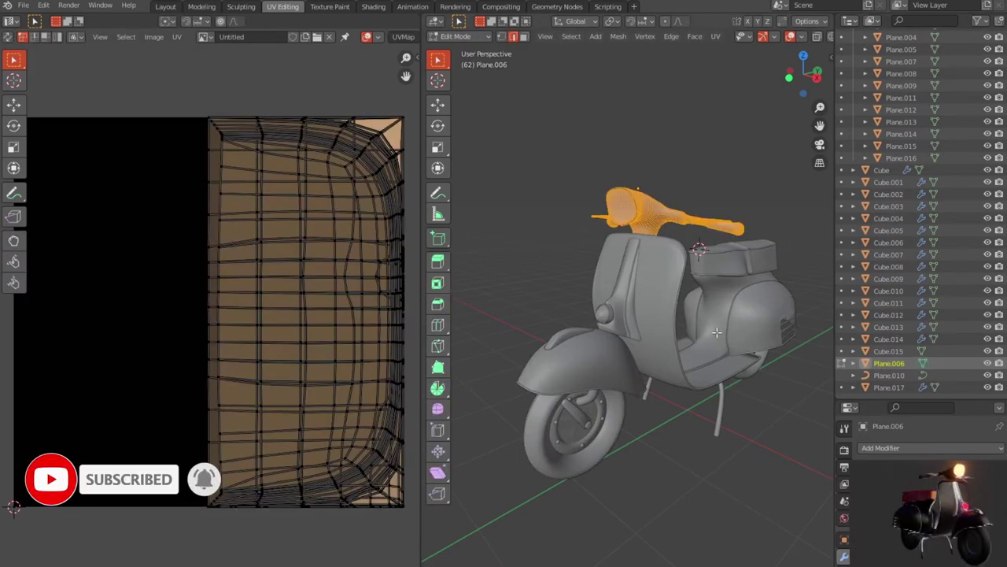
pyautogui.press('u')
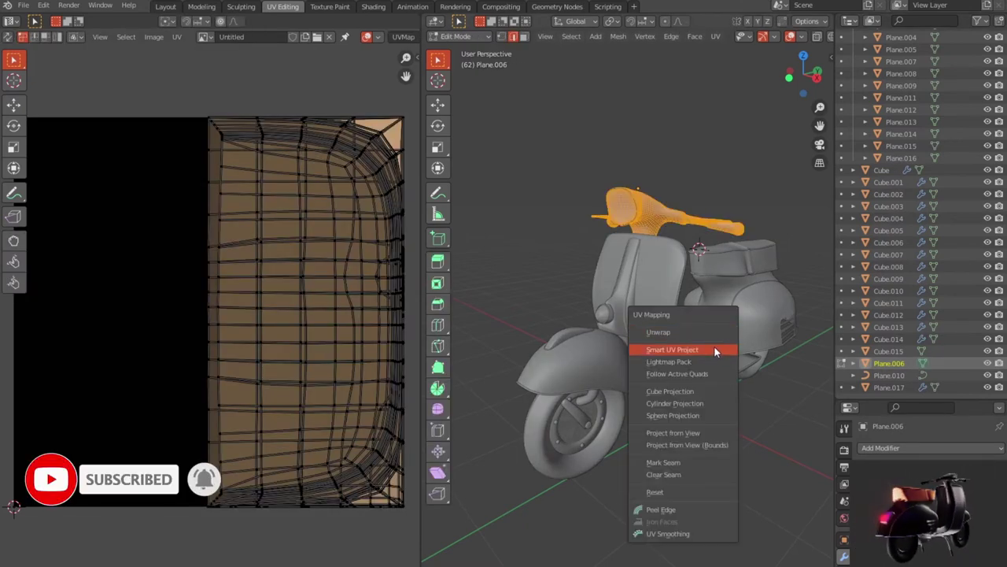
pyautogui.click(713, 349)
pyautogui.click(728, 447)
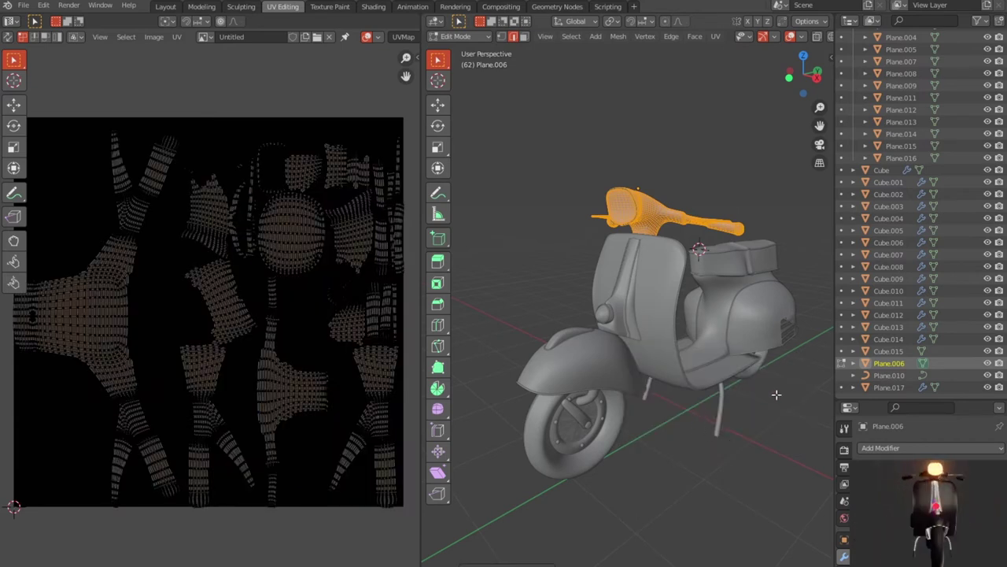
# - Return to Object Mode, clear all selections and select only Plane.010
pyautogui.doubleClick(886, 374)
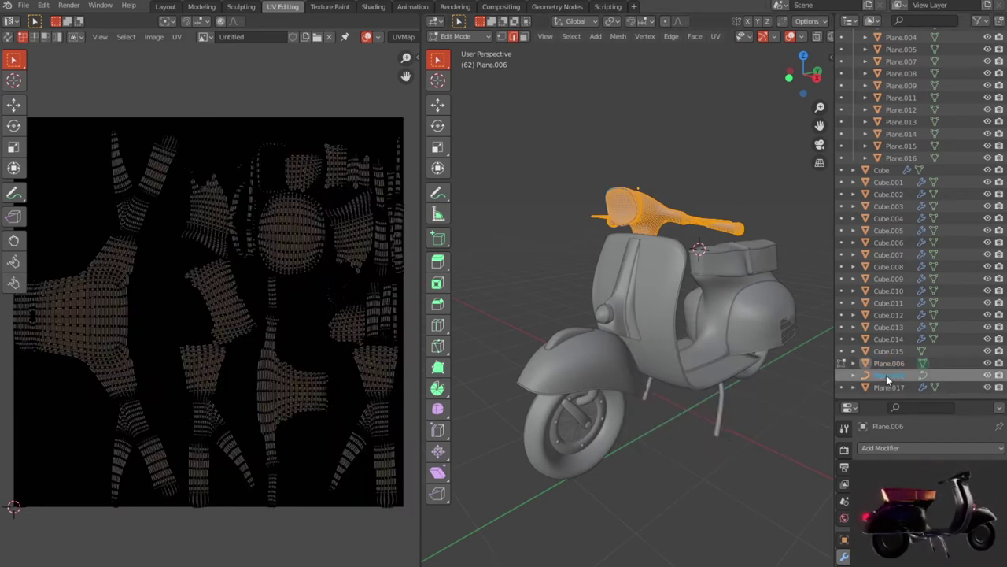
pyautogui.press('Tab')
pyautogui.press('a')
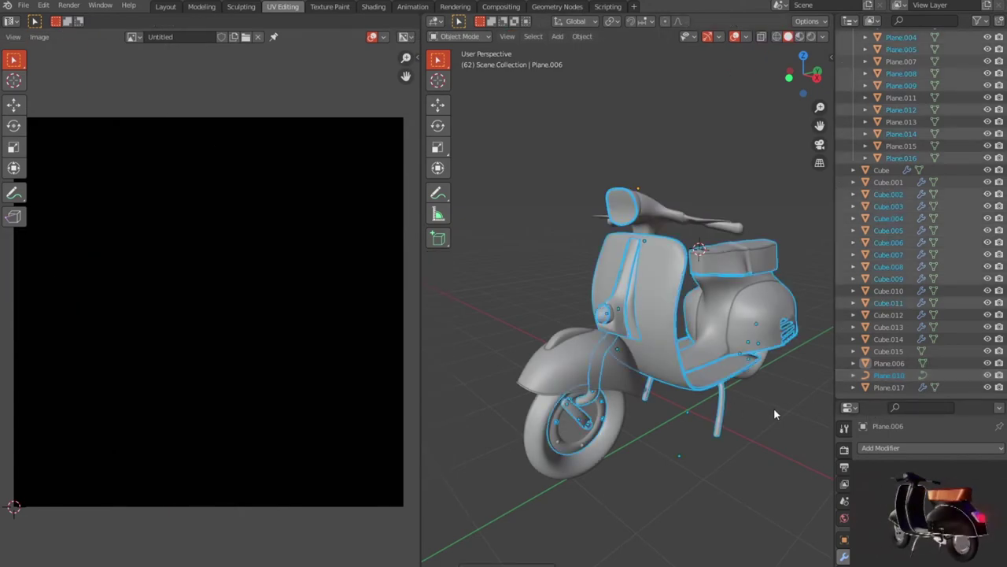
pyautogui.press('Tab')
pyautogui.hotkey('alt', 'a')
pyautogui.press('Tab')
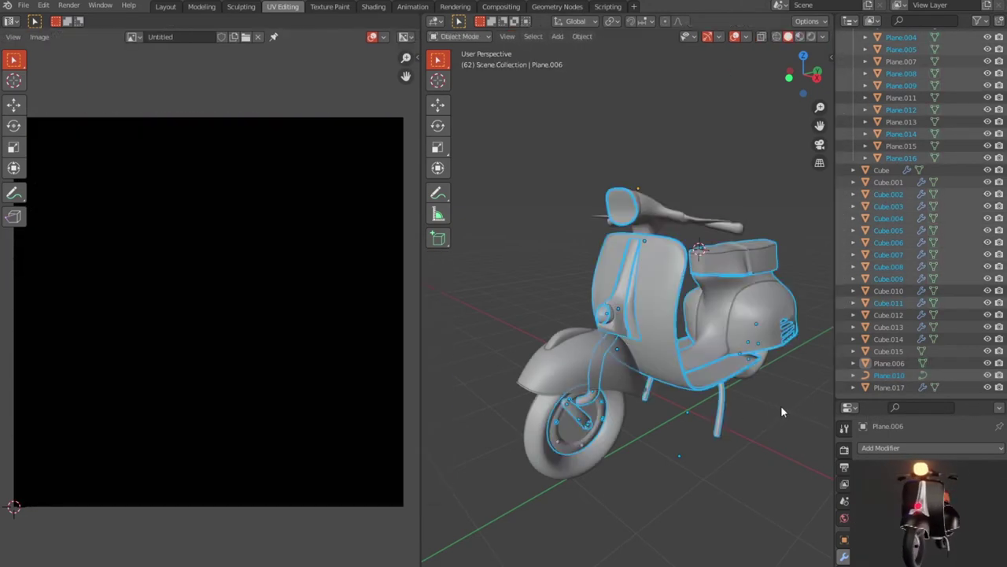
pyautogui.hotkey('alt', 'a')
pyautogui.click(889, 376)
pyautogui.scroll(5, 667, 213)
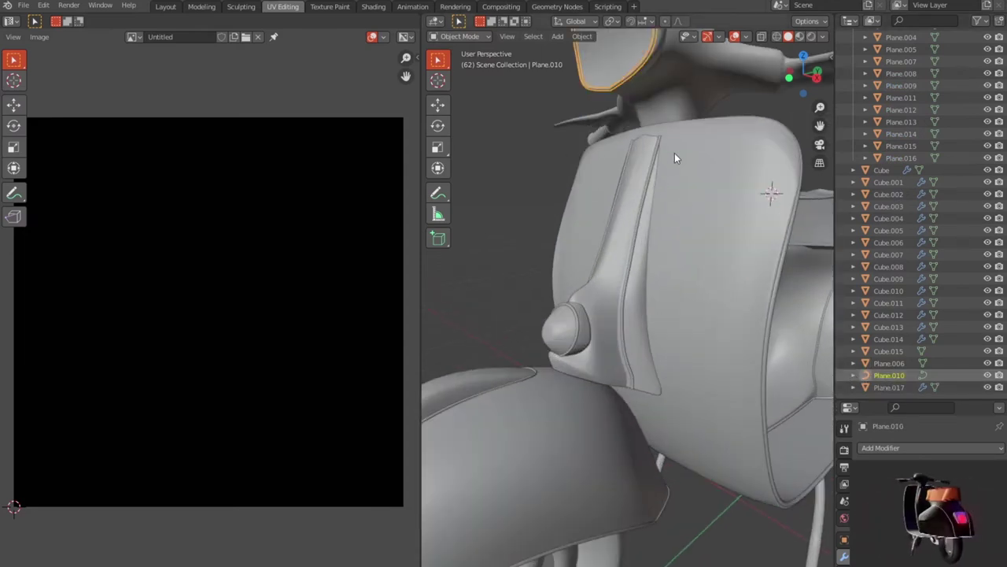
# - Convert Plane.010 to a mesh and Smart UV Project it
pyautogui.keyDown('shift'); pyautogui.moveTo(675, 159); pyautogui.dragTo(648, 311, button='middle'); pyautogui.keyUp('shift')
pyautogui.rightClick(589, 290)
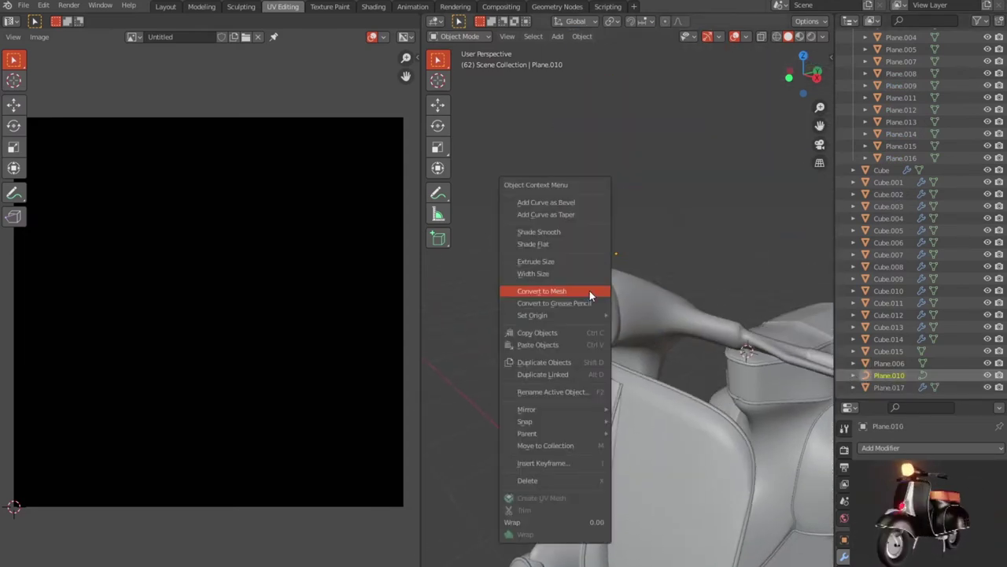
pyautogui.click(590, 290)
pyautogui.press('Tab')
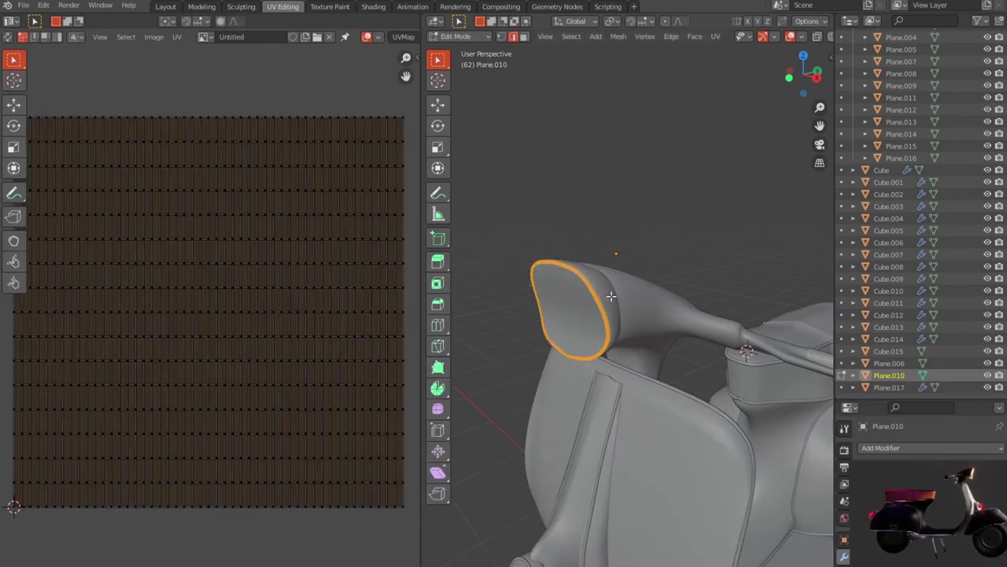
pyautogui.press('u')
pyautogui.click(611, 296)
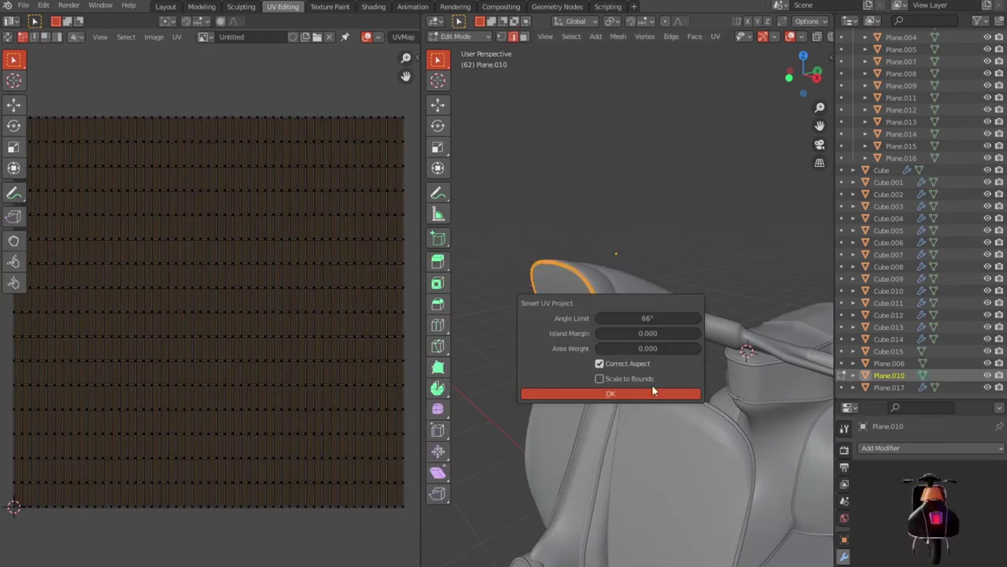
pyautogui.click(644, 393)
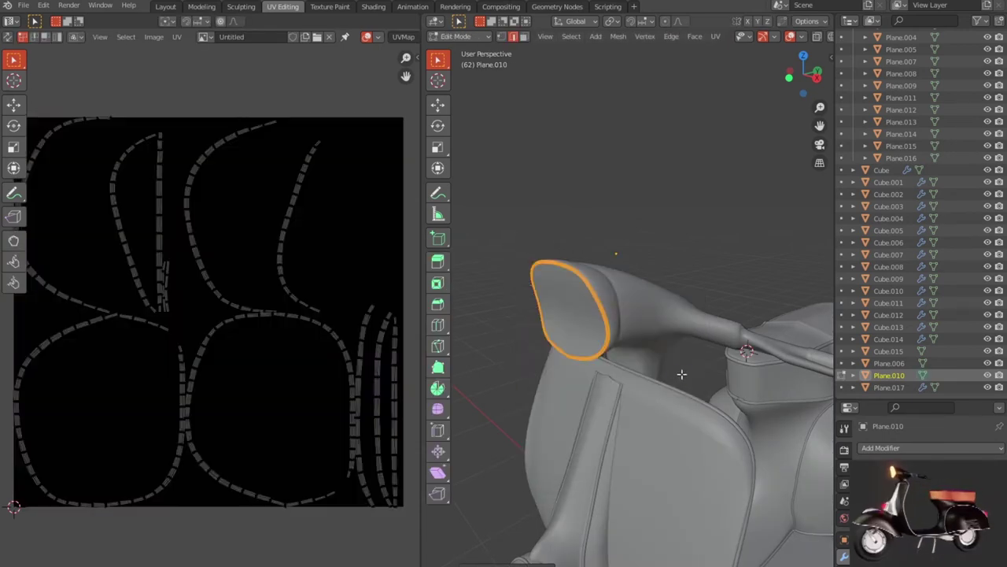
pyautogui.press('Tab')
# - Select the side panel Plane.017 and orbit the view around it
pyautogui.click(875, 387)
pyautogui.moveTo(696, 363)
pyautogui.mouseDown(button='middle')
pyautogui.moveTo(578, 367)
pyautogui.moveTo(677, 424)
pyautogui.moveTo(670, 337)
pyautogui.moveTo(682, 310)
pyautogui.mouseUp(button='middle')
pyautogui.scroll(-3, 695, 362)
pyautogui.scroll(3, 734, 376)
pyautogui.scroll(-2, 682, 310)
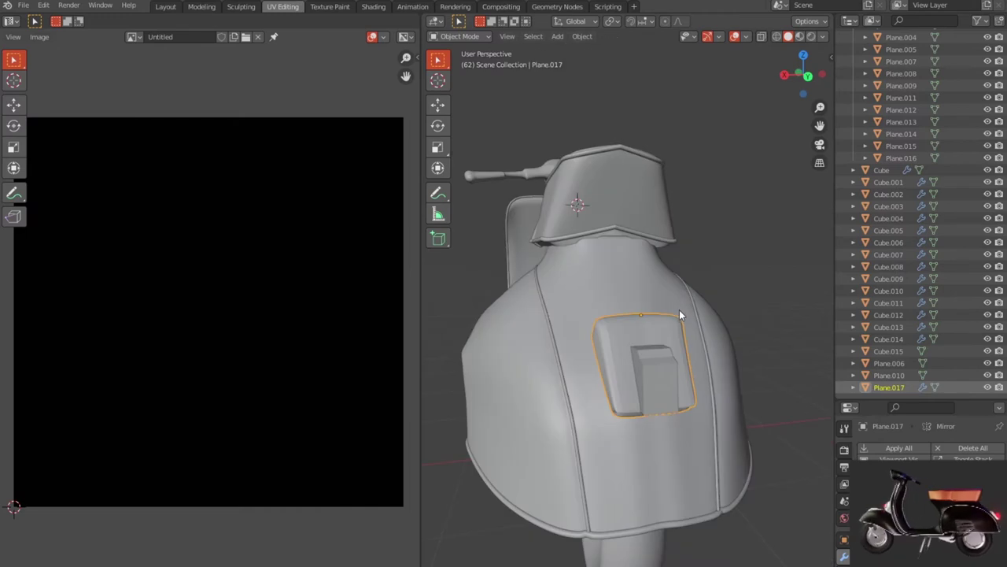
# - Apply Plane.017's Mirror modifier
pyautogui.press('Tab')
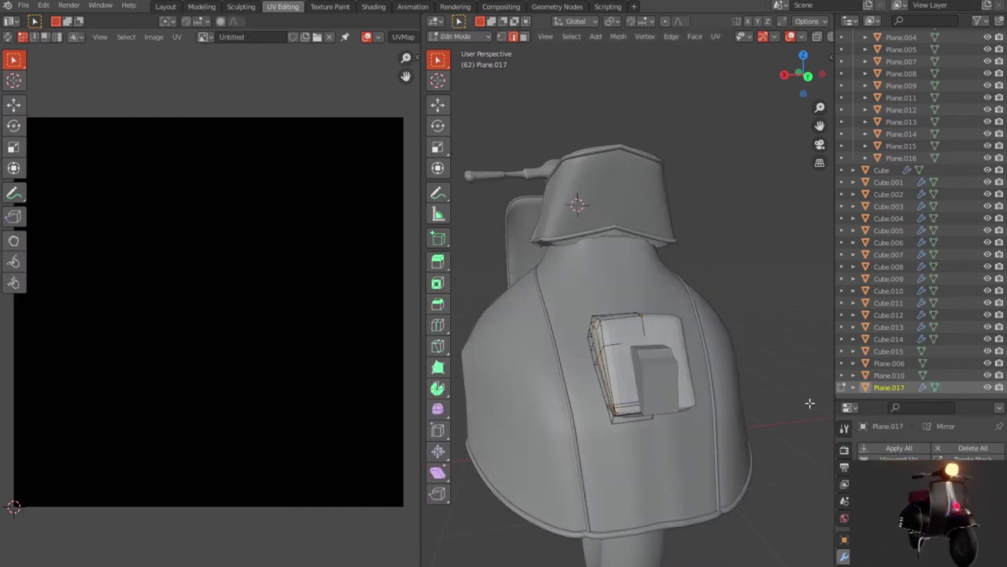
pyautogui.press('Tab')
pyautogui.click(900, 449)
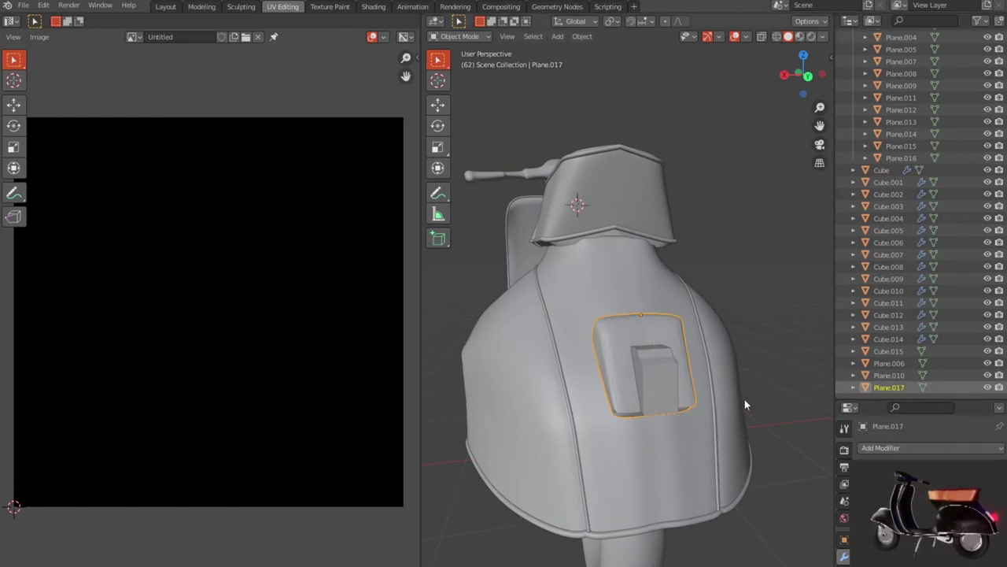
pyautogui.scroll(-2, 709, 378)
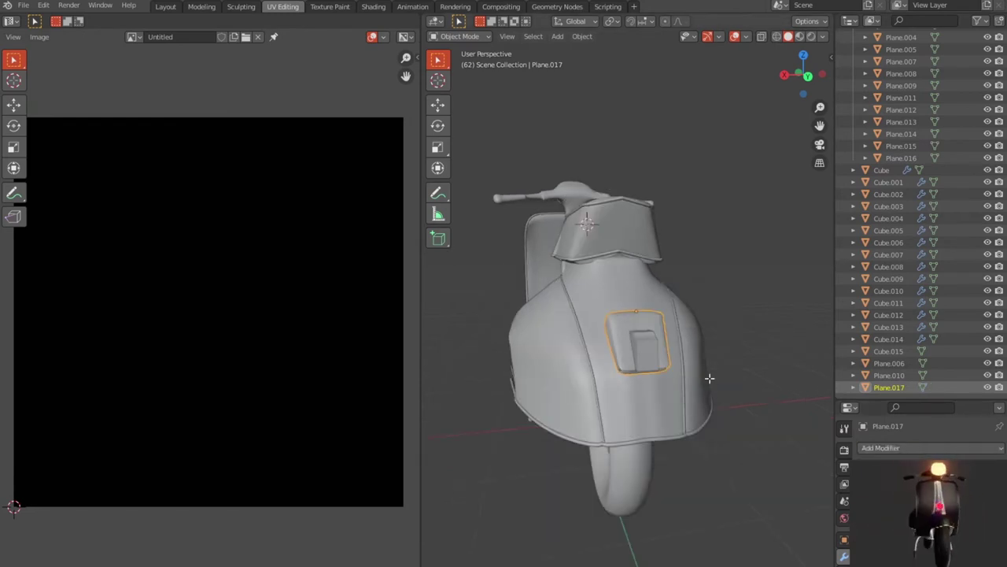
# - Smart UV Project the whole Plane.017 mesh and return to Object Mode
pyautogui.press('Tab')
pyautogui.rightClick(673, 348)
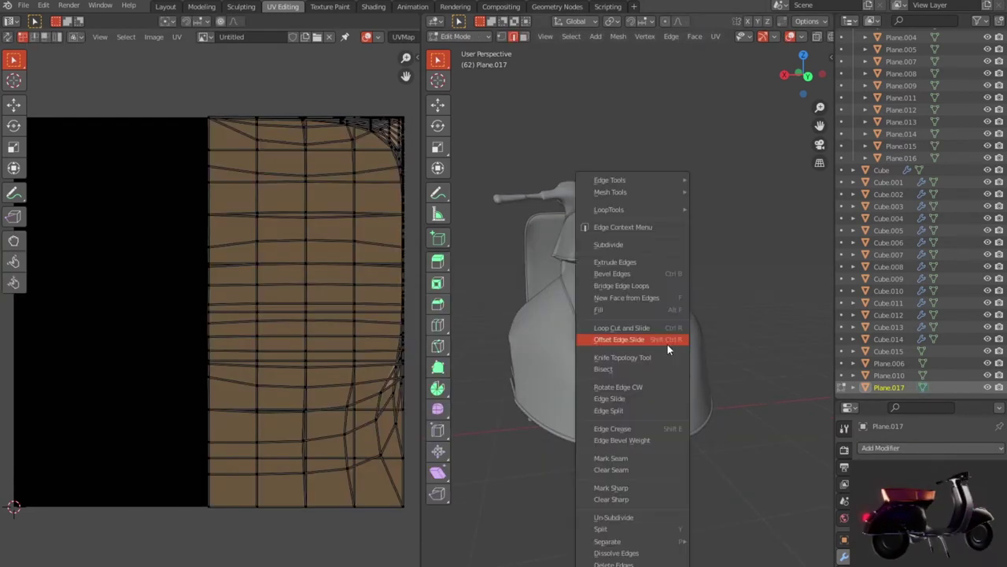
pyautogui.click(710, 295)
pyautogui.hotkey('ctrl', 'z')
pyautogui.press('u')
pyautogui.click(706, 297)
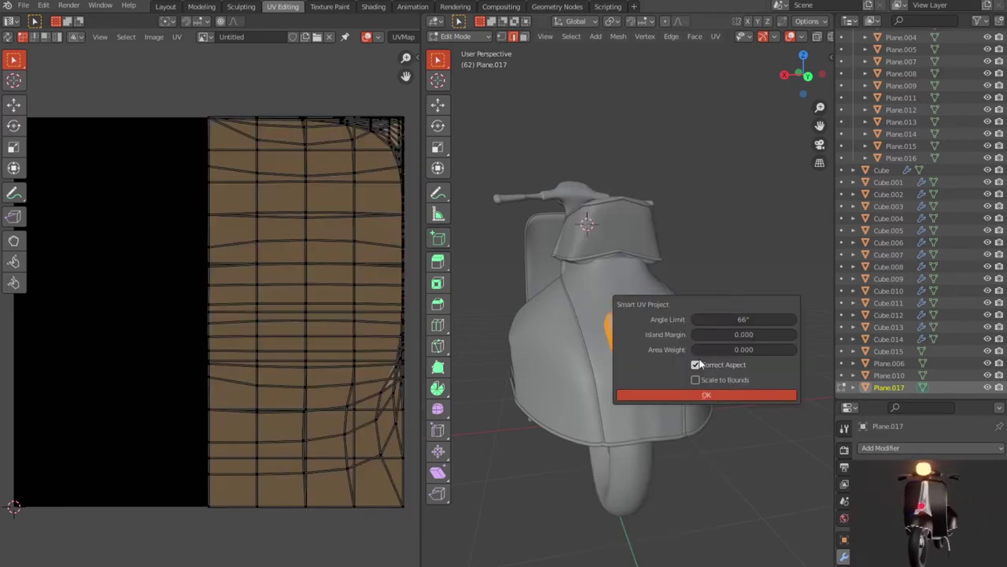
pyautogui.click(716, 394)
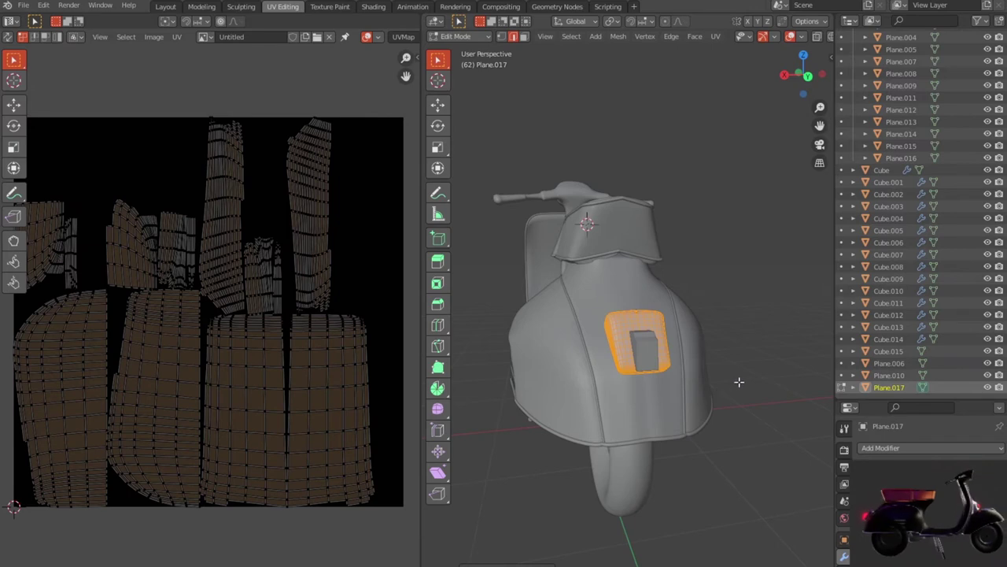
pyautogui.press('Tab')
# - Step through Plane.017, Plane.010 and the handlebar Plane.006 in the Outliner
pyautogui.press('a')
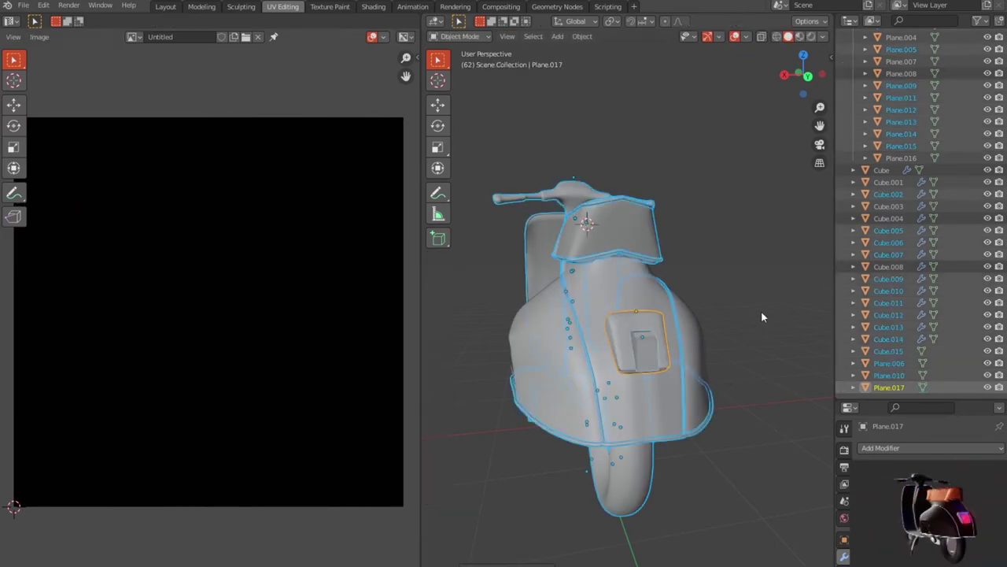
pyautogui.click(892, 386)
pyautogui.click(889, 375)
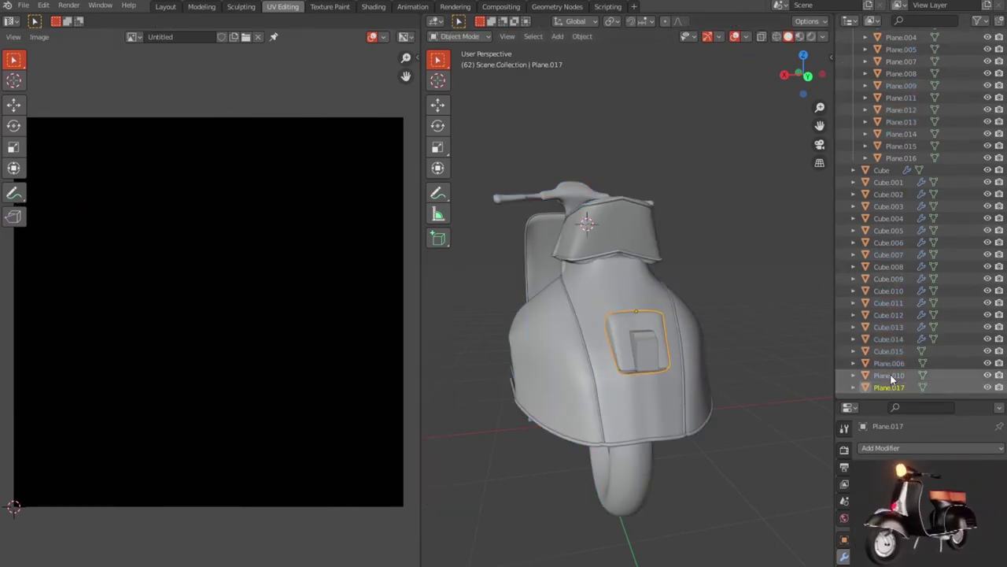
pyautogui.click(877, 364)
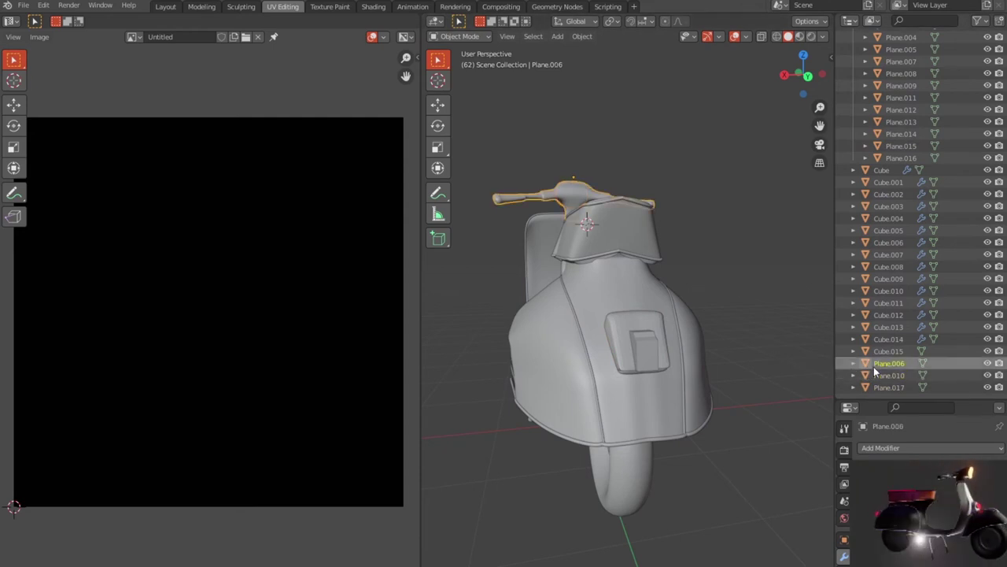
# - Smart UV Project the whole Cube.015 box
pyautogui.click(884, 352)
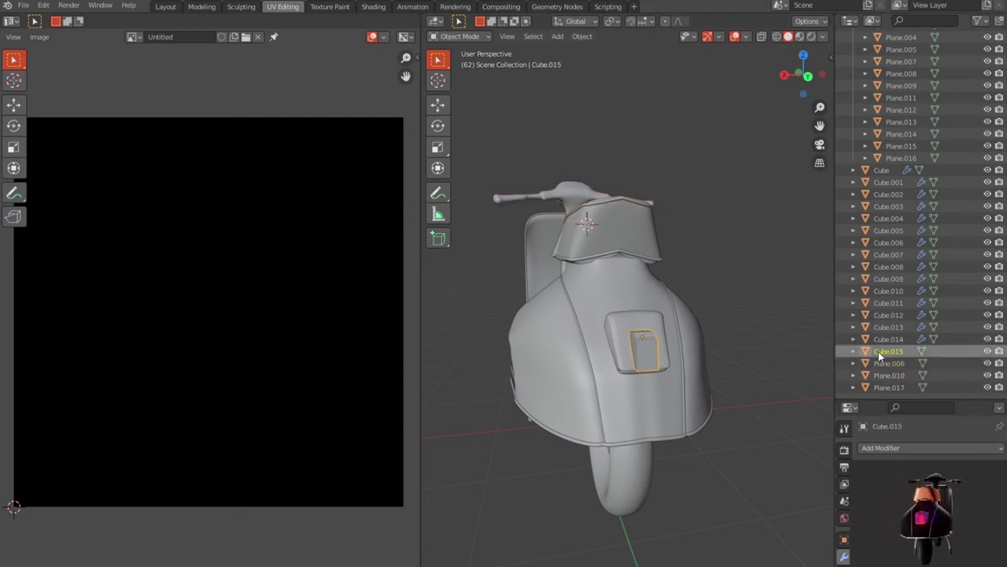
pyautogui.press('Tab')
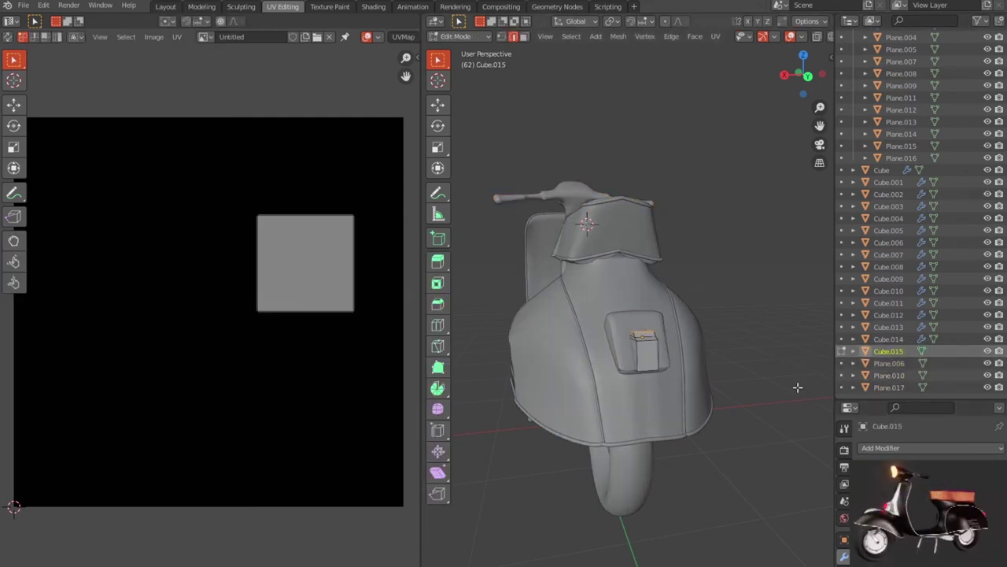
pyautogui.press('a')
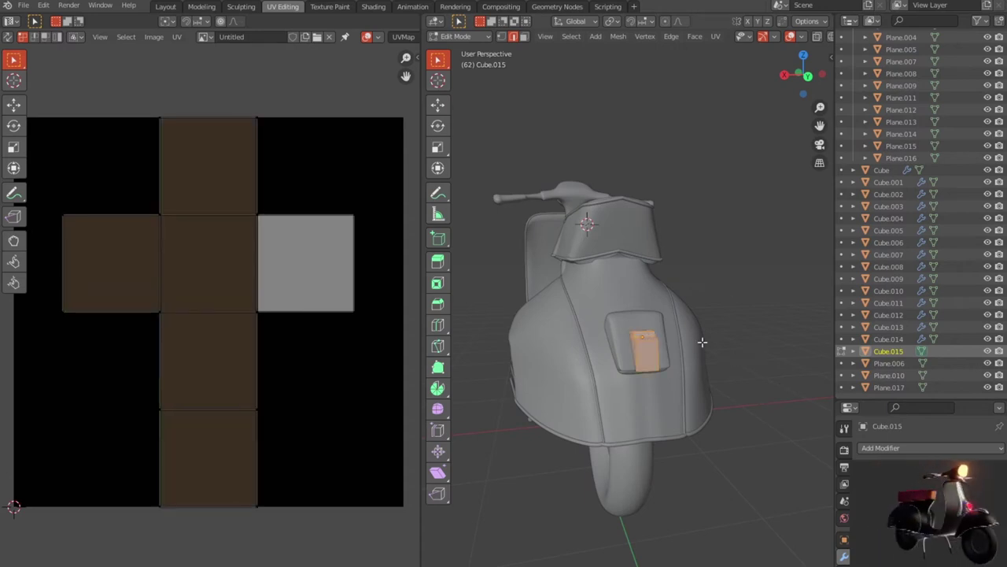
pyautogui.press('u')
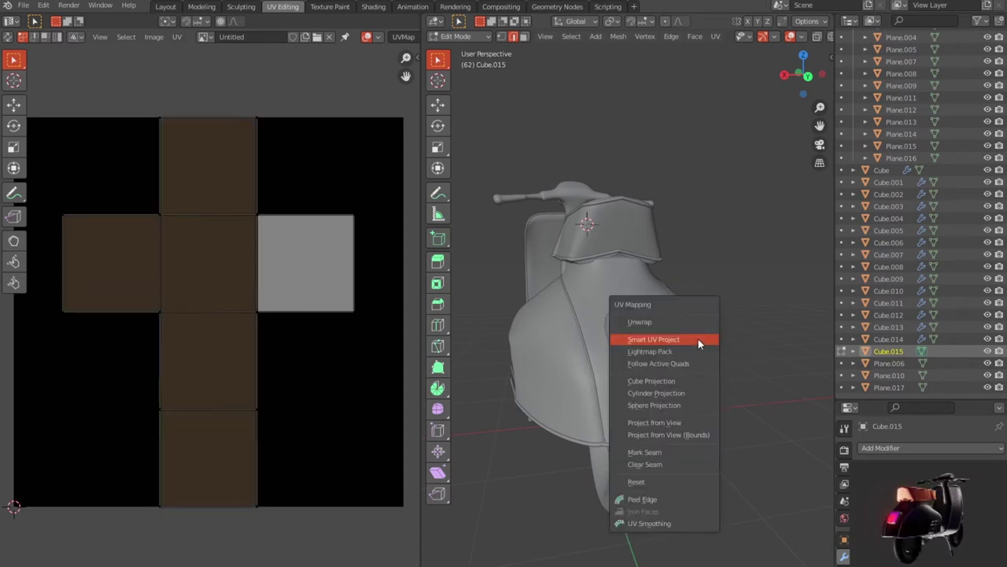
pyautogui.click(698, 340)
pyautogui.click(723, 436)
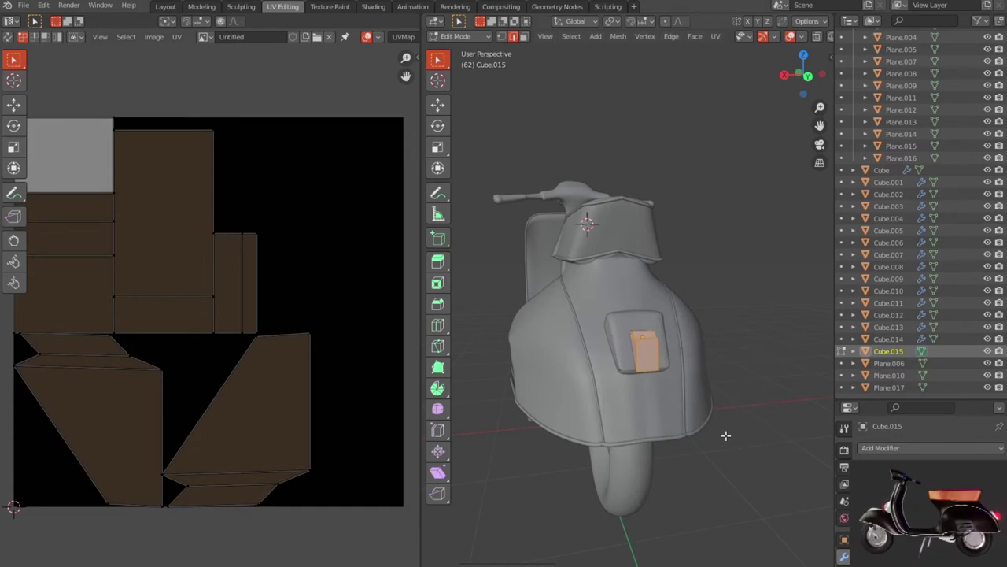
pyautogui.press('Tab')
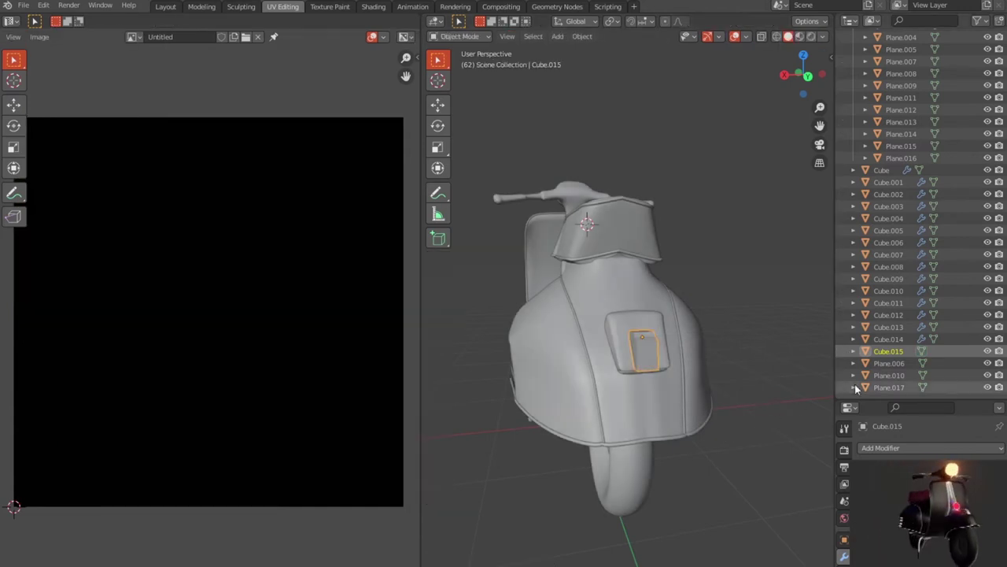
# - Apply Cube.014's Subdivision modifier
pyautogui.click(886, 338)
pyautogui.scroll(-3, 647, 382)
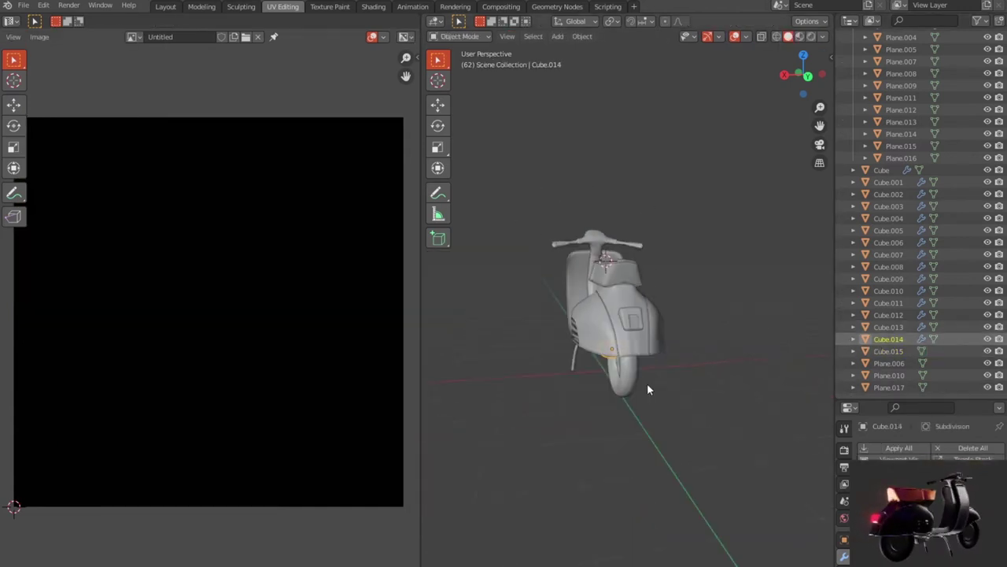
pyautogui.moveTo(647, 383); pyautogui.dragTo(713, 366, button='middle')
pyautogui.scroll(5, 715, 365)
pyautogui.press('Tab')
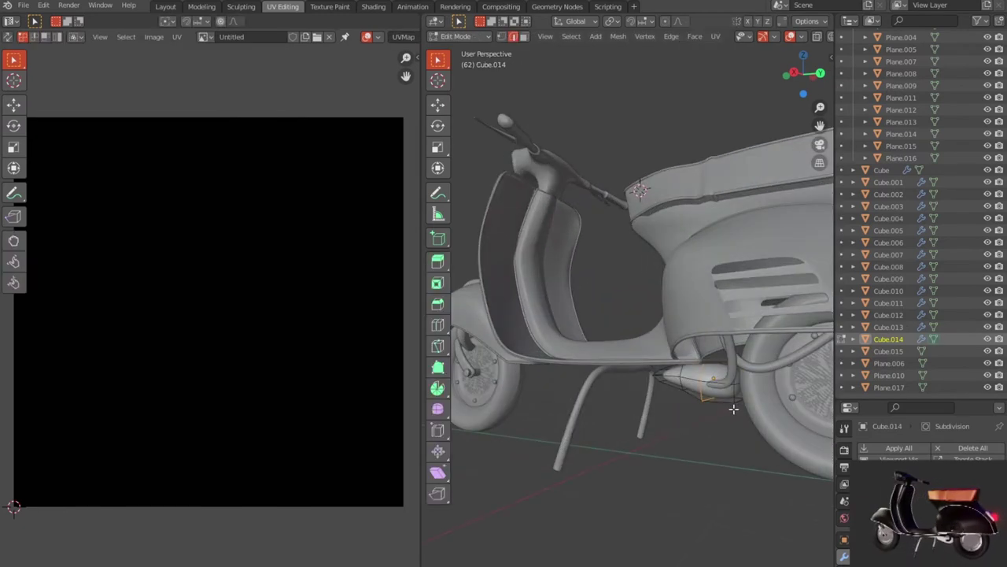
pyautogui.press('Tab')
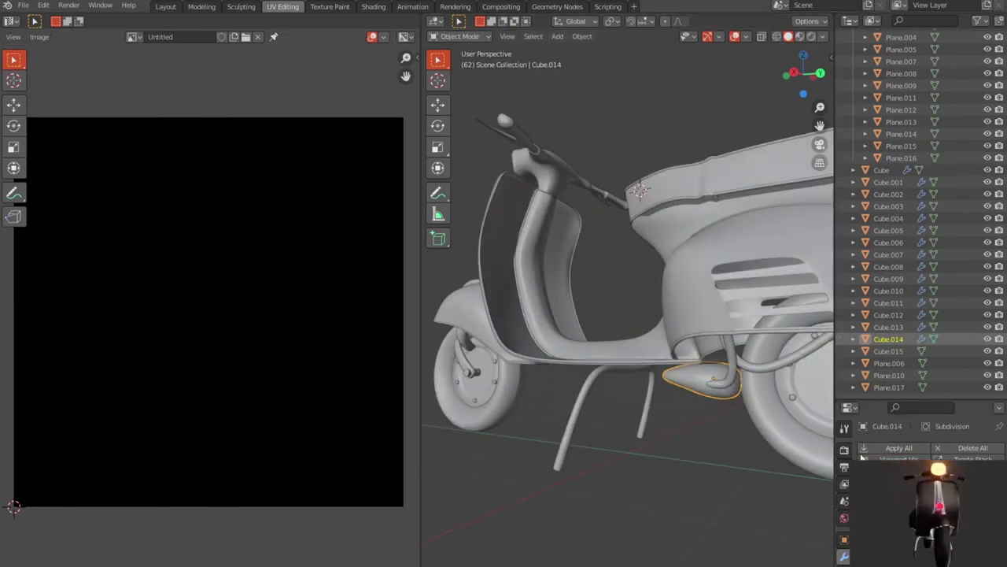
pyautogui.click(898, 448)
# - Smart UV Project the whole dense Cube.014 mesh and return to Object Mode
pyautogui.press('Tab')
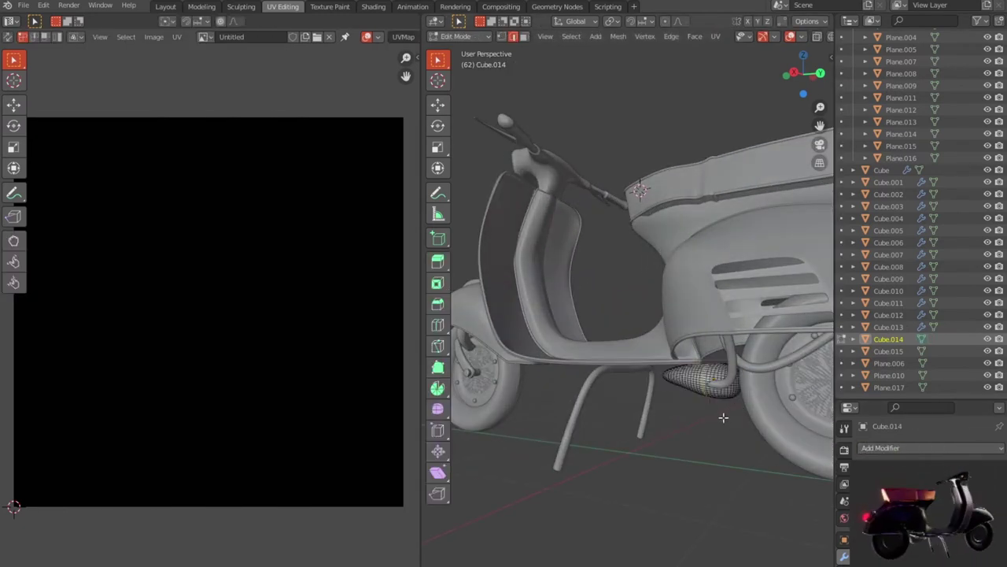
pyautogui.press('a')
pyautogui.press('u')
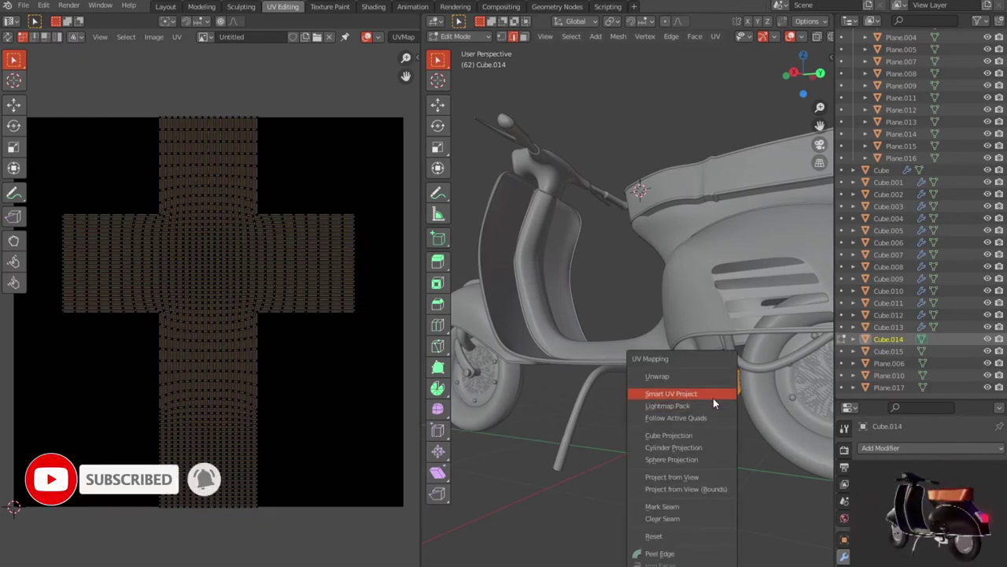
pyautogui.click(713, 396)
pyautogui.click(692, 493)
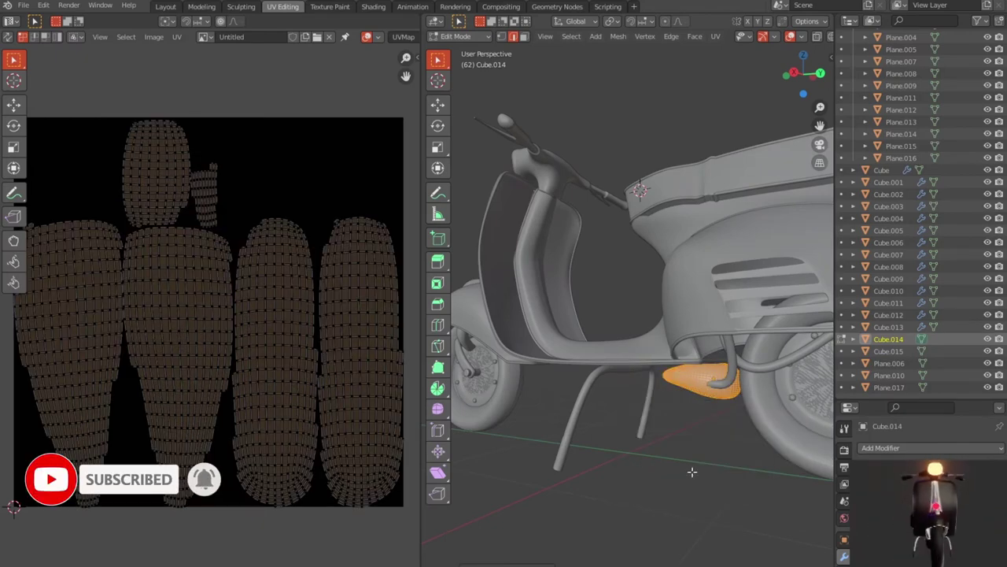
pyautogui.press('Tab')
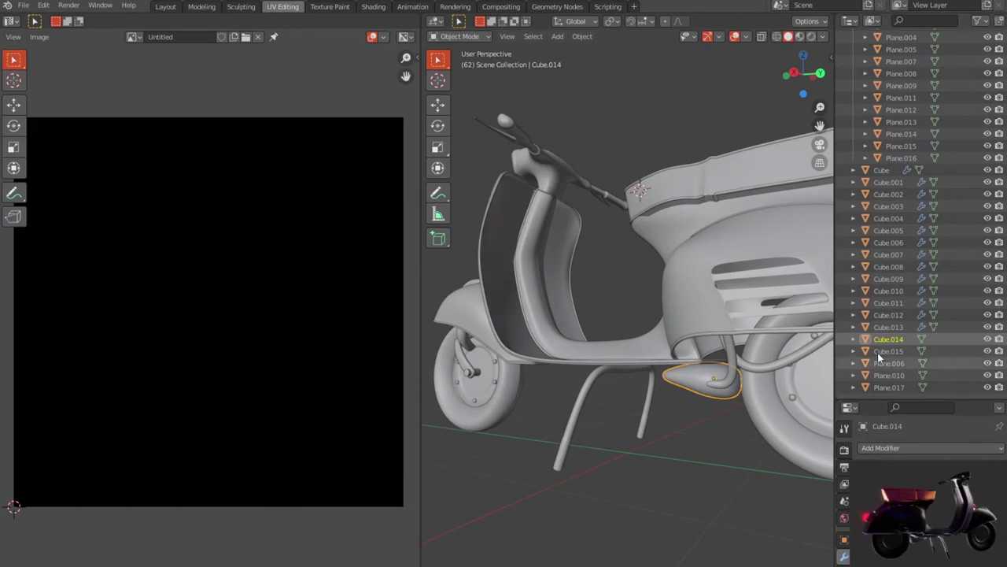
pyautogui.click(881, 327)
pyautogui.scroll(-4, 603, 424)
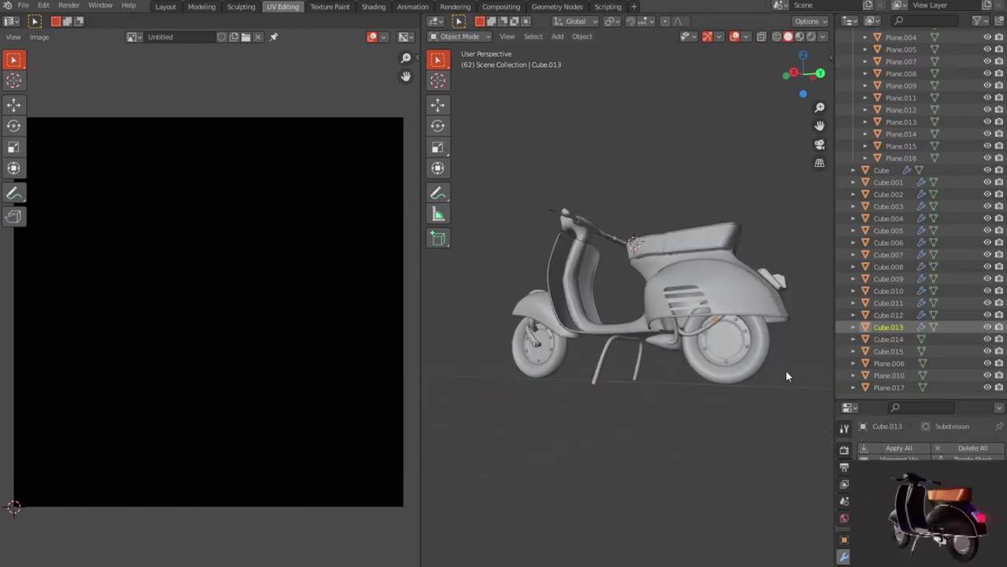
# - Check each Cube part in turn from Cube.010 up to Cube
pyautogui.click(885, 291)
pyautogui.click(885, 278)
pyautogui.click(885, 266)
pyautogui.click(885, 254)
pyautogui.click(886, 243)
pyautogui.click(888, 231)
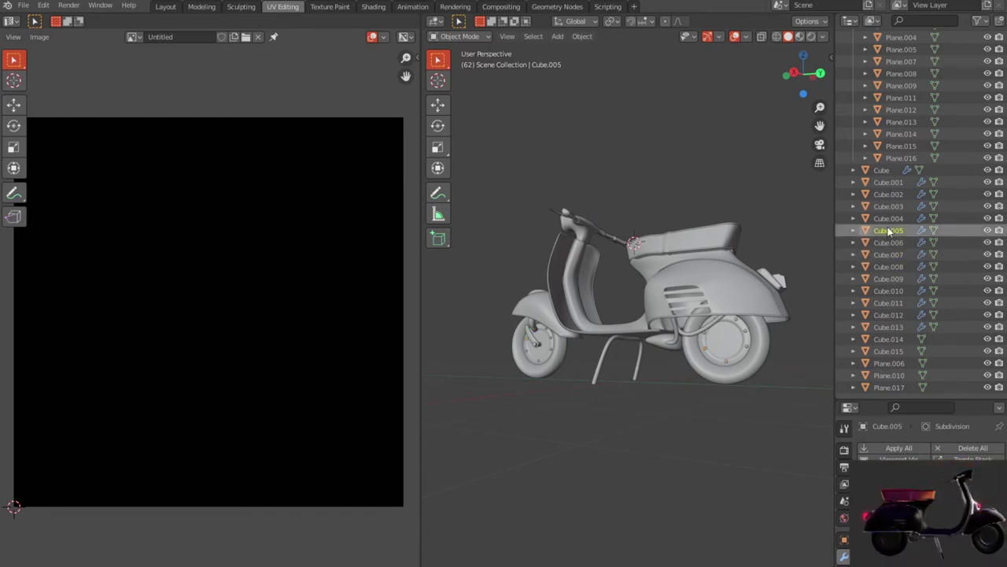
pyautogui.click(890, 218)
pyautogui.click(889, 206)
pyautogui.click(888, 193)
pyautogui.click(886, 182)
pyautogui.click(883, 170)
# - Orbit the scooter to a higher view and start a new Substance Painter project
pyautogui.scroll(4, 890, 216)
pyautogui.scroll(3, 897, 252)
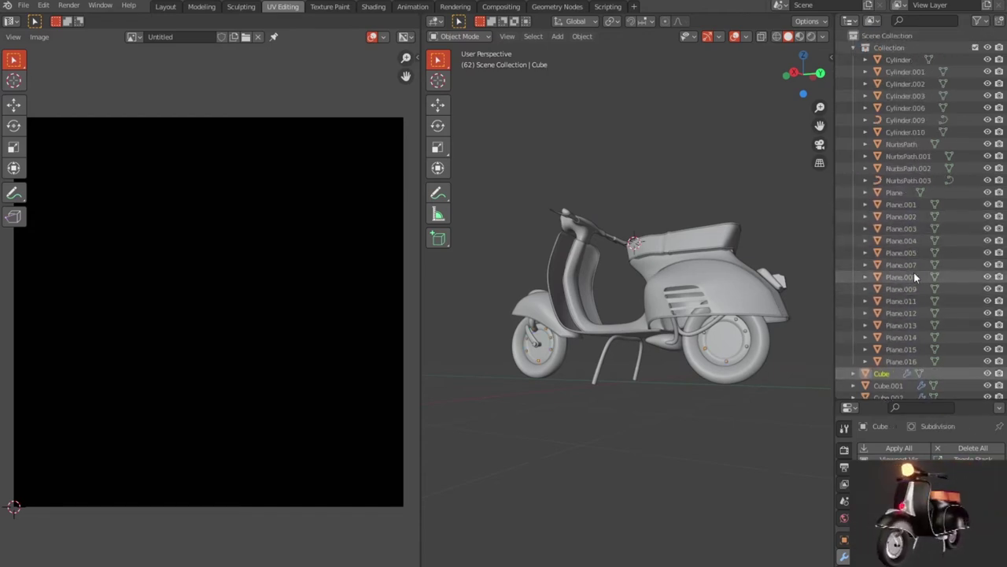
pyautogui.moveTo(826, 307)
pyautogui.mouseDown(button='middle')
pyautogui.moveTo(735, 405)
pyautogui.moveTo(752, 423)
pyautogui.mouseUp(button='middle')
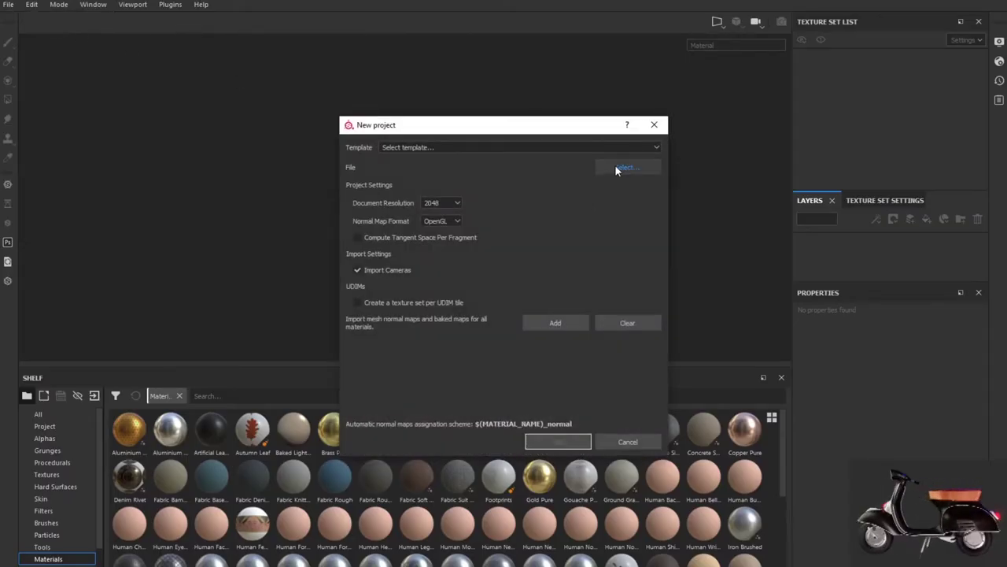
pyautogui.click(614, 167)
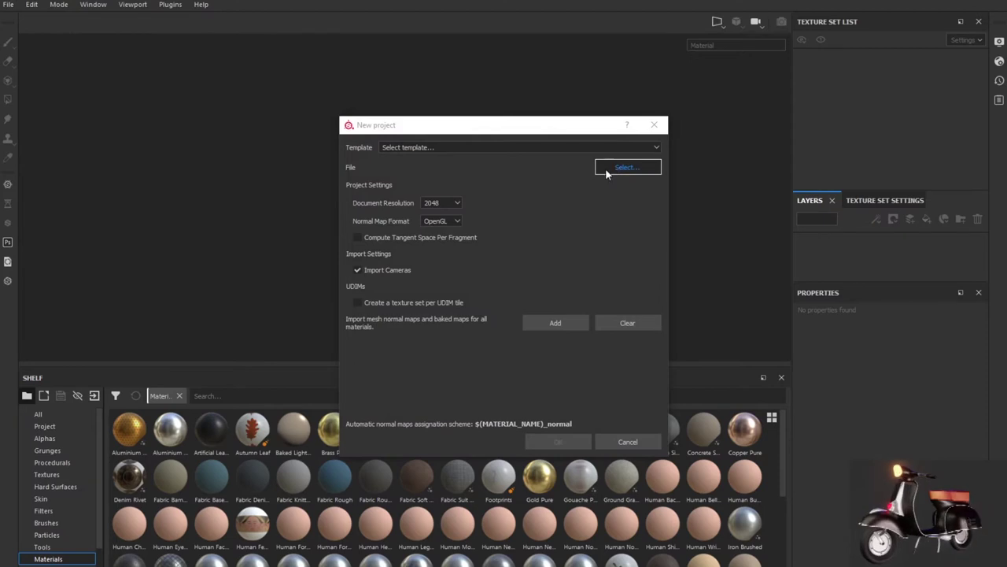
# - Create the project from the scooter mesh E:/vespa/1.fbx
pyautogui.doubleClick(707, 237)
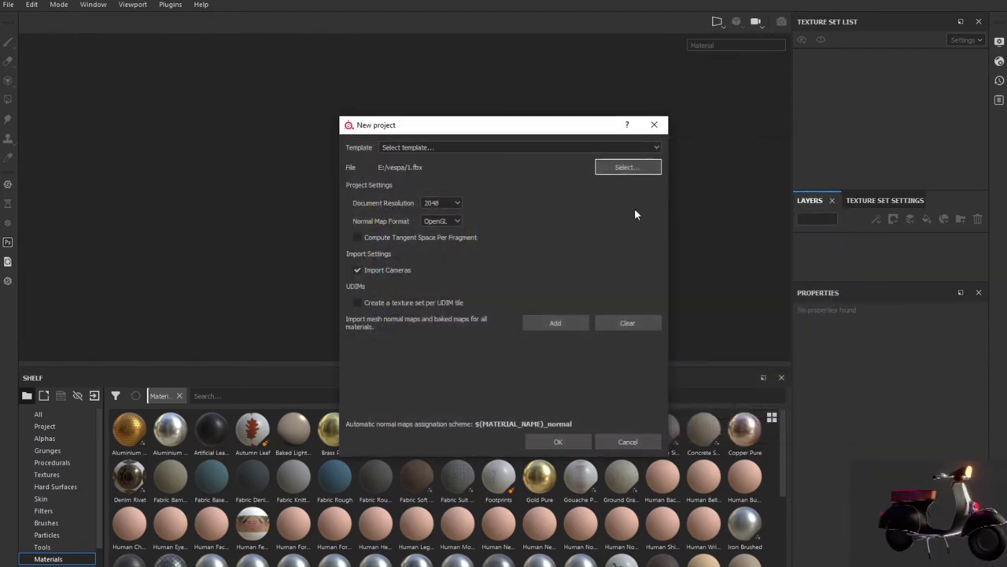
pyautogui.click(556, 443)
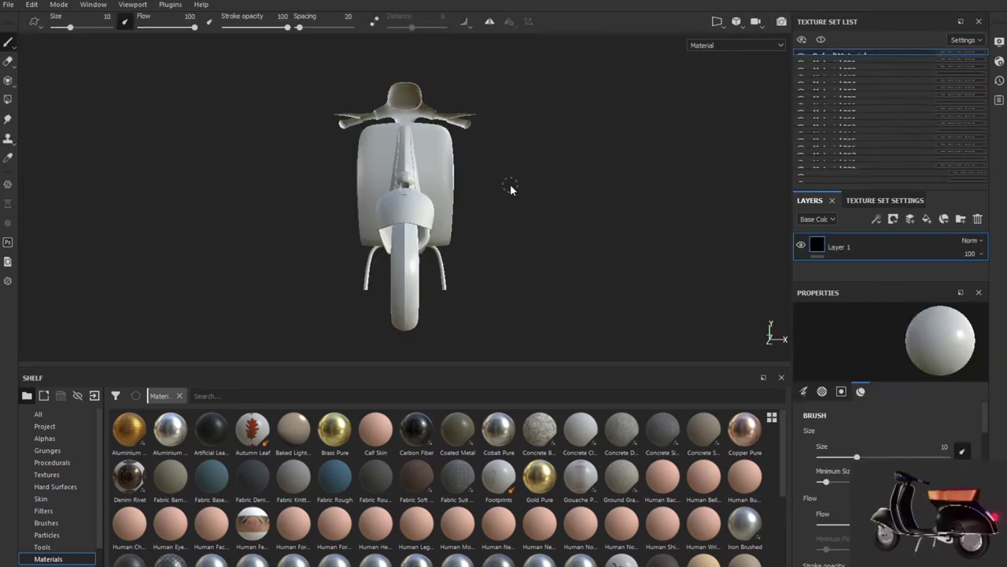
# - Orbit to a three-quarter front view and toggle Material.007's visibility to see its parts
pyautogui.moveTo(512, 184)
pyautogui.keyDown('alt'); pyautogui.mouseDown()
pyautogui.moveTo(479, 205)
pyautogui.moveTo(364, 180)
pyautogui.moveTo(244, 191)
pyautogui.mouseUp(); pyautogui.keyUp('alt')
pyautogui.keyDown('alt'); pyautogui.moveTo(245, 191); pyautogui.dragTo(244, 126, button='right'); pyautogui.keyUp('alt')
pyautogui.moveTo(245, 126)
pyautogui.keyDown('alt'); pyautogui.mouseDown()
pyautogui.moveTo(259, 113)
pyautogui.moveTo(459, 257)
pyautogui.moveTo(351, 219)
pyautogui.mouseUp(); pyautogui.keyUp('alt')
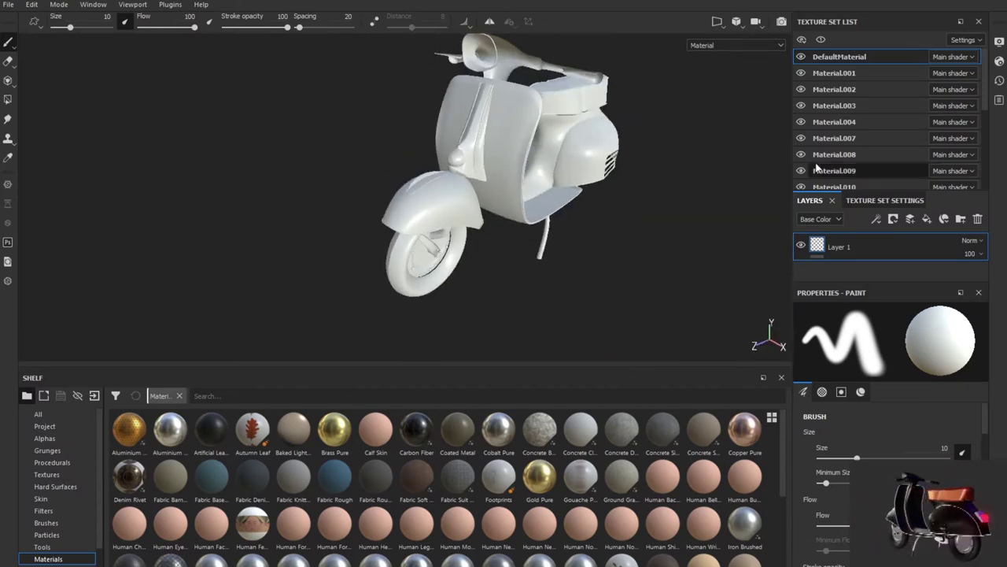
pyautogui.click(827, 138)
pyautogui.click(799, 138)
pyautogui.click(800, 138)
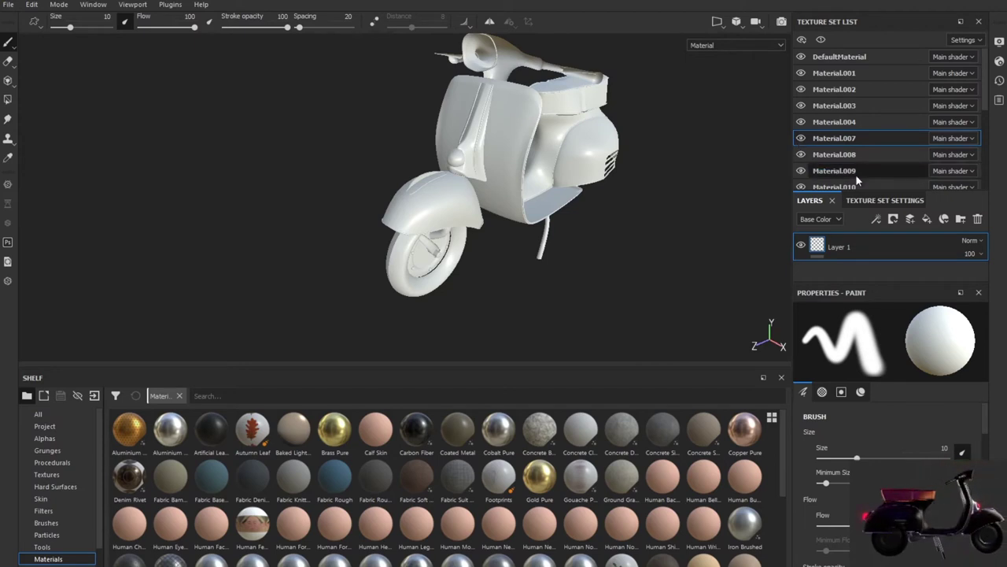
# - Toggle Material.021's visibility to find that it covers the front wheel
pyautogui.scroll(-3, 857, 168)
pyautogui.scroll(-1, 855, 161)
pyautogui.click(838, 160)
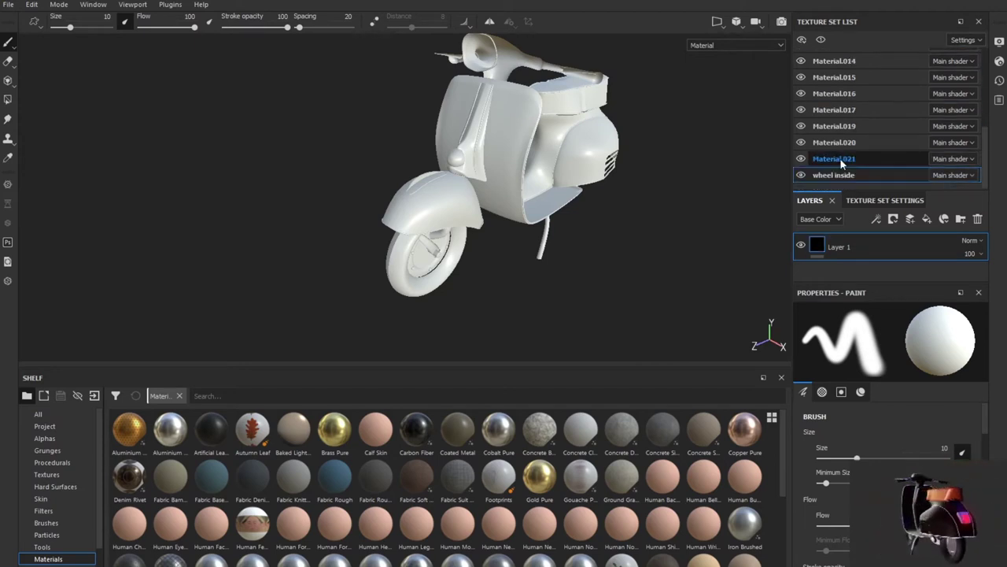
pyautogui.click(803, 157)
pyautogui.click(803, 158)
# - Select Material.001 and toggle its visibility repeatedly to identify the body panels
pyautogui.scroll(4, 856, 143)
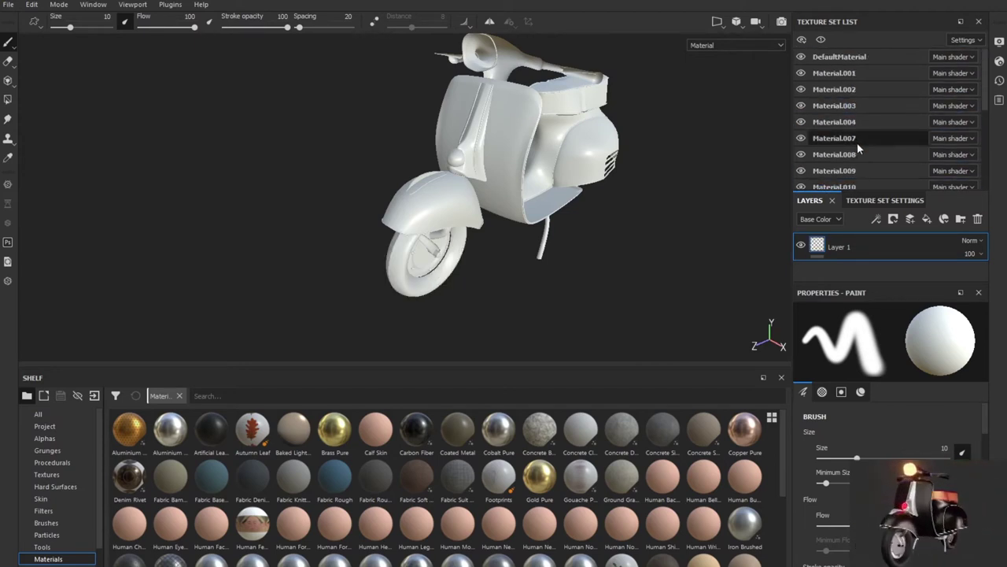
pyautogui.click(834, 73)
pyautogui.click(802, 73)
pyautogui.click(801, 73)
pyautogui.click(801, 73)
pyautogui.click(801, 73)
pyautogui.click(801, 73)
pyautogui.click(801, 73)
pyautogui.click(801, 73)
pyautogui.click(802, 73)
pyautogui.click(801, 73)
pyautogui.click(801, 73)
pyautogui.click(801, 73)
pyautogui.click(801, 73)
pyautogui.click(801, 73)
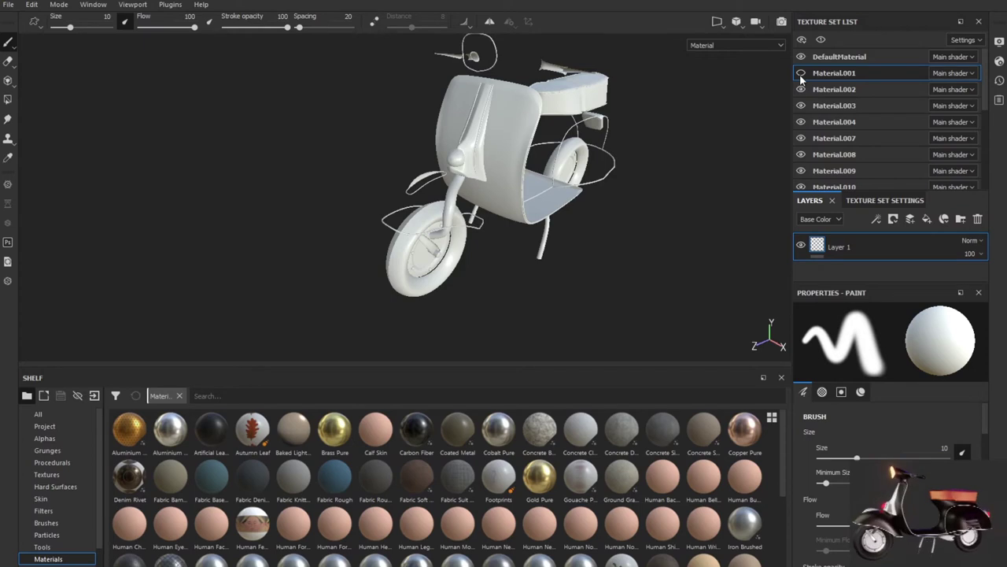
pyautogui.click(801, 73)
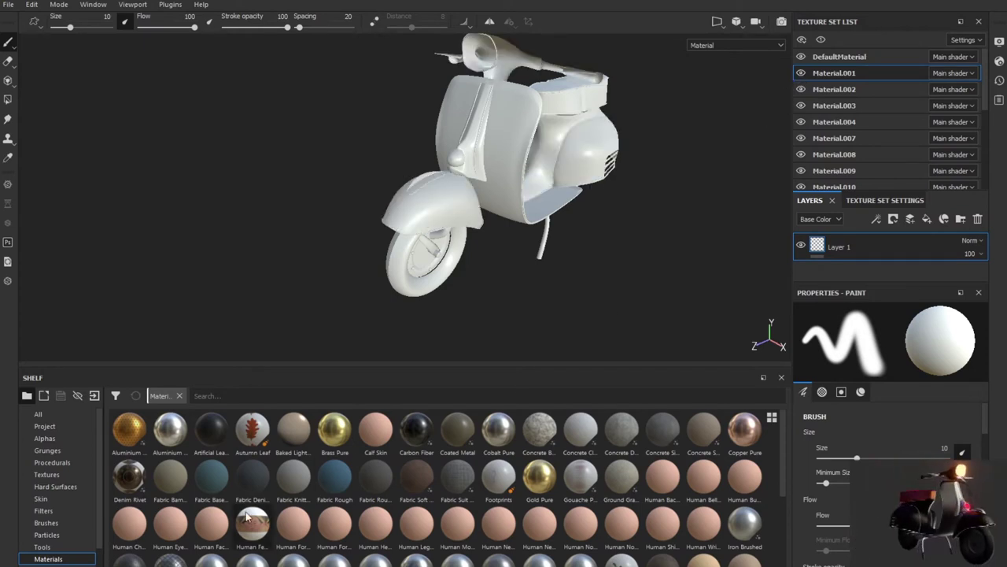
# - Apply the Steel Painted Scraped Dirty smart material to Material.001's body panels
pyautogui.scroll(-2, 49, 553)
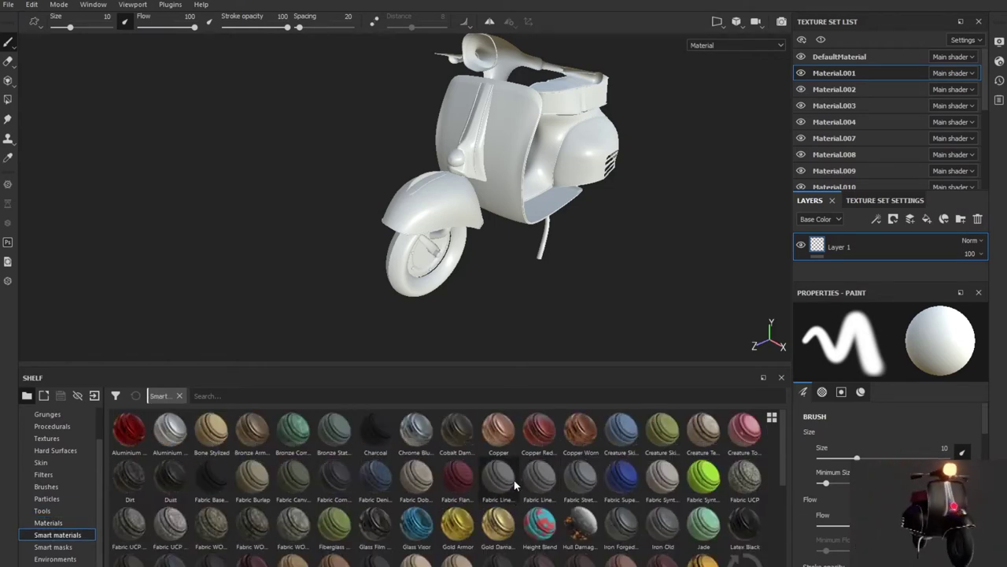
pyautogui.scroll(-2, 514, 486)
pyautogui.scroll(-2, 514, 481)
pyautogui.scroll(-1, 520, 496)
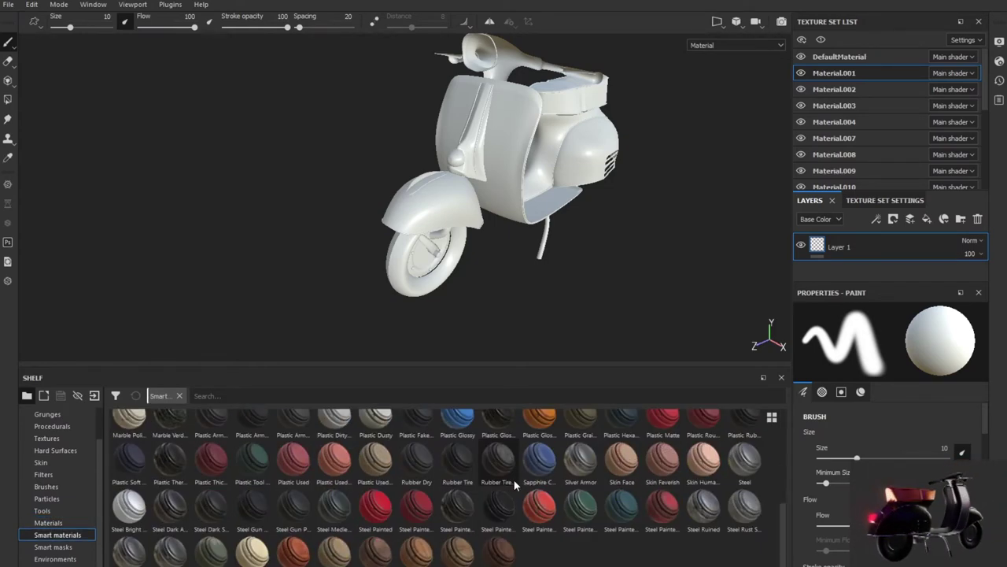
pyautogui.moveTo(541, 513)
pyautogui.mouseDown()
pyautogui.moveTo(776, 371)
pyautogui.moveTo(820, 247)
pyautogui.moveTo(834, 245)
pyautogui.mouseUp()
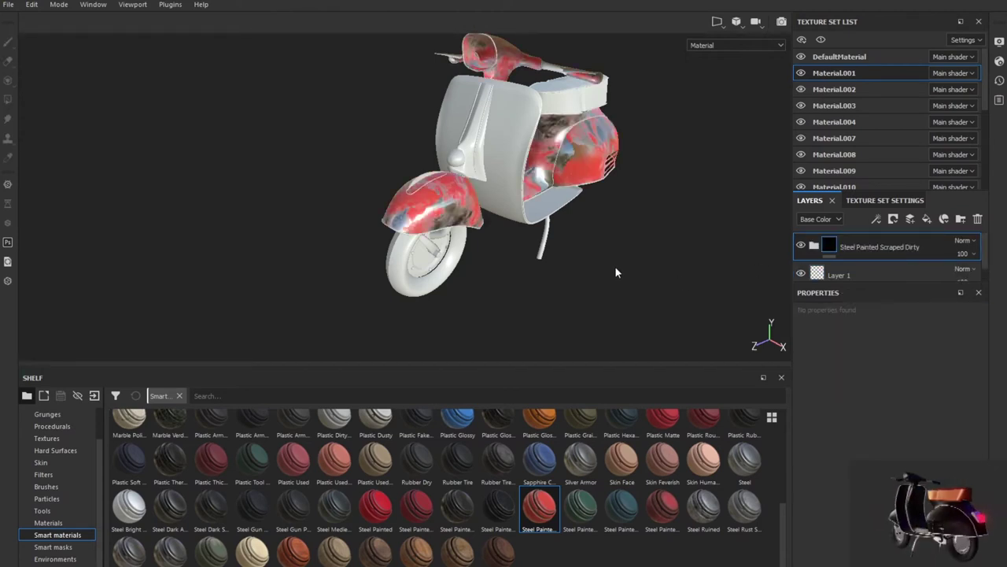
# - Orbit around the scooter to inspect the scraped paint, then delete that layer
pyautogui.scroll(-2, 614, 266)
pyautogui.scroll(3, 615, 266)
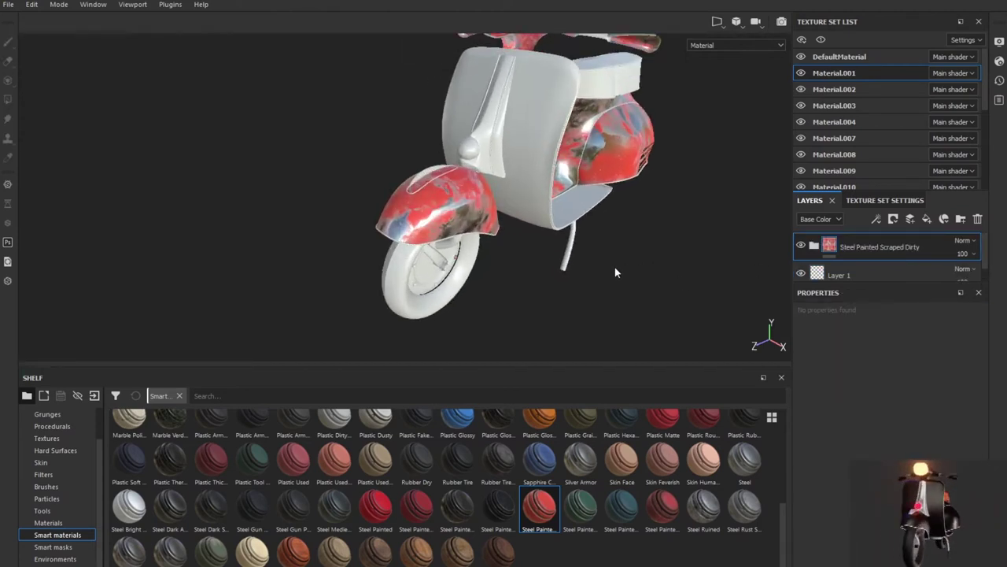
pyautogui.scroll(2, 614, 266)
pyautogui.moveTo(602, 275)
pyautogui.keyDown('alt'); pyautogui.mouseDown()
pyautogui.moveTo(535, 288)
pyautogui.moveTo(634, 270)
pyautogui.moveTo(443, 269)
pyautogui.moveTo(274, 226)
pyautogui.moveTo(259, 213)
pyautogui.moveTo(254, 184)
pyautogui.moveTo(268, 152)
pyautogui.moveTo(290, 144)
pyautogui.moveTo(677, 254)
pyautogui.mouseUp(); pyautogui.keyUp('alt')
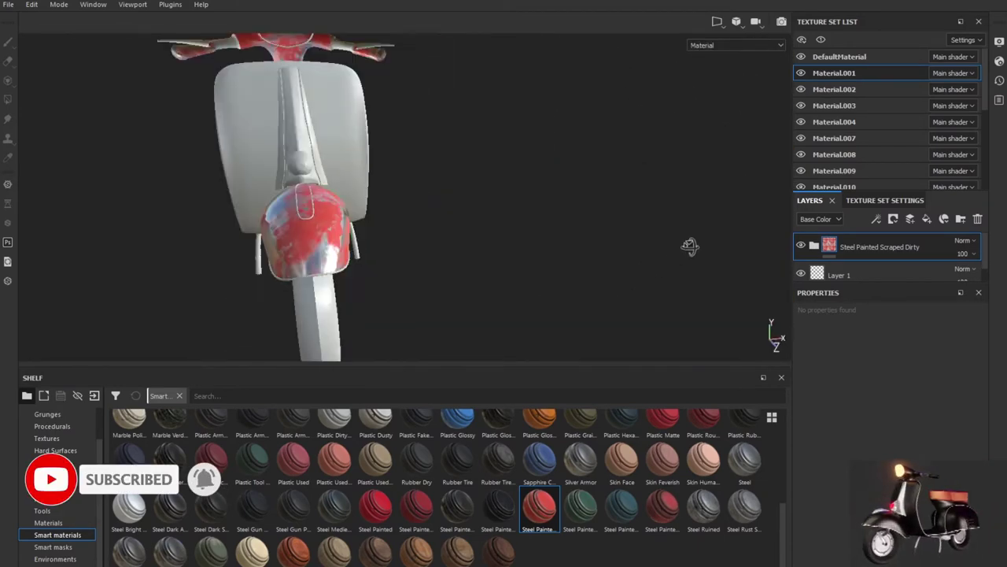
pyautogui.moveTo(860, 223)
pyautogui.keyDown('alt'); pyautogui.mouseDown()
pyautogui.moveTo(709, 259)
pyautogui.moveTo(366, 242)
pyautogui.moveTo(367, 228)
pyautogui.mouseUp(); pyautogui.keyUp('alt')
pyautogui.moveTo(568, 272)
pyautogui.keyDown('alt'); pyautogui.mouseDown()
pyautogui.moveTo(621, 301)
pyautogui.moveTo(611, 251)
pyautogui.moveTo(648, 299)
pyautogui.moveTo(603, 254)
pyautogui.moveTo(590, 220)
pyautogui.moveTo(469, 155)
pyautogui.moveTo(438, 187)
pyautogui.moveTo(412, 147)
pyautogui.moveTo(225, 173)
pyautogui.moveTo(462, 173)
pyautogui.mouseUp(); pyautogui.keyUp('alt')
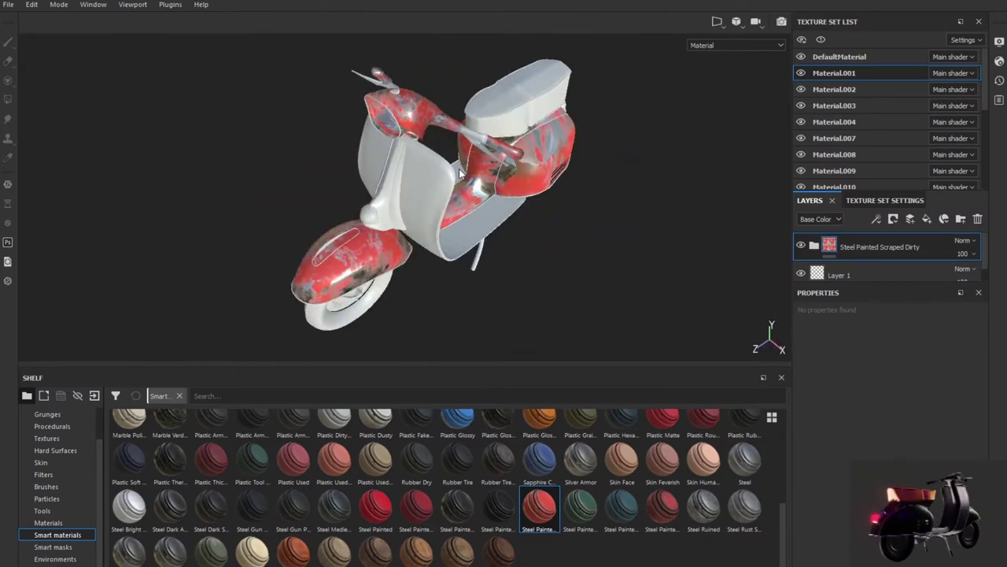
pyautogui.press('Delete')
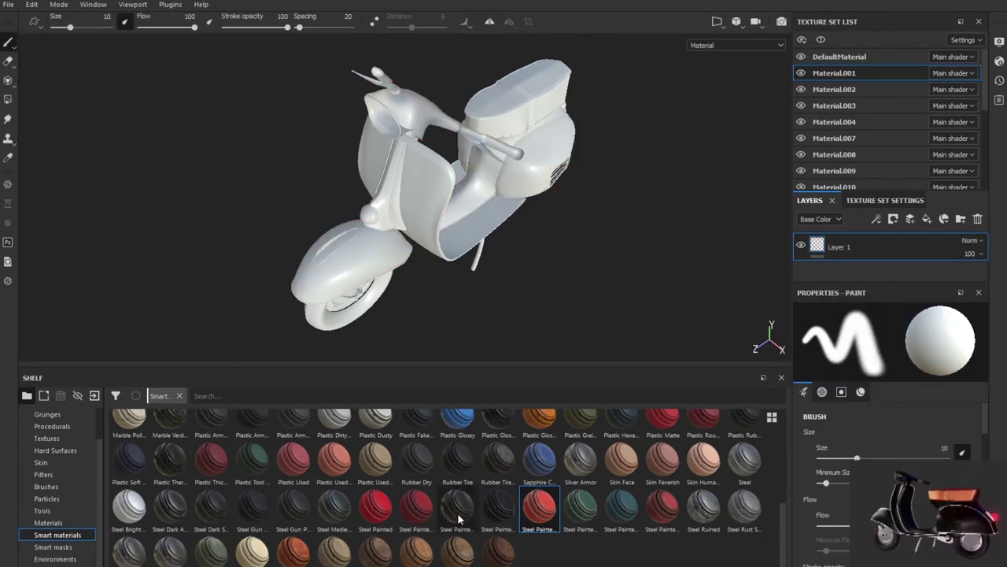
# - Try the Steel Painted smart material on the body, check it from the side, then undo it
pyautogui.moveTo(375, 507)
pyautogui.mouseDown()
pyautogui.moveTo(860, 246)
pyautogui.moveTo(872, 253)
pyautogui.mouseUp()
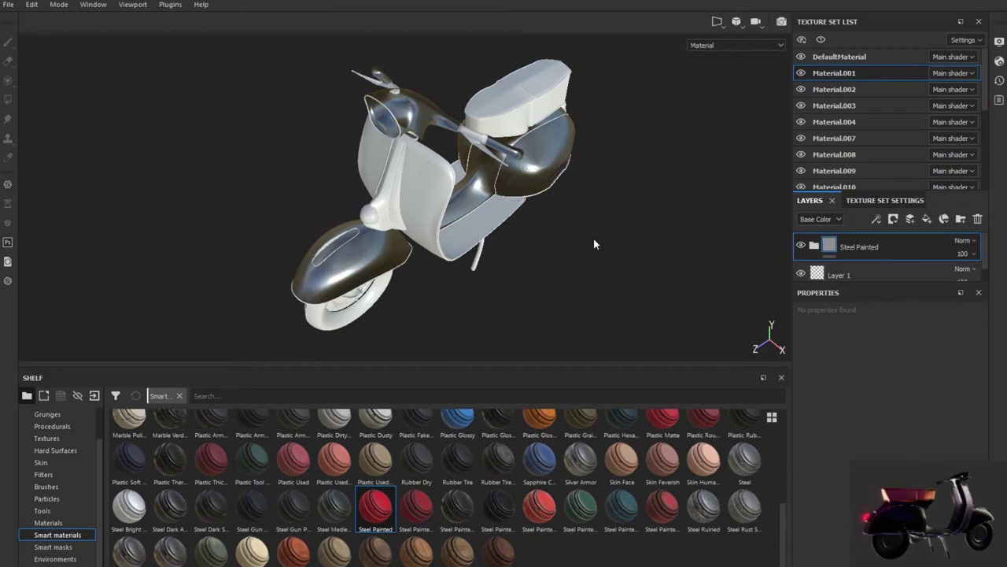
pyautogui.moveTo(593, 241)
pyautogui.keyDown('alt'); pyautogui.mouseDown()
pyautogui.moveTo(340, 206)
pyautogui.moveTo(901, 224)
pyautogui.moveTo(609, 213)
pyautogui.moveTo(585, 225)
pyautogui.moveTo(633, 278)
pyautogui.moveTo(490, 248)
pyautogui.mouseUp(); pyautogui.keyUp('alt')
pyautogui.hotkey('ctrl', 'z')
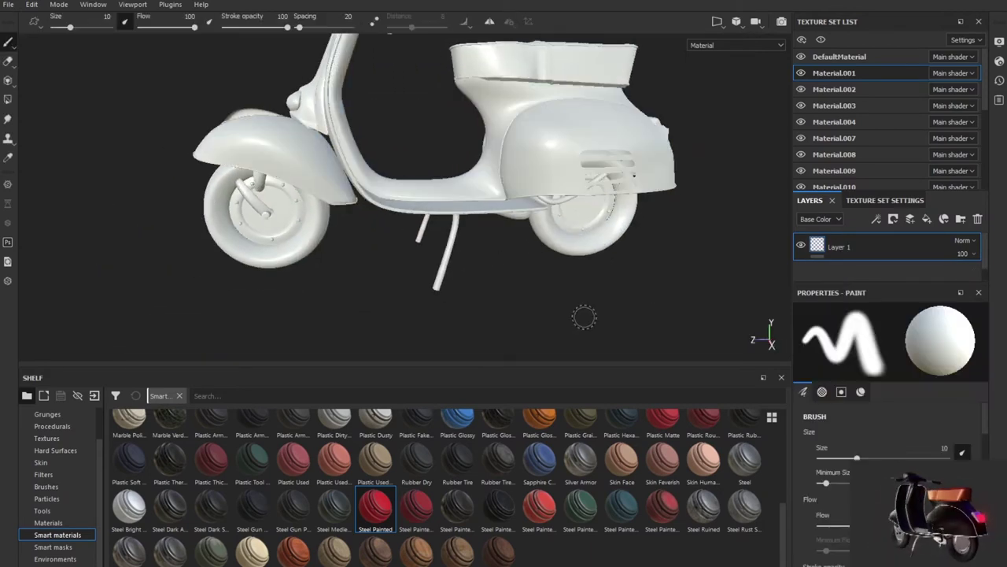
# - Try Steel Painted Rough Damaged, inspect it from above the front, then undo it
pyautogui.moveTo(498, 508); pyautogui.dragTo(846, 249)
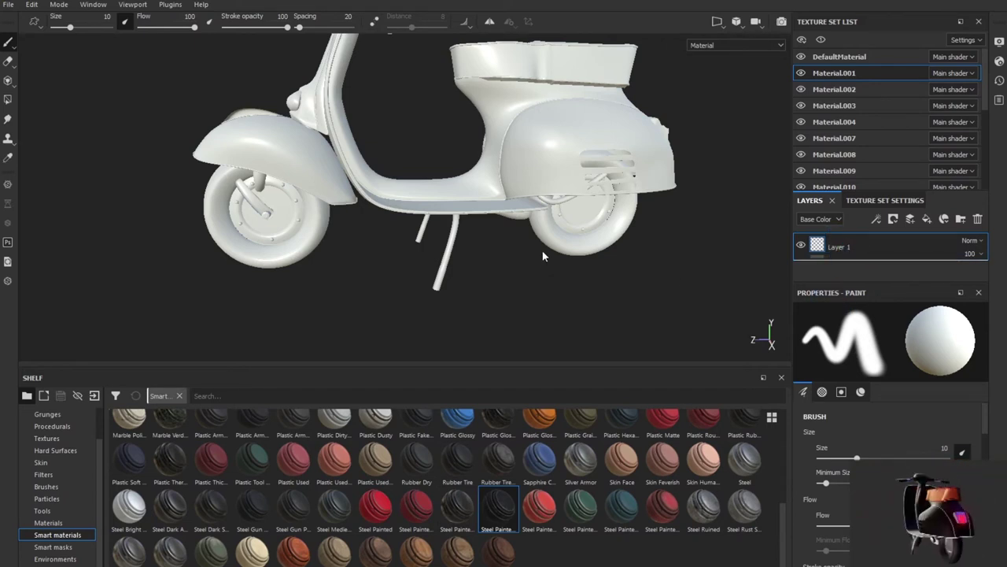
pyautogui.scroll(2, 543, 256)
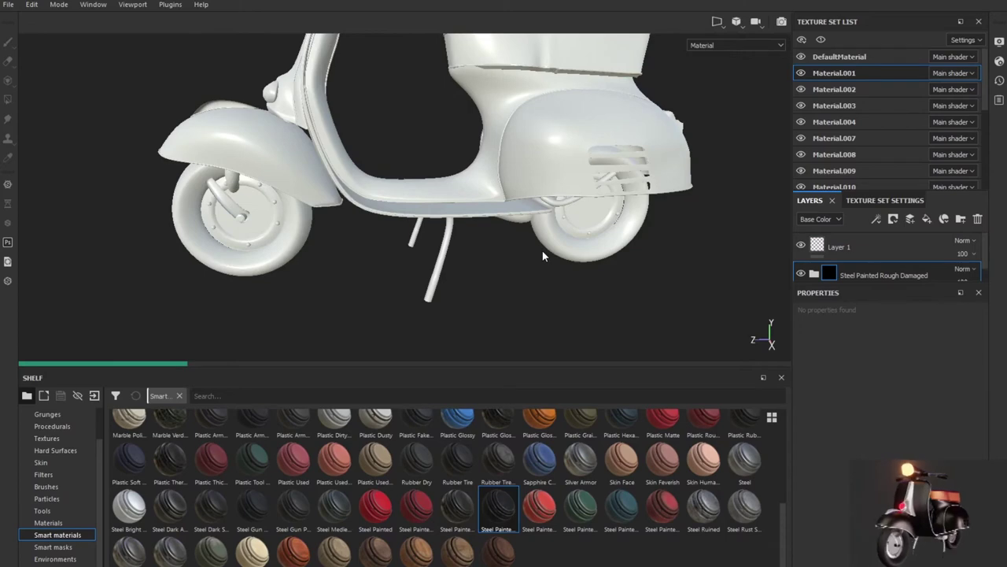
pyautogui.scroll(3, 542, 250)
pyautogui.scroll(-3, 542, 250)
pyautogui.keyDown('alt'); pyautogui.moveTo(542, 250); pyautogui.dragTo(690, 305); pyautogui.keyUp('alt')
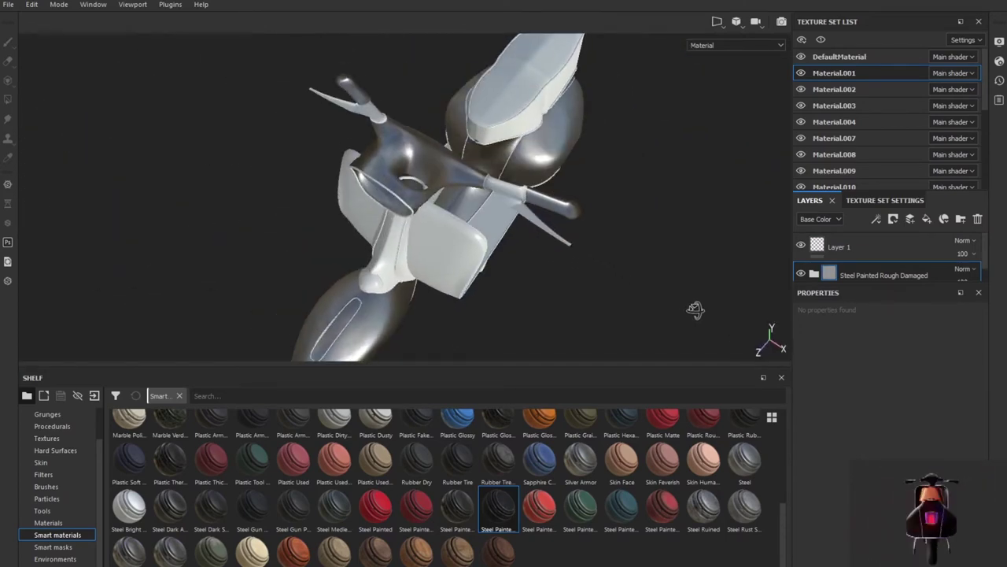
pyautogui.hotkey('ctrl', 'z')
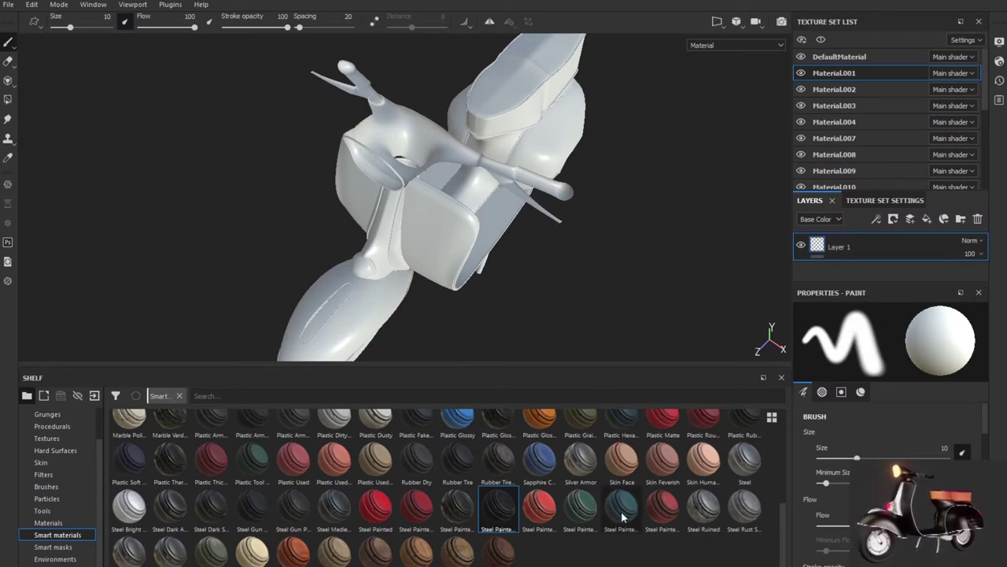
pyautogui.moveTo(655, 513); pyautogui.dragTo(850, 244)
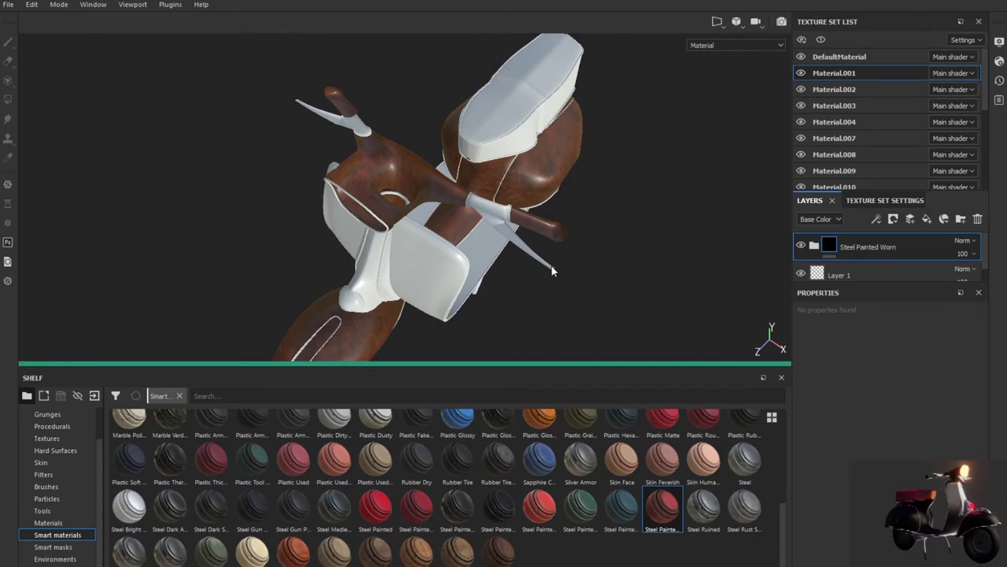
pyautogui.moveTo(508, 276)
pyautogui.keyDown('alt'); pyautogui.mouseDown()
pyautogui.moveTo(298, 189)
pyautogui.moveTo(705, 240)
pyautogui.mouseUp(); pyautogui.keyUp('alt')
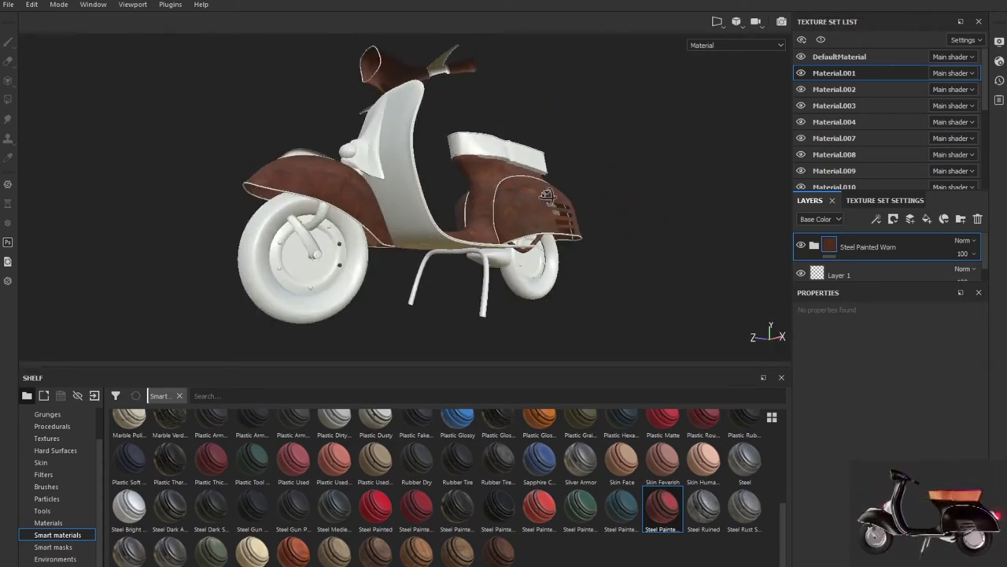
pyautogui.moveTo(705, 240)
pyautogui.keyDown('alt'); pyautogui.mouseDown()
pyautogui.moveTo(709, 291)
pyautogui.moveTo(512, 250)
pyautogui.moveTo(135, 210)
pyautogui.moveTo(526, 239)
pyautogui.moveTo(454, 241)
pyautogui.mouseUp(); pyautogui.keyUp('alt')
pyautogui.moveTo(454, 241)
pyautogui.keyDown('alt'); pyautogui.mouseDown(button='right')
pyautogui.moveTo(567, 225)
pyautogui.moveTo(562, 184)
pyautogui.mouseUp(button='right'); pyautogui.keyUp('alt')
pyautogui.moveTo(561, 184)
pyautogui.keyDown('alt'); pyautogui.mouseDown()
pyautogui.moveTo(562, 214)
pyautogui.moveTo(714, 218)
pyautogui.moveTo(579, 216)
pyautogui.moveTo(670, 211)
pyautogui.mouseUp(); pyautogui.keyUp('alt')
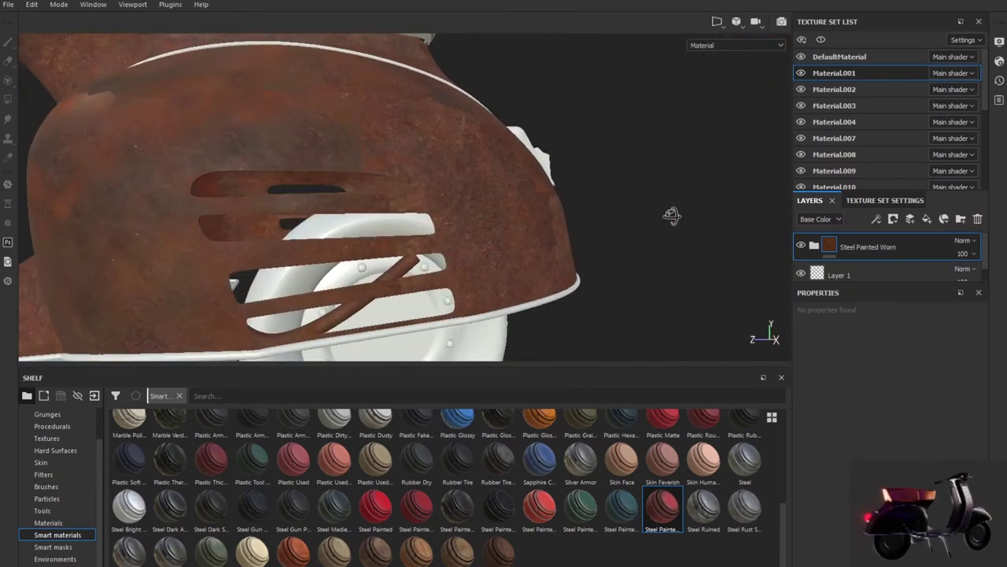
pyautogui.scroll(2, 557, 199)
pyautogui.press('f')
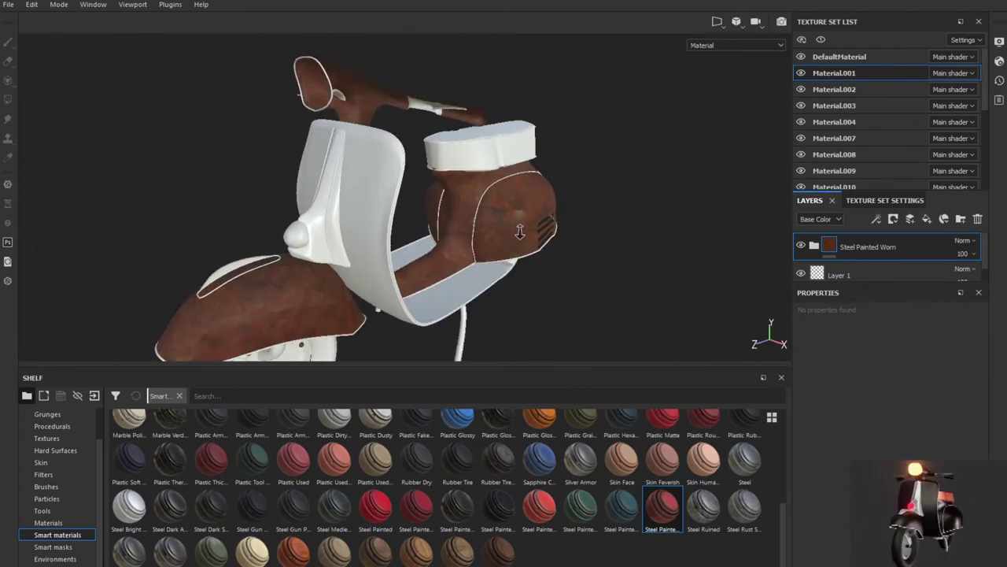
pyautogui.moveTo(515, 227)
pyautogui.keyDown('alt'); pyautogui.mouseDown()
pyautogui.moveTo(600, 218)
pyautogui.moveTo(347, 238)
pyautogui.moveTo(415, 226)
pyautogui.mouseUp(); pyautogui.keyUp('alt')
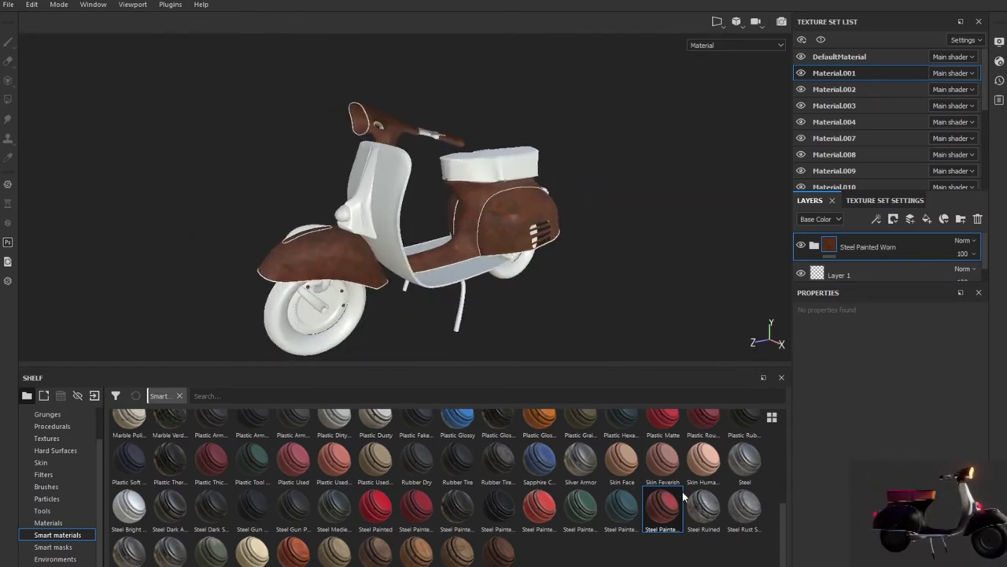
pyautogui.moveTo(621, 508); pyautogui.dragTo(901, 237)
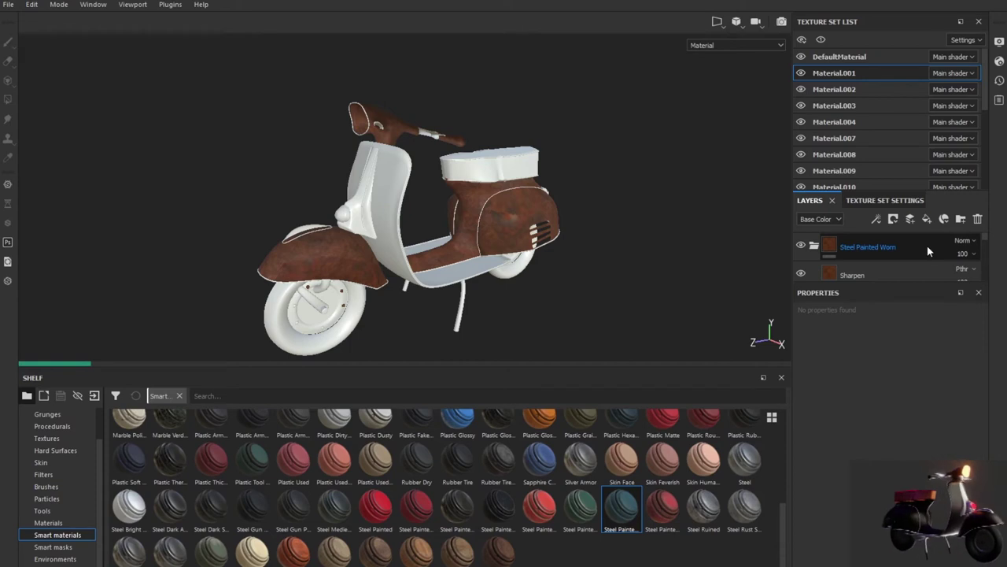
pyautogui.click(905, 275)
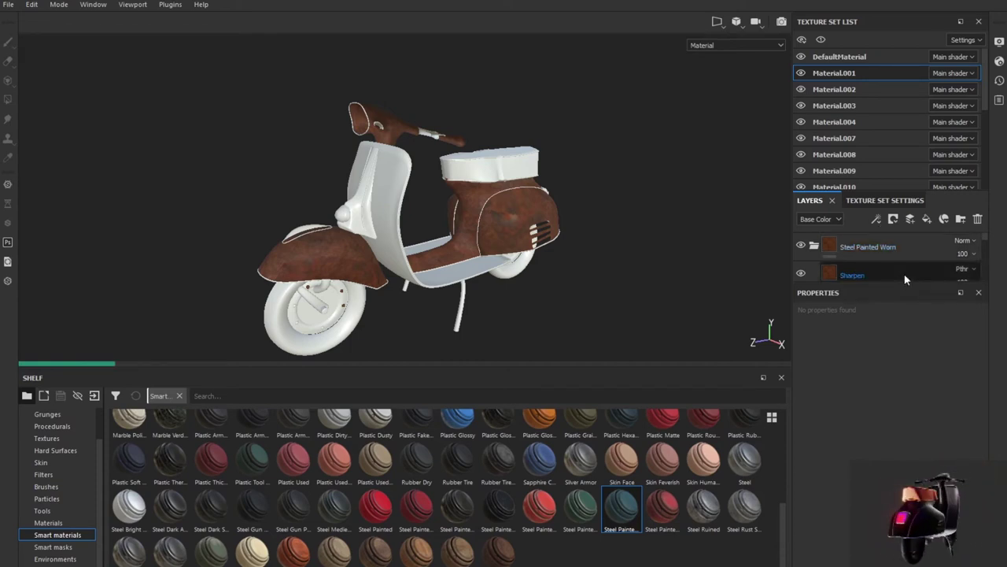
pyautogui.click(915, 253)
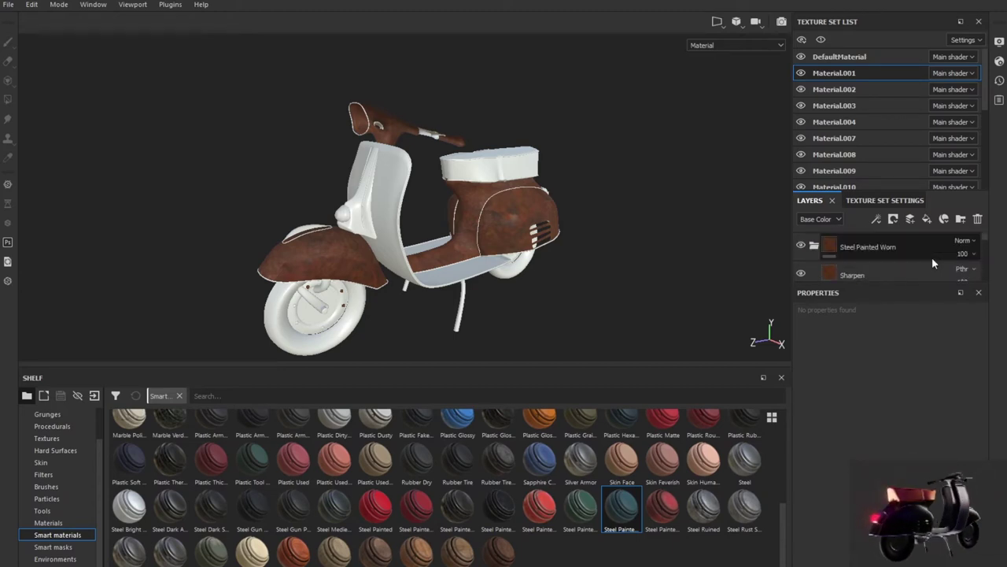
pyautogui.click(910, 218)
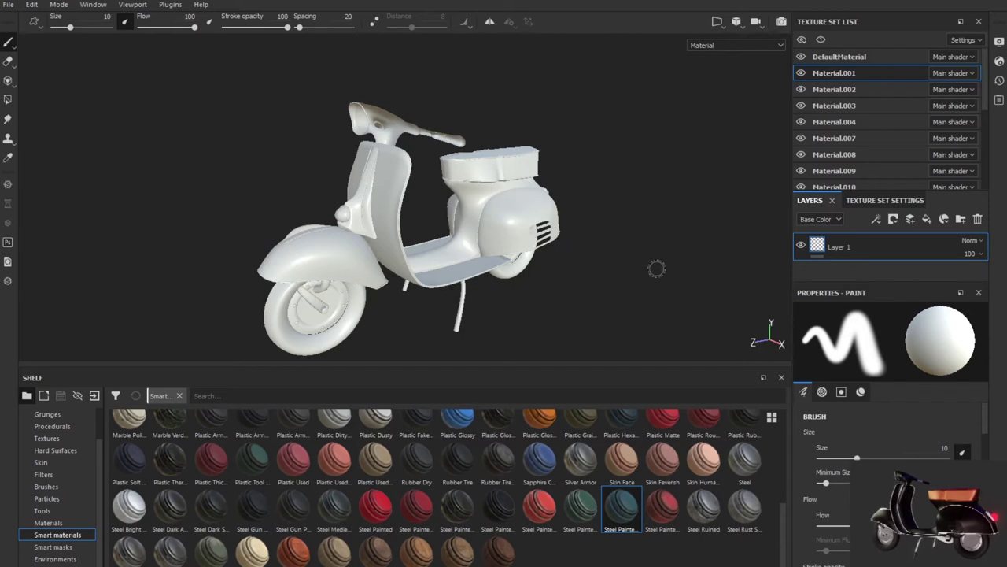
# - Try Steel Painted Stained, undo it, and apply Steel Painted Scraped Green instead
pyautogui.moveTo(622, 508); pyautogui.dragTo(885, 240)
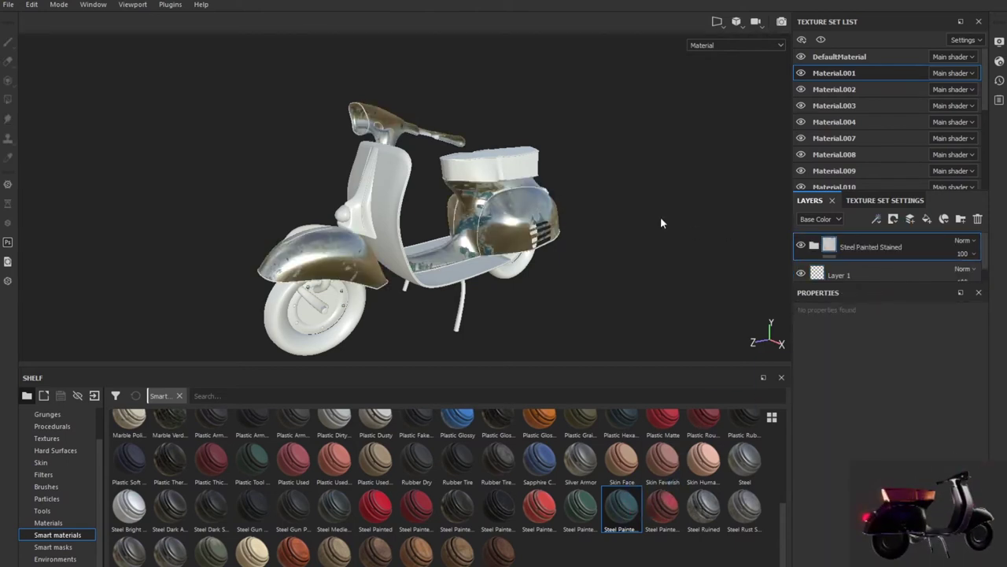
pyautogui.press('ctrl')
pyautogui.hotkey('ctrl', 'z')
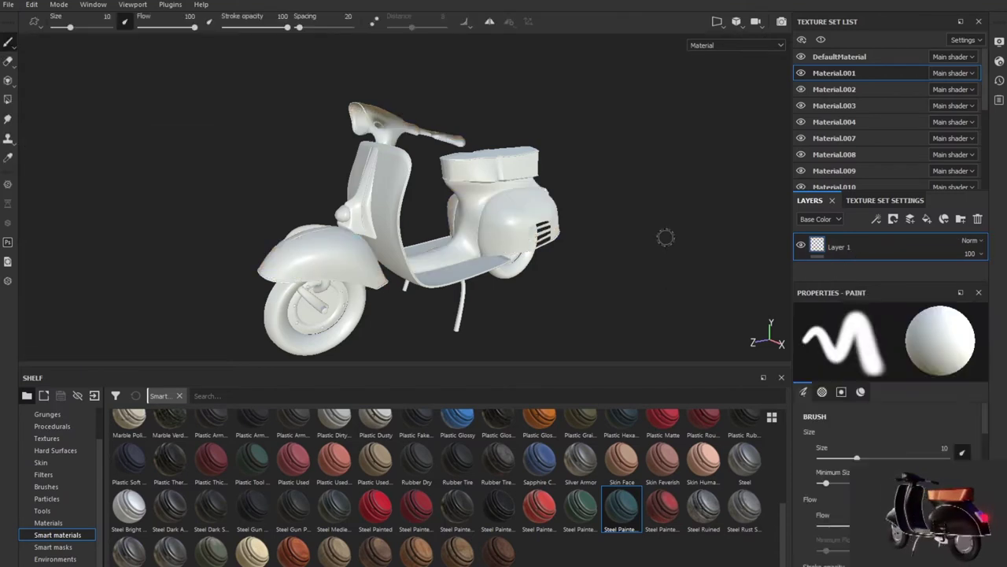
pyautogui.moveTo(581, 508); pyautogui.dragTo(886, 245)
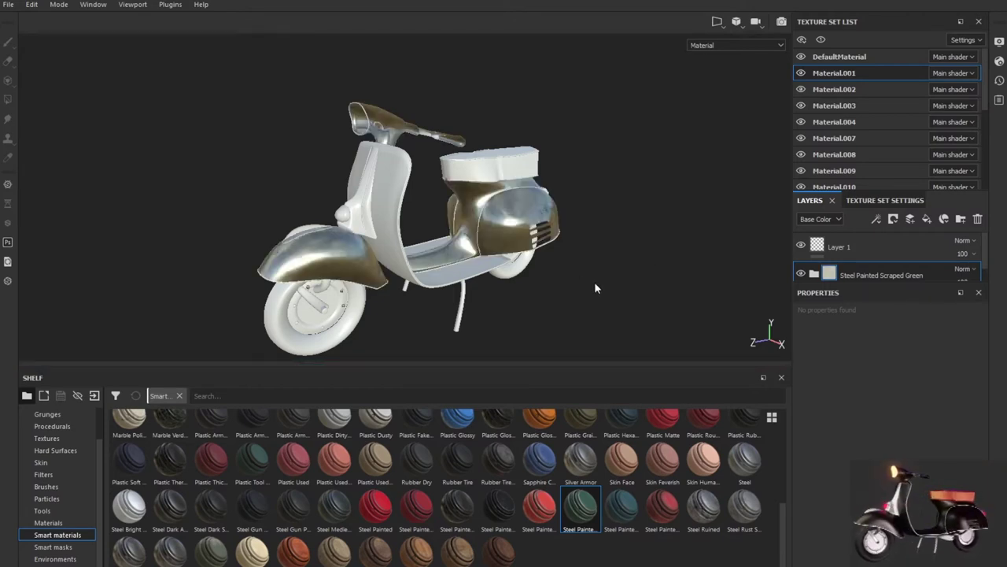
# - Inspect the green scraped steel up close, then redock the Properties panel and enlarge the Layers list
pyautogui.moveTo(572, 265)
pyautogui.keyDown('alt'); pyautogui.mouseDown()
pyautogui.moveTo(838, 247)
pyautogui.moveTo(630, 236)
pyautogui.mouseUp(); pyautogui.keyUp('alt')
pyautogui.moveTo(630, 237)
pyautogui.keyDown('alt'); pyautogui.mouseDown(button='right')
pyautogui.moveTo(670, 306)
pyautogui.moveTo(613, 235)
pyautogui.mouseUp(button='right'); pyautogui.keyUp('alt')
pyautogui.moveTo(613, 236)
pyautogui.keyDown('alt'); pyautogui.mouseDown()
pyautogui.moveTo(428, 247)
pyautogui.moveTo(669, 240)
pyautogui.moveTo(712, 172)
pyautogui.moveTo(772, 252)
pyautogui.moveTo(784, 315)
pyautogui.moveTo(371, 218)
pyautogui.moveTo(538, 237)
pyautogui.mouseUp(); pyautogui.keyUp('alt')
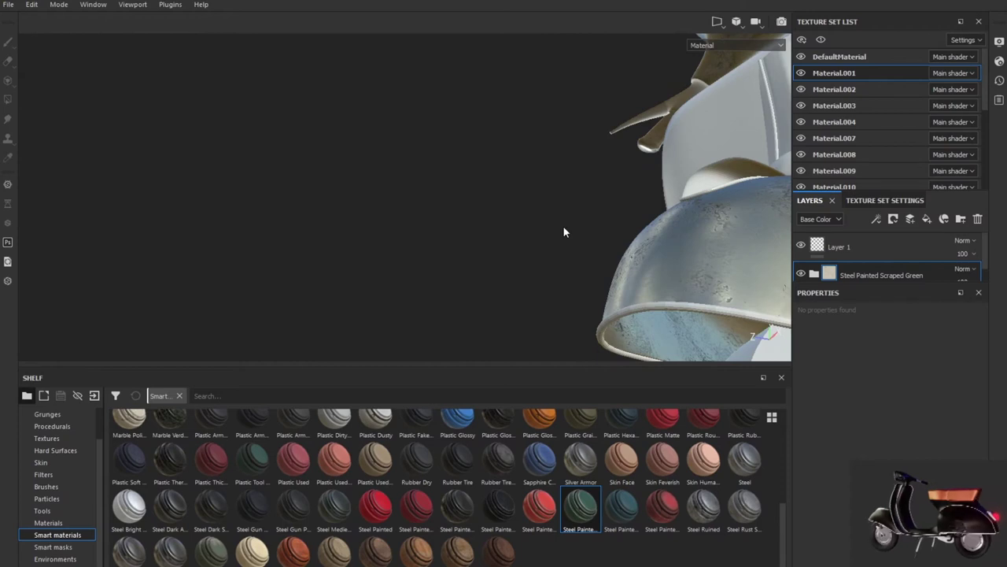
pyautogui.press('f')
pyautogui.moveTo(563, 232)
pyautogui.keyDown('alt'); pyautogui.mouseDown()
pyautogui.moveTo(608, 340)
pyautogui.moveTo(540, 288)
pyautogui.moveTo(591, 324)
pyautogui.moveTo(567, 301)
pyautogui.moveTo(623, 259)
pyautogui.moveTo(801, 265)
pyautogui.moveTo(472, 285)
pyautogui.moveTo(514, 260)
pyautogui.mouseUp(); pyautogui.keyUp('alt')
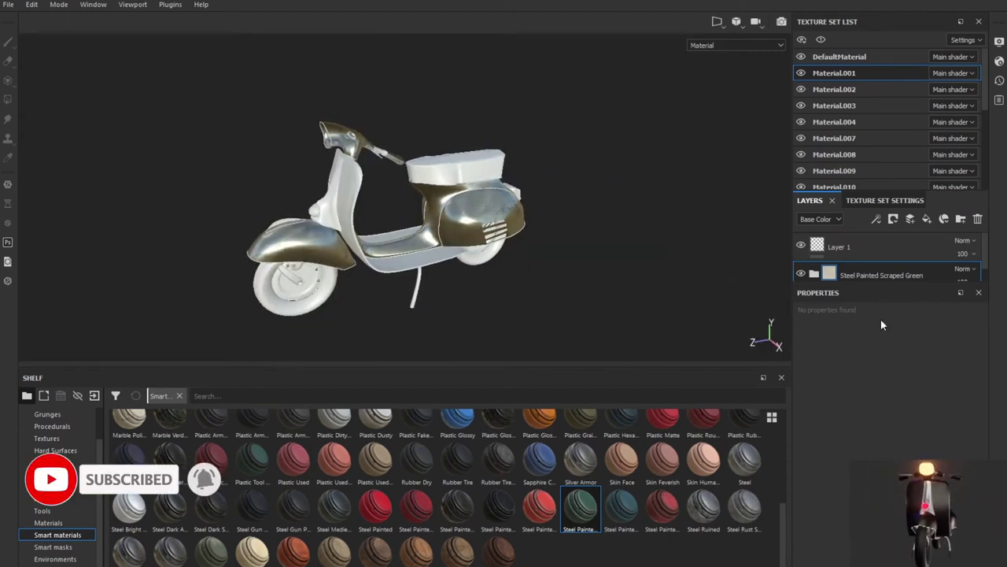
pyautogui.moveTo(879, 305)
pyautogui.mouseDown()
pyautogui.moveTo(881, 345)
pyautogui.moveTo(871, 277)
pyautogui.moveTo(877, 342)
pyautogui.mouseUp()
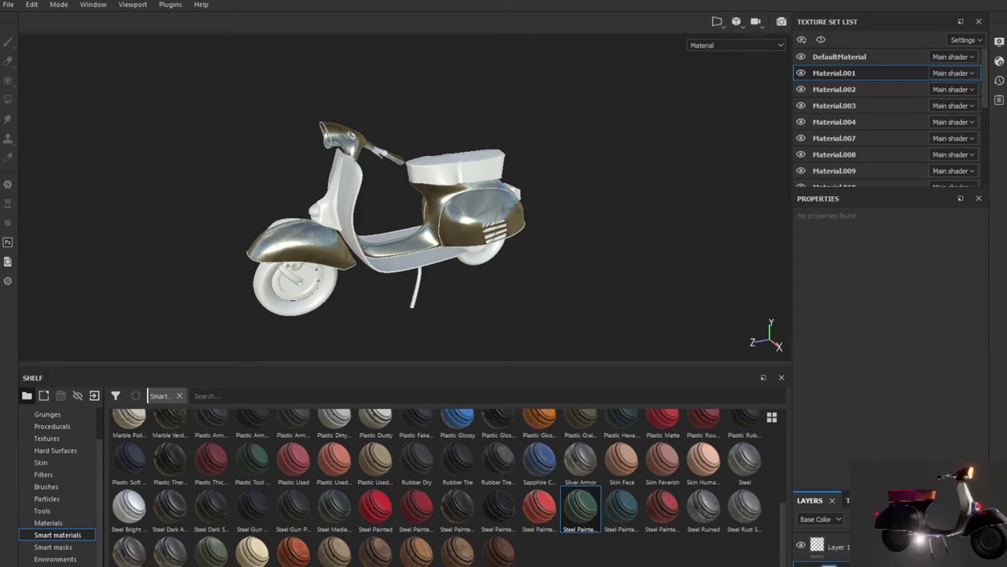
pyautogui.moveTo(939, 493)
pyautogui.mouseDown()
pyautogui.moveTo(940, 542)
pyautogui.moveTo(940, 308)
pyautogui.mouseUp()
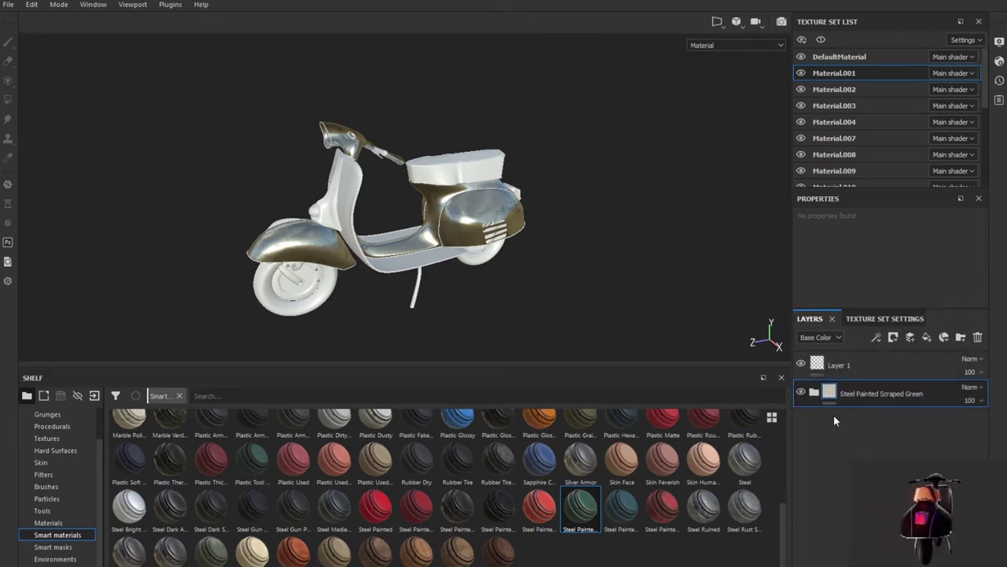
# - Expand the Steel Painted Scraped Green folder and select its base fill layer
pyautogui.click(814, 392)
pyautogui.click(814, 392)
pyautogui.click(814, 392)
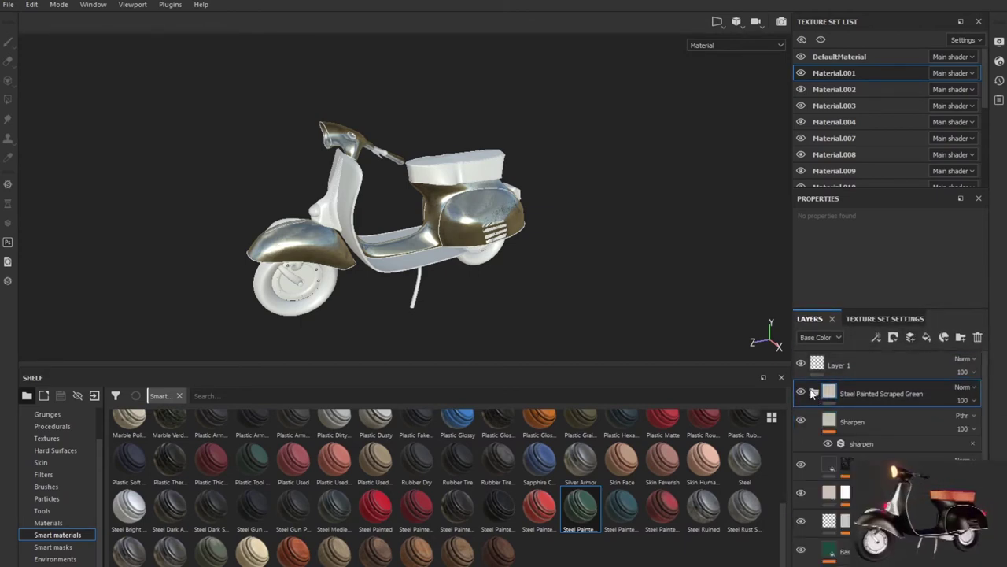
pyautogui.scroll(-1, 889, 425)
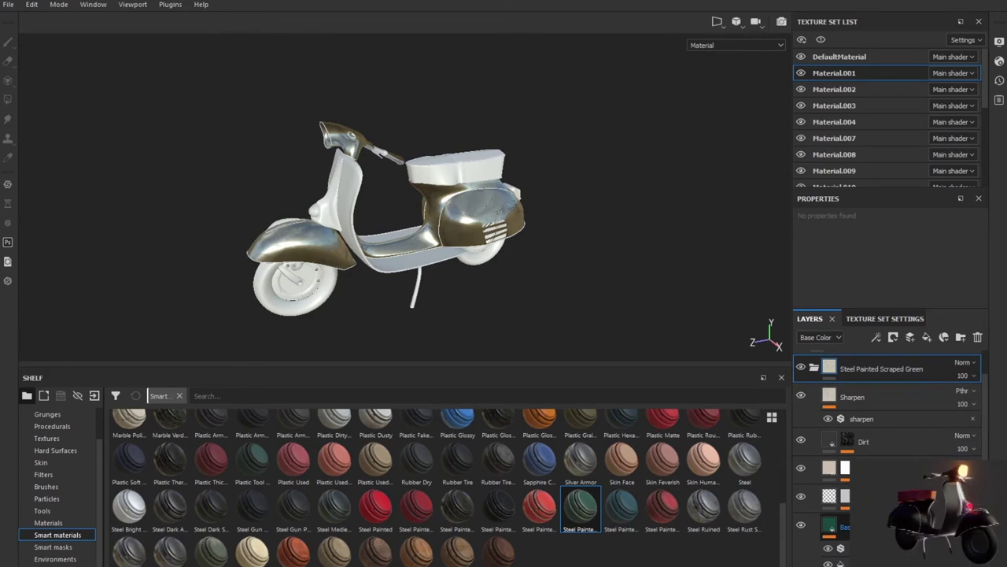
pyautogui.click(835, 526)
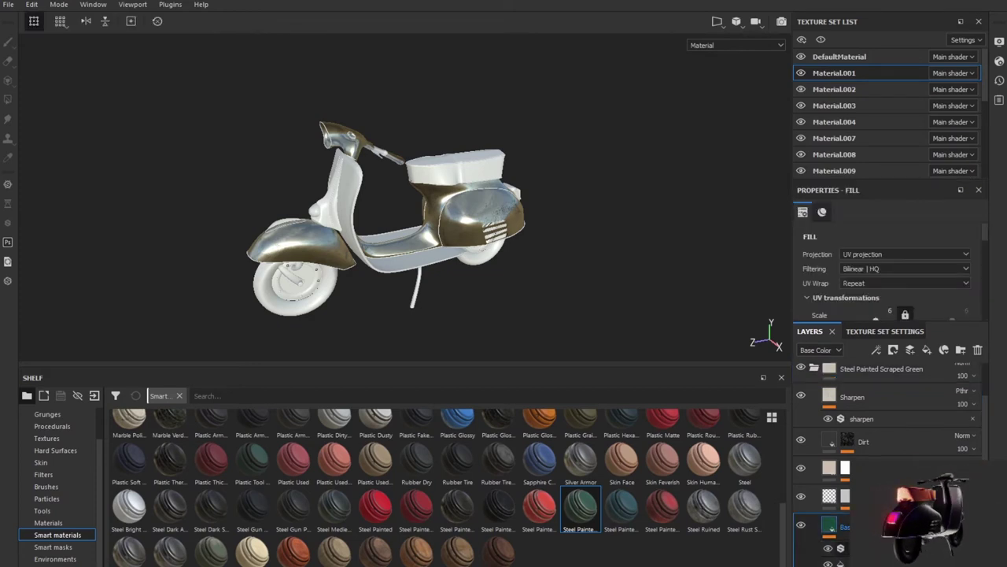
# - Experiment with the grunge Balance value, settling on 0.21
pyautogui.scroll(-2, 927, 270)
pyautogui.scroll(-2, 927, 270)
pyautogui.scroll(2, 927, 270)
pyautogui.scroll(-4, 927, 270)
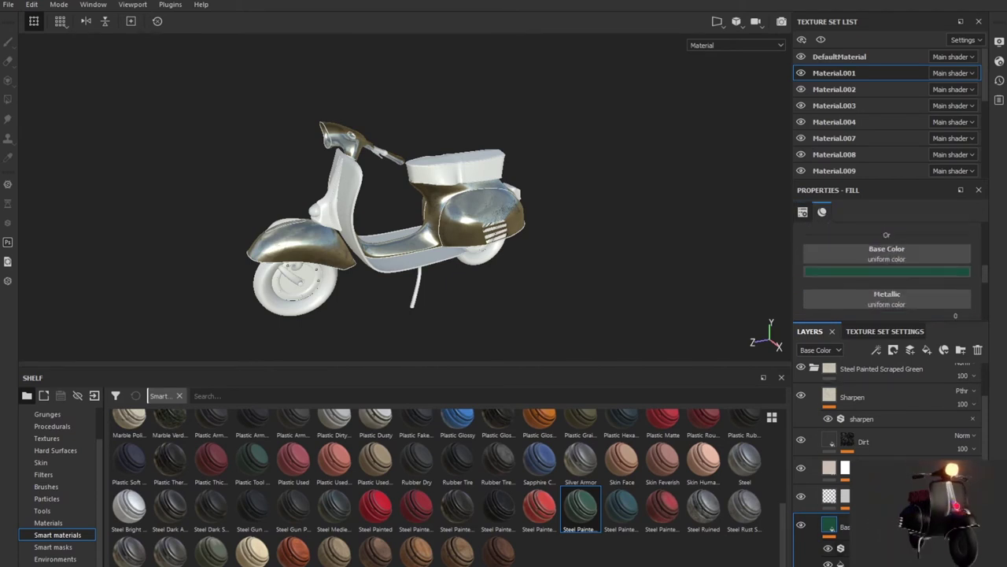
pyautogui.scroll(-2, 889, 279)
pyautogui.scroll(-2, 889, 279)
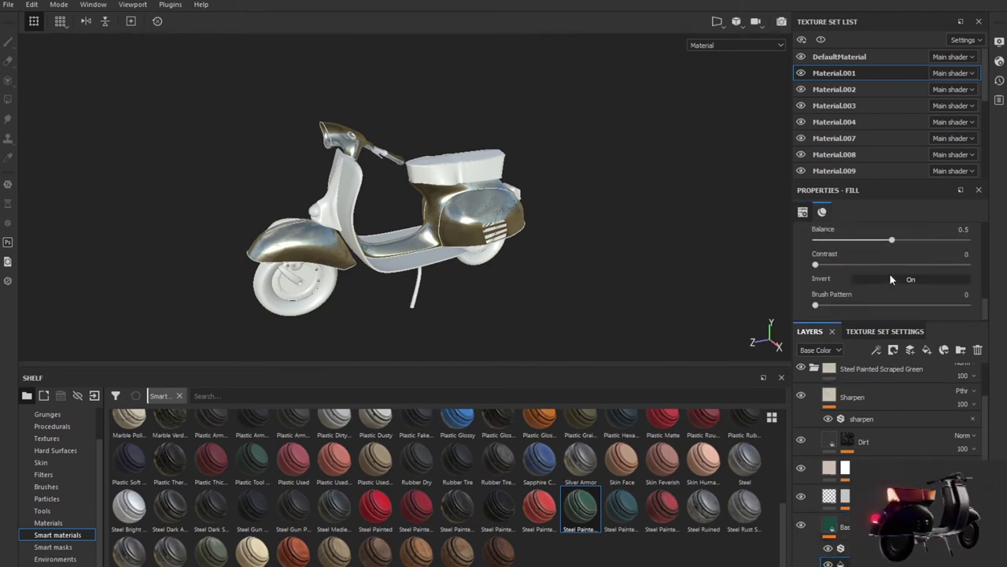
pyautogui.scroll(1, 890, 276)
pyautogui.scroll(1, 890, 273)
pyautogui.click(887, 313)
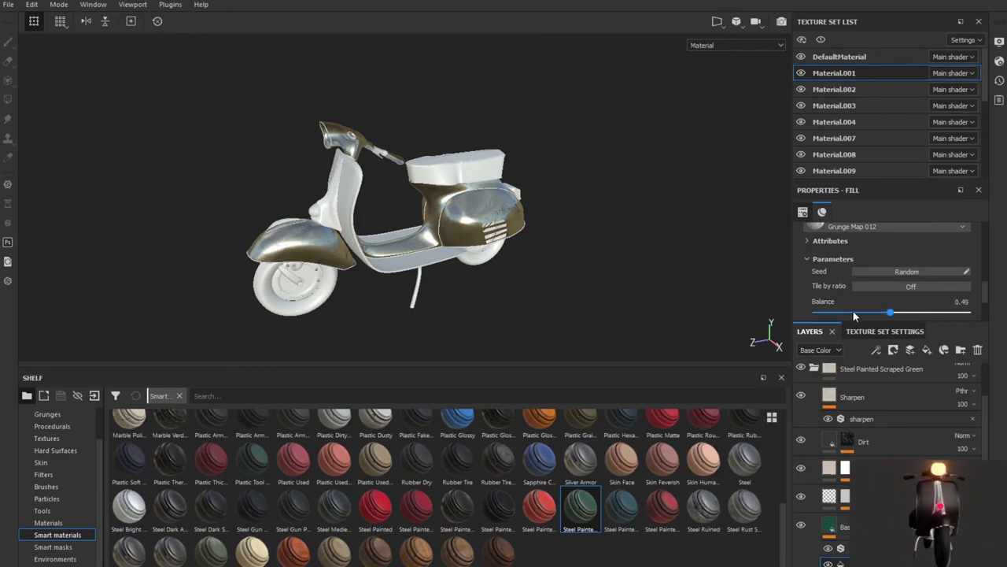
pyautogui.click(855, 313)
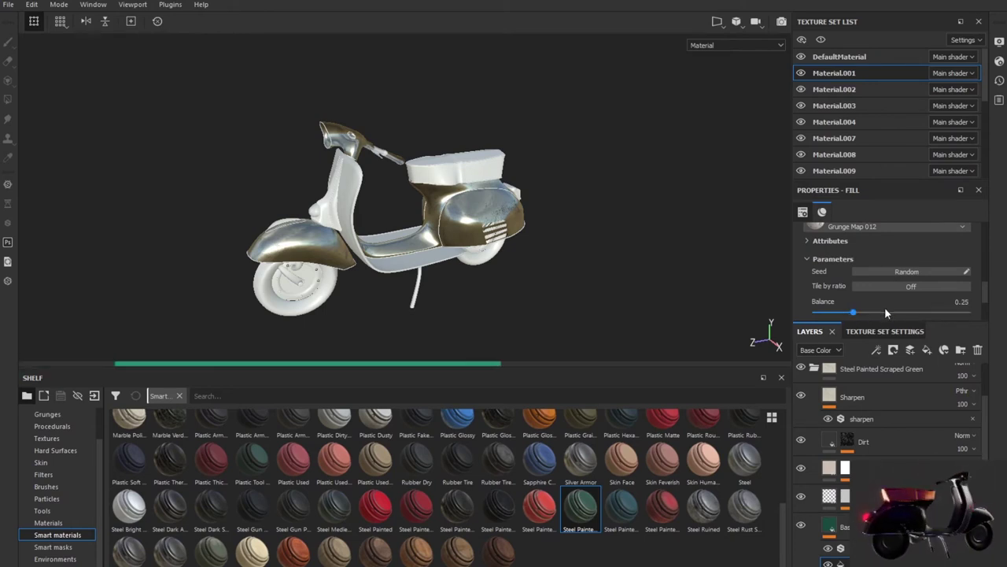
pyautogui.click(950, 313)
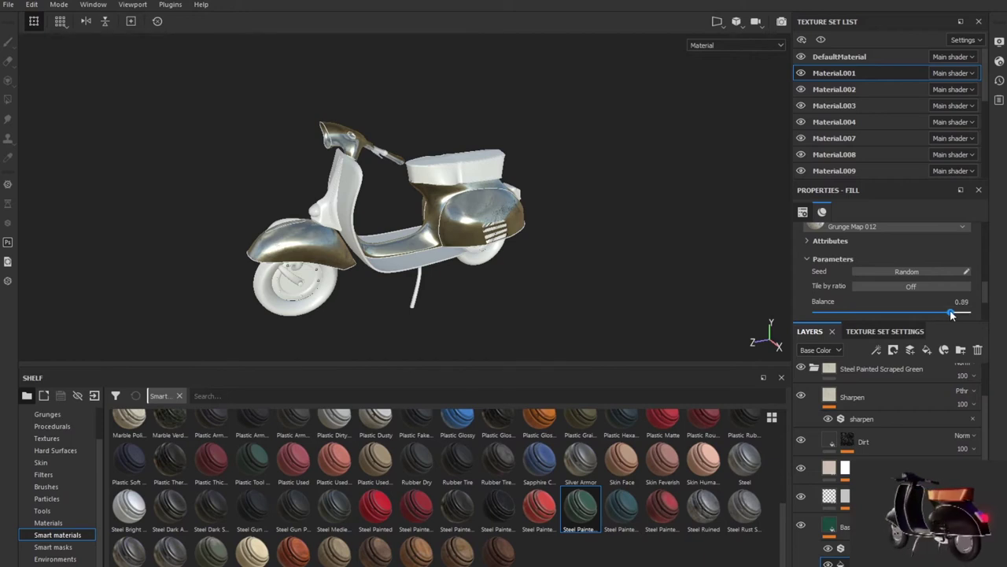
pyautogui.click(848, 313)
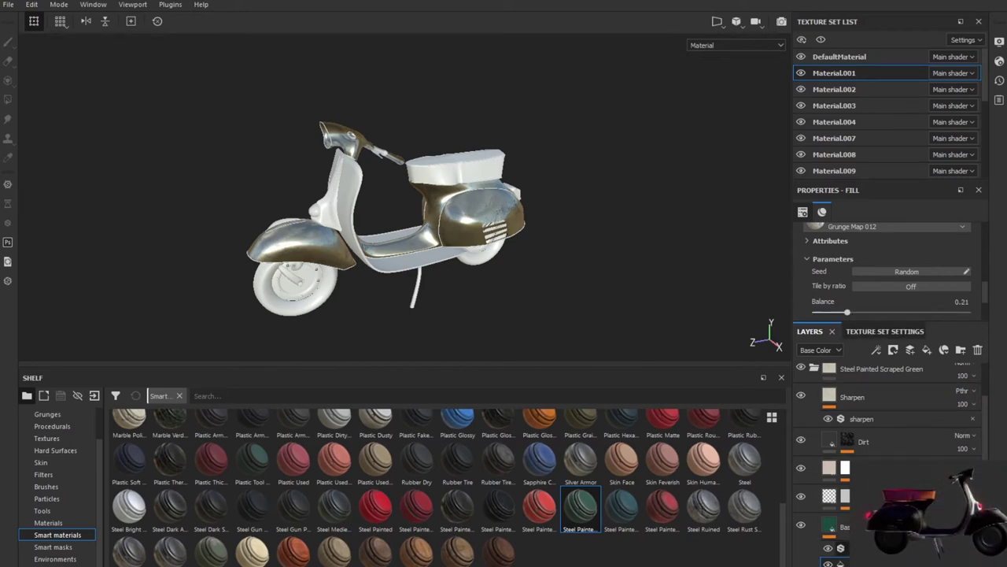
# - Review the MatFinish Rough filter settings, then select the Steel Painted Scraped Green folder for removal
pyautogui.click(866, 548)
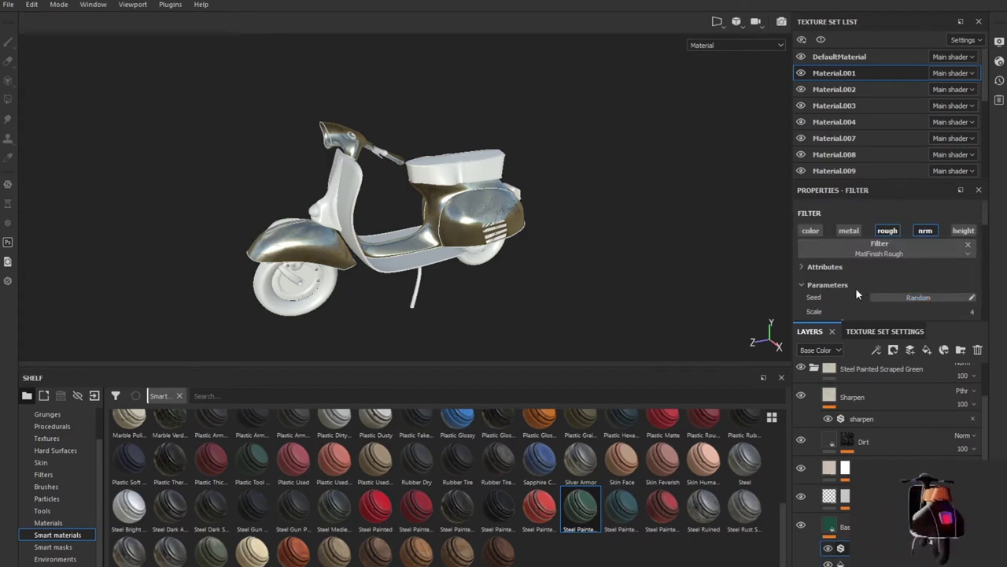
pyautogui.scroll(-3, 857, 288)
pyautogui.scroll(-3, 856, 289)
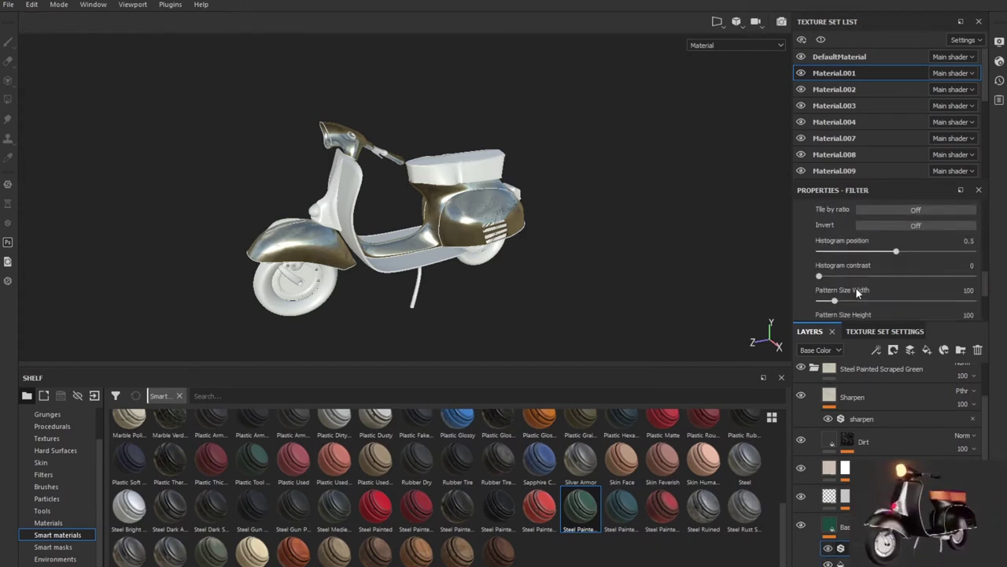
pyautogui.scroll(-3, 856, 288)
pyautogui.scroll(5, 856, 288)
pyautogui.scroll(-1, 857, 288)
pyautogui.scroll(2, 856, 288)
pyautogui.click(861, 370)
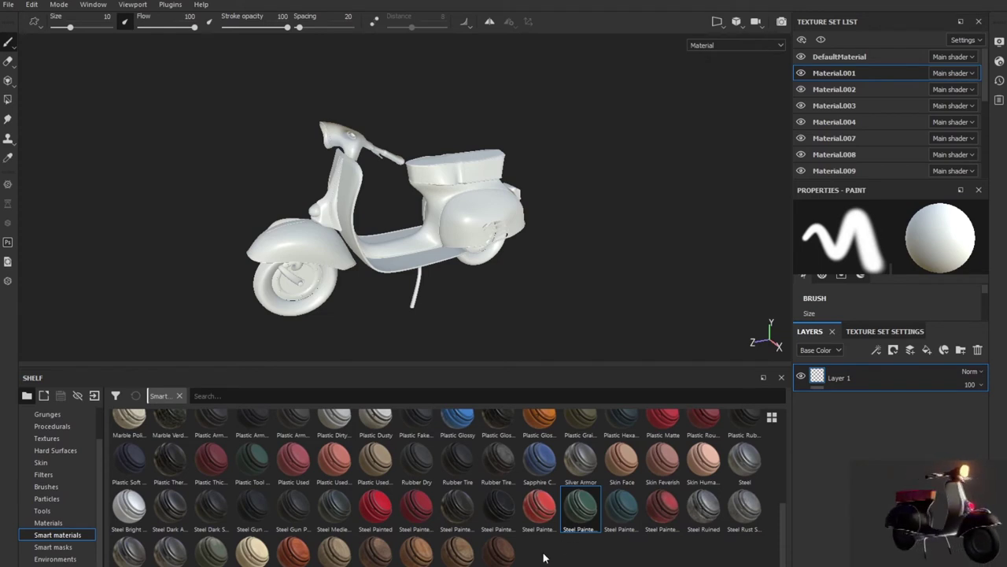
pyautogui.moveTo(495, 550)
pyautogui.mouseDown()
pyautogui.moveTo(894, 388)
pyautogui.moveTo(889, 378)
pyautogui.mouseUp()
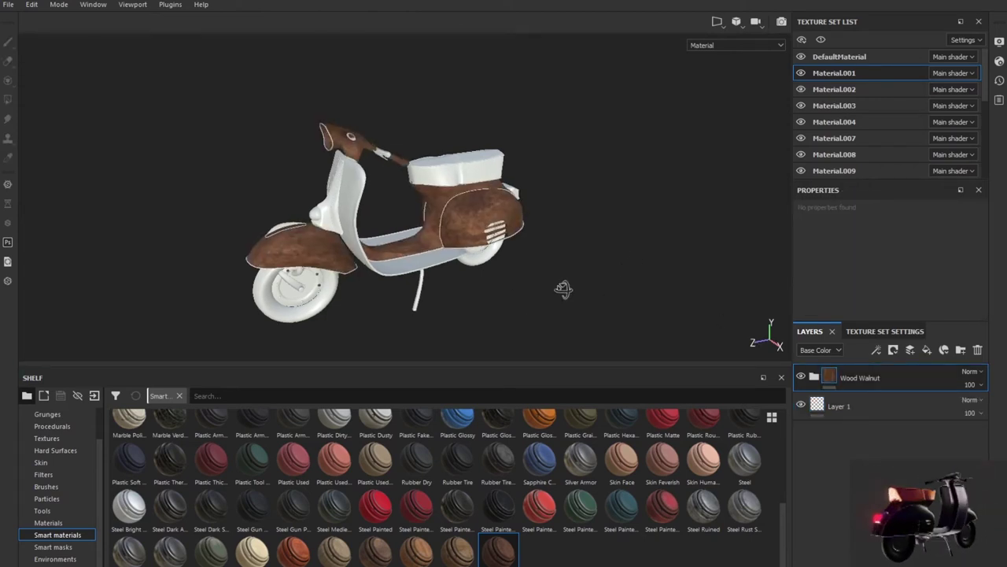
pyautogui.keyDown('alt'); pyautogui.moveTo(530, 316); pyautogui.dragTo(623, 276); pyautogui.keyUp('alt')
pyautogui.keyDown('alt'); pyautogui.moveTo(623, 277); pyautogui.dragTo(535, 310, button='right'); pyautogui.keyUp('alt')
pyautogui.keyDown('alt'); pyautogui.moveTo(535, 310); pyautogui.dragTo(420, 273); pyautogui.keyUp('alt')
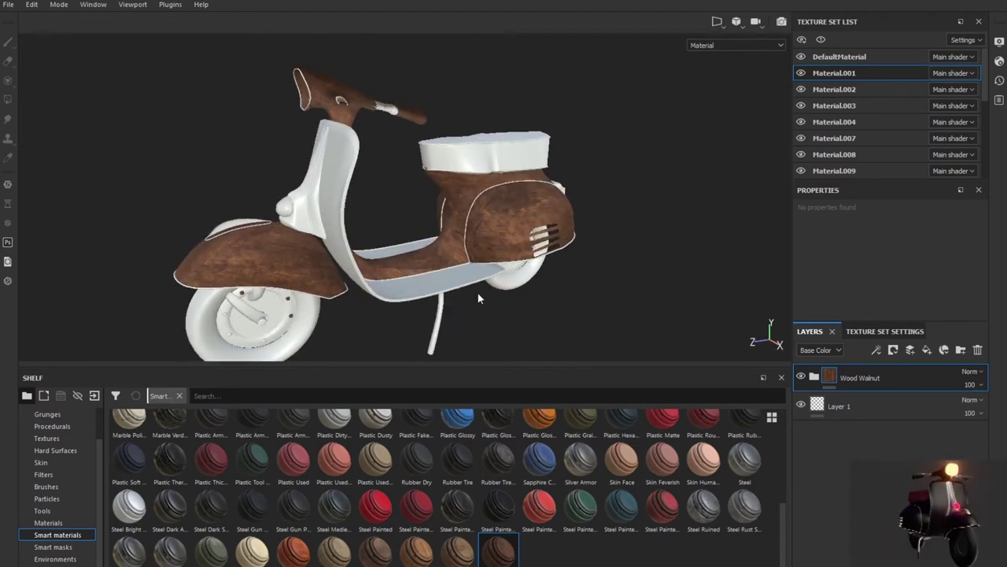
pyautogui.hotkey('ctrl', 'z')
pyautogui.moveTo(457, 551)
pyautogui.mouseDown()
pyautogui.moveTo(726, 480)
pyautogui.moveTo(873, 373)
pyautogui.mouseUp()
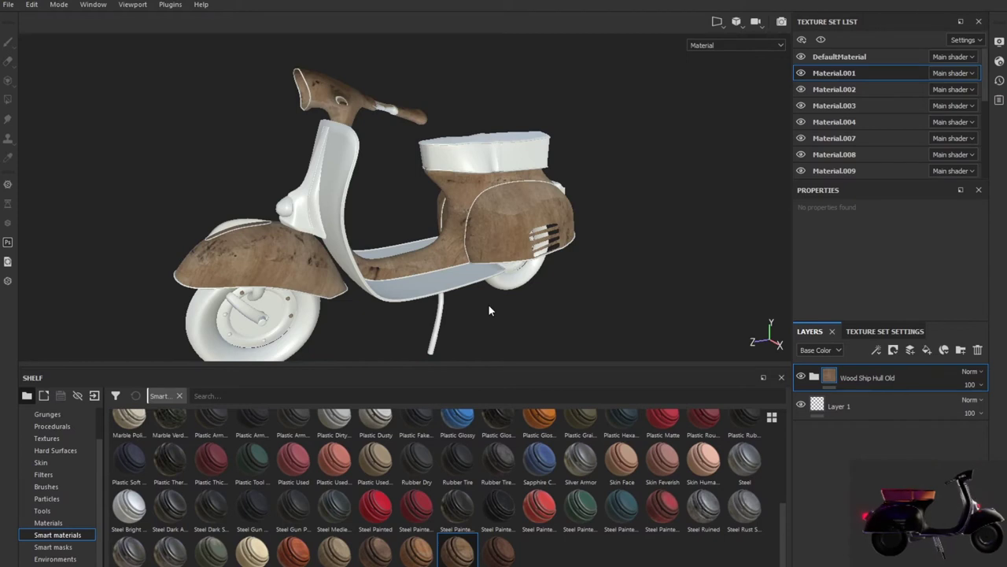
pyautogui.hotkey('ctrl', 'z')
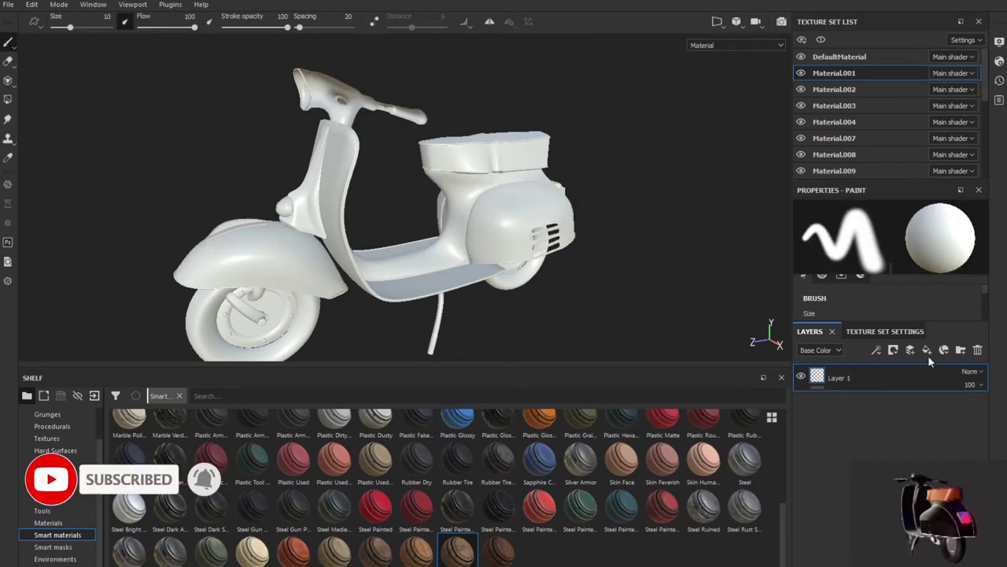
# - Add an Ambient occlusion channel in Material.001's Texture Set Settings
pyautogui.click(907, 332)
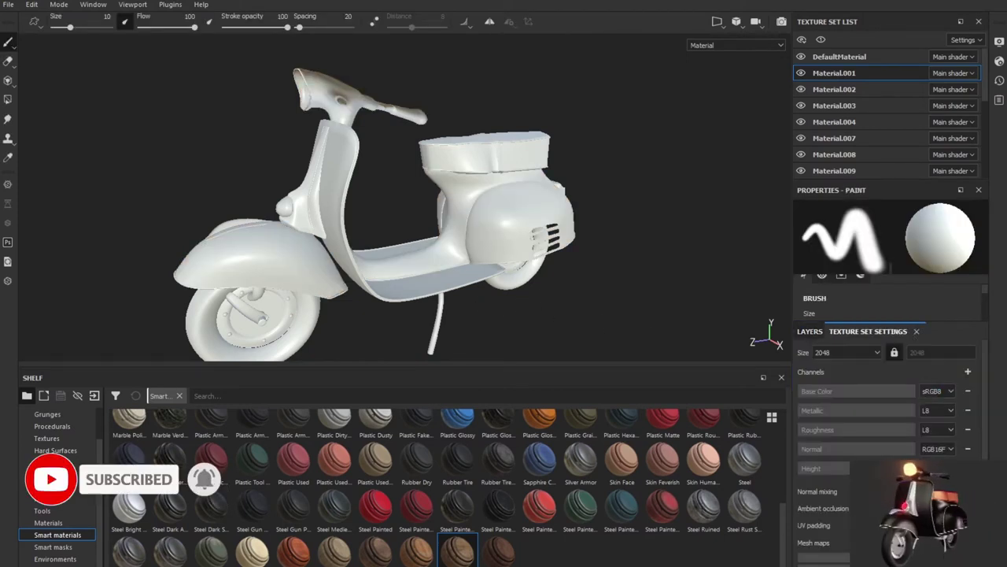
pyautogui.scroll(-2, 889, 393)
pyautogui.scroll(2, 970, 390)
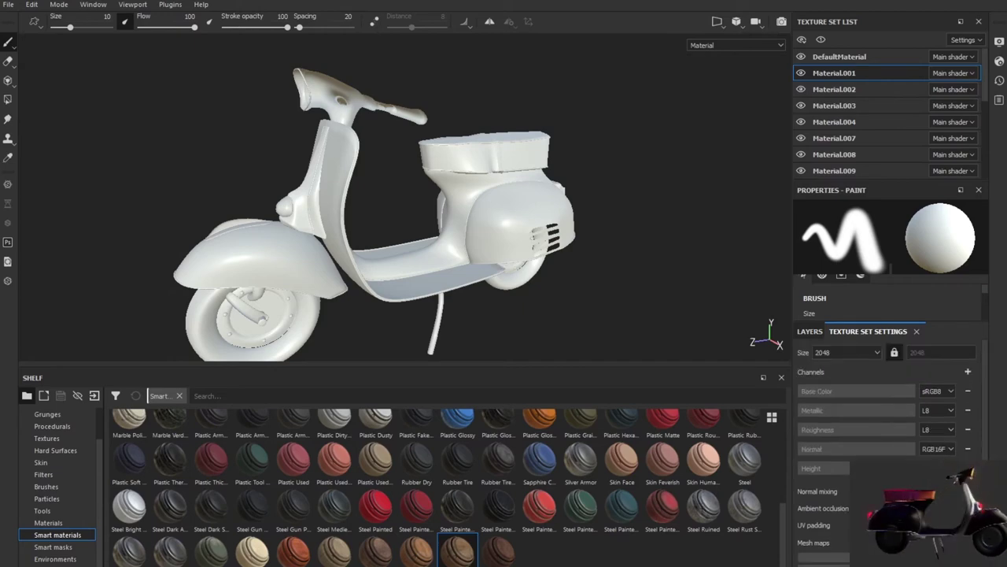
pyautogui.click(969, 372)
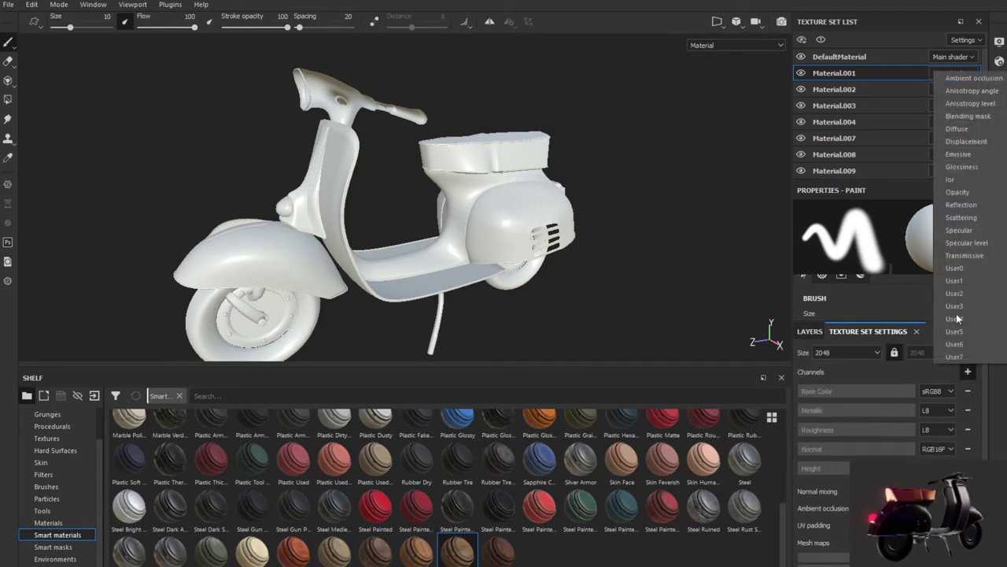
pyautogui.click(968, 79)
# - Open the Bake Mesh Maps dialog and its output size list
pyautogui.scroll(-3, 881, 393)
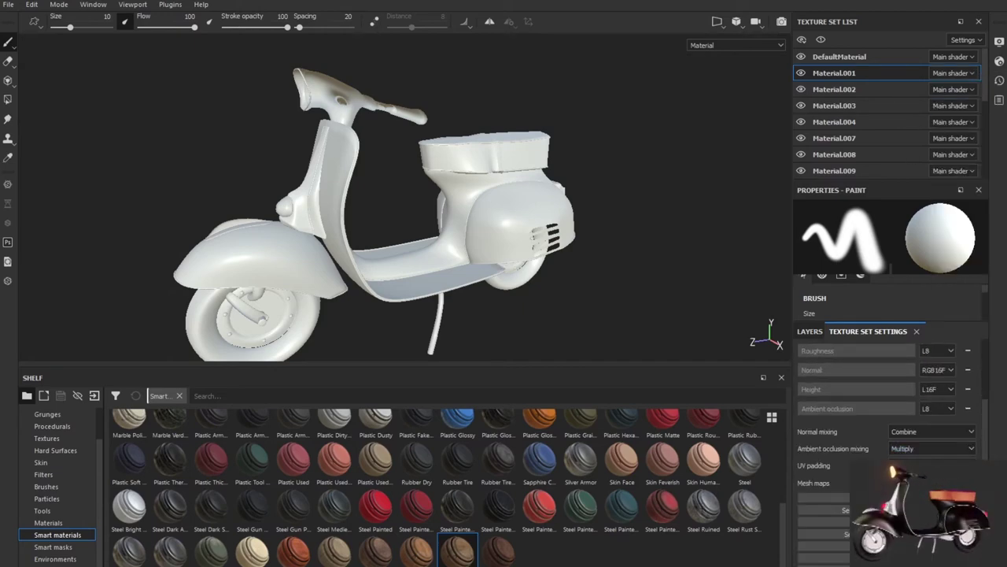
pyautogui.click(890, 497)
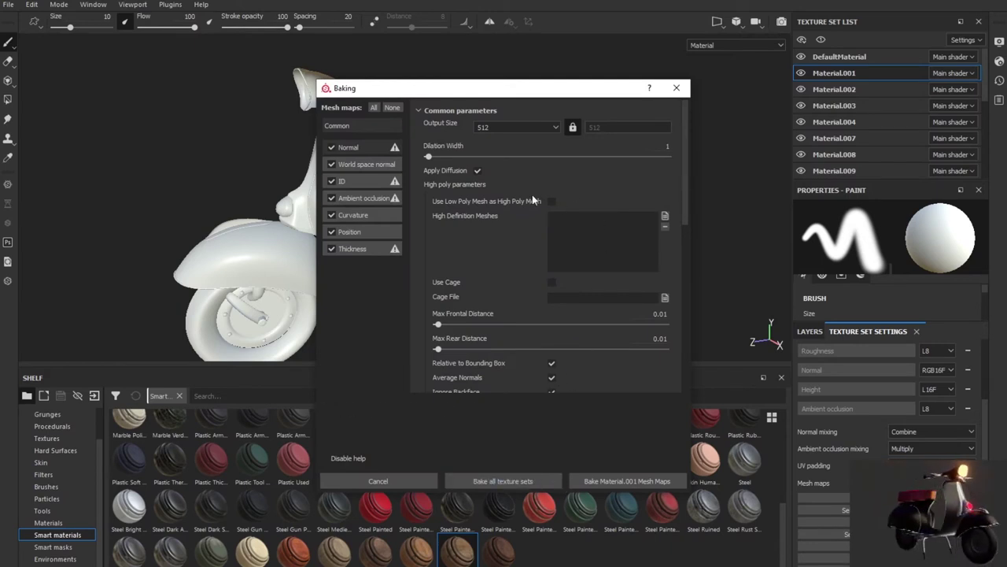
pyautogui.click(508, 126)
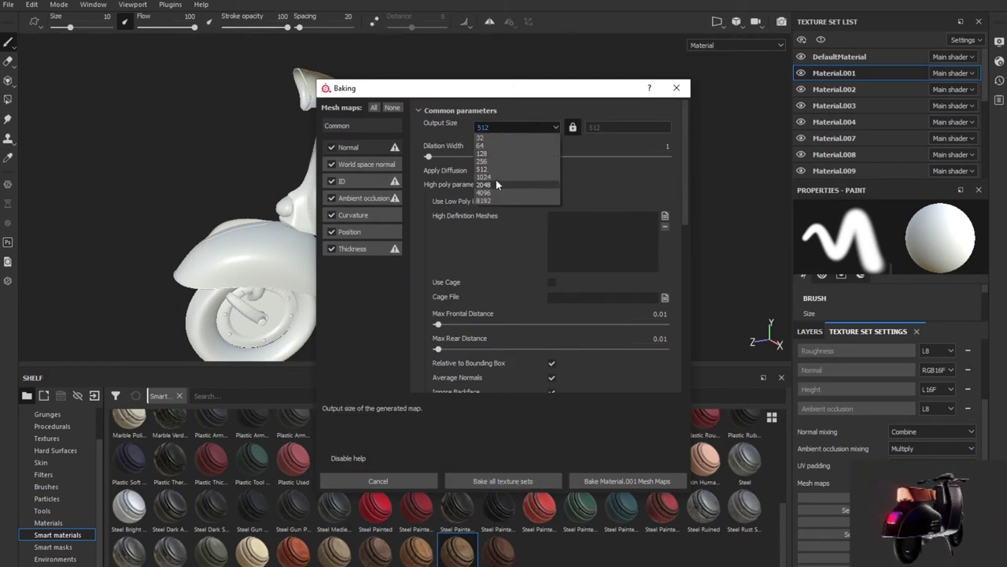
# - Bake Material.001's six mesh maps at 2048 output size and dismiss the finished report
pyautogui.click(495, 176)
pyautogui.click(494, 126)
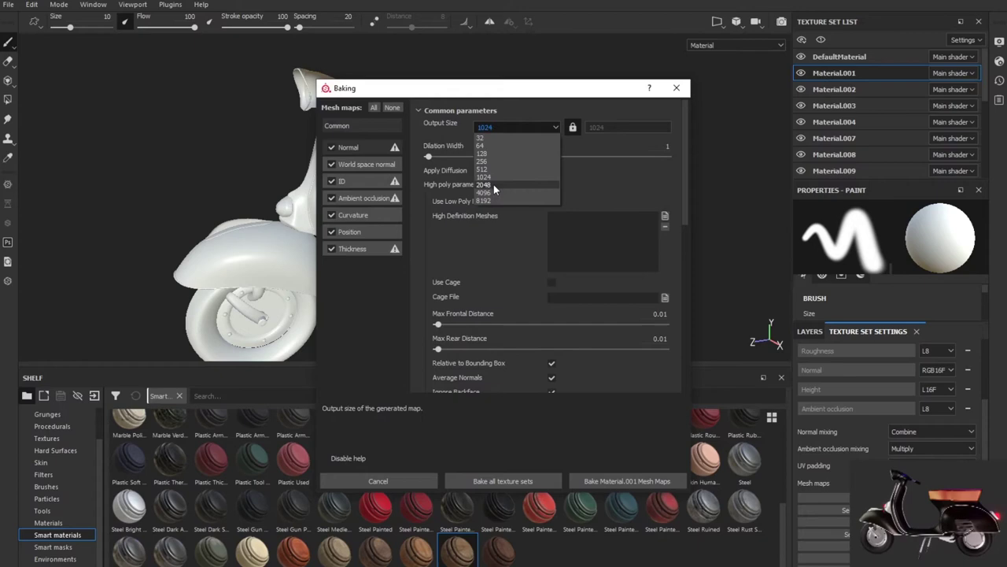
pyautogui.click(493, 184)
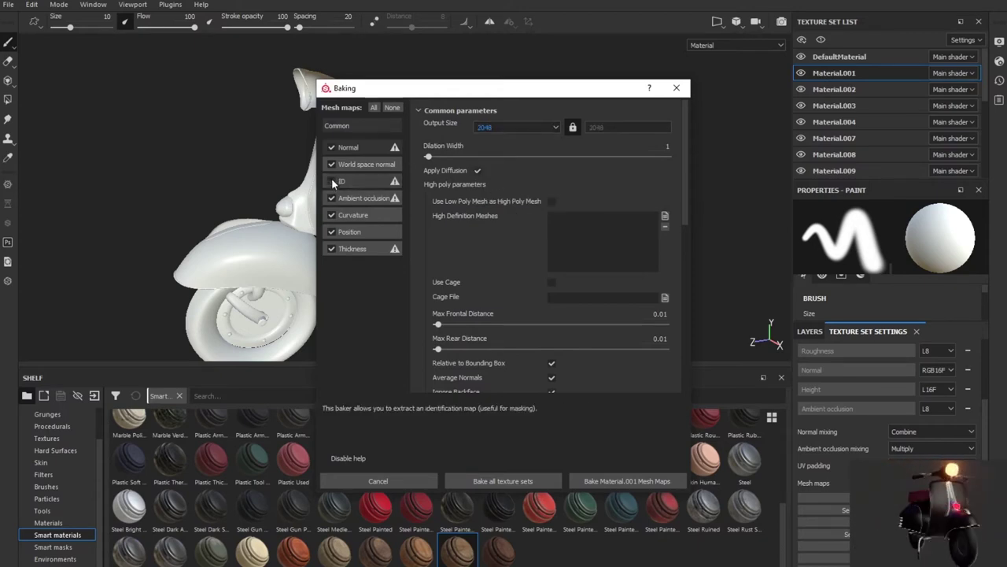
pyautogui.click(625, 479)
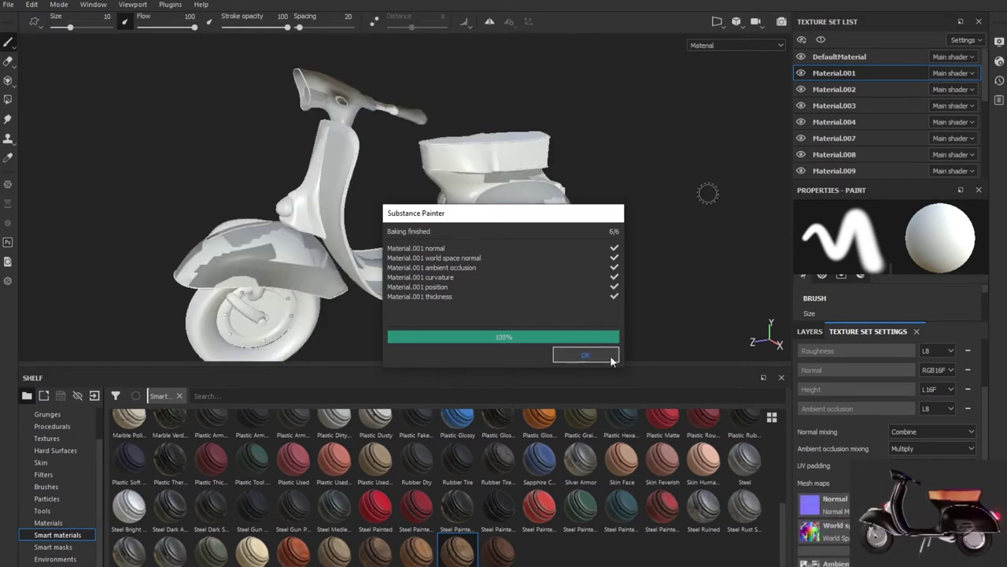
pyautogui.click(592, 354)
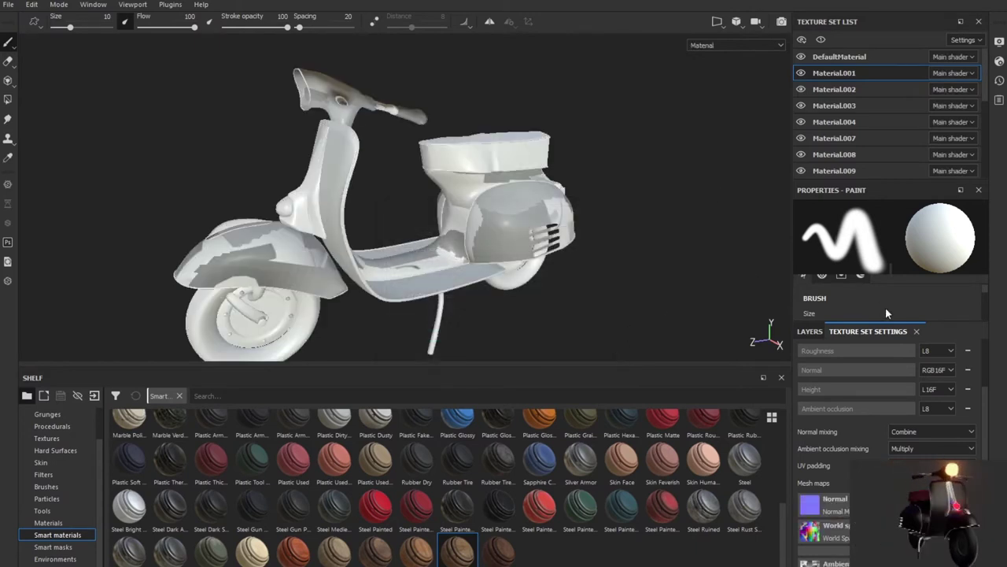
# - Back in the layer stack, try Steel Painted Chipped Dirty on the body, inspect, then undo it
pyautogui.scroll(-3, 886, 308)
pyautogui.click(810, 331)
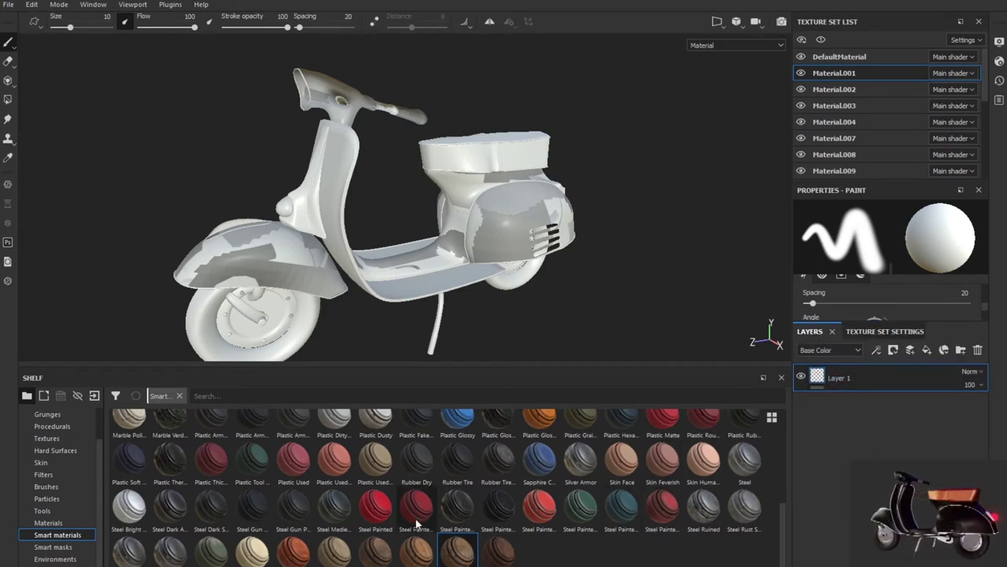
pyautogui.moveTo(401, 508); pyautogui.dragTo(878, 393)
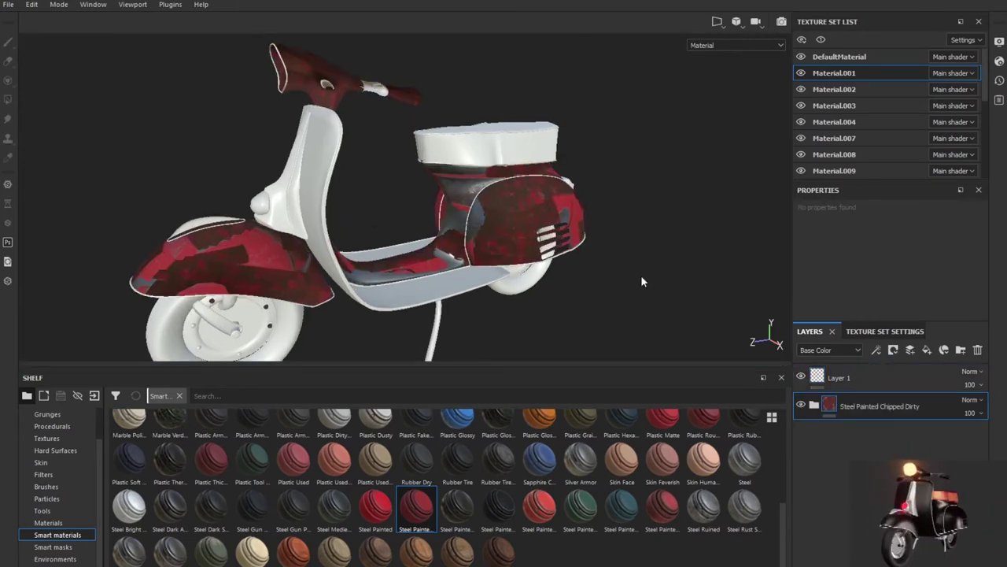
pyautogui.scroll(-2, 645, 273)
pyautogui.scroll(-2, 645, 273)
pyautogui.scroll(5, 657, 289)
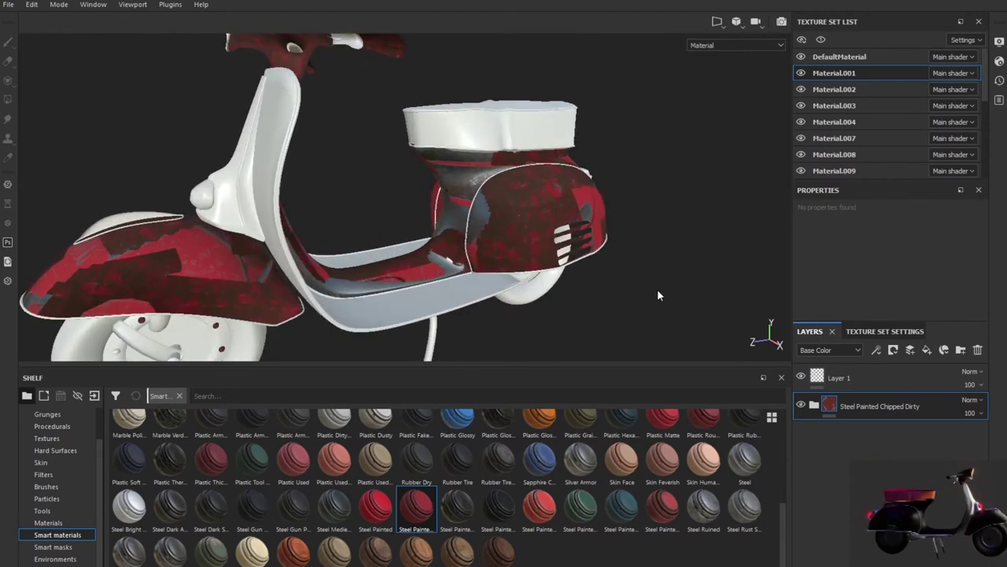
pyautogui.moveTo(657, 289)
pyautogui.keyDown('alt'); pyautogui.mouseDown()
pyautogui.moveTo(319, 236)
pyautogui.moveTo(625, 255)
pyautogui.mouseUp(); pyautogui.keyUp('alt')
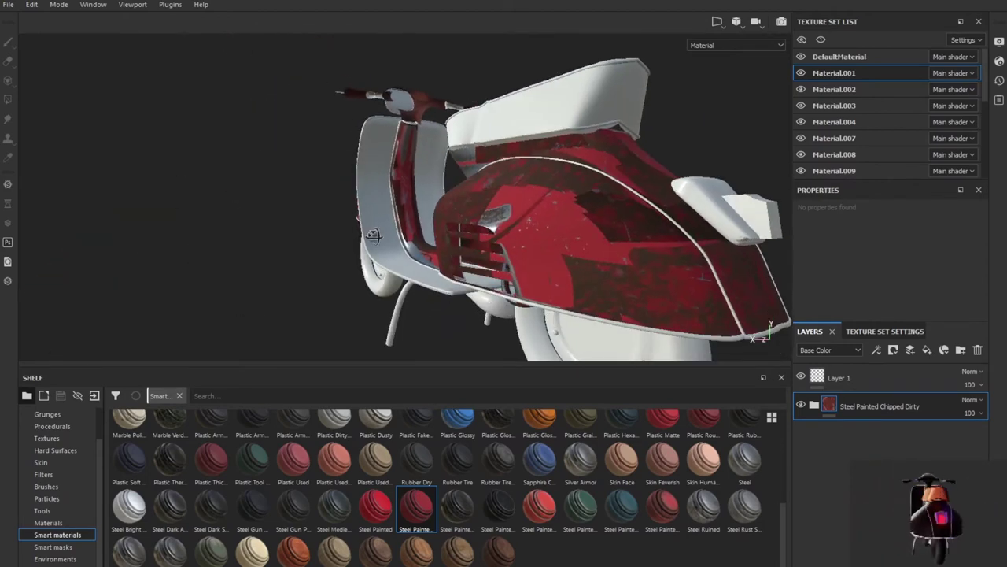
pyautogui.press('f')
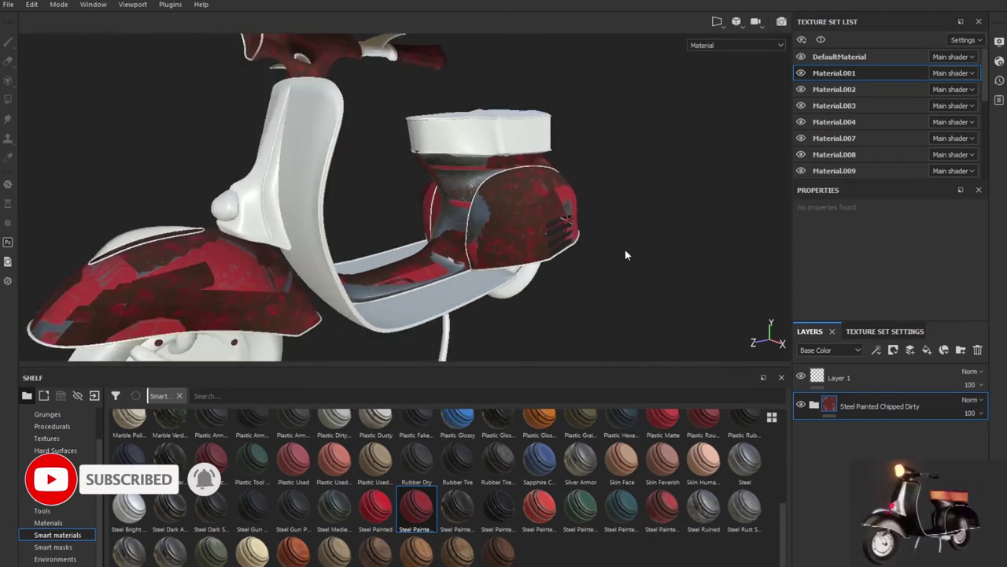
pyautogui.hotkey('ctrl', 'z')
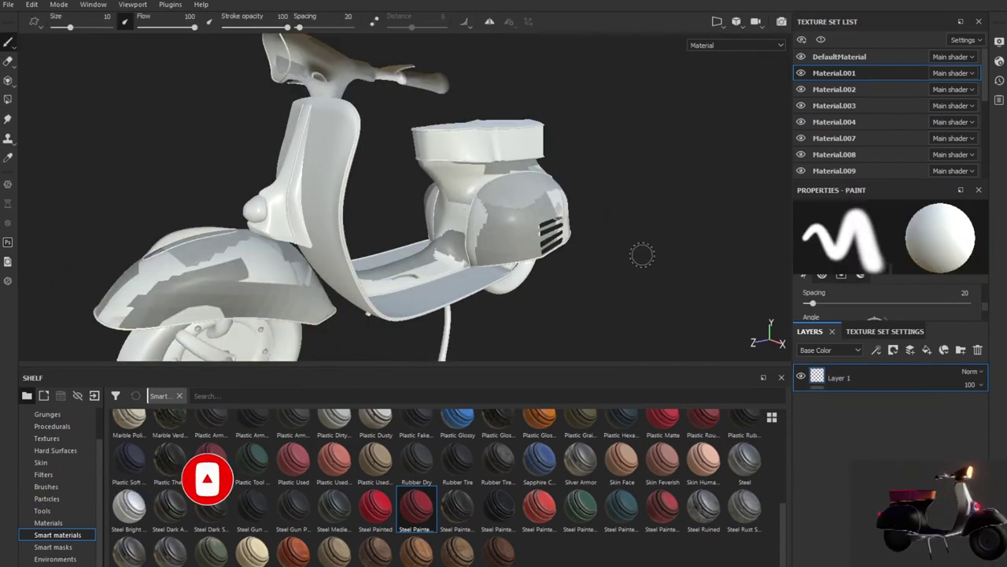
# - Toggle Material.001, Material.002 and Material.003 visibility to check which parts each covers
pyautogui.scroll(1, 633, 267)
pyautogui.moveTo(622, 262)
pyautogui.keyDown('alt'); pyautogui.mouseDown()
pyautogui.moveTo(506, 278)
pyautogui.moveTo(668, 266)
pyautogui.moveTo(622, 252)
pyautogui.moveTo(472, 278)
pyautogui.moveTo(661, 142)
pyautogui.mouseUp(); pyautogui.keyUp('alt')
pyautogui.scroll(-2, 621, 253)
pyautogui.click(800, 72)
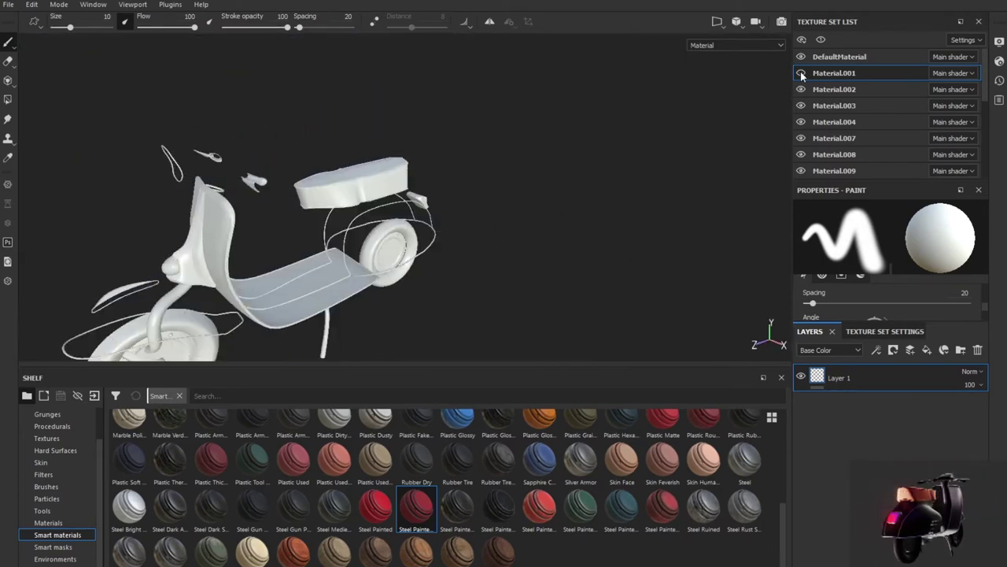
pyautogui.click(801, 73)
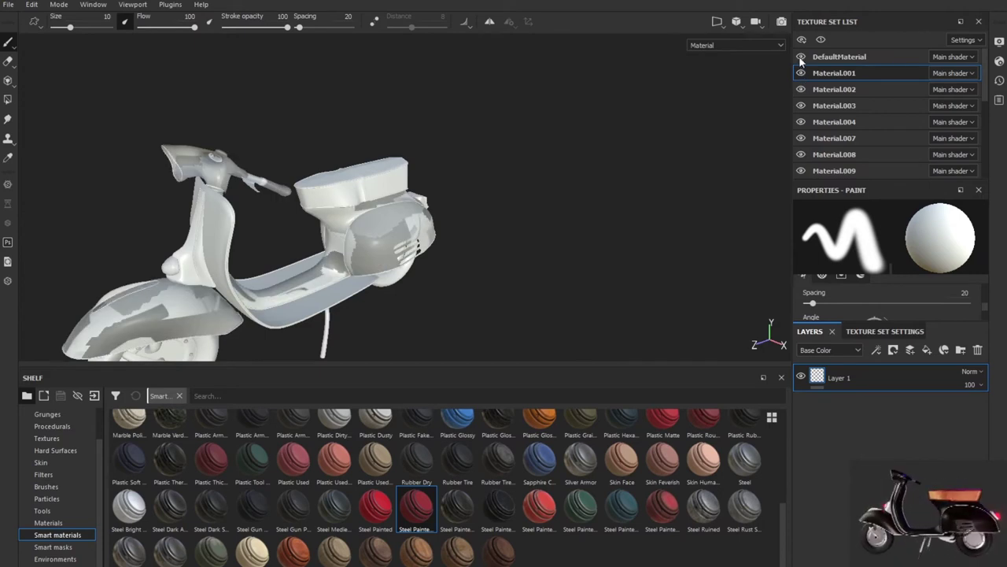
pyautogui.click(801, 89)
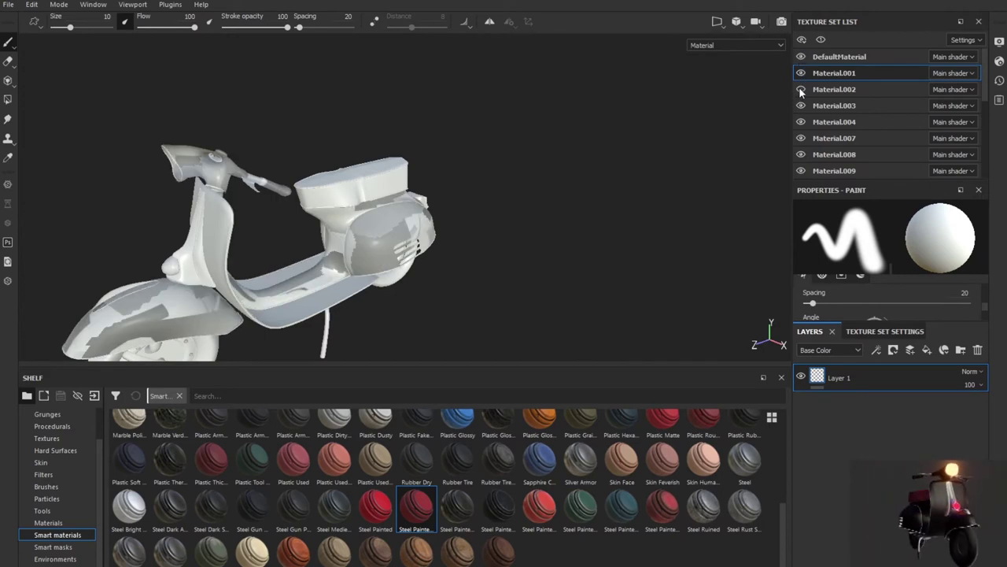
pyautogui.click(801, 89)
pyautogui.click(801, 106)
pyautogui.click(800, 106)
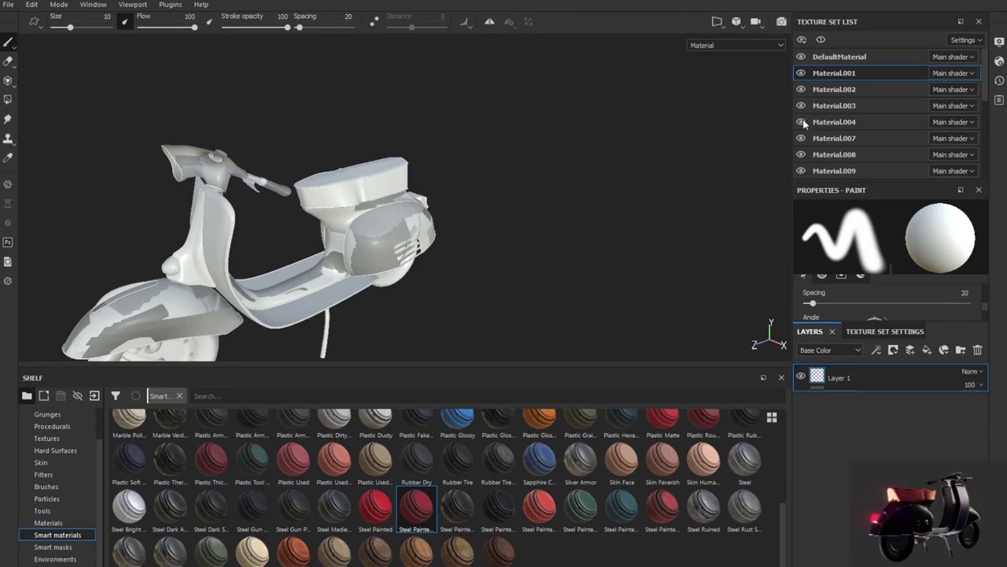
# - Select Material.003, try Steel Painted Scraped Dirty on it, inspect, then undo
pyautogui.click(826, 105)
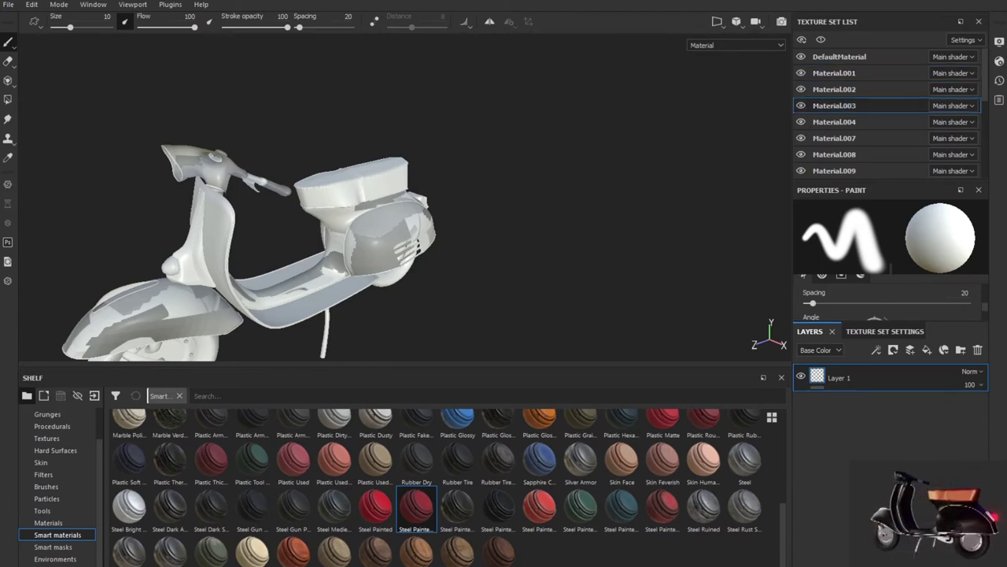
pyautogui.moveTo(543, 510); pyautogui.dragTo(850, 374)
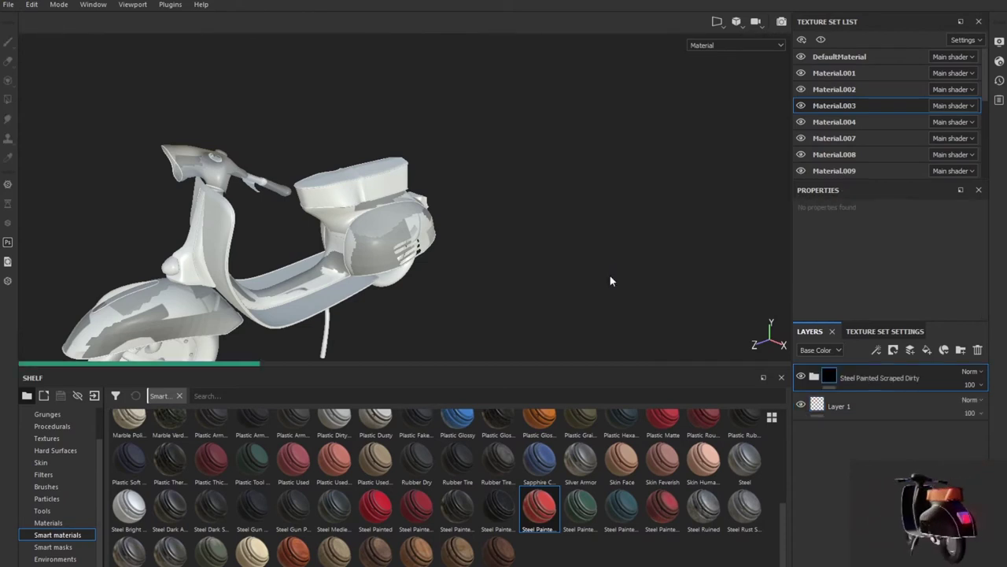
pyautogui.moveTo(556, 281)
pyautogui.keyDown('alt'); pyautogui.mouseDown()
pyautogui.moveTo(189, 277)
pyautogui.moveTo(559, 288)
pyautogui.moveTo(828, 272)
pyautogui.moveTo(492, 279)
pyautogui.mouseUp(); pyautogui.keyUp('alt')
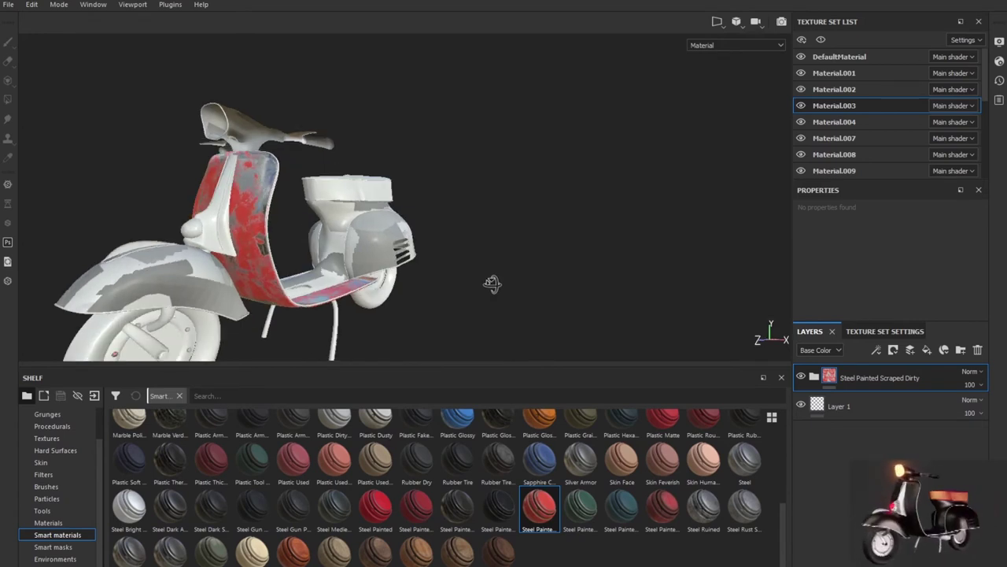
pyautogui.hotkey('ctrl', 'z')
# - Try Steel Painted Scraped Green on Material.003, inspect the side, then undo it
pyautogui.moveTo(580, 507); pyautogui.dragTo(840, 371)
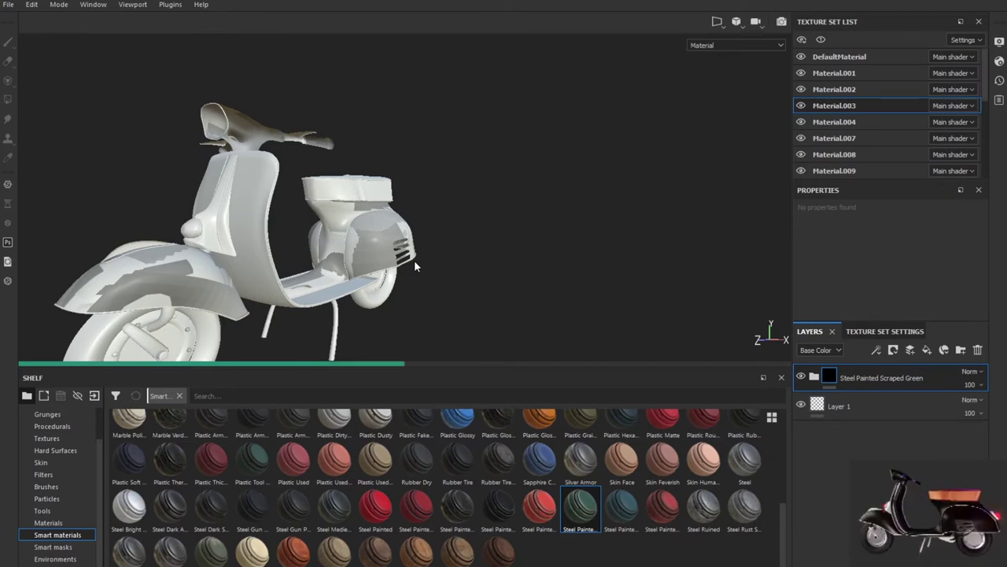
pyautogui.moveTo(418, 259)
pyautogui.keyDown('alt'); pyautogui.mouseDown()
pyautogui.moveTo(263, 315)
pyautogui.moveTo(637, 292)
pyautogui.moveTo(419, 301)
pyautogui.mouseUp(); pyautogui.keyUp('alt')
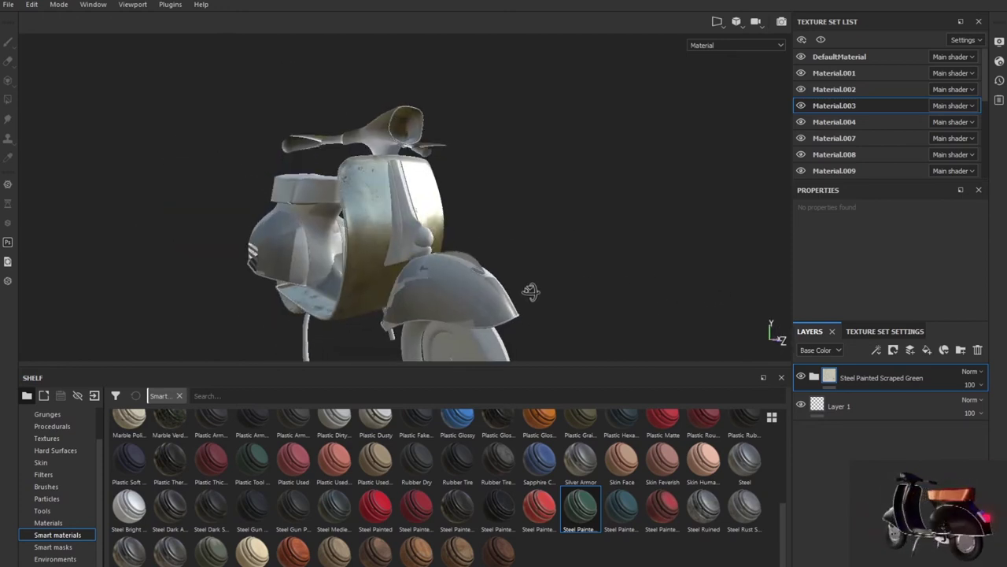
pyautogui.hotkey('ctrl', 'z')
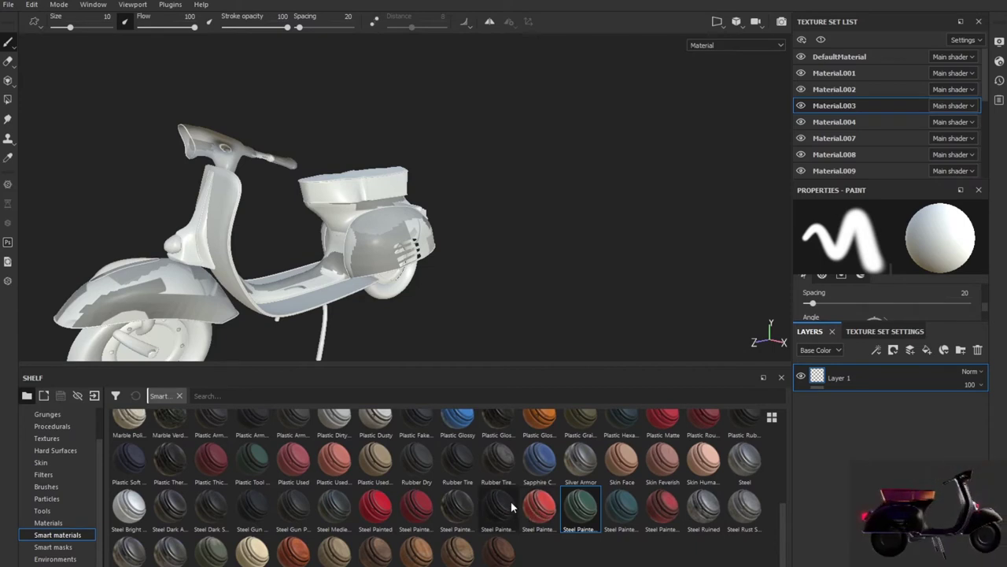
pyautogui.moveTo(662, 507); pyautogui.dragTo(839, 377)
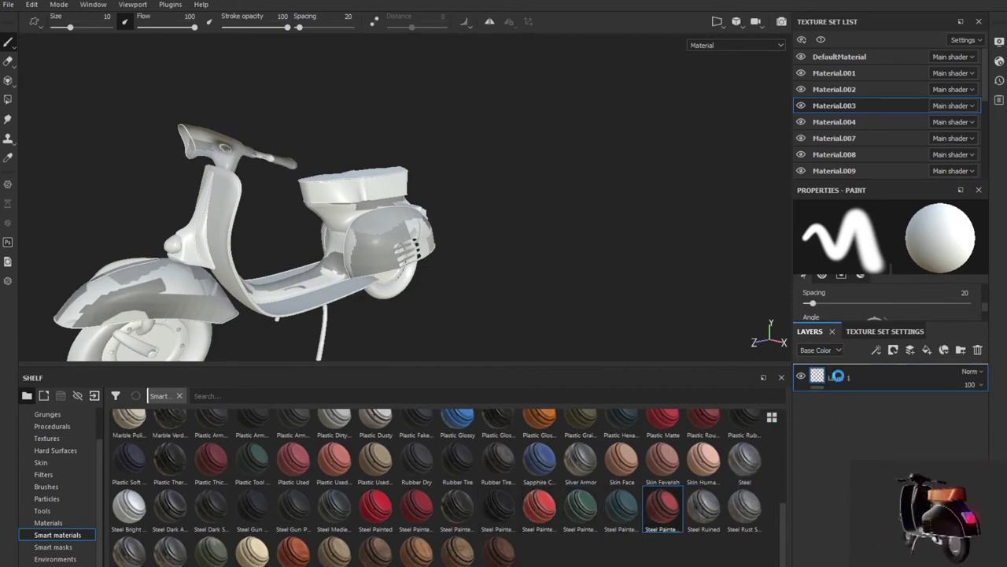
pyautogui.moveTo(424, 294); pyautogui.dragTo(443, 296)
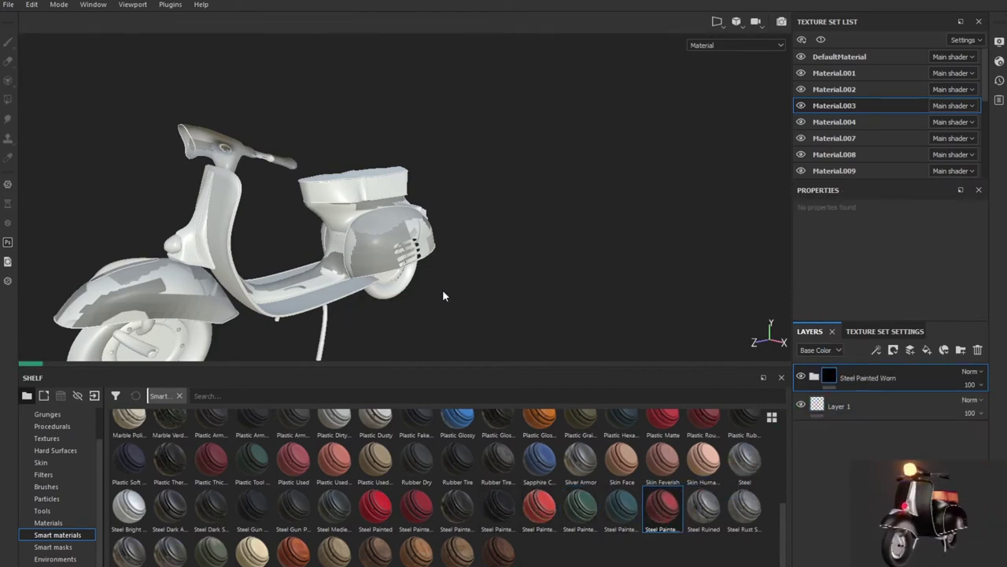
pyautogui.scroll(1, 442, 296)
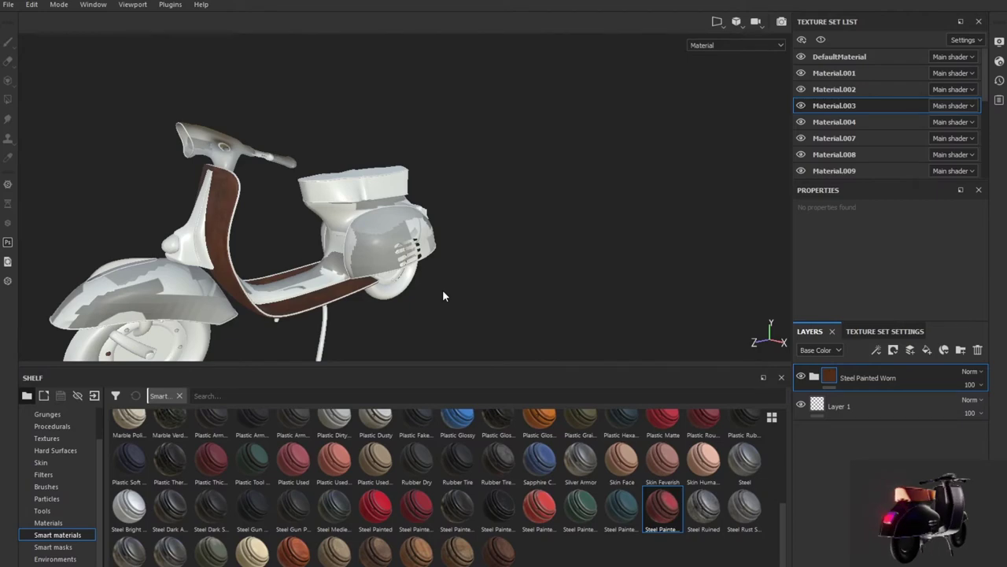
pyautogui.keyDown('alt'); pyautogui.moveTo(442, 296); pyautogui.dragTo(170, 320); pyautogui.keyUp('alt')
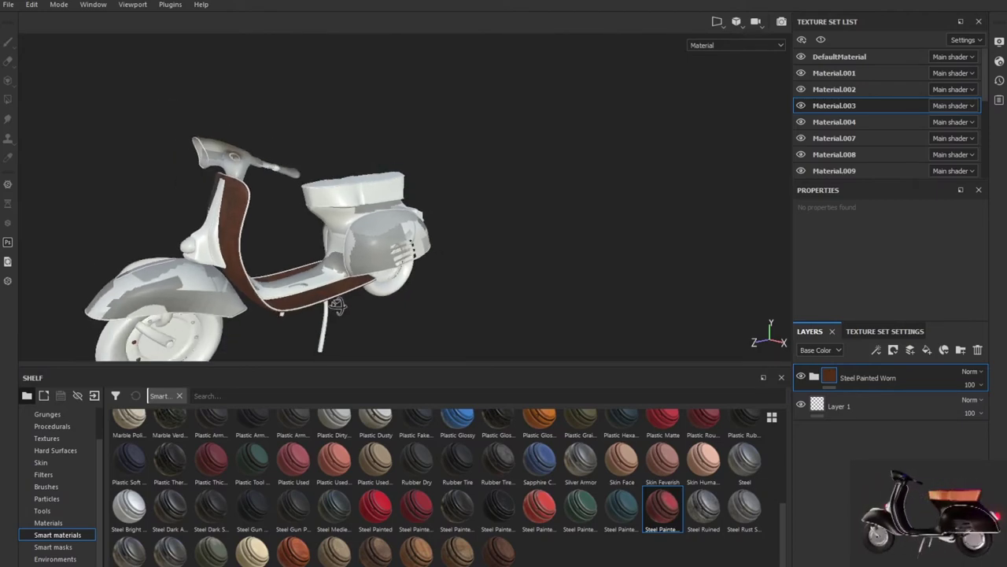
pyautogui.moveTo(170, 321)
pyautogui.keyDown('alt'); pyautogui.mouseDown(button='right')
pyautogui.moveTo(325, 224)
pyautogui.moveTo(393, 300)
pyautogui.moveTo(332, 254)
pyautogui.mouseUp(button='right'); pyautogui.keyUp('alt')
pyautogui.moveTo(333, 255)
pyautogui.keyDown('alt'); pyautogui.mouseDown()
pyautogui.moveTo(561, 225)
pyautogui.moveTo(615, 226)
pyautogui.moveTo(664, 247)
pyautogui.moveTo(715, 252)
pyautogui.moveTo(892, 243)
pyautogui.moveTo(481, 225)
pyautogui.moveTo(509, 136)
pyautogui.moveTo(496, 260)
pyautogui.moveTo(481, 273)
pyautogui.moveTo(333, 144)
pyautogui.moveTo(402, 197)
pyautogui.moveTo(412, 175)
pyautogui.moveTo(467, 149)
pyautogui.moveTo(578, 174)
pyautogui.moveTo(480, 198)
pyautogui.moveTo(374, 196)
pyautogui.moveTo(375, 172)
pyautogui.moveTo(234, 213)
pyautogui.moveTo(166, 218)
pyautogui.moveTo(409, 227)
pyautogui.mouseUp(); pyautogui.keyUp('alt')
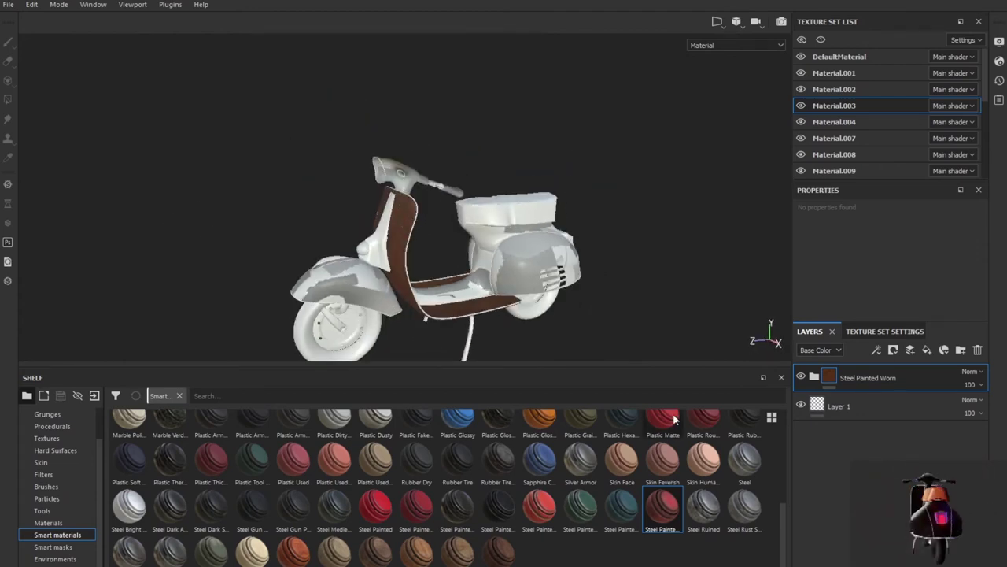
pyautogui.hotkey('ctrl', 'z')
pyautogui.scroll(5, 499, 484)
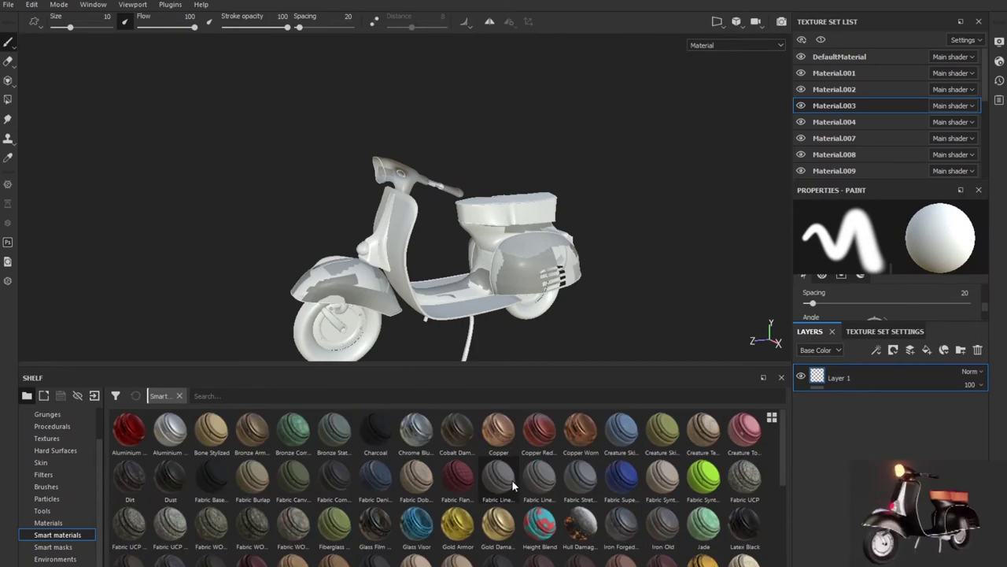
pyautogui.moveTo(417, 521); pyautogui.dragTo(891, 372)
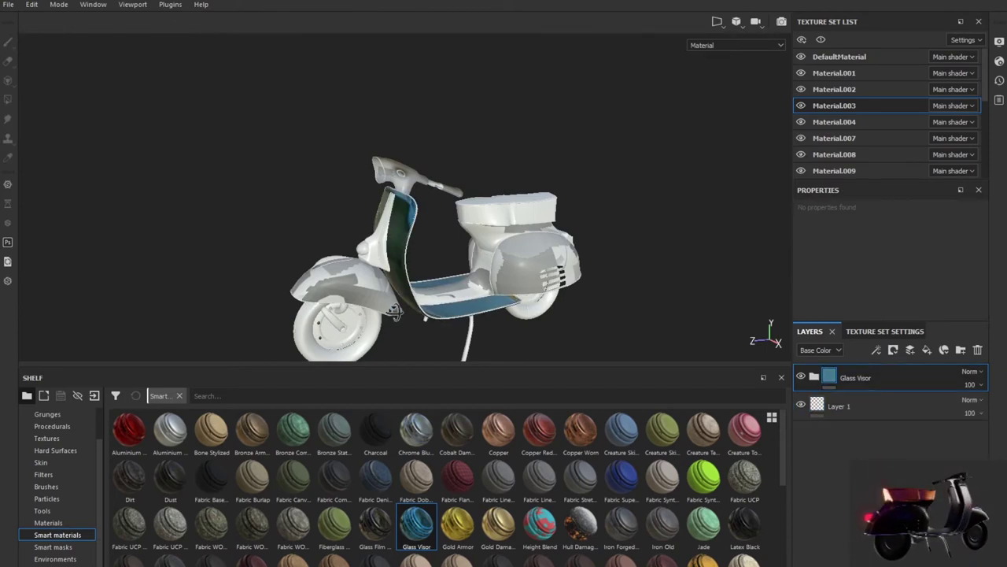
pyautogui.keyDown('alt'); pyautogui.moveTo(441, 283); pyautogui.dragTo(266, 286); pyautogui.keyUp('alt')
pyautogui.keyDown('alt'); pyautogui.moveTo(434, 236); pyautogui.dragTo(804, 264); pyautogui.keyUp('alt')
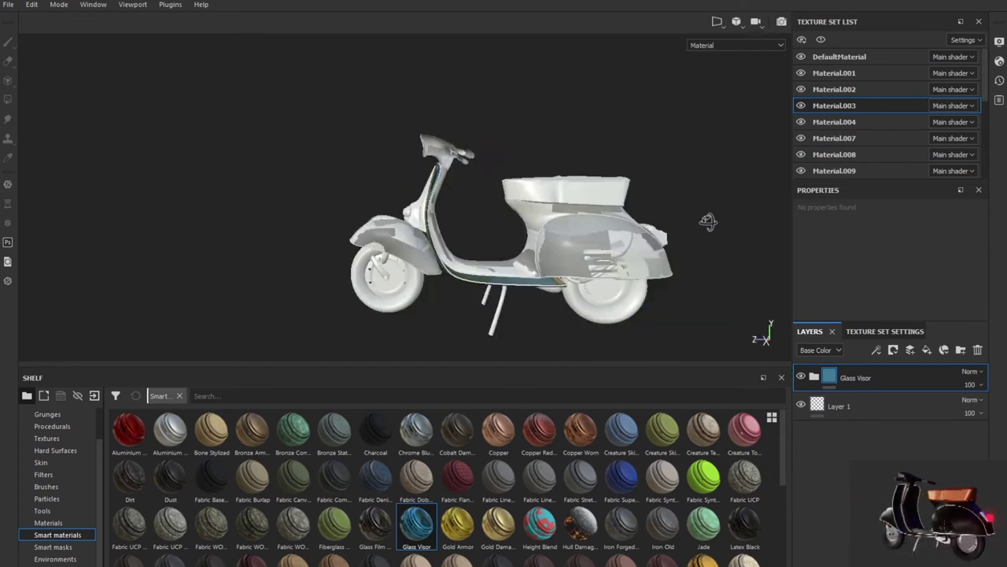
pyautogui.hotkey('ctrl', 'z')
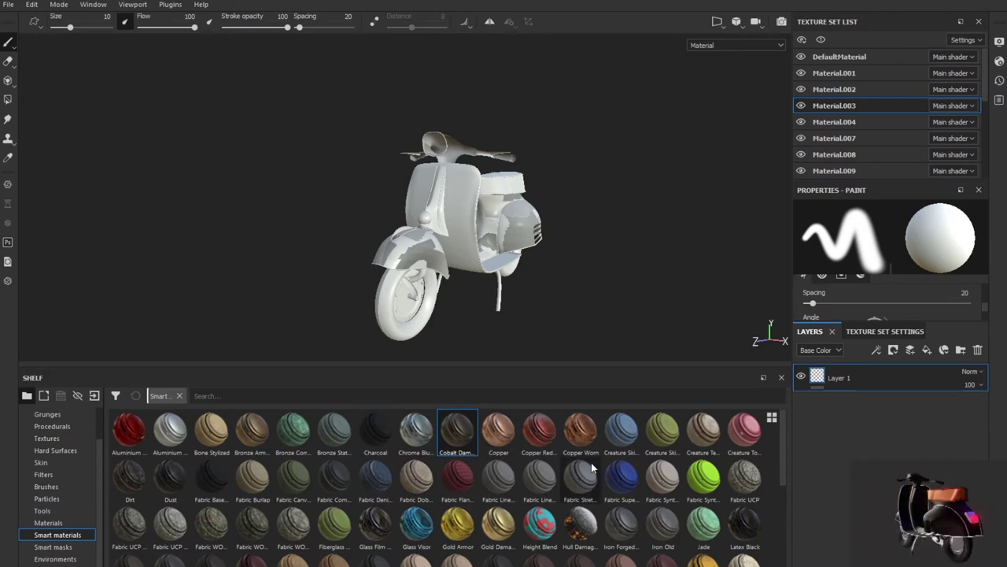
pyautogui.moveTo(211, 474)
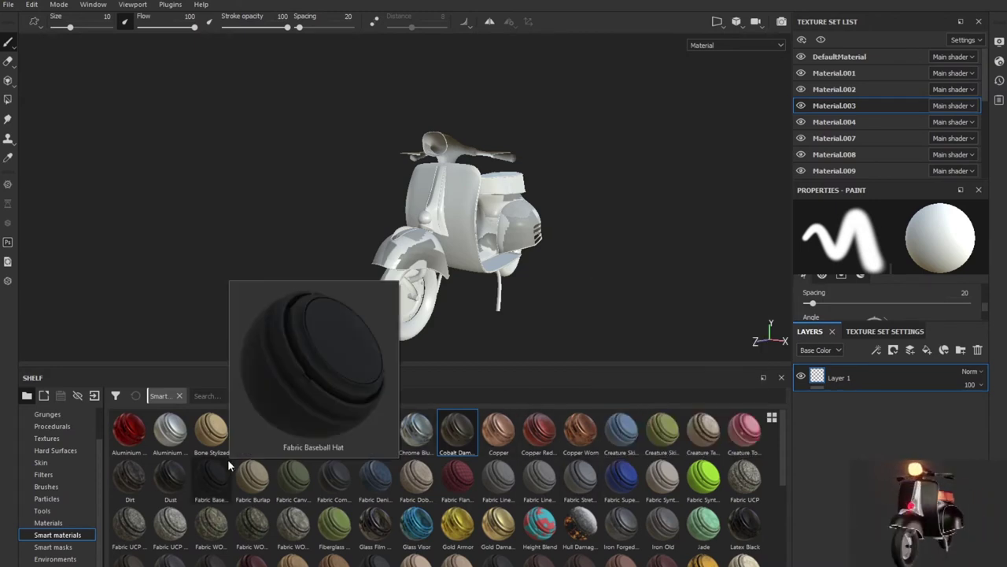
pyautogui.scroll(-3, 228, 459)
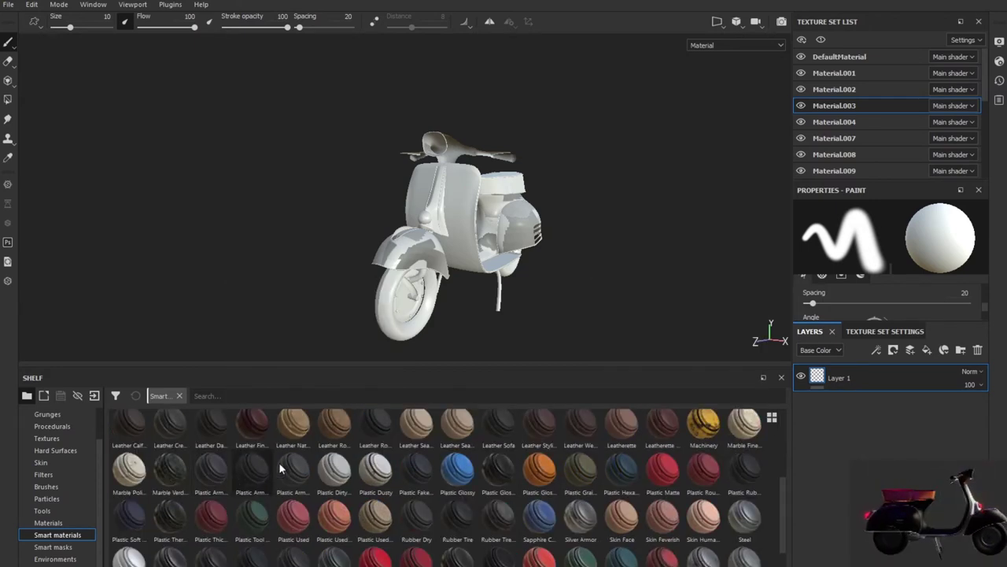
pyautogui.moveTo(546, 476); pyautogui.dragTo(857, 372)
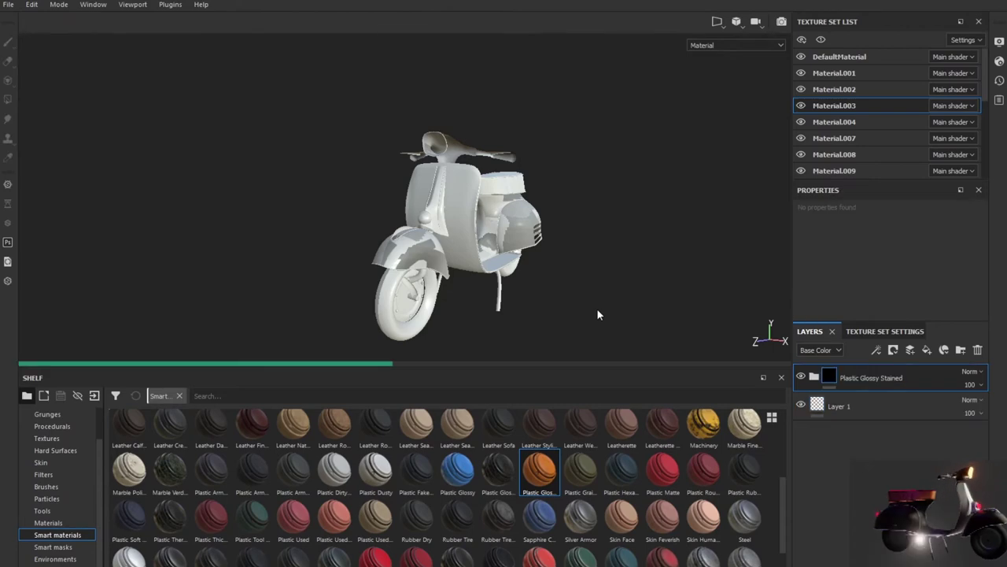
pyautogui.keyDown('alt'); pyautogui.moveTo(597, 315); pyautogui.dragTo(215, 270); pyautogui.keyUp('alt')
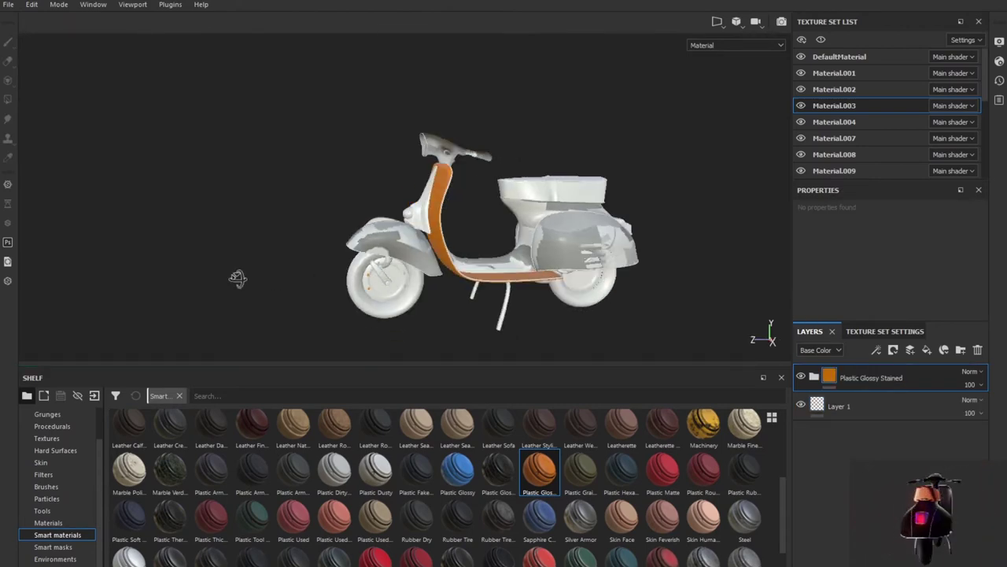
pyautogui.moveTo(215, 270)
pyautogui.keyDown('alt'); pyautogui.mouseDown(button='right')
pyautogui.moveTo(567, 354)
pyautogui.moveTo(575, 378)
pyautogui.mouseUp(button='right'); pyautogui.keyUp('alt')
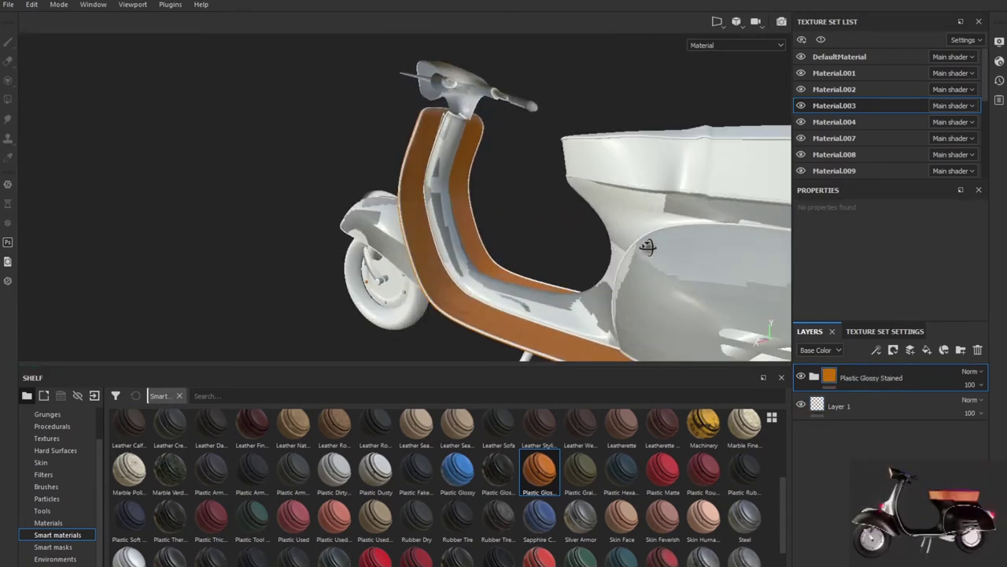
pyautogui.moveTo(574, 378)
pyautogui.keyDown('alt'); pyautogui.mouseDown()
pyautogui.moveTo(814, 249)
pyautogui.moveTo(363, 260)
pyautogui.mouseUp(); pyautogui.keyUp('alt')
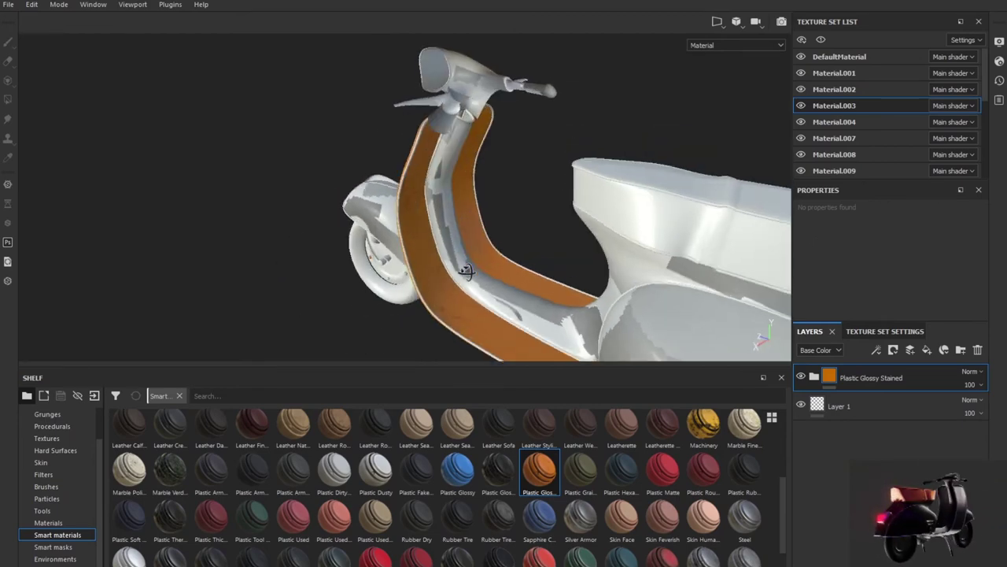
pyautogui.hotkey('ctrl', 'z')
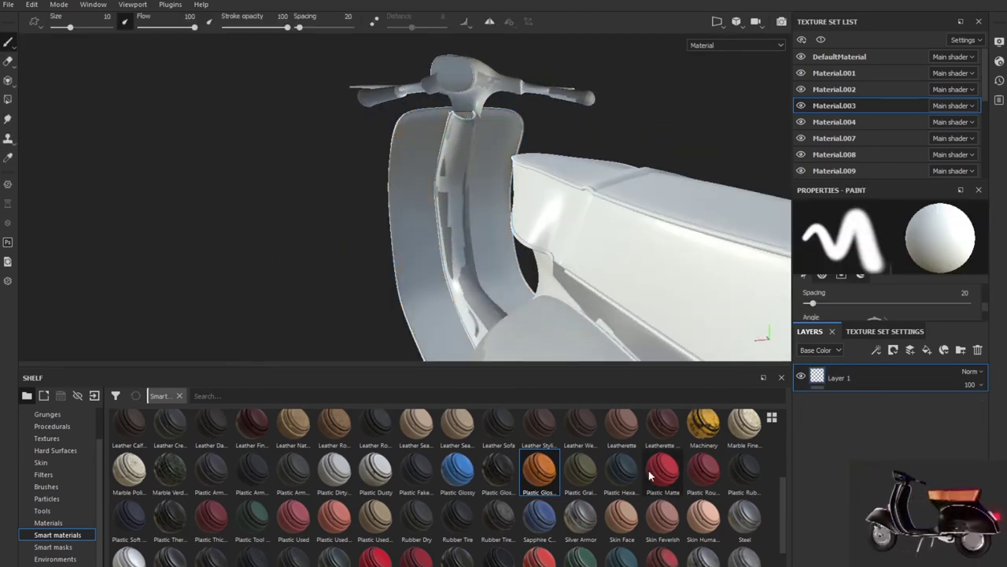
# - Apply the Machinery smart material to Material.003's leg shield and floorboard
pyautogui.scroll(-1, 649, 470)
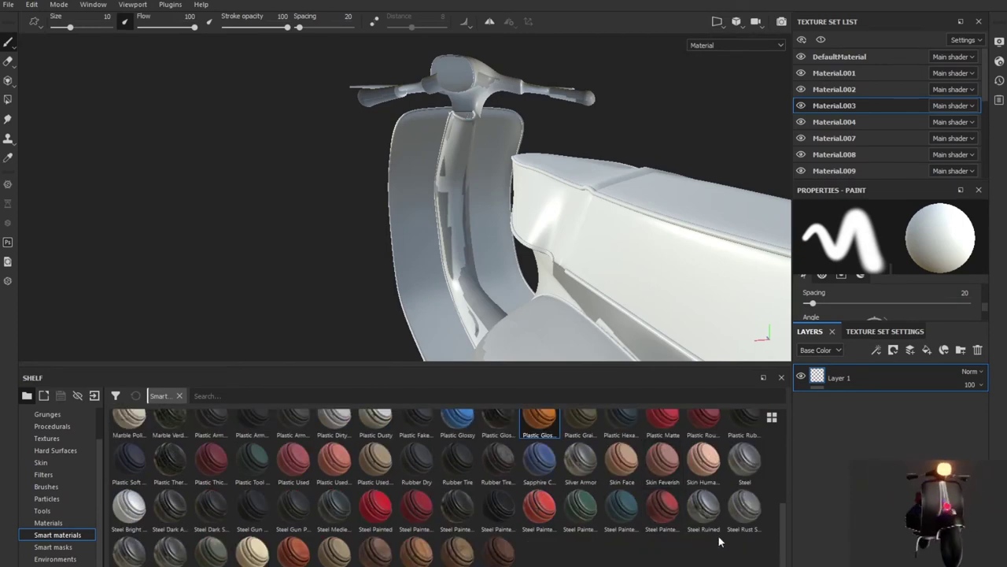
pyautogui.scroll(5, 498, 535)
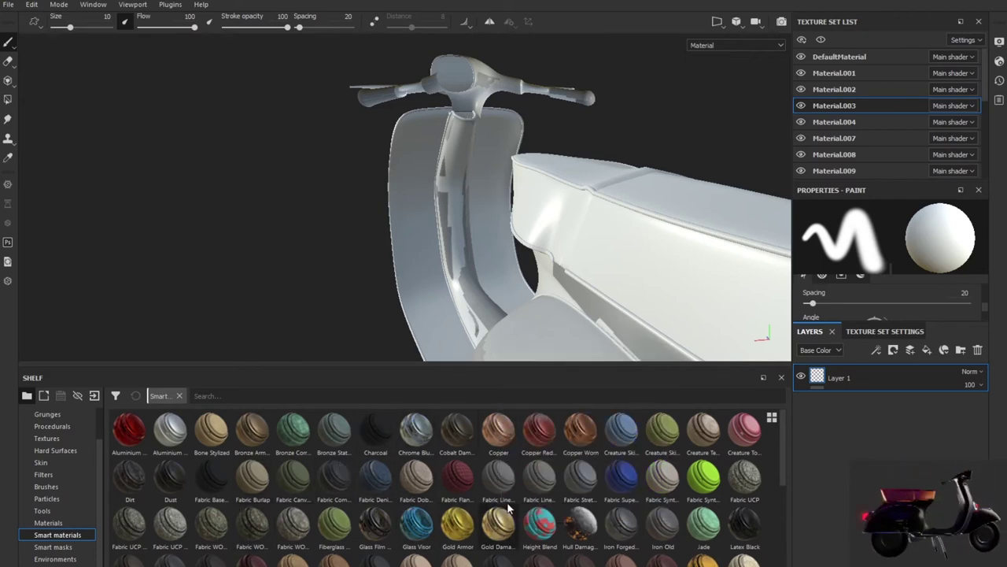
pyautogui.scroll(-2, 512, 516)
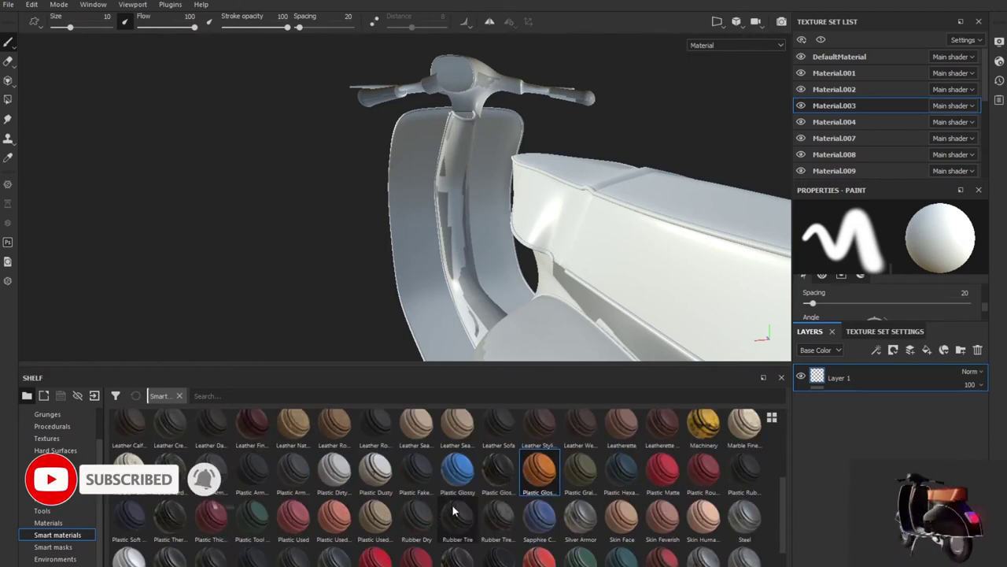
pyautogui.scroll(2, 523, 516)
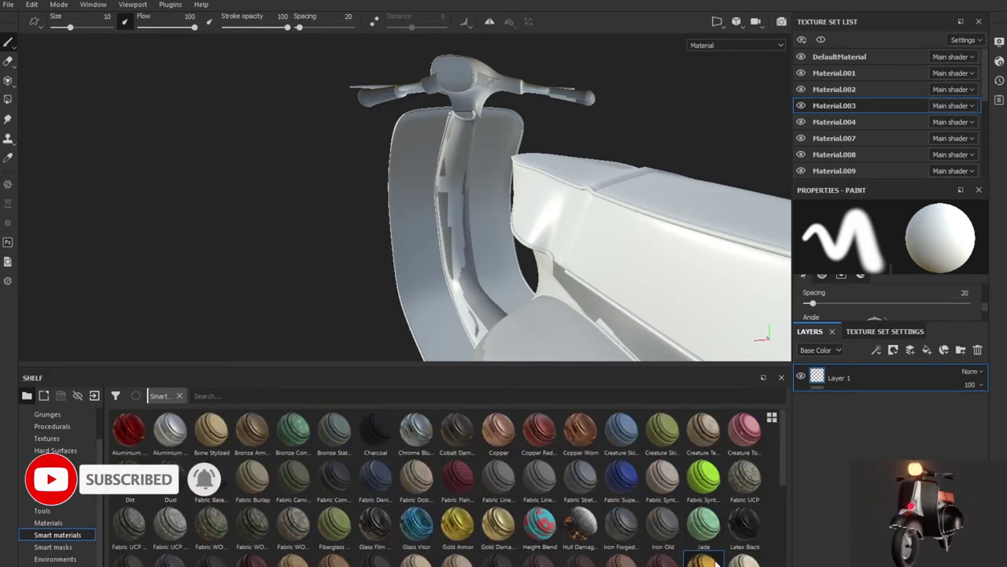
pyautogui.moveTo(702, 558); pyautogui.dragTo(802, 363)
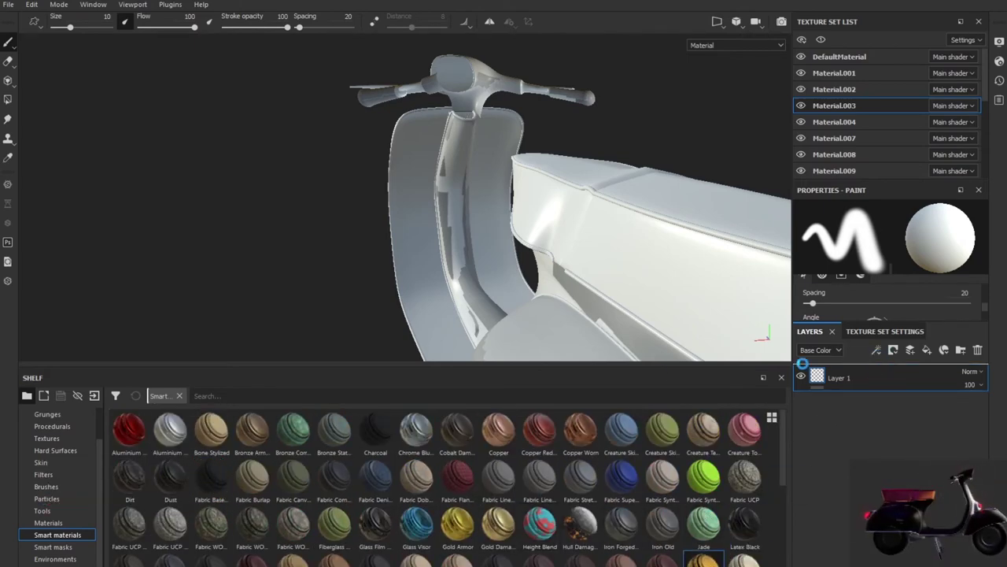
pyautogui.moveTo(623, 335); pyautogui.dragTo(544, 264)
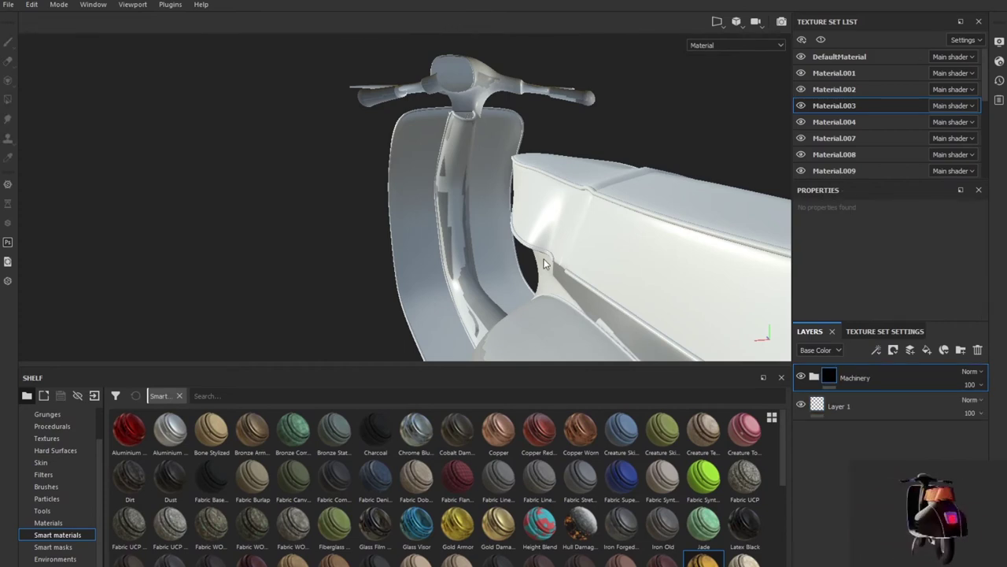
# - Zoom and orbit to check the brown Machinery finish, then switch to the Material.004 texture set
pyautogui.scroll(1, 545, 265)
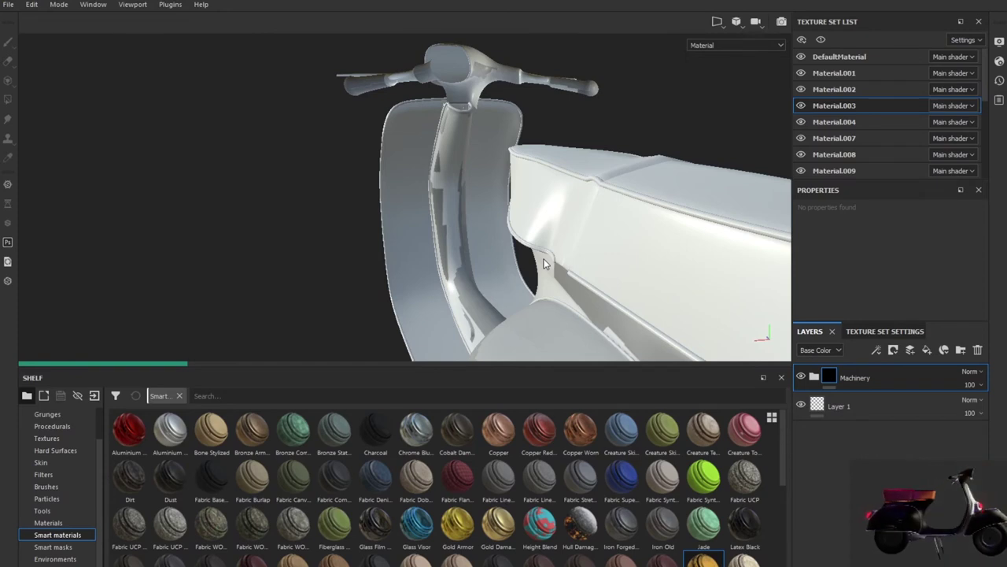
pyautogui.scroll(1, 544, 264)
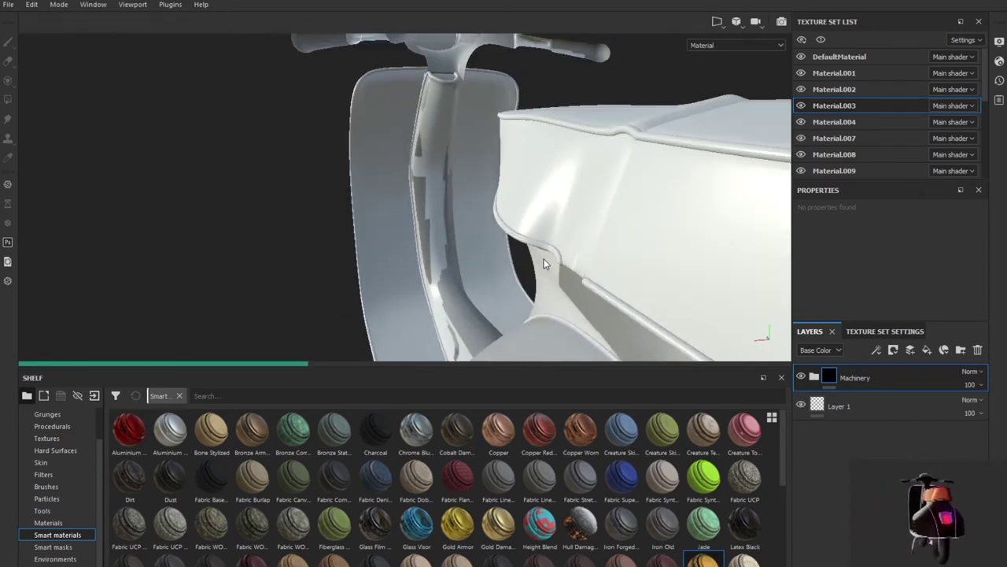
pyautogui.scroll(1, 545, 265)
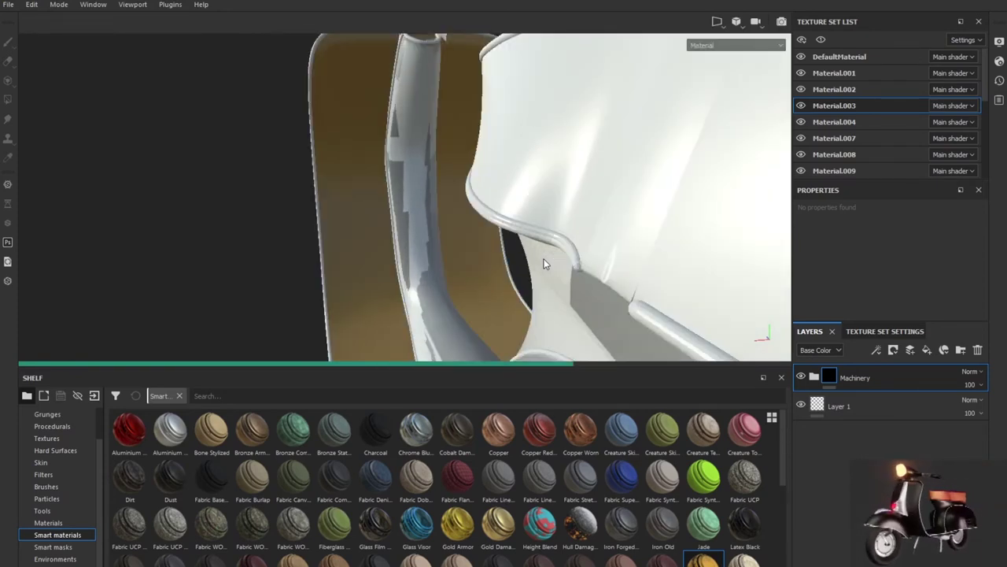
pyautogui.scroll(1, 544, 264)
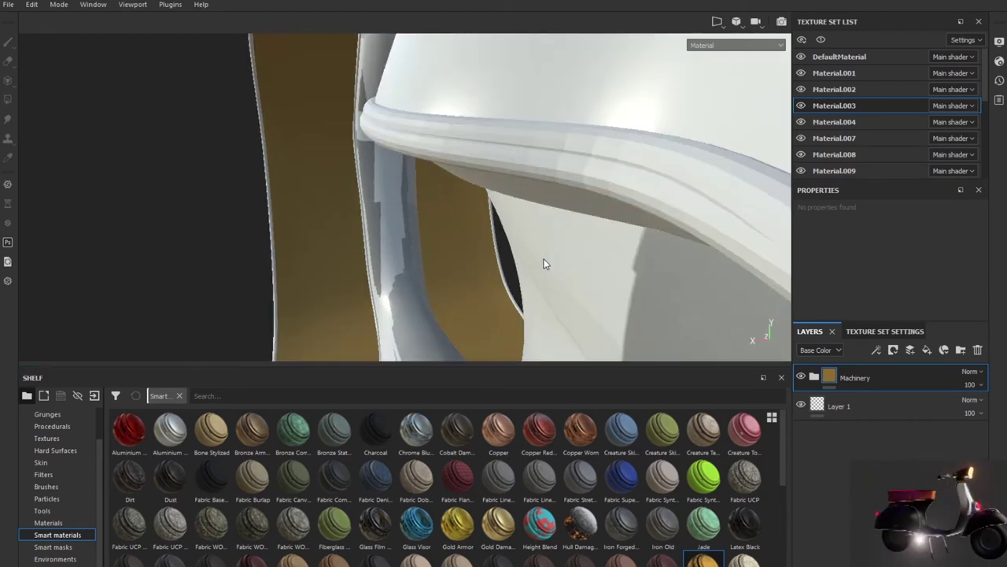
pyautogui.scroll(-2, 544, 264)
pyautogui.scroll(-2, 544, 264)
pyautogui.scroll(-2, 544, 265)
pyautogui.moveTo(544, 264)
pyautogui.keyDown('alt'); pyautogui.mouseDown()
pyautogui.moveTo(629, 265)
pyautogui.moveTo(652, 254)
pyautogui.moveTo(787, 270)
pyautogui.moveTo(777, 319)
pyautogui.moveTo(754, 274)
pyautogui.moveTo(489, 261)
pyautogui.moveTo(288, 302)
pyautogui.moveTo(659, 252)
pyautogui.moveTo(720, 288)
pyautogui.moveTo(675, 330)
pyautogui.mouseUp(); pyautogui.keyUp('alt')
pyautogui.scroll(2, 488, 261)
pyautogui.scroll(2, 489, 261)
pyautogui.scroll(2, 489, 261)
pyautogui.scroll(2, 489, 261)
pyautogui.scroll(-3, 401, 294)
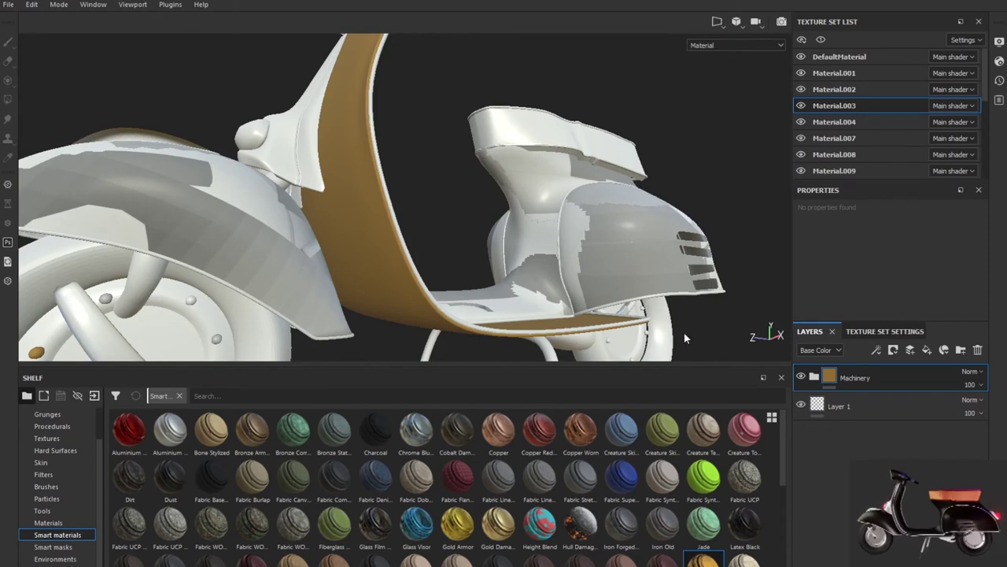
pyautogui.click(821, 127)
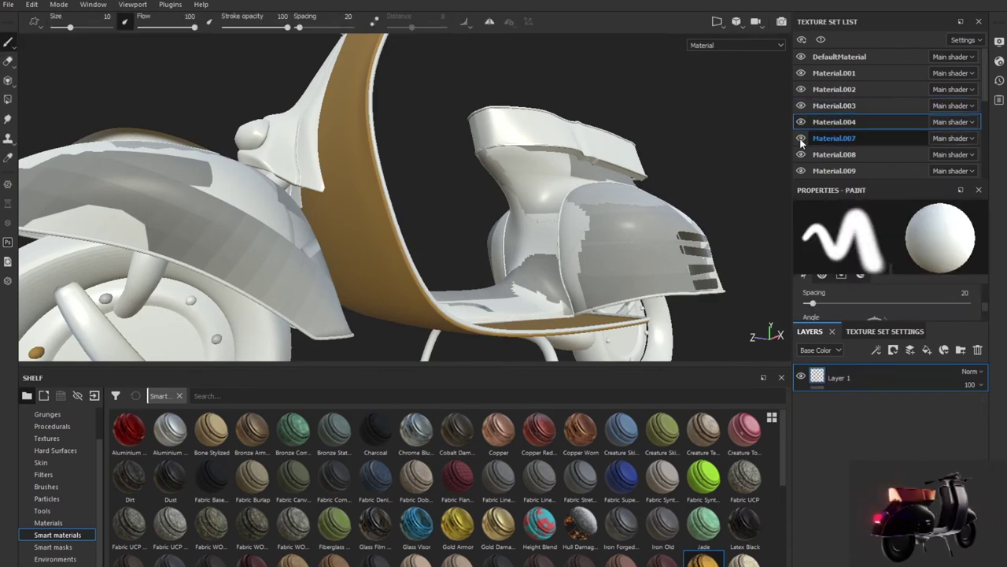
# - Make Material.007 active and toggle its visibility to see which scooter parts it covers
pyautogui.click(801, 140)
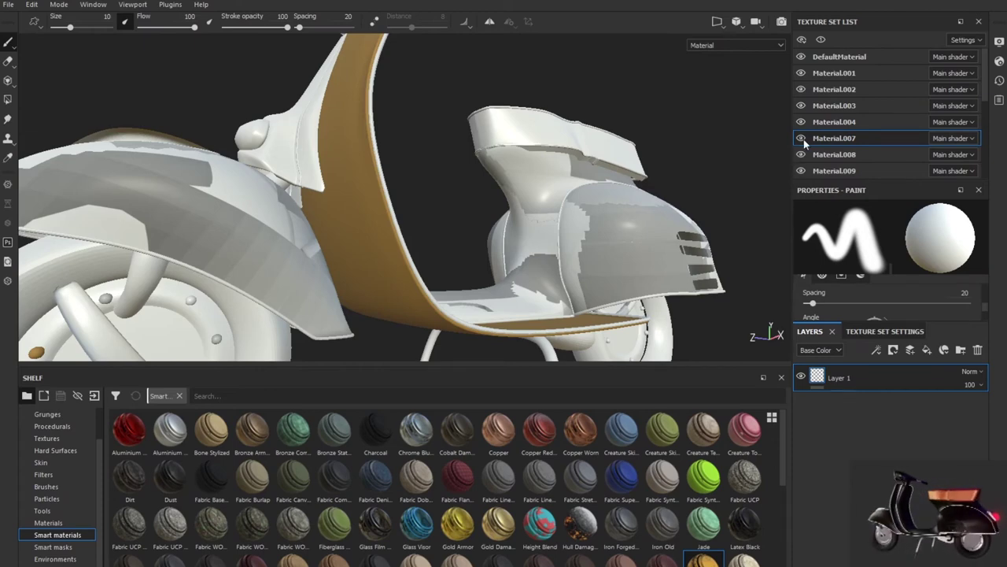
pyautogui.click(801, 139)
pyautogui.click(801, 139)
pyautogui.moveTo(629, 196)
pyautogui.keyDown('alt'); pyautogui.mouseDown()
pyautogui.moveTo(591, 186)
pyautogui.moveTo(607, 281)
pyautogui.moveTo(640, 252)
pyautogui.mouseUp(); pyautogui.keyUp('alt')
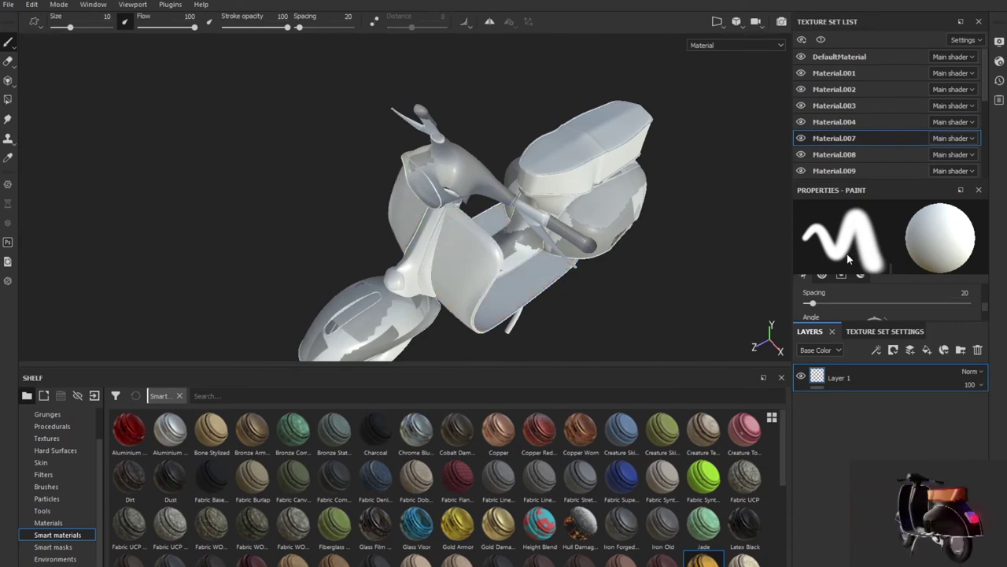
pyautogui.scroll(-3, 495, 495)
pyautogui.scroll(-2, 495, 494)
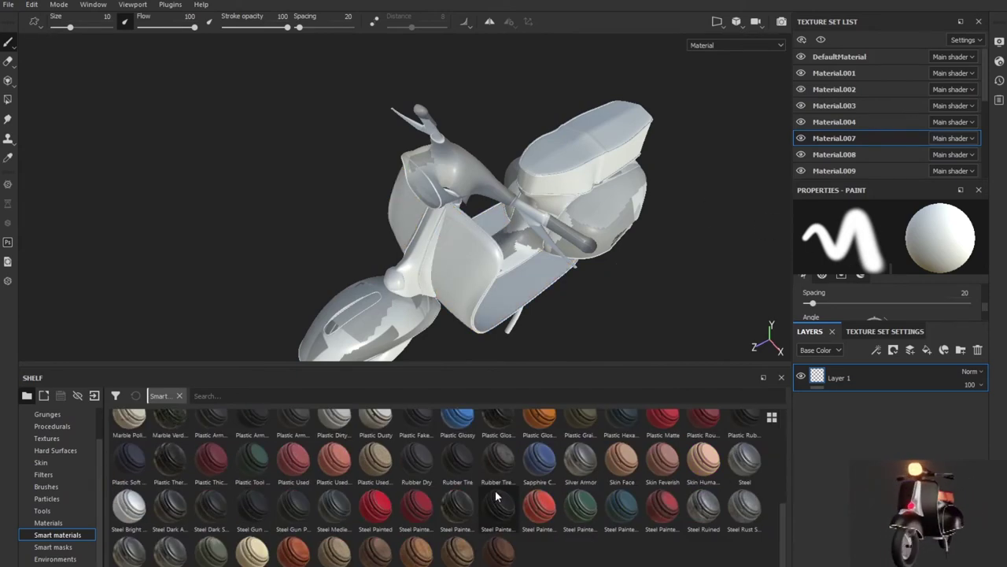
# - Toggle visibility of Material.007, the seat set, Material.020 and Material.021 to identify their parts
pyautogui.click(416, 510)
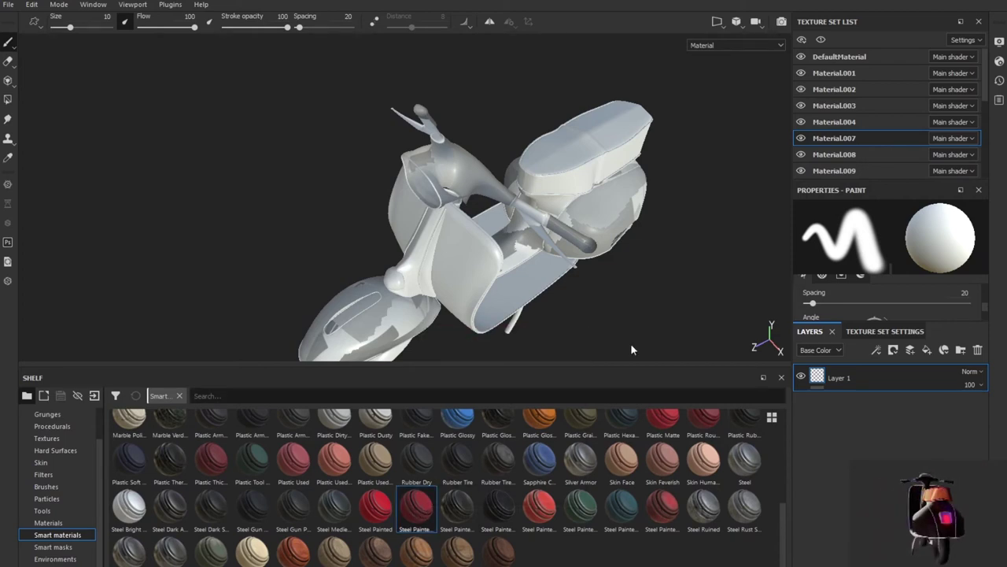
pyautogui.click(801, 139)
pyautogui.click(800, 139)
pyautogui.click(801, 154)
pyautogui.click(800, 154)
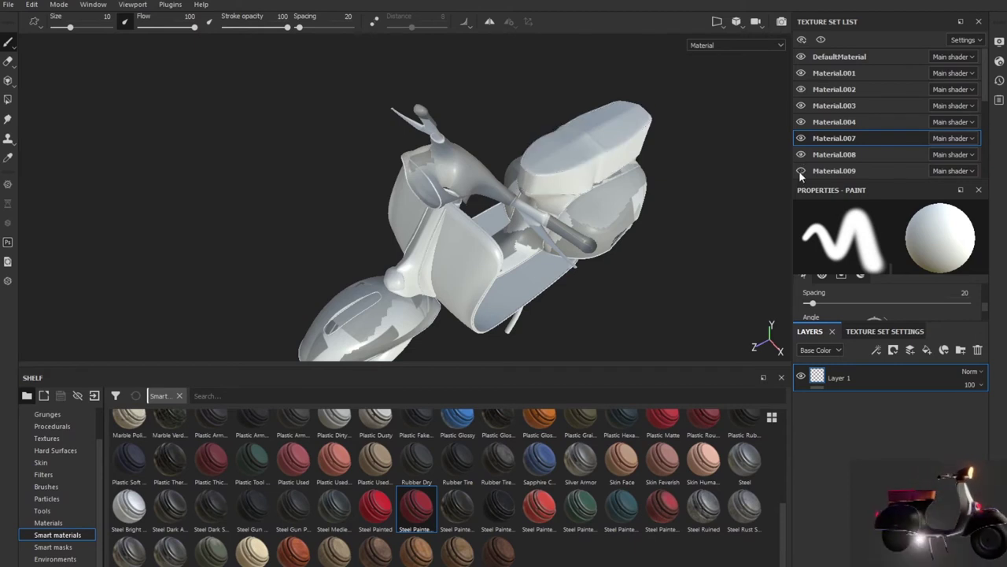
pyautogui.scroll(-5, 799, 171)
pyautogui.click(802, 147)
pyautogui.click(802, 132)
pyautogui.click(802, 131)
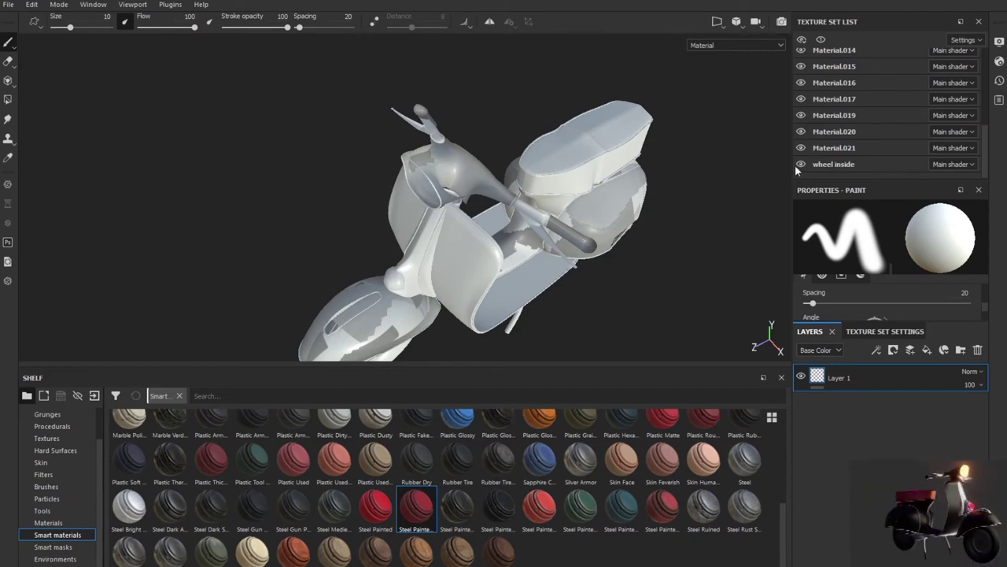
# - Make Material.001 active and toggle it to confirm it covers the body panels
pyautogui.scroll(4, 802, 156)
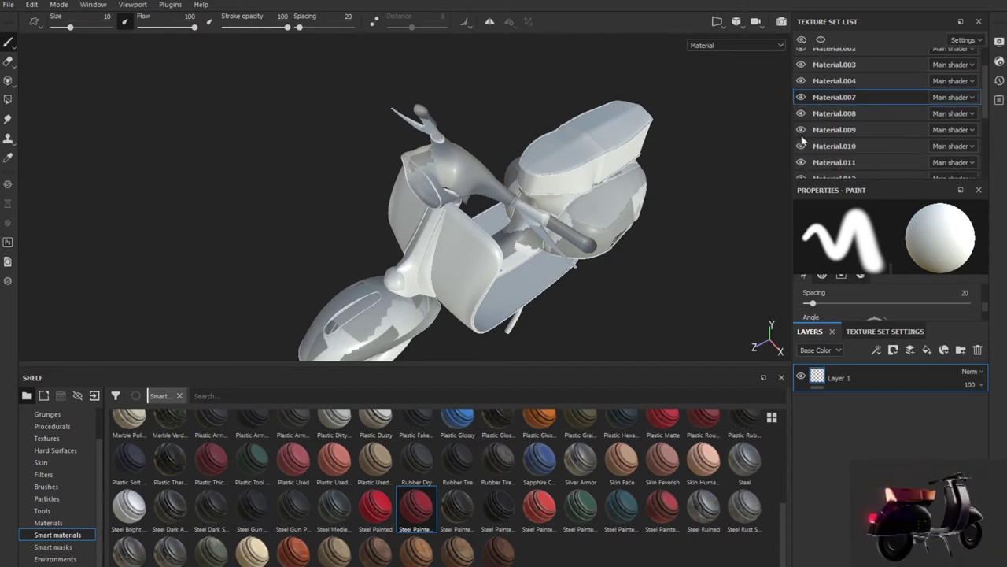
pyautogui.scroll(1, 799, 81)
pyautogui.click(801, 73)
pyautogui.click(802, 72)
pyautogui.click(827, 74)
pyautogui.click(800, 72)
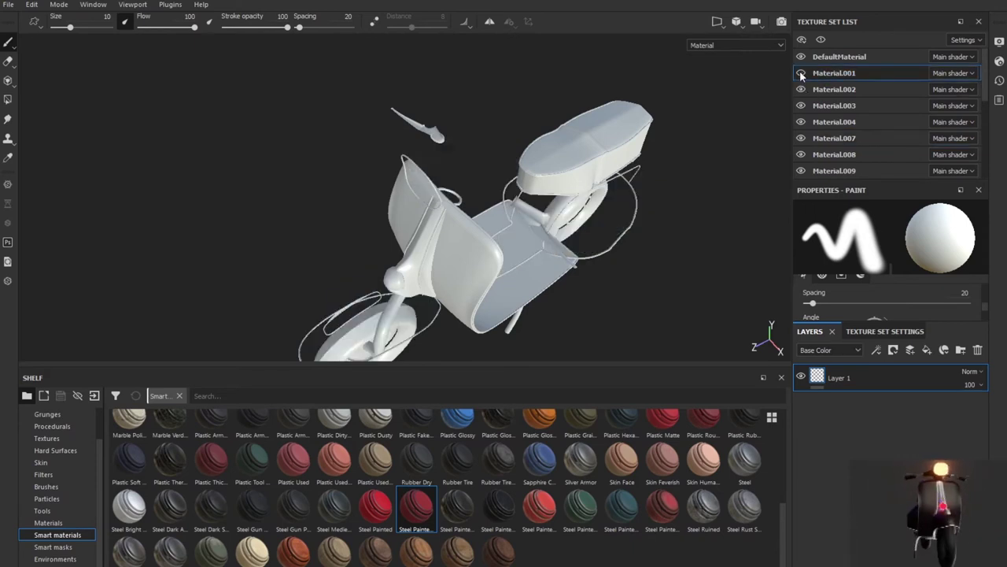
pyautogui.click(801, 72)
pyautogui.click(800, 72)
pyautogui.click(801, 72)
pyautogui.click(800, 72)
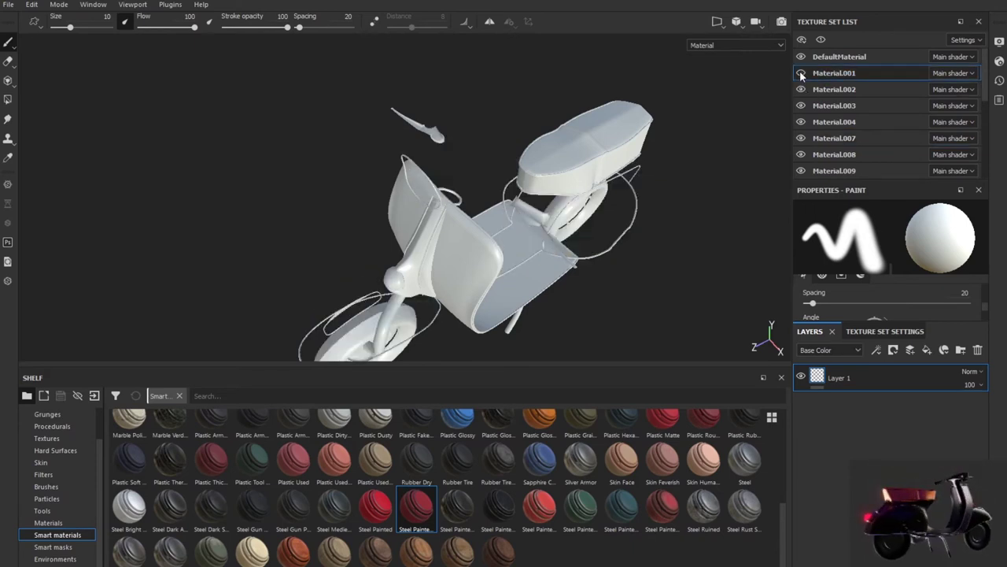
pyautogui.click(800, 72)
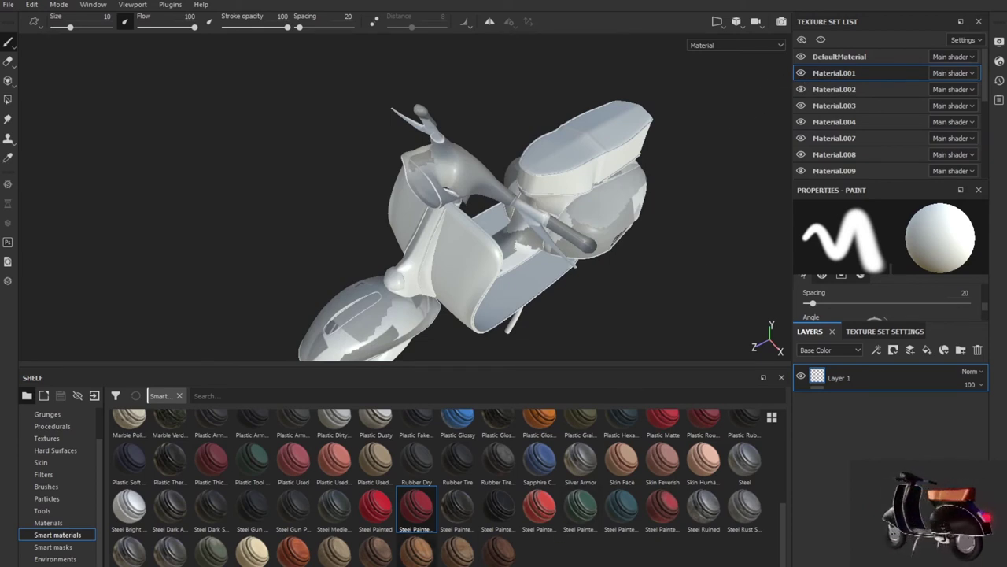
# - Apply Steel Painted Chipped Dirty to Material.001 and Steel Painted Rough Damaged to Material.002
pyautogui.moveTo(416, 507)
pyautogui.mouseDown()
pyautogui.moveTo(785, 388)
pyautogui.moveTo(867, 373)
pyautogui.mouseUp()
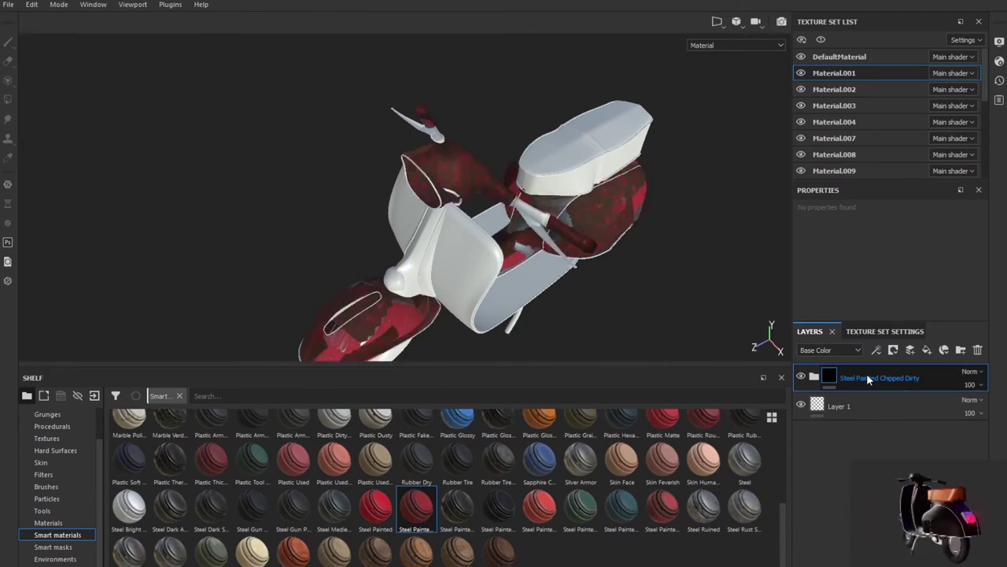
pyautogui.moveTo(594, 264)
pyautogui.keyDown('alt'); pyautogui.mouseDown()
pyautogui.moveTo(644, 258)
pyautogui.moveTo(678, 341)
pyautogui.mouseUp(); pyautogui.keyUp('alt')
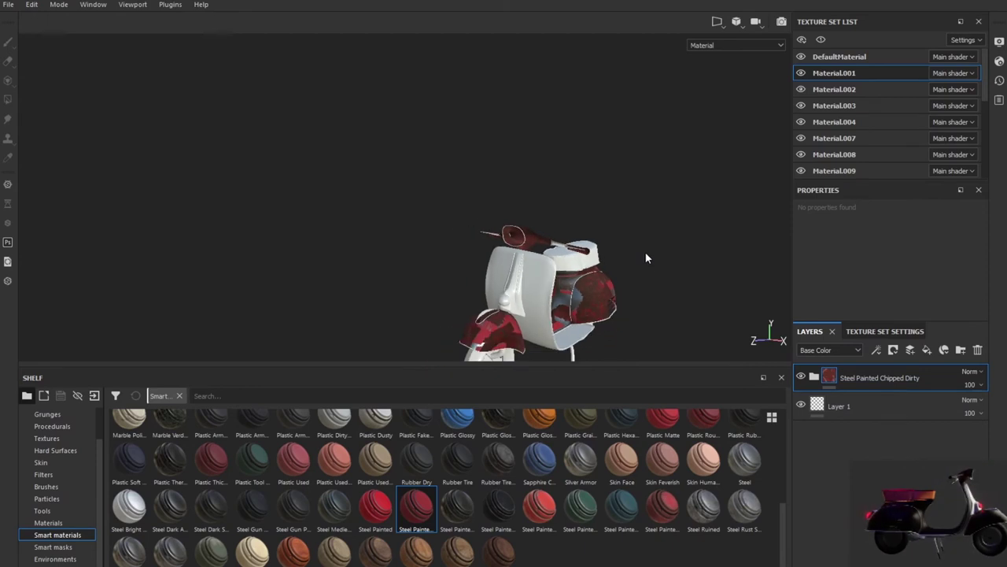
pyautogui.keyDown('alt'); pyautogui.moveTo(678, 341); pyautogui.dragTo(677, 323, button='right'); pyautogui.keyUp('alt')
pyautogui.click(838, 93)
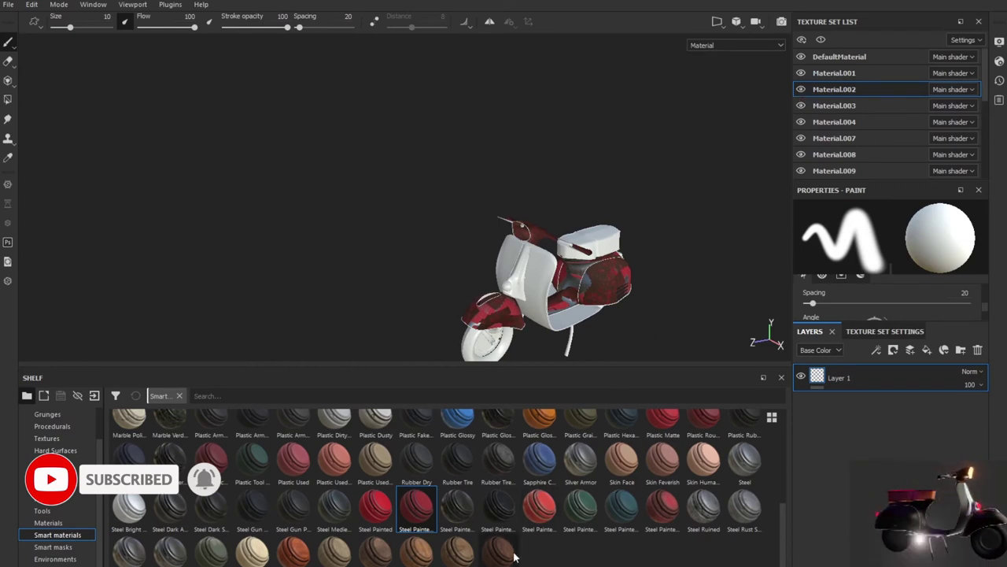
pyautogui.moveTo(498, 507)
pyautogui.mouseDown()
pyautogui.moveTo(872, 405)
pyautogui.moveTo(878, 387)
pyautogui.mouseUp()
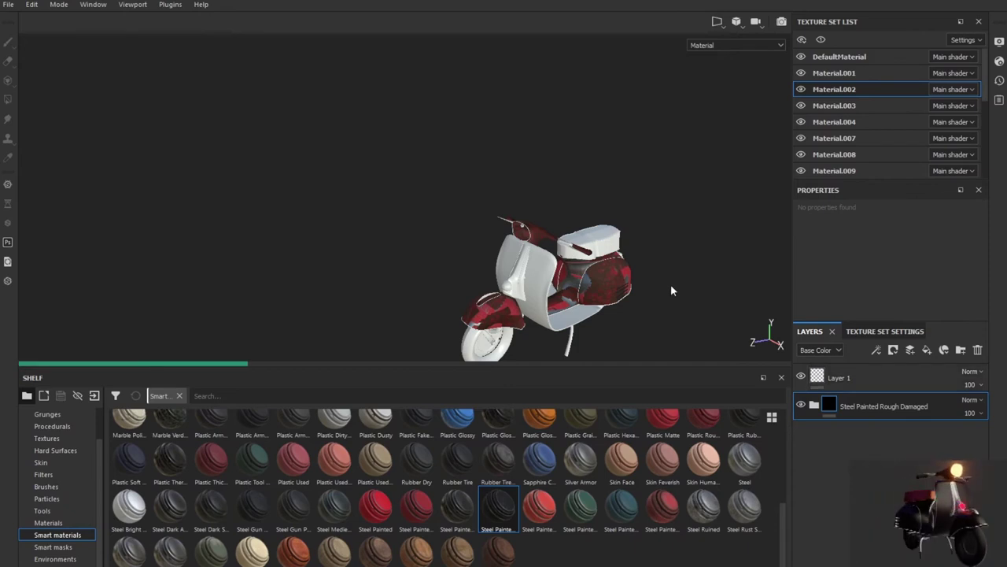
# - Orbit to inspect Material.002's red rough damaged finish, then select Material.003
pyautogui.moveTo(671, 290)
pyautogui.keyDown('alt'); pyautogui.mouseDown()
pyautogui.moveTo(525, 292)
pyautogui.moveTo(383, 247)
pyautogui.mouseUp(); pyautogui.keyUp('alt')
pyautogui.scroll(3, 606, 308)
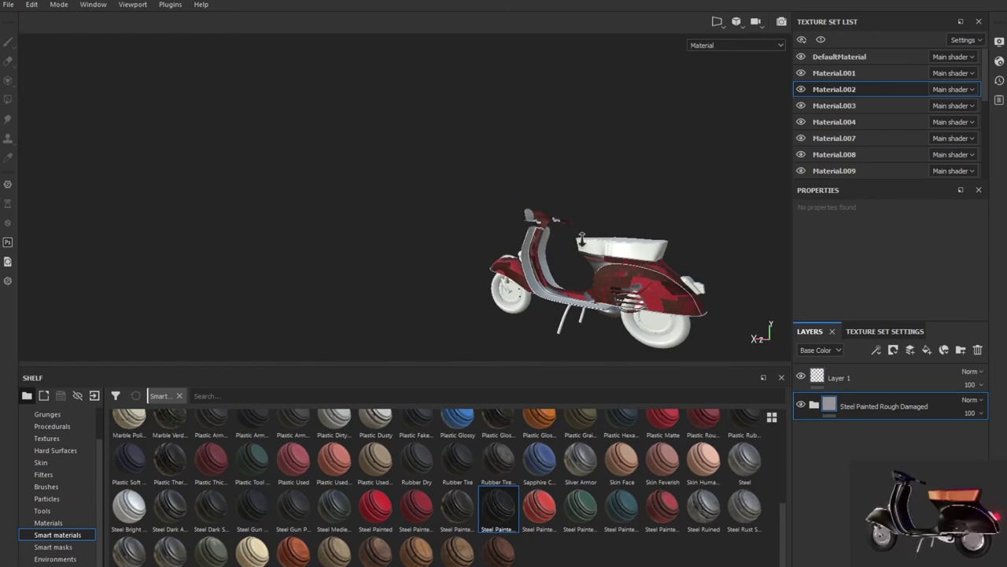
pyautogui.keyDown('alt'); pyautogui.moveTo(606, 309); pyautogui.dragTo(843, 207); pyautogui.keyUp('alt')
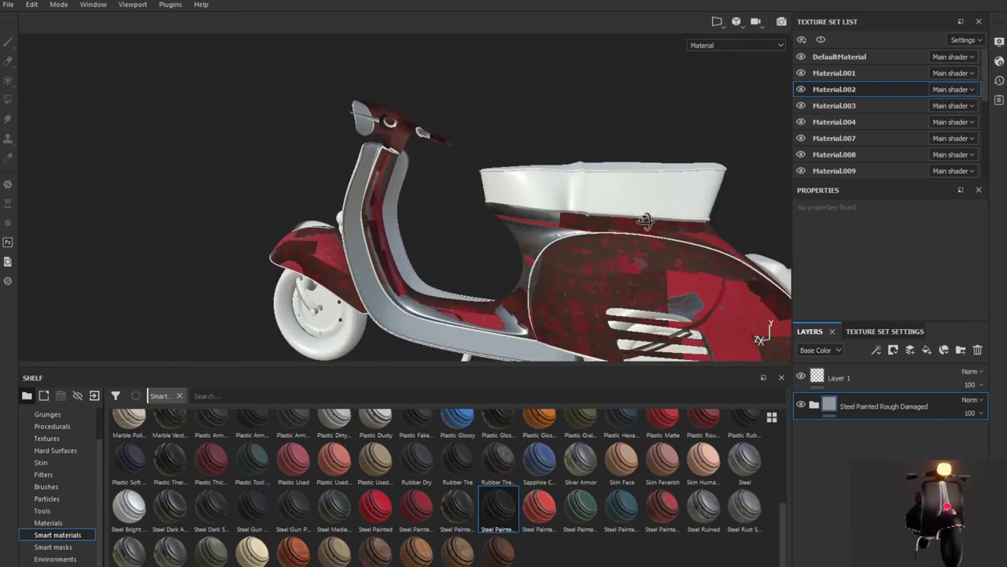
pyautogui.scroll(3, 842, 207)
pyautogui.scroll(-4, 856, 204)
pyautogui.moveTo(856, 204)
pyautogui.keyDown('alt'); pyautogui.mouseDown()
pyautogui.moveTo(735, 292)
pyautogui.moveTo(715, 276)
pyautogui.mouseUp(); pyautogui.keyUp('alt')
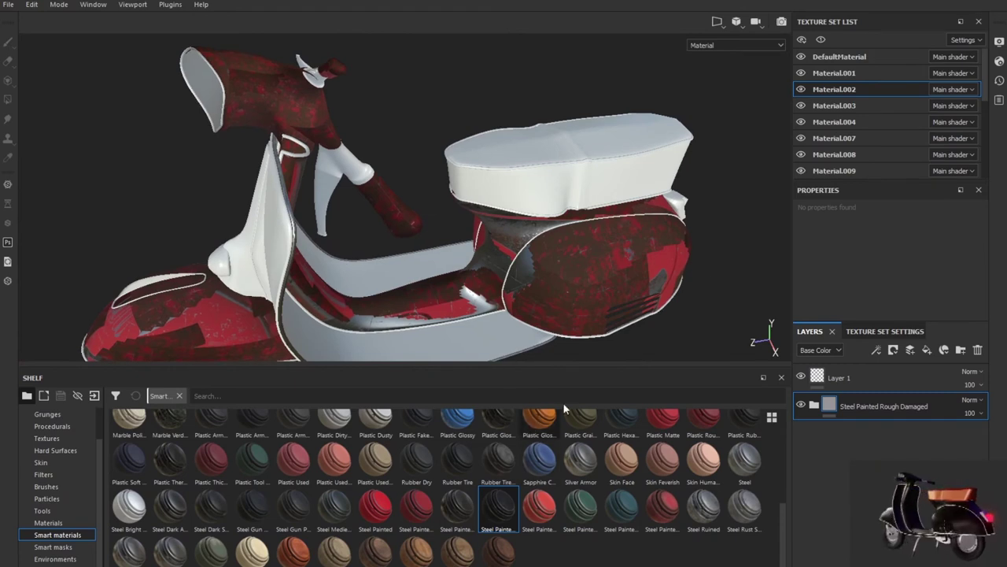
pyautogui.click(821, 106)
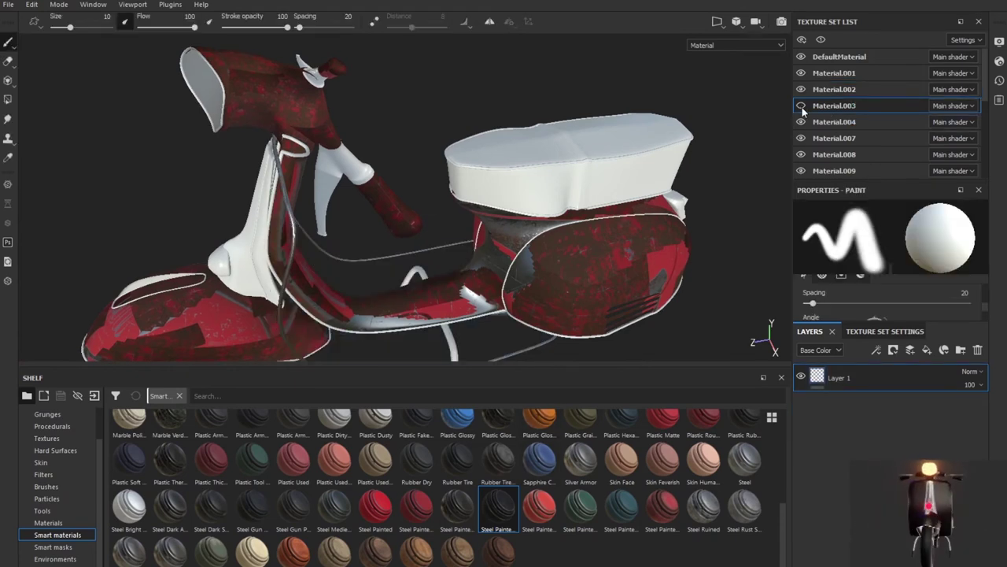
# - Apply Steel Painted Chipped Dirty to Material.003 and check it from the side
pyautogui.moveTo(417, 510)
pyautogui.mouseDown()
pyautogui.moveTo(728, 463)
pyautogui.moveTo(861, 373)
pyautogui.mouseUp()
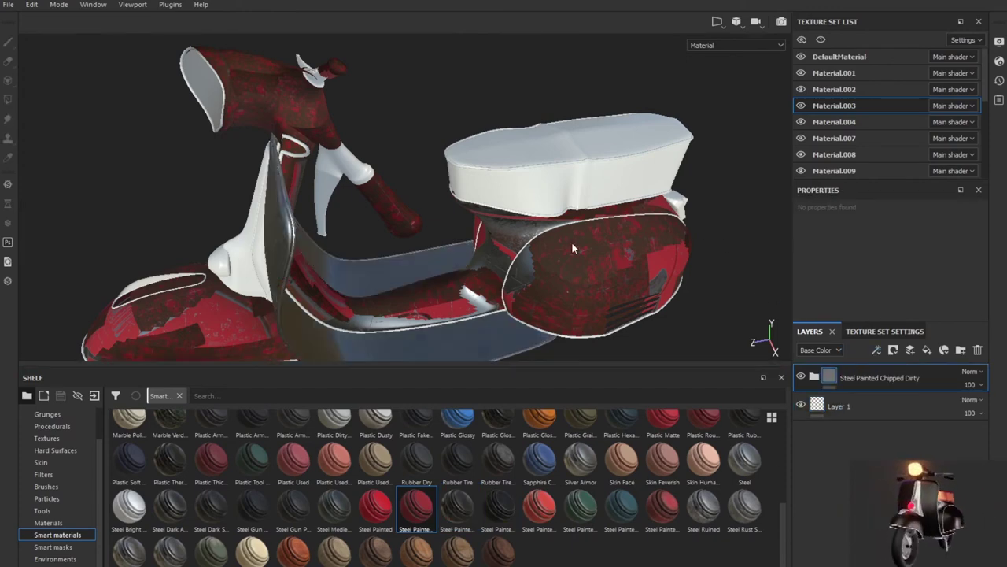
pyautogui.scroll(3, 573, 249)
pyautogui.scroll(-5, 571, 242)
pyautogui.moveTo(572, 242)
pyautogui.keyDown('alt'); pyautogui.mouseDown()
pyautogui.moveTo(543, 188)
pyautogui.moveTo(652, 252)
pyautogui.moveTo(272, 261)
pyautogui.moveTo(292, 244)
pyautogui.moveTo(564, 250)
pyautogui.moveTo(536, 289)
pyautogui.moveTo(551, 260)
pyautogui.moveTo(535, 264)
pyautogui.mouseUp(); pyautogui.keyUp('alt')
pyautogui.scroll(-3, 542, 189)
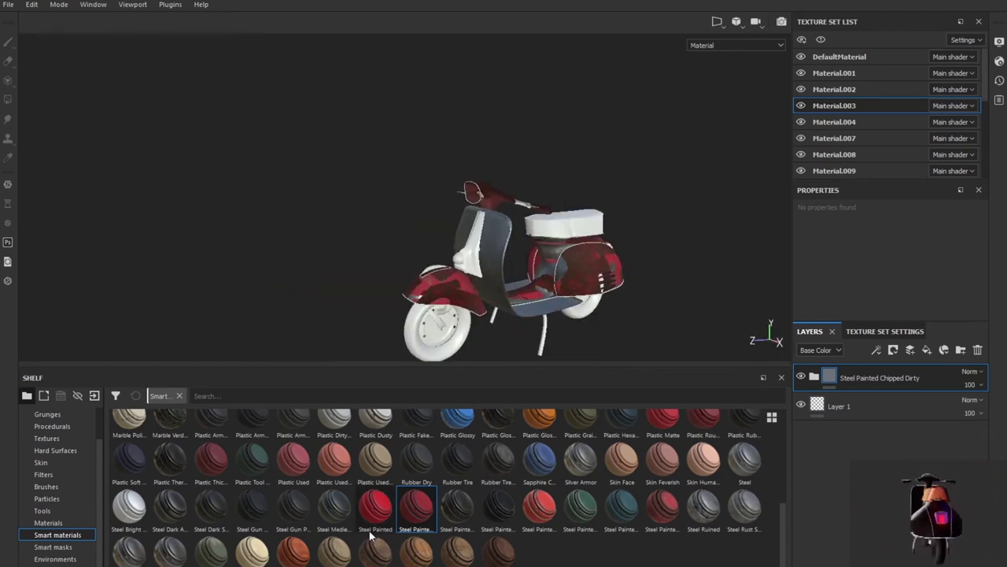
# - Delete the extra Steel Painted layer and apply Steel Painted Scraped Dirty instead
pyautogui.moveTo(536, 512)
pyautogui.mouseDown()
pyautogui.moveTo(825, 378)
pyautogui.moveTo(879, 419)
pyautogui.mouseUp()
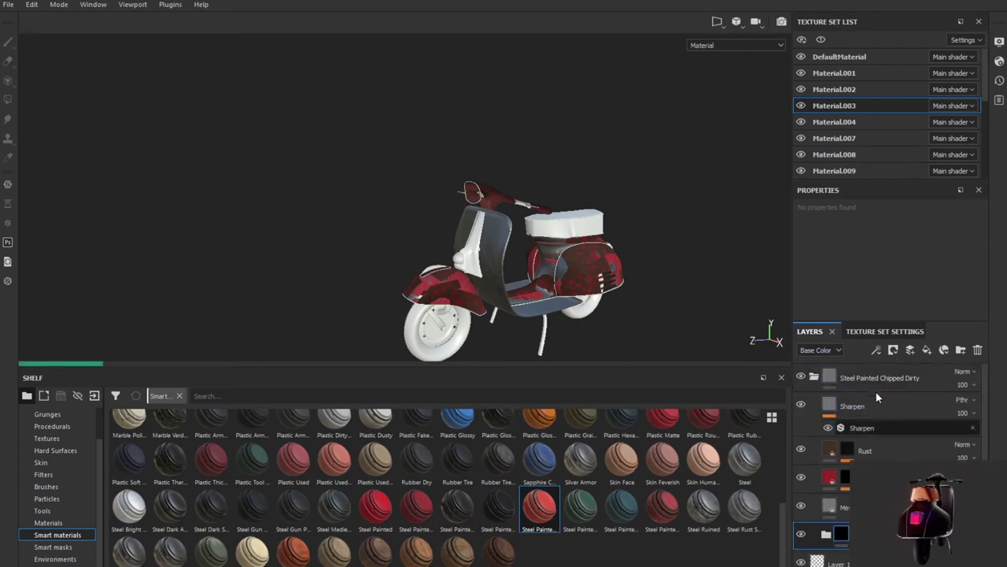
pyautogui.click(814, 376)
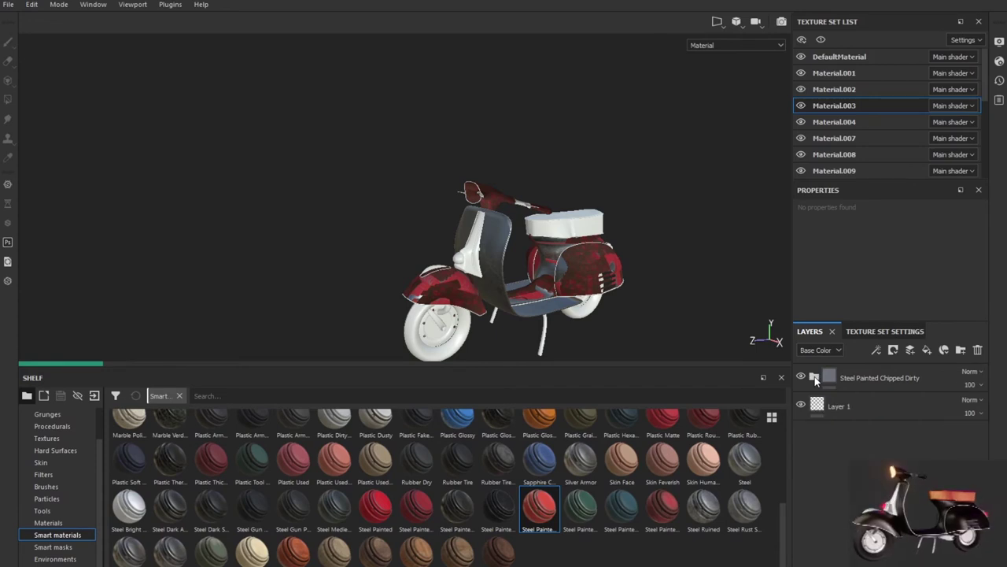
pyautogui.click(815, 376)
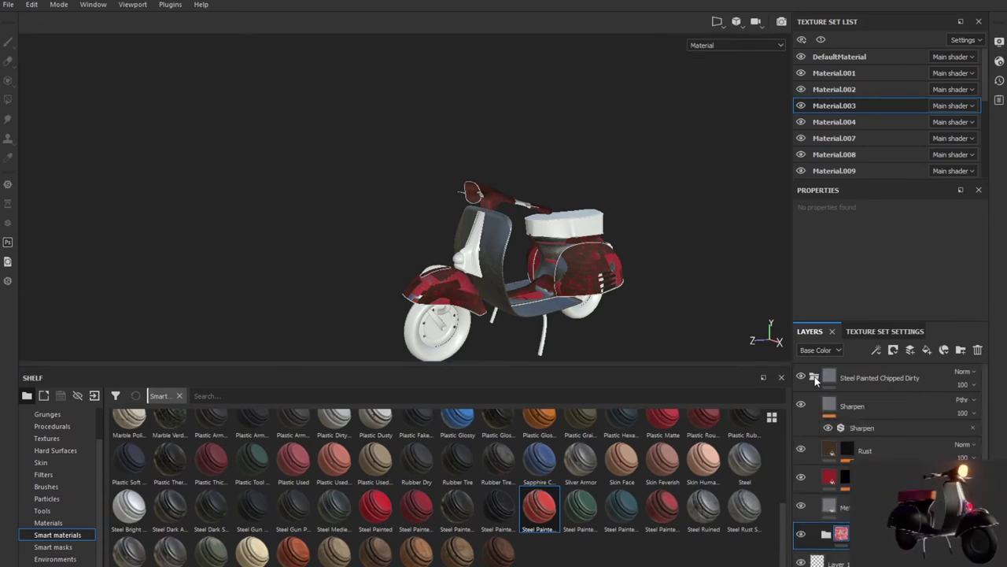
pyautogui.click(815, 376)
pyautogui.click(815, 376)
pyautogui.click(815, 376)
pyautogui.click(874, 372)
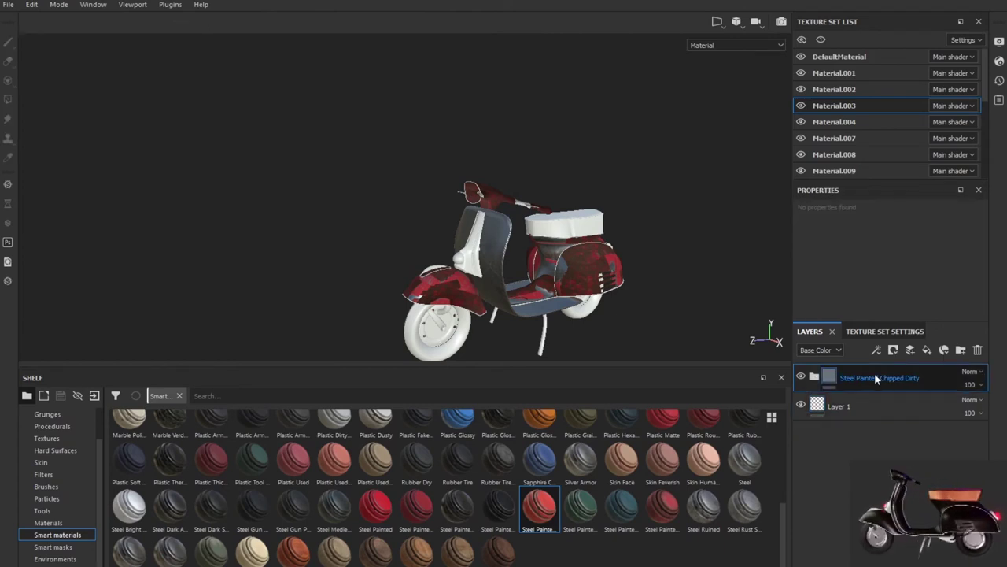
pyautogui.press('Delete')
pyautogui.moveTo(632, 494); pyautogui.dragTo(864, 378)
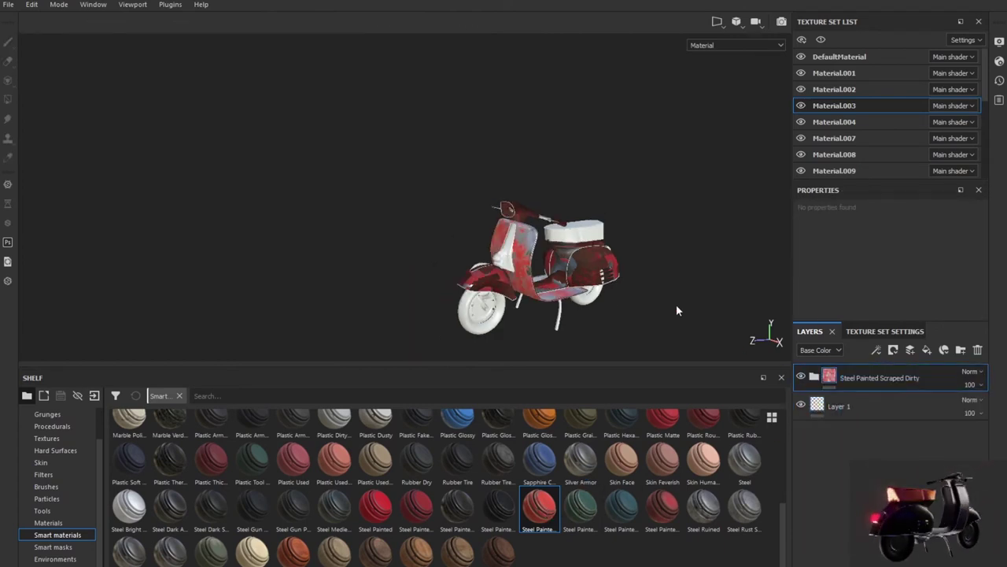
# - Try Steel Painted Chipped Dirty and plain Steel Painted on Material.003, undoing each
pyautogui.moveTo(623, 287)
pyautogui.keyDown('alt'); pyautogui.mouseDown()
pyautogui.moveTo(736, 268)
pyautogui.moveTo(587, 277)
pyautogui.mouseUp(); pyautogui.keyUp('alt')
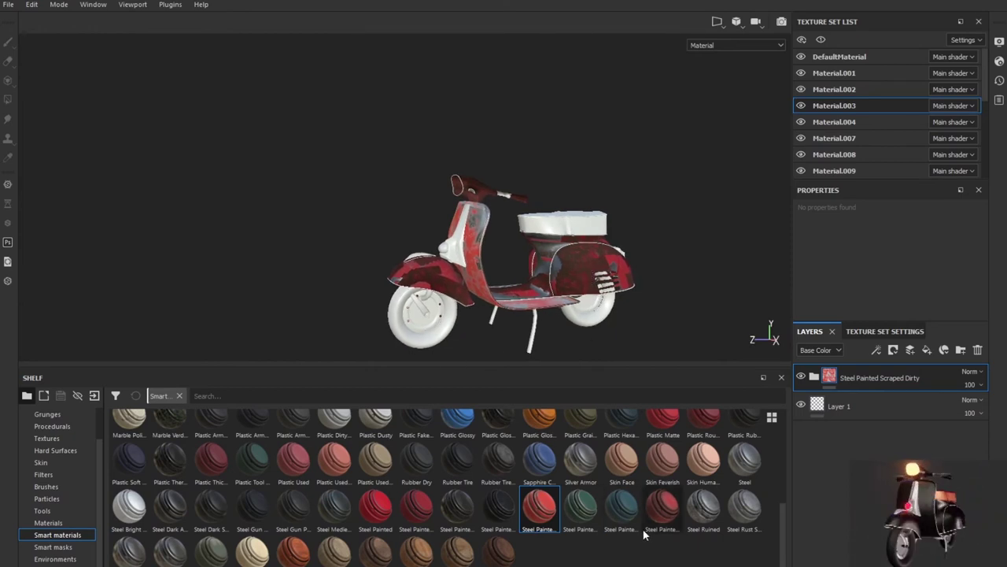
pyautogui.hotkey('ctrl', 'z')
pyautogui.moveTo(417, 508); pyautogui.dragTo(854, 378)
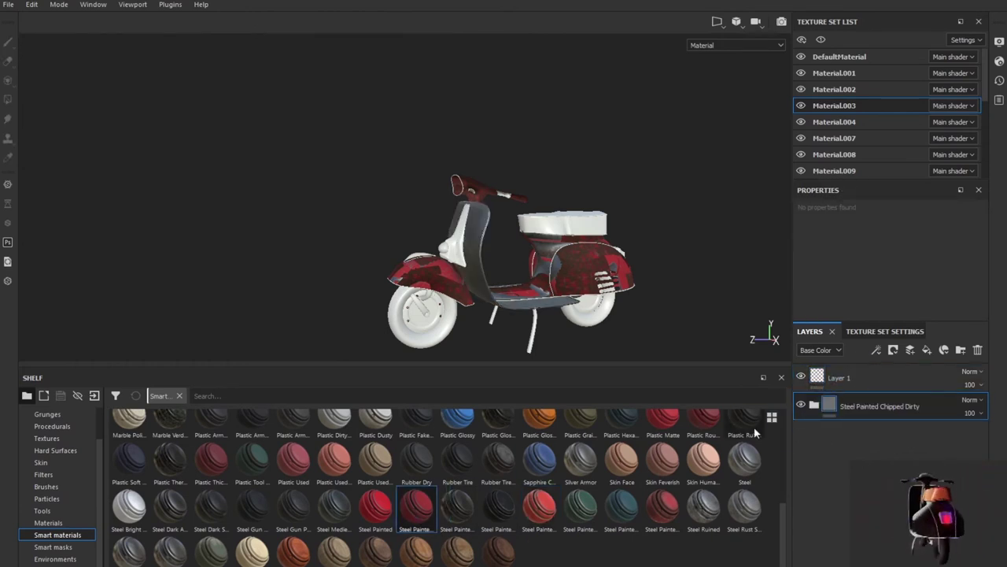
pyautogui.hotkey('ctrl', 'z')
pyautogui.moveTo(375, 508); pyautogui.dragTo(866, 378)
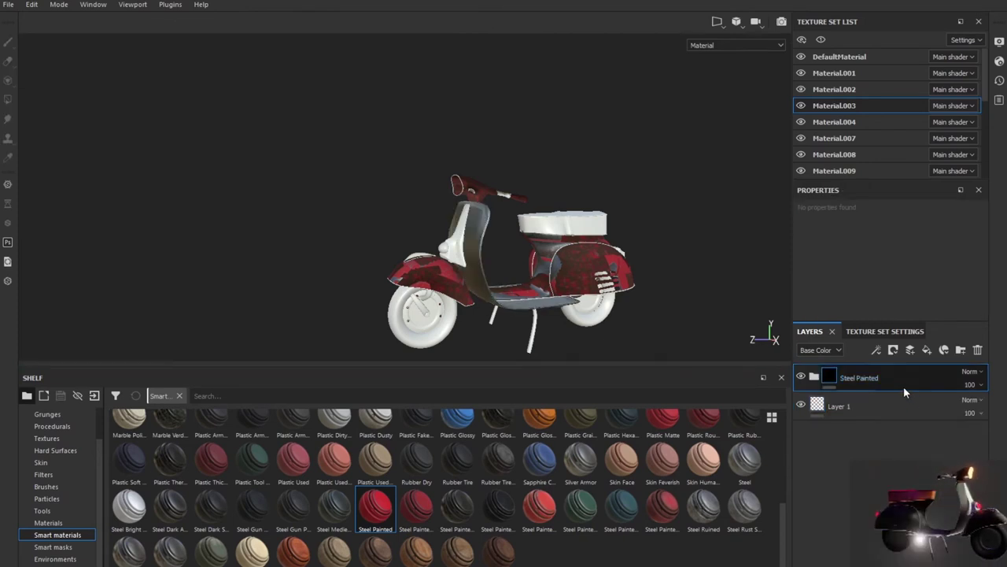
pyautogui.hotkey('ctrl', 'z')
# - Settle on Steel Painted Scratched Dirty for Material.003, then select Material.004
pyautogui.moveTo(540, 507); pyautogui.dragTo(893, 379)
pyautogui.moveTo(488, 299)
pyautogui.keyDown('alt'); pyautogui.mouseDown()
pyautogui.moveTo(448, 290)
pyautogui.moveTo(666, 286)
pyautogui.moveTo(564, 308)
pyautogui.moveTo(562, 325)
pyautogui.mouseUp(); pyautogui.keyUp('alt')
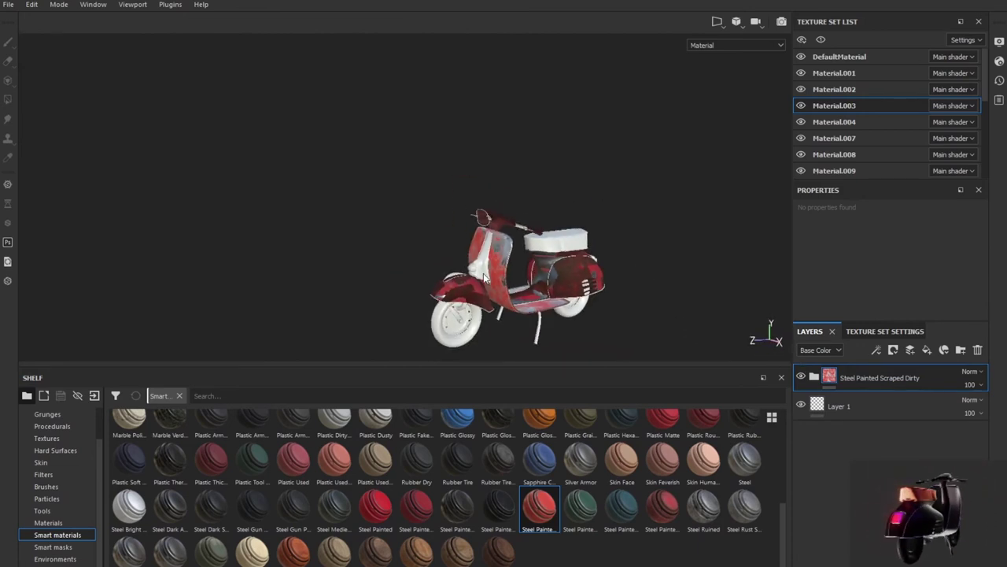
pyautogui.click(562, 326)
pyautogui.click(833, 123)
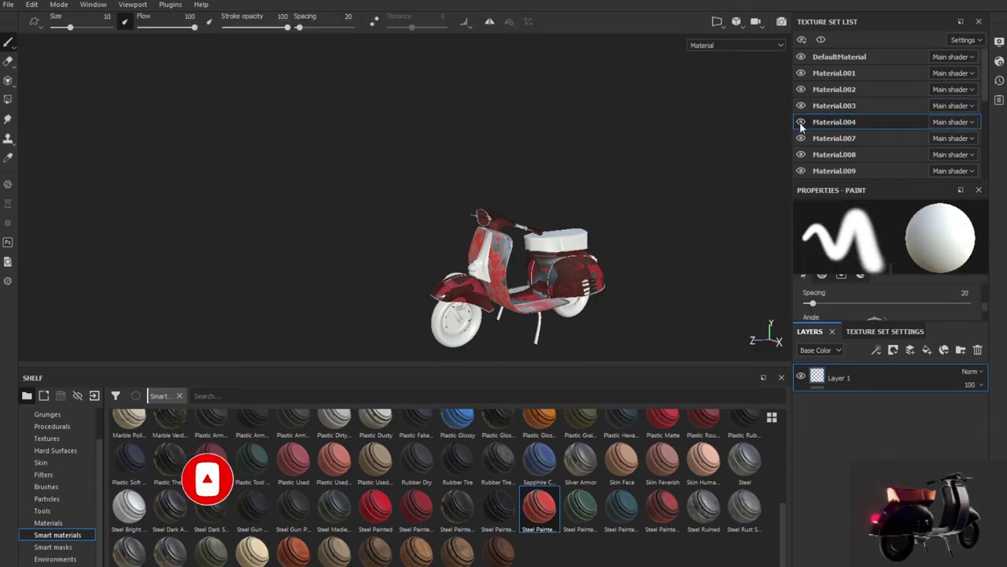
# - Test Plastic Glossy Stained on Material.004, undo it, and select the seat's Material.008
pyautogui.moveTo(535, 425); pyautogui.dragTo(819, 378)
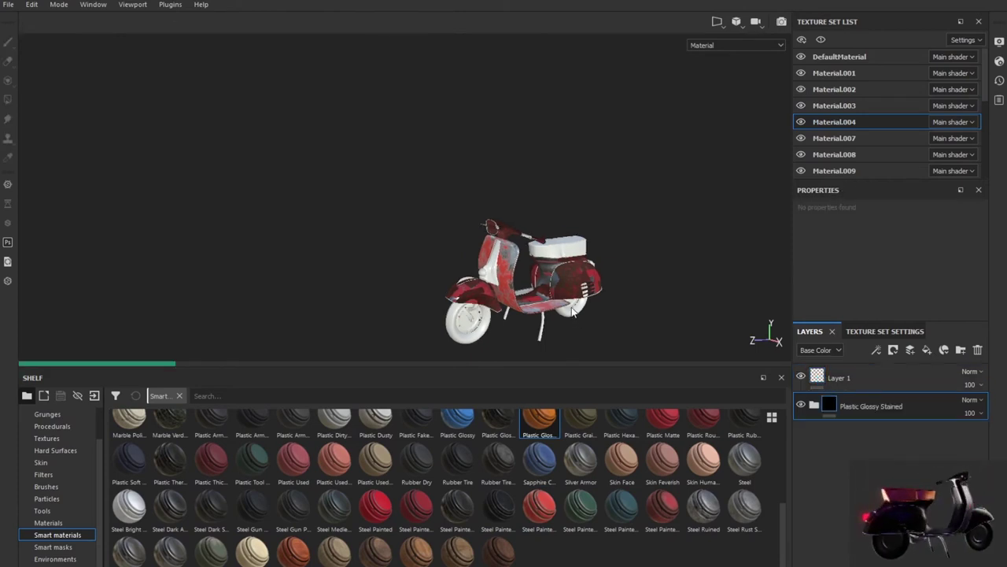
pyautogui.scroll(3, 576, 311)
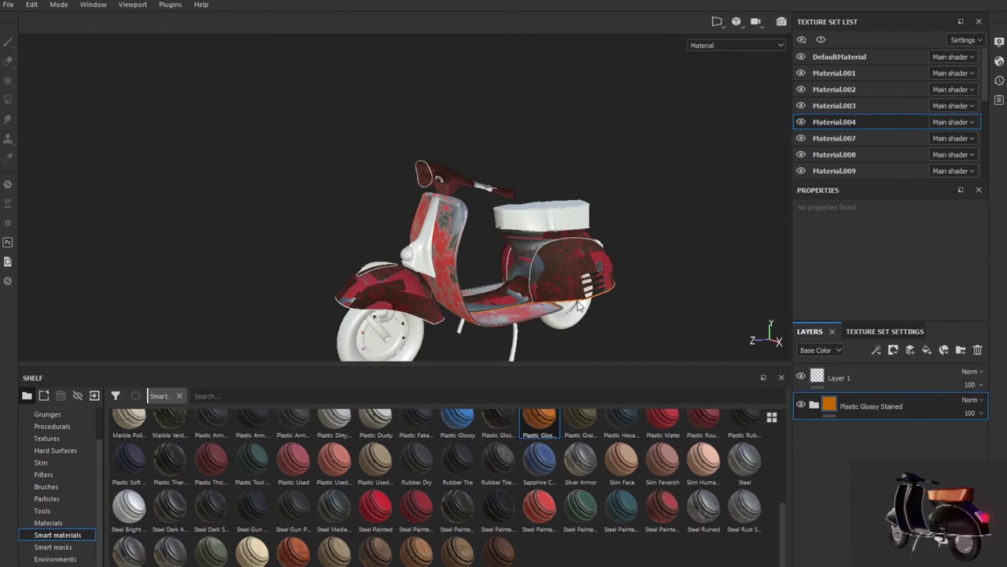
pyautogui.keyDown('alt'); pyautogui.moveTo(579, 307); pyautogui.dragTo(510, 310); pyautogui.keyUp('alt')
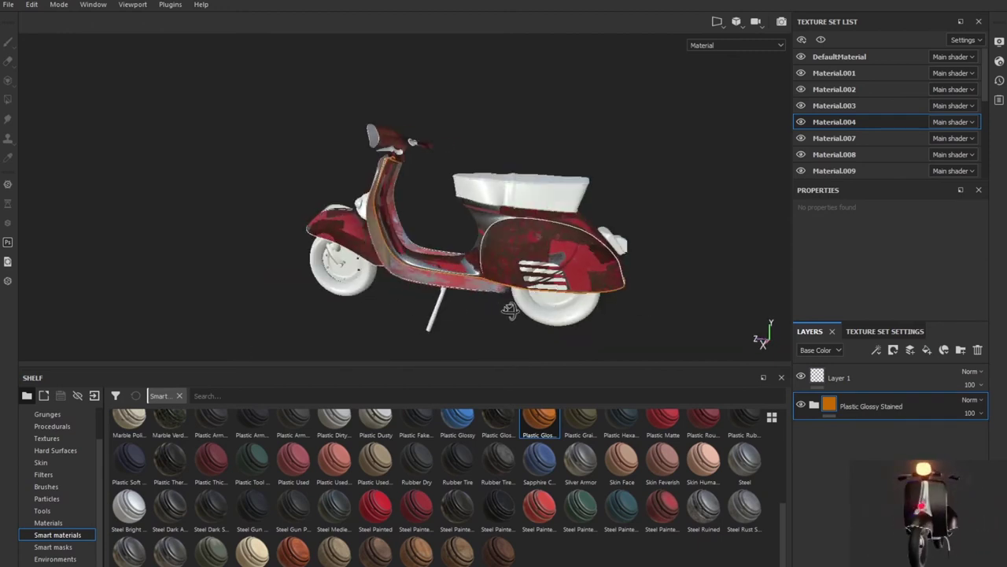
pyautogui.hotkey('ctrl', 'z')
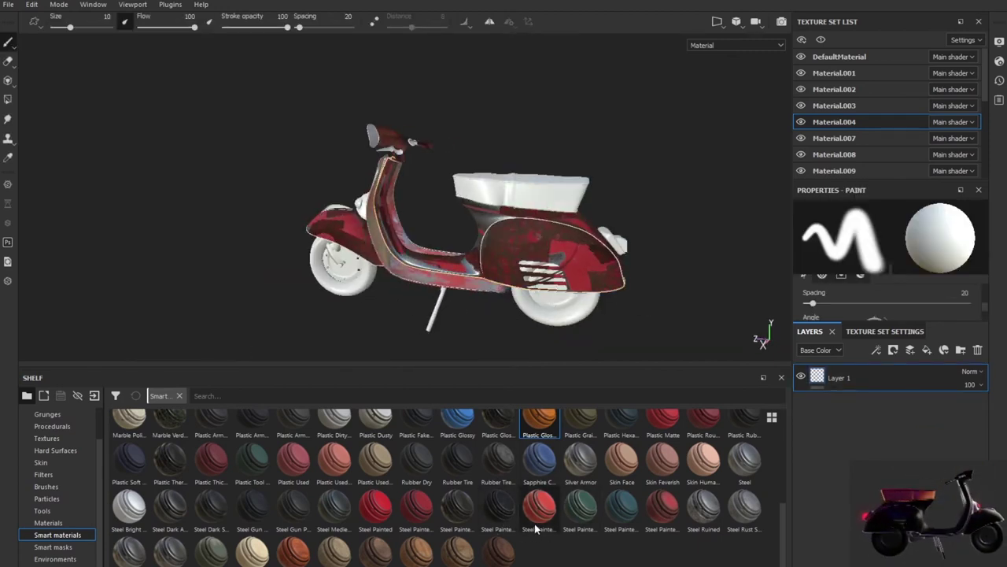
pyautogui.click(835, 138)
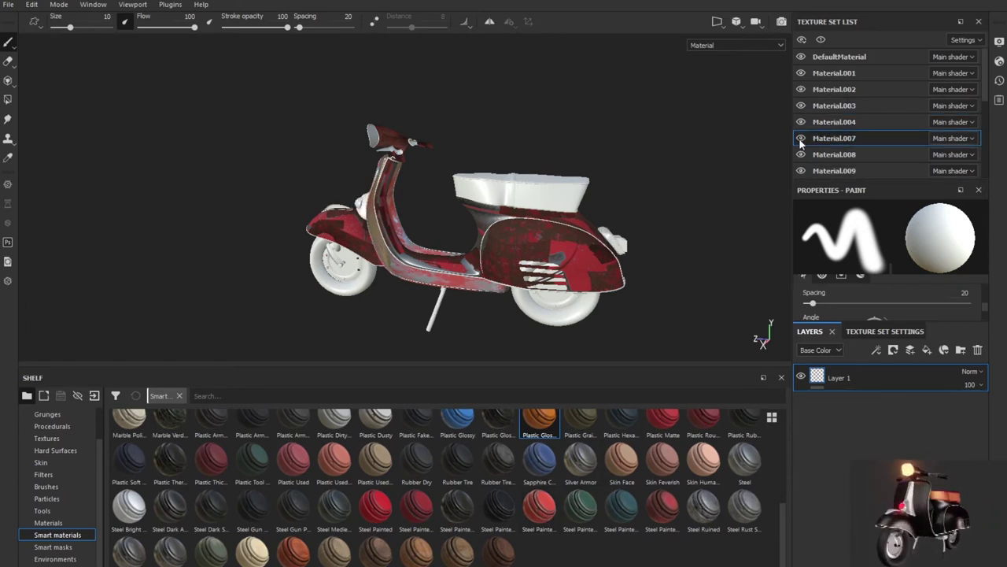
pyautogui.click(806, 155)
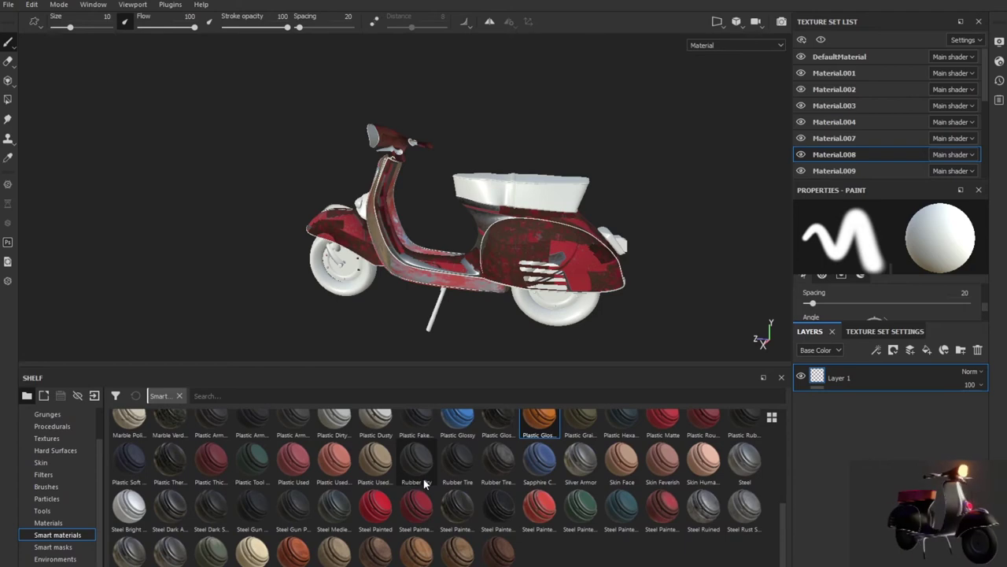
# - Search the smart-material shelf and apply Leather Fine Aged to the Material.008 seat
pyautogui.scroll(5, 423, 484)
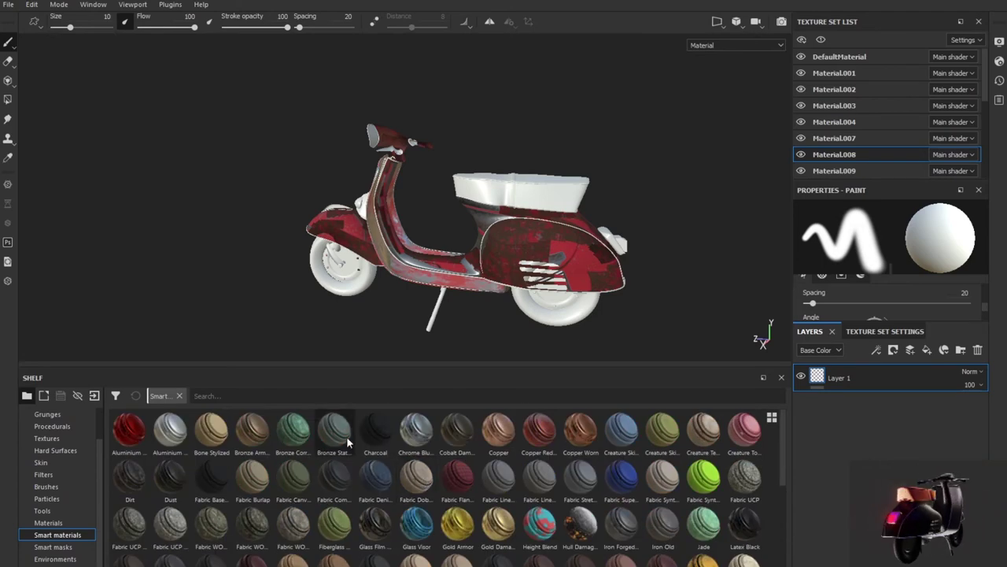
pyautogui.click(205, 395)
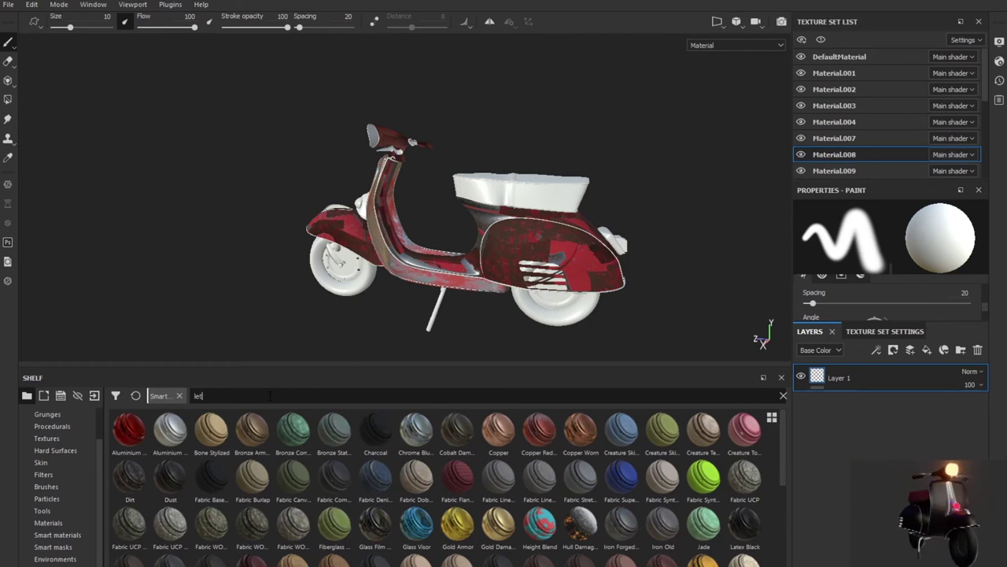
pyautogui.write('tar')
pyautogui.press('BackSpace')
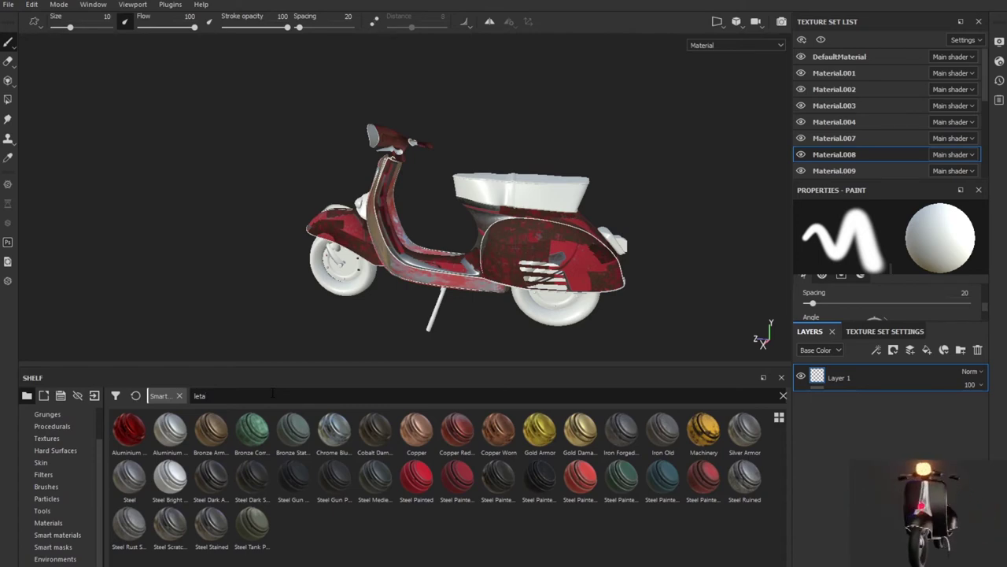
pyautogui.press('BackSpace')
pyautogui.press('BackSpace')
pyautogui.scroll(-10, 434, 471)
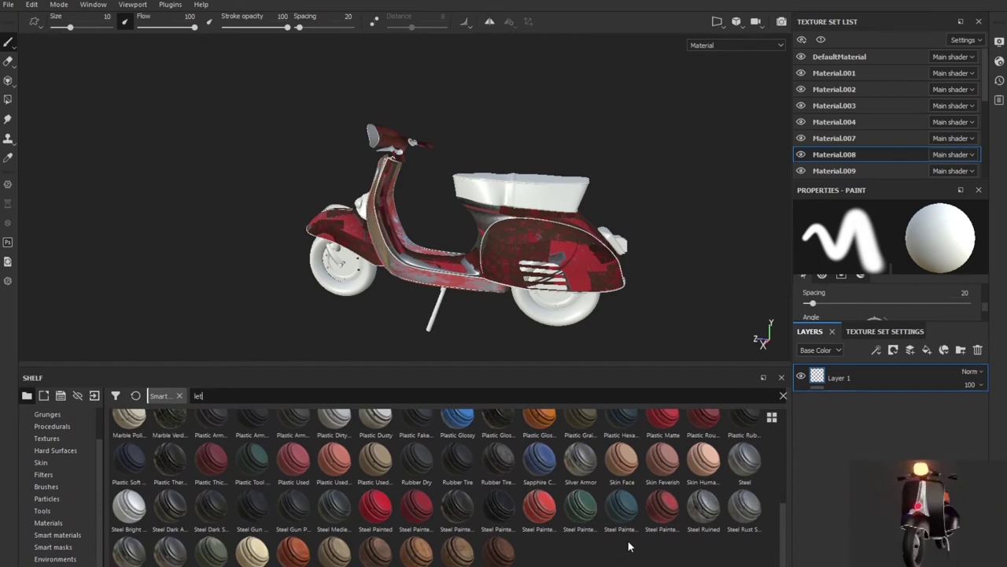
pyautogui.scroll(10, 423, 485)
pyautogui.scroll(-5, 423, 486)
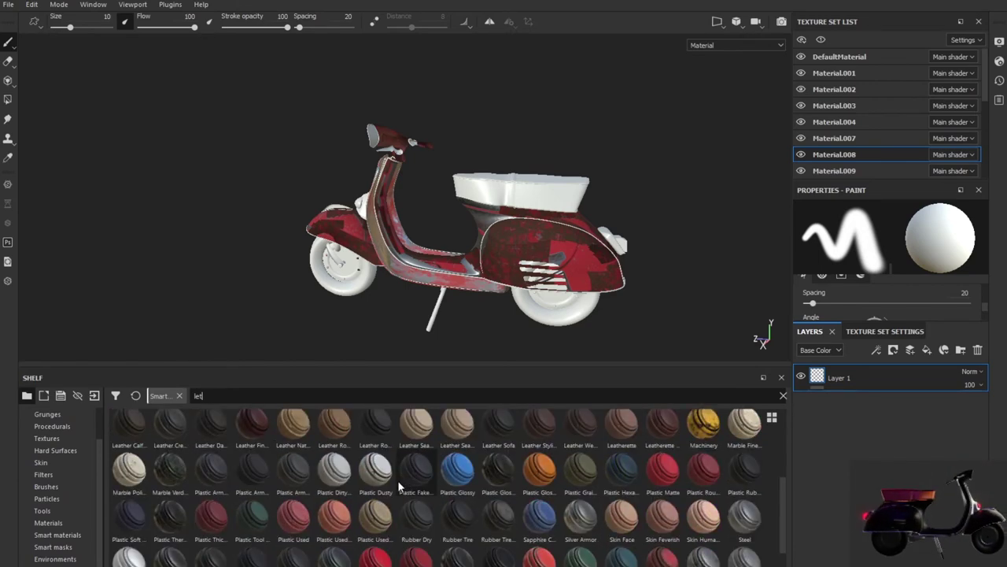
pyautogui.moveTo(253, 422)
pyautogui.mouseDown()
pyautogui.moveTo(445, 451)
pyautogui.moveTo(819, 378)
pyautogui.mouseUp()
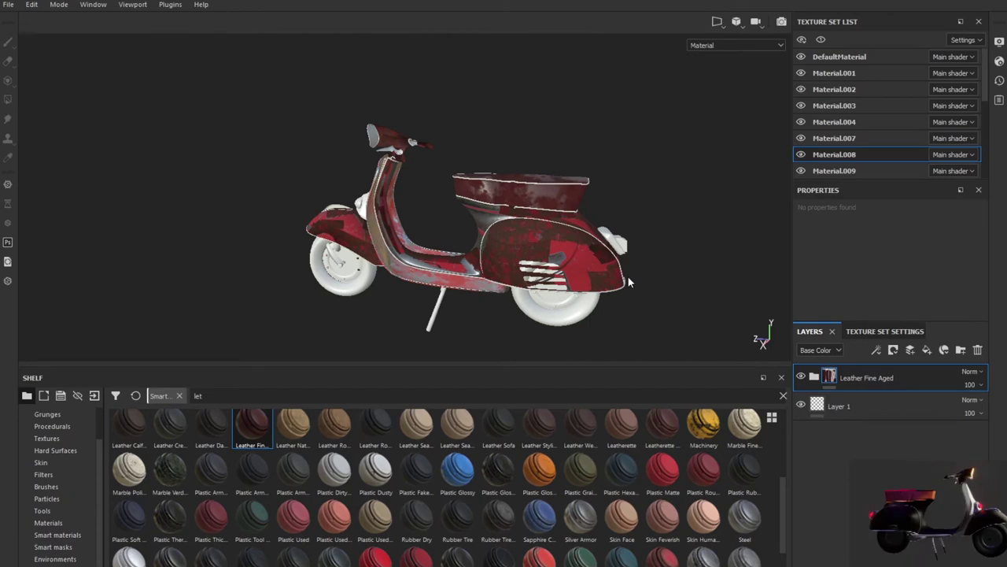
# - Swap the seat to Leather Rough, inspect it from several angles, then undo it
pyautogui.moveTo(631, 273)
pyautogui.keyDown('alt'); pyautogui.mouseDown()
pyautogui.moveTo(604, 269)
pyautogui.moveTo(697, 225)
pyautogui.moveTo(697, 196)
pyautogui.moveTo(683, 201)
pyautogui.moveTo(592, 371)
pyautogui.mouseUp(); pyautogui.keyUp('alt')
pyautogui.hotkey('ctrl', 'z')
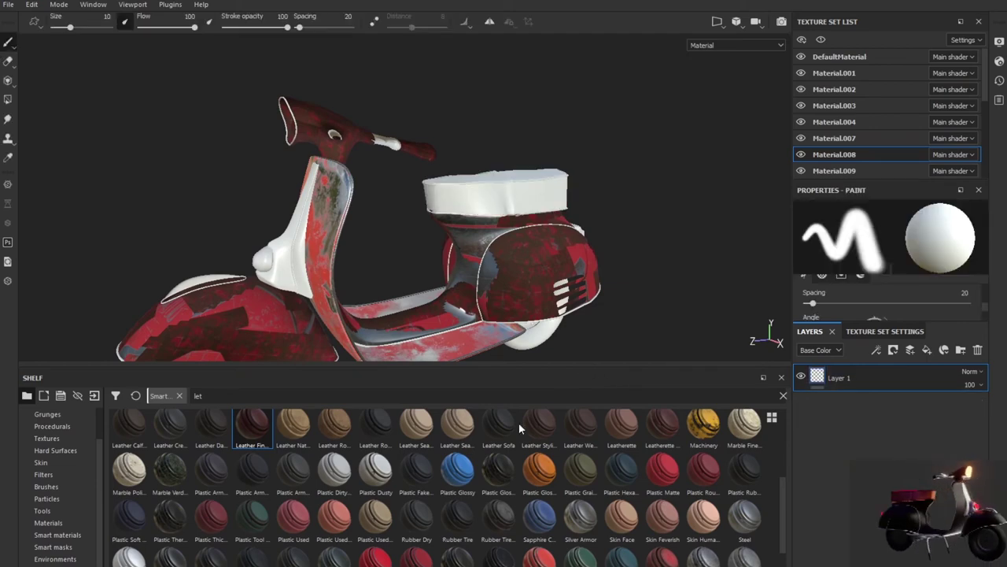
pyautogui.scroll(3, 336, 454)
pyautogui.scroll(-3, 329, 483)
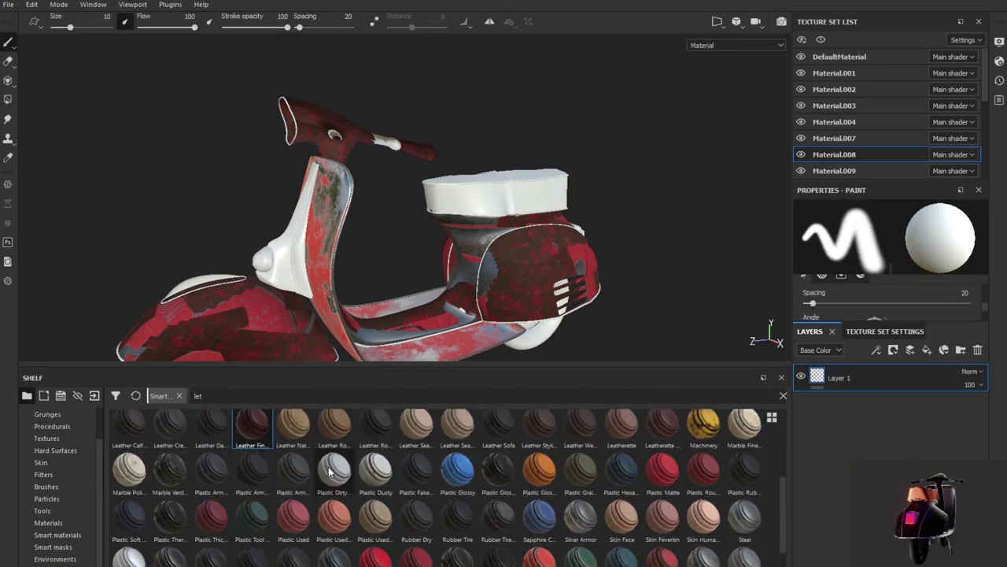
pyautogui.moveTo(334, 425)
pyautogui.mouseDown()
pyautogui.moveTo(778, 396)
pyautogui.moveTo(861, 374)
pyautogui.mouseUp()
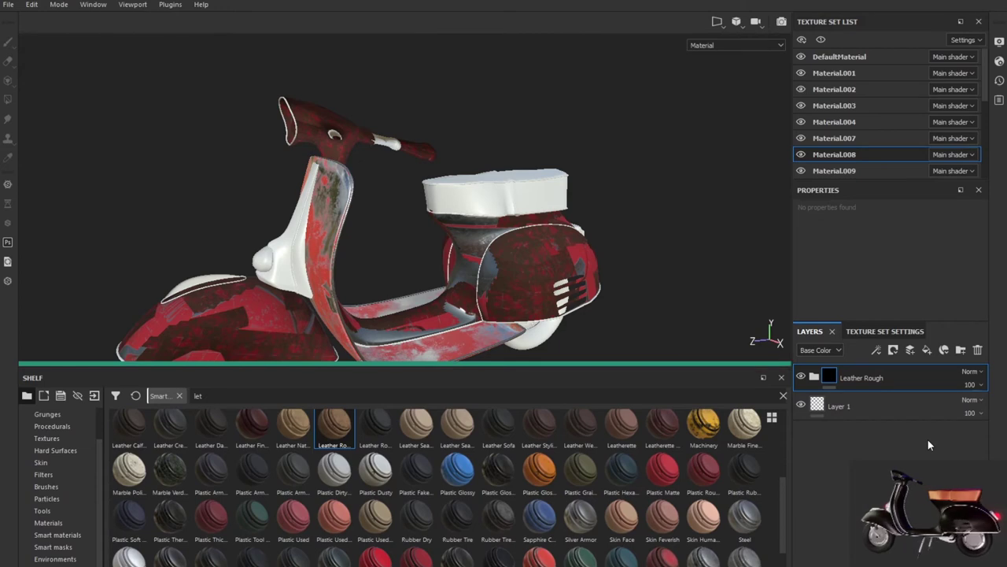
pyautogui.keyDown('alt'); pyautogui.moveTo(473, 236); pyautogui.dragTo(517, 217); pyautogui.keyUp('alt')
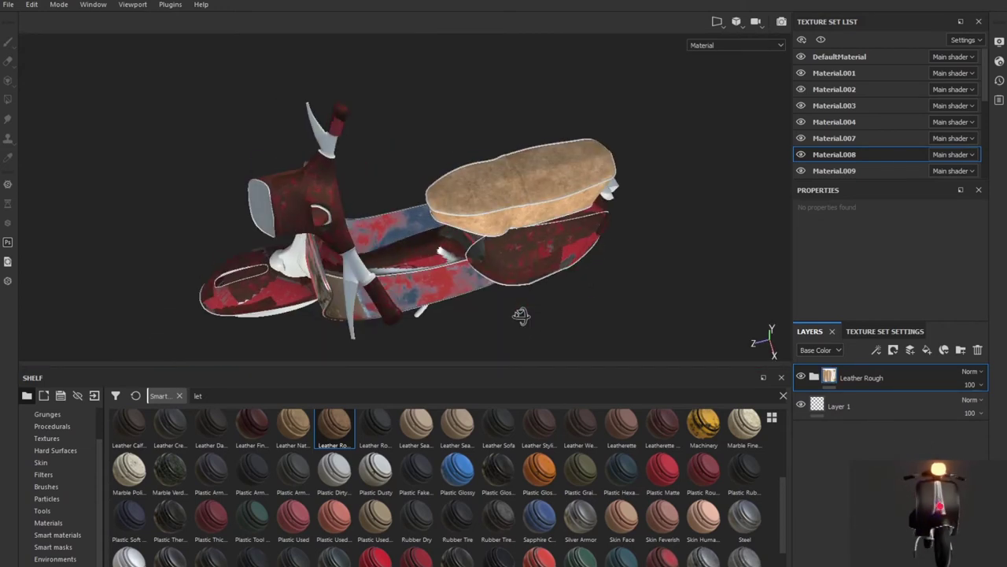
pyautogui.moveTo(344, 224)
pyautogui.keyDown('alt'); pyautogui.mouseDown()
pyautogui.moveTo(184, 257)
pyautogui.moveTo(569, 244)
pyautogui.mouseUp(); pyautogui.keyUp('alt')
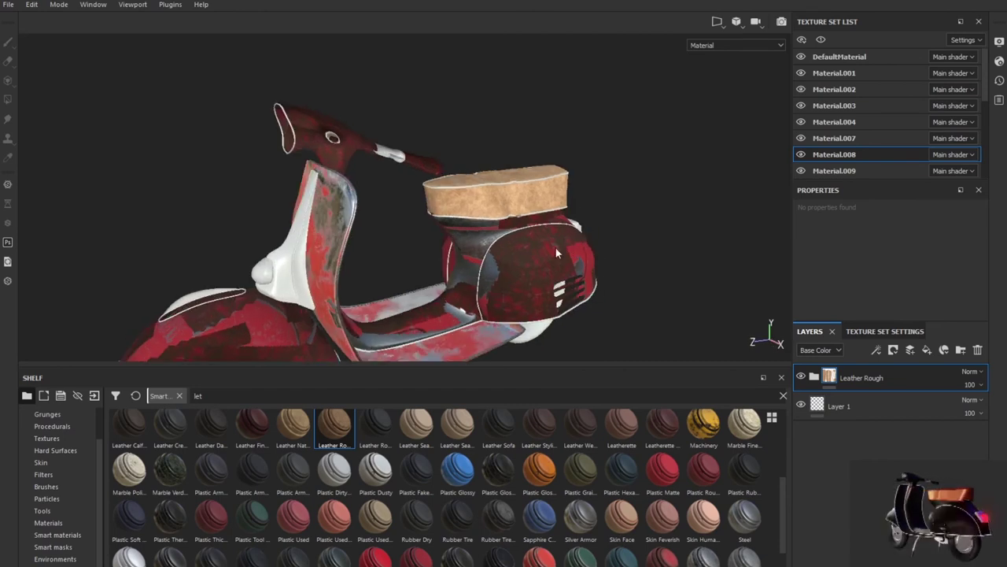
pyautogui.hotkey('ctrl', 'z')
# - Reapply Leather Fine Aged to the seat, check it, and select Material.009
pyautogui.moveTo(252, 429); pyautogui.dragTo(832, 385)
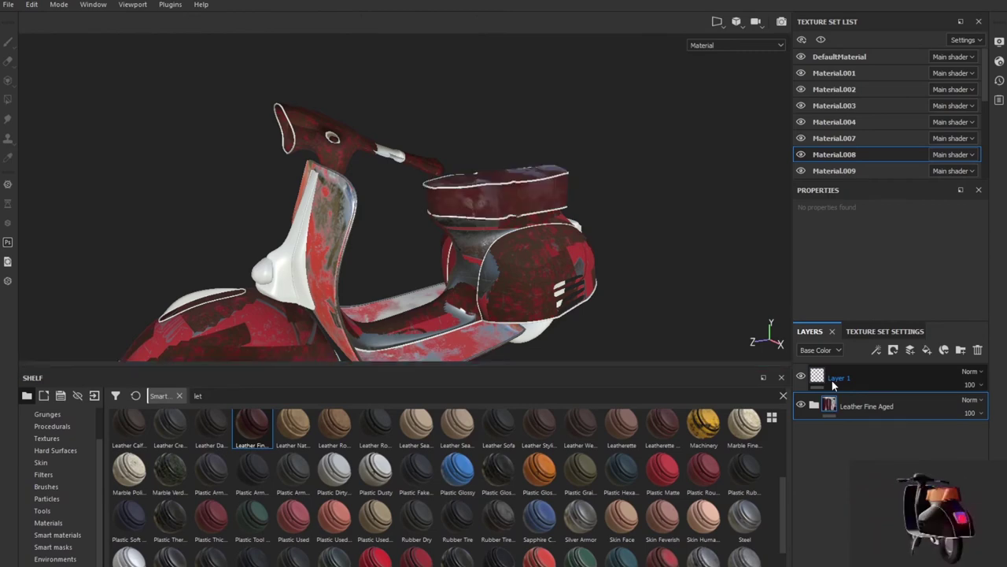
pyautogui.moveTo(604, 296)
pyautogui.keyDown('alt'); pyautogui.mouseDown()
pyautogui.moveTo(594, 273)
pyautogui.moveTo(295, 218)
pyautogui.moveTo(191, 239)
pyautogui.moveTo(524, 234)
pyautogui.moveTo(604, 258)
pyautogui.moveTo(618, 310)
pyautogui.moveTo(598, 284)
pyautogui.moveTo(624, 309)
pyautogui.mouseUp(); pyautogui.keyUp('alt')
pyautogui.scroll(-3, 604, 258)
pyautogui.scroll(3, 594, 280)
pyautogui.moveTo(594, 279)
pyautogui.keyDown('alt'); pyautogui.mouseDown()
pyautogui.moveTo(562, 260)
pyautogui.moveTo(556, 291)
pyautogui.mouseUp(); pyautogui.keyUp('alt')
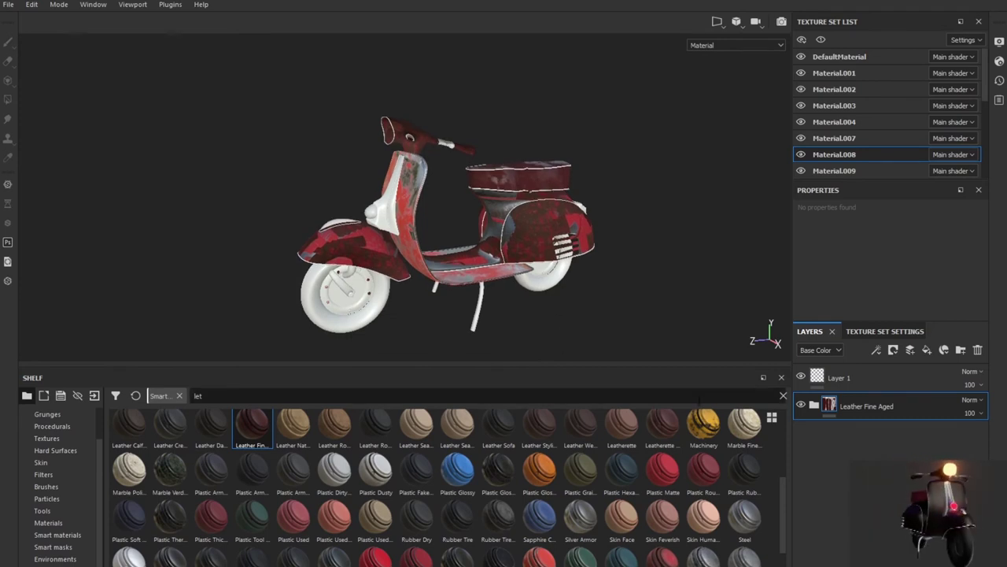
pyautogui.click(831, 170)
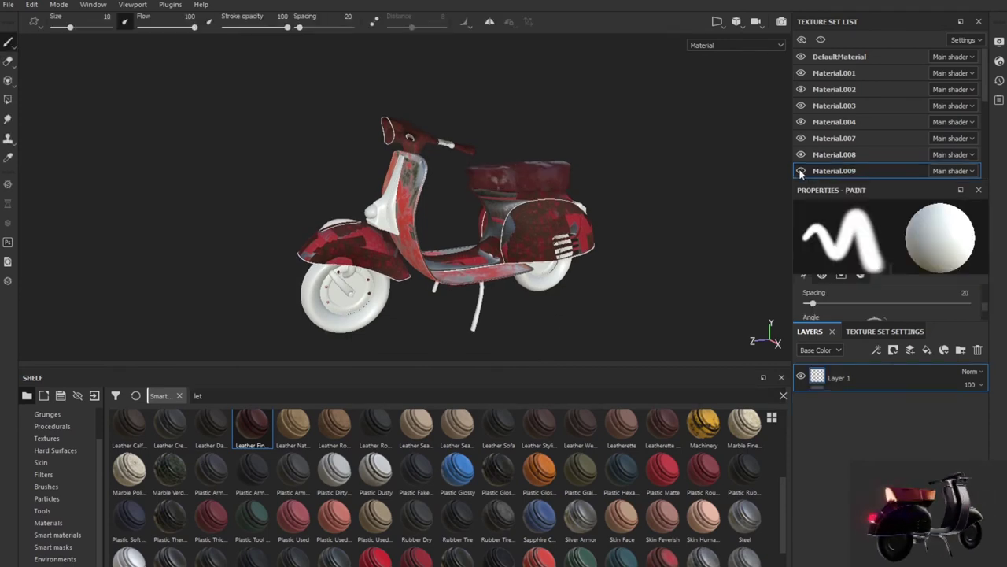
# - Apply Leather Damaged to Material.009, inspect it, and select Material.010
pyautogui.moveTo(211, 429); pyautogui.dragTo(887, 367)
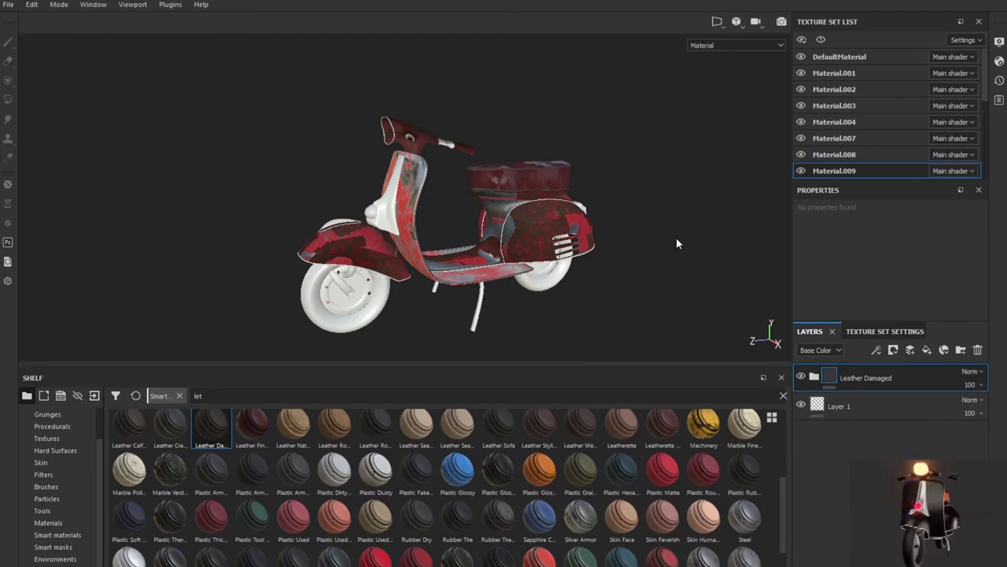
pyautogui.keyDown('alt'); pyautogui.moveTo(608, 266); pyautogui.dragTo(644, 290); pyautogui.keyUp('alt')
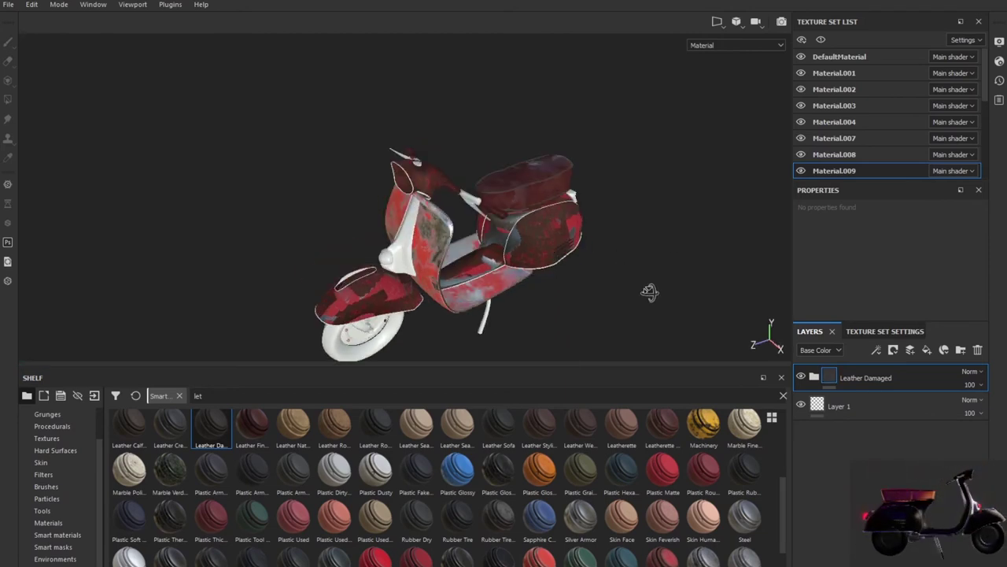
pyautogui.scroll(-3, 855, 164)
pyautogui.scroll(-2, 856, 161)
pyautogui.click(805, 82)
pyautogui.click(803, 80)
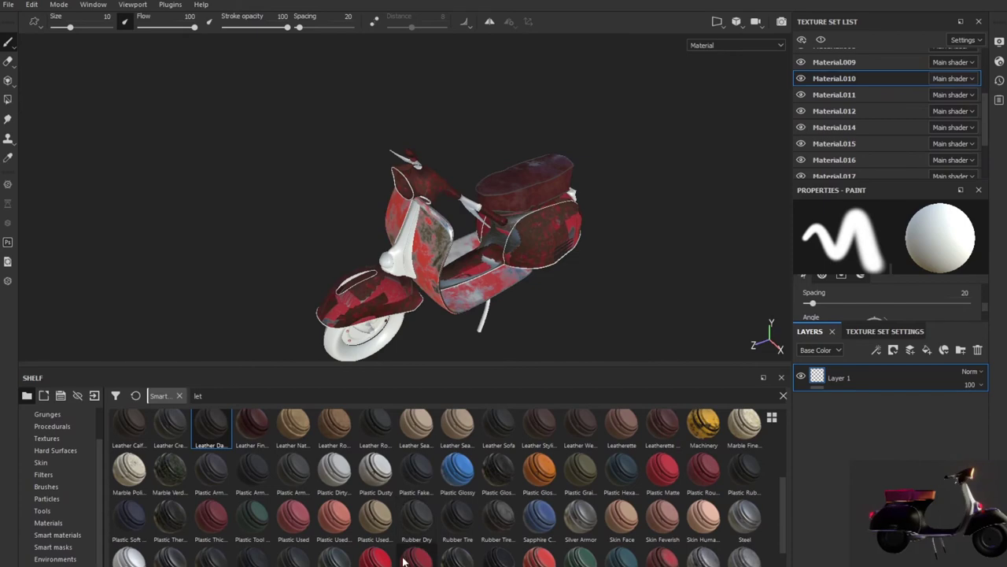
# - Find Hull Damage (Metal-Rough) in the shelf and drop it onto Material.010's layers
pyautogui.scroll(3, 462, 502)
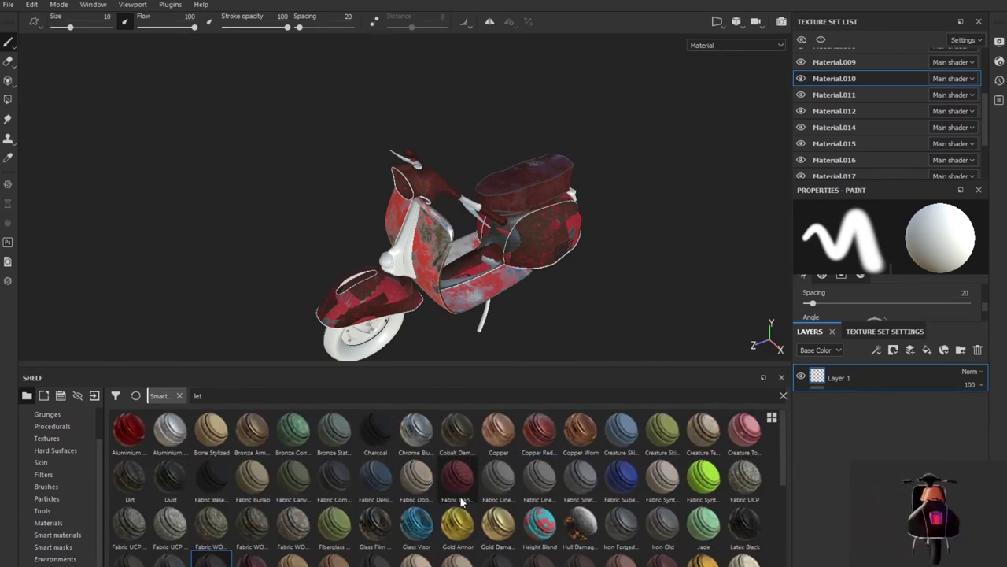
pyautogui.scroll(-5, 525, 501)
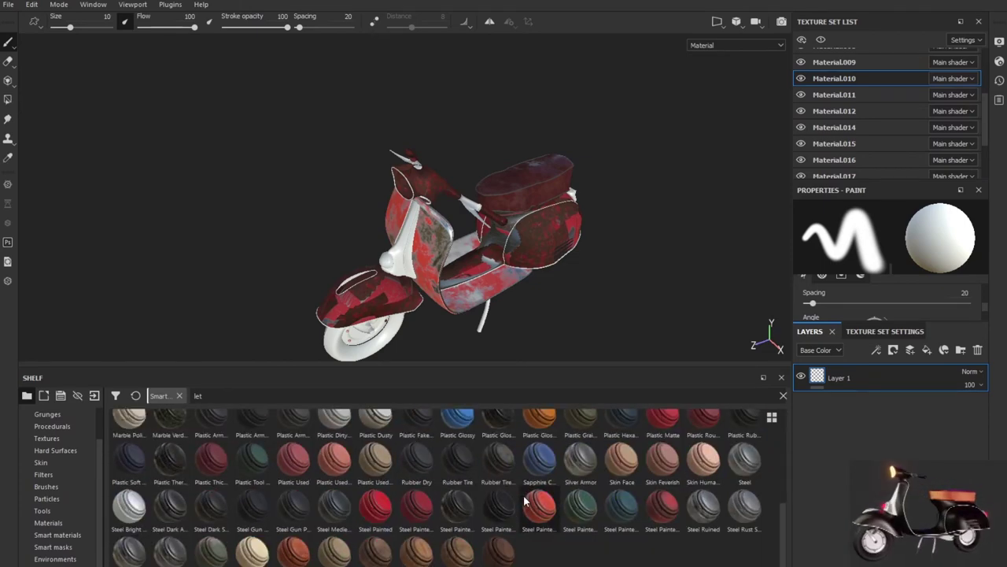
pyautogui.scroll(5, 525, 502)
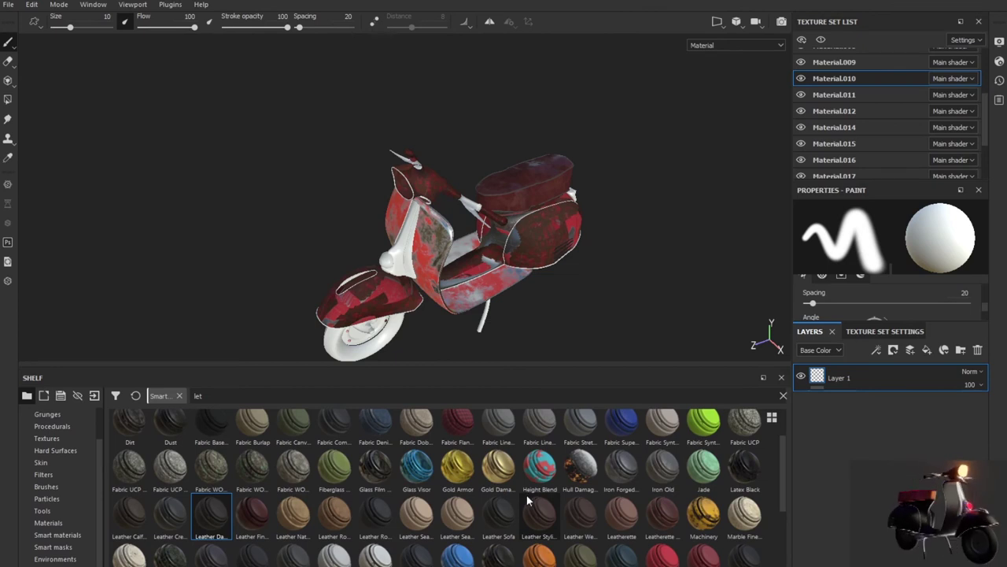
pyautogui.moveTo(581, 470)
pyautogui.mouseDown()
pyautogui.moveTo(702, 451)
pyautogui.moveTo(869, 370)
pyautogui.mouseUp()
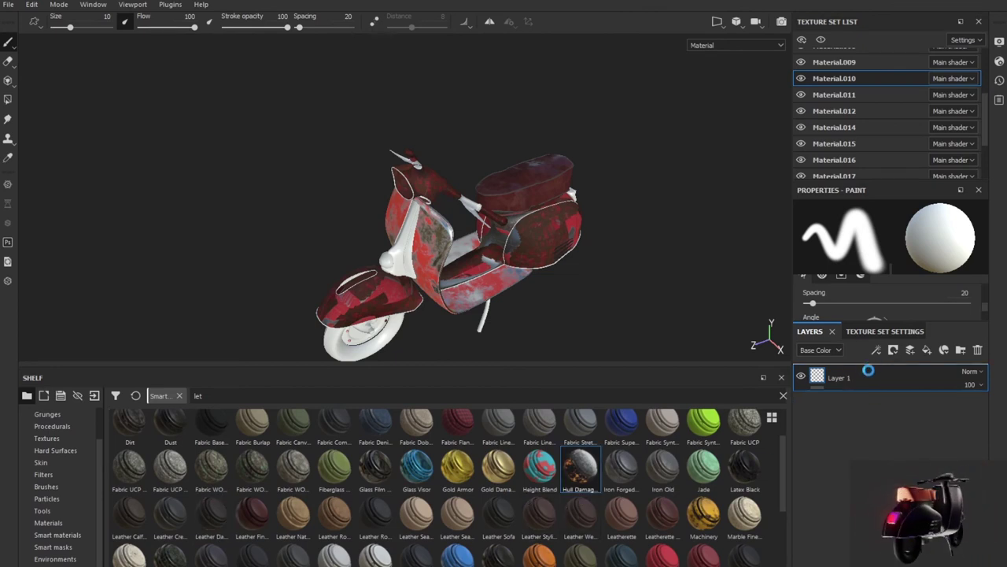
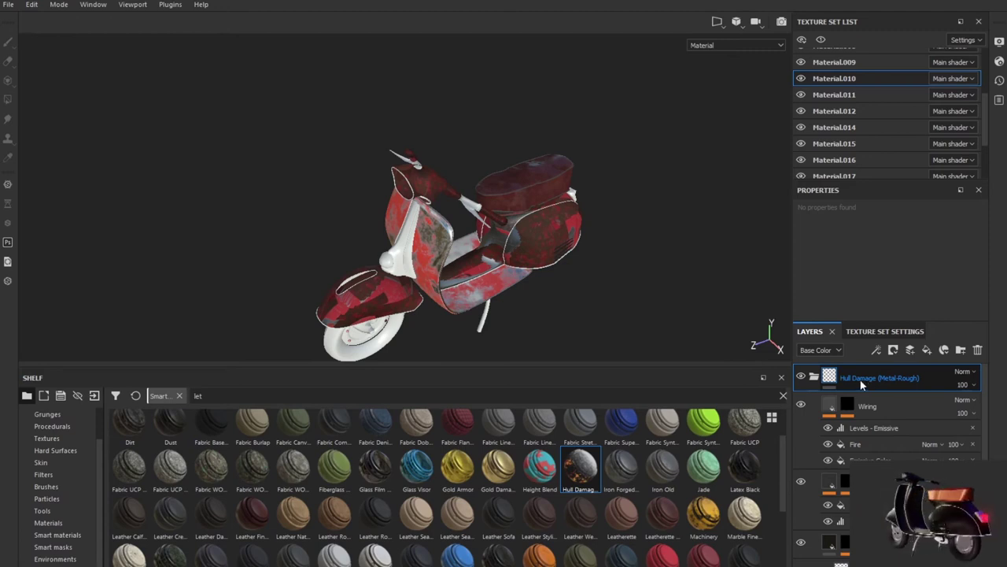
# - Try the Glass Visor material on Material.010, inspect it from the front, and undo it
pyautogui.moveTo(565, 269)
pyautogui.keyDown('alt'); pyautogui.mouseDown()
pyautogui.moveTo(567, 279)
pyautogui.moveTo(650, 232)
pyautogui.mouseUp(); pyautogui.keyUp('alt')
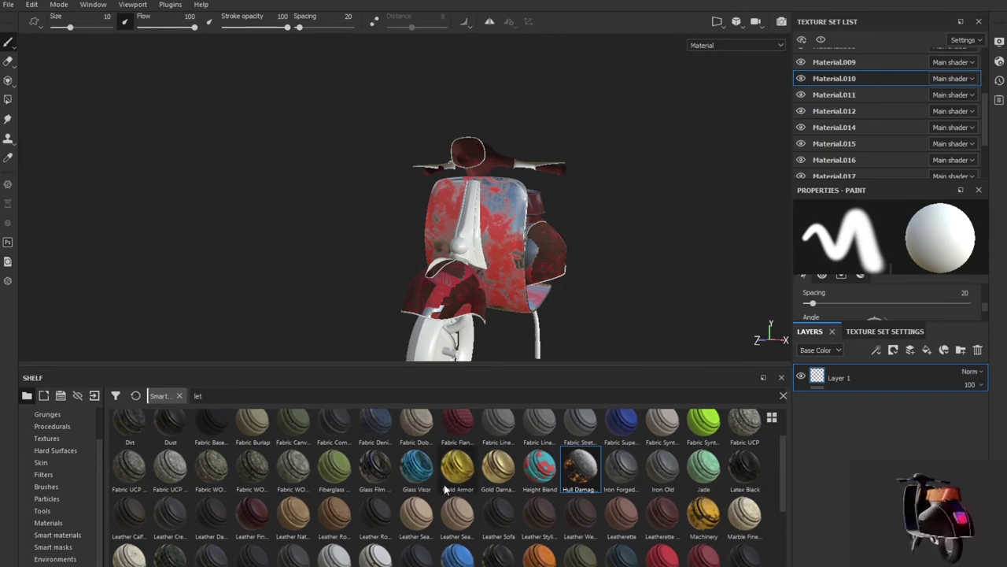
pyautogui.scroll(-3, 396, 479)
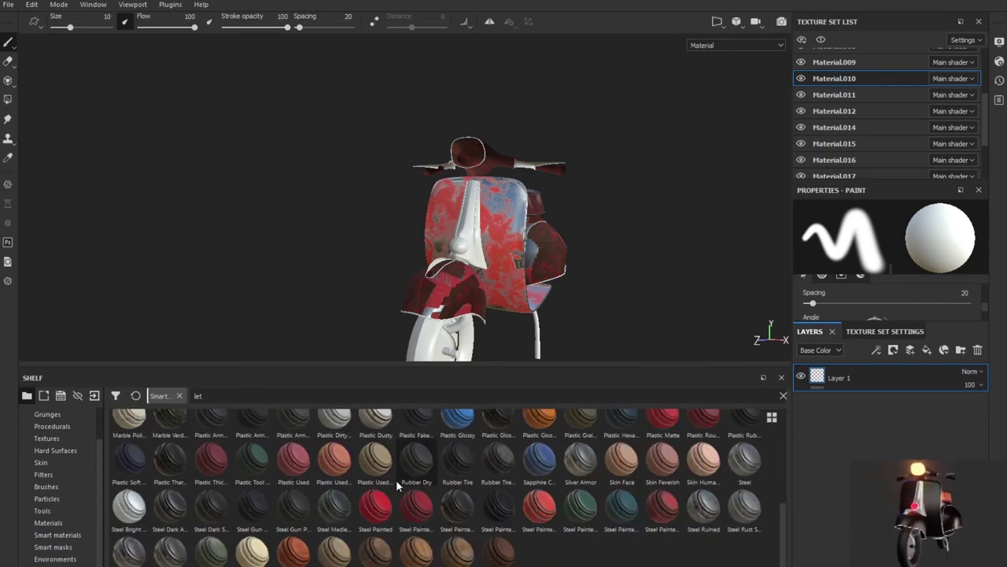
pyautogui.scroll(5, 397, 480)
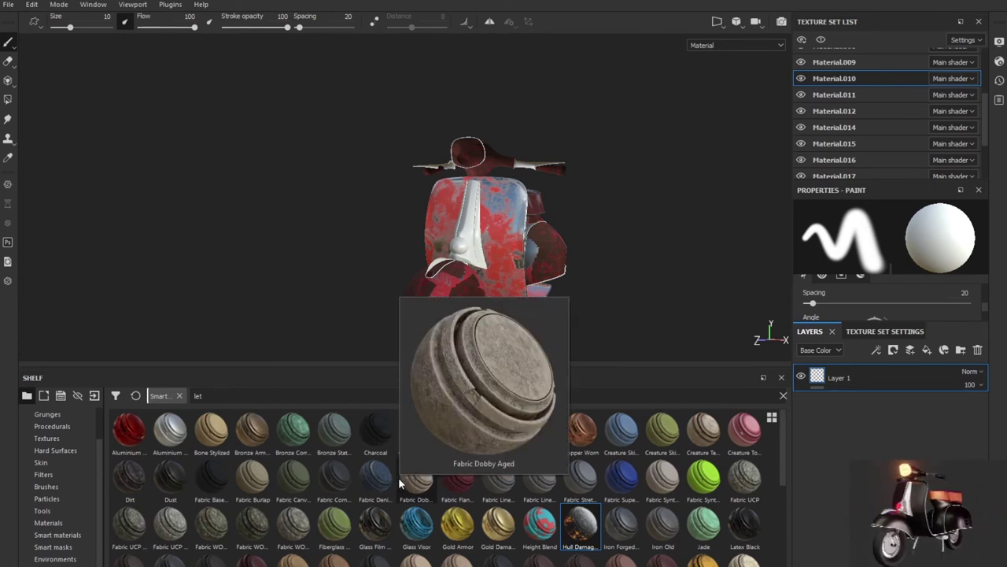
pyautogui.scroll(-5, 634, 508)
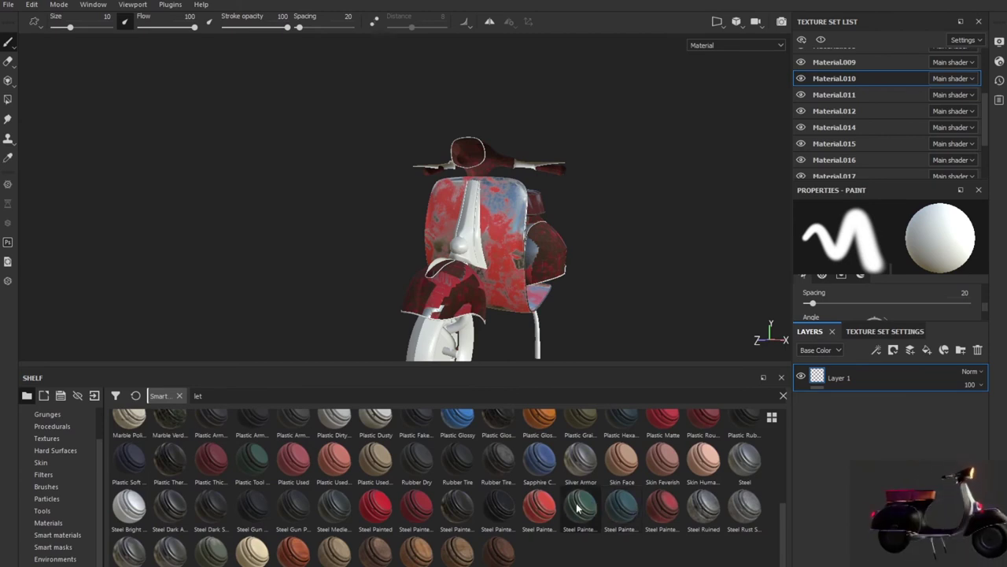
pyautogui.scroll(5, 510, 515)
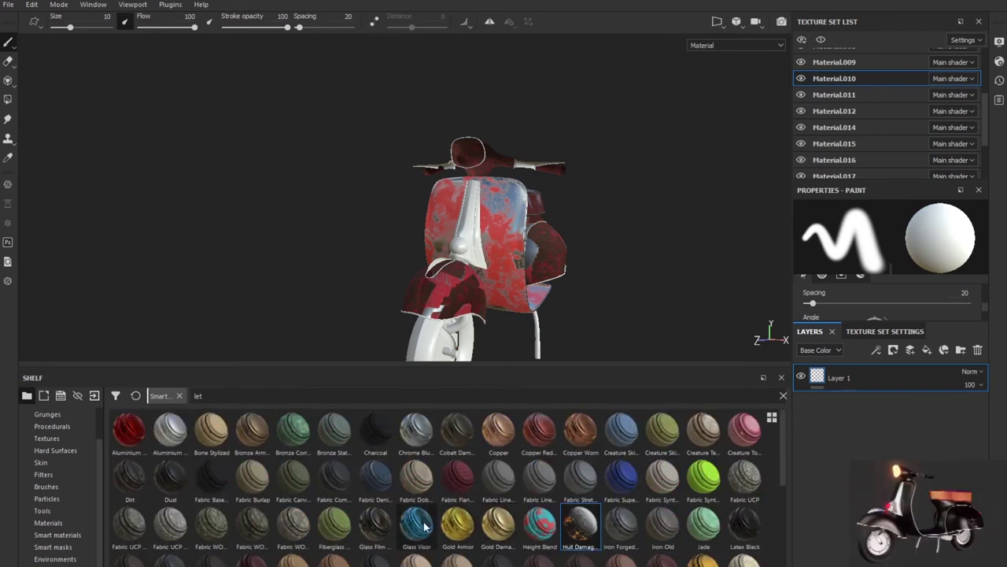
pyautogui.moveTo(417, 521); pyautogui.dragTo(846, 378)
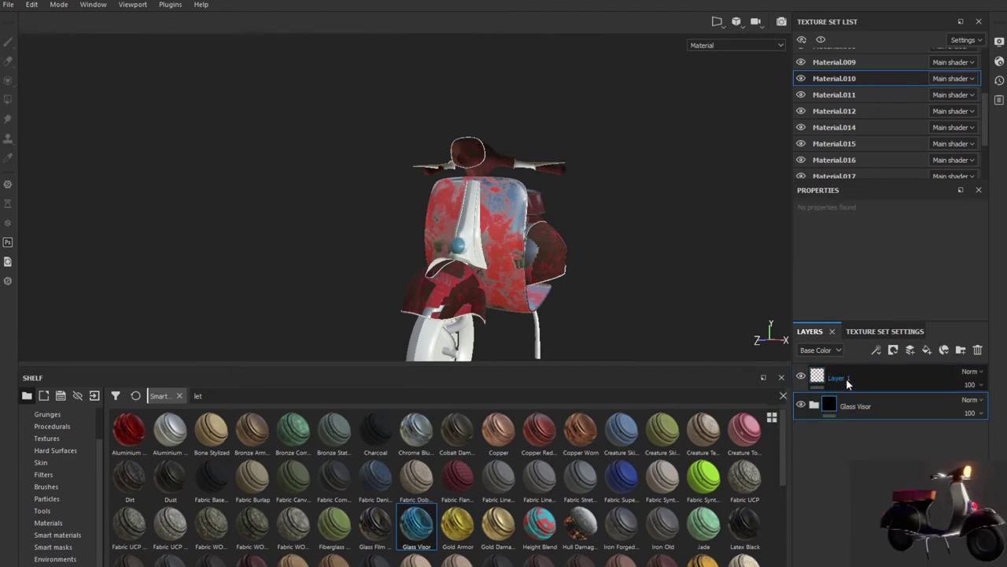
pyautogui.keyDown('alt'); pyautogui.moveTo(633, 294); pyautogui.dragTo(620, 227); pyautogui.keyUp('alt')
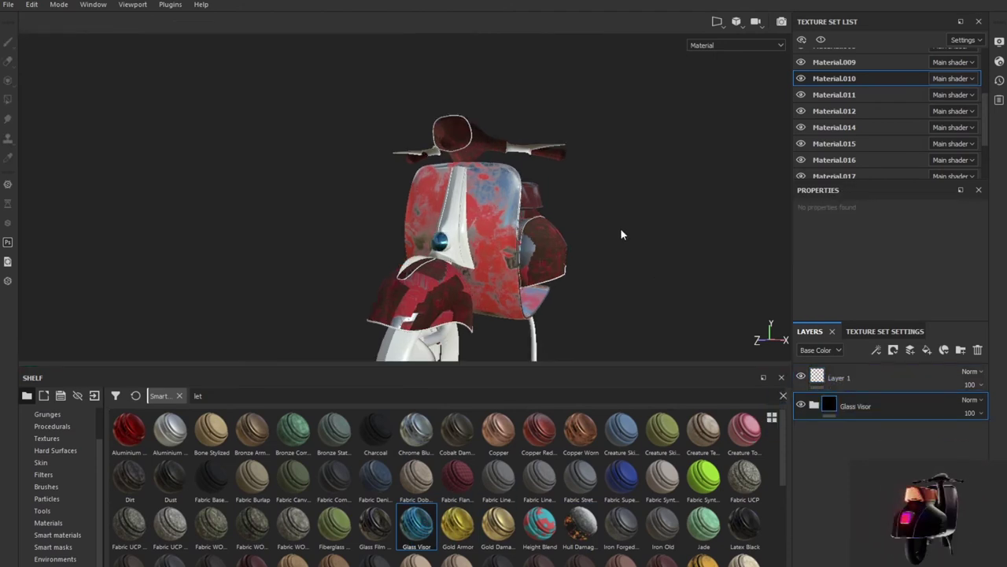
pyautogui.moveTo(528, 235)
pyautogui.keyDown('alt'); pyautogui.mouseDown()
pyautogui.moveTo(575, 211)
pyautogui.moveTo(666, 234)
pyautogui.moveTo(454, 219)
pyautogui.mouseUp(); pyautogui.keyUp('alt')
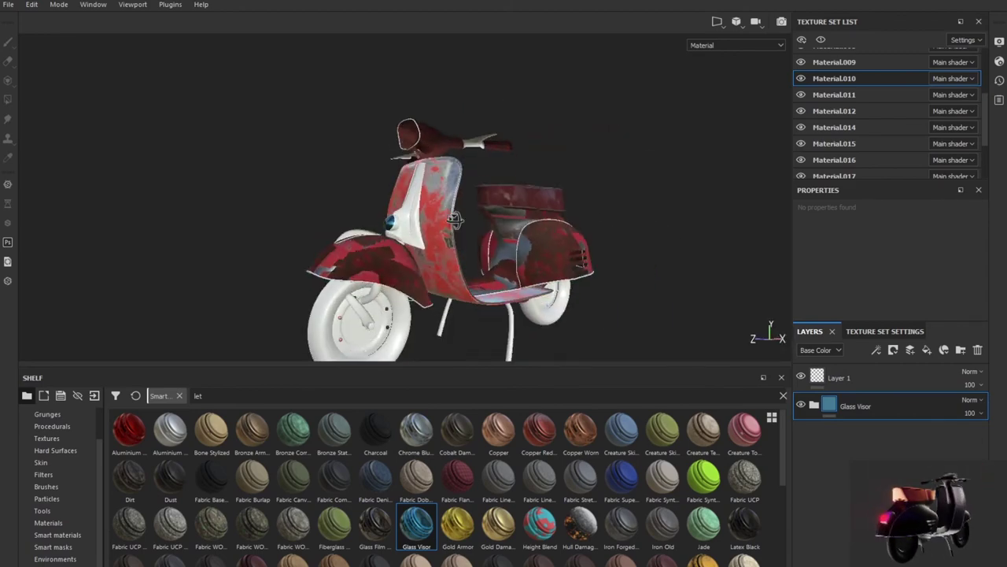
pyautogui.scroll(-3, 523, 239)
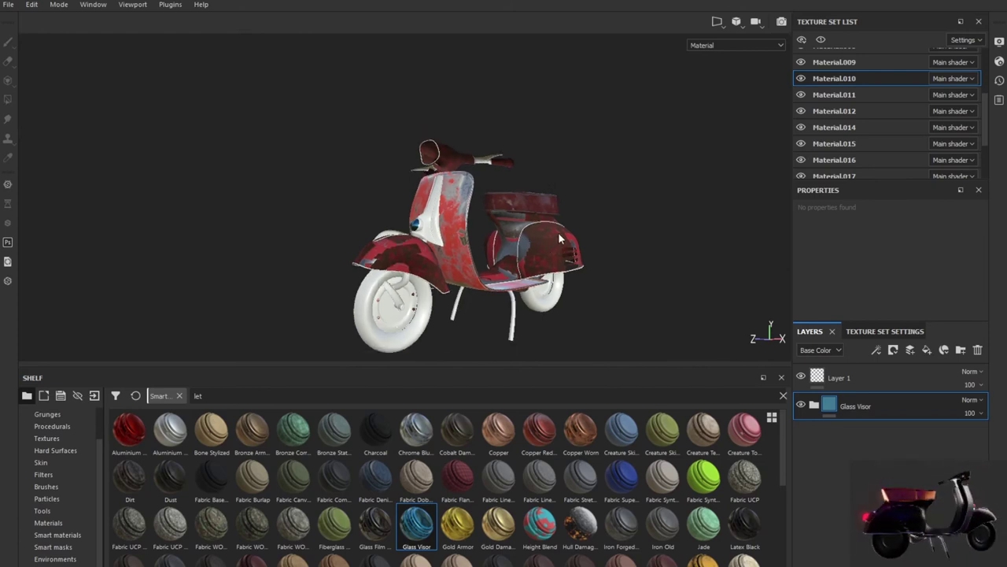
pyautogui.hotkey('ctrl', 'z')
# - Try Aluminium Anodized Red on Material.010 and undo it
pyautogui.moveTo(128, 429)
pyautogui.mouseDown()
pyautogui.moveTo(575, 408)
pyautogui.moveTo(819, 376)
pyautogui.mouseUp()
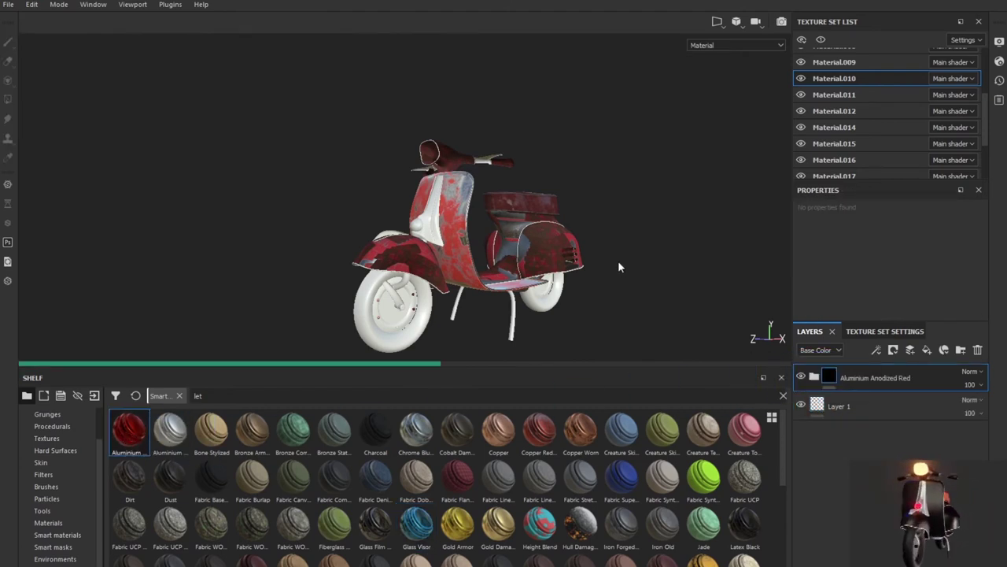
pyautogui.moveTo(618, 266)
pyautogui.keyDown('alt'); pyautogui.mouseDown()
pyautogui.moveTo(743, 293)
pyautogui.moveTo(590, 263)
pyautogui.mouseUp(); pyautogui.keyUp('alt')
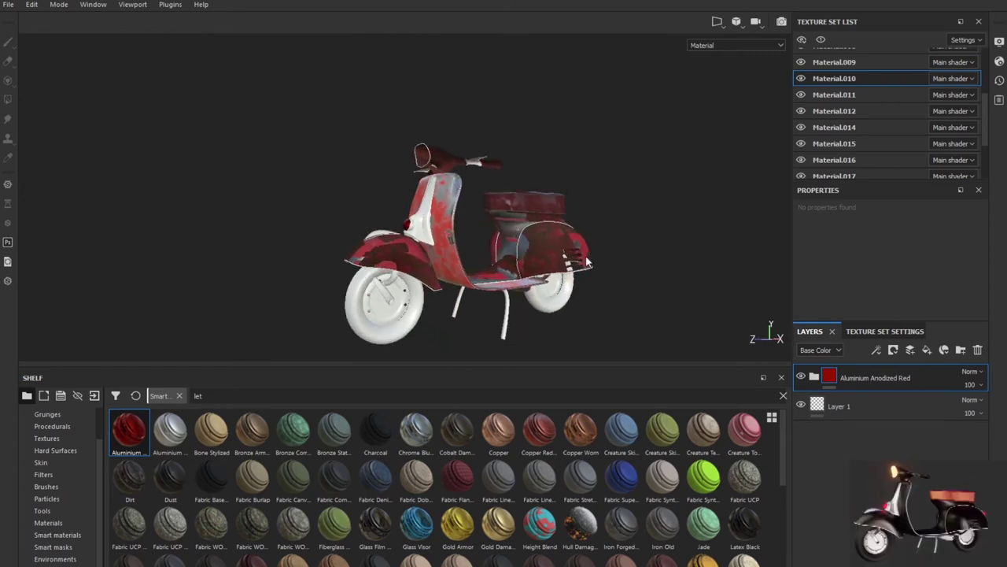
pyautogui.hotkey('ctrl', 'z')
# - Apply Steel Painted Scraped Dirty to Material.010 and check the scraped paint
pyautogui.scroll(-5, 233, 513)
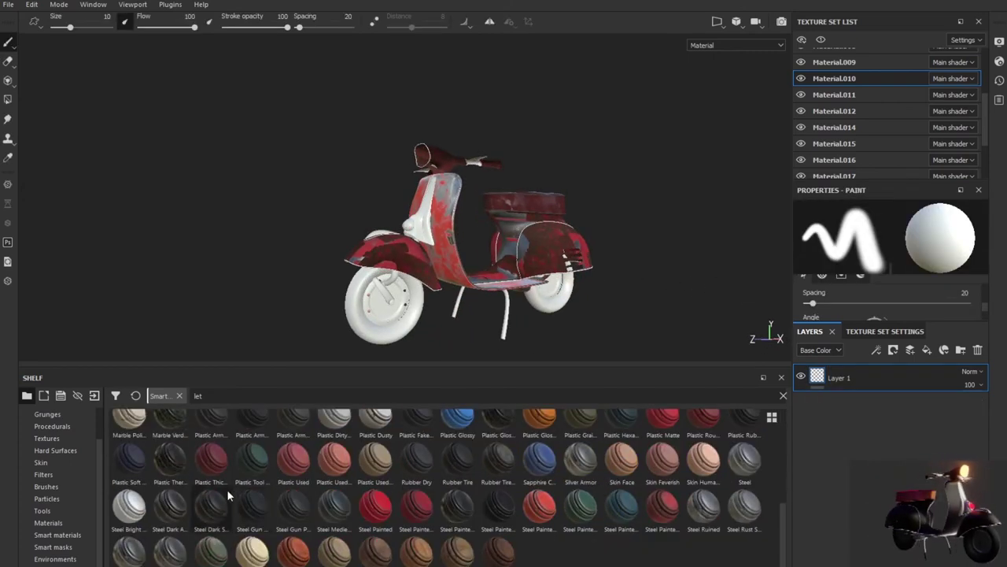
pyautogui.moveTo(540, 508); pyautogui.dragTo(851, 374)
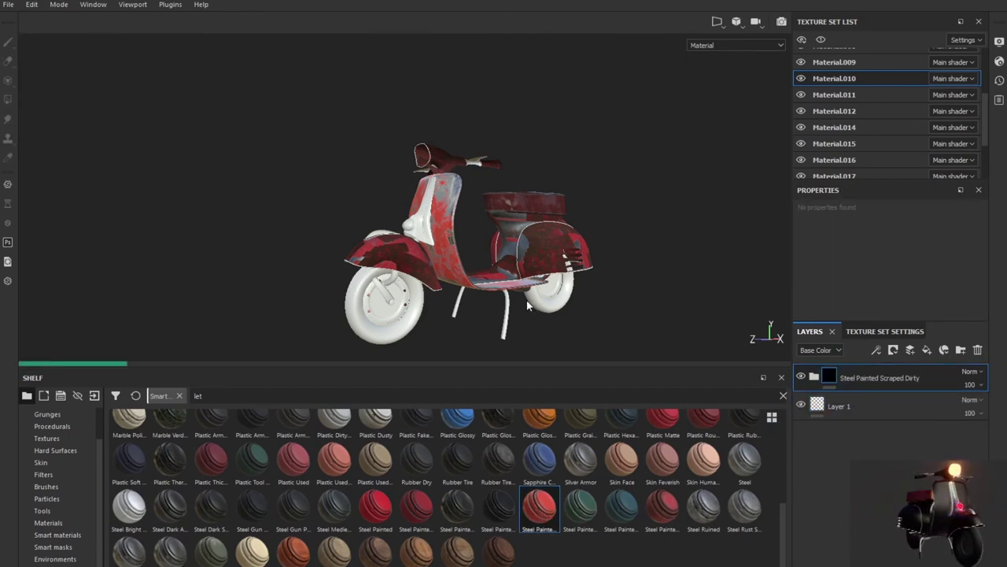
pyautogui.moveTo(527, 299)
pyautogui.keyDown('alt'); pyautogui.mouseDown()
pyautogui.moveTo(555, 317)
pyautogui.moveTo(525, 300)
pyautogui.mouseUp(); pyautogui.keyUp('alt')
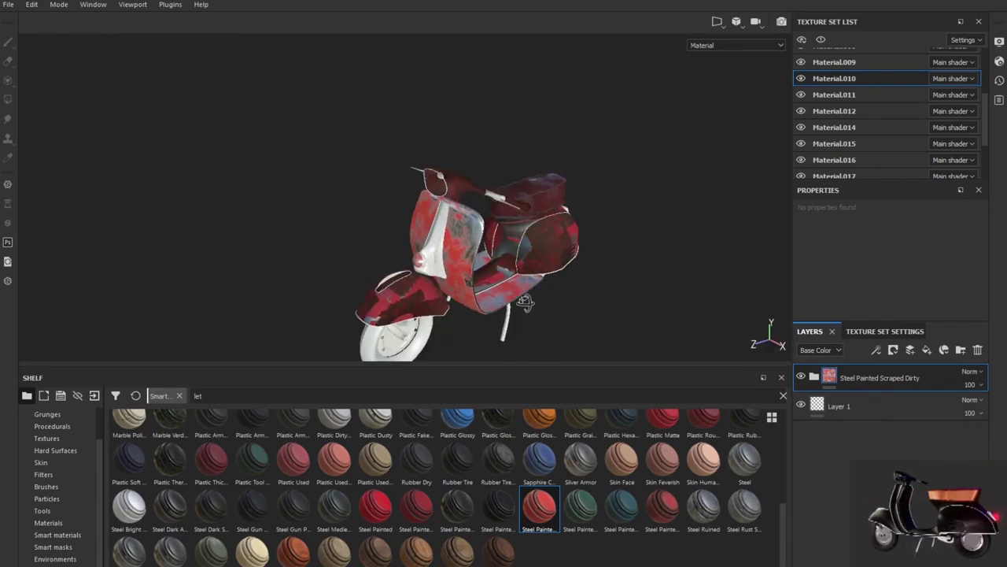
pyautogui.click(802, 96)
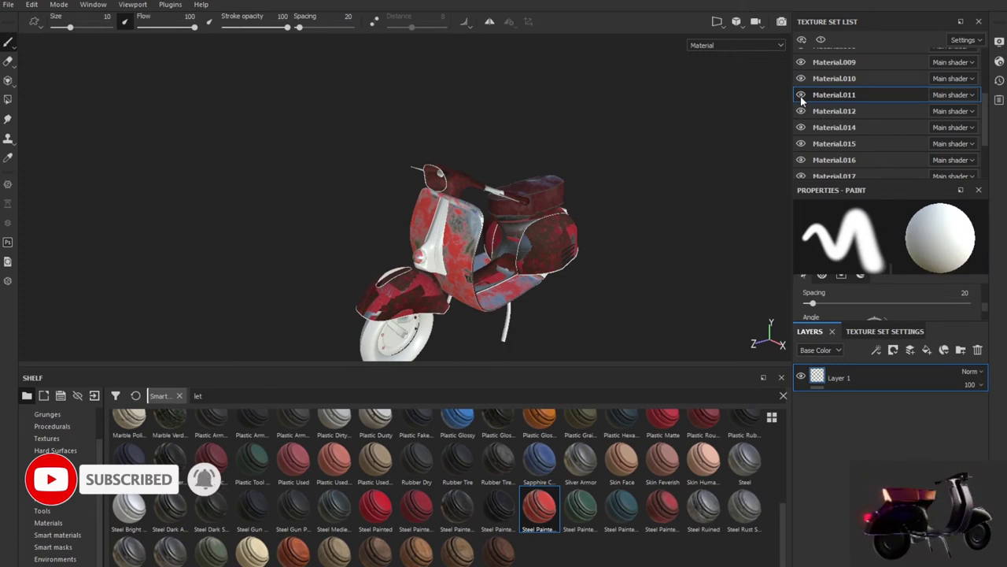
# - Apply Steel Gun Matte to Material.011, then browse Material.012 through Material.015
pyautogui.moveTo(252, 508)
pyautogui.mouseDown()
pyautogui.moveTo(790, 413)
pyautogui.moveTo(861, 380)
pyautogui.mouseUp()
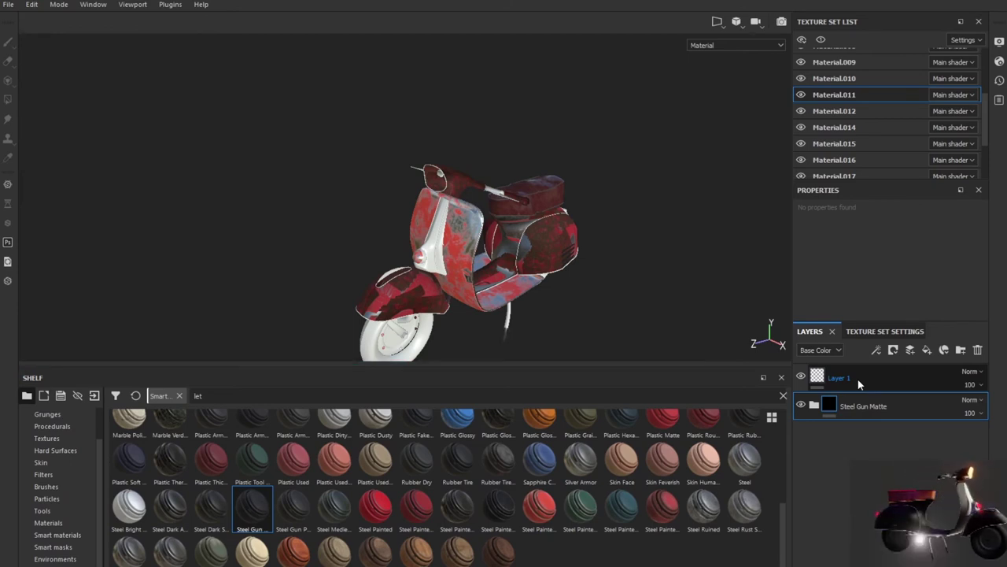
pyautogui.keyDown('alt'); pyautogui.moveTo(643, 327); pyautogui.dragTo(558, 298); pyautogui.keyUp('alt')
pyautogui.click(858, 110)
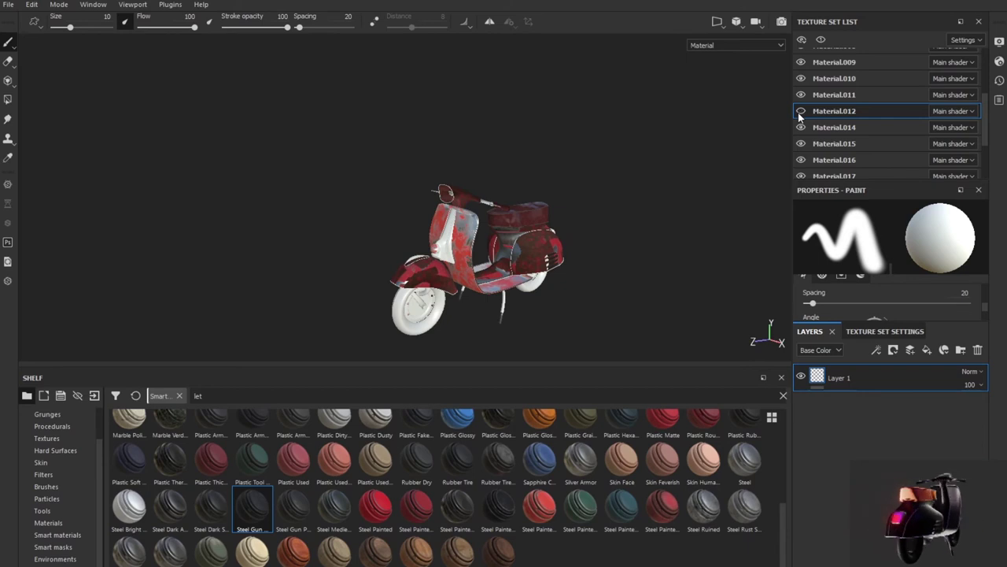
pyautogui.click(808, 129)
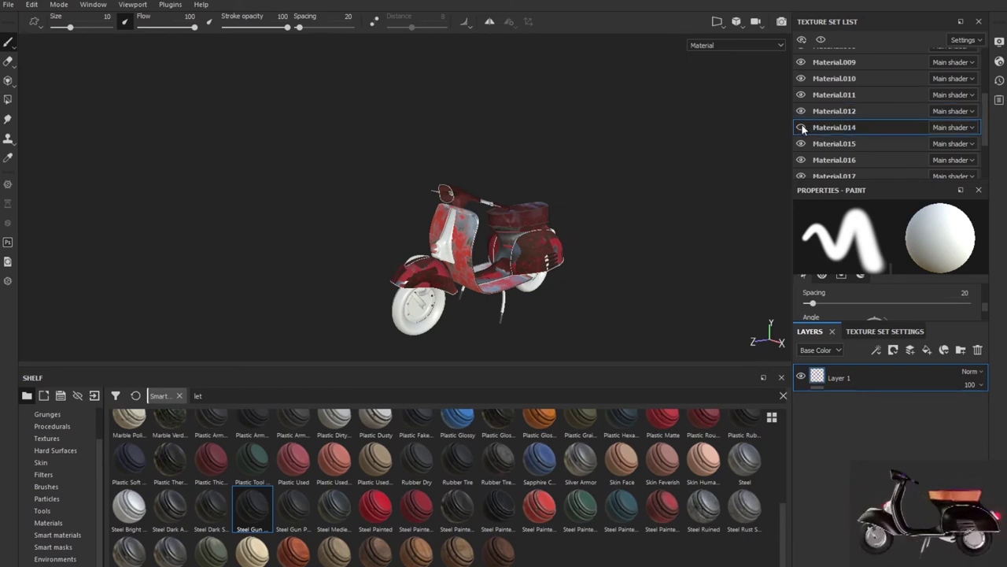
pyautogui.click(832, 143)
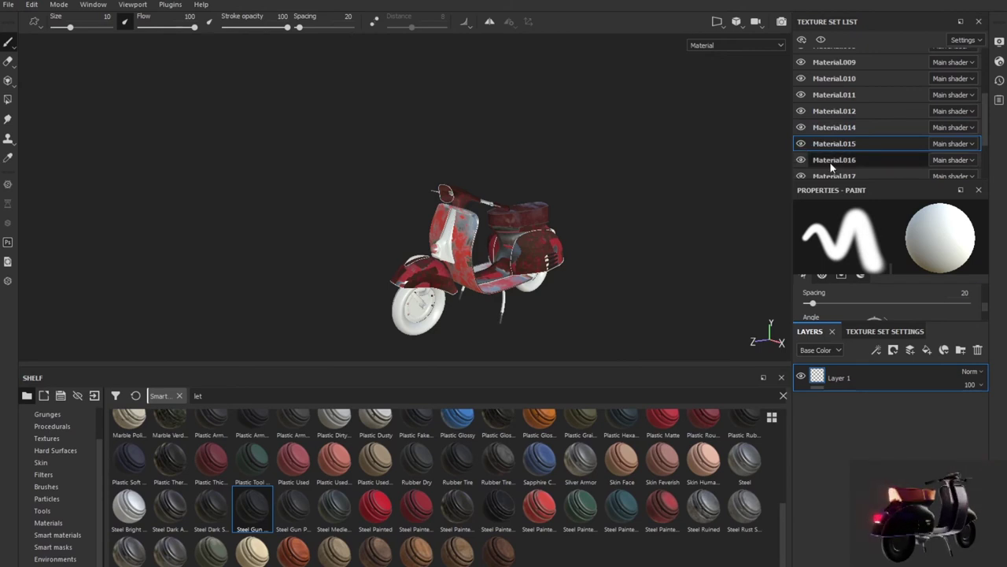
# - Apply Steel Painted Rough Damaged to the Material.016 texture set
pyautogui.click(822, 161)
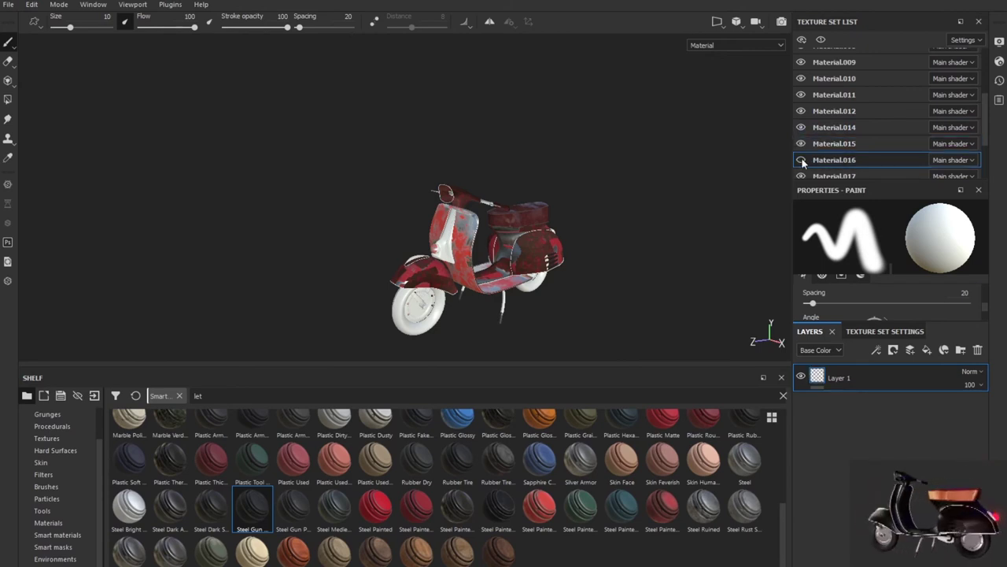
pyautogui.scroll(10, 229, 513)
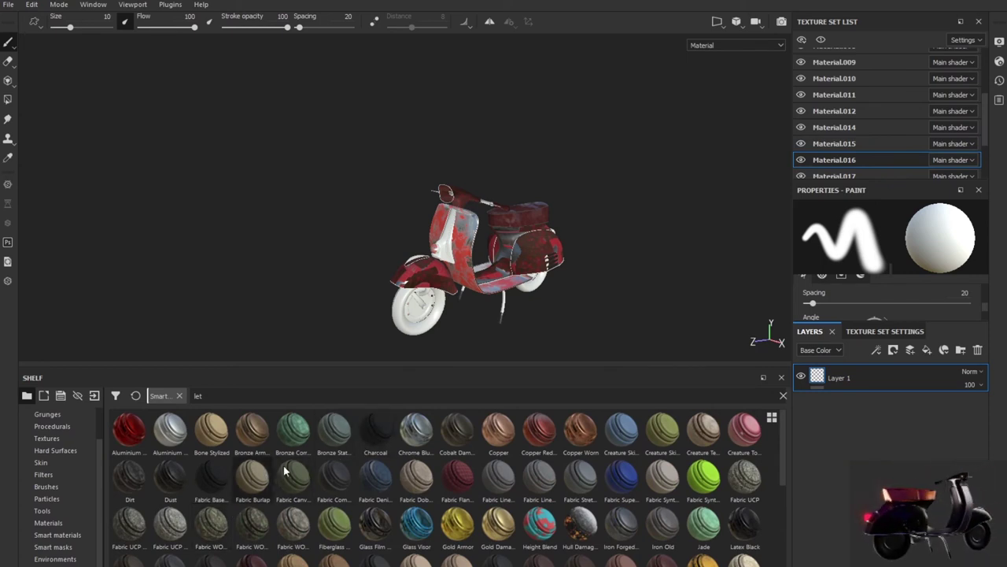
pyautogui.scroll(-5, 425, 480)
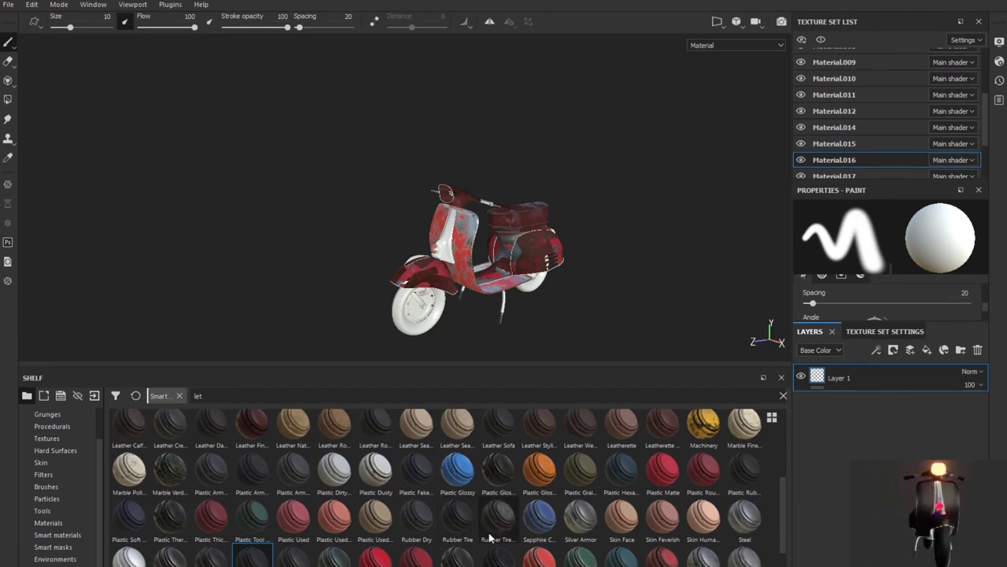
pyautogui.scroll(-2, 489, 537)
pyautogui.moveTo(497, 508)
pyautogui.mouseDown()
pyautogui.moveTo(836, 388)
pyautogui.moveTo(838, 378)
pyautogui.mouseUp()
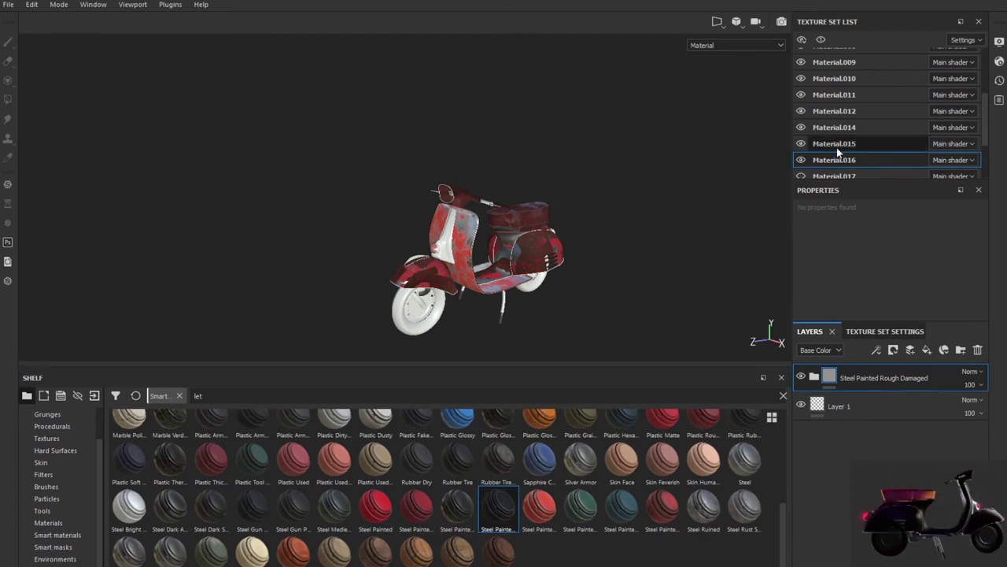
# - Check Material.017's parts by toggling it, then apply Steel Painted Rough Damaged to it
pyautogui.scroll(-2, 837, 152)
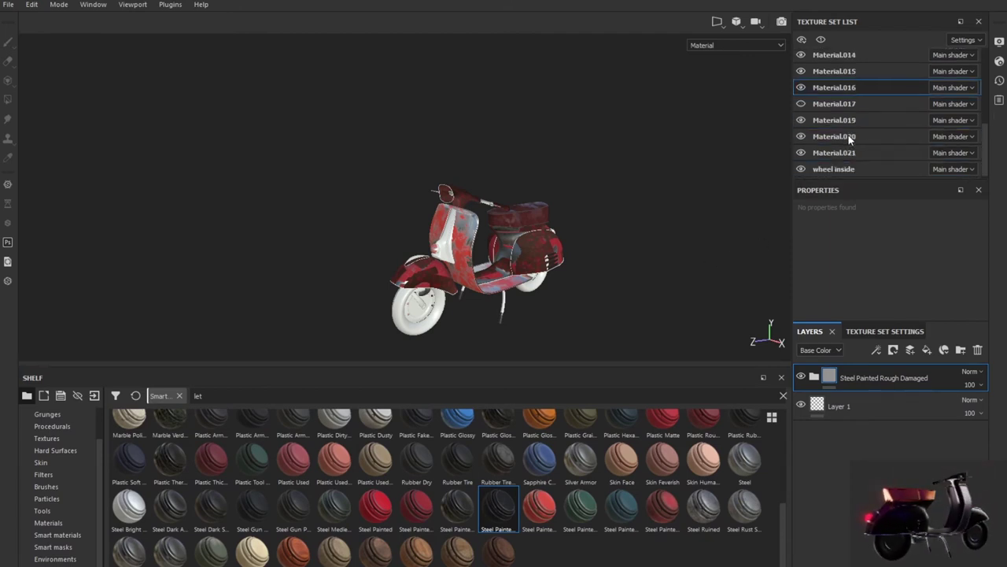
pyautogui.click(822, 104)
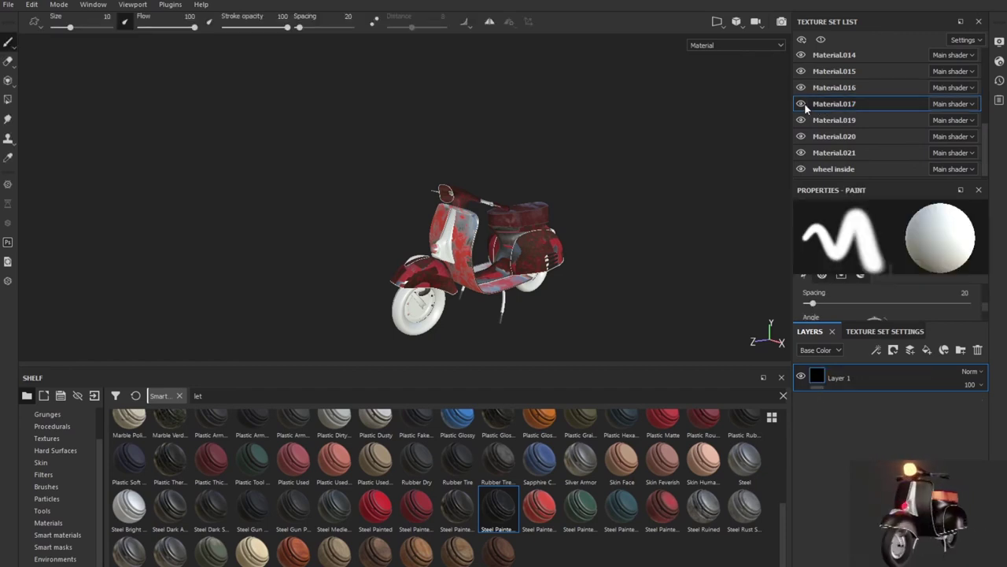
pyautogui.click(802, 103)
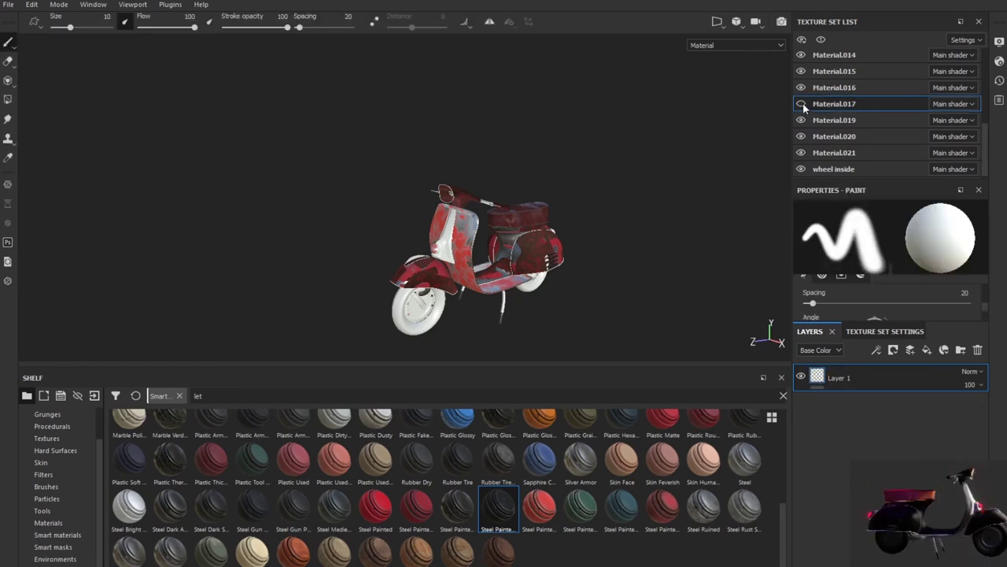
pyautogui.click(801, 103)
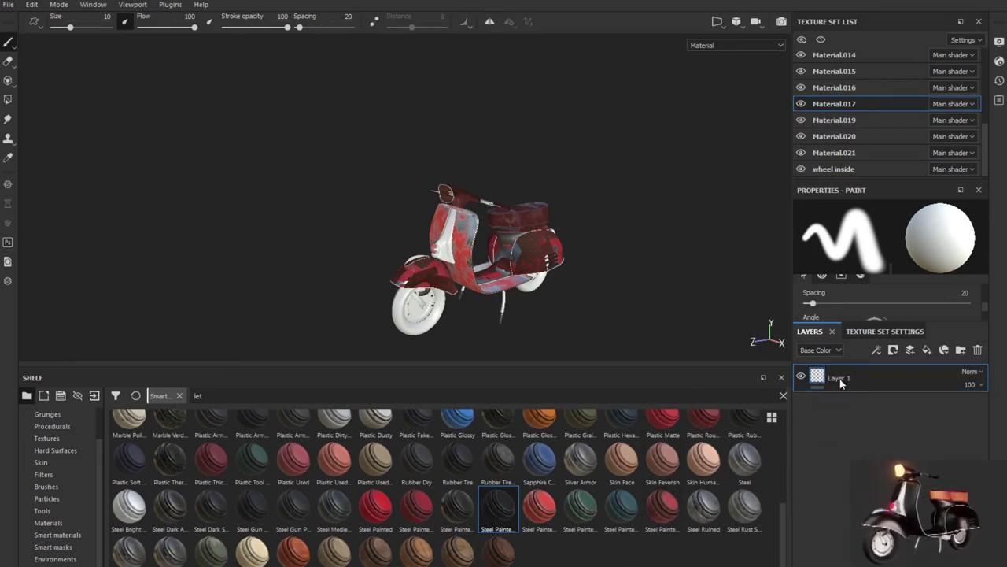
pyautogui.moveTo(496, 517); pyautogui.dragTo(837, 379)
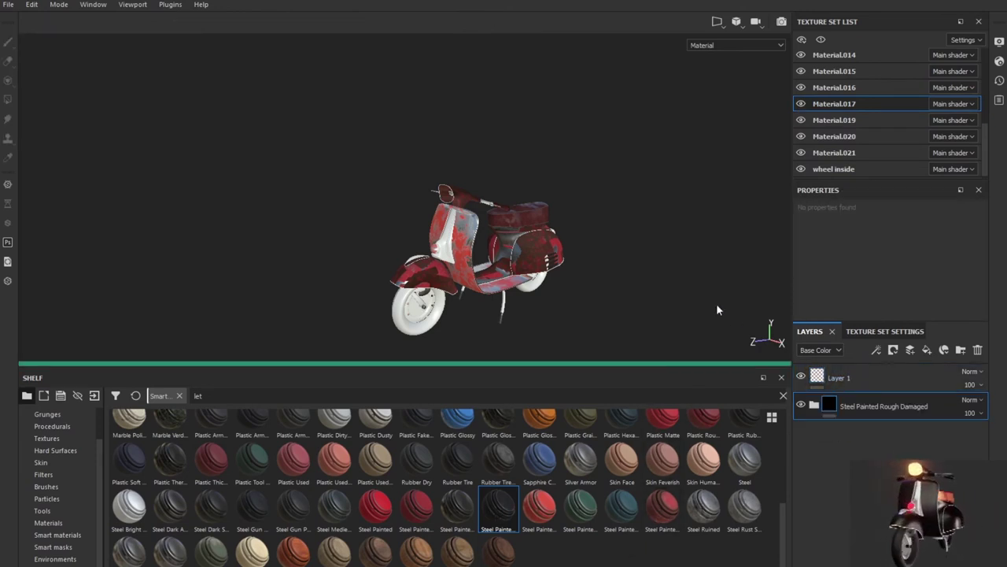
# - Hide Material.019 in the viewport and select the Material.020 texture set
pyautogui.click(833, 120)
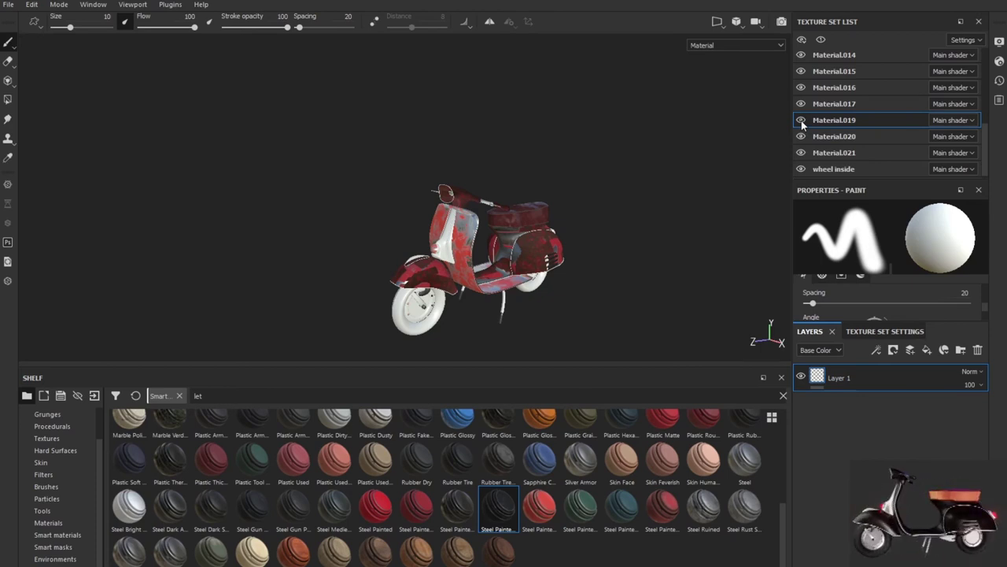
pyautogui.click(801, 121)
pyautogui.click(802, 136)
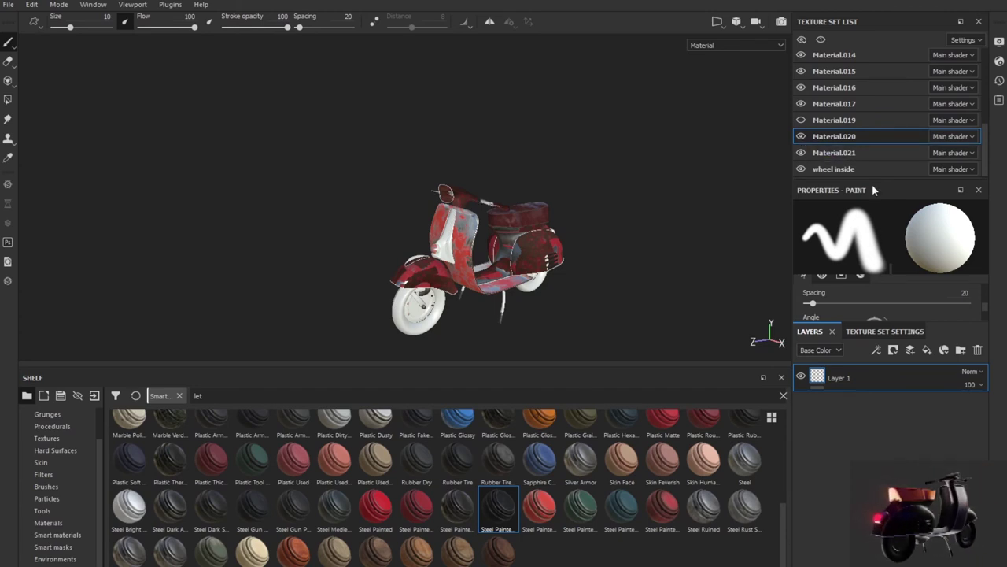
# - Try the Steel Ruined smart material on Material.020 and delete it again
pyautogui.scroll(5, 375, 517)
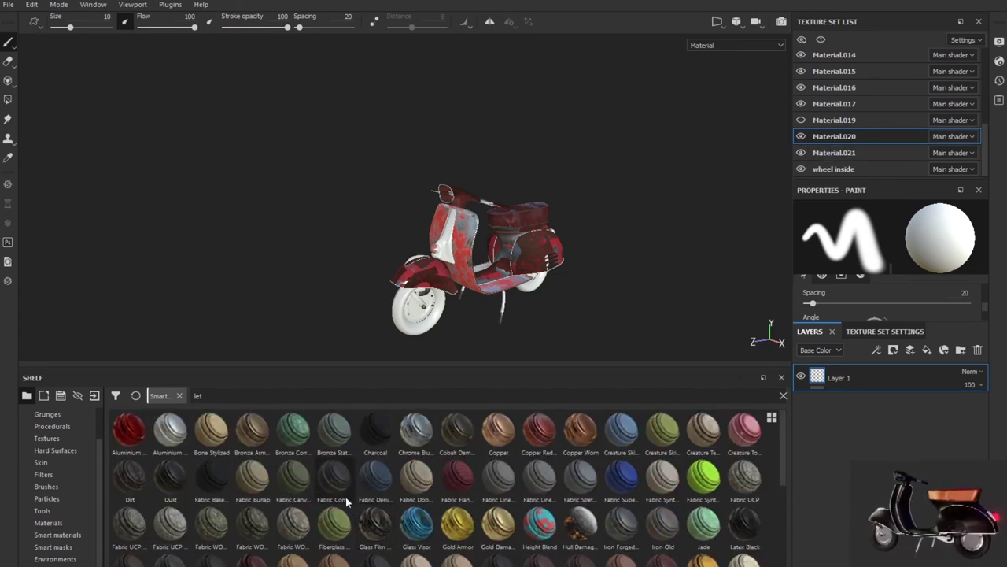
pyautogui.click(170, 429)
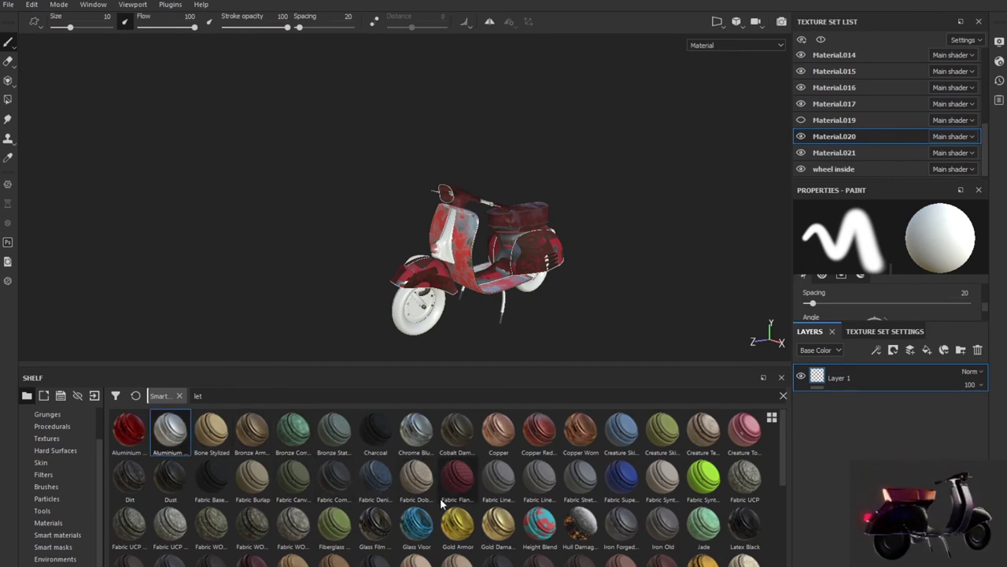
pyautogui.scroll(-5, 486, 501)
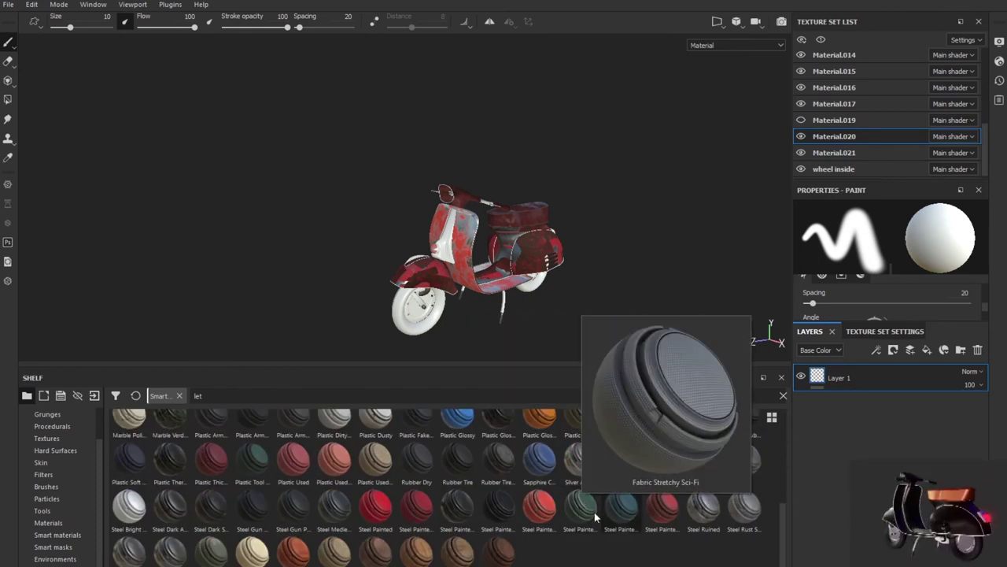
pyautogui.moveTo(702, 508); pyautogui.dragTo(864, 383)
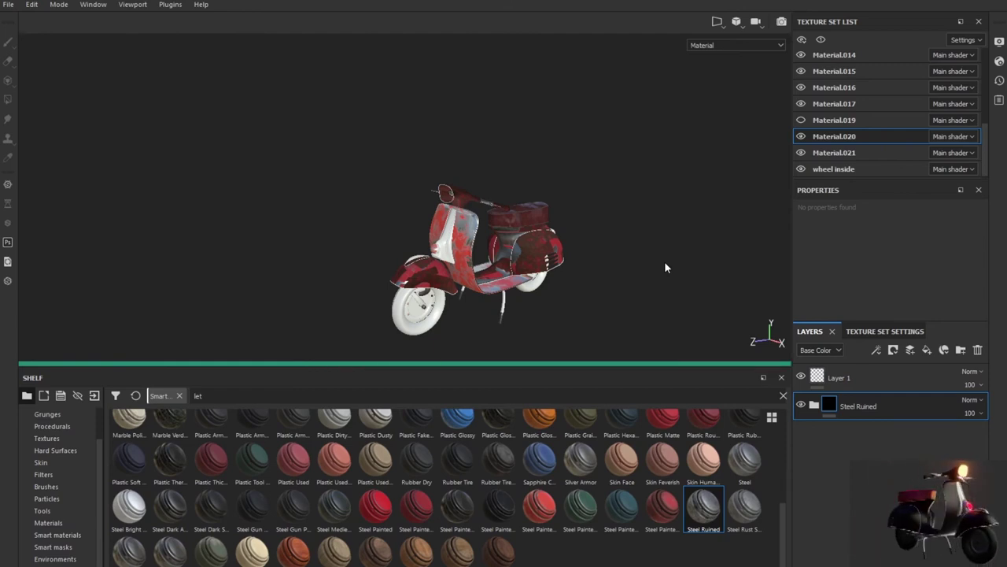
pyautogui.moveTo(643, 250)
pyautogui.keyDown('alt'); pyautogui.mouseDown()
pyautogui.moveTo(621, 311)
pyautogui.moveTo(621, 286)
pyautogui.moveTo(614, 331)
pyautogui.moveTo(514, 300)
pyautogui.moveTo(515, 280)
pyautogui.mouseUp(); pyautogui.keyUp('alt')
pyautogui.press('Delete')
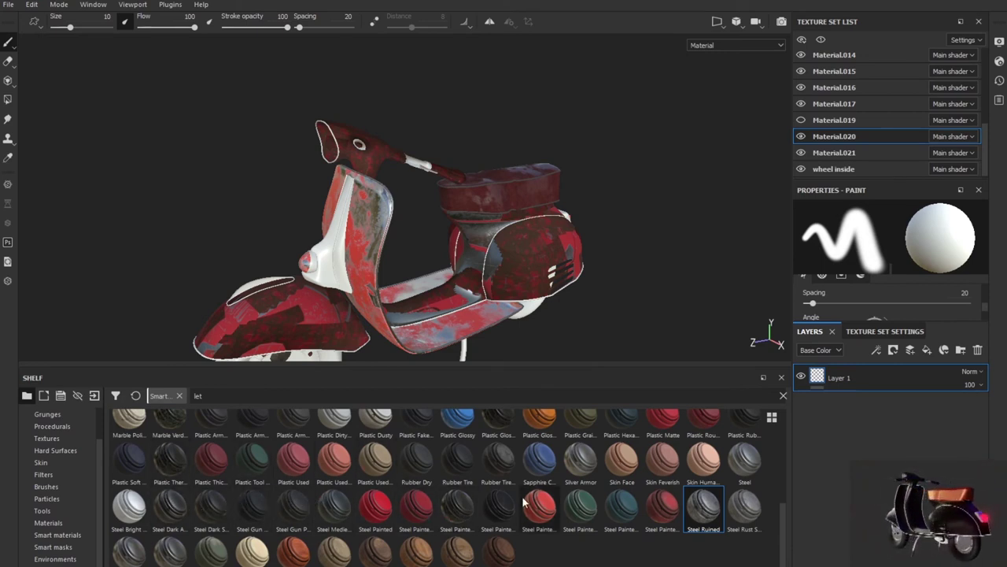
# - Apply Steel Painted Rough Damaged to Material.020 and inspect the new paint
pyautogui.moveTo(497, 508); pyautogui.dragTo(850, 388)
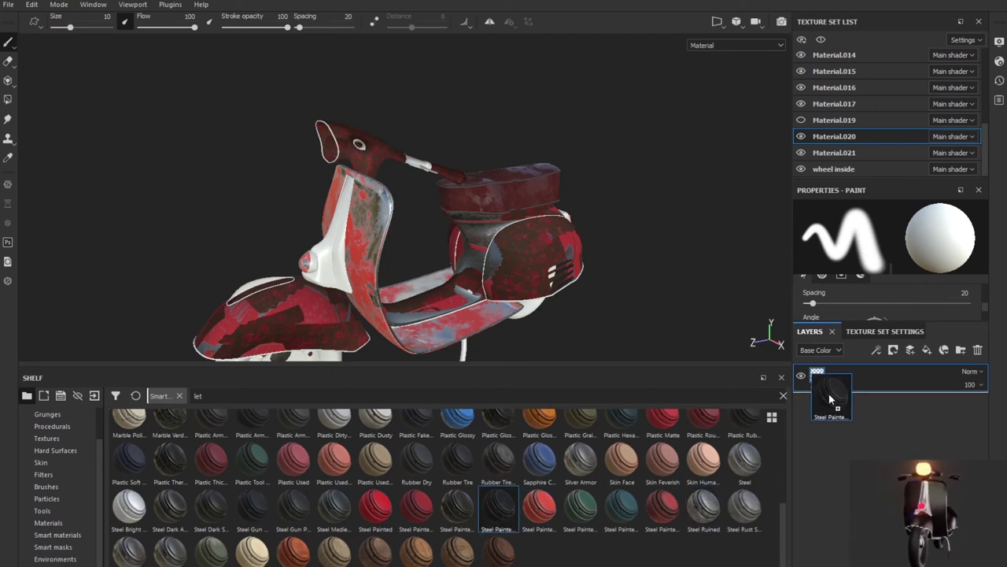
pyautogui.moveTo(594, 250)
pyautogui.keyDown('alt'); pyautogui.mouseDown()
pyautogui.moveTo(572, 239)
pyautogui.moveTo(668, 233)
pyautogui.moveTo(681, 200)
pyautogui.moveTo(578, 220)
pyautogui.moveTo(396, 222)
pyautogui.moveTo(729, 182)
pyautogui.mouseUp(); pyautogui.keyUp('alt')
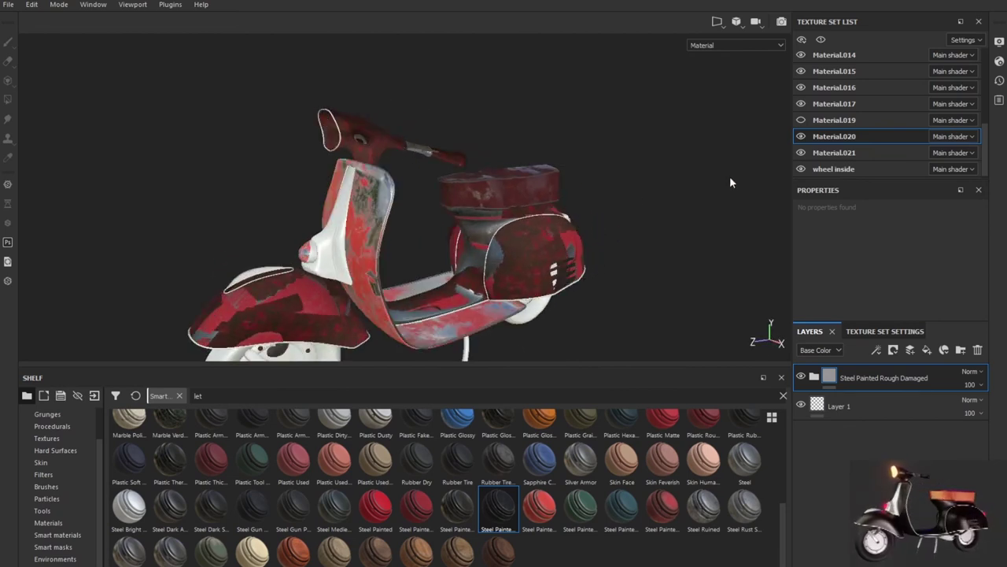
pyautogui.click(822, 152)
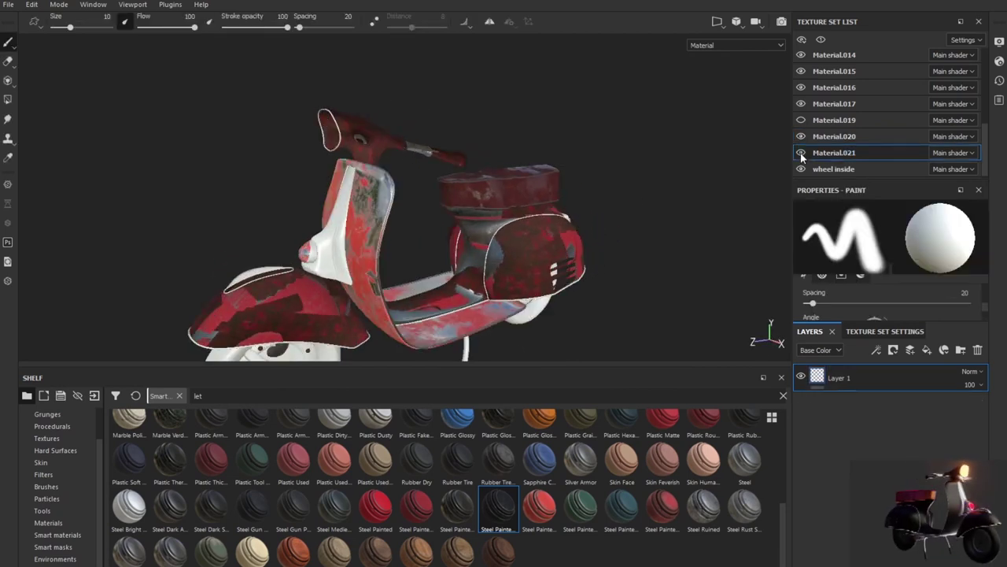
# - Search the shelf for 'rub' and apply Rubber Tire Dirty to Material.021's tyres
pyautogui.scroll(3, 603, 232)
pyautogui.scroll(-3, 603, 231)
pyautogui.scroll(-2, 603, 236)
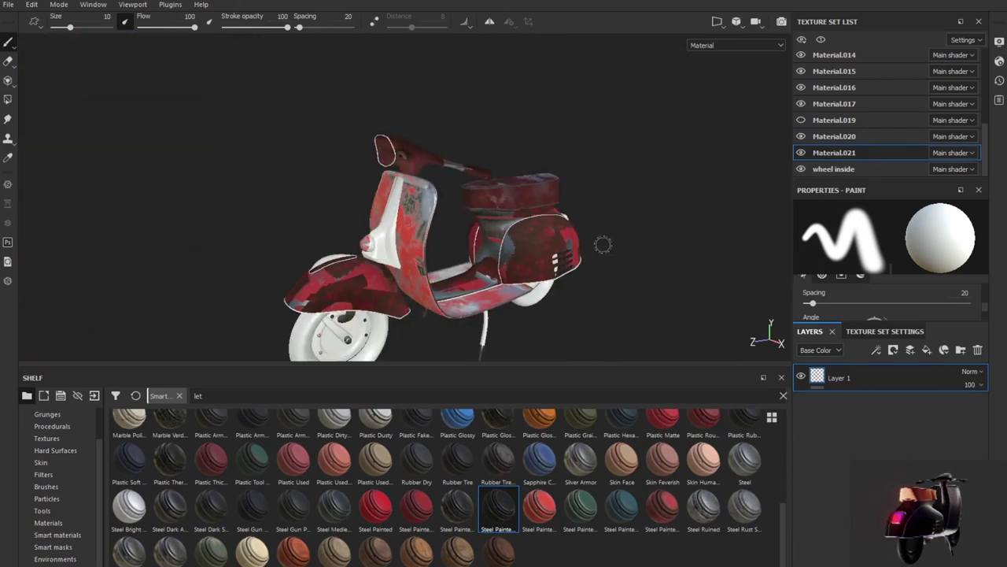
pyautogui.scroll(10, 371, 532)
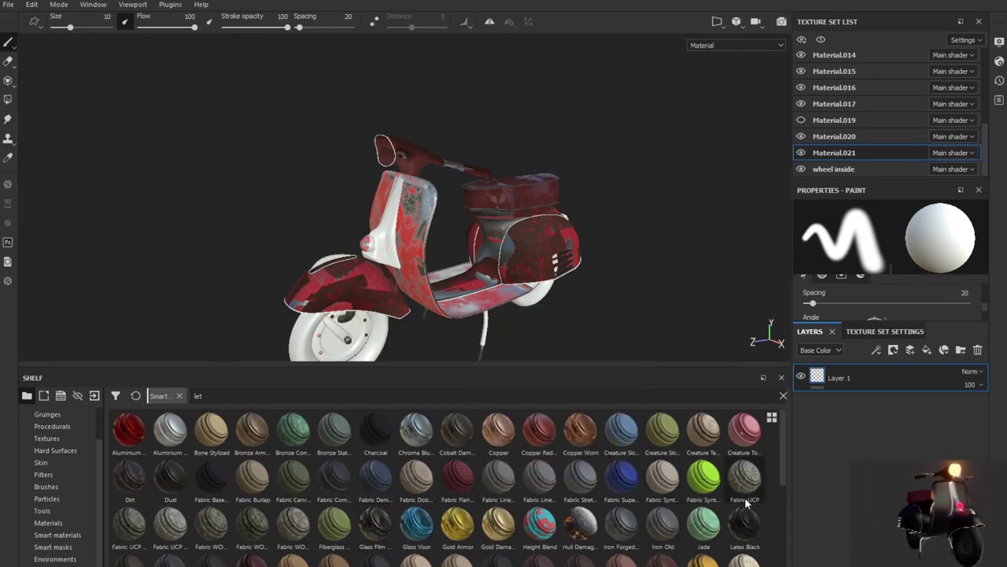
pyautogui.scroll(-3, 745, 497)
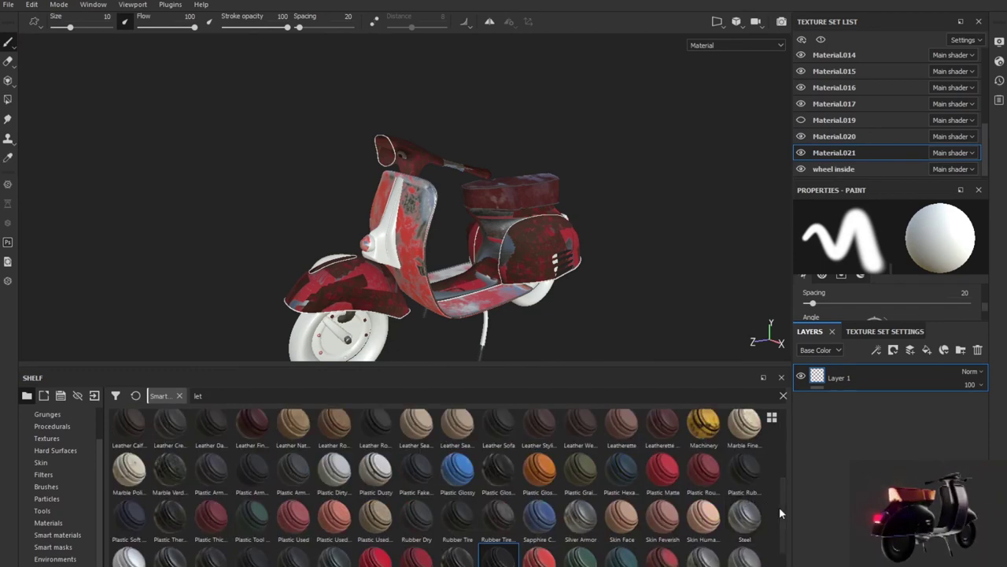
pyautogui.scroll(-1, 778, 507)
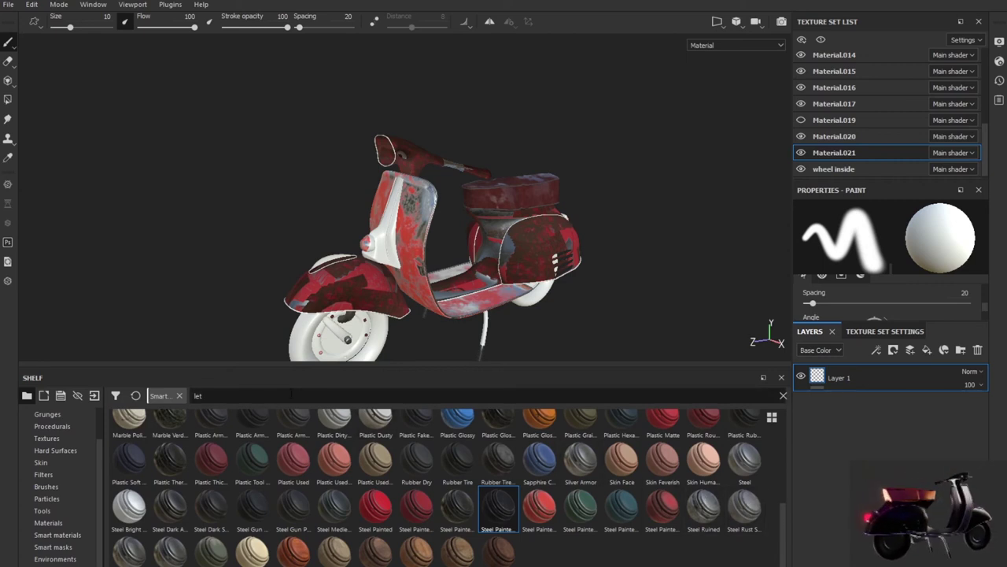
pyautogui.press('BackSpace')
pyautogui.press('BackSpace')
pyautogui.press('BackSpace')
pyautogui.write('ru')
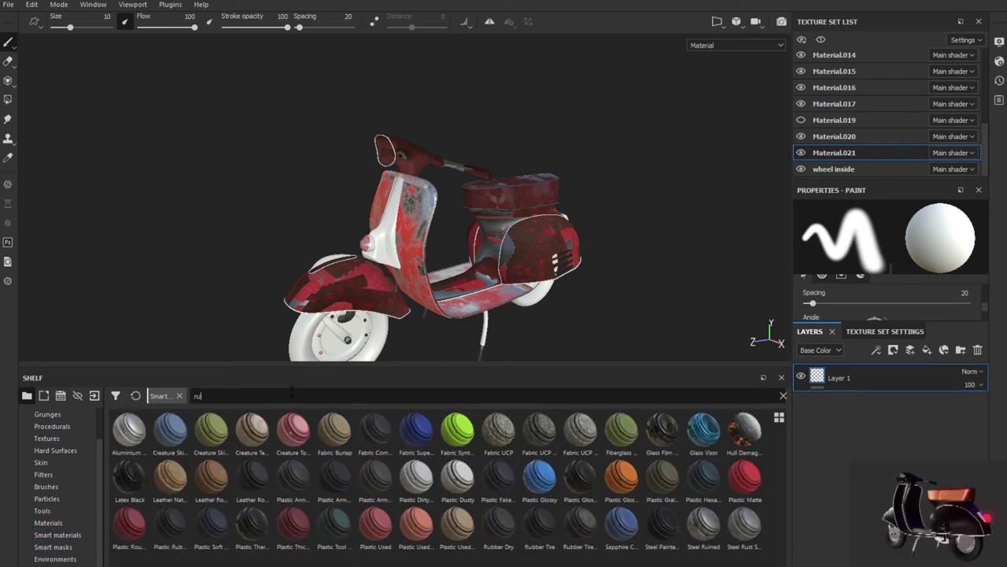
pyautogui.write('b')
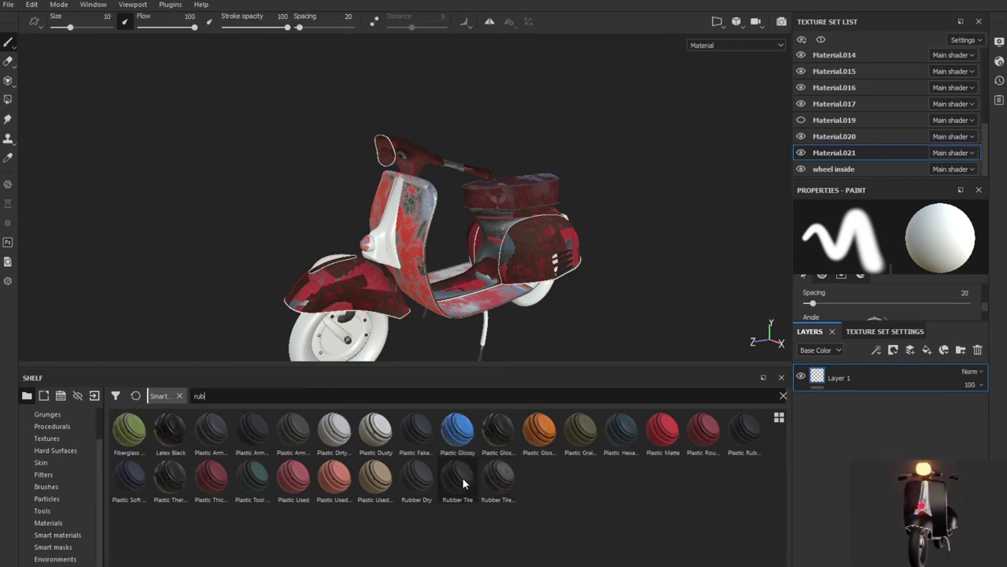
pyautogui.moveTo(497, 476)
pyautogui.moveTo(496, 480); pyautogui.dragTo(866, 371)
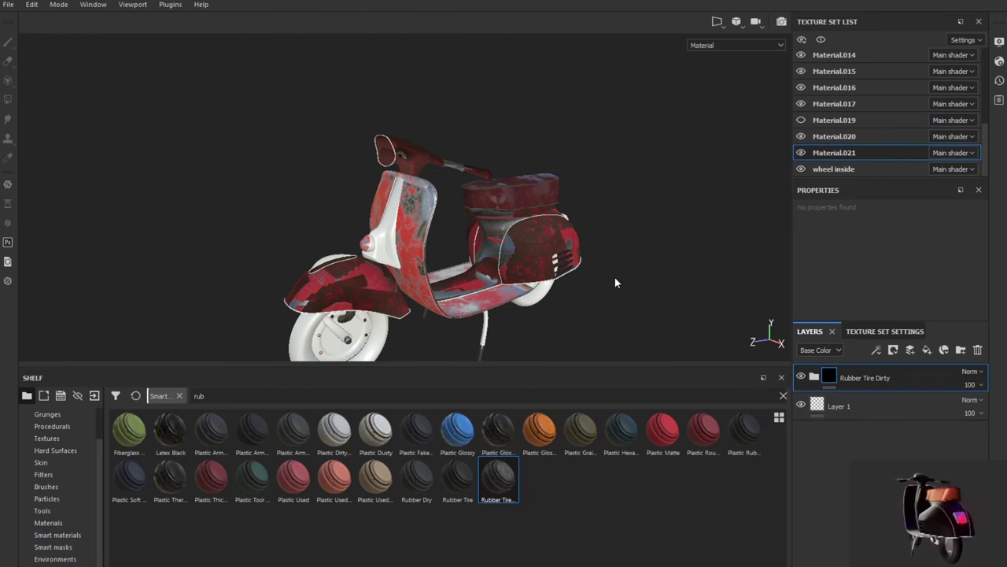
pyautogui.scroll(3, 615, 277)
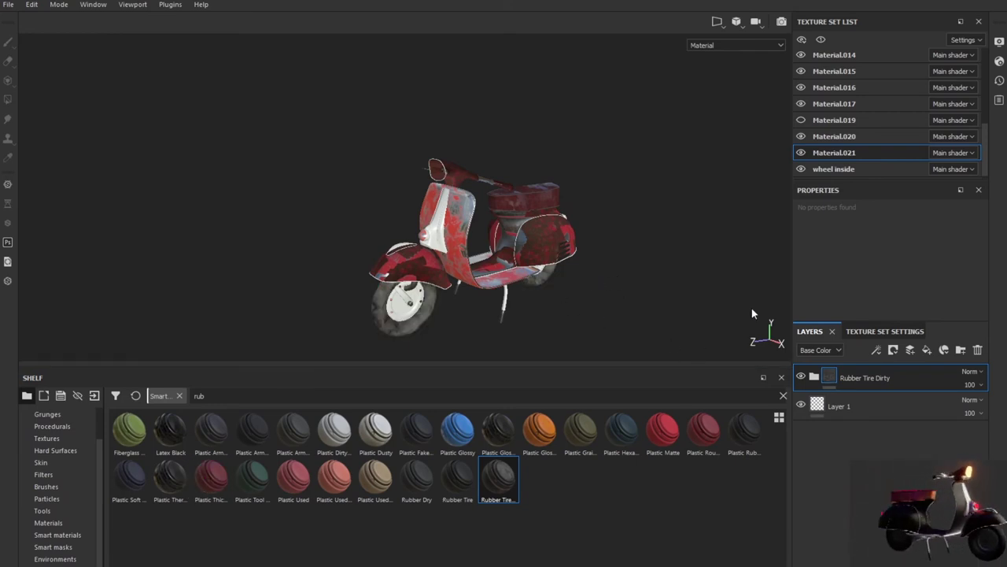
pyautogui.click(833, 167)
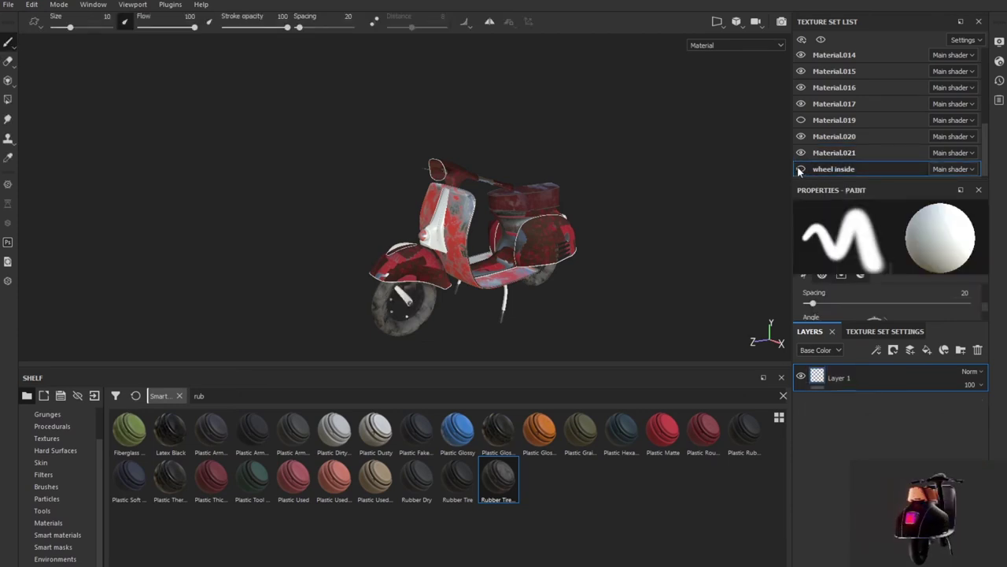
# - Clear the 'rub' search, try the Dirt smart material on wheel inside, and undo it
pyautogui.click(242, 396)
pyautogui.press('BackSpace')
pyautogui.press('BackSpace')
pyautogui.press('BackSpace')
pyautogui.scroll(-5, 539, 481)
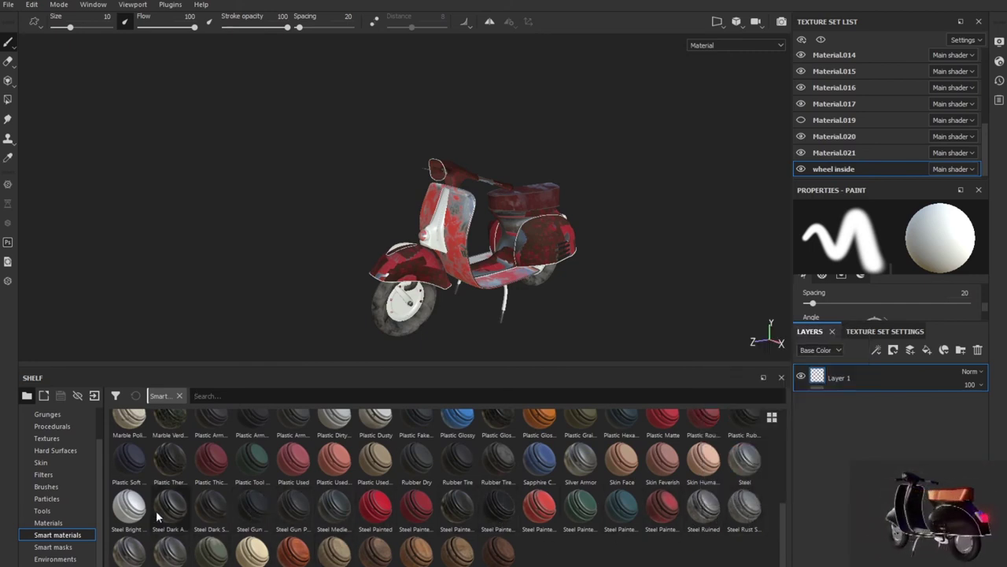
pyautogui.scroll(3, 181, 504)
pyautogui.scroll(2, 181, 497)
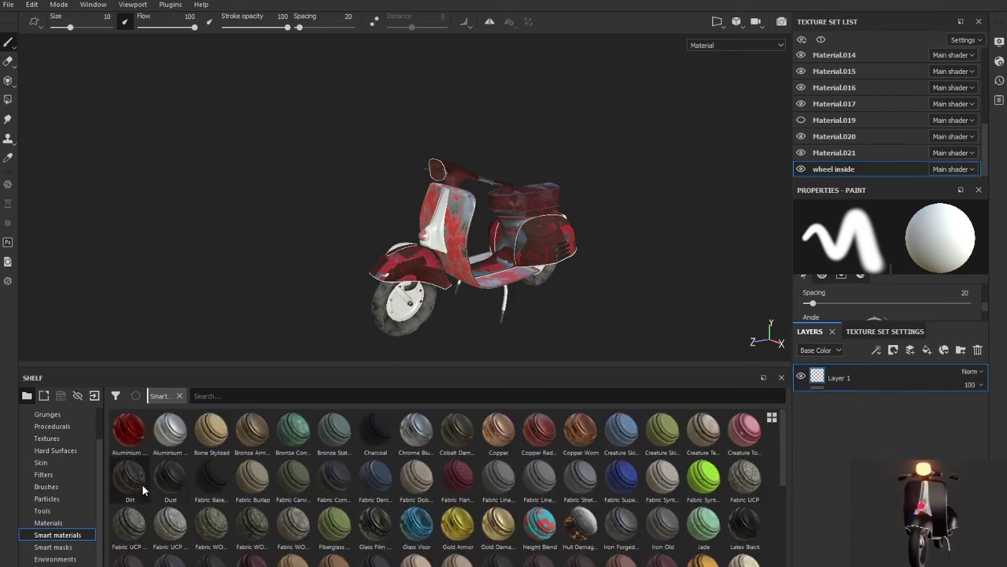
pyautogui.moveTo(138, 488); pyautogui.dragTo(870, 377)
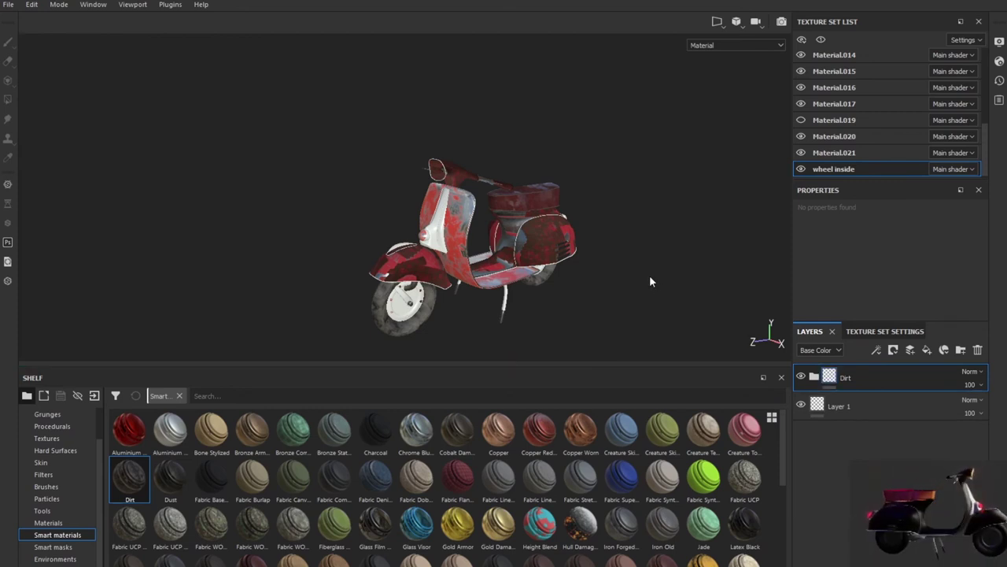
pyautogui.hotkey('ctrl', 'z')
# - Apply Steel Painted Rough Damaged to wheel inside and view it from the side
pyautogui.scroll(-5, 500, 470)
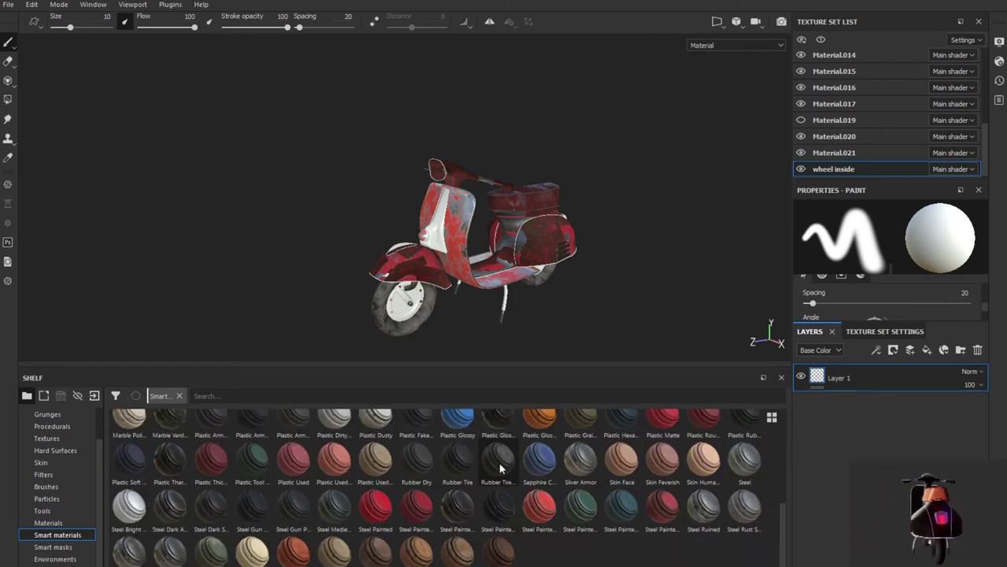
pyautogui.moveTo(497, 507); pyautogui.dragTo(834, 373)
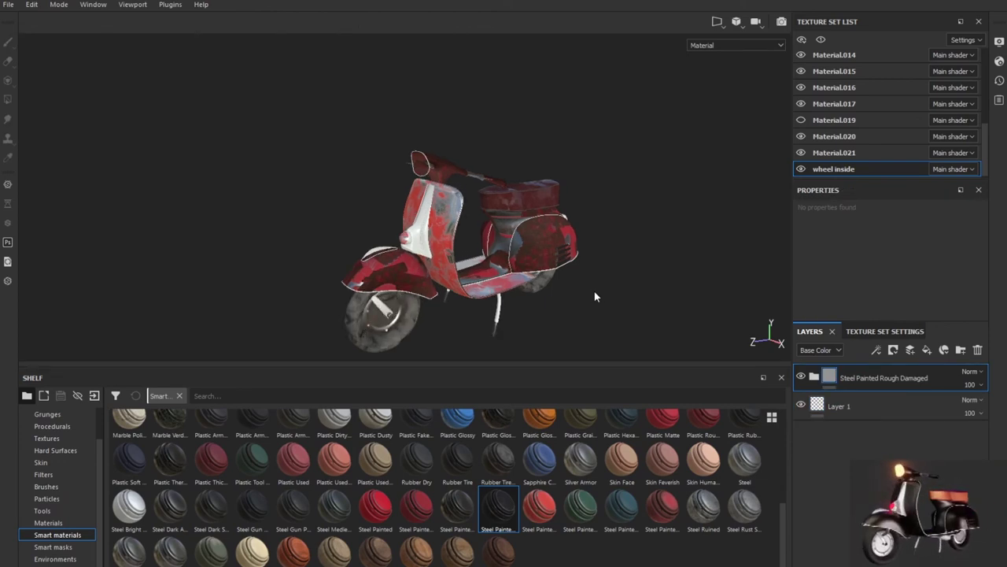
pyautogui.moveTo(588, 290)
pyautogui.keyDown('alt'); pyautogui.mouseDown()
pyautogui.moveTo(355, 263)
pyautogui.moveTo(625, 270)
pyautogui.moveTo(580, 288)
pyautogui.moveTo(714, 222)
pyautogui.mouseUp(); pyautogui.keyUp('alt')
pyautogui.scroll(-1, 821, 149)
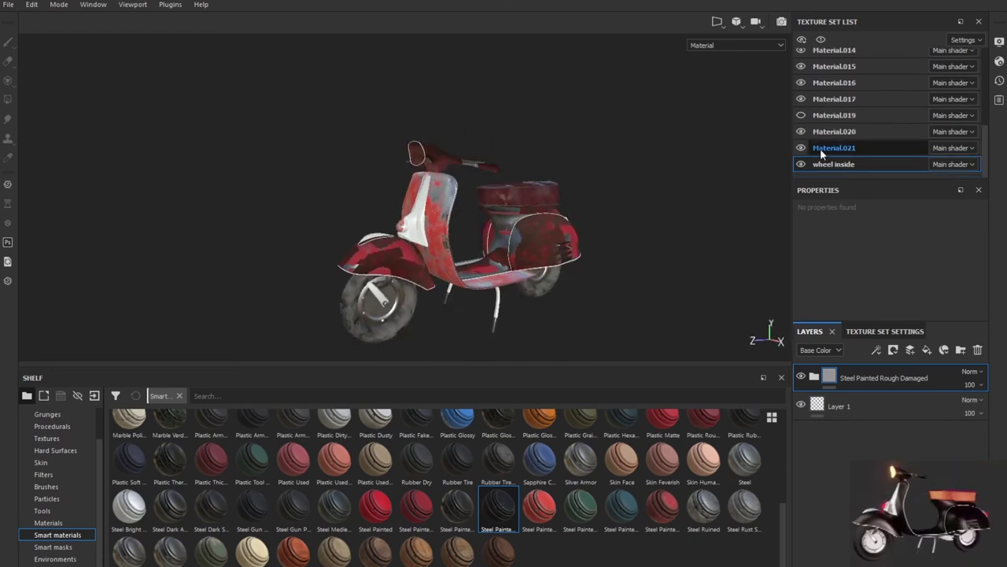
# - Hide wheel inside, Material.021 and Material.017, then apply Steel Painted Rough Damaged to Material.015
pyautogui.click(801, 164)
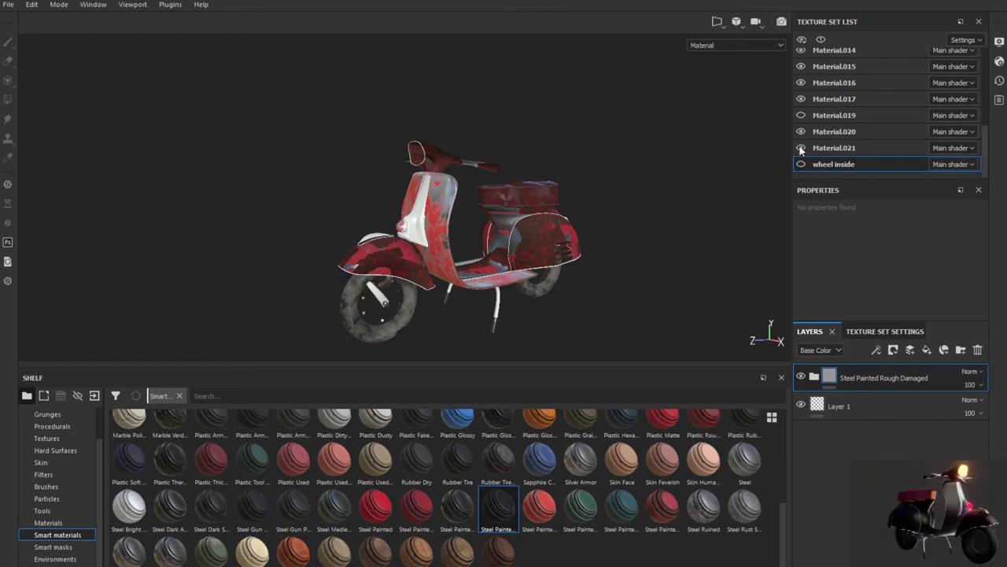
pyautogui.click(800, 148)
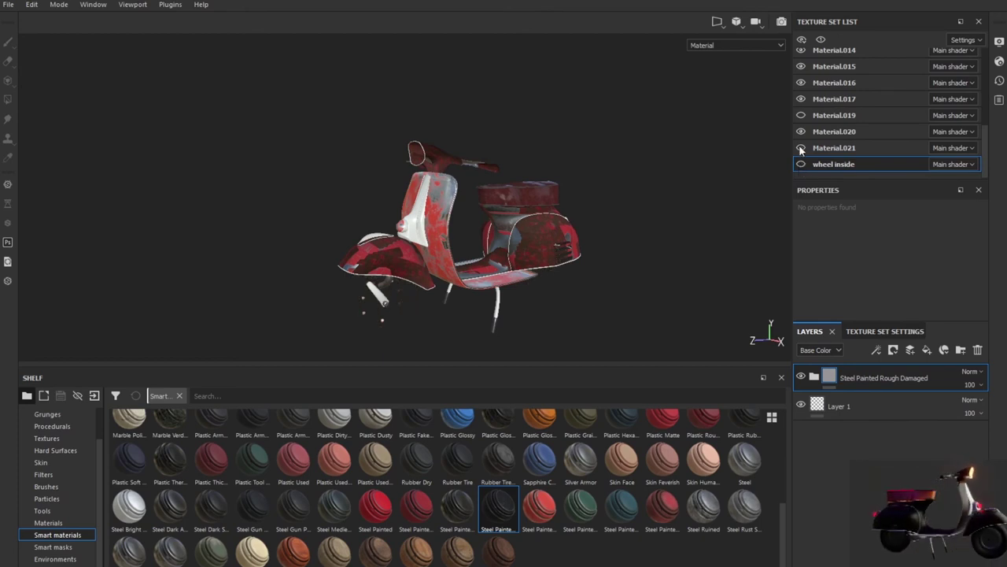
pyautogui.click(801, 99)
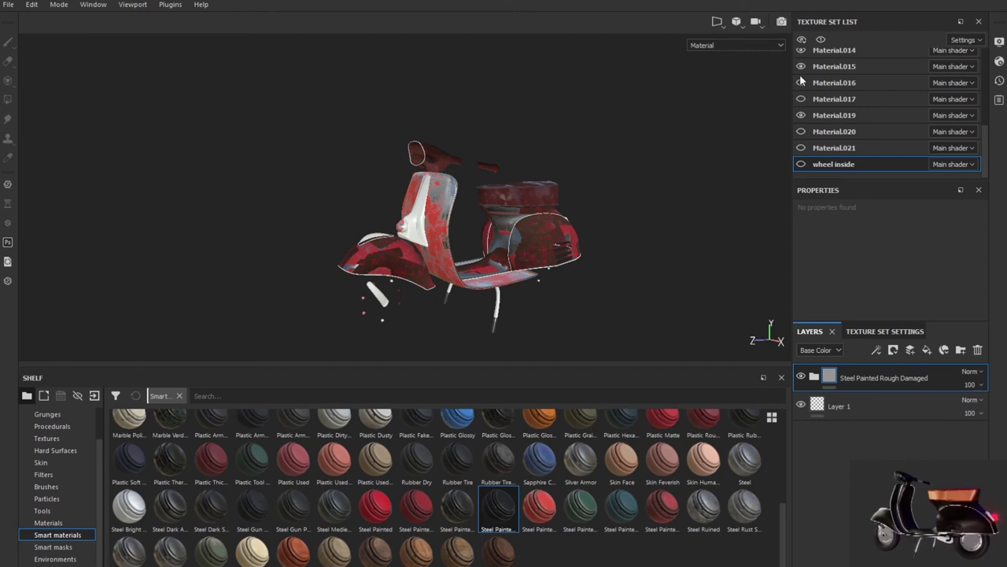
pyautogui.click(819, 66)
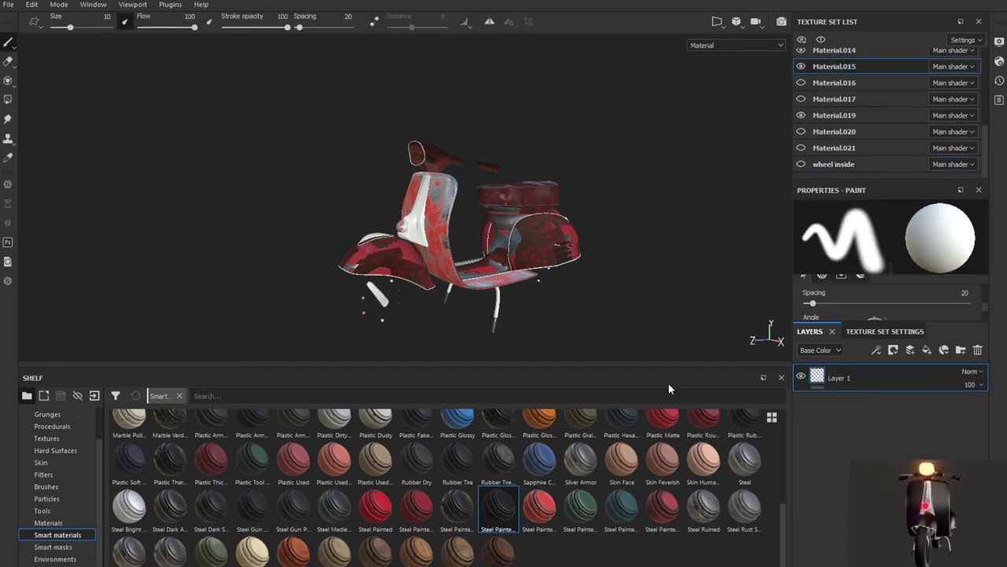
pyautogui.moveTo(492, 506); pyautogui.dragTo(896, 377)
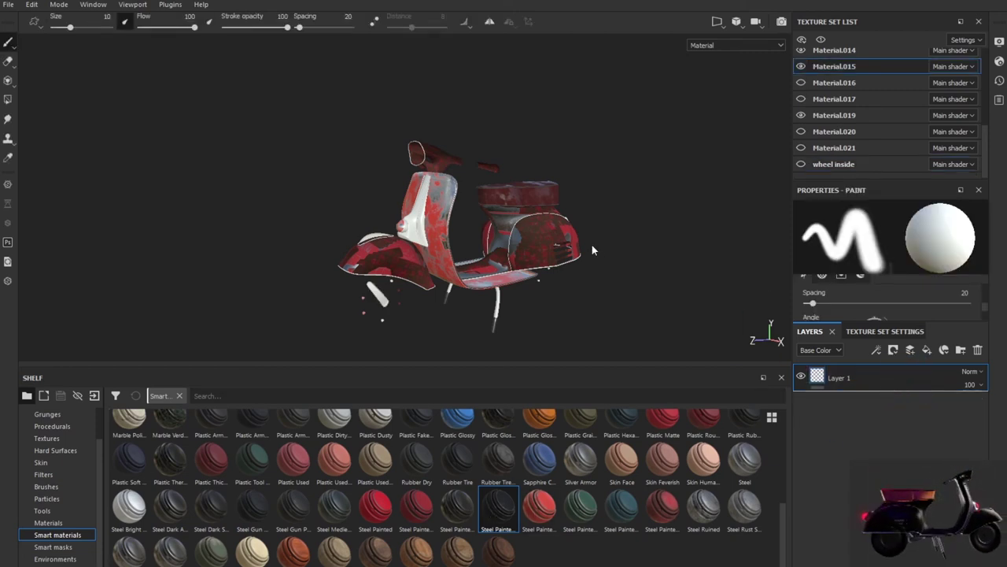
# - Show every texture set again using the Texture Set List's show-all option
pyautogui.rightClick(799, 66)
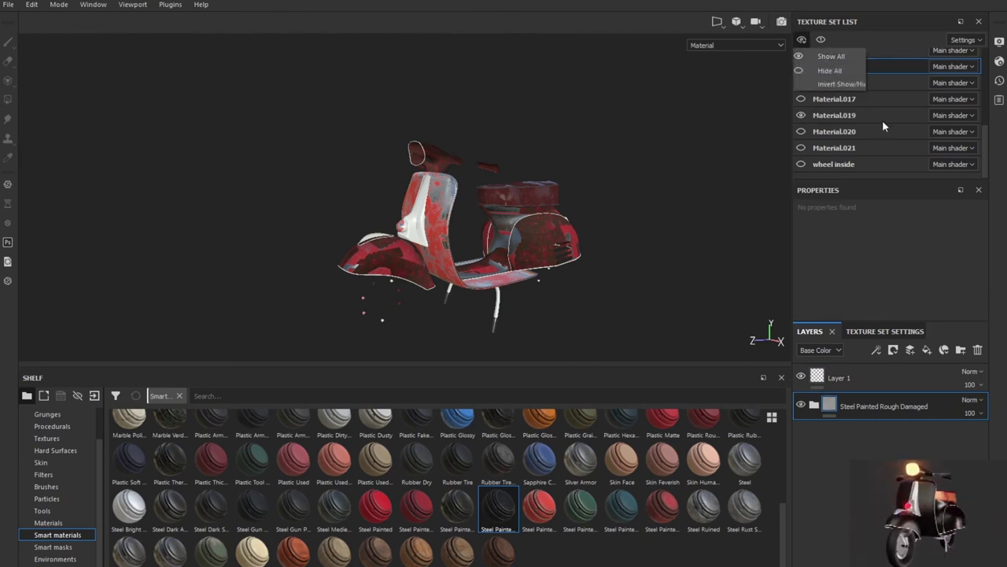
pyautogui.click(832, 56)
pyautogui.scroll(3, 873, 138)
pyautogui.scroll(2, 822, 147)
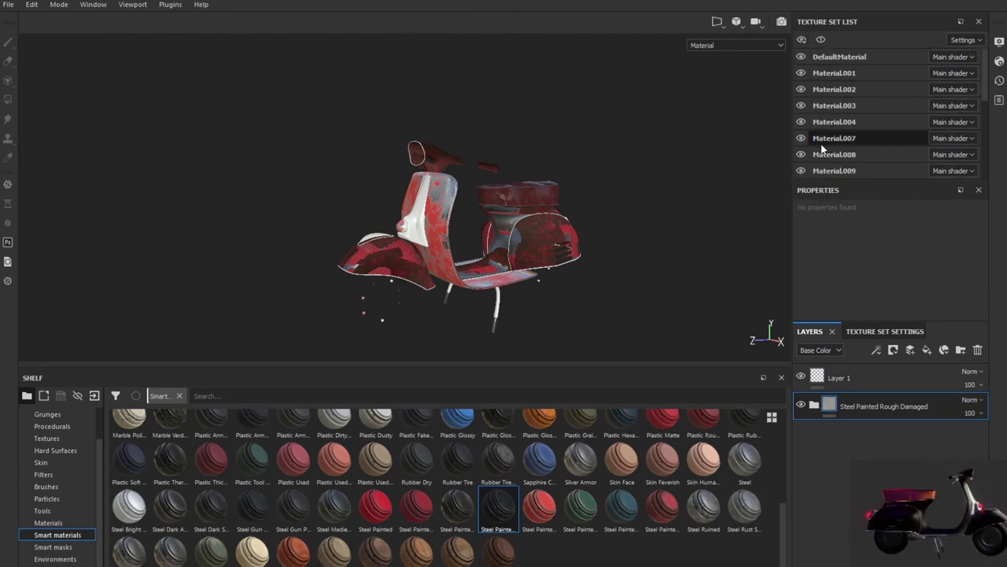
# - Try Steel Painted Scraped Dirty and Steel Painted Rough Damaged on DefaultMaterial, undoing both
pyautogui.click(801, 58)
pyautogui.click(802, 57)
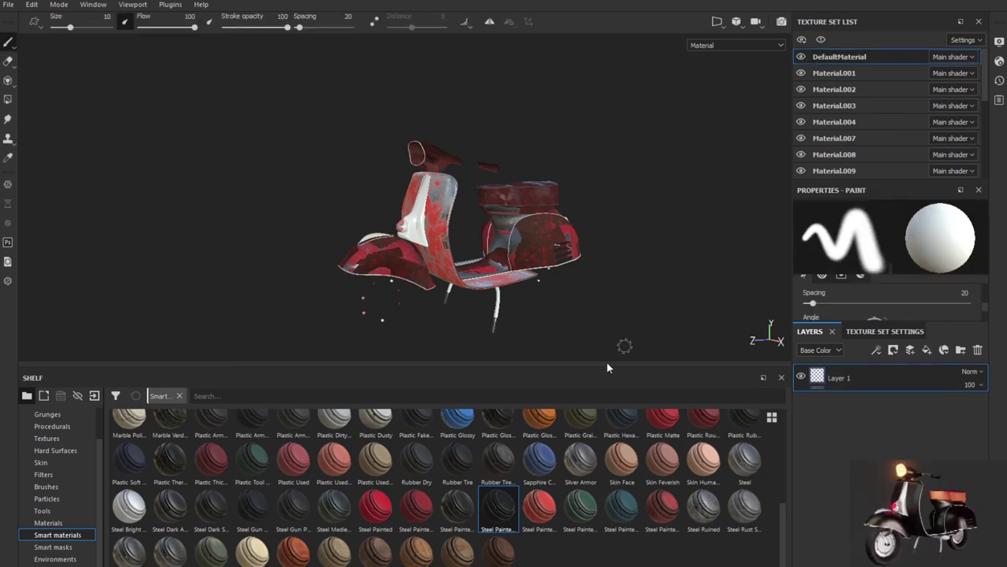
pyautogui.moveTo(539, 508); pyautogui.dragTo(846, 387)
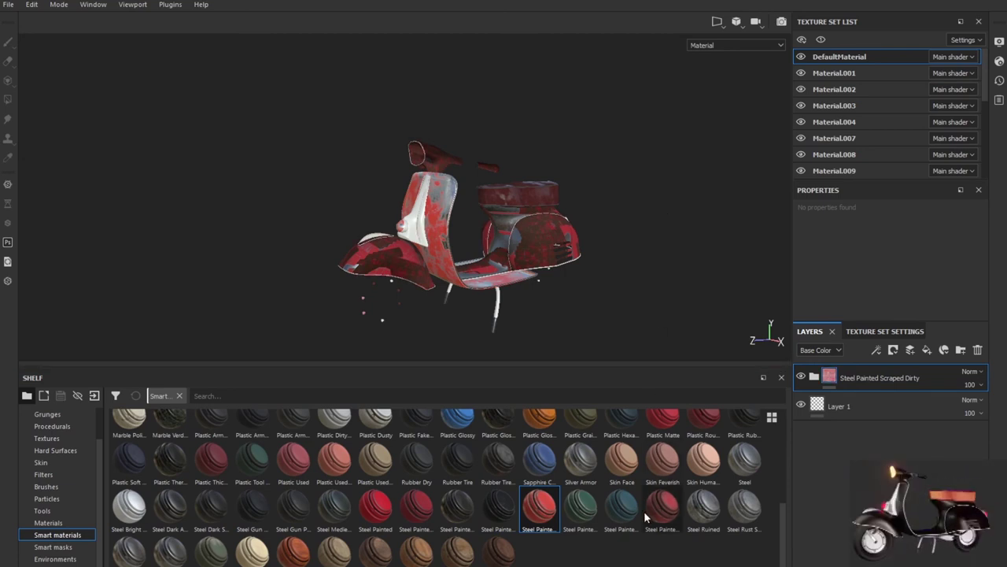
pyautogui.hotkey('ctrl', 'z')
pyautogui.moveTo(644, 510)
pyautogui.mouseDown()
pyautogui.moveTo(510, 509)
pyautogui.moveTo(857, 377)
pyautogui.mouseUp()
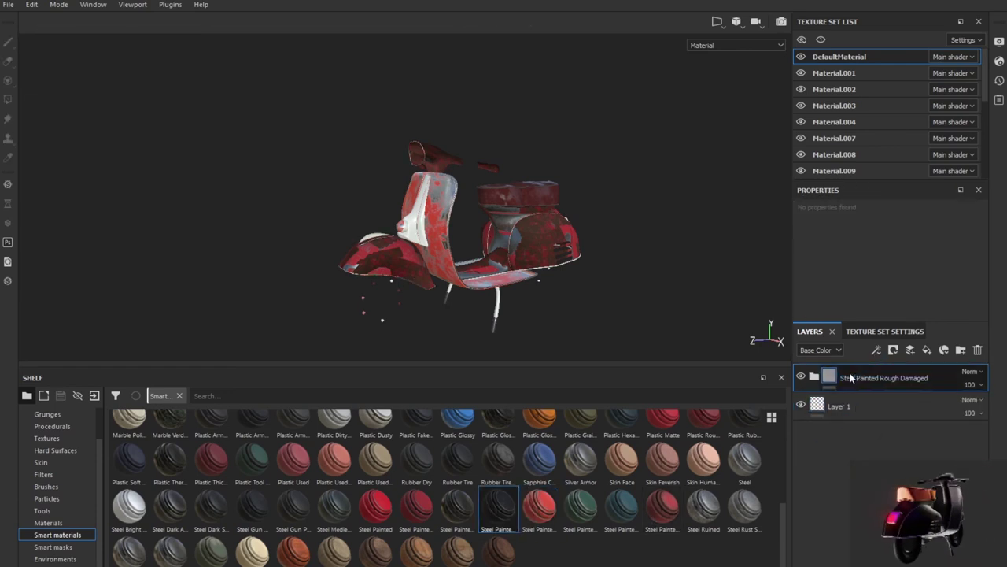
pyautogui.hotkey('ctrl', 'z')
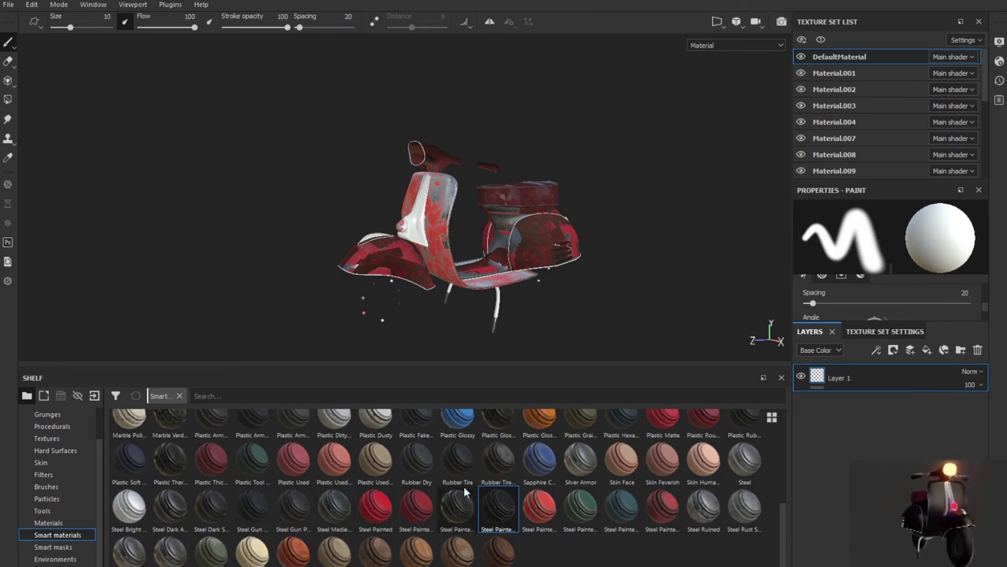
# - Apply Steel Painted Chipped Dirty to DefaultMaterial
pyautogui.scroll(3, 484, 488)
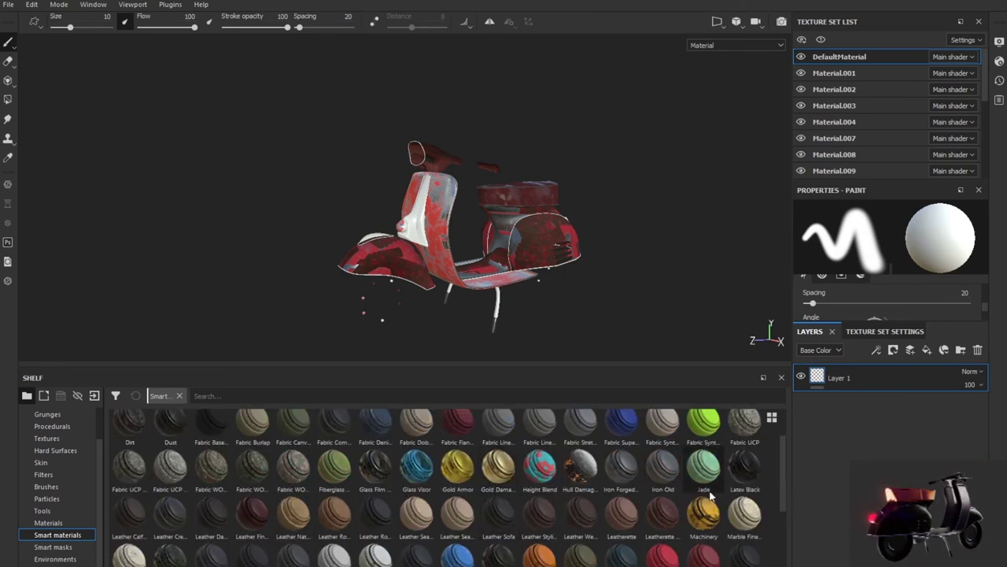
pyautogui.scroll(1, 260, 519)
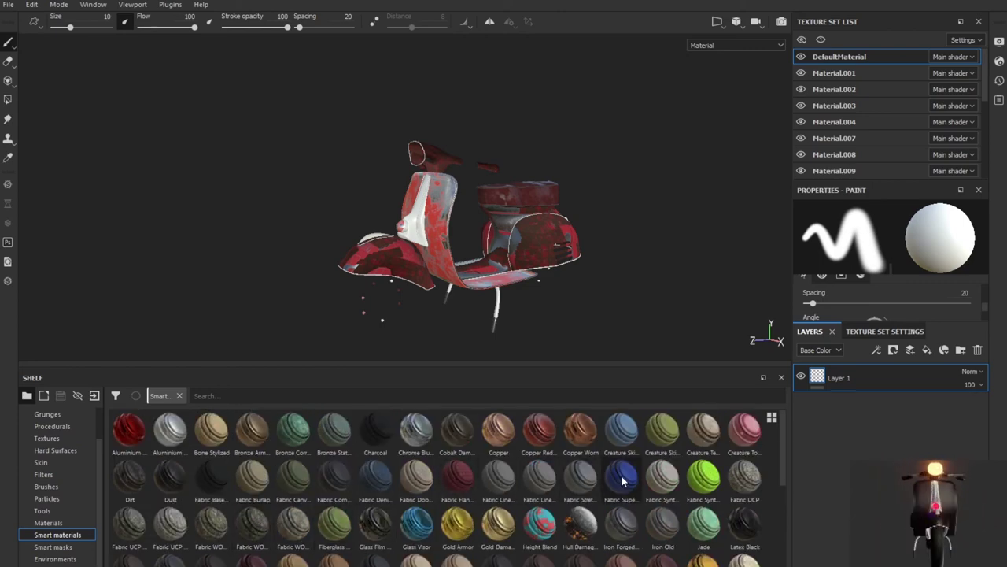
pyautogui.scroll(-4, 621, 476)
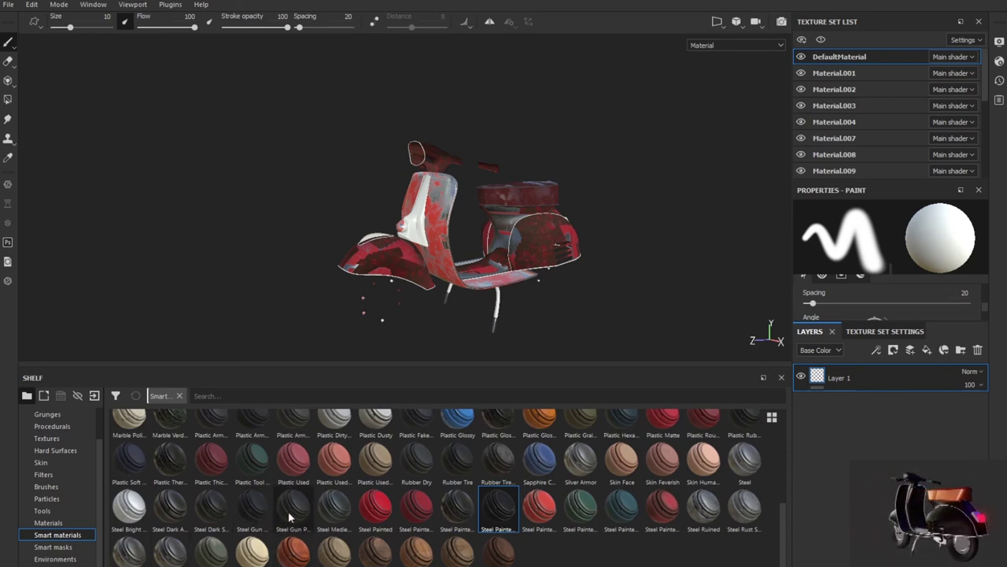
pyautogui.moveTo(419, 508); pyautogui.dragTo(925, 375)
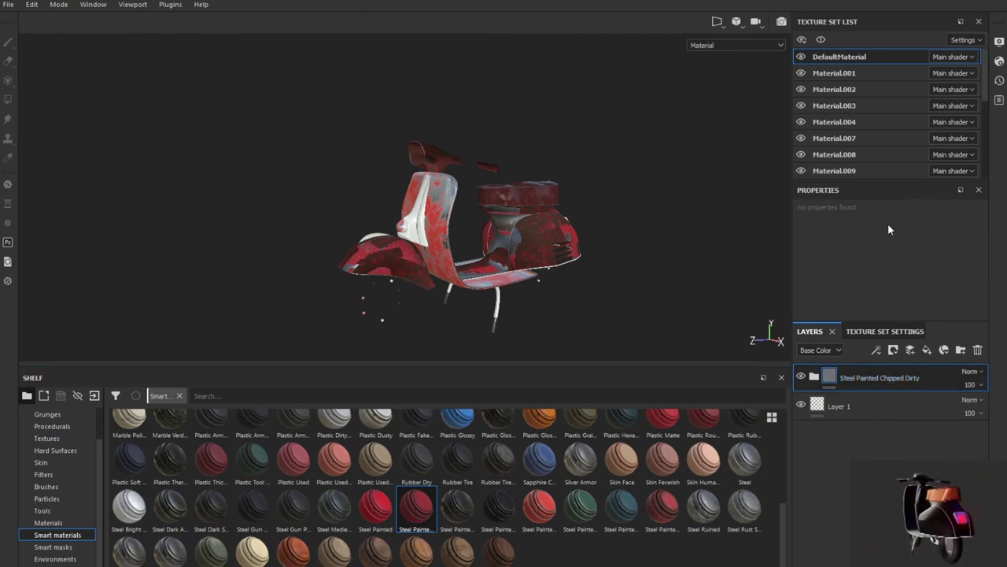
# - Hide Material.001, then apply Steel Painted Chipped Dirty to Material.002 and hide it
pyautogui.click(811, 76)
pyautogui.click(802, 74)
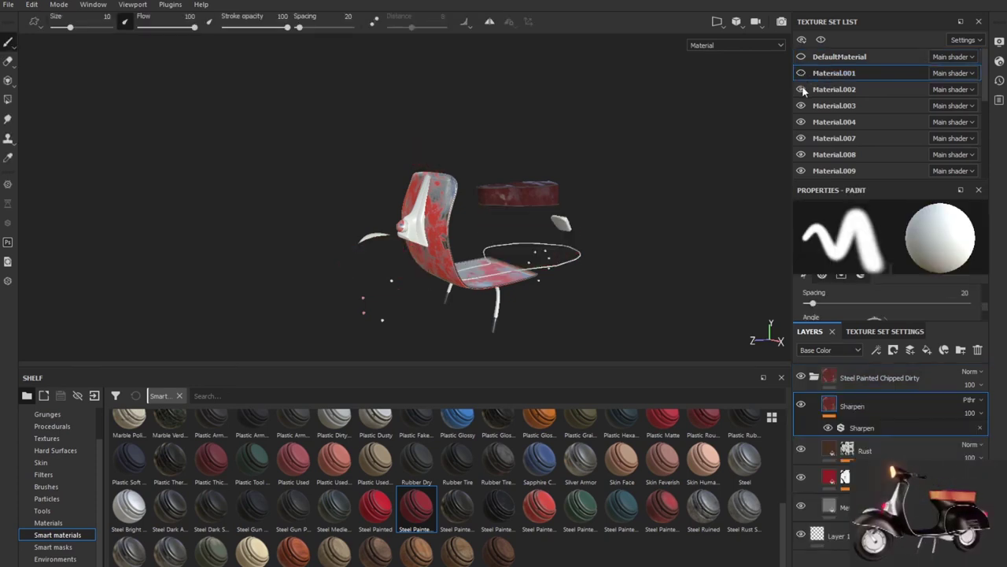
pyautogui.click(802, 89)
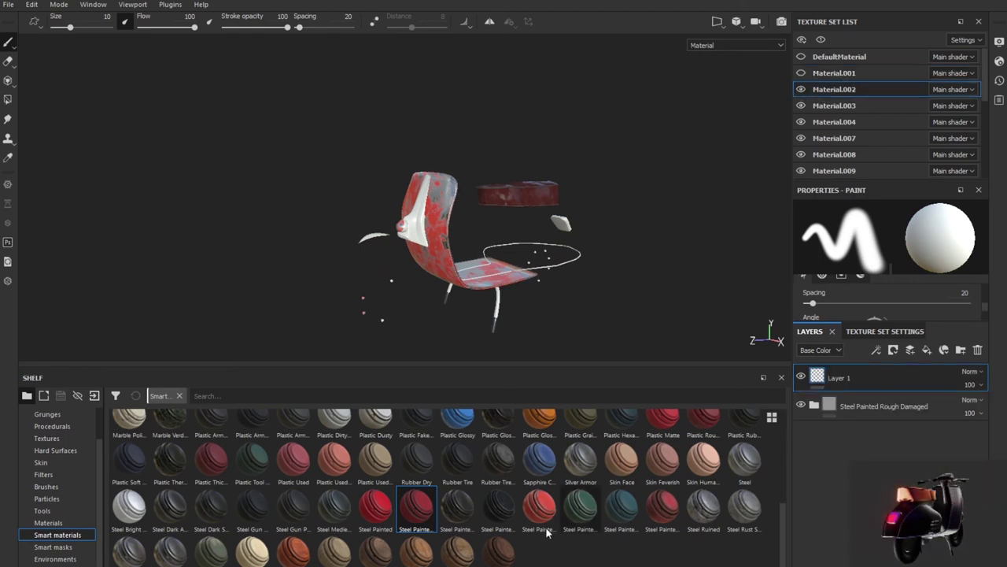
pyautogui.moveTo(416, 508); pyautogui.dragTo(857, 382)
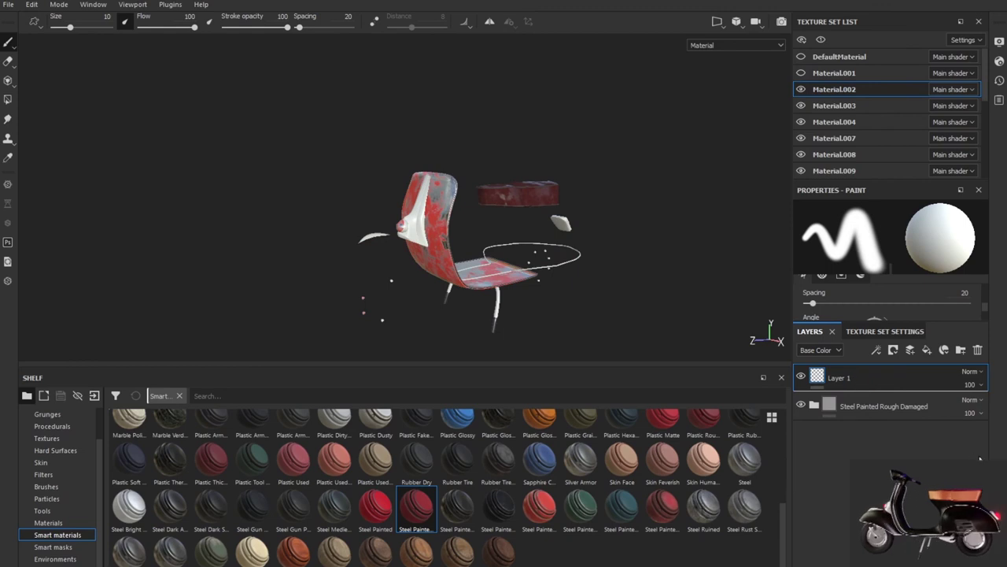
pyautogui.click(801, 90)
# - Hide Material.003, apply Steel Painted Chipped Dirty to Material.004, and hide it
pyautogui.click(802, 107)
pyautogui.click(802, 108)
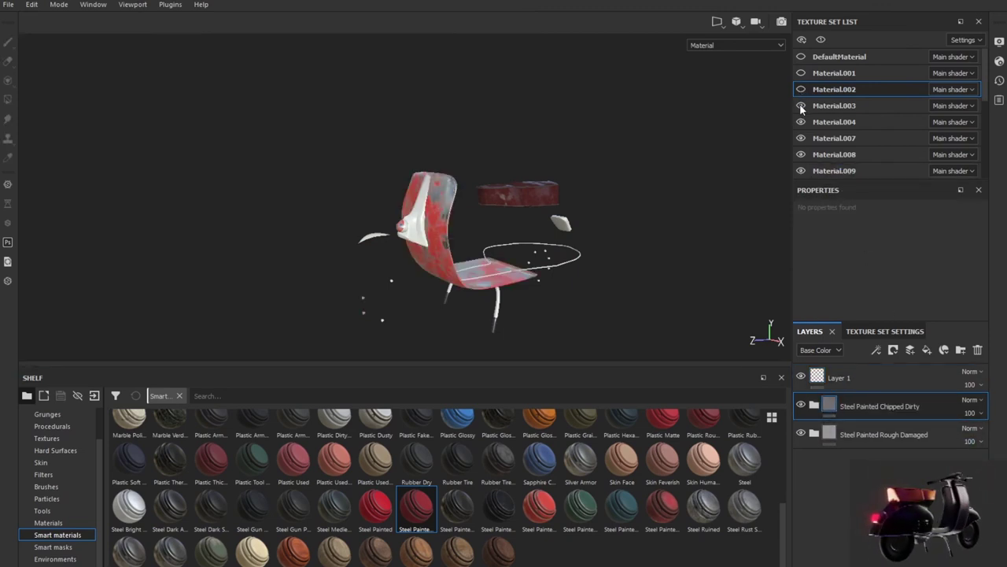
pyautogui.click(802, 107)
pyautogui.click(801, 122)
pyautogui.click(801, 122)
pyautogui.click(834, 122)
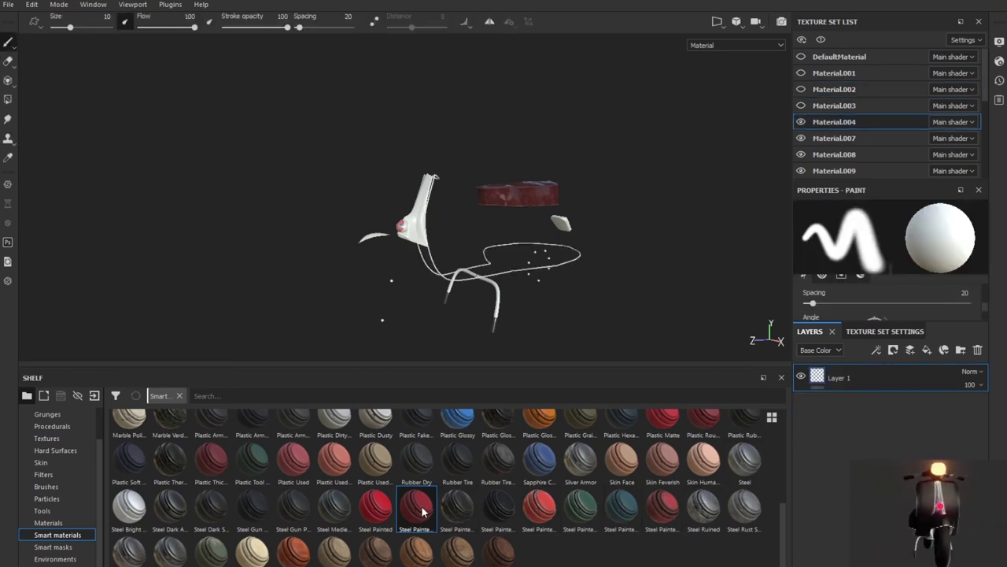
pyautogui.moveTo(527, 505); pyautogui.dragTo(889, 370)
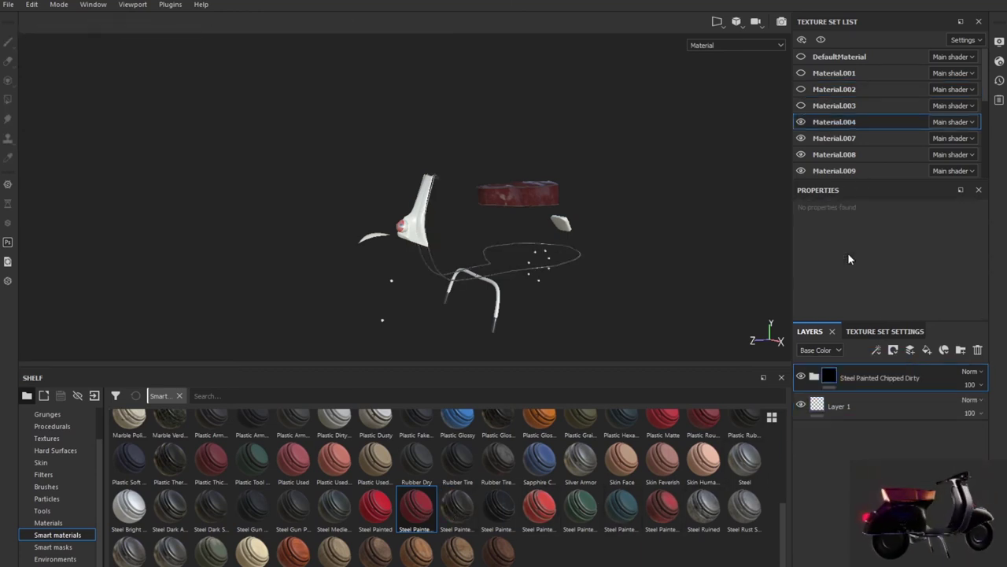
pyautogui.click(802, 122)
# - Try Steel Painted Rough Damaged on Material.007, checking its parts, then undo it
pyautogui.click(800, 139)
pyautogui.click(801, 138)
pyautogui.click(800, 139)
pyautogui.click(801, 139)
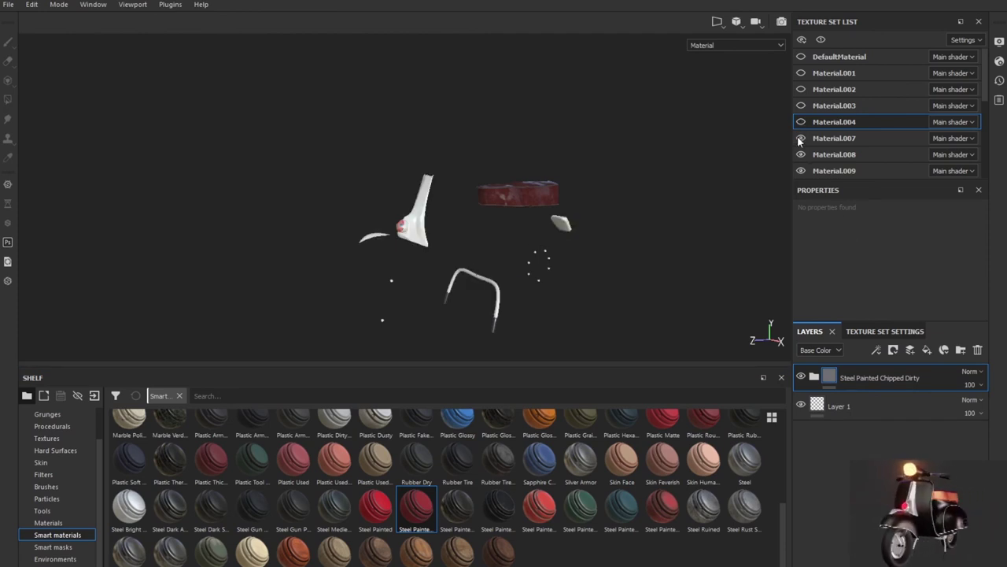
pyautogui.click(834, 138)
pyautogui.moveTo(496, 510); pyautogui.dragTo(864, 384)
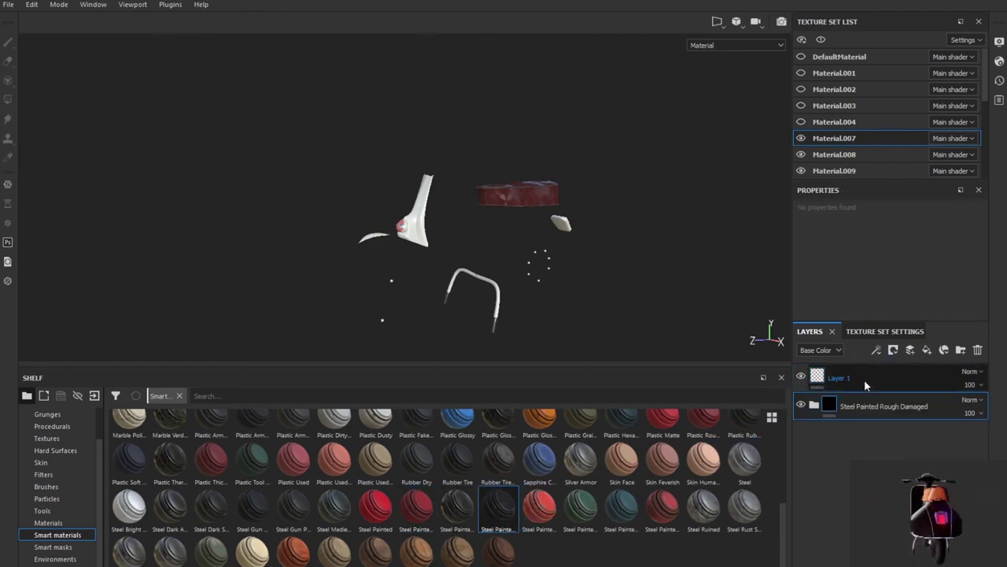
pyautogui.click(801, 138)
pyautogui.click(801, 139)
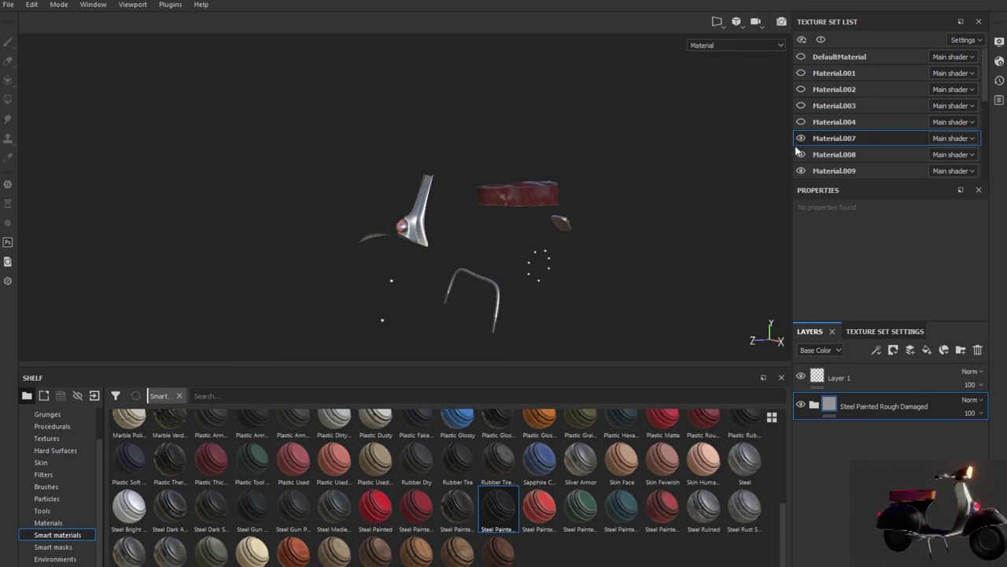
pyautogui.hotkey('ctrl', 'z')
# - Try Steel Gun Matte on Material.007, undo it, and apply Steel Painted Rough Damaged instead
pyautogui.moveTo(252, 508); pyautogui.dragTo(823, 378)
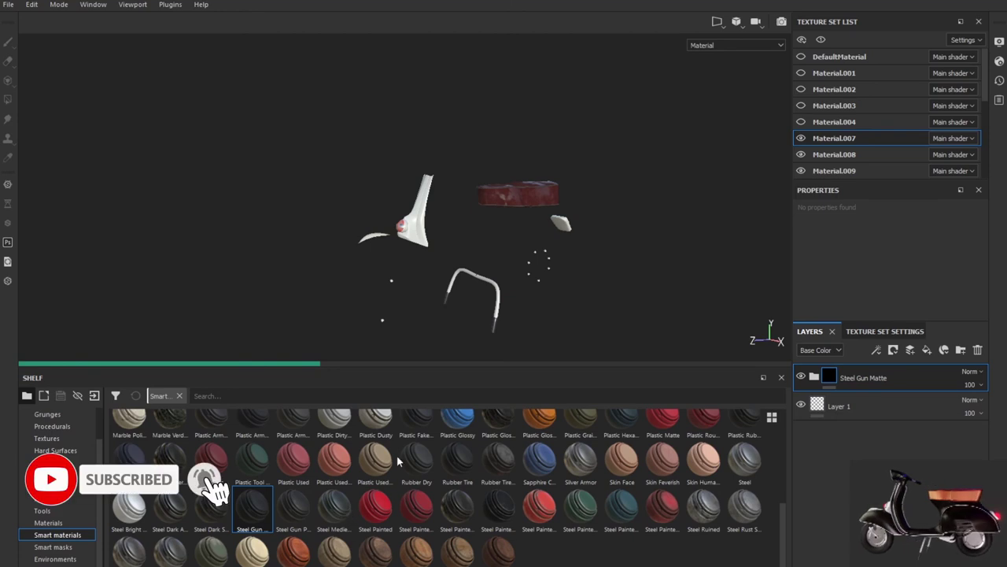
pyautogui.hotkey('ctrl', 'z')
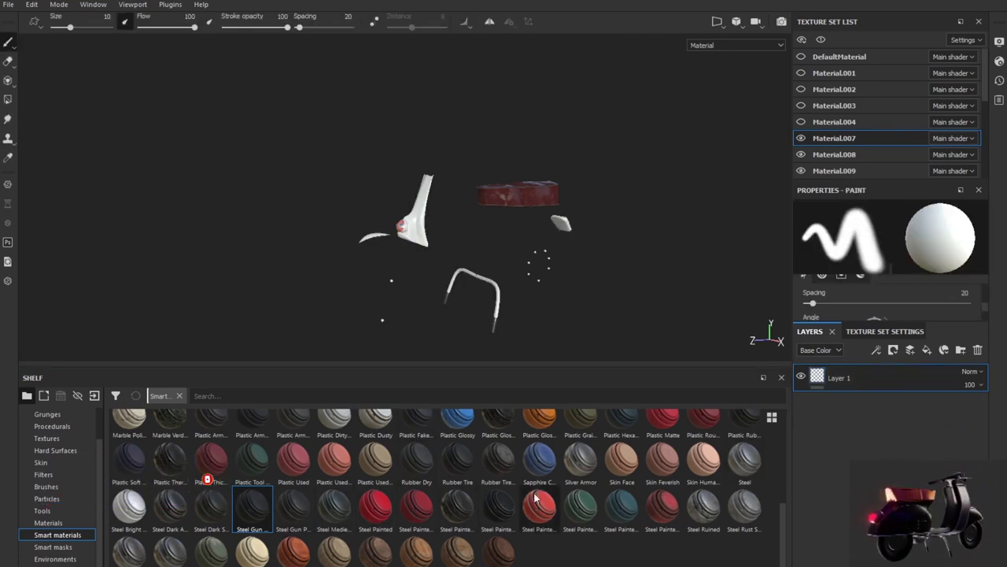
pyautogui.moveTo(499, 507)
pyautogui.mouseDown()
pyautogui.moveTo(519, 512)
pyautogui.moveTo(839, 382)
pyautogui.mouseUp()
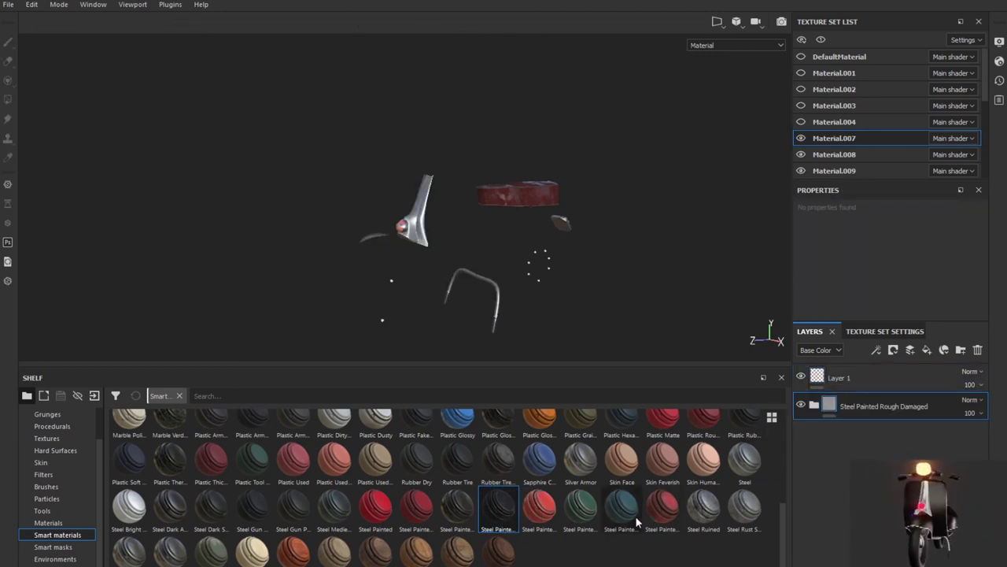
pyautogui.scroll(5, 277, 525)
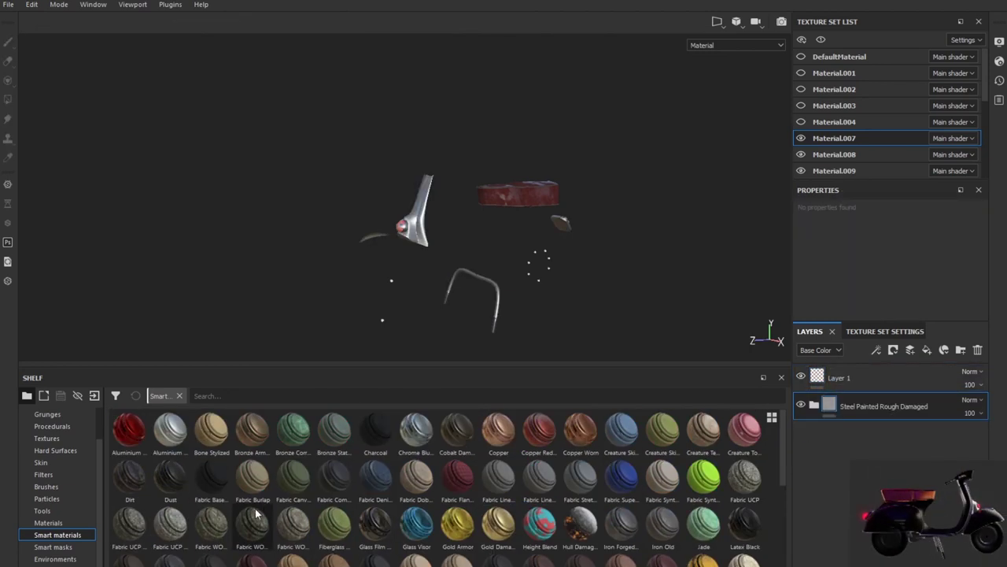
pyautogui.moveTo(169, 476)
pyautogui.mouseDown()
pyautogui.moveTo(210, 488)
pyautogui.moveTo(903, 449)
pyautogui.mouseUp()
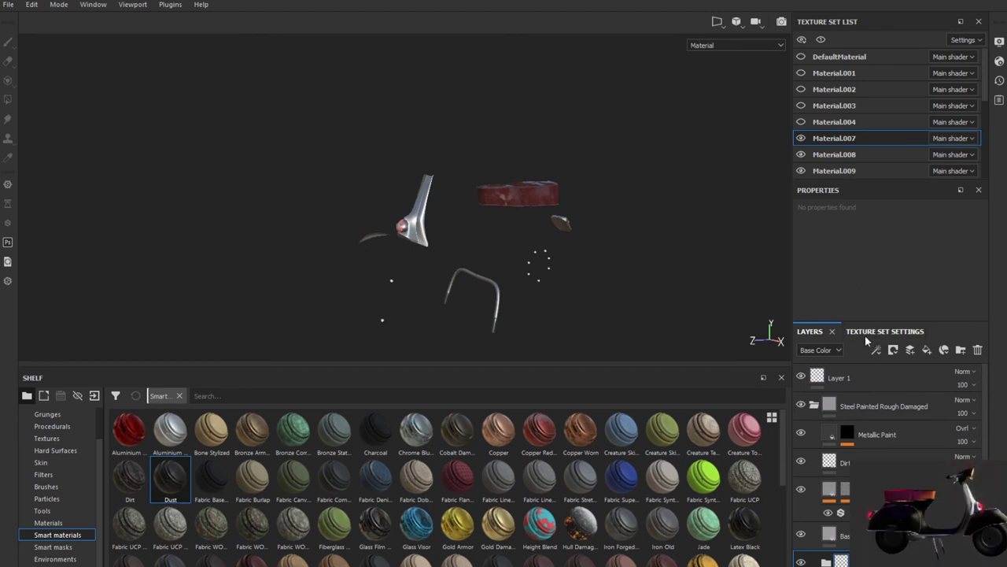
# - Hide Material.007, Material.008, Material.010 and Material.011 in the viewport
pyautogui.click(827, 153)
pyautogui.click(801, 137)
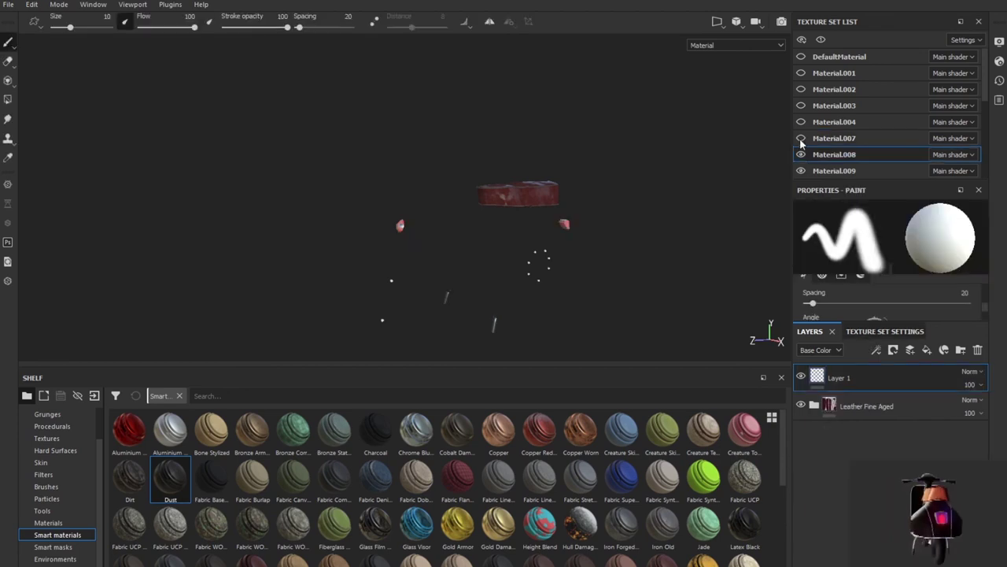
pyautogui.click(800, 155)
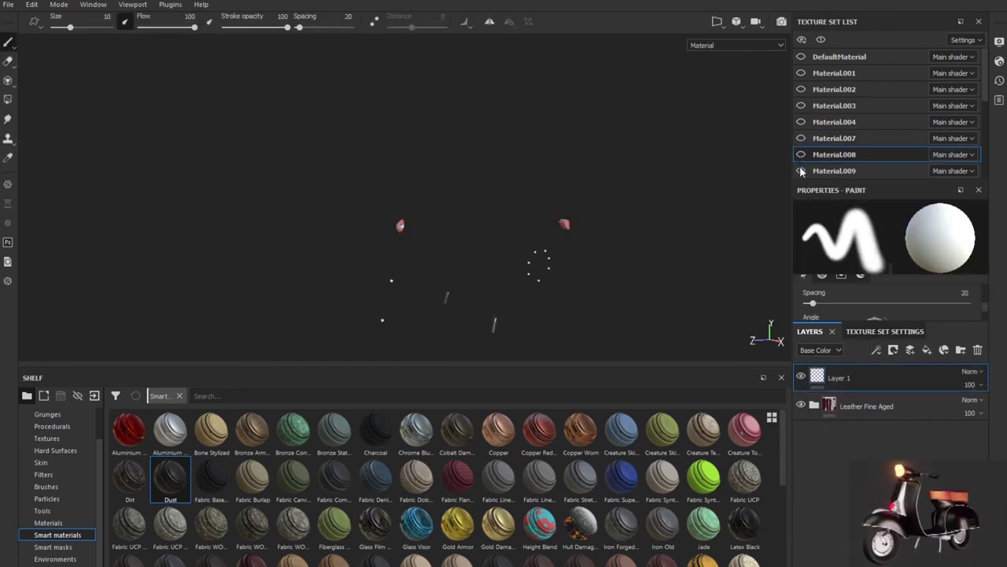
pyautogui.scroll(-1, 802, 165)
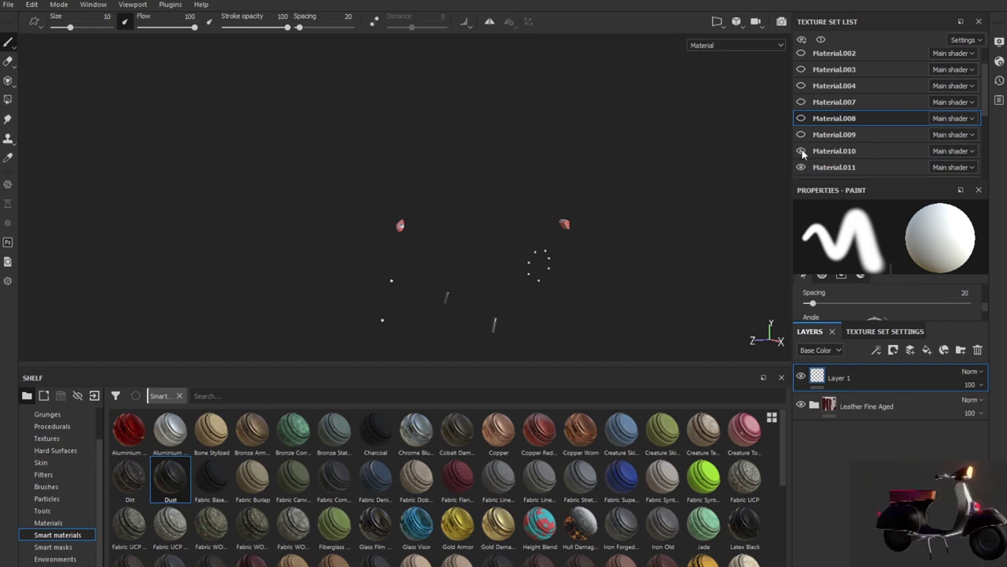
pyautogui.click(801, 151)
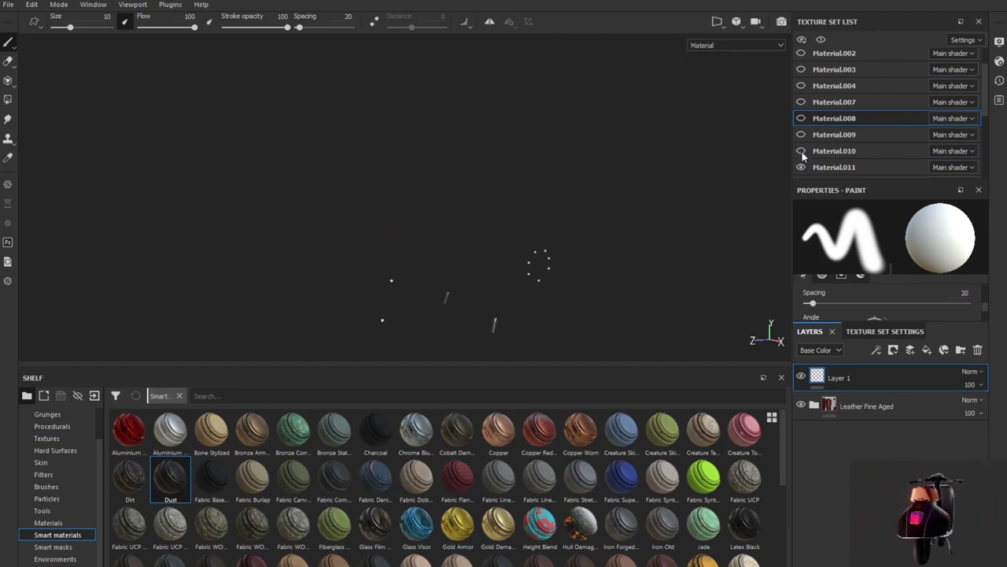
pyautogui.click(802, 167)
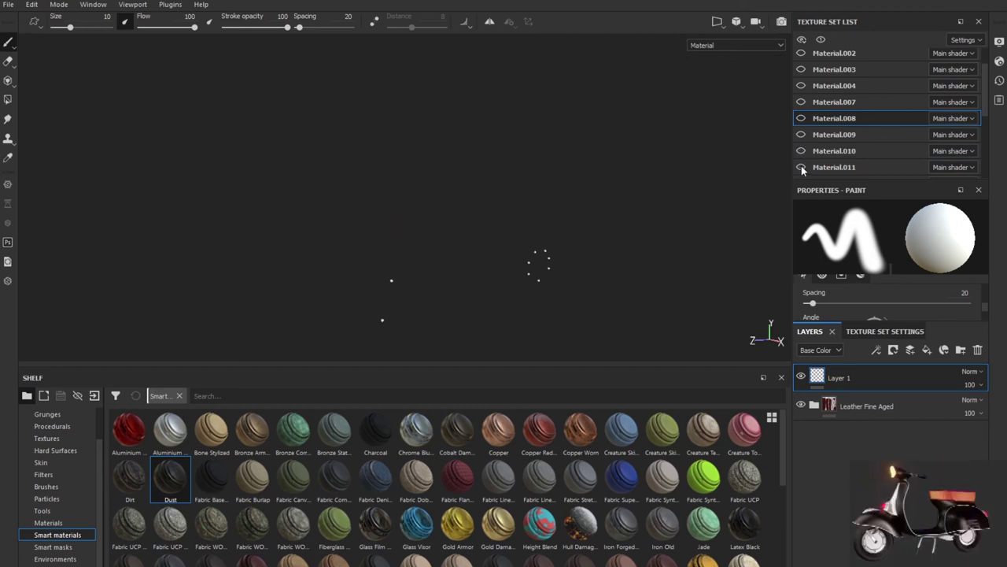
pyautogui.scroll(-2, 801, 165)
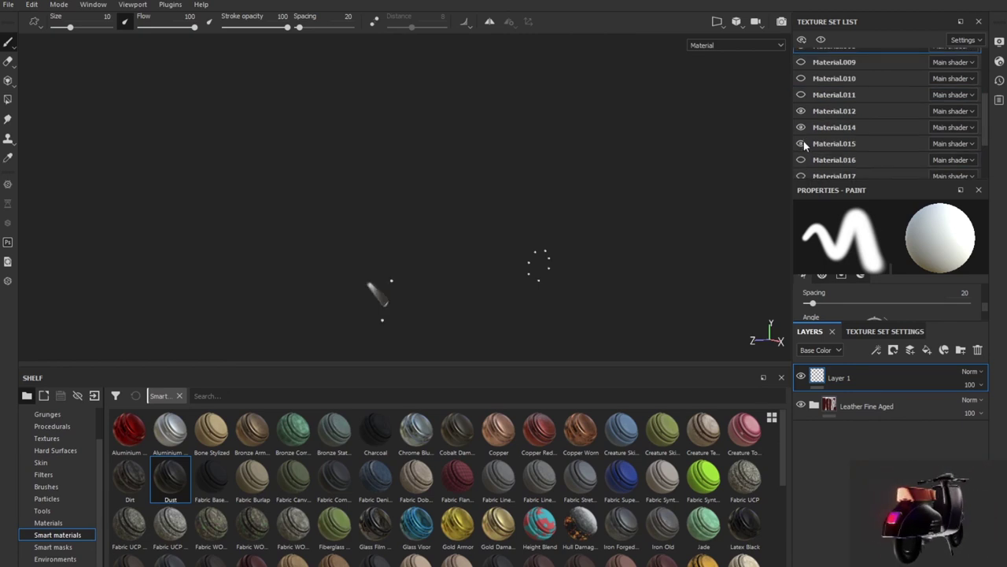
# - Apply Steel Painted Rough Damaged to the Material.014 texture set
pyautogui.click(801, 128)
pyautogui.click(802, 129)
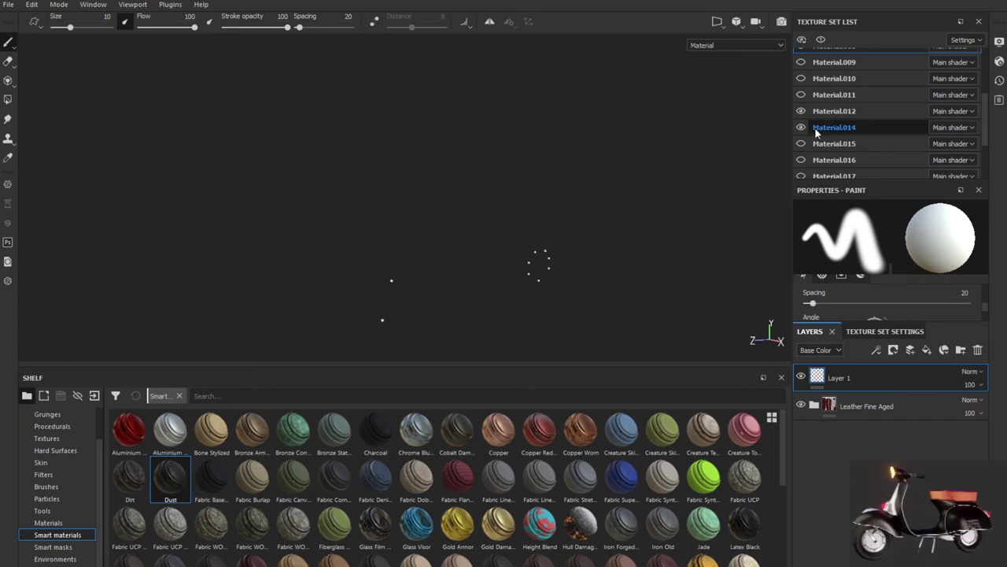
pyautogui.click(806, 131)
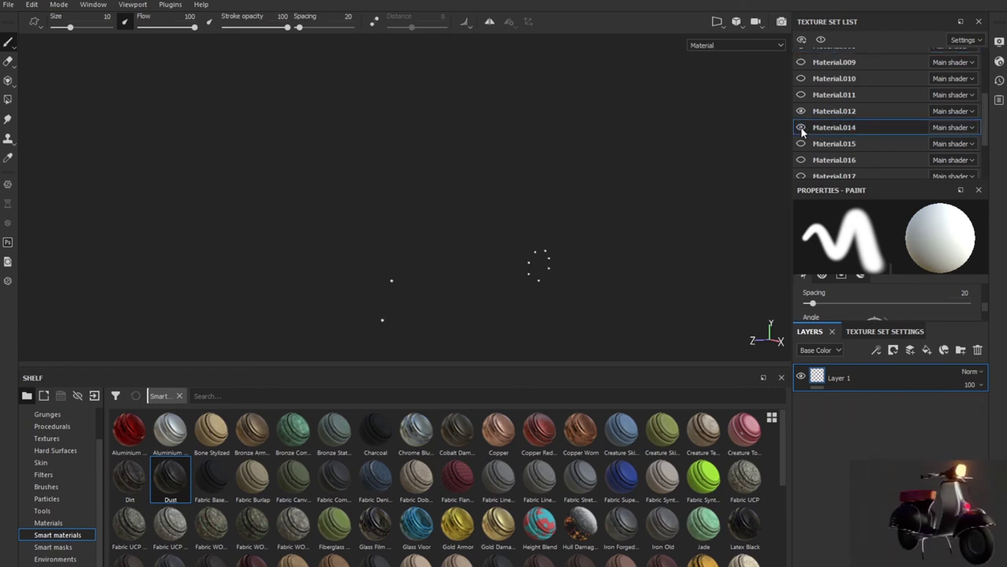
pyautogui.scroll(-5, 740, 520)
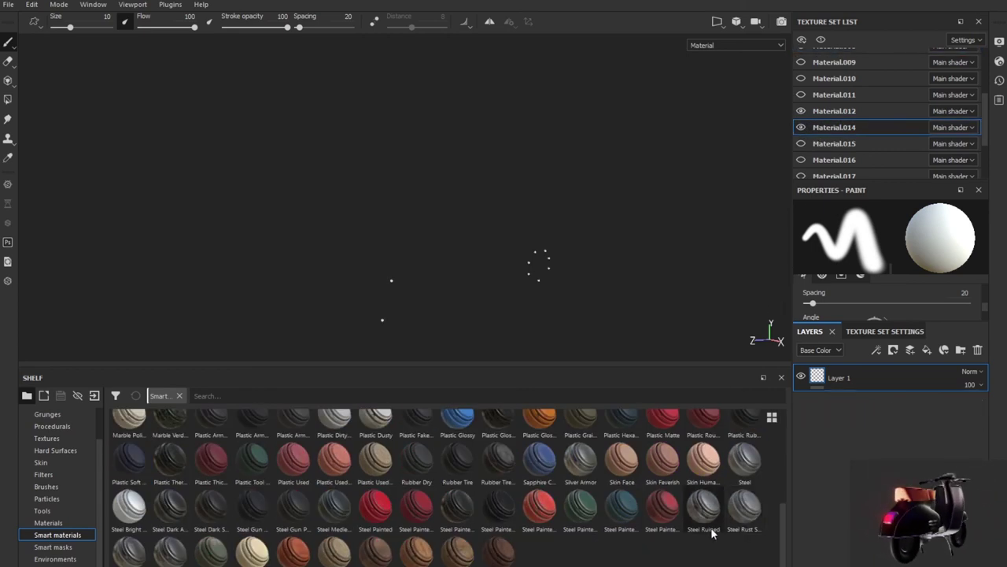
pyautogui.moveTo(499, 512); pyautogui.dragTo(834, 379)
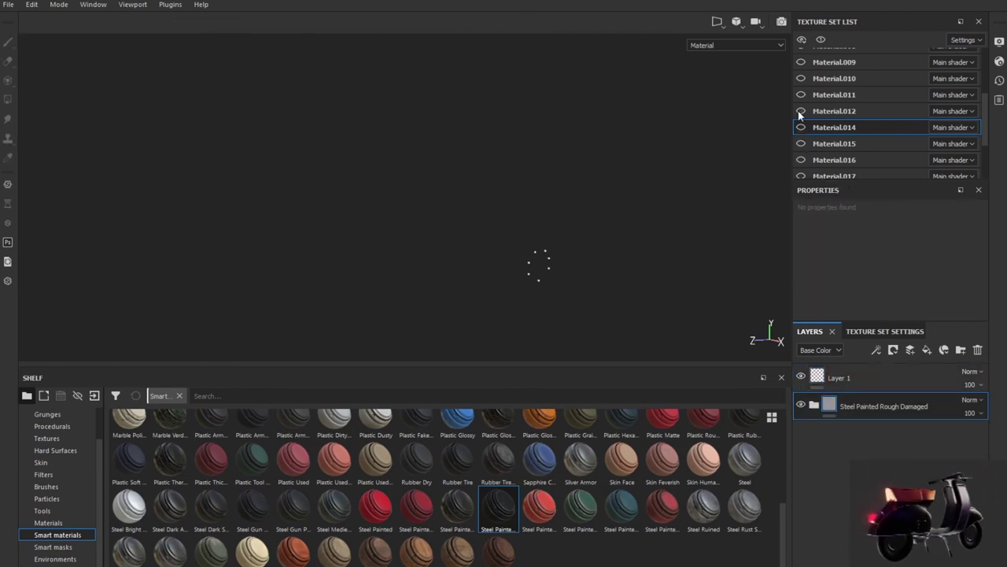
# - Apply Steel Painted Rough Damaged to the Material.019 texture set
pyautogui.click(801, 114)
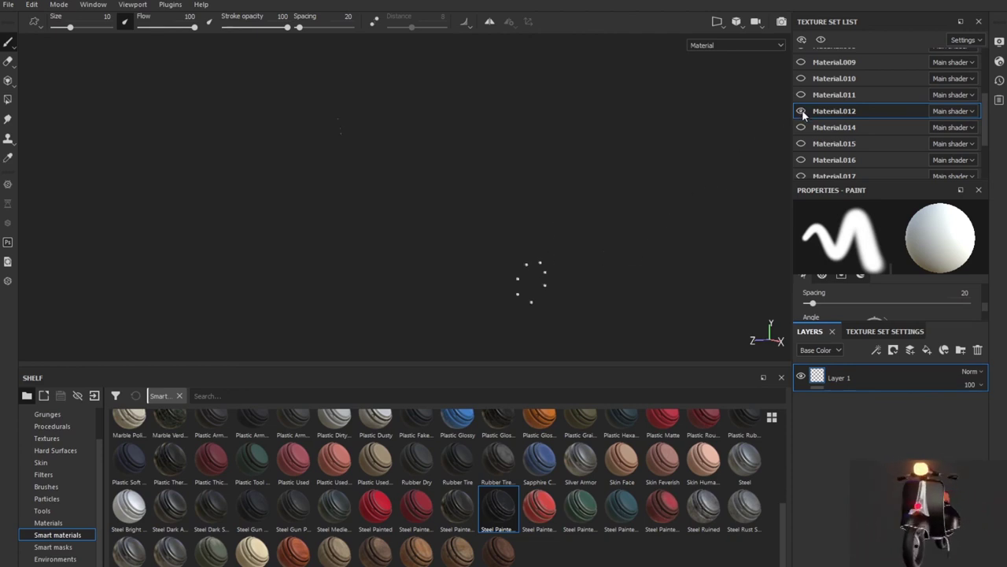
pyautogui.scroll(-3, 827, 161)
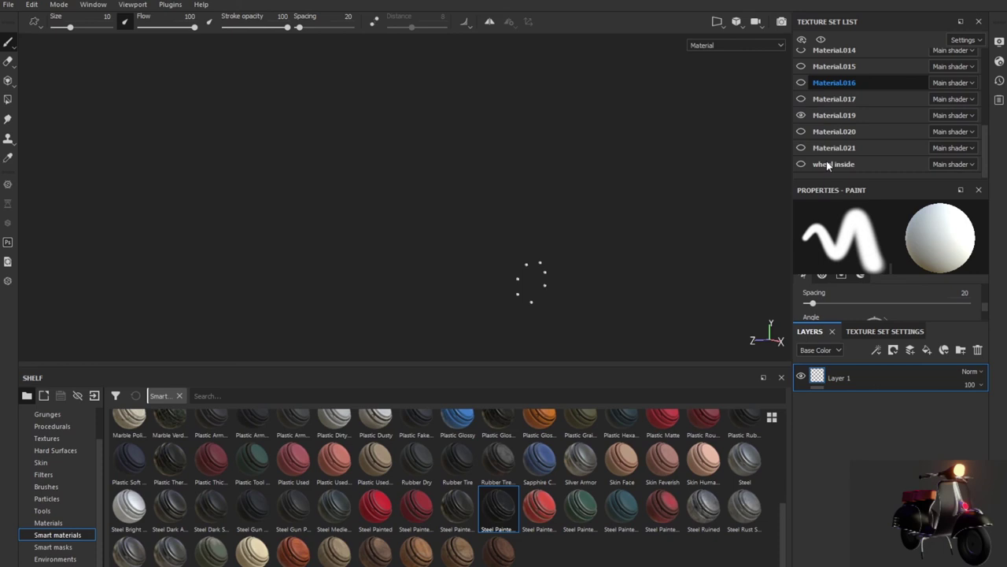
pyautogui.click(819, 115)
pyautogui.moveTo(499, 512); pyautogui.dragTo(865, 378)
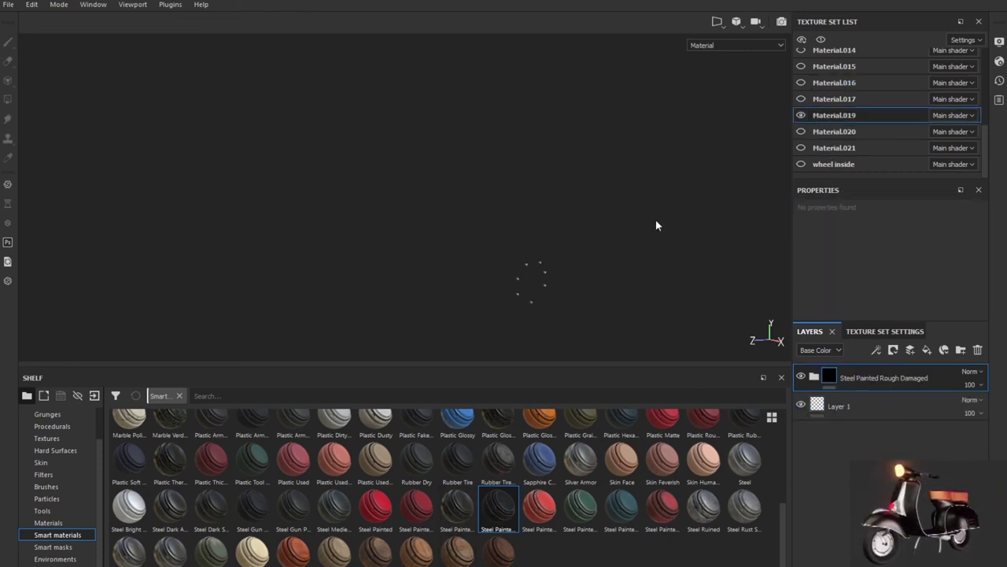
pyautogui.scroll(2, 873, 159)
pyautogui.scroll(3, 873, 156)
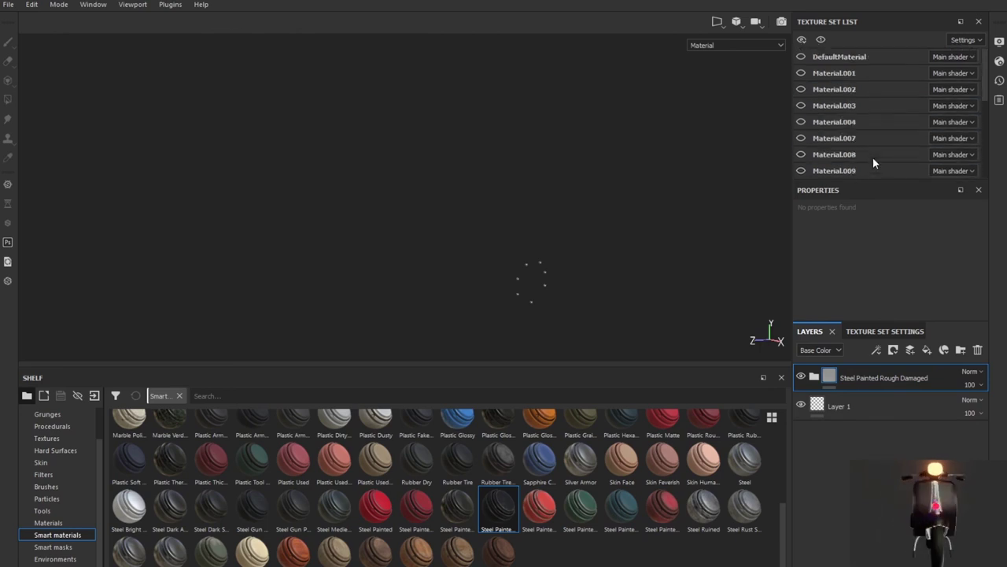
pyautogui.click(802, 40)
# - Show all texture sets, orbit around the whole weathered scooter, then select Material.001
pyautogui.click(815, 57)
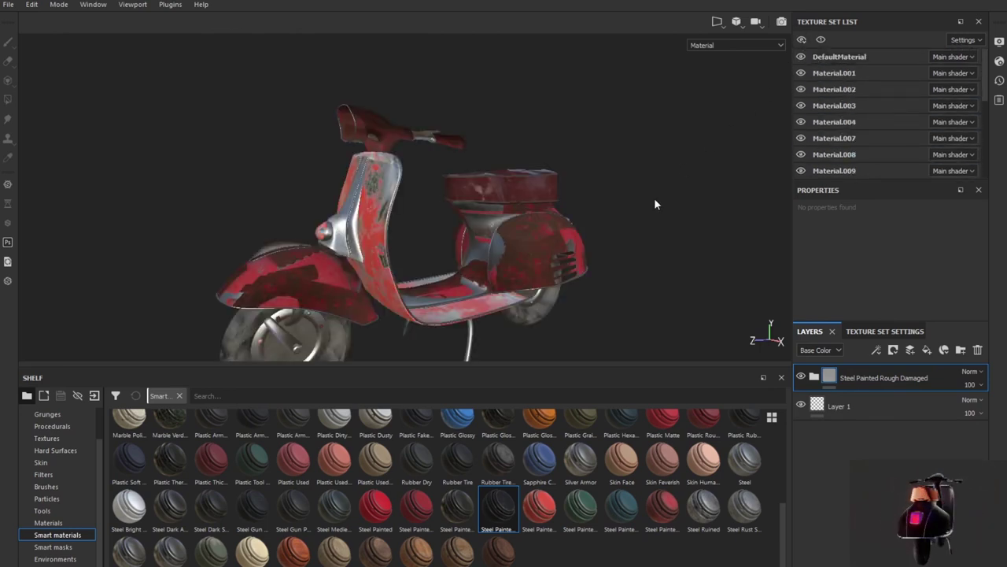
pyautogui.moveTo(640, 239)
pyautogui.keyDown('alt'); pyautogui.mouseDown()
pyautogui.moveTo(634, 283)
pyautogui.moveTo(919, 292)
pyautogui.moveTo(599, 270)
pyautogui.moveTo(559, 292)
pyautogui.moveTo(549, 264)
pyautogui.mouseUp(); pyautogui.keyUp('alt')
pyautogui.moveTo(549, 263)
pyautogui.keyDown('alt'); pyautogui.mouseDown(button='right')
pyautogui.moveTo(688, 376)
pyautogui.moveTo(606, 286)
pyautogui.mouseUp(button='right'); pyautogui.keyUp('alt')
pyautogui.keyDown('alt'); pyautogui.moveTo(607, 286); pyautogui.dragTo(611, 283); pyautogui.keyUp('alt')
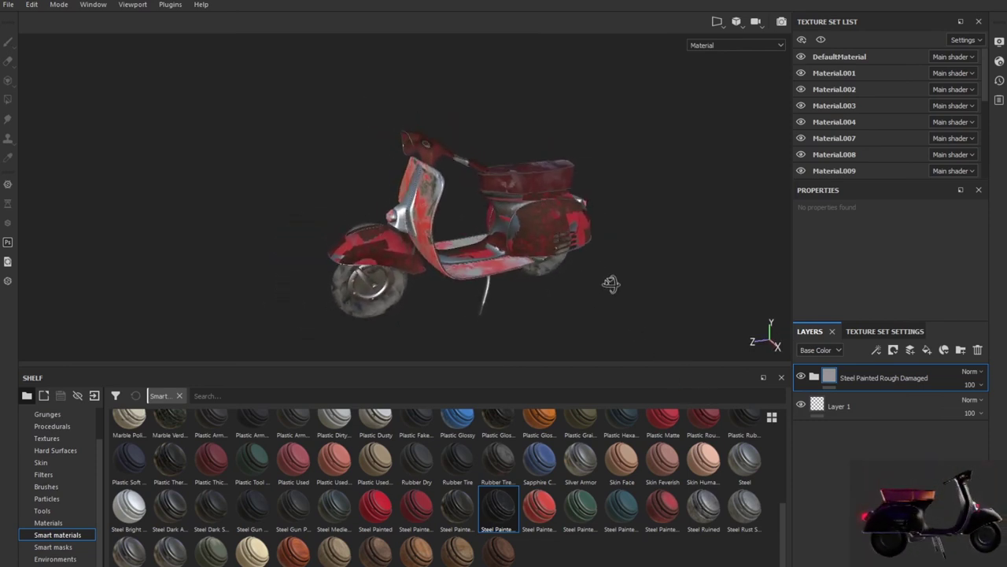
pyautogui.scroll(-3, 847, 110)
pyautogui.scroll(-3, 846, 101)
pyautogui.scroll(6, 846, 101)
pyautogui.click(841, 58)
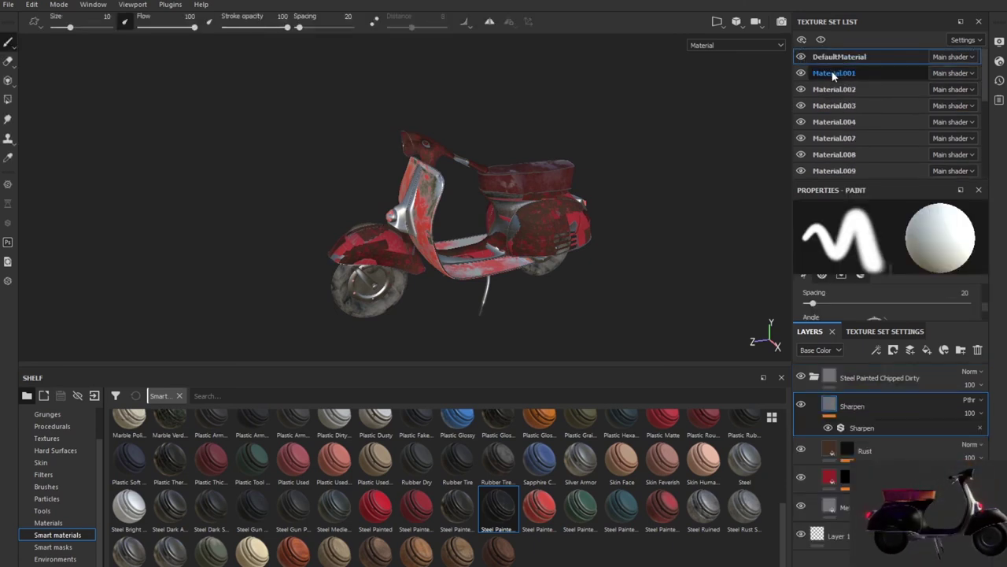
pyautogui.click(799, 73)
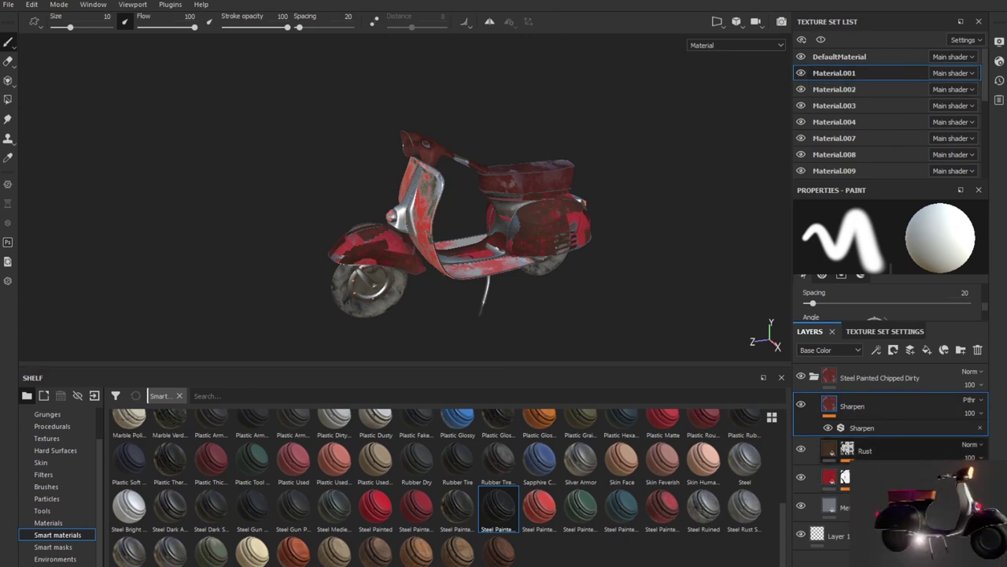
# - Select the Rust fill layer and experiment with its UV tiling scale
pyautogui.click(866, 451)
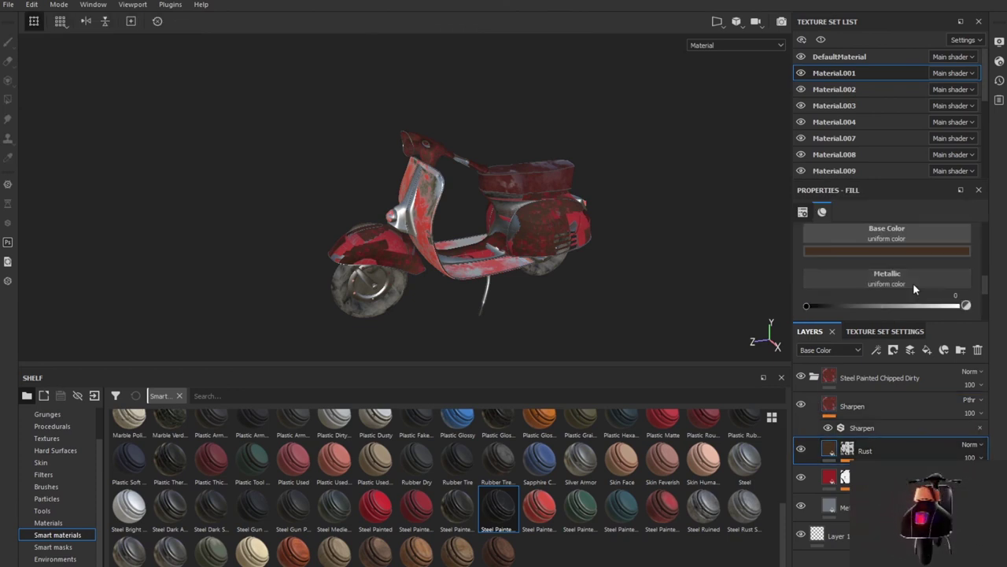
pyautogui.scroll(-3, 913, 289)
pyautogui.scroll(3, 913, 289)
pyautogui.scroll(2, 913, 290)
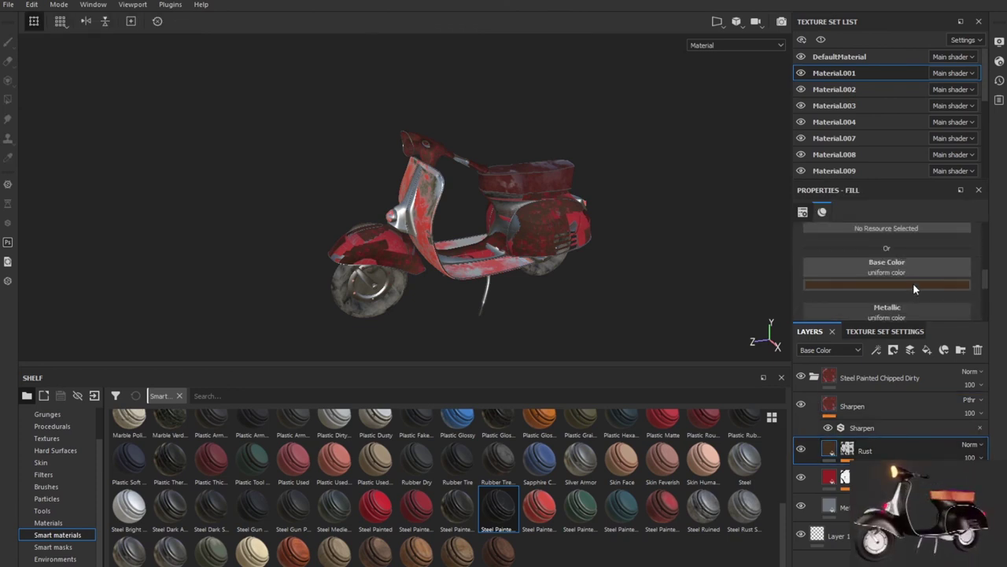
pyautogui.scroll(3, 913, 289)
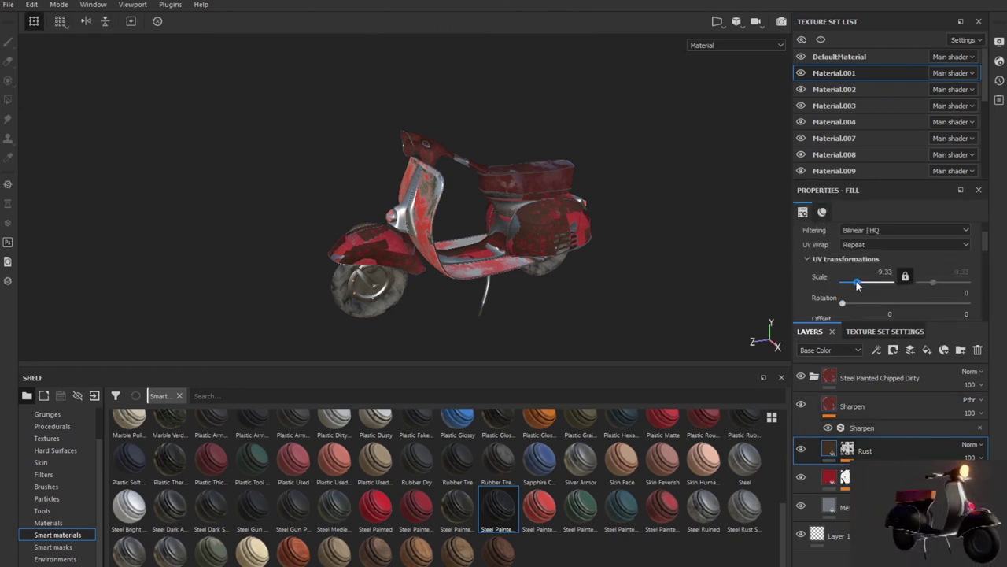
pyautogui.moveTo(856, 281); pyautogui.dragTo(848, 286)
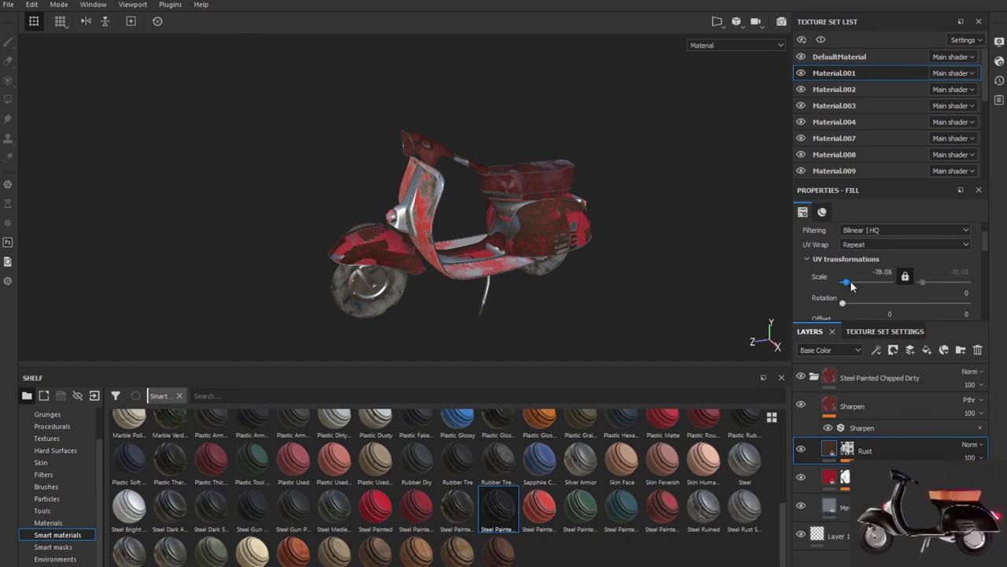
pyautogui.moveTo(852, 285); pyautogui.dragTo(870, 286)
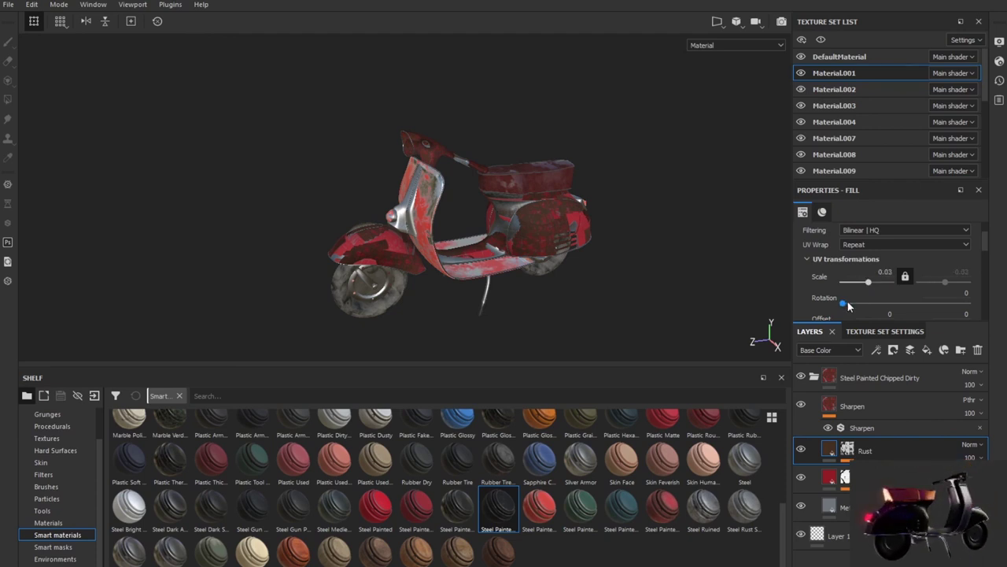
# - Raise the Rust layer's roughness and lower its height to 0.0117
pyautogui.scroll(-2, 880, 304)
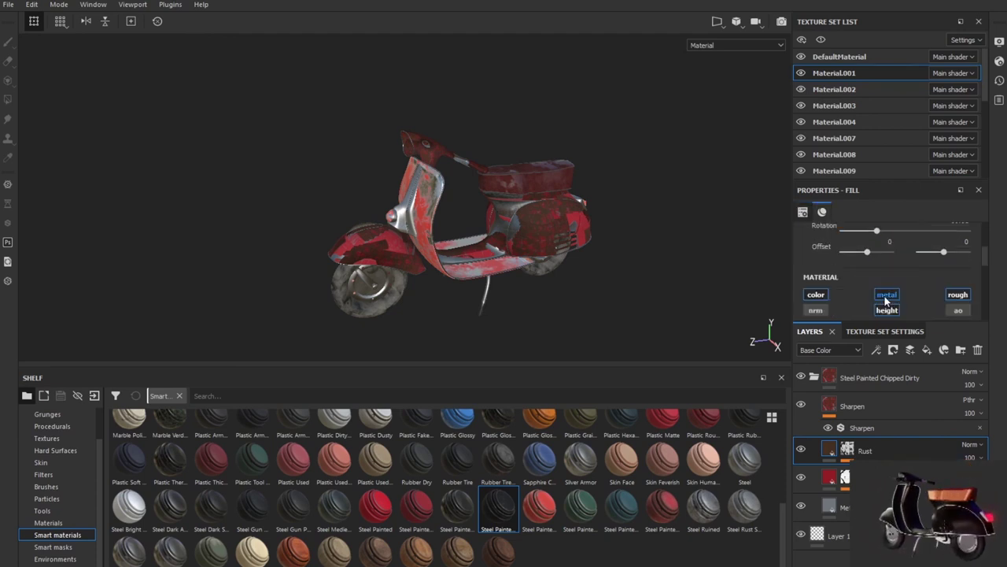
pyautogui.scroll(-2, 923, 284)
pyautogui.scroll(-2, 923, 284)
pyautogui.scroll(-1, 923, 284)
pyautogui.scroll(-1, 924, 284)
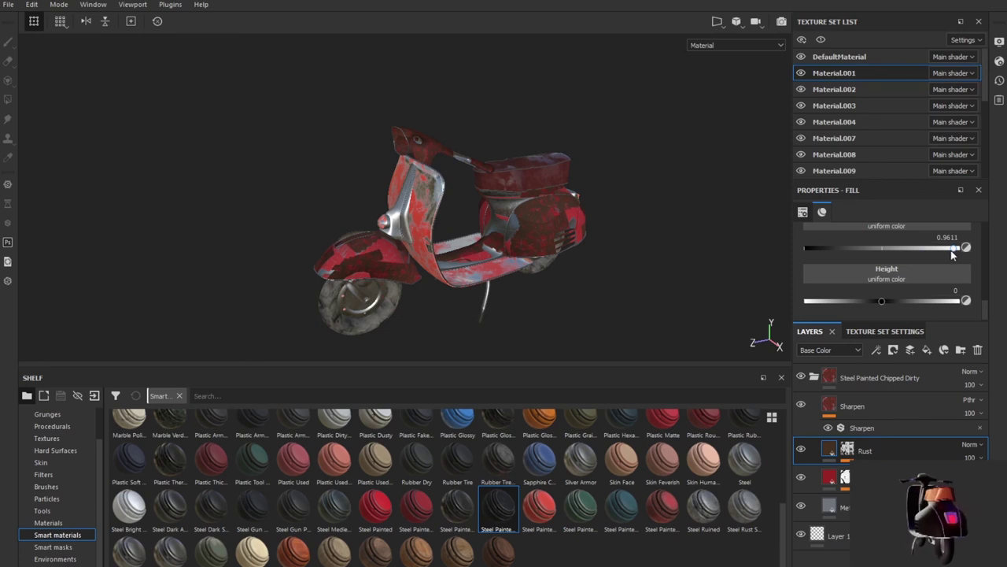
pyautogui.moveTo(824, 249); pyautogui.dragTo(937, 252)
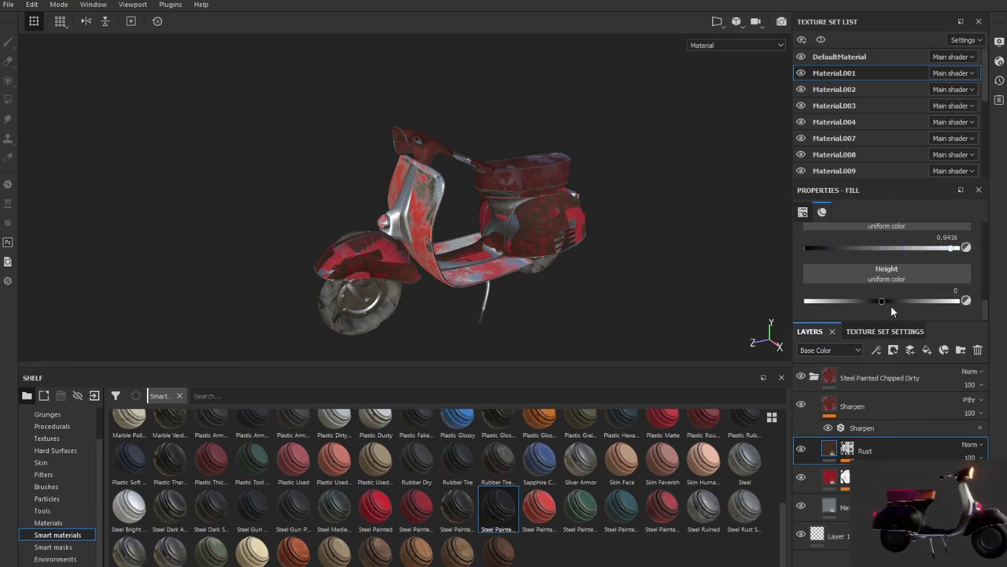
pyautogui.moveTo(885, 306)
pyautogui.mouseDown()
pyautogui.moveTo(924, 309)
pyautogui.moveTo(889, 300)
pyautogui.mouseUp()
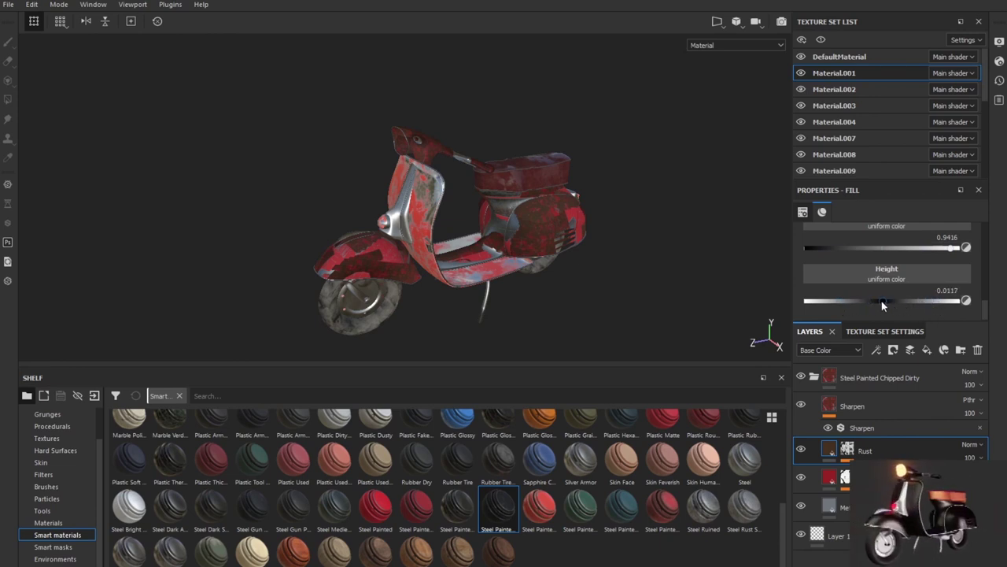
# - Set the Rust pattern's UV tiling scale to 3.16
pyautogui.scroll(5, 889, 300)
pyautogui.scroll(-1, 890, 298)
pyautogui.scroll(1, 890, 298)
pyautogui.scroll(2, 890, 294)
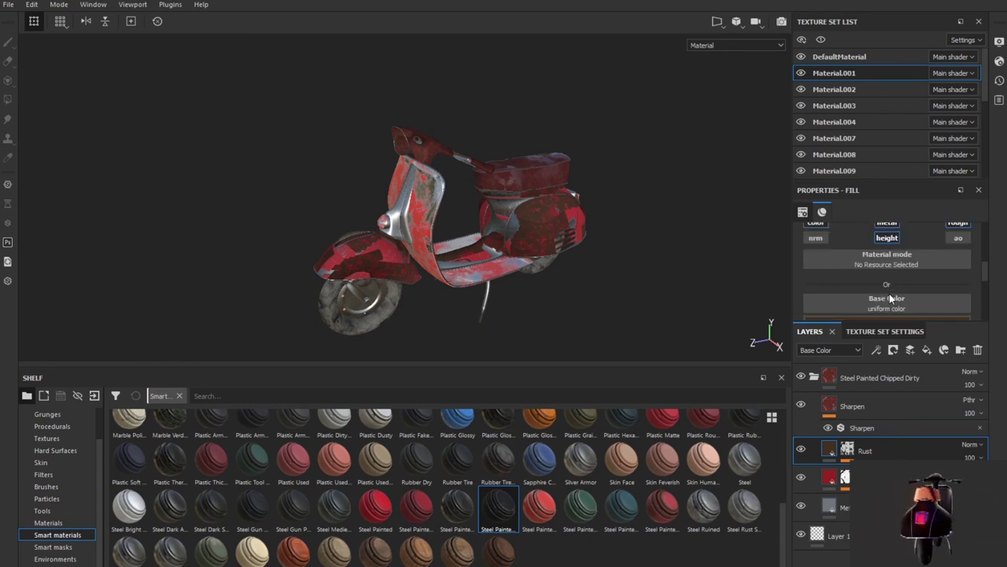
pyautogui.scroll(2, 889, 294)
pyautogui.scroll(3, 870, 258)
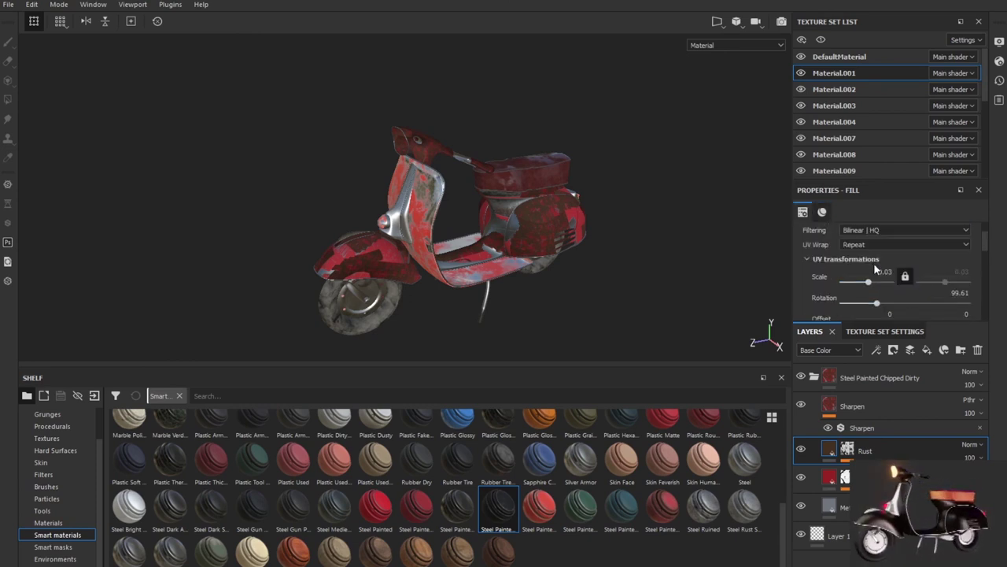
pyautogui.moveTo(868, 282); pyautogui.dragTo(885, 283)
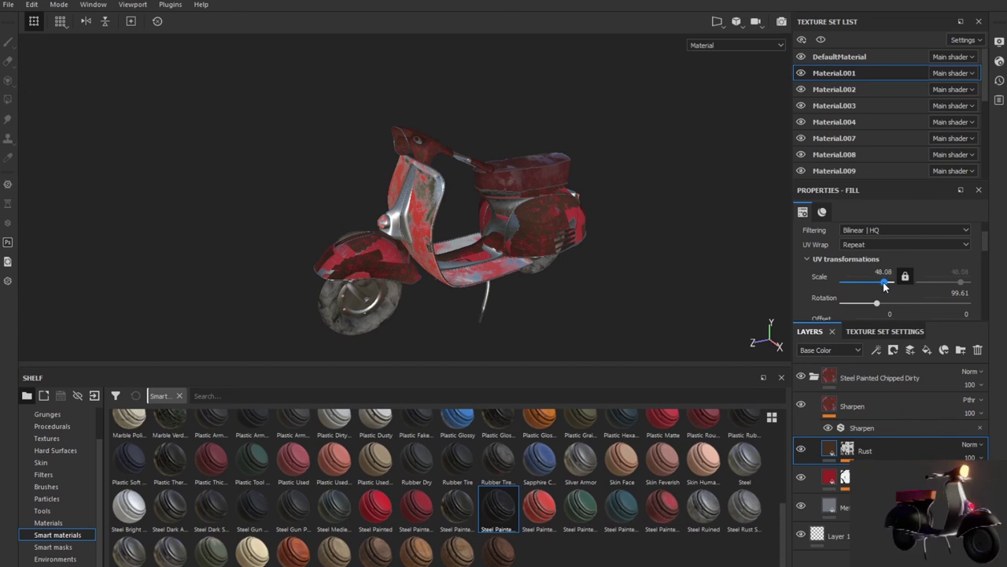
pyautogui.moveTo(858, 287); pyautogui.dragTo(874, 285)
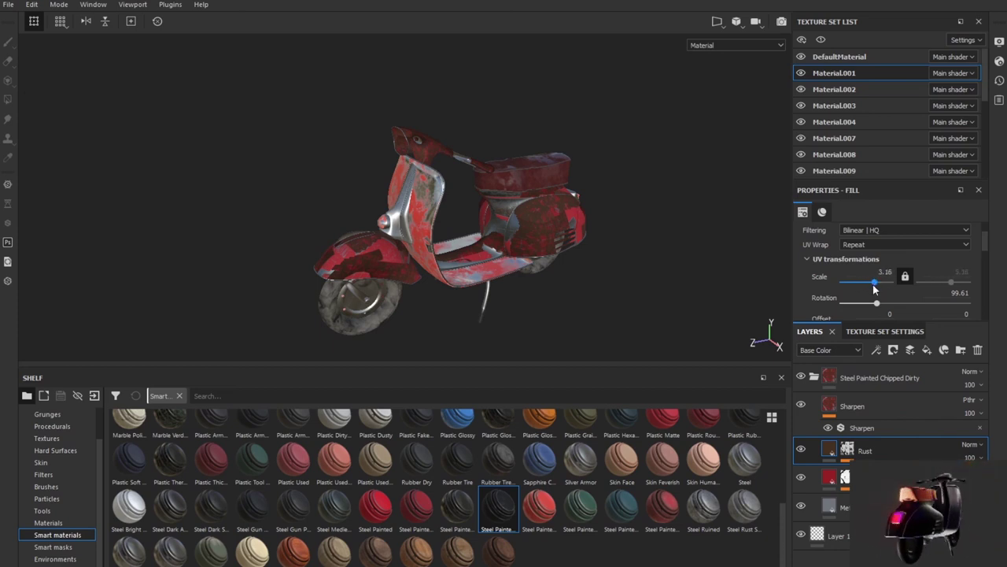
pyautogui.scroll(1, 874, 288)
pyautogui.scroll(-2, 875, 283)
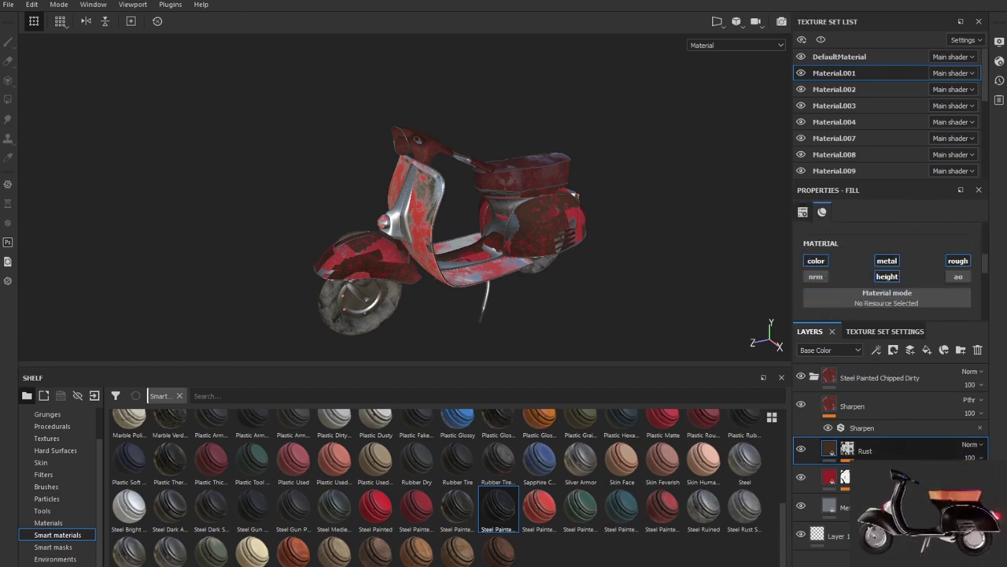
# - Give the red paint layer below Rust metallic 0.35 and a lower roughness
pyautogui.click(874, 477)
pyautogui.scroll(-3, 913, 255)
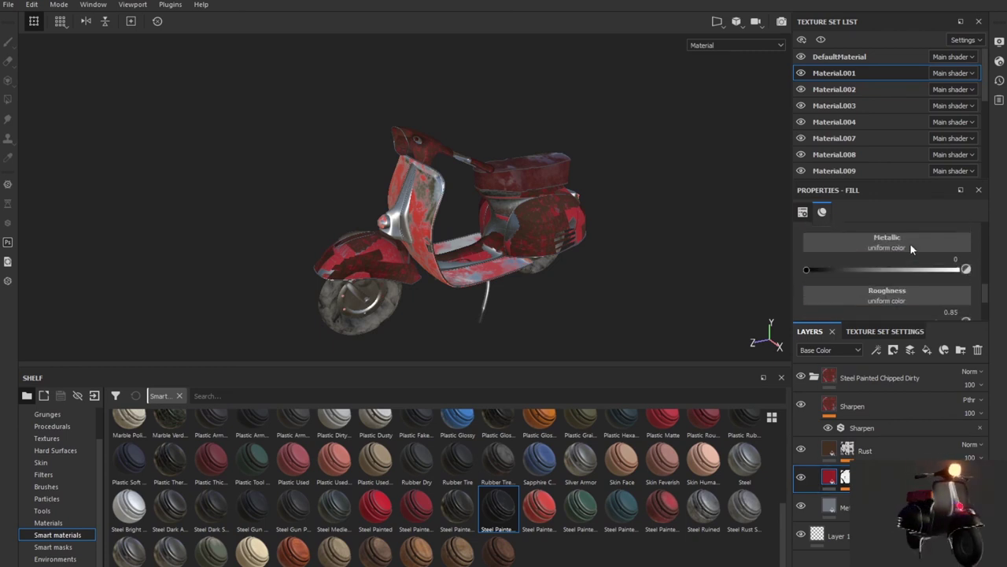
pyautogui.moveTo(808, 270); pyautogui.dragTo(836, 269)
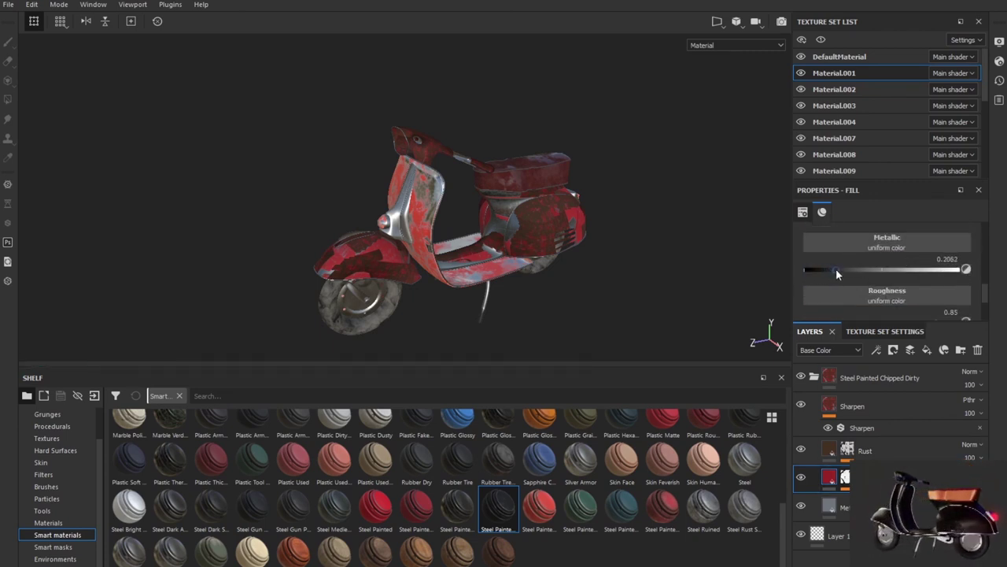
pyautogui.moveTo(837, 270); pyautogui.dragTo(862, 269)
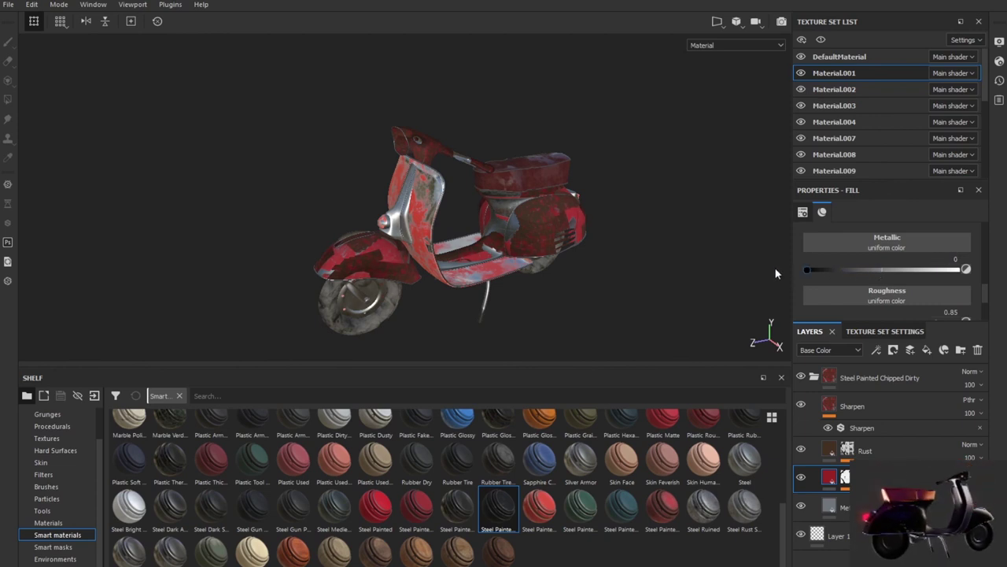
pyautogui.moveTo(863, 270); pyautogui.dragTo(859, 270)
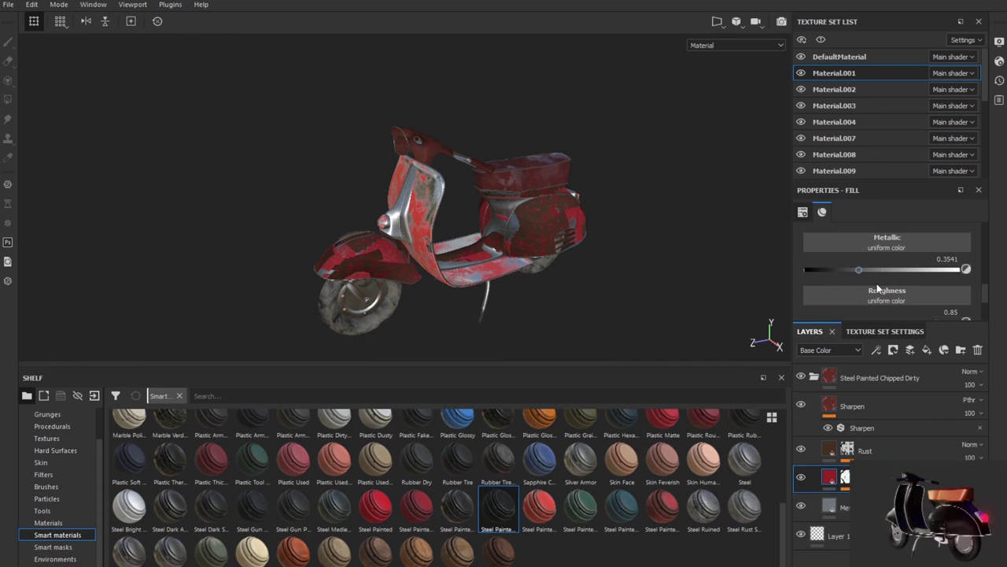
pyautogui.scroll(-2, 876, 284)
pyautogui.moveTo(942, 250); pyautogui.dragTo(909, 250)
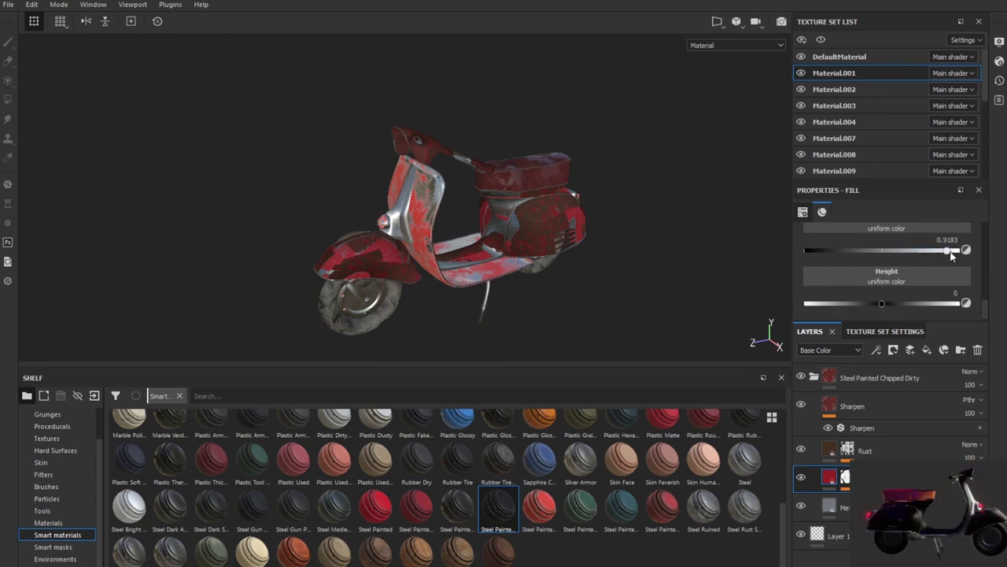
# - Select the Sharpen layer and enlarge the properties panel to reveal the brush settings
pyautogui.click(879, 410)
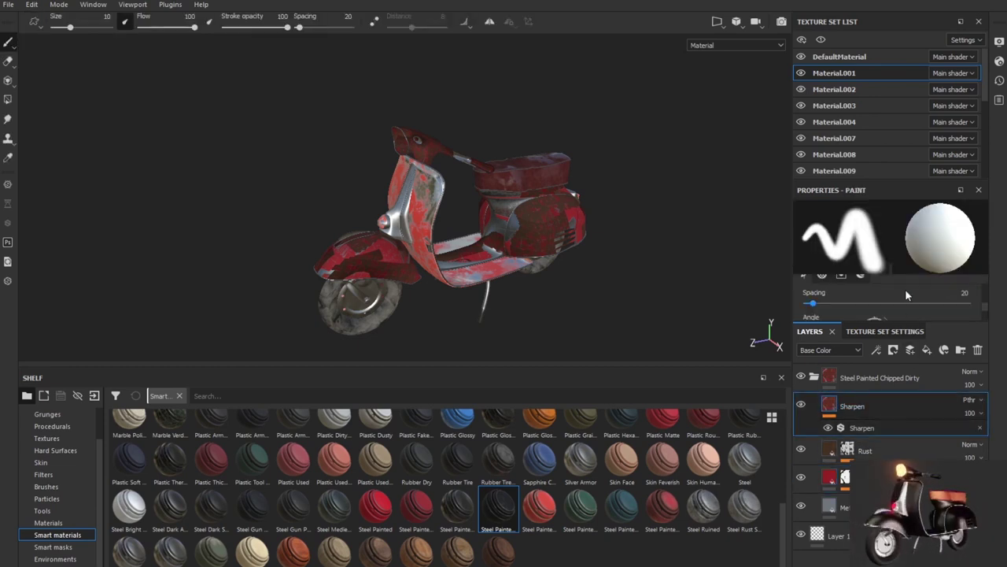
pyautogui.scroll(-1, 905, 302)
pyautogui.scroll(-1, 905, 303)
pyautogui.scroll(-1, 904, 302)
pyautogui.scroll(-1, 904, 302)
pyautogui.scroll(-1, 904, 302)
pyautogui.scroll(-1, 904, 302)
pyautogui.scroll(-1, 904, 302)
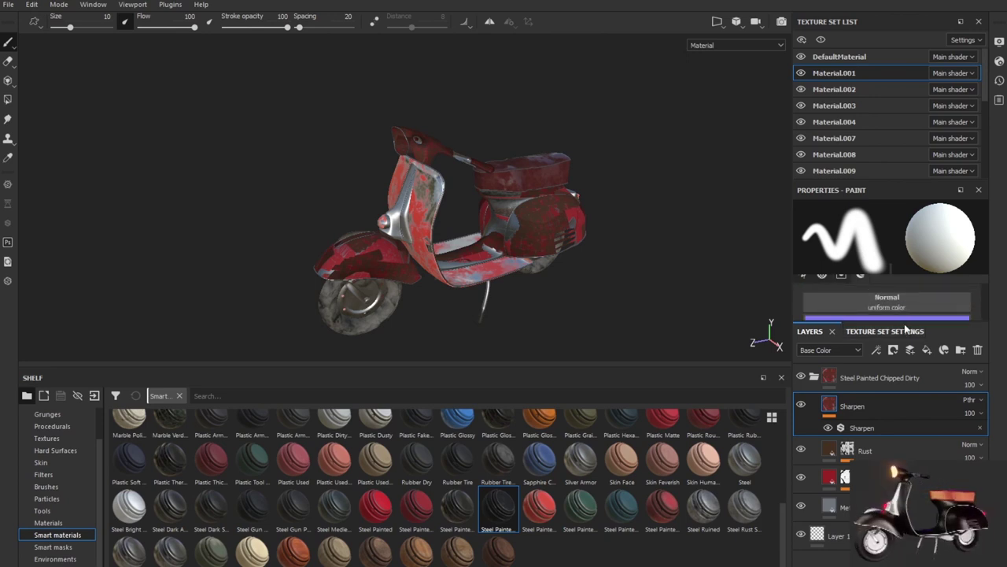
pyautogui.moveTo(912, 326); pyautogui.dragTo(912, 454)
# - Set the brush stroke opacity to 73 and size to about 17.55
pyautogui.scroll(-1, 905, 362)
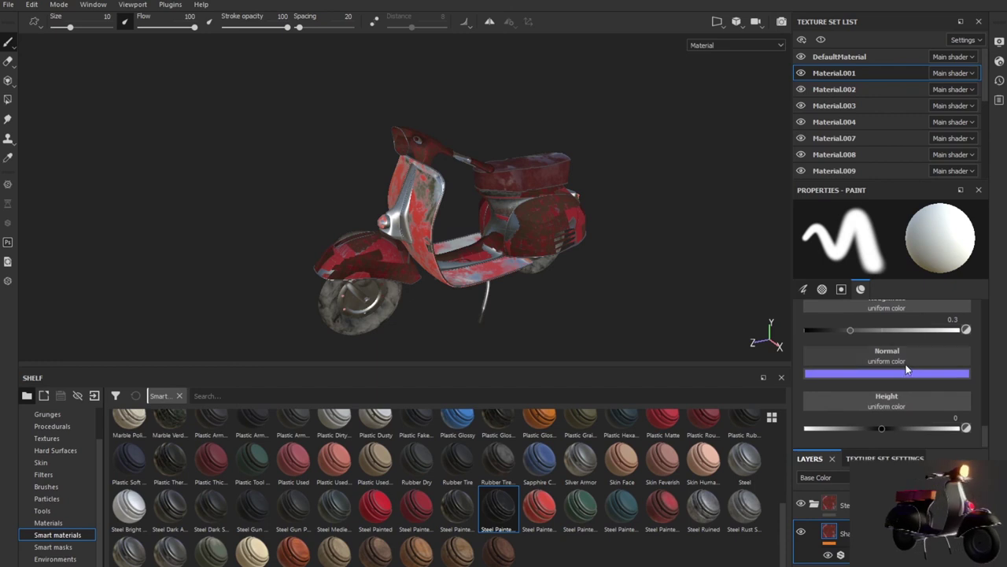
pyautogui.scroll(-1, 905, 362)
pyautogui.scroll(1, 905, 362)
pyautogui.scroll(1, 904, 362)
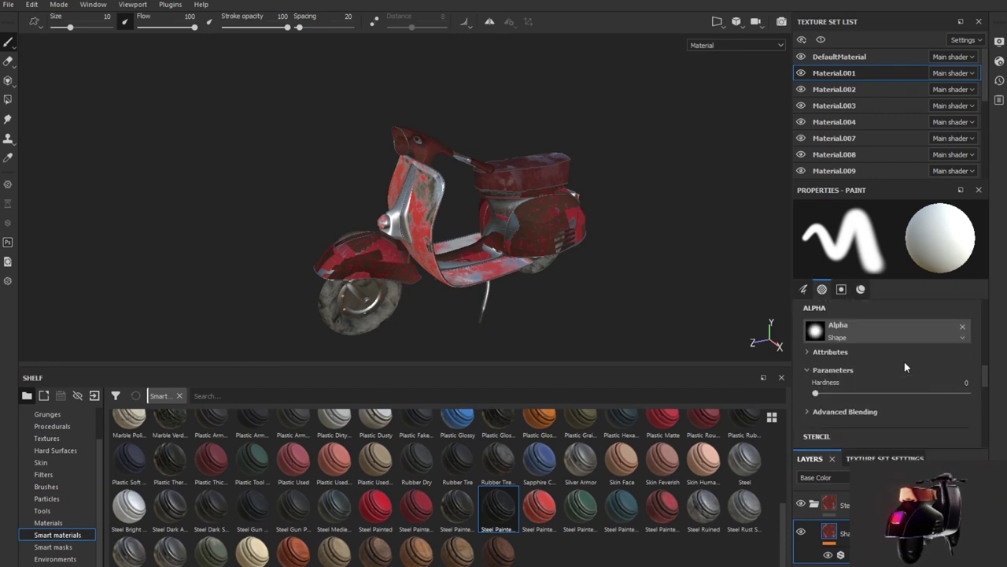
pyautogui.scroll(1, 894, 365)
pyautogui.scroll(1, 894, 366)
pyautogui.scroll(1, 897, 368)
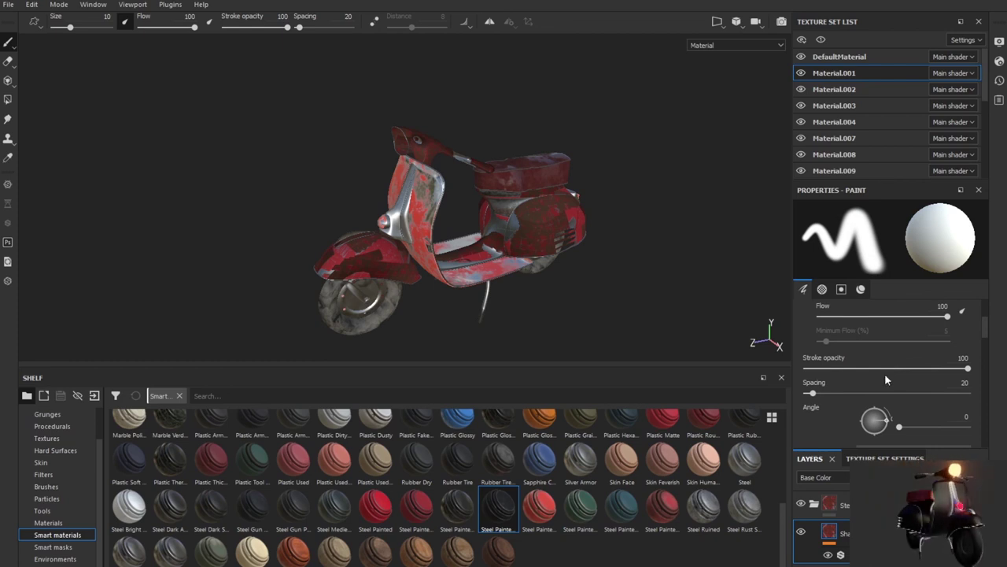
pyautogui.scroll(1, 866, 378)
pyautogui.moveTo(968, 368); pyautogui.dragTo(925, 370)
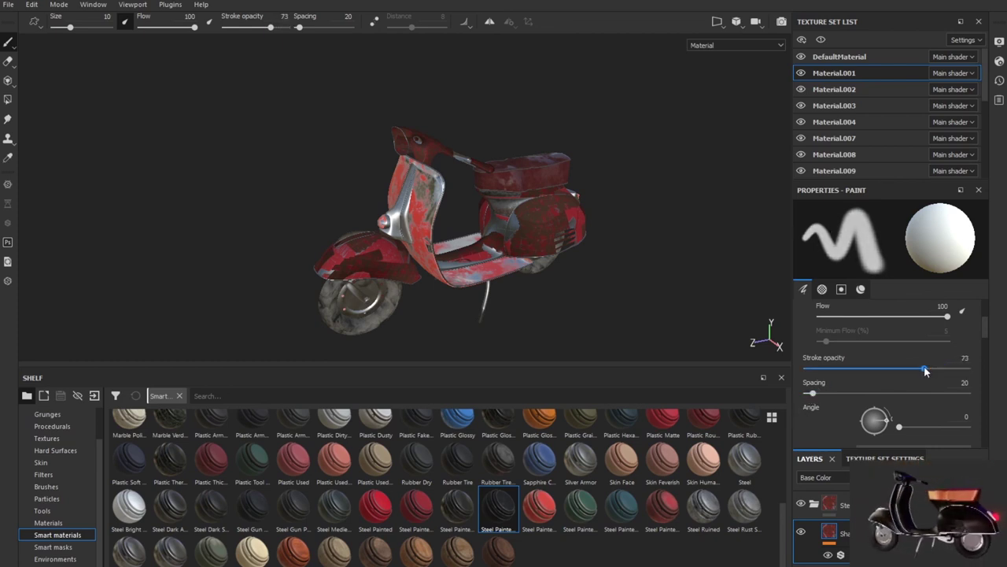
pyautogui.scroll(3, 924, 359)
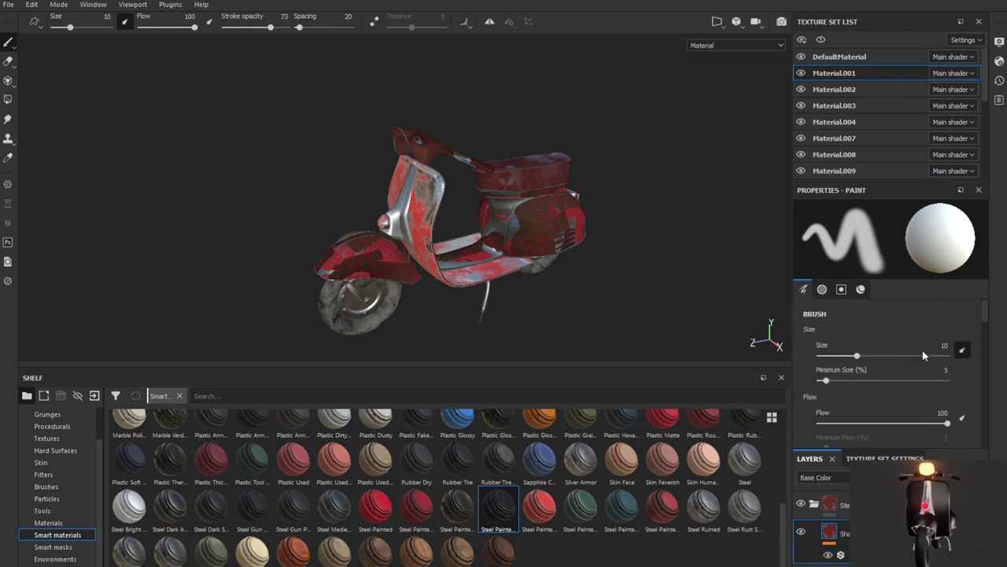
pyautogui.moveTo(854, 353); pyautogui.dragTo(873, 359)
pyautogui.scroll(-3, 920, 437)
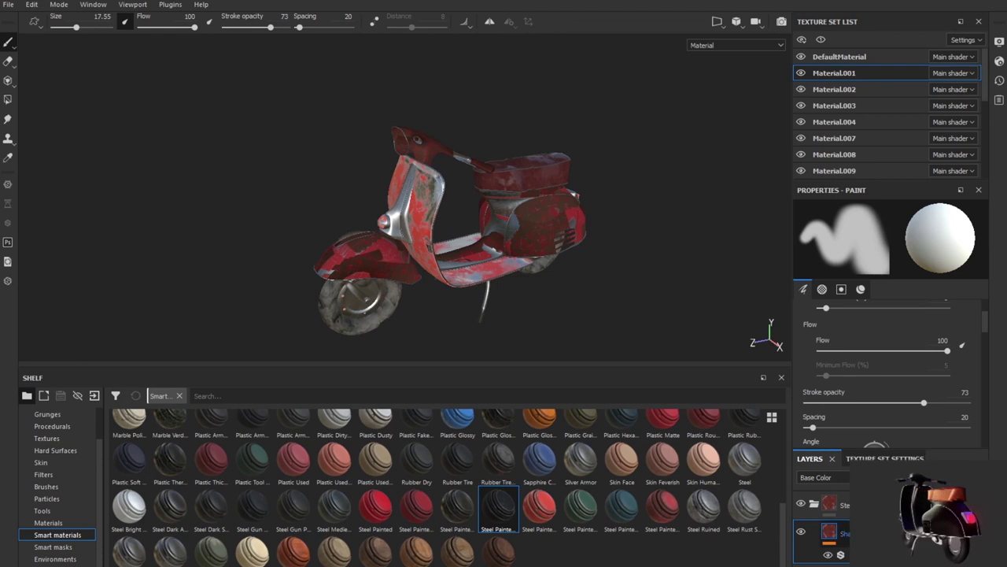
pyautogui.click(834, 519)
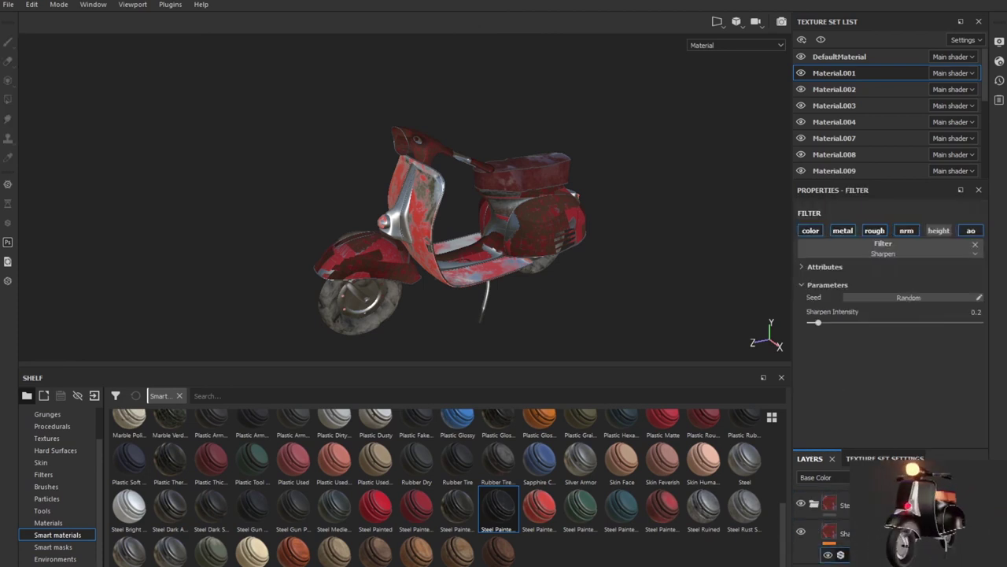
# - Set Sharpen Intensity to 0.24, then give the grey fill metallic 0.821 and roughness about 0.18
pyautogui.moveTo(821, 324); pyautogui.dragTo(828, 323)
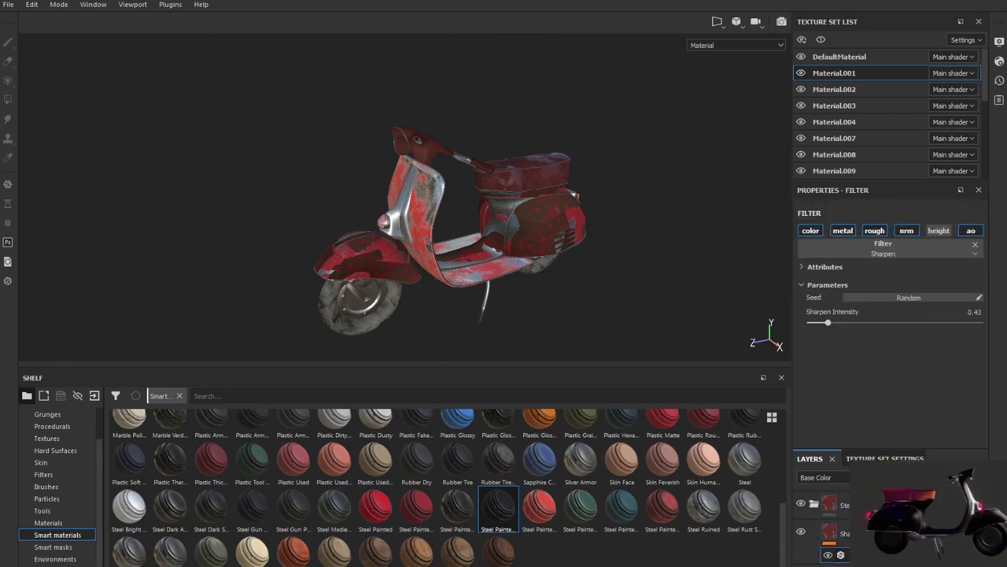
pyautogui.moveTo(823, 323); pyautogui.dragTo(819, 323)
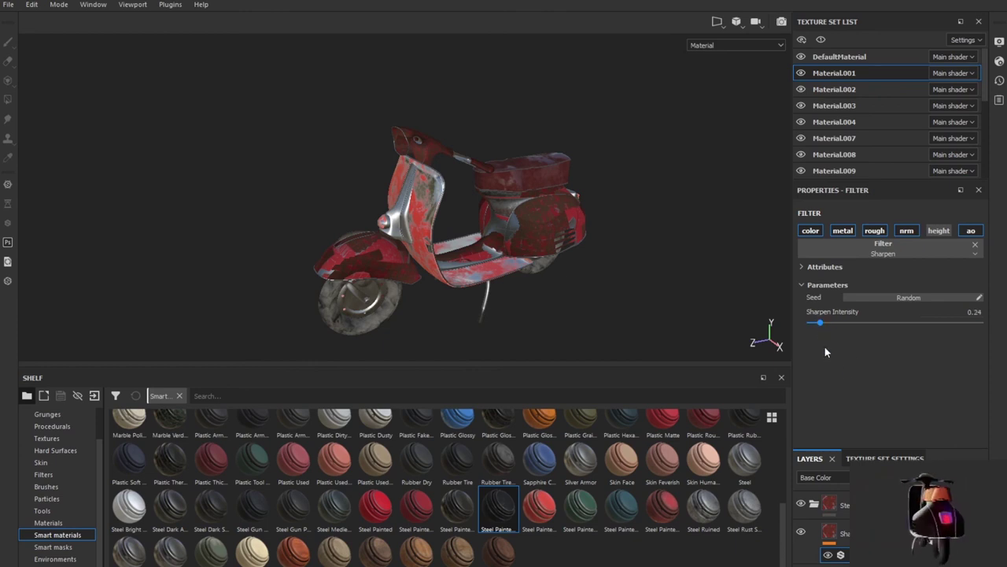
pyautogui.click(829, 530)
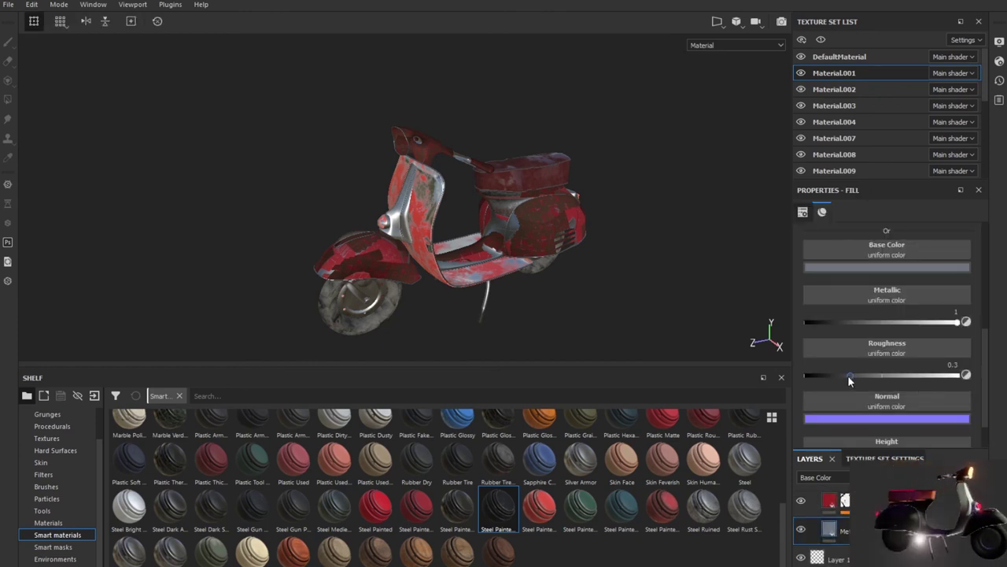
pyautogui.moveTo(850, 375)
pyautogui.mouseDown()
pyautogui.moveTo(865, 375)
pyautogui.moveTo(832, 375)
pyautogui.mouseUp()
pyautogui.moveTo(958, 322); pyautogui.dragTo(932, 322)
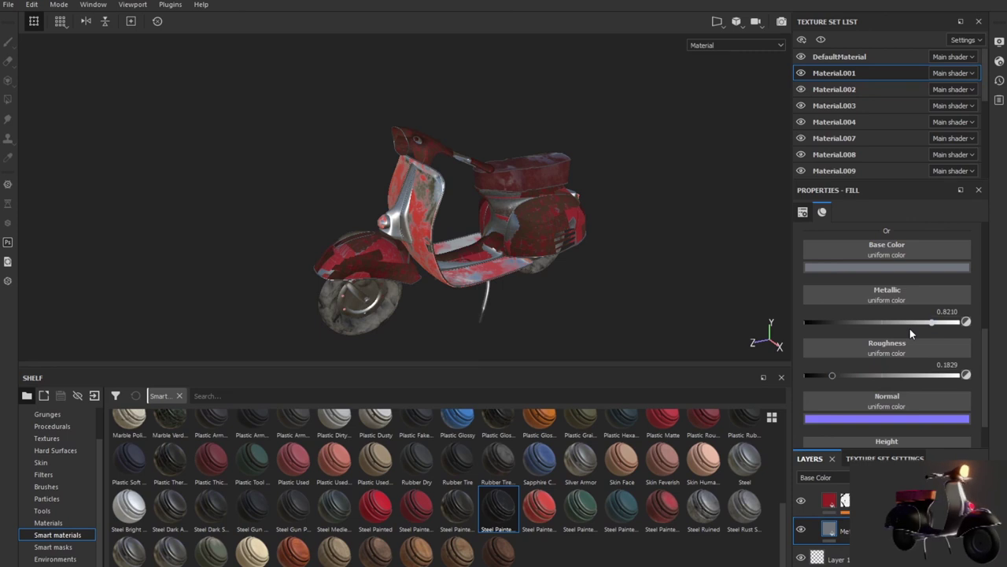
# - Switch to the paint brush and review the Sharpen filter's settings and attributes
pyautogui.scroll(2, 910, 328)
pyautogui.scroll(1, 909, 324)
pyautogui.scroll(2, 909, 324)
pyautogui.scroll(-3, 908, 323)
pyautogui.scroll(-2, 908, 323)
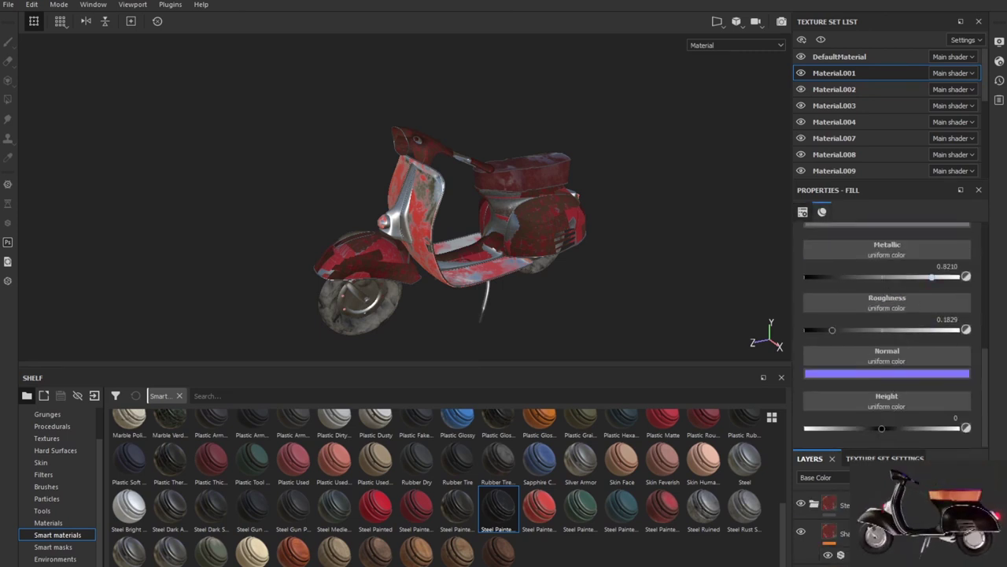
pyautogui.press('1')
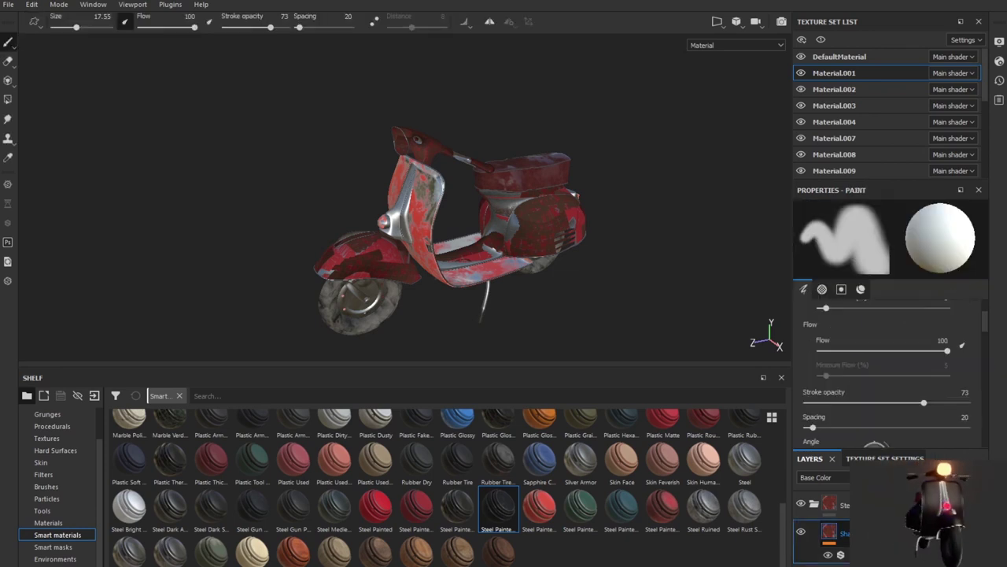
pyautogui.click(841, 517)
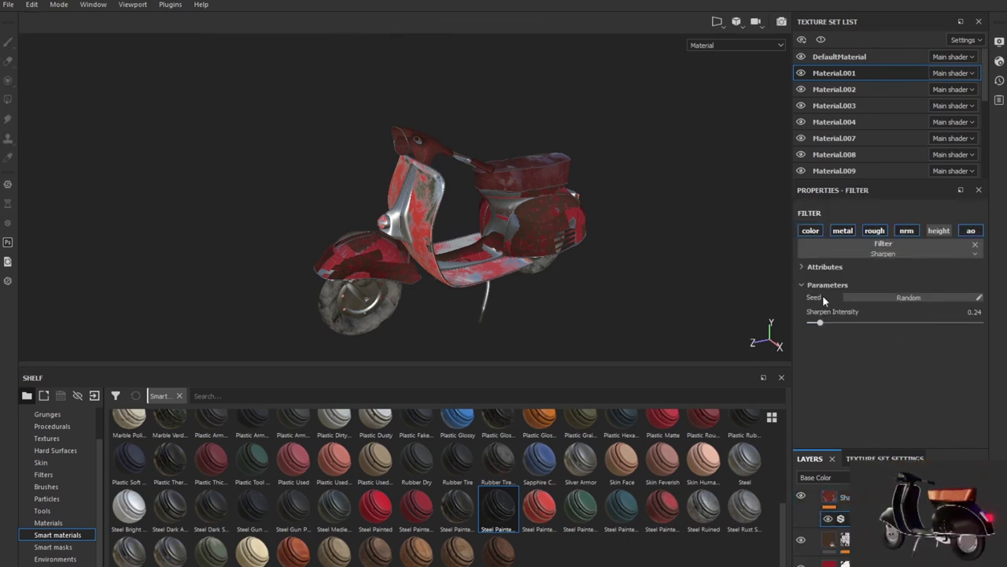
pyautogui.click(816, 266)
pyautogui.scroll(-1, 921, 354)
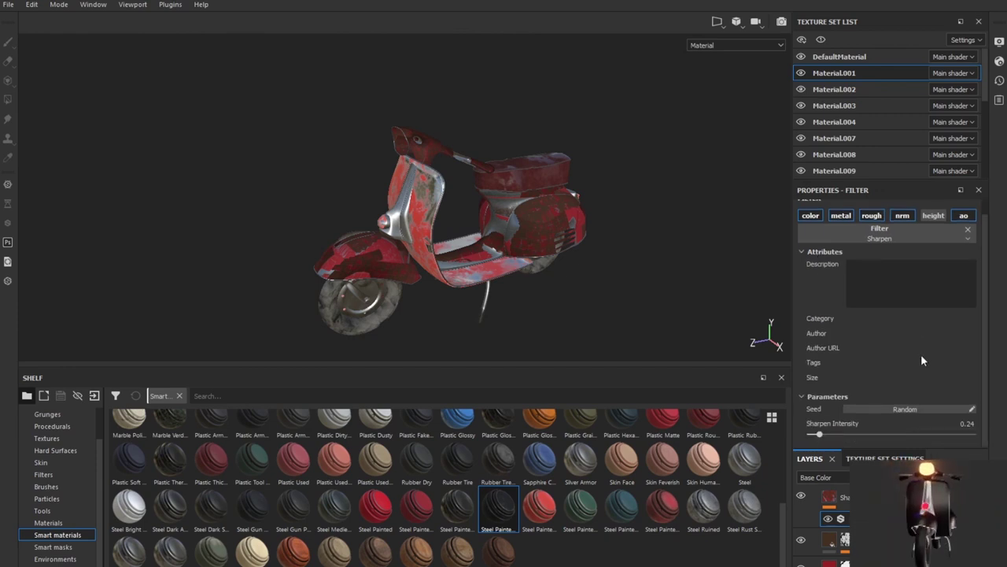
# - Orbit the scooter to a front-left view and choose File > Export Textures
pyautogui.moveTo(576, 270)
pyautogui.keyDown('alt'); pyautogui.mouseDown()
pyautogui.moveTo(647, 262)
pyautogui.moveTo(176, 249)
pyautogui.mouseUp(); pyautogui.keyUp('alt')
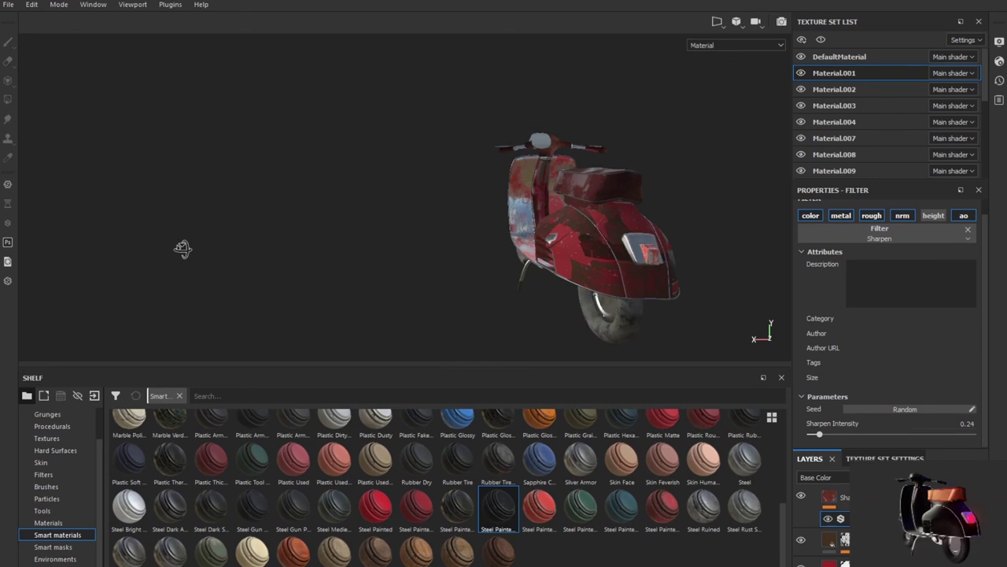
pyautogui.keyDown('alt'); pyautogui.moveTo(177, 249); pyautogui.dragTo(604, 282); pyautogui.keyUp('alt')
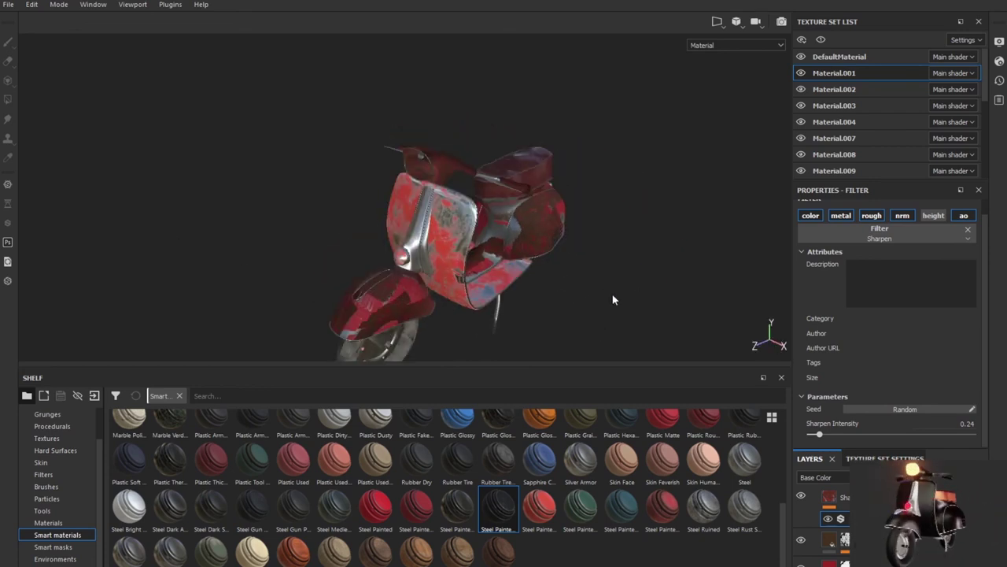
pyautogui.click(8, 5)
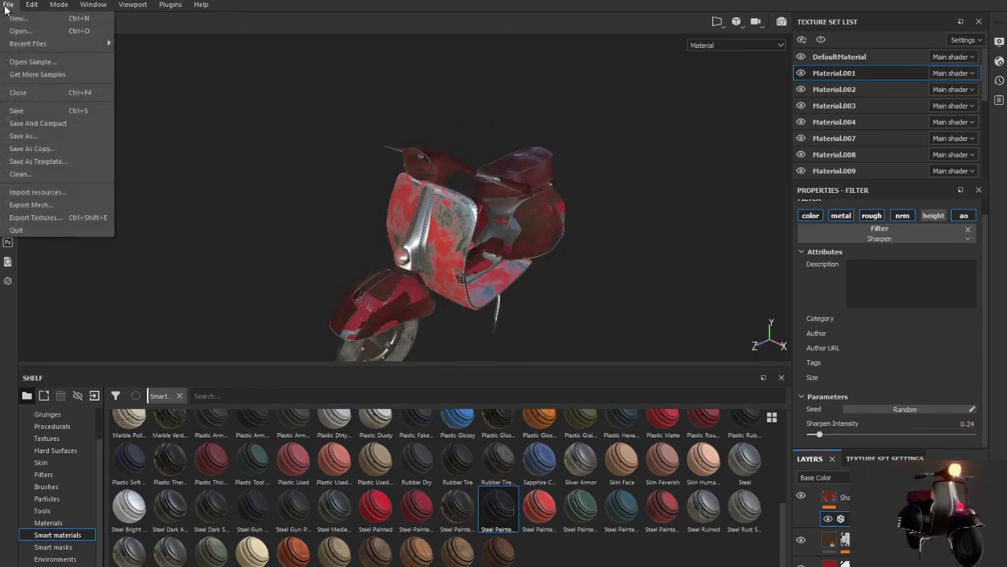
pyautogui.click(60, 217)
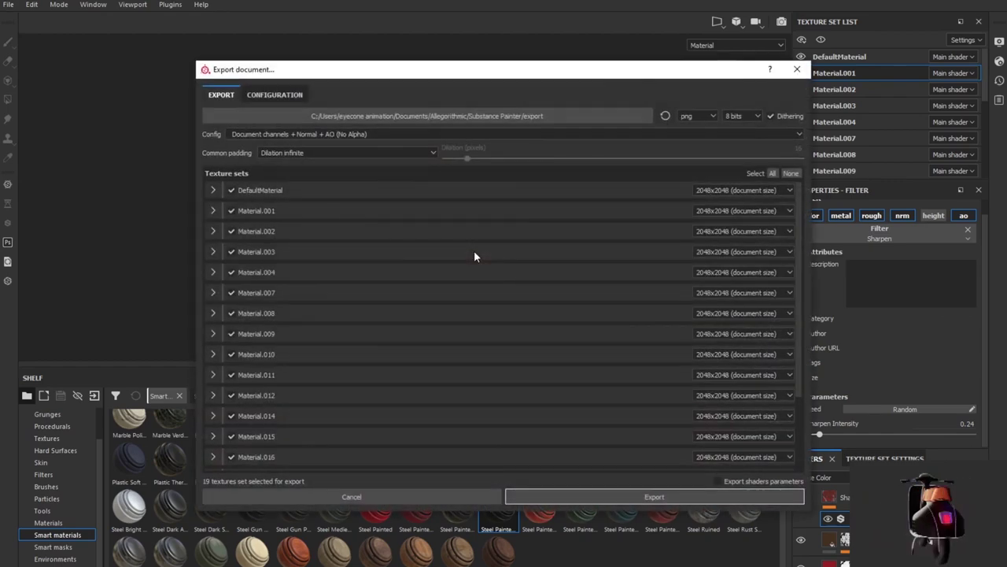
# - Create a new folder 'tex' inside E:/vespa for the exported textures
pyautogui.scroll(-5, 439, 237)
pyautogui.scroll(5, 439, 237)
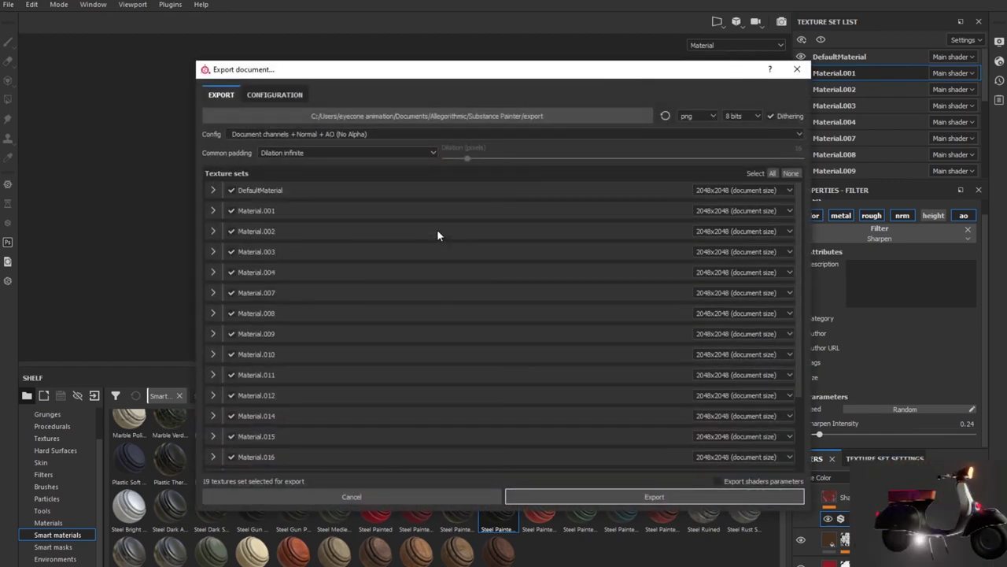
pyautogui.scroll(-5, 530, 279)
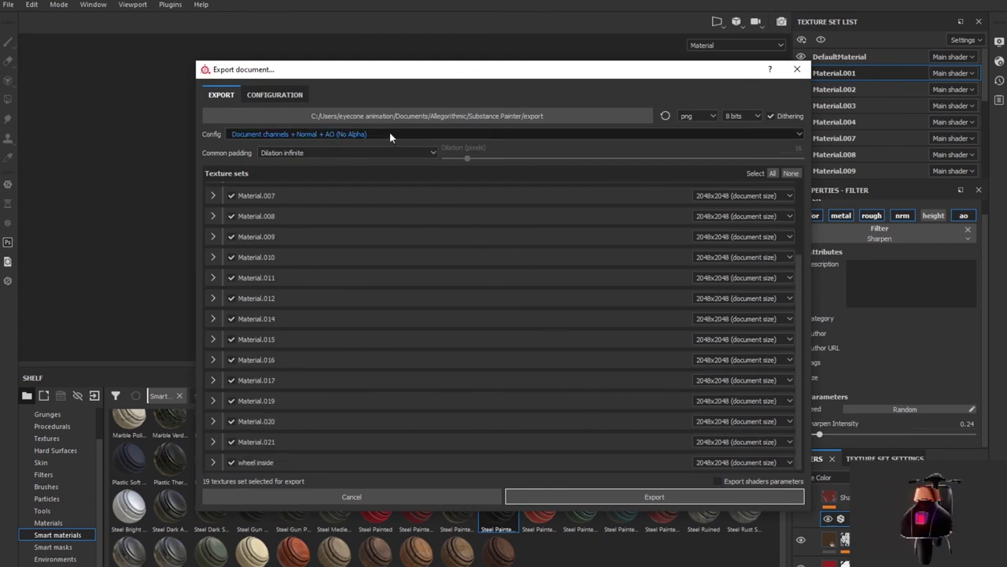
pyautogui.click(488, 117)
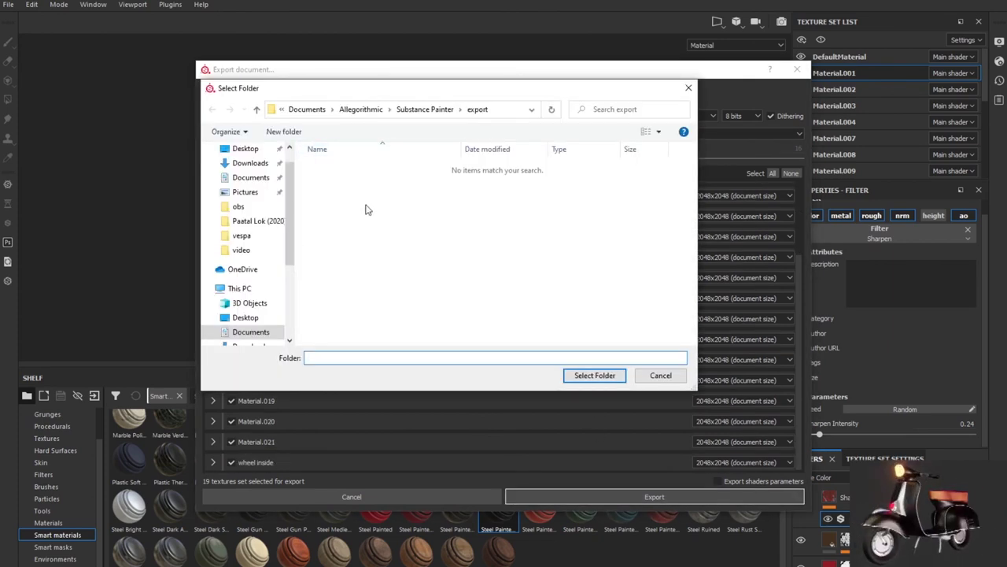
pyautogui.click(241, 235)
pyautogui.click(291, 133)
pyautogui.write('tex')
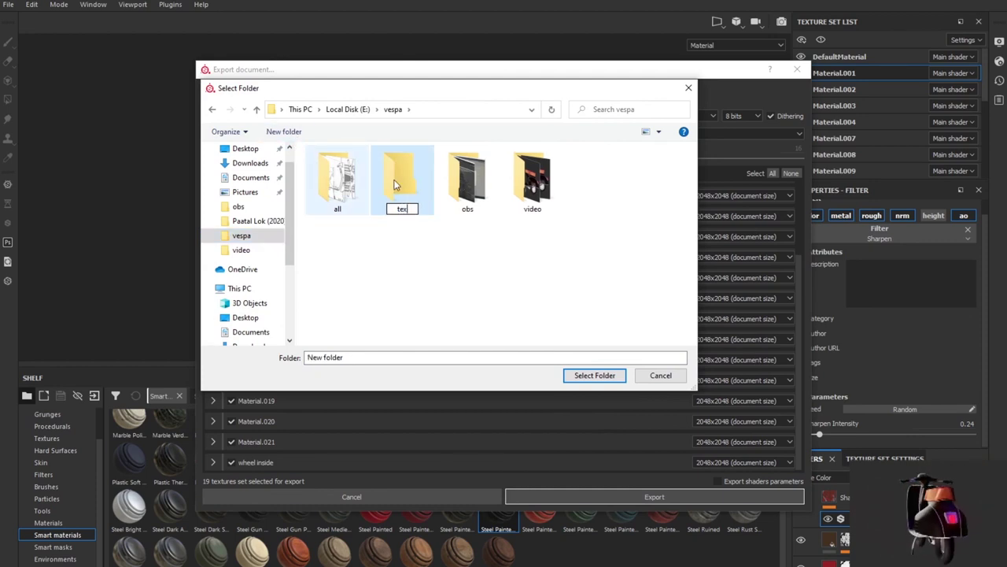
pyautogui.press('Return')
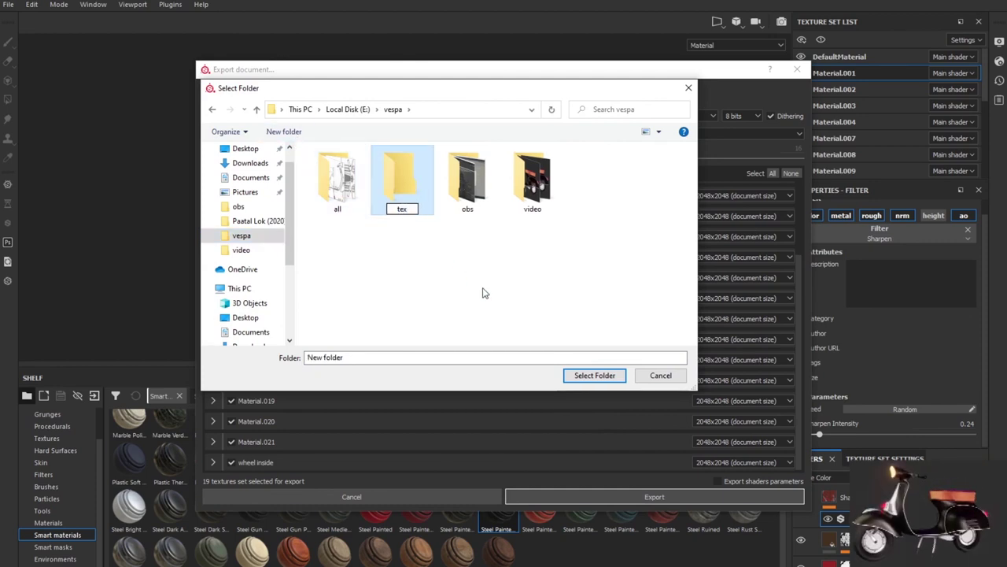
# - Set E:/vespa/tex as the destination and export all 19 texture sets as PNGs
pyautogui.doubleClick(465, 185)
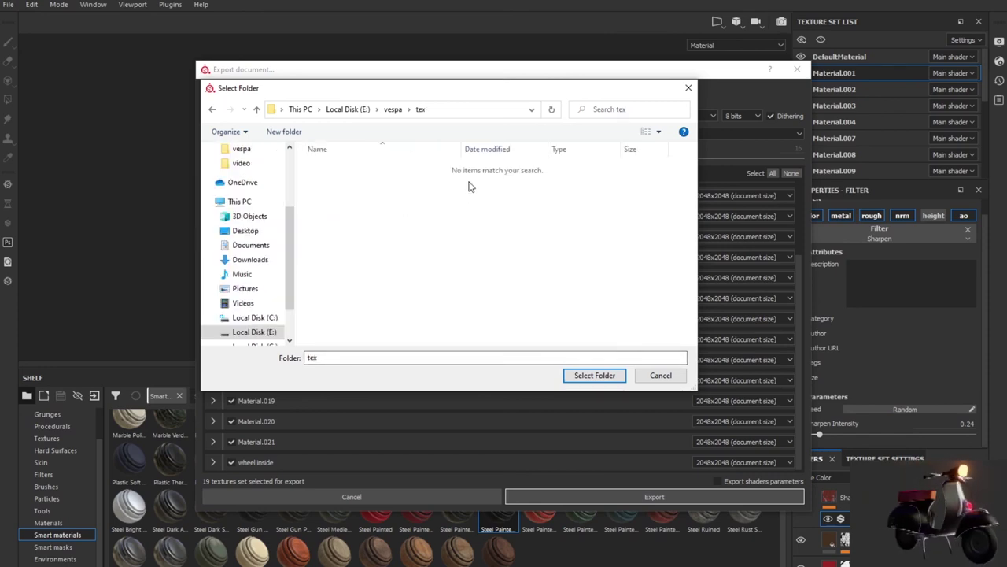
pyautogui.click(579, 376)
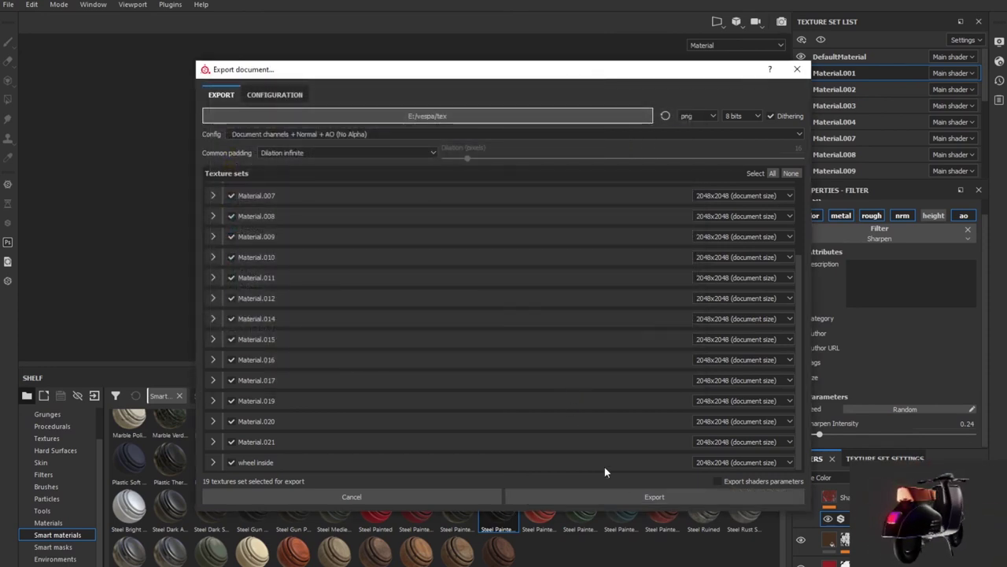
pyautogui.click(639, 497)
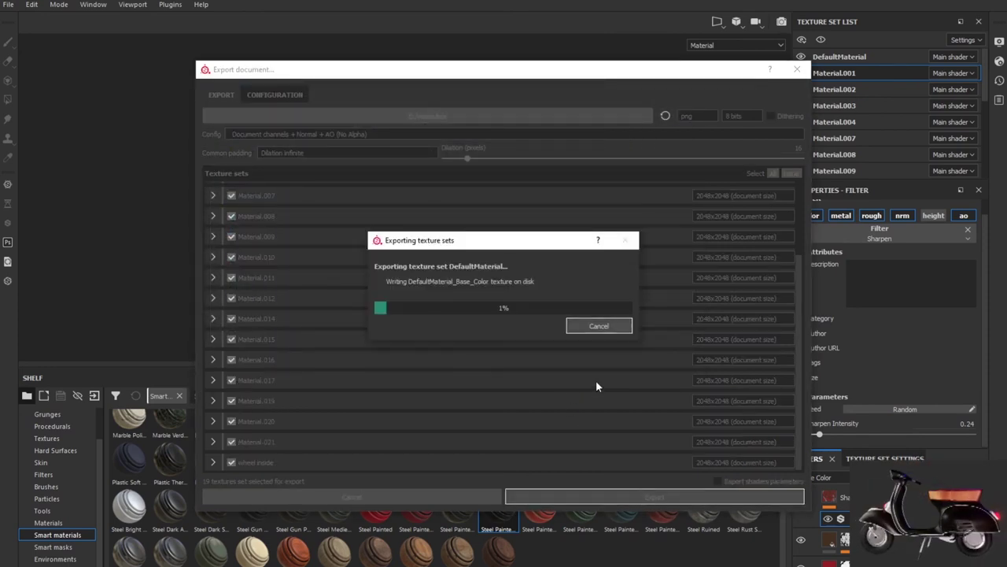